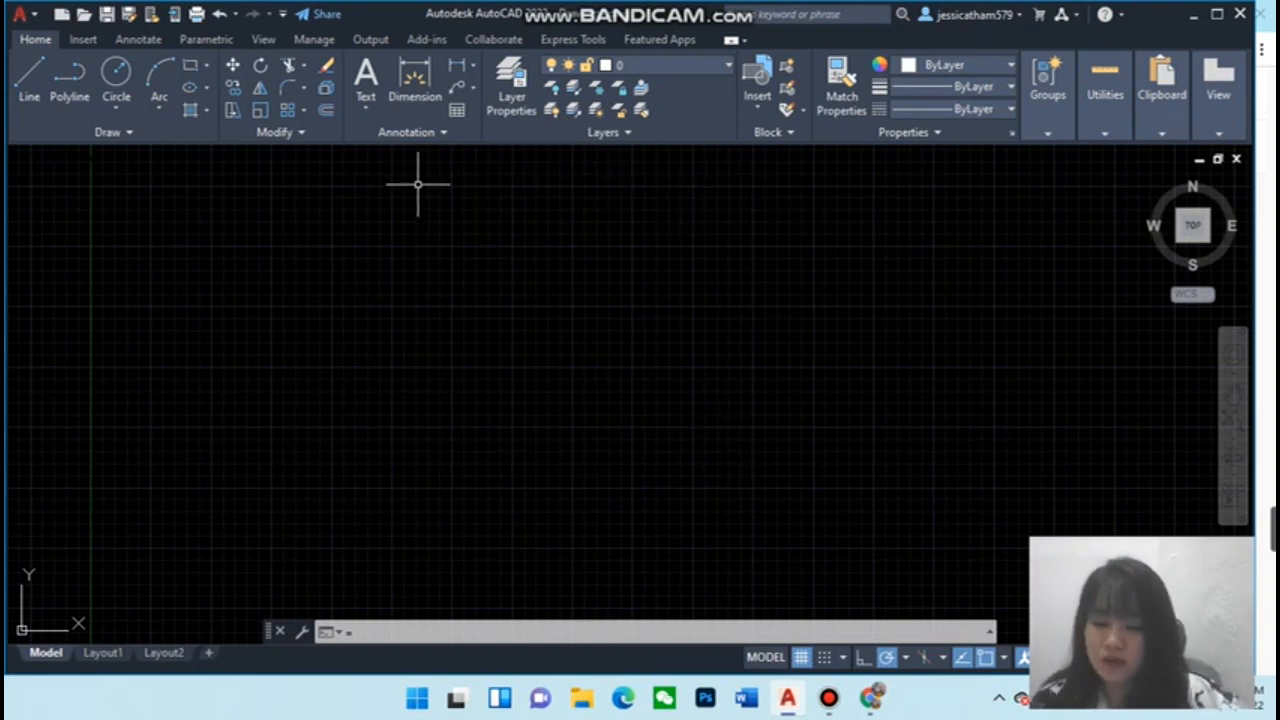
type("-units")
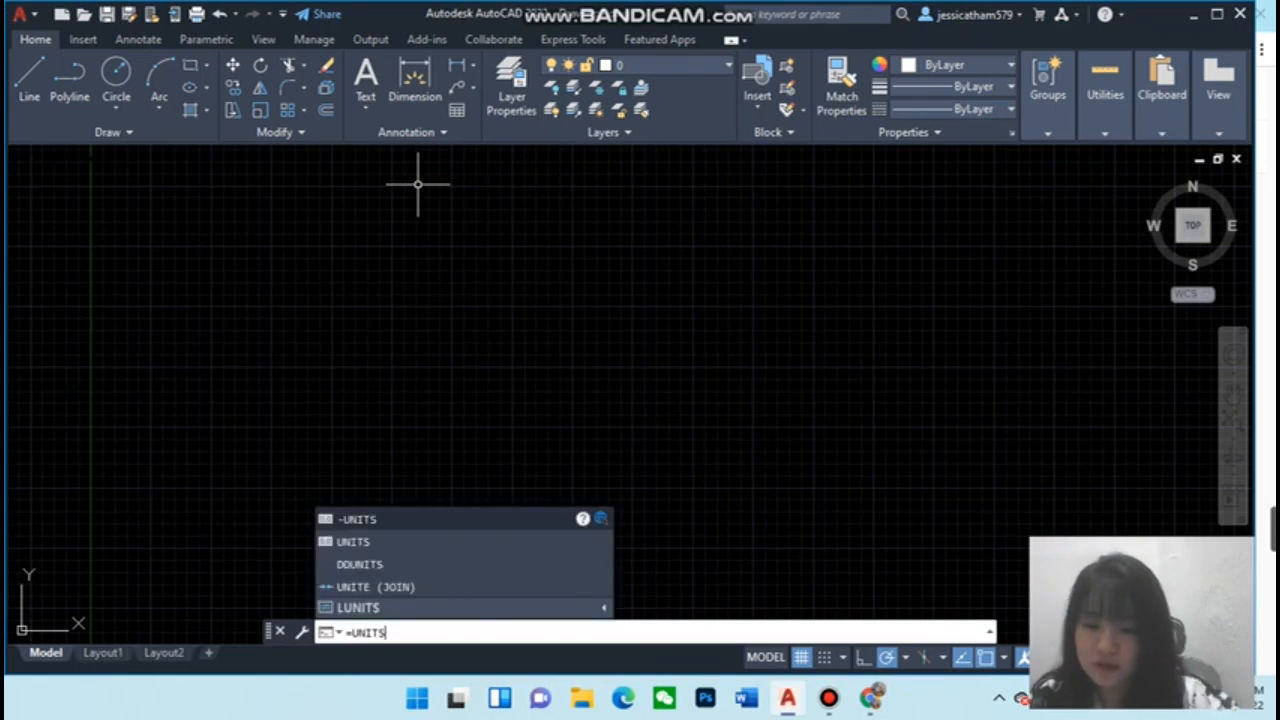
key("Return")
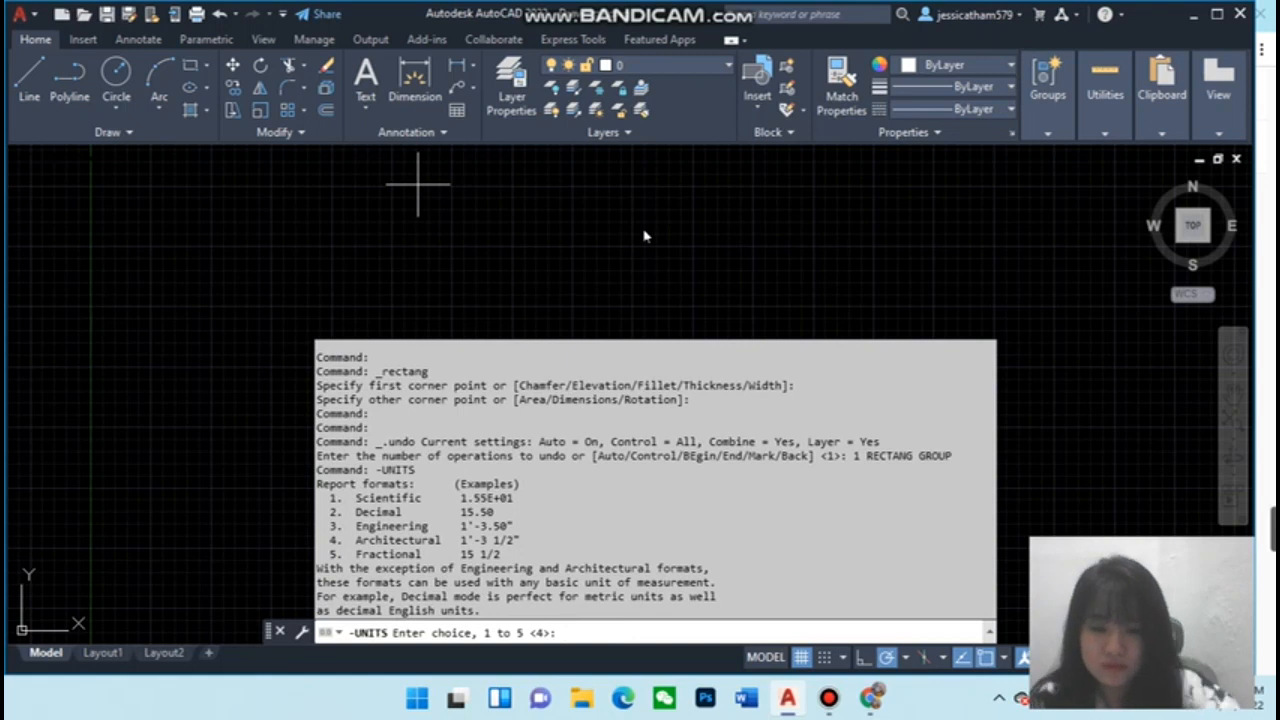
key("Escape")
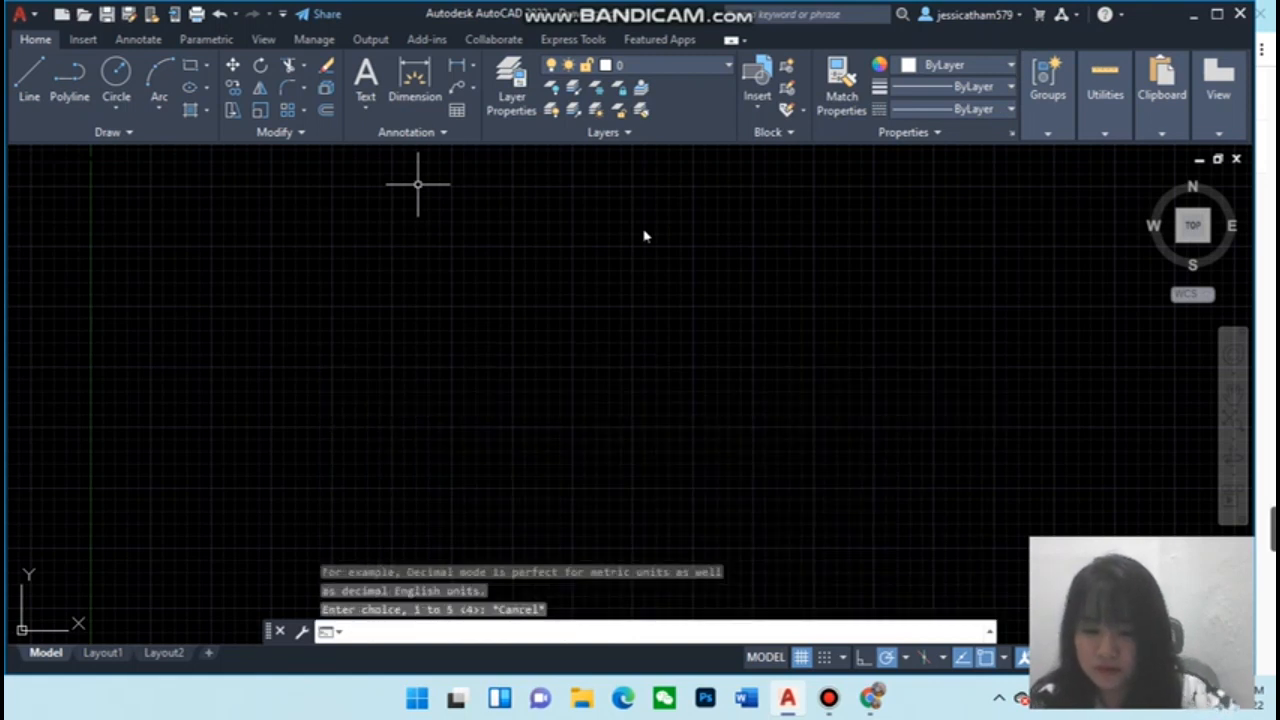
Set the drawing units to Architectural length type with 0'-0 1/4" precision and confirm
type("UNIT")
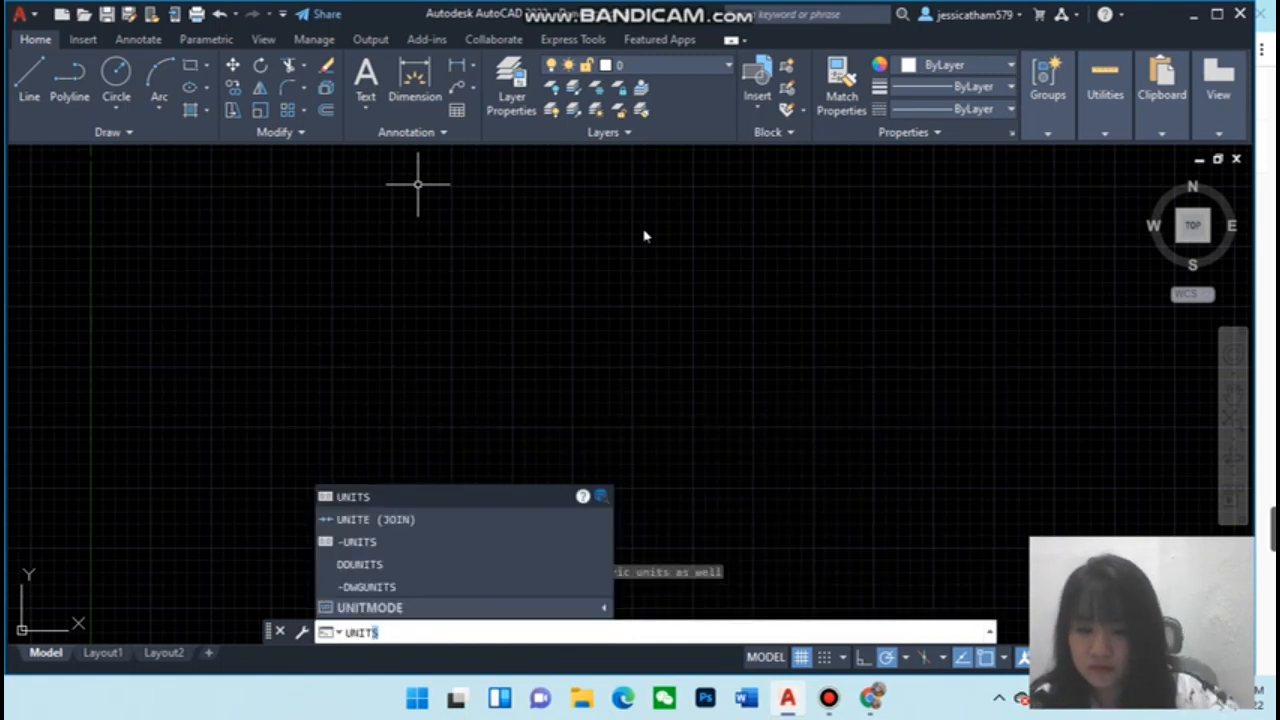
key("Return")
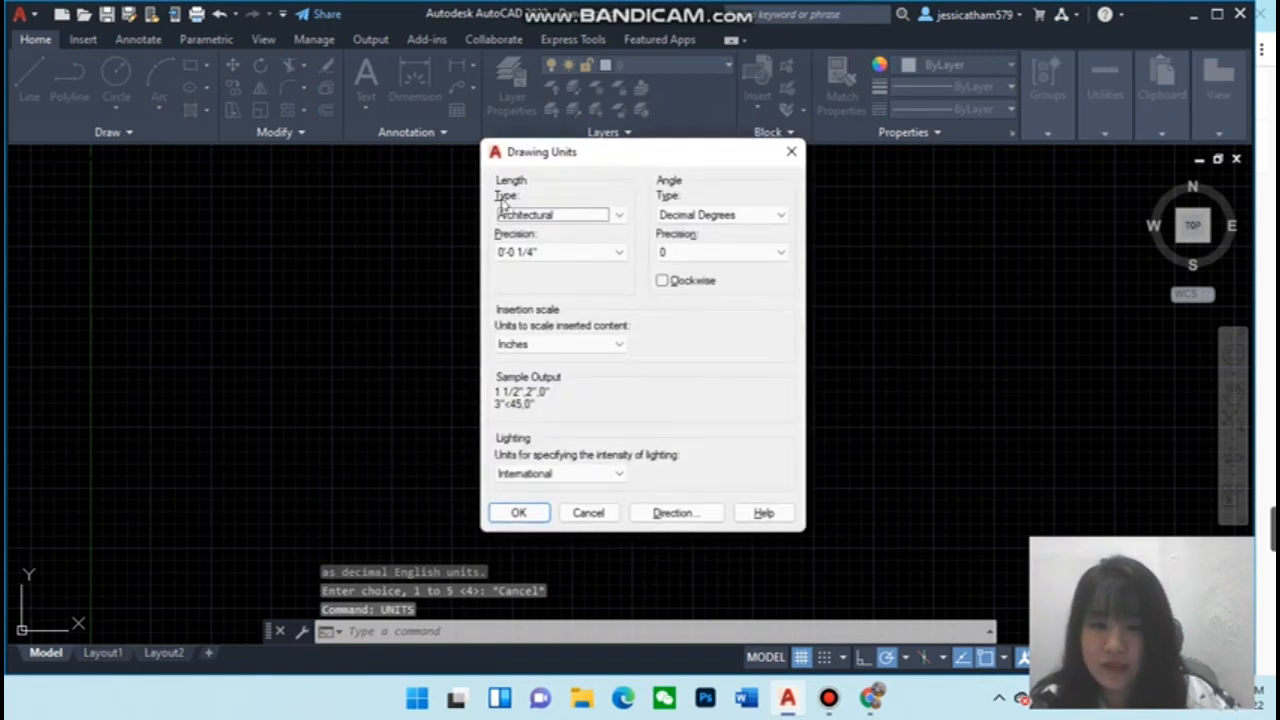
left_click(513, 218)
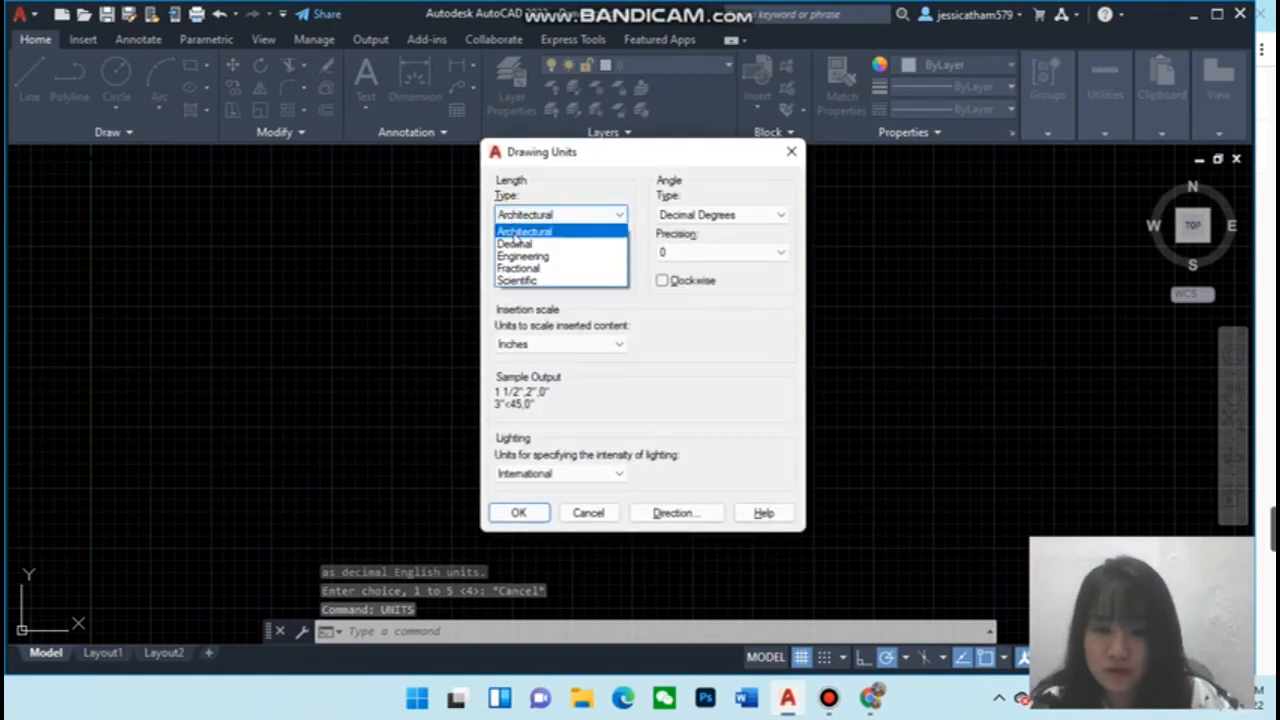
left_click(522, 231)
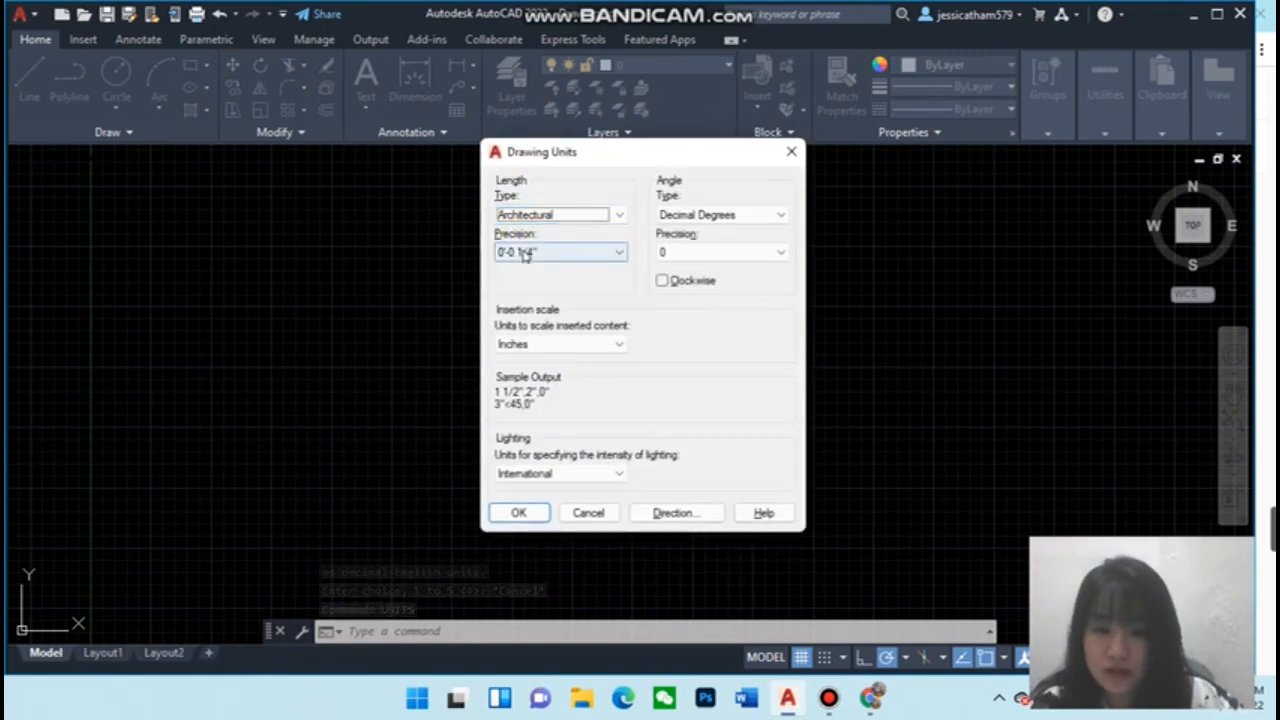
left_click(524, 254)
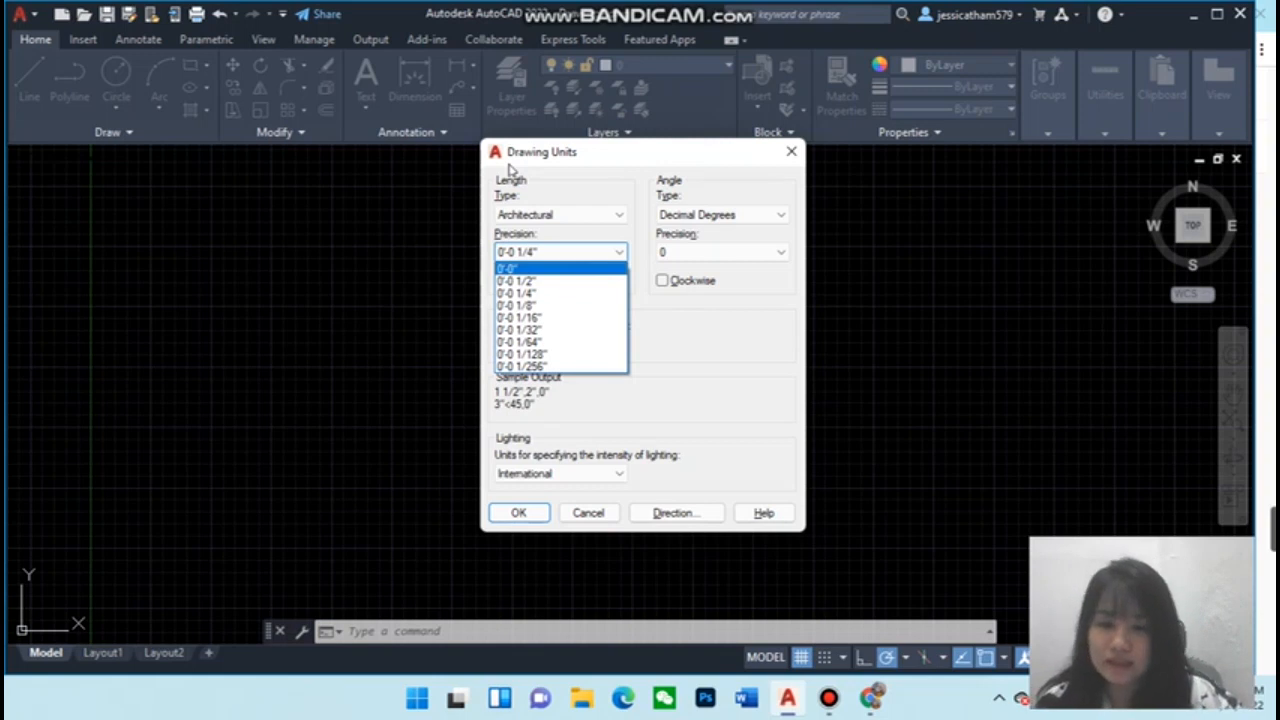
left_click(688, 369)
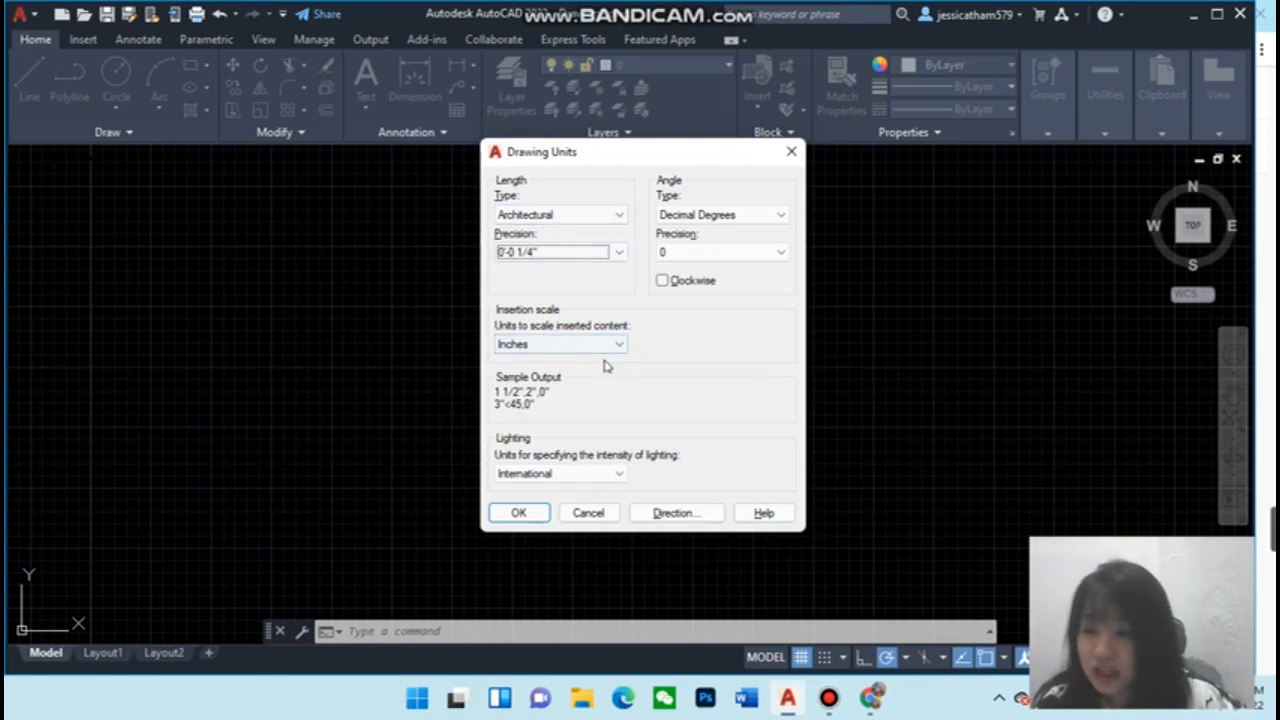
left_click(530, 514)
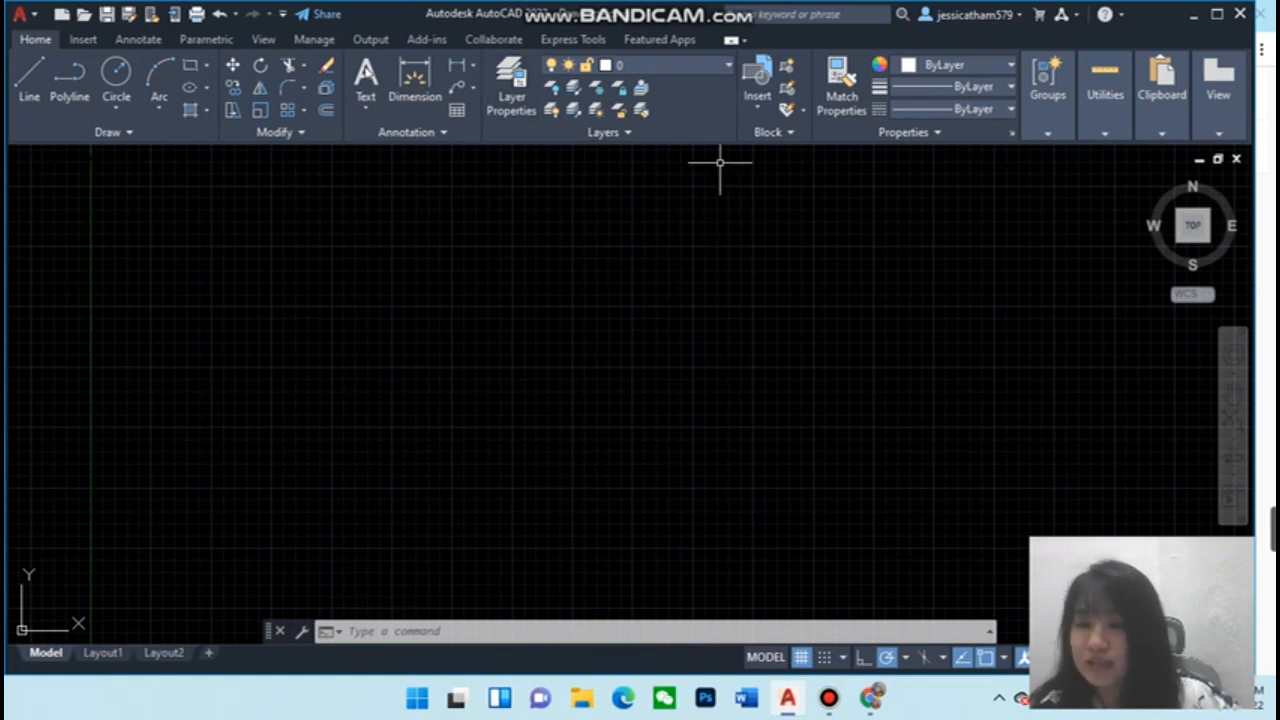
Draw a 50' by 31' rectangle with the Rectangle command, with ortho mode turned on
left_click(190, 67)
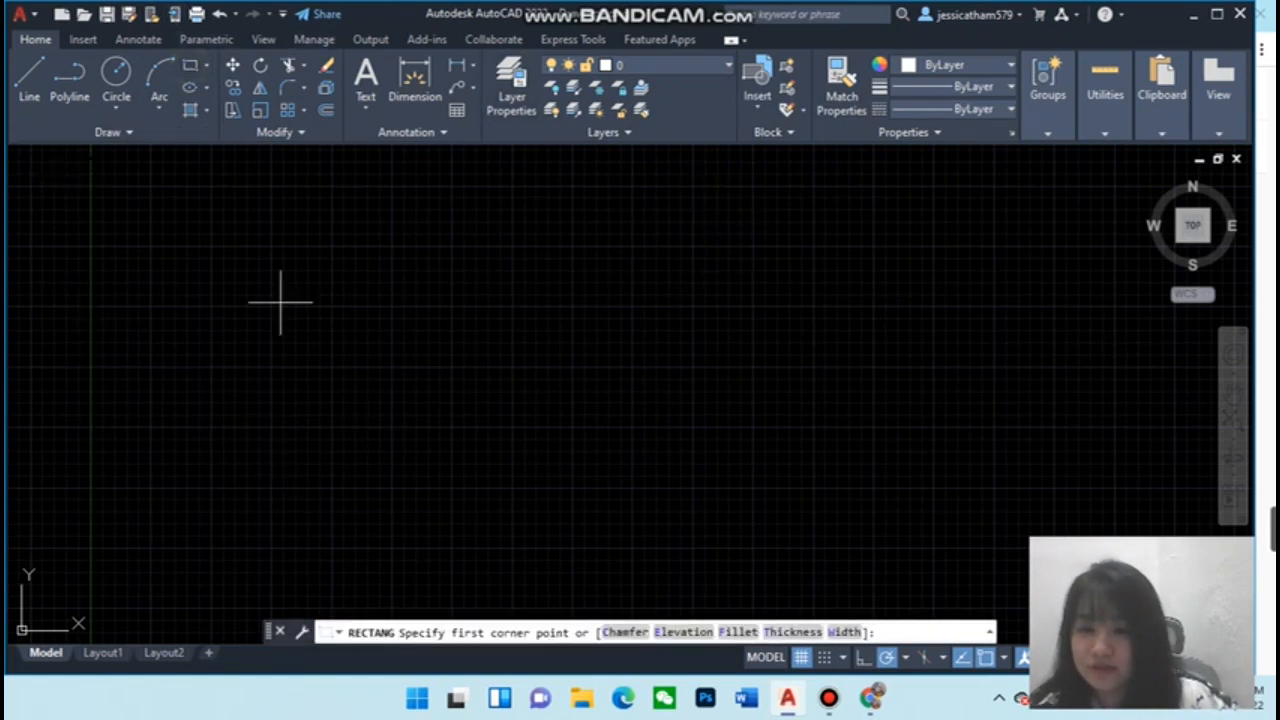
left_click(270, 189)
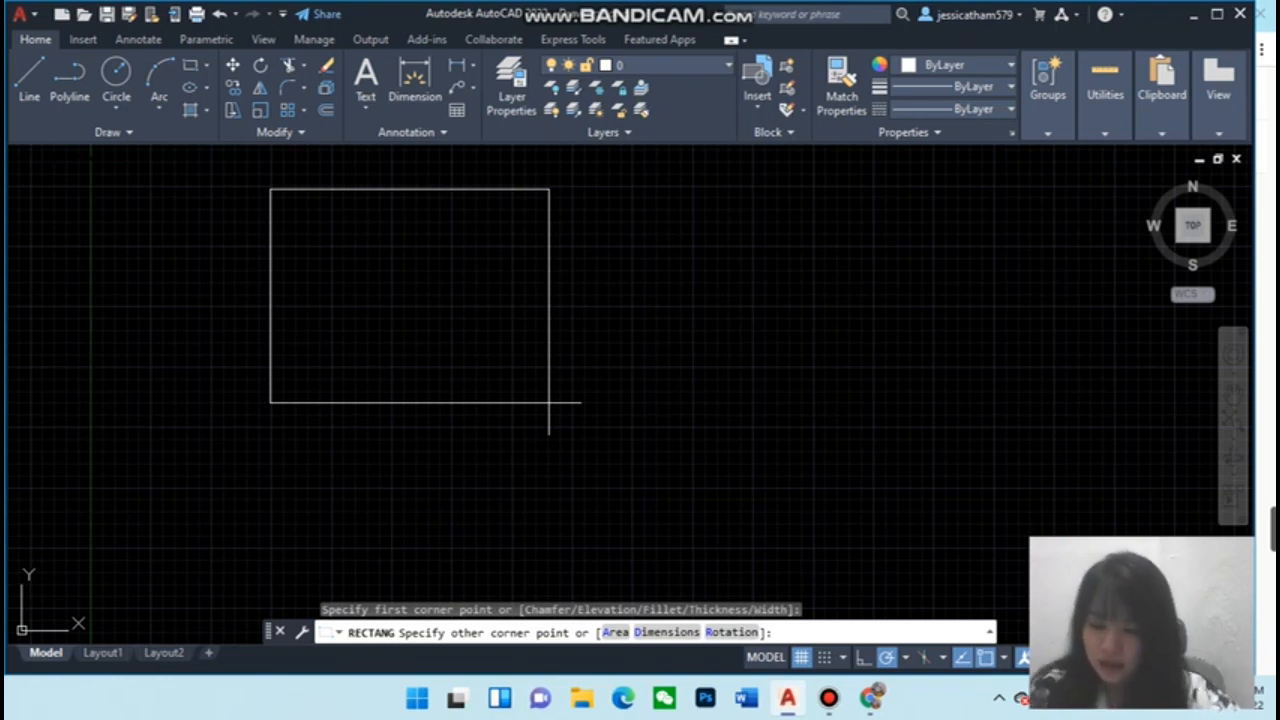
key("F8")
type("@")
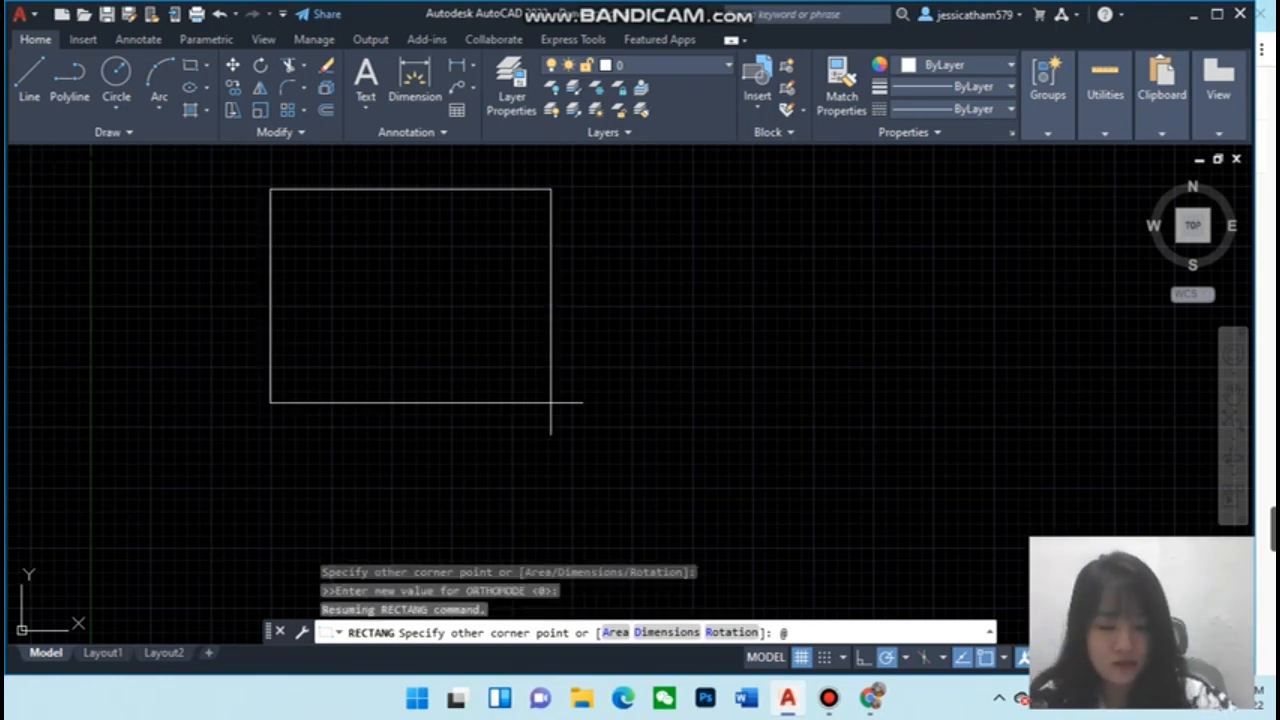
type("50")
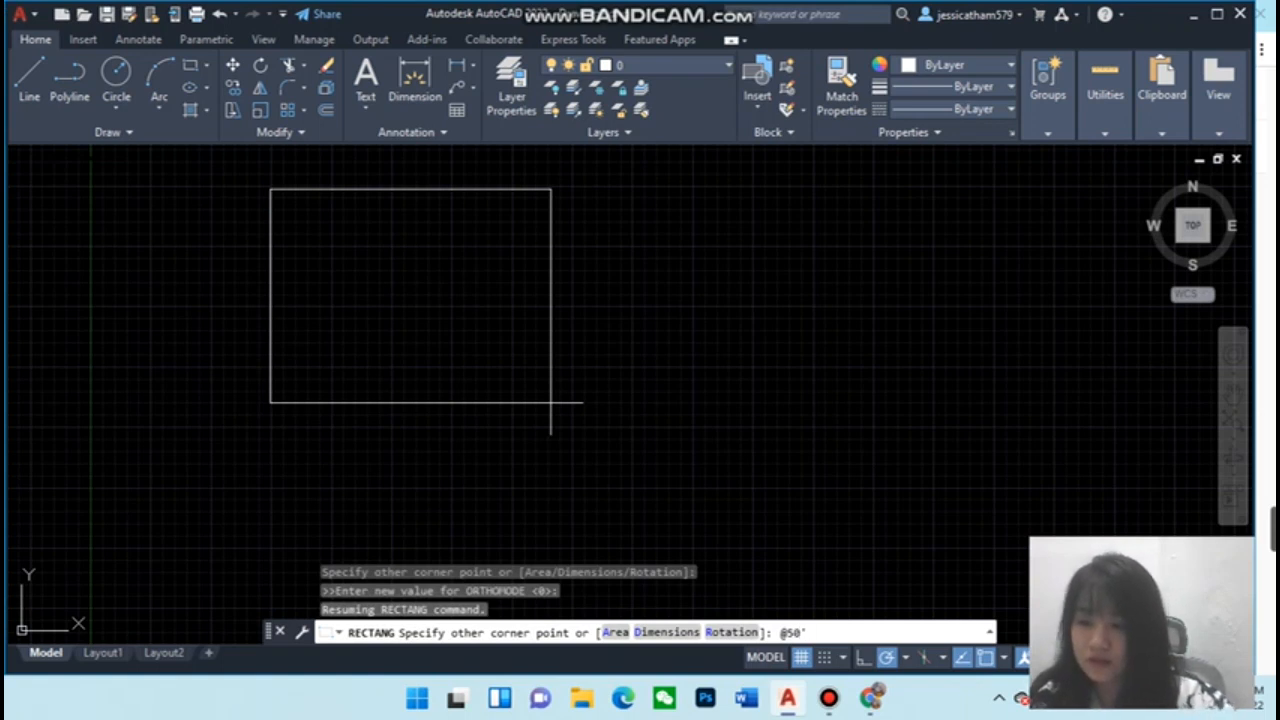
type("'")
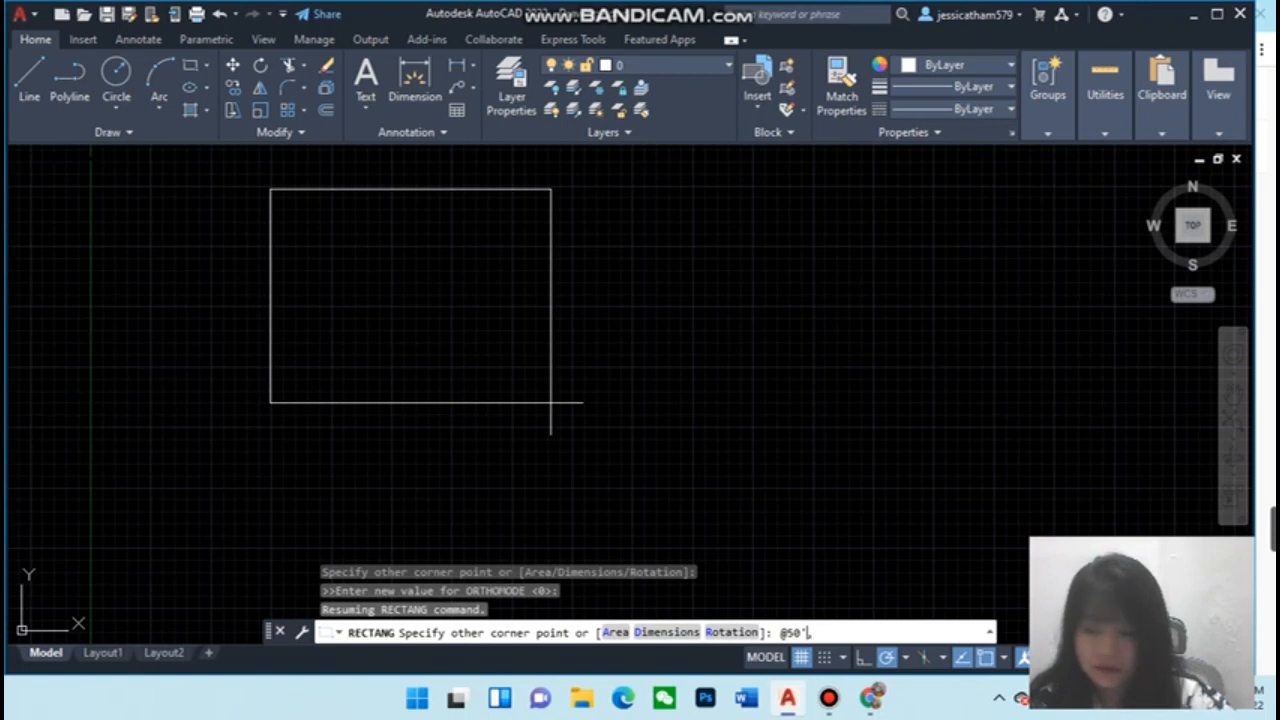
type(",31")
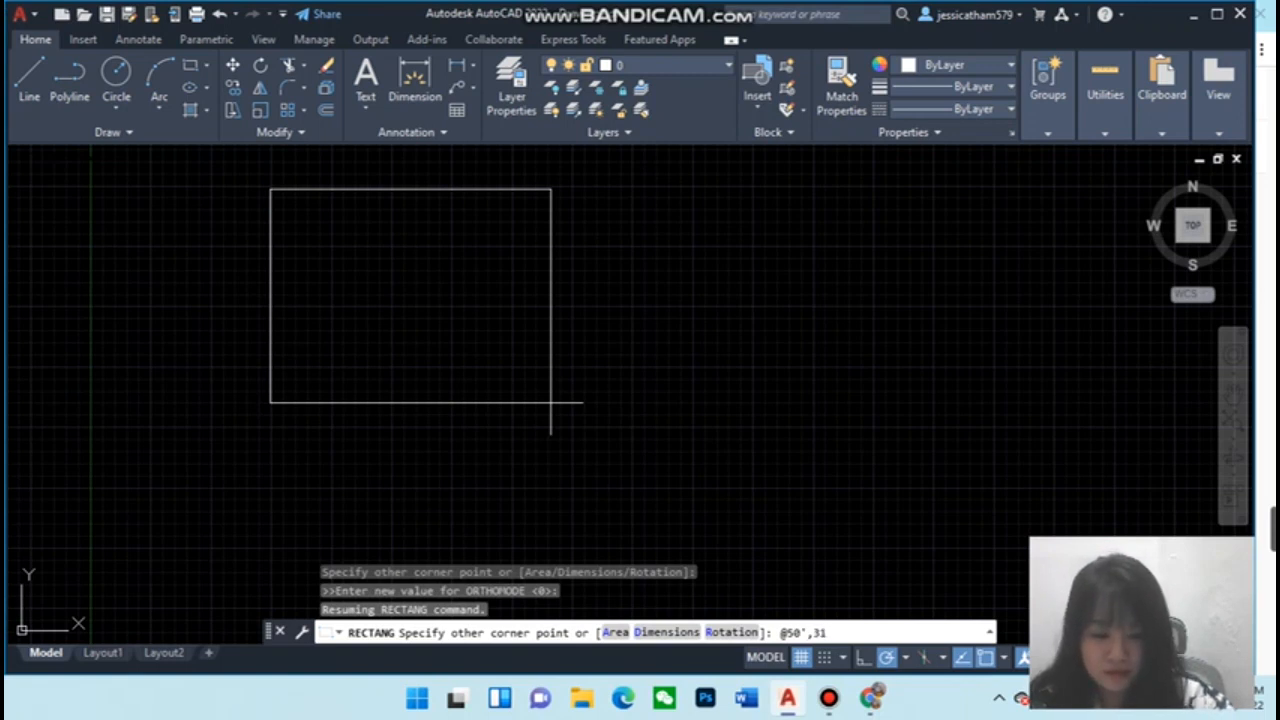
type("'")
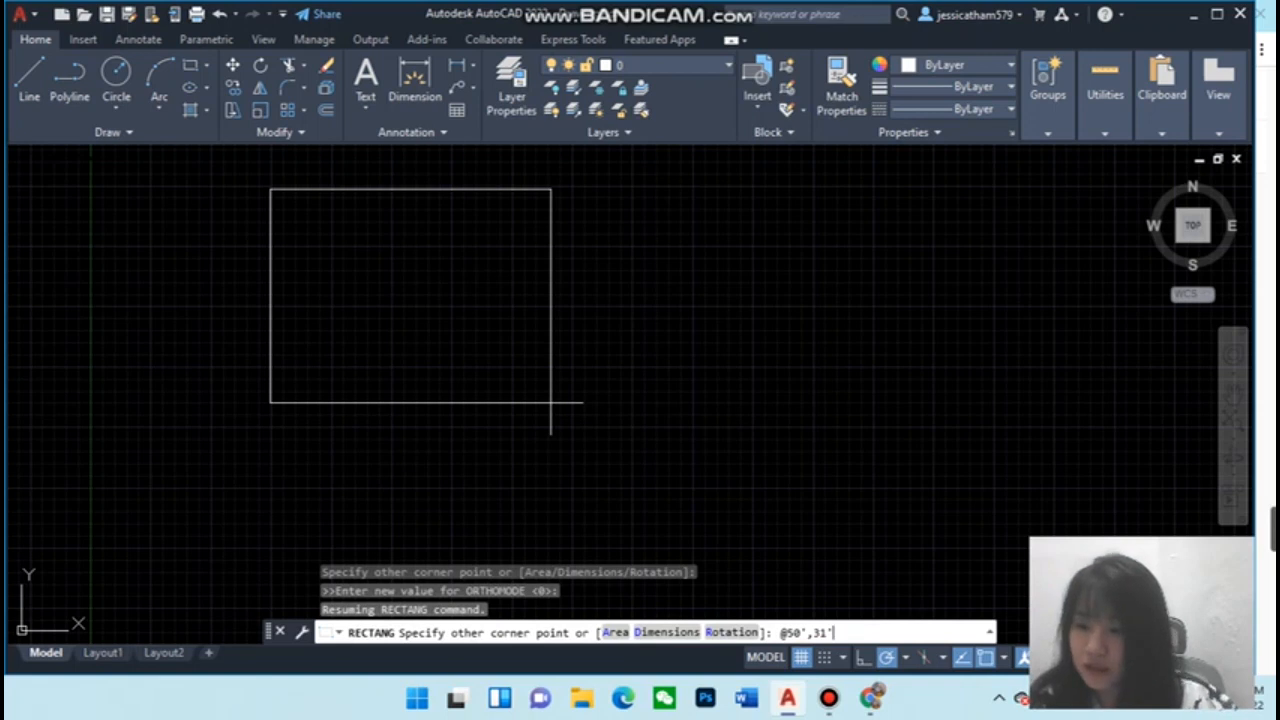
key("Return")
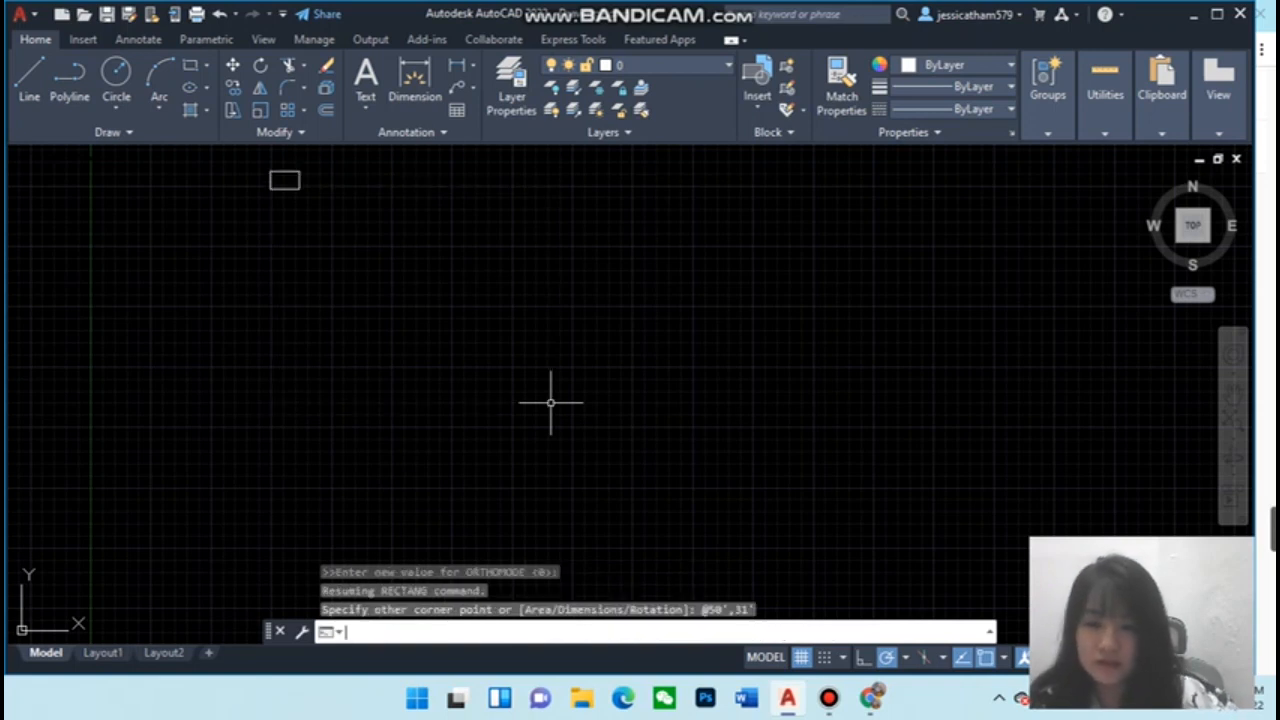
Draw lines from the rectangle's lower-right corner 15' up, 12' left, and down to the bottom edge, enclosing a corner room
scroll(460, 270, "up", 3)
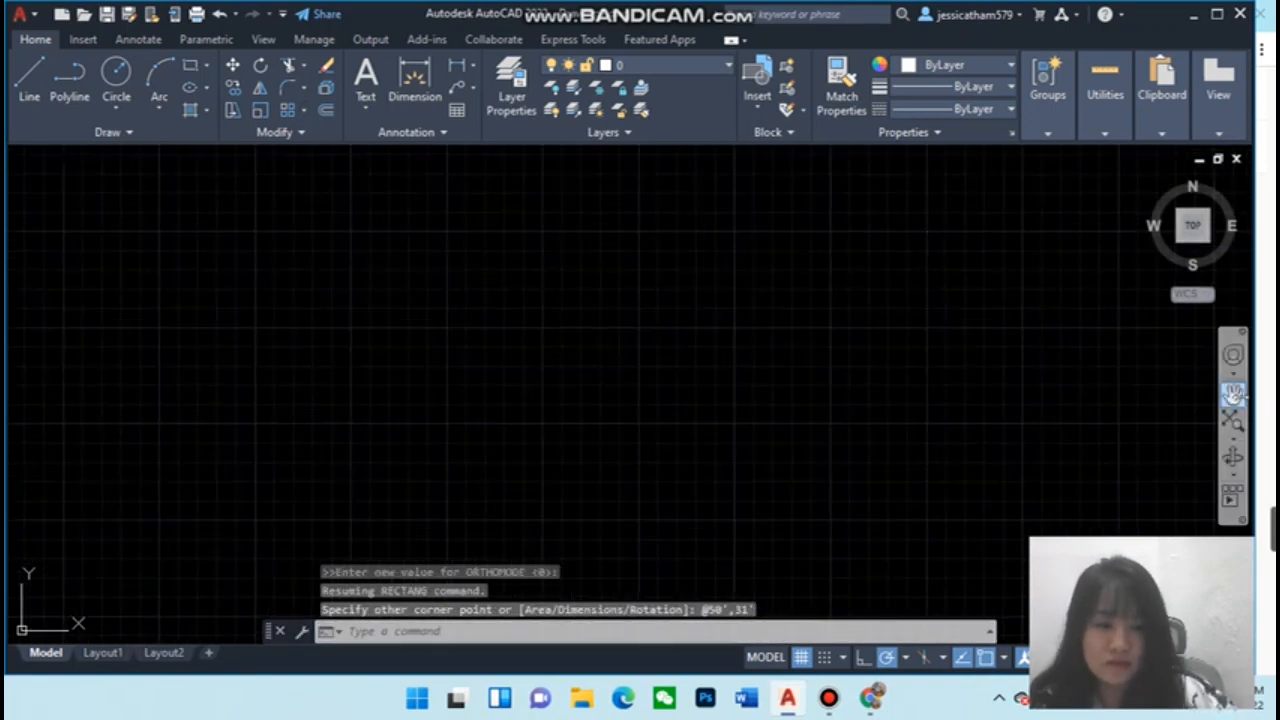
left_click(1233, 393)
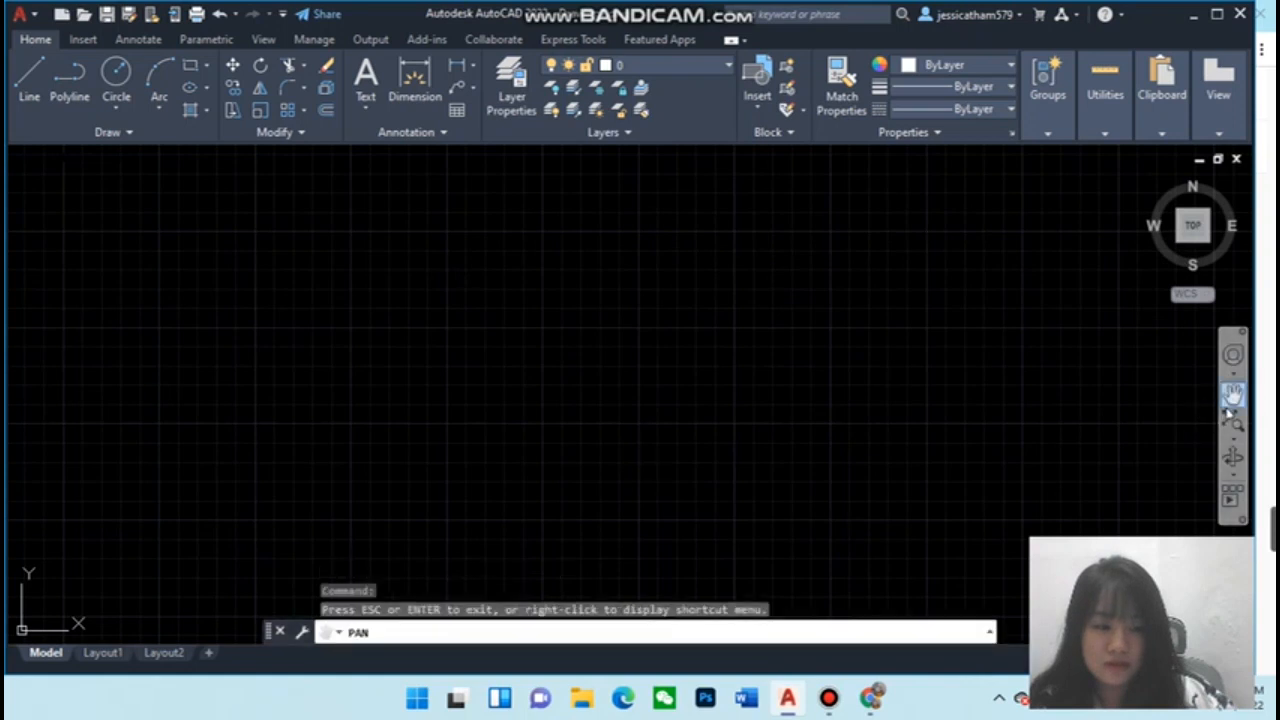
left_click_drag(673, 282, 888, 358)
left_click_drag(642, 305, 755, 404)
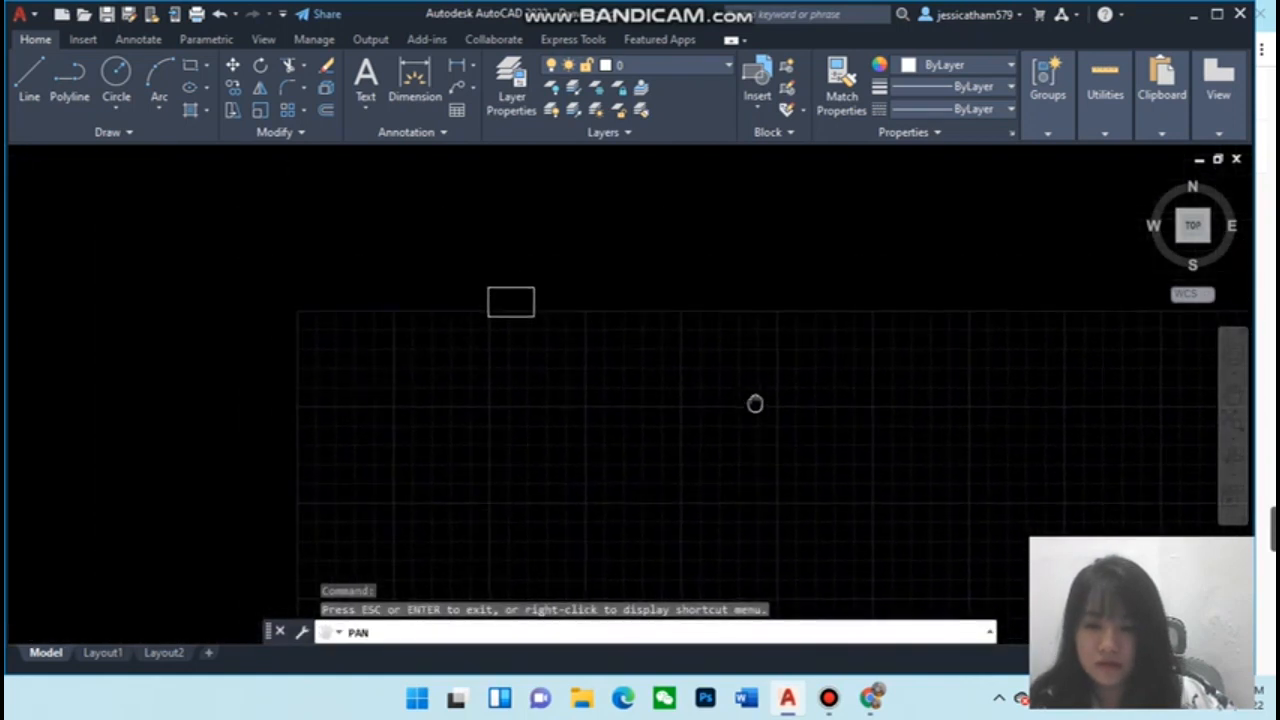
scroll(680, 366, "up", 2)
left_click_drag(534, 343, 695, 481)
scroll(604, 390, "up", 4)
scroll(571, 374, "up", 3)
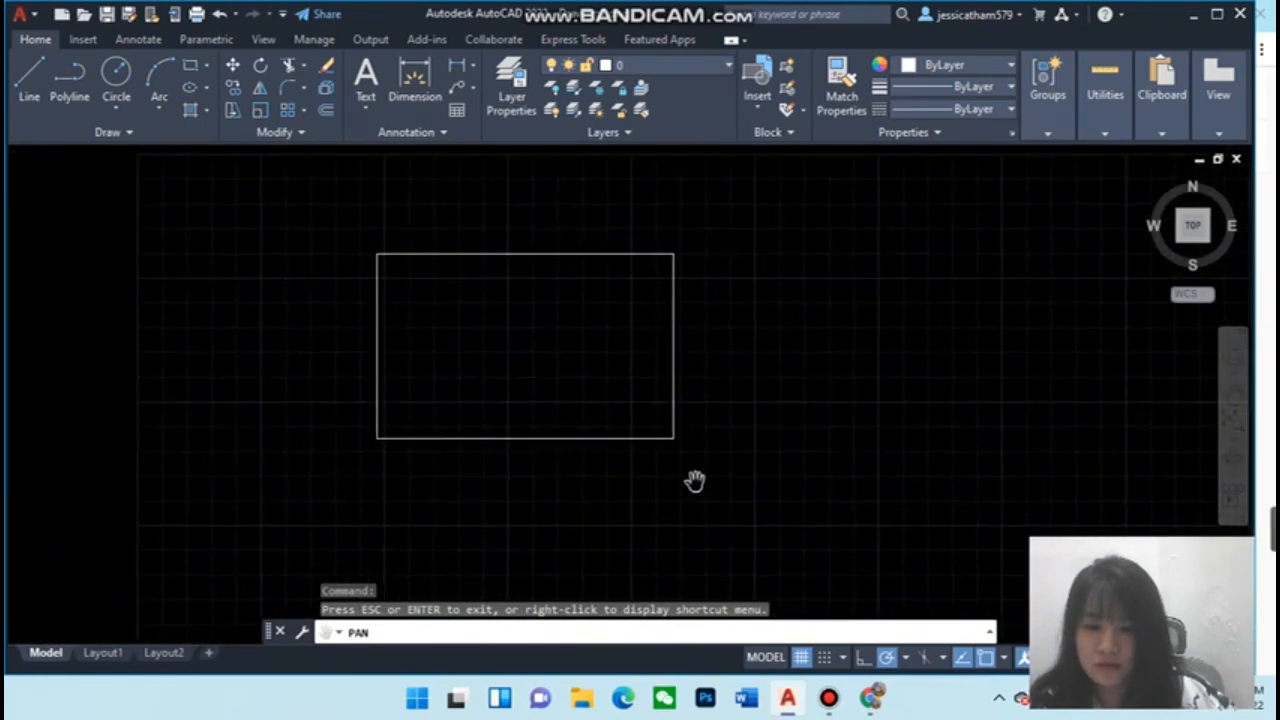
scroll(646, 431, "up", 4)
left_click_drag(600, 409, 740, 536)
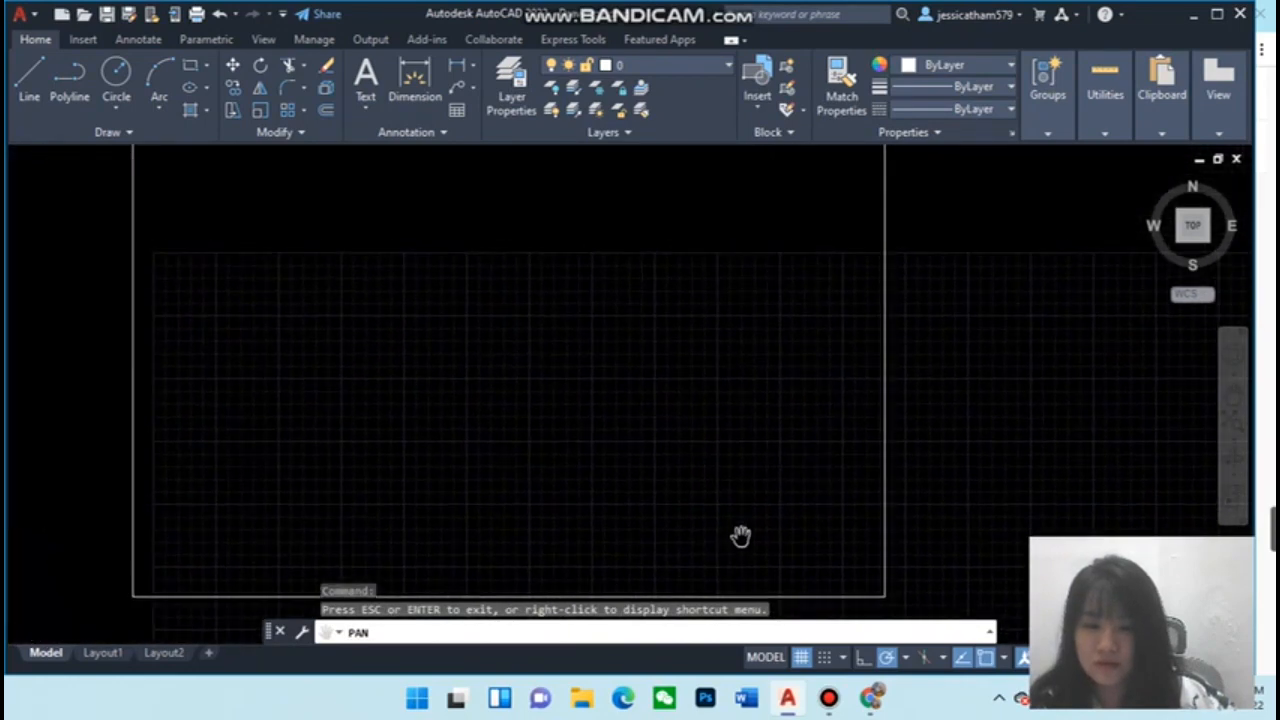
scroll(735, 500, "down", 2)
left_click_drag(883, 409, 846, 357)
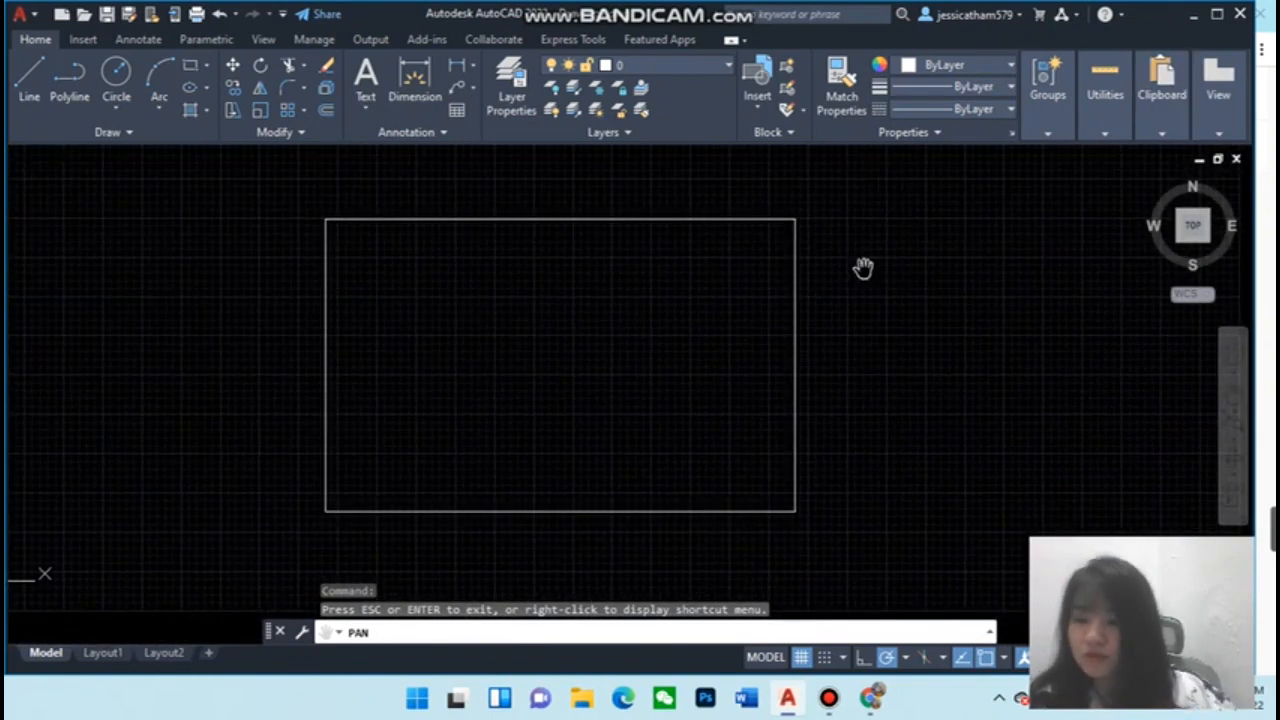
key("Escape")
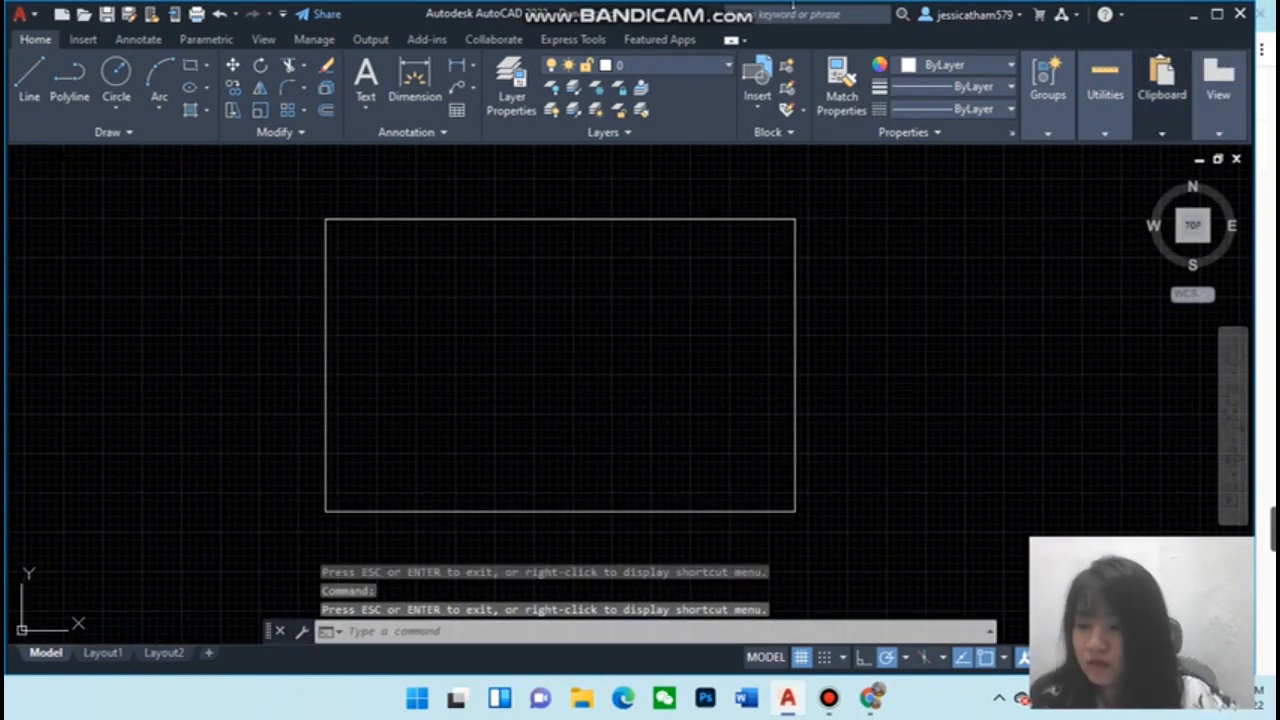
left_click(32, 80)
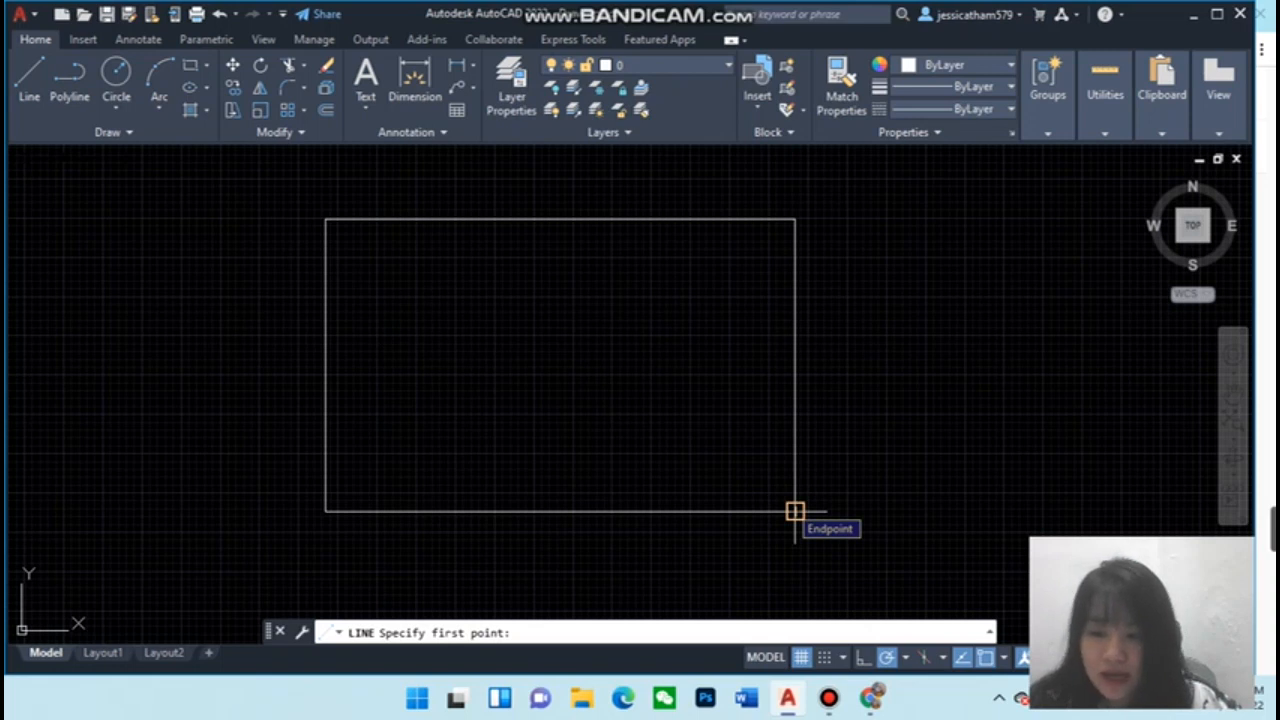
left_click(795, 511)
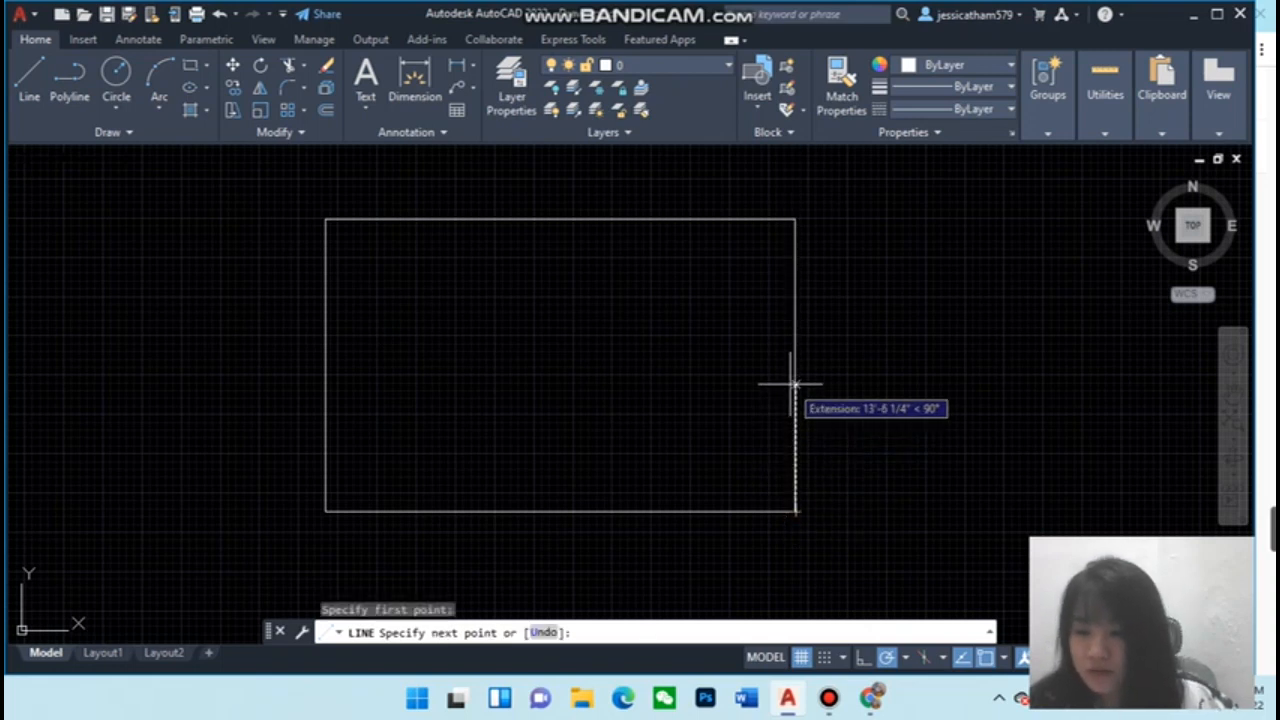
type("1")
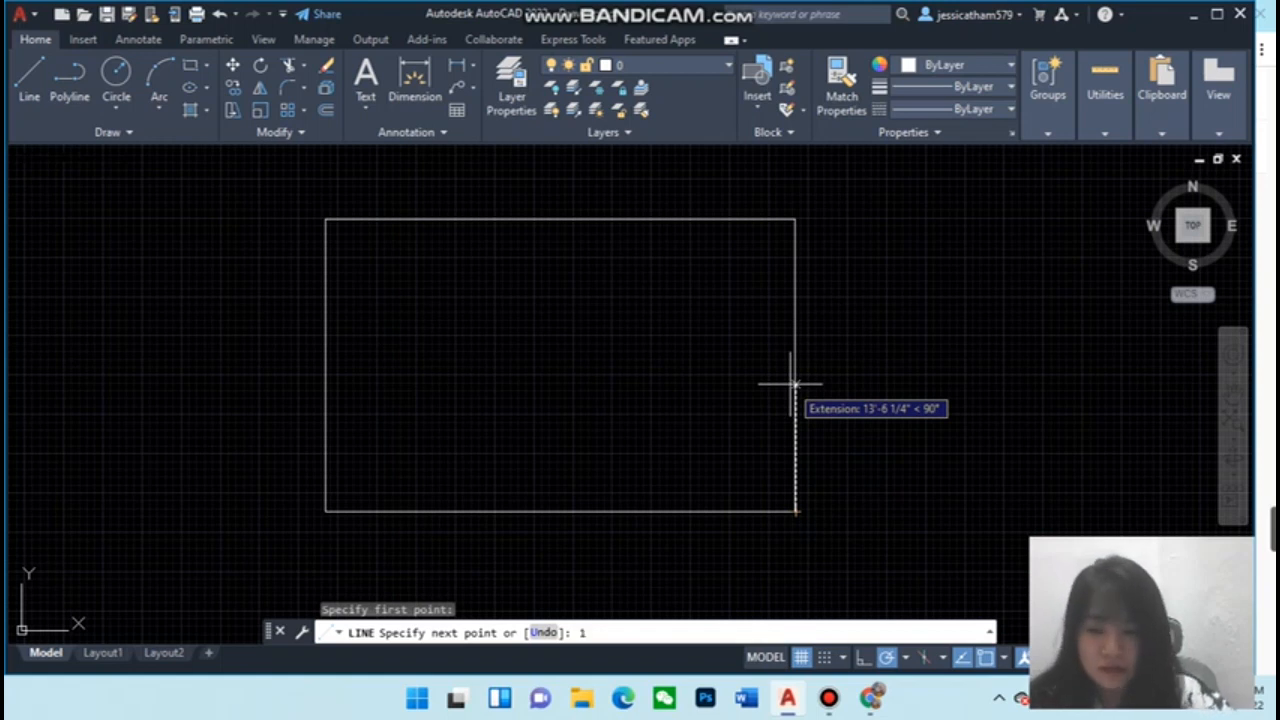
type("5")
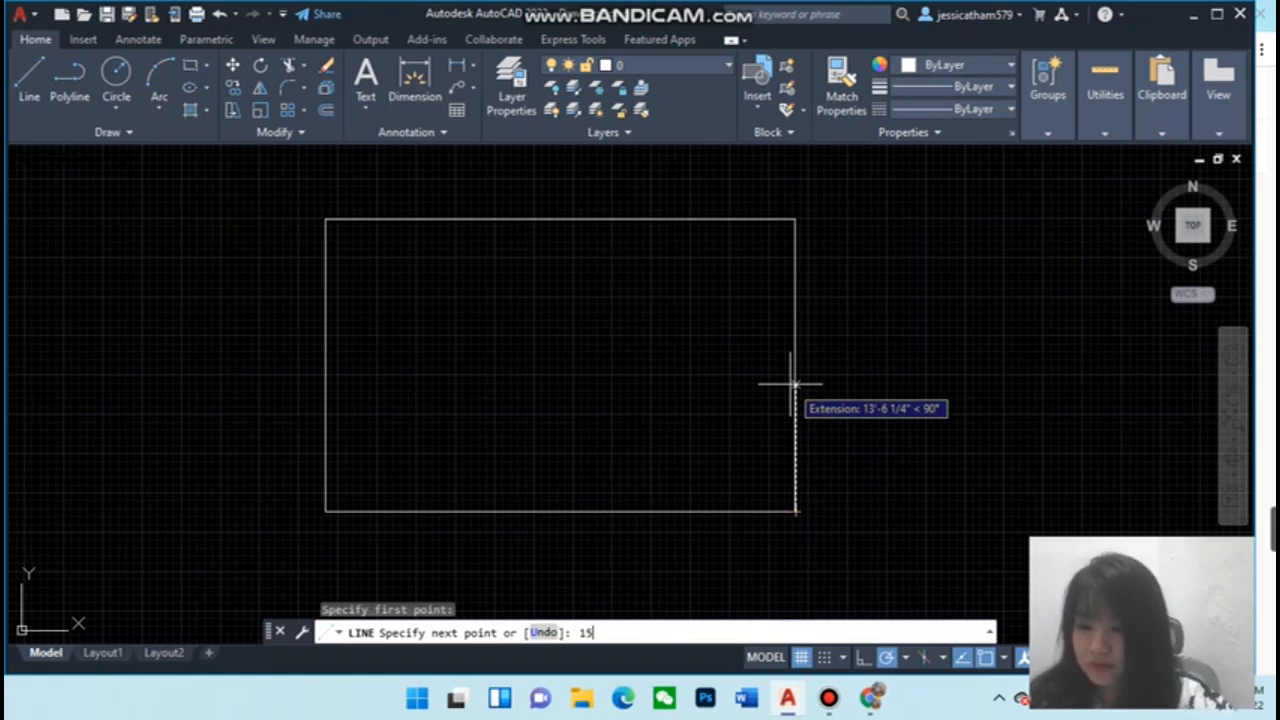
type("'")
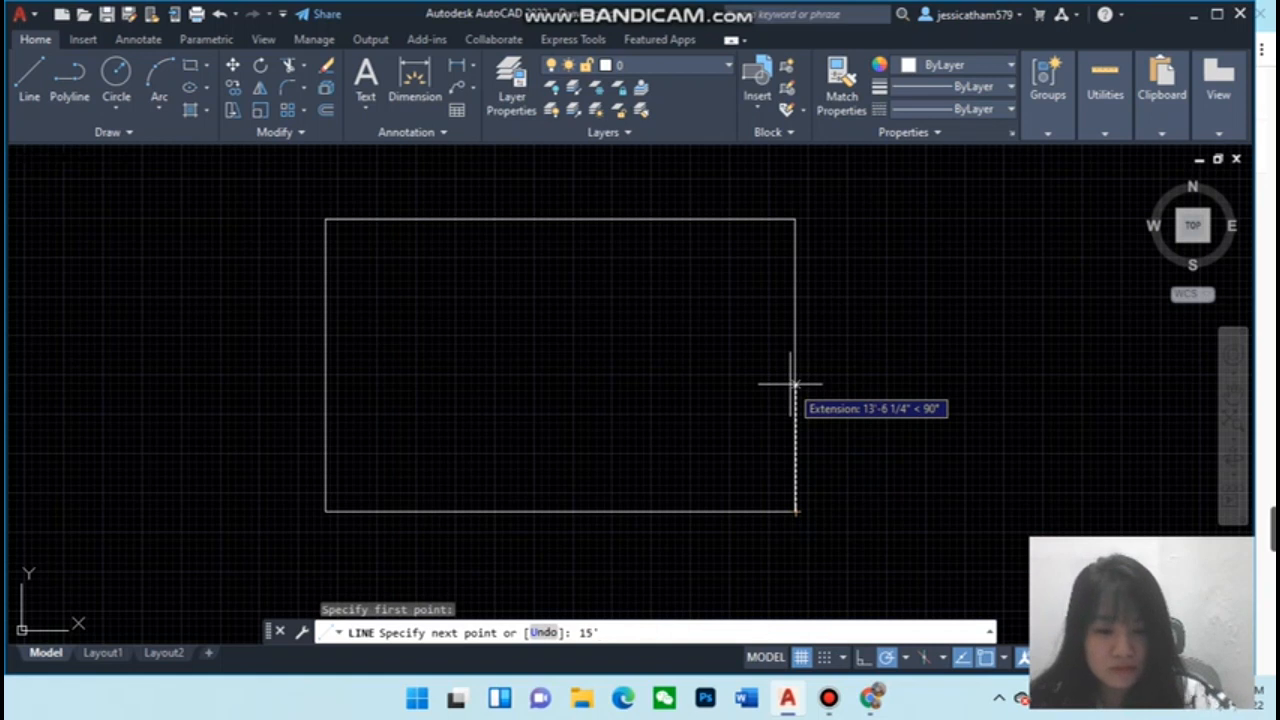
key("Return")
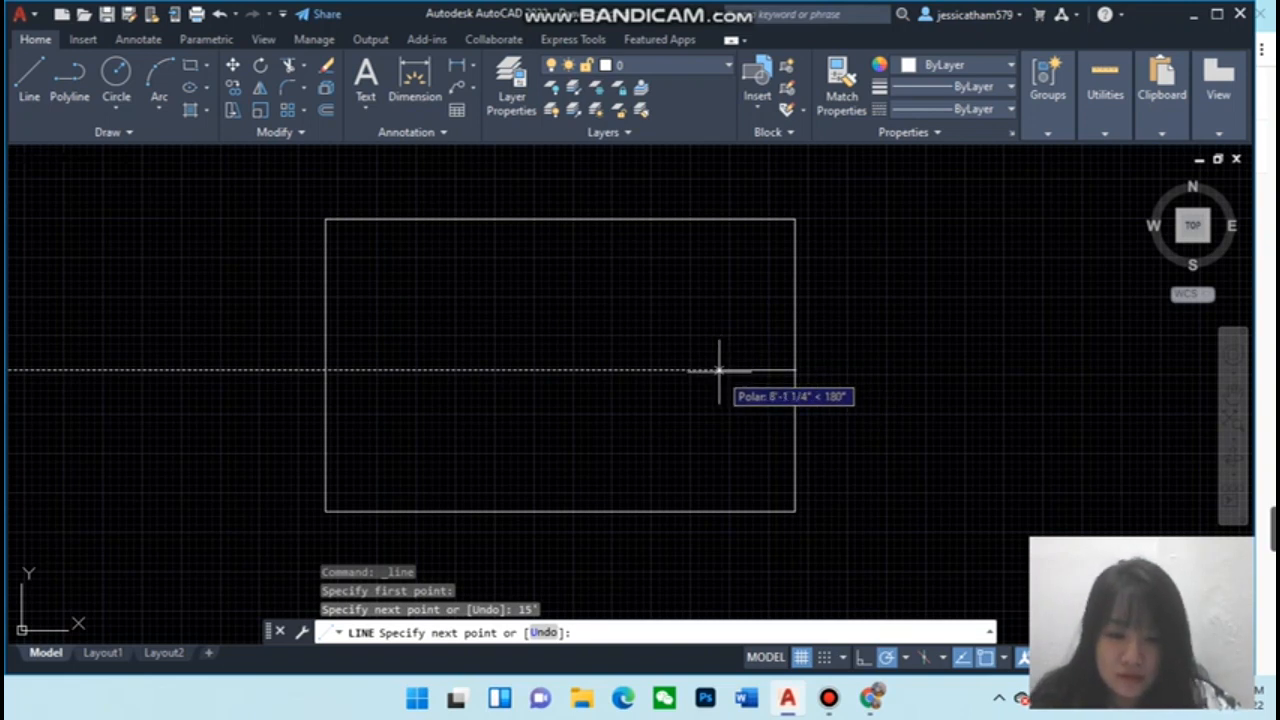
type("12'")
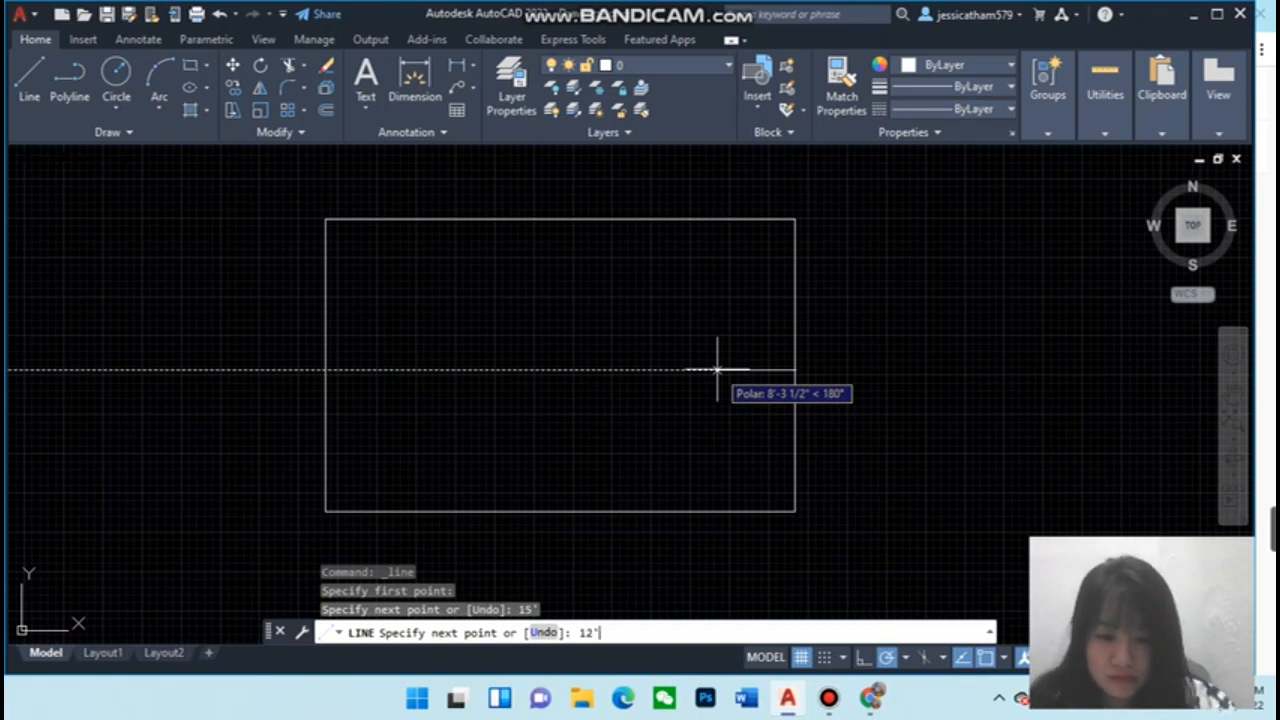
key("Return")
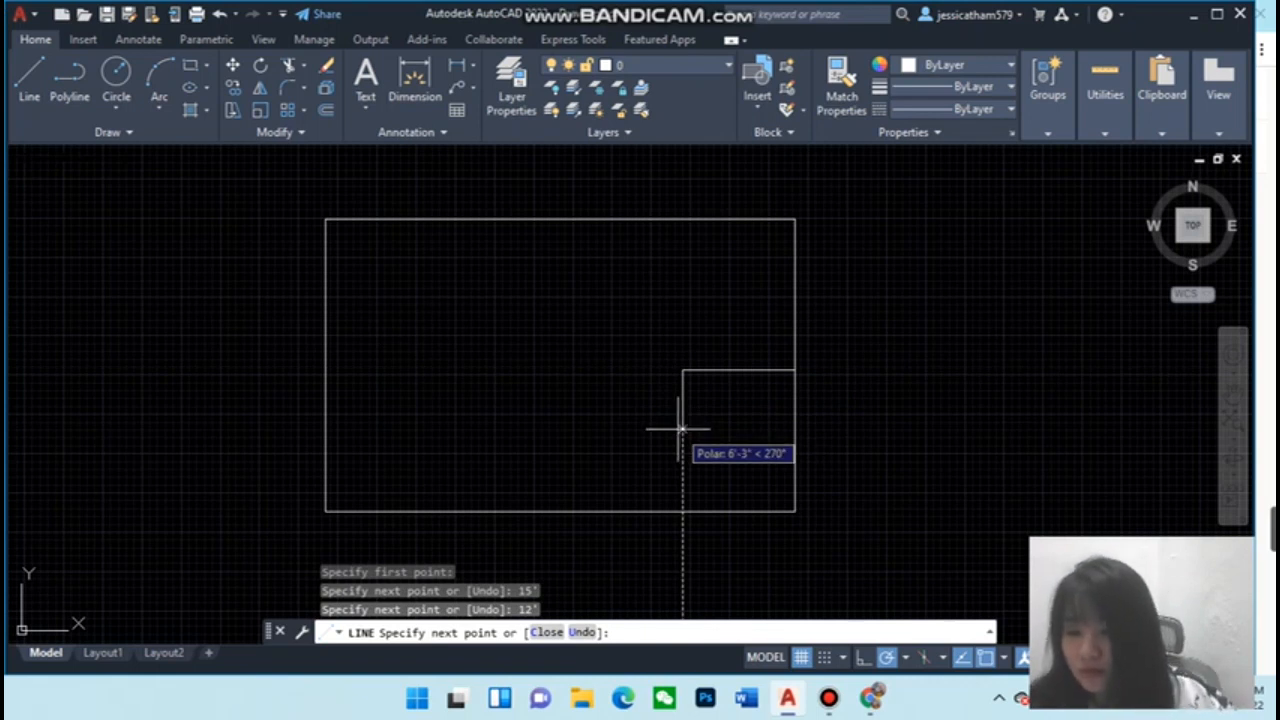
left_click(682, 511)
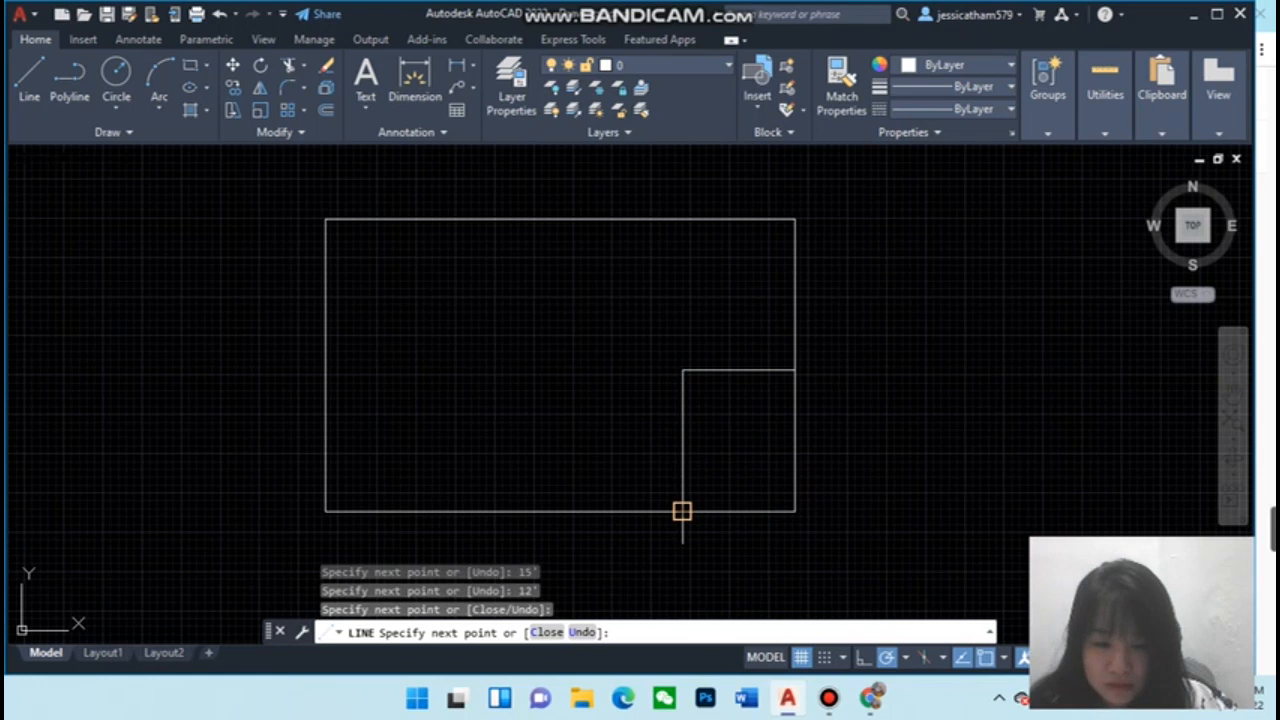
key("Escape")
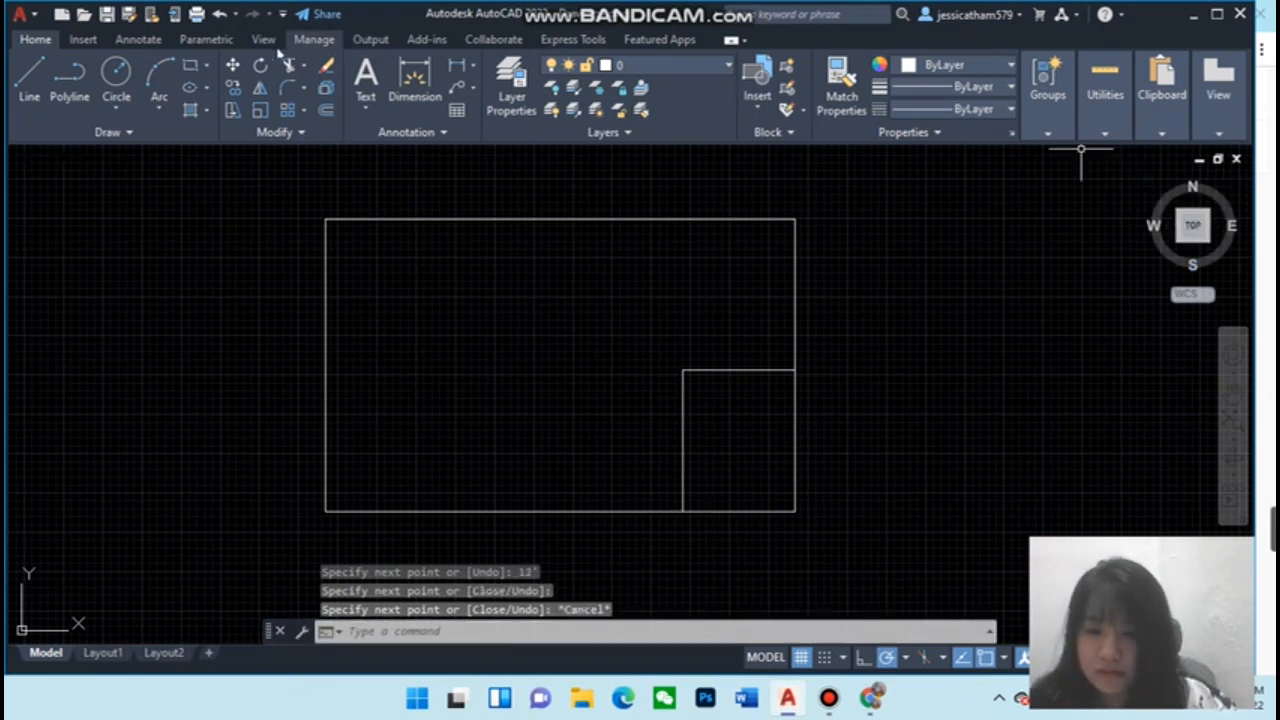
Draw a line from the corner room's upper-left corner 6' to the left, then straight up to the top edge of the outline
left_click(31, 82)
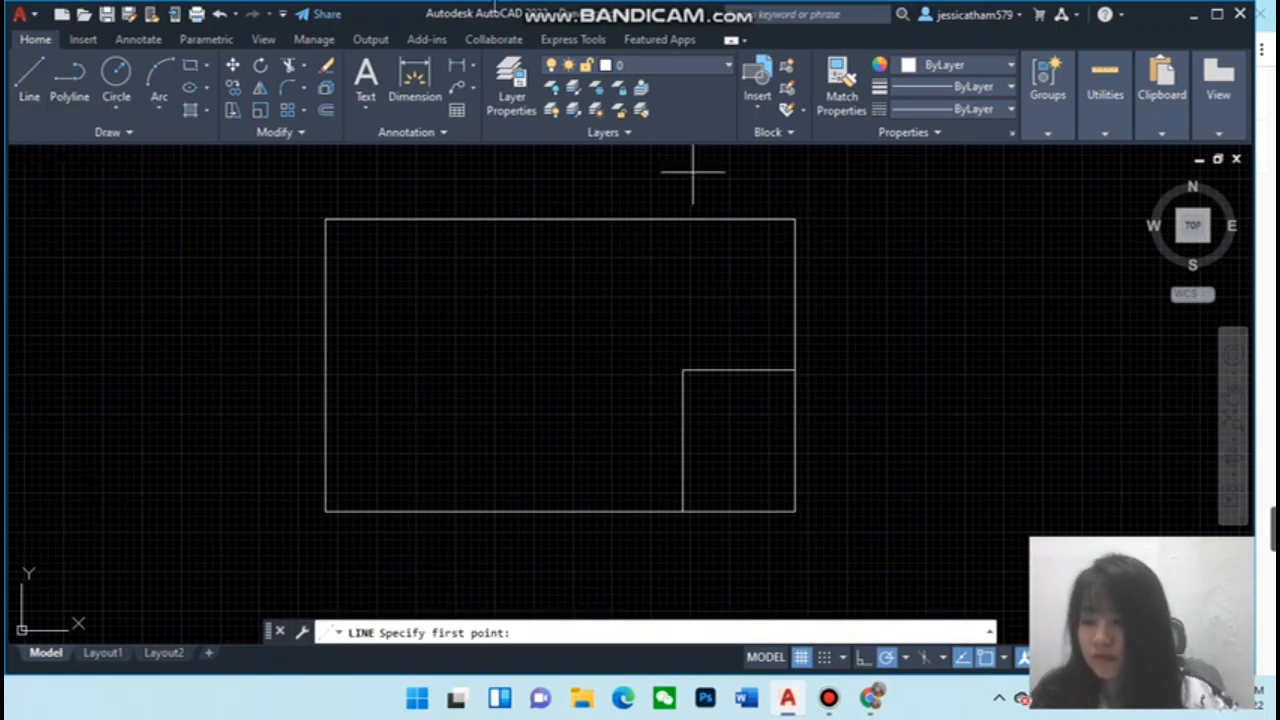
left_click(682, 371)
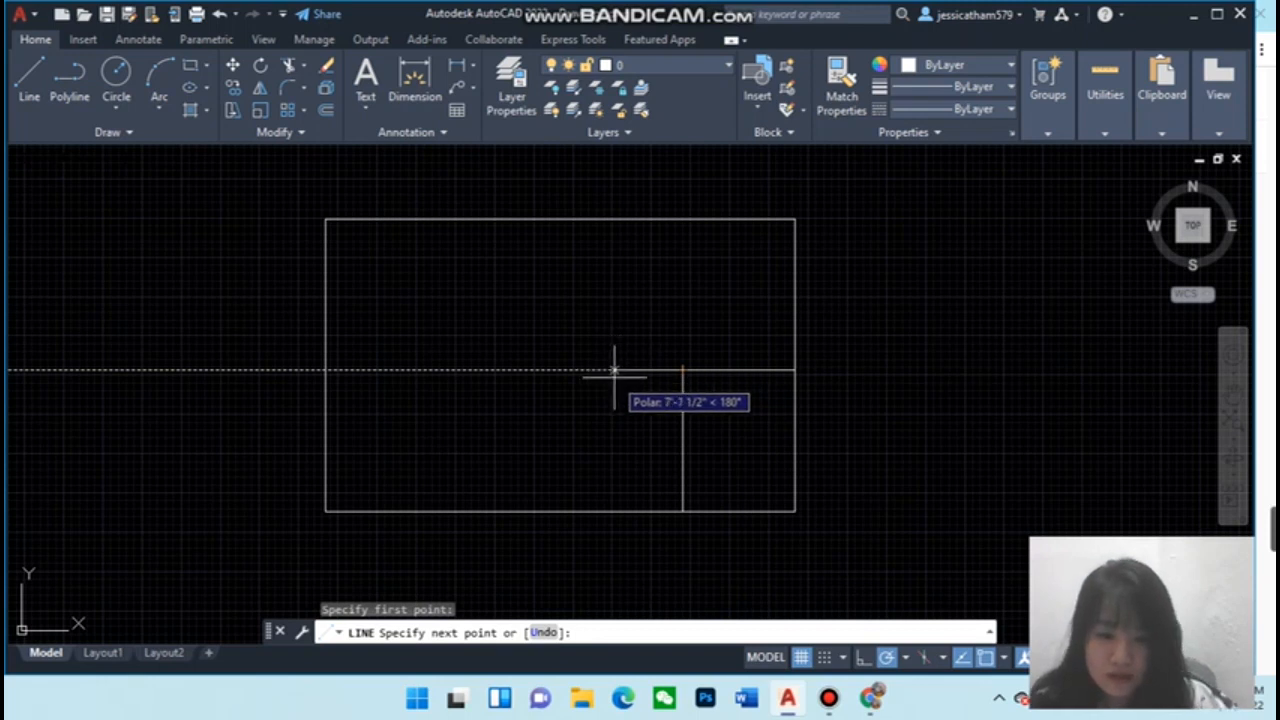
type("6'")
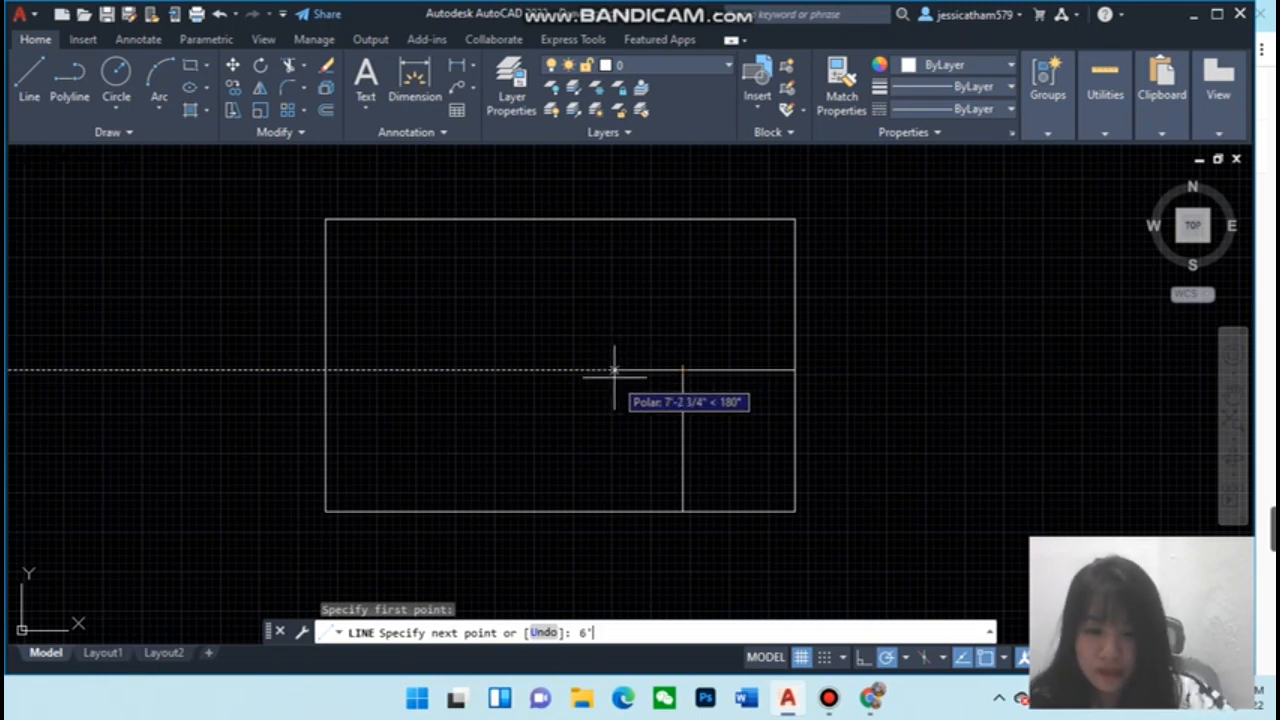
key("Return")
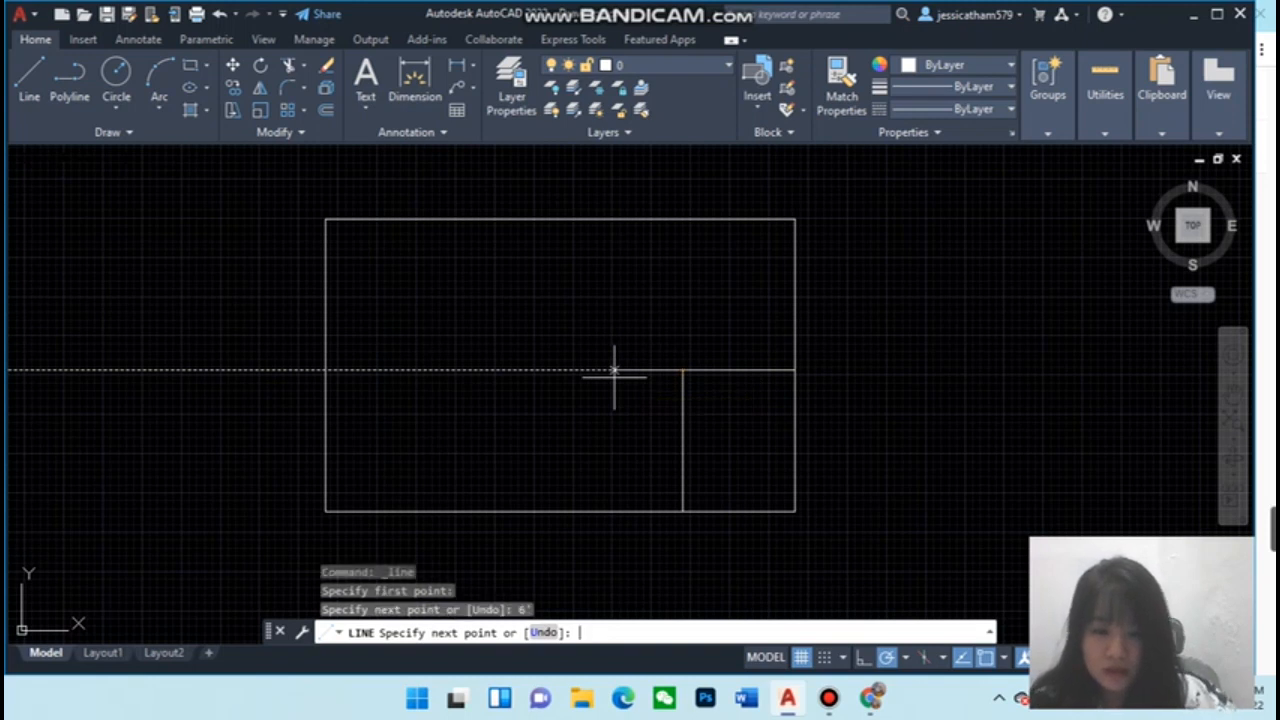
left_click(624, 371)
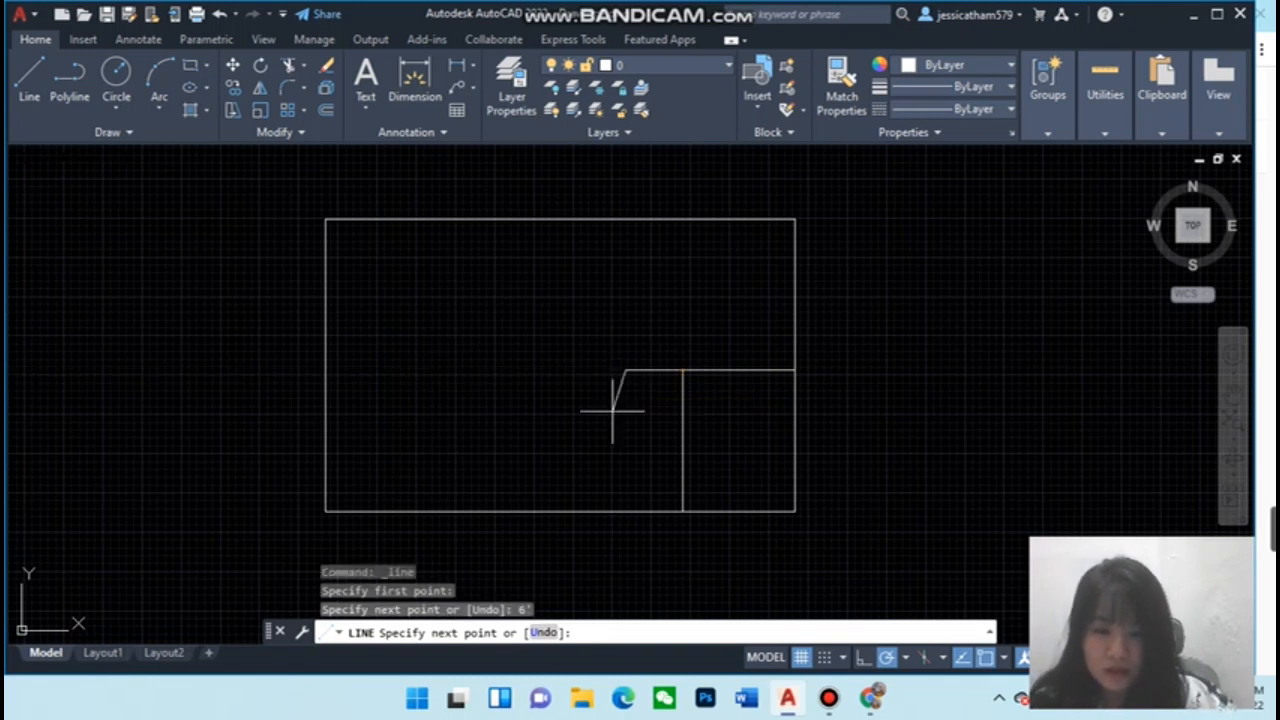
left_click(625, 219)
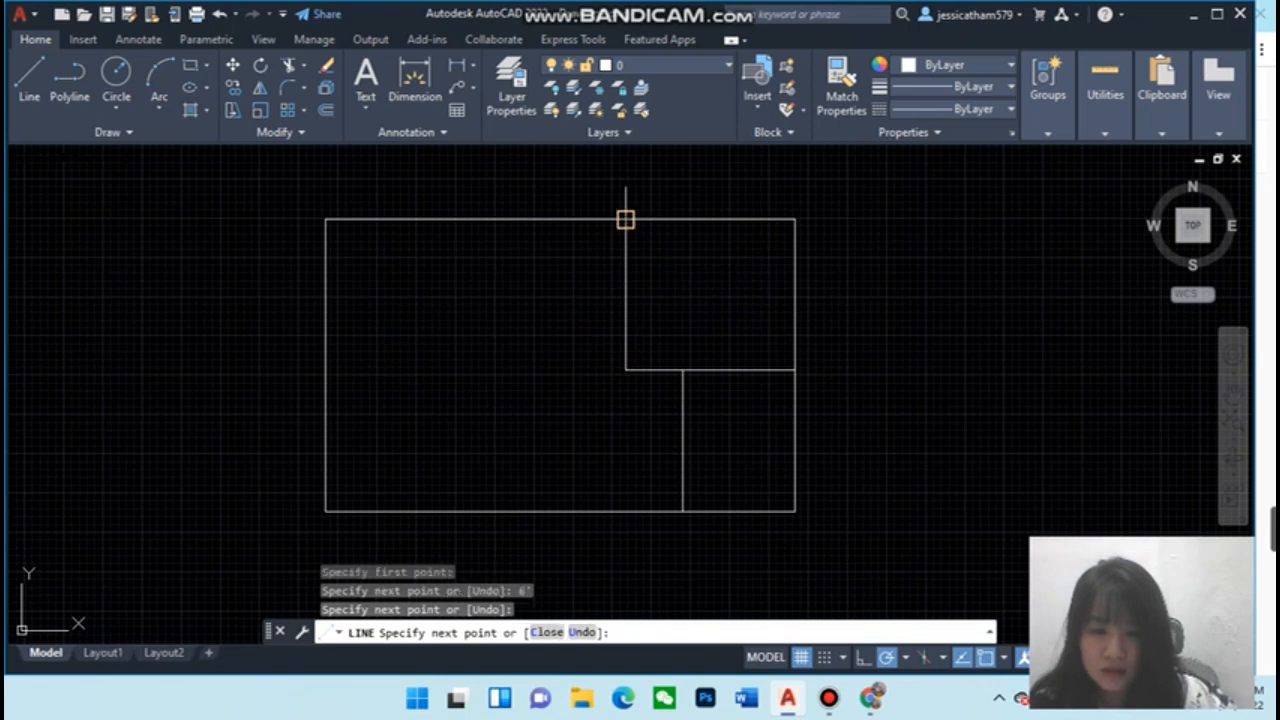
key("Escape")
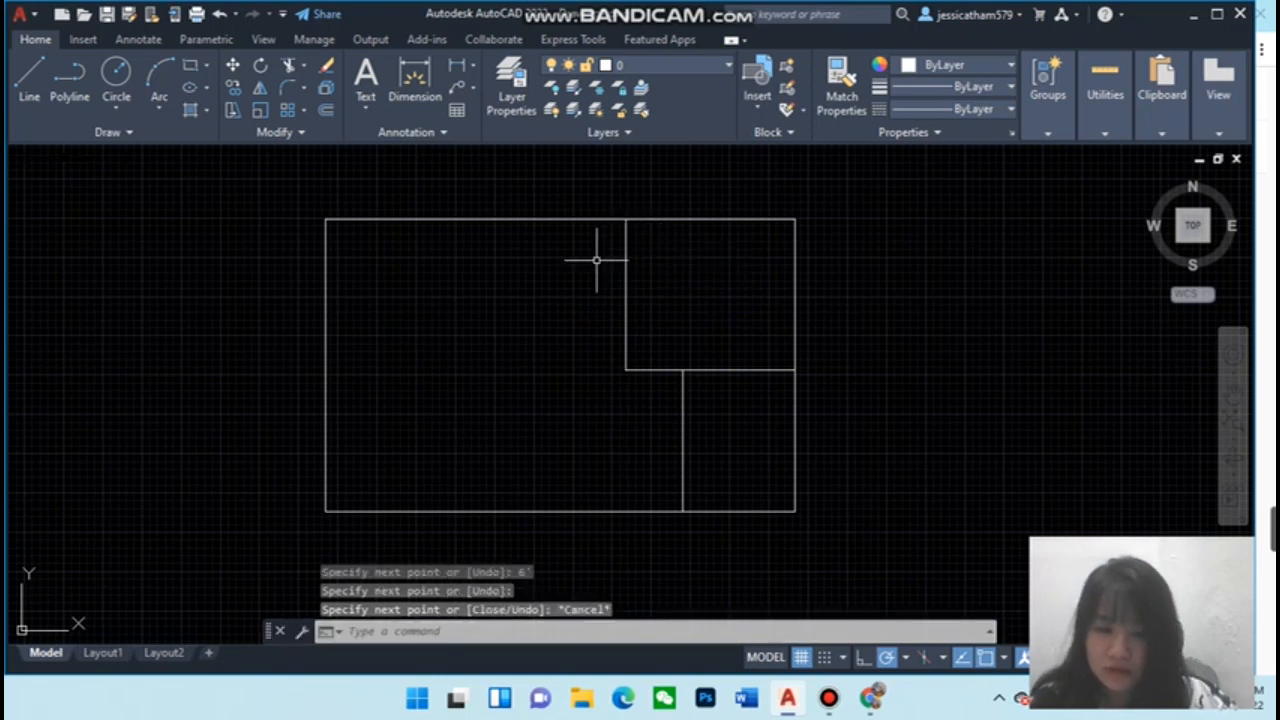
Draw another line continuing 10' further left from that point, then up to the top edge of the outline
left_click(33, 98)
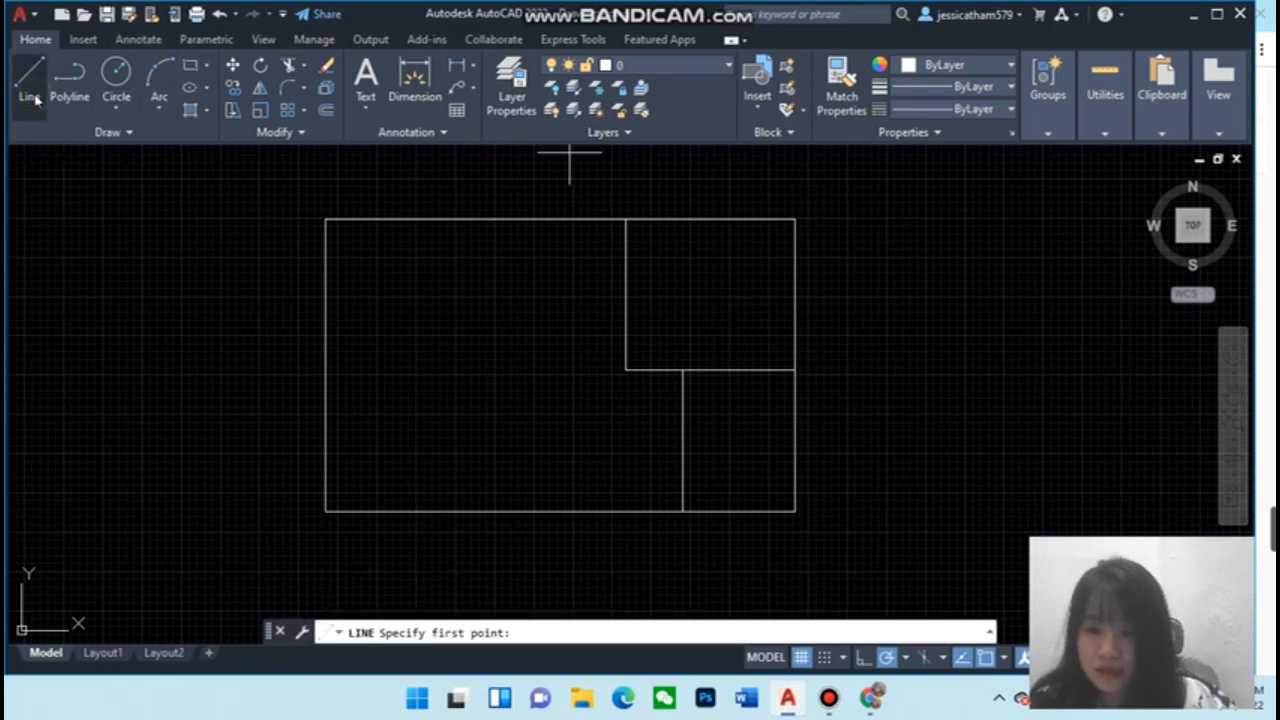
left_click(625, 371)
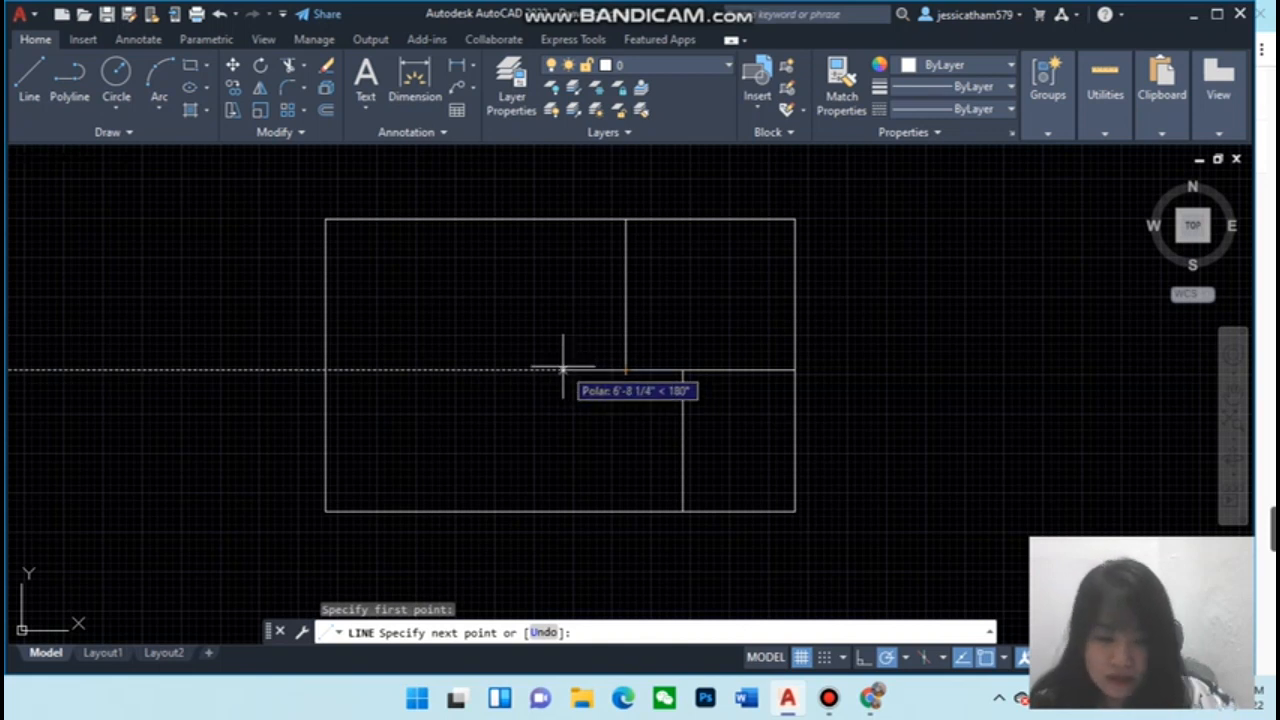
type("10")
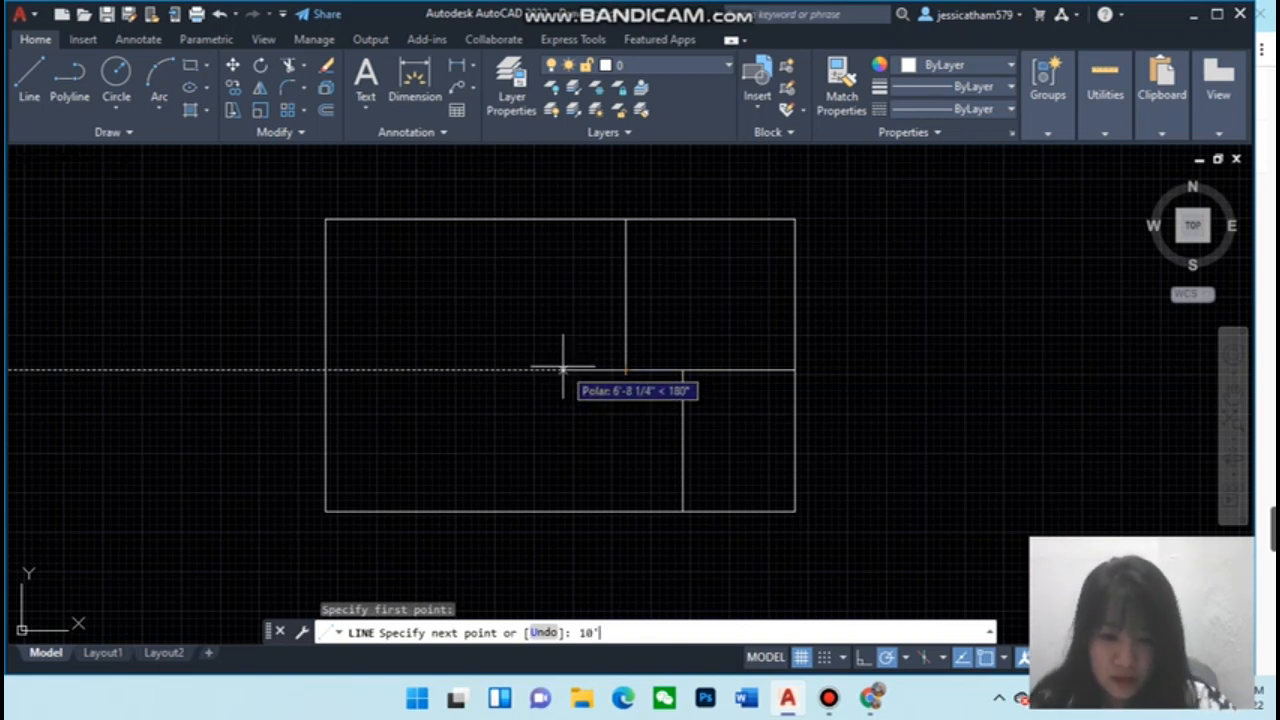
type("'")
key("Return")
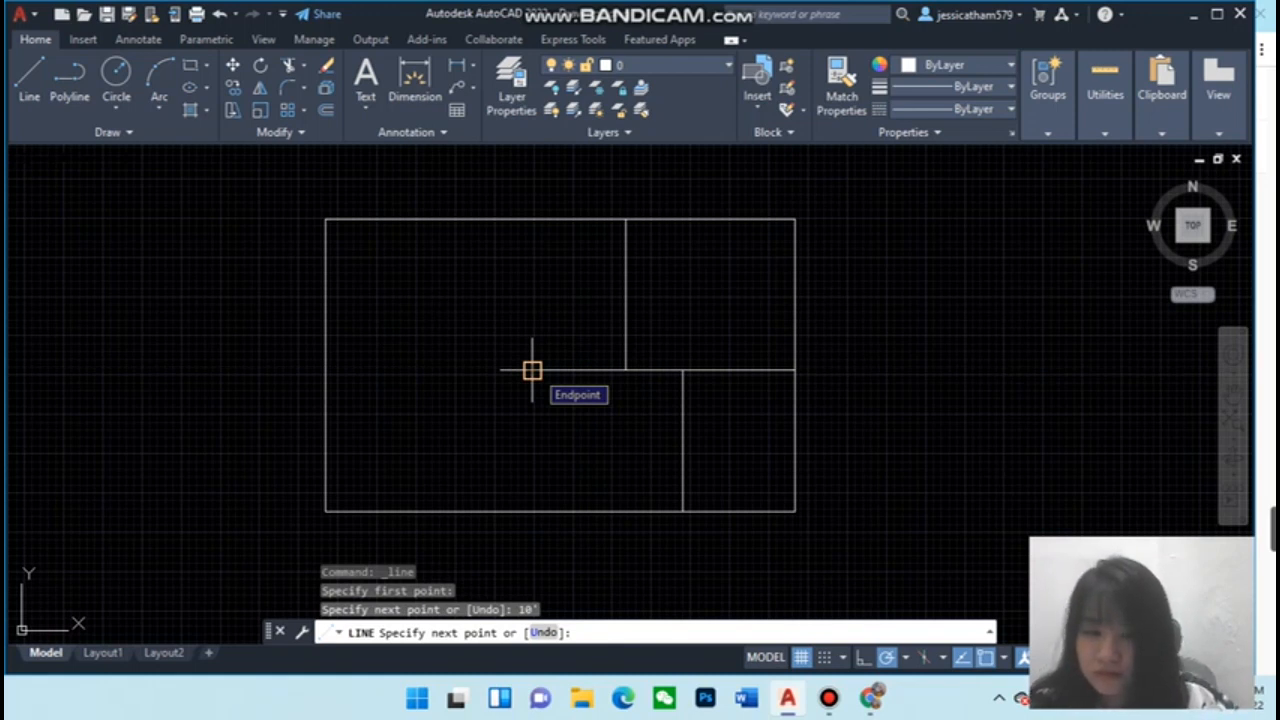
left_click(532, 371)
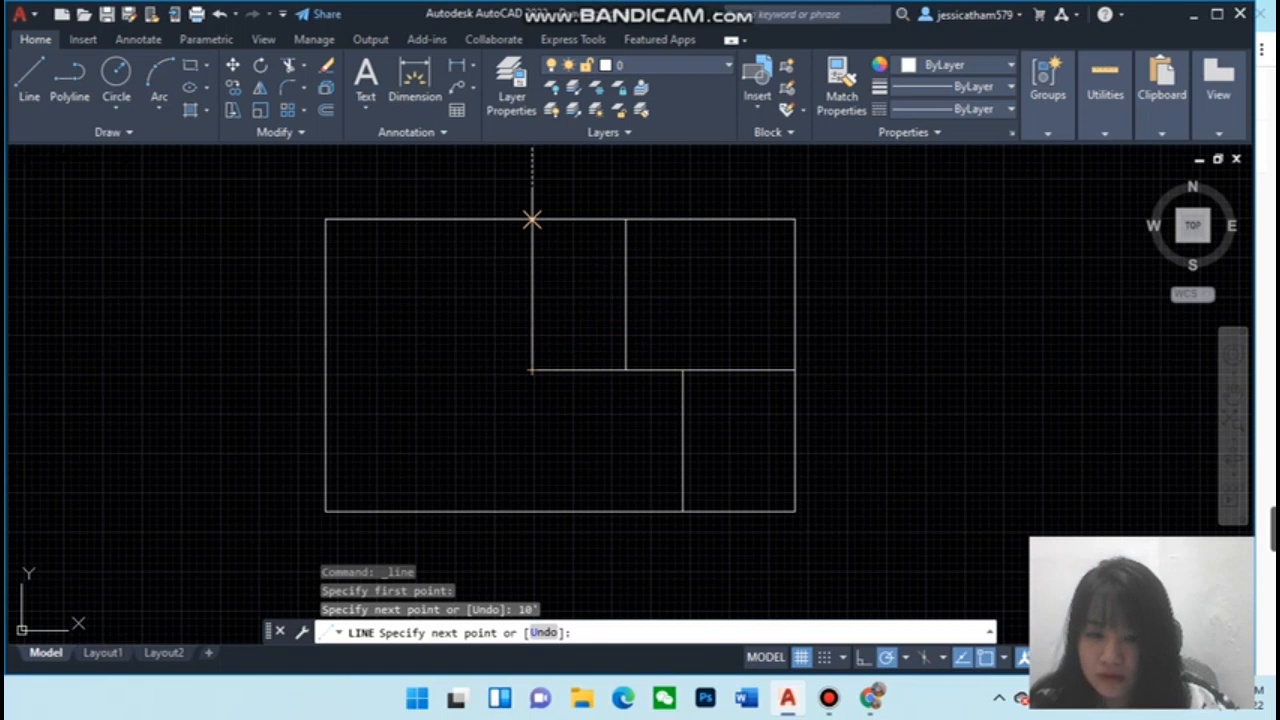
left_click(532, 219)
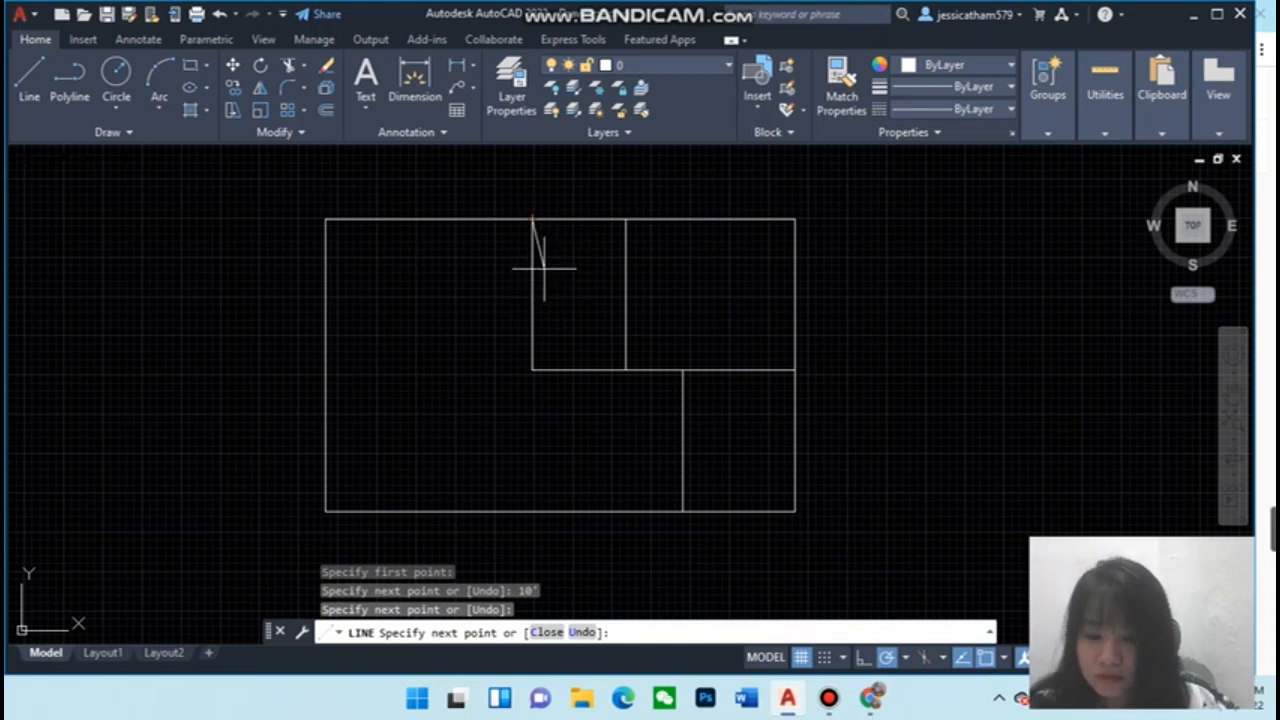
key("Escape")
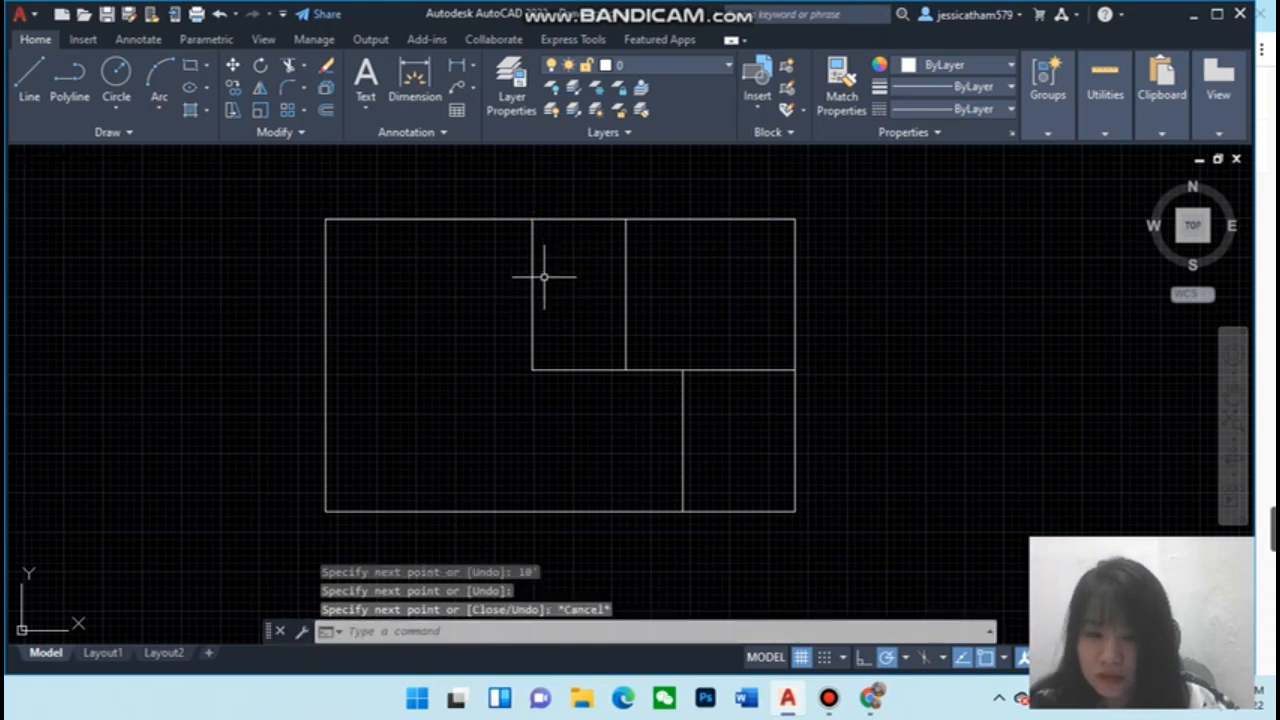
Draw a horizontal line from the end of the 10' segment left to the outline's left edge
left_click(27, 84)
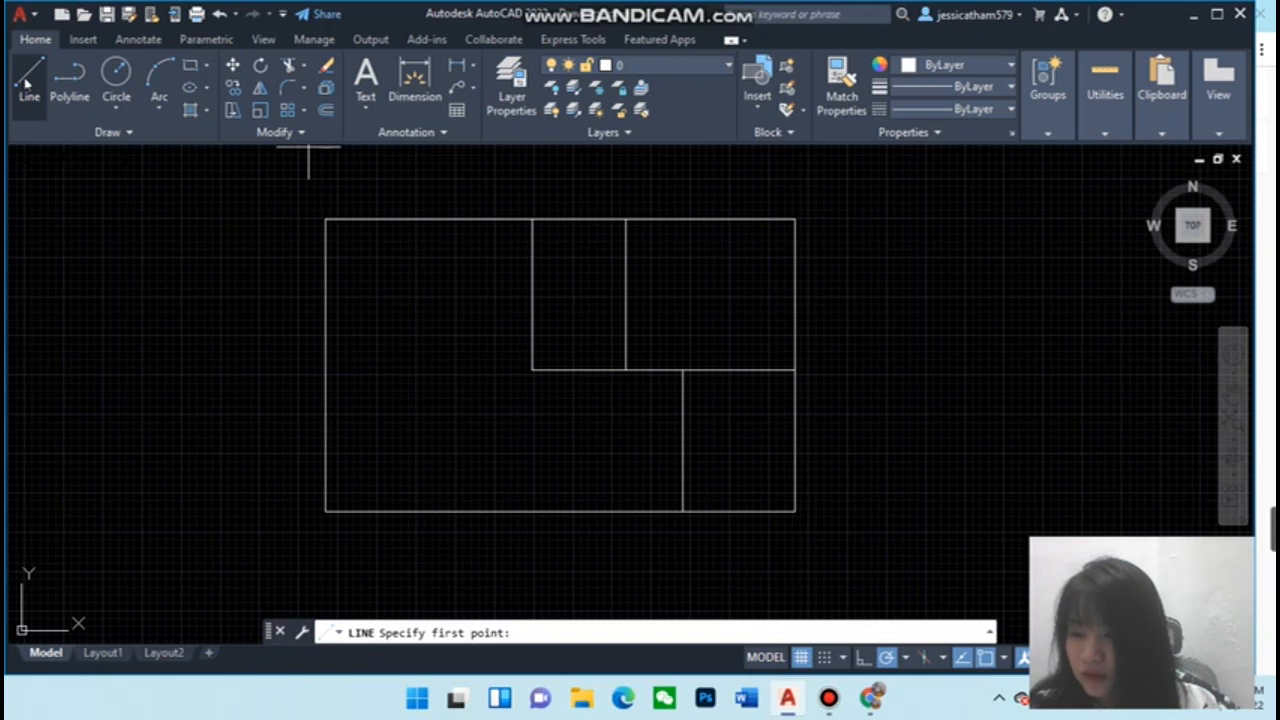
left_click(532, 371)
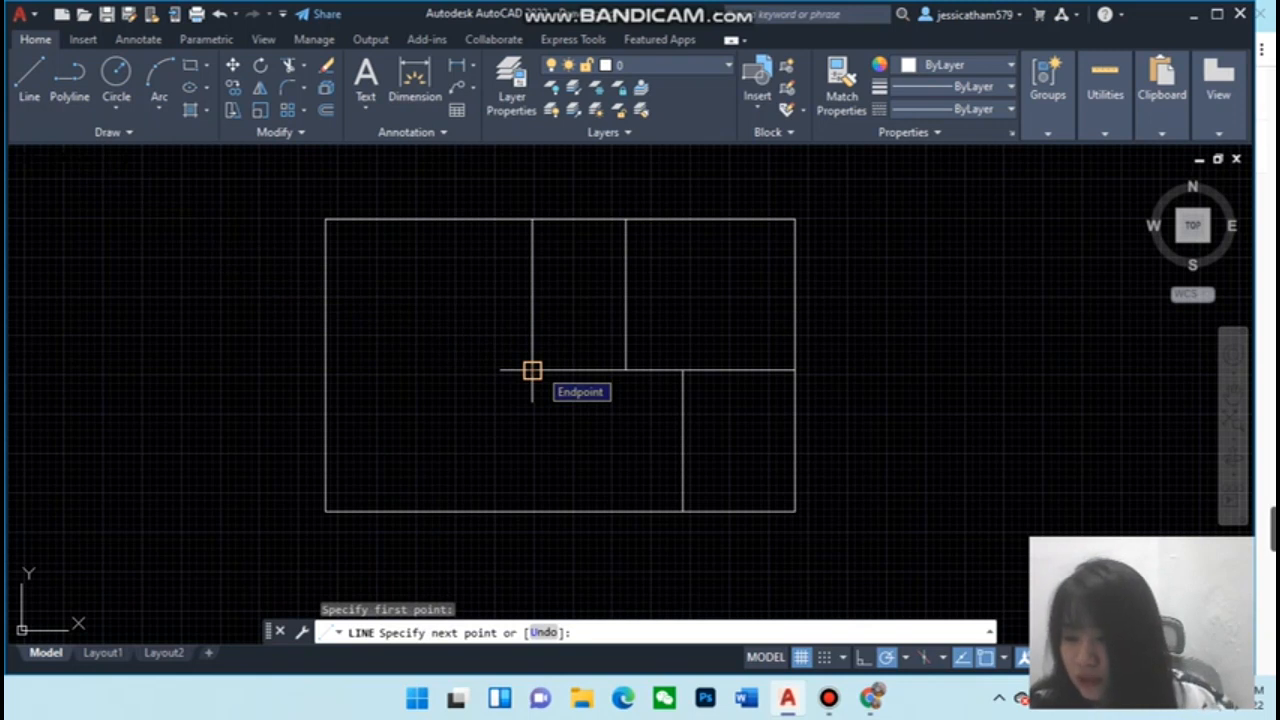
left_click(325, 370)
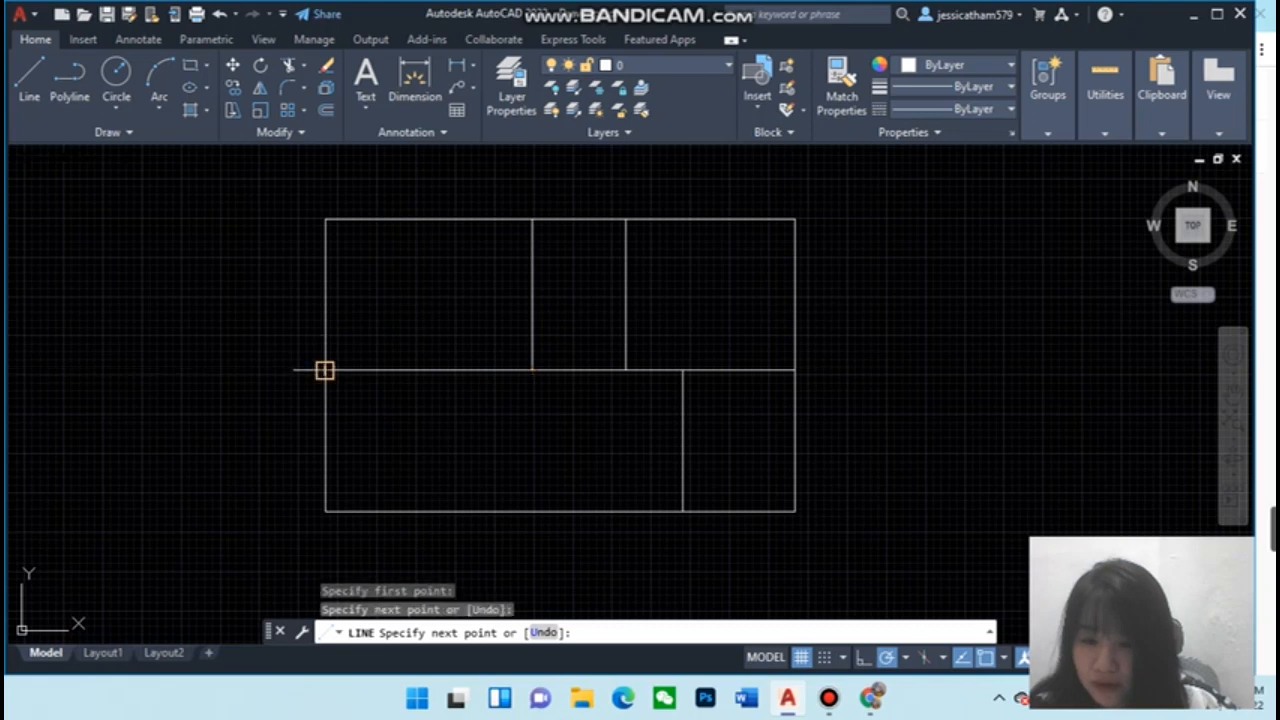
key("Escape")
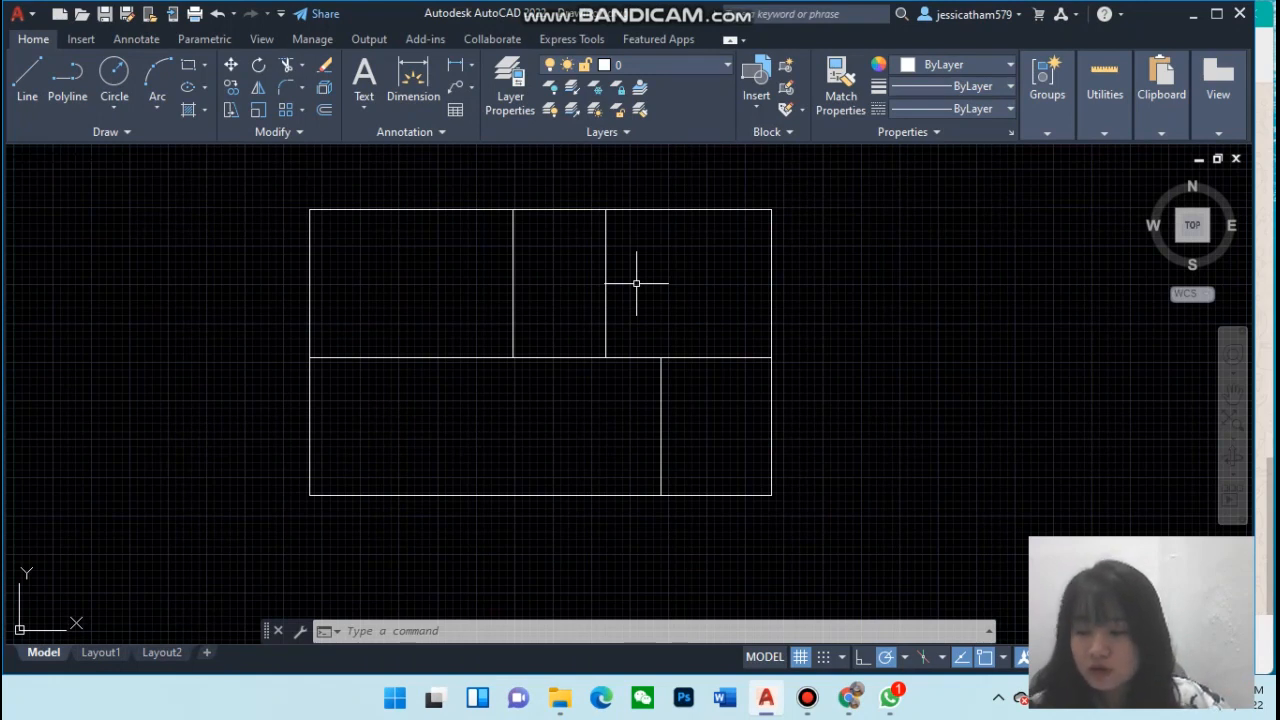
Offset the outer rectangle 10" outward to form the exterior wall thickness
left_click(325, 111)
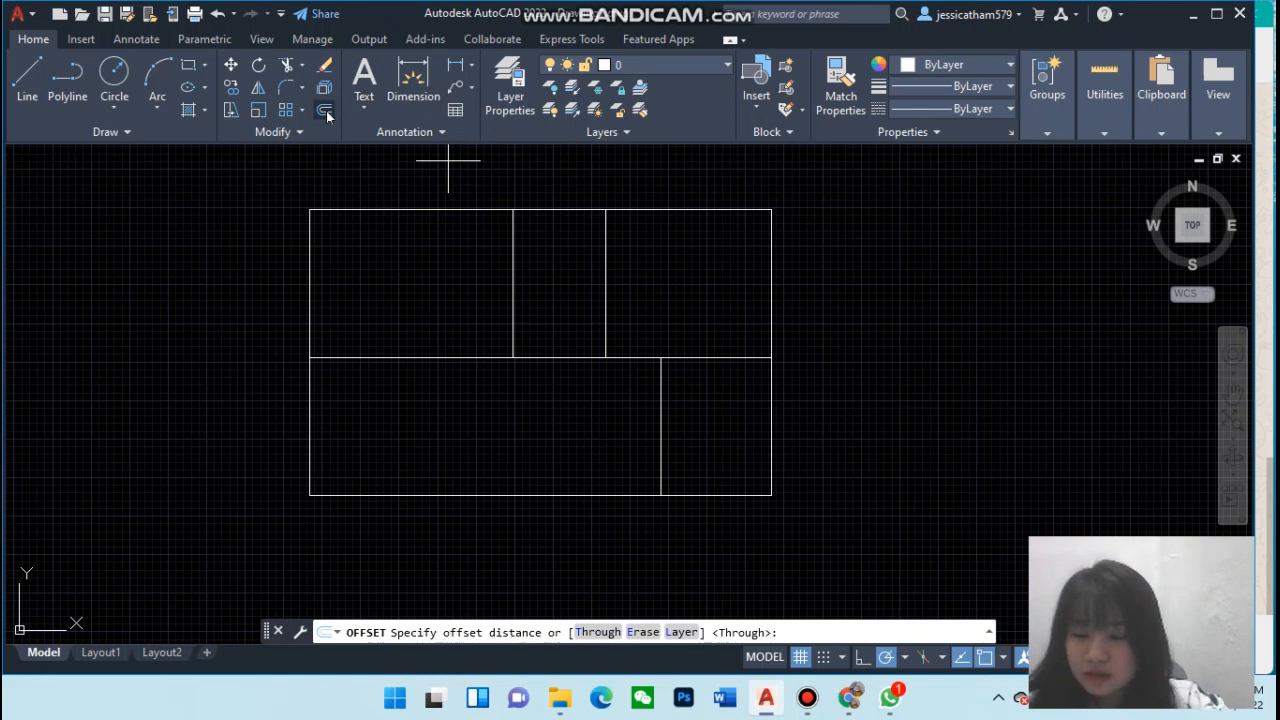
type("10")
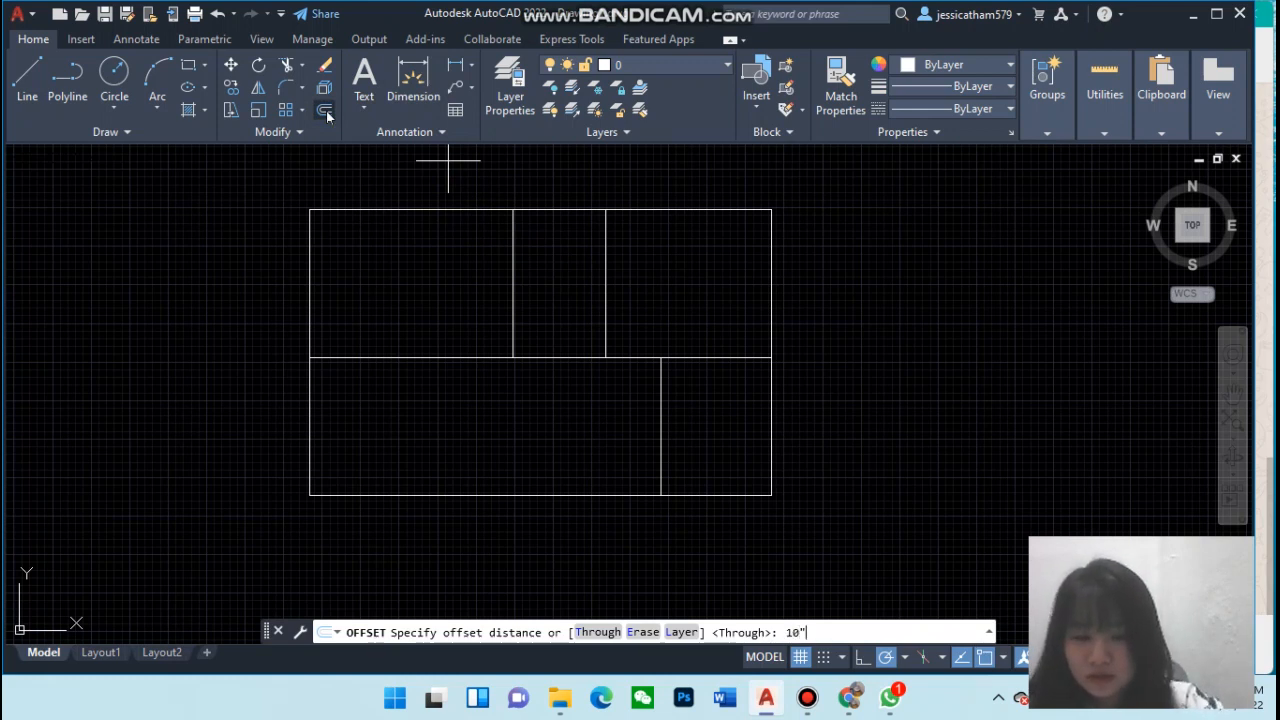
key("Return")
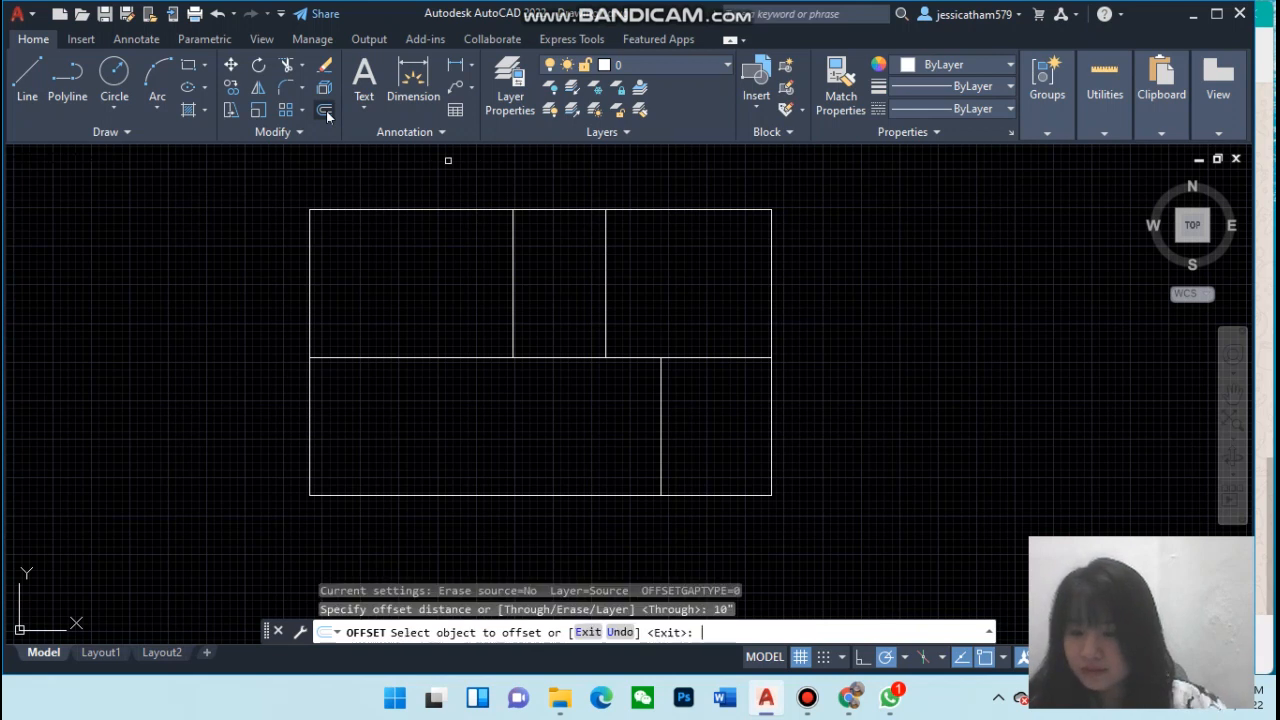
left_click(771, 237)
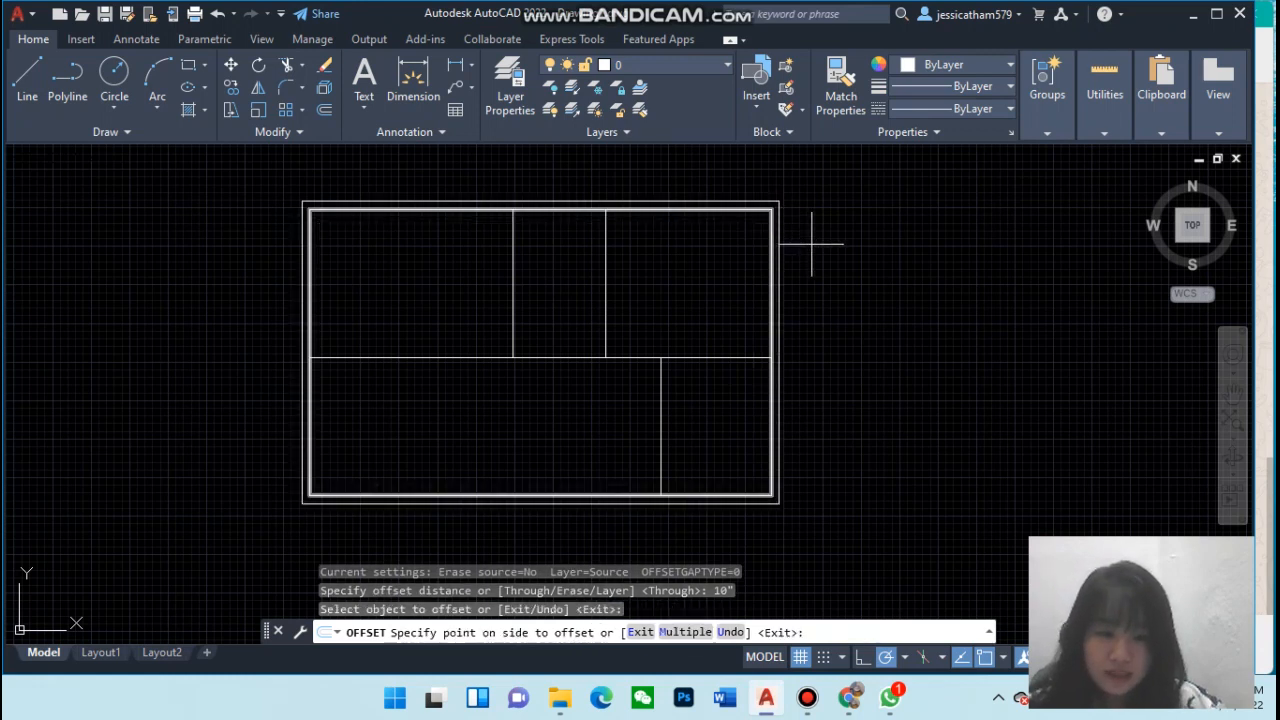
left_click(811, 243)
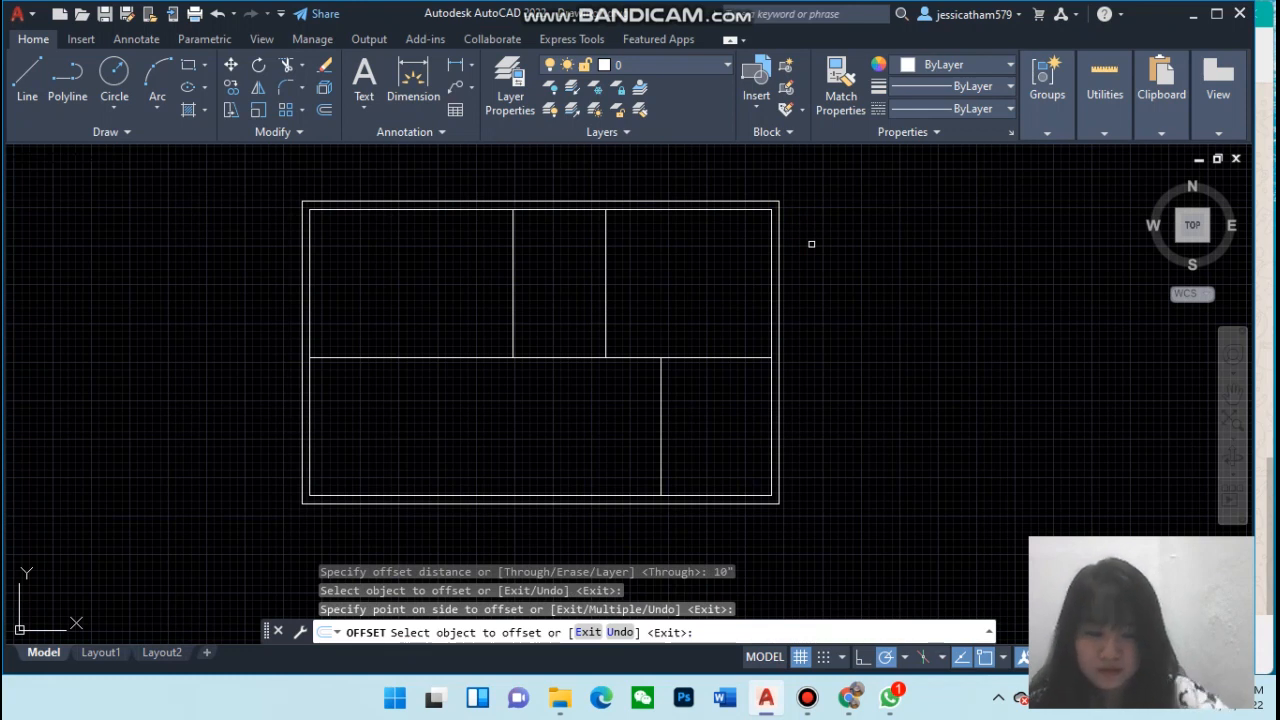
key("Return")
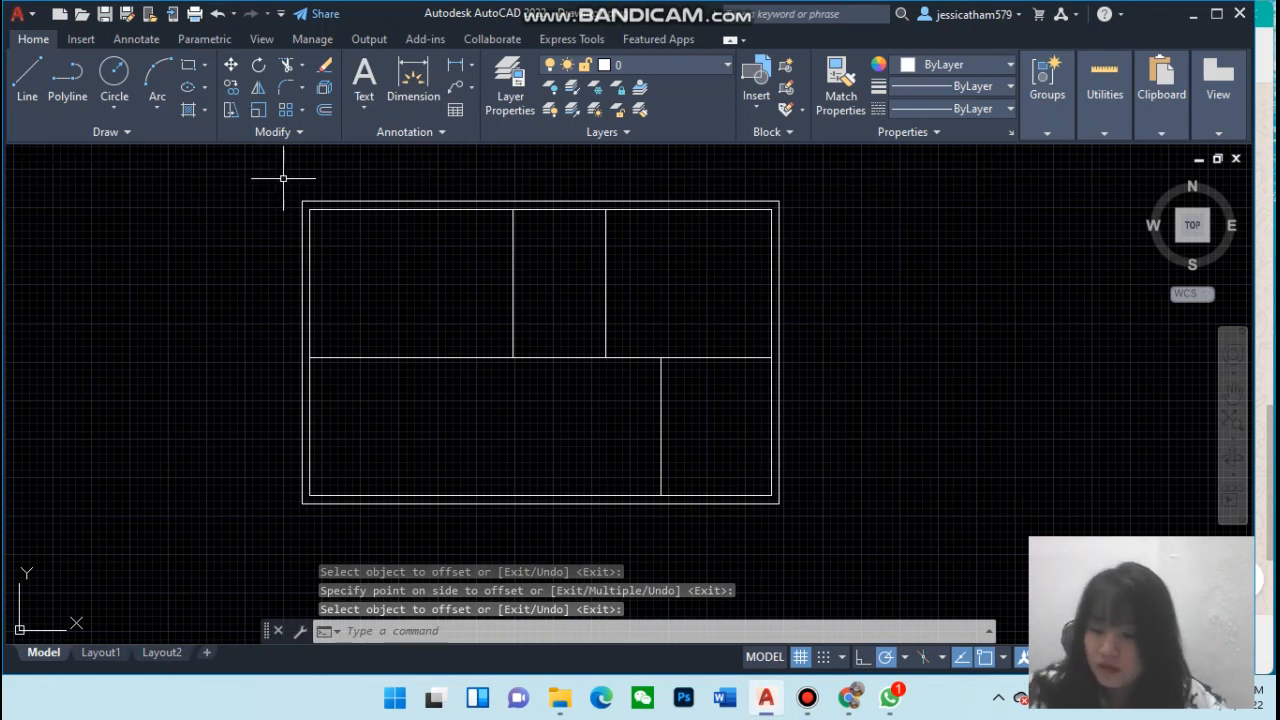
Offset each interior wall line 6" to give the horizontal and vertical partitions their wall thickness
left_click(324, 117)
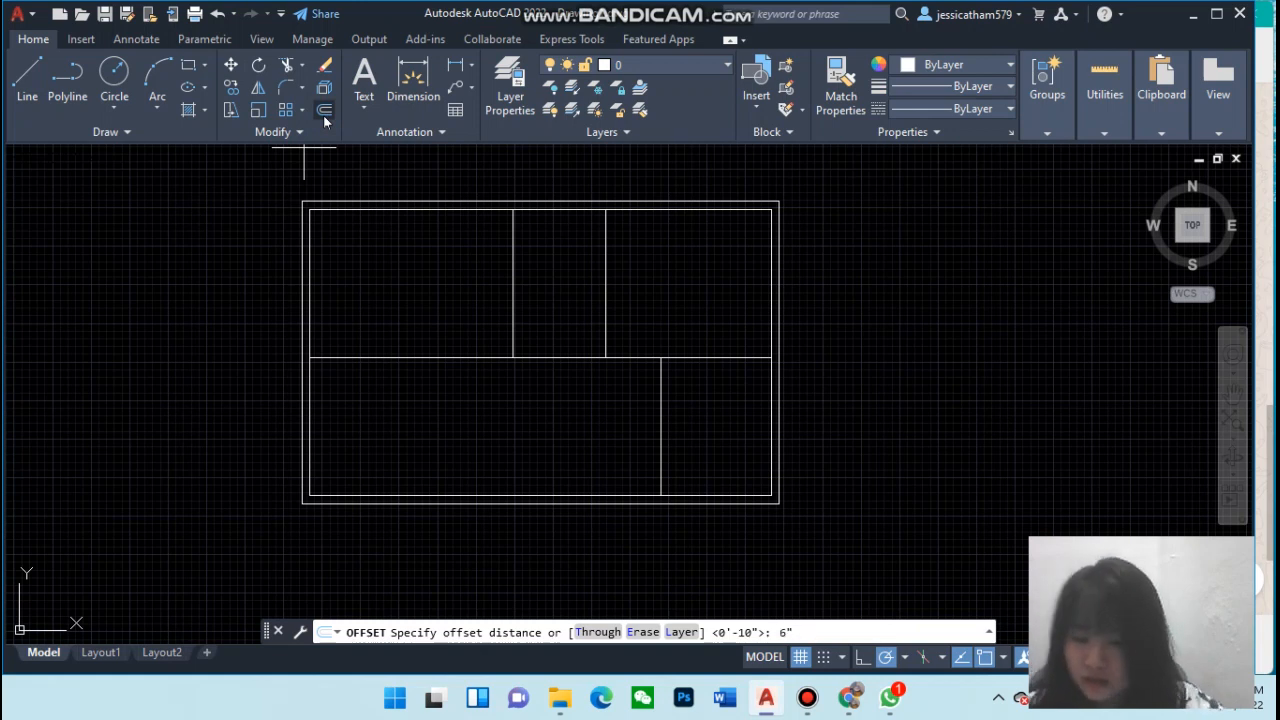
type("6\"")
key("Return")
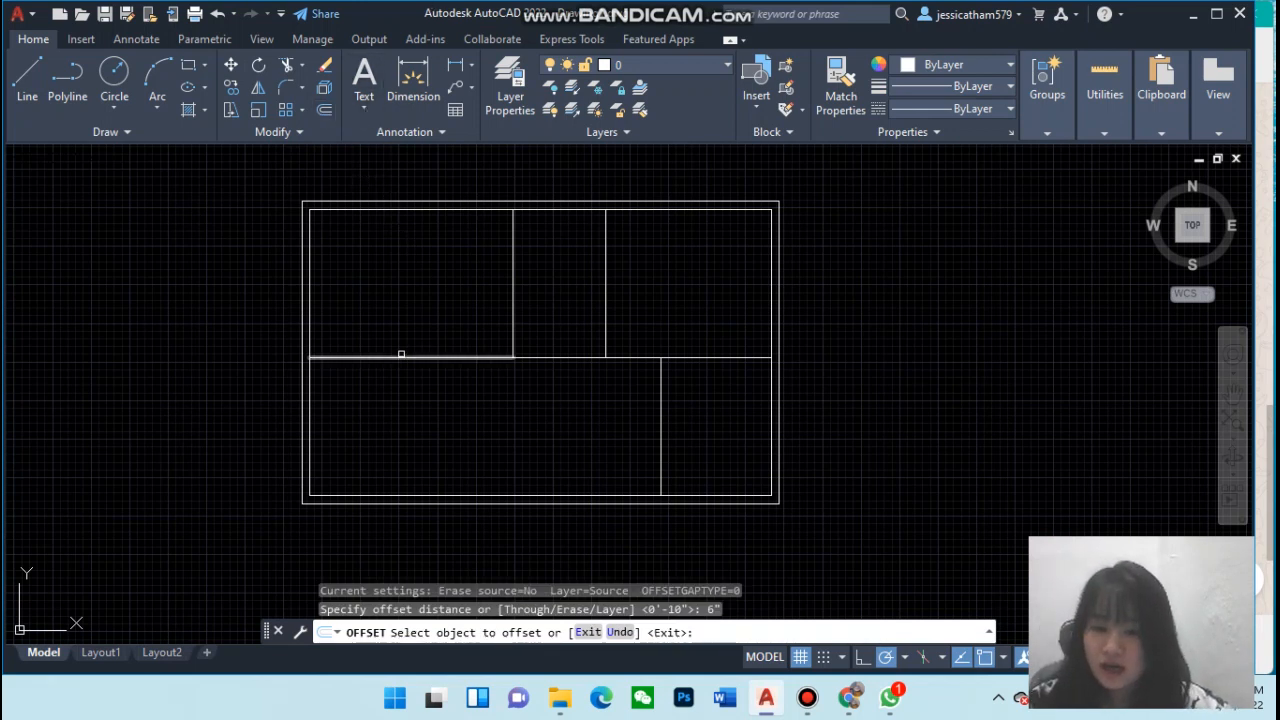
left_click(400, 355)
left_click(398, 333)
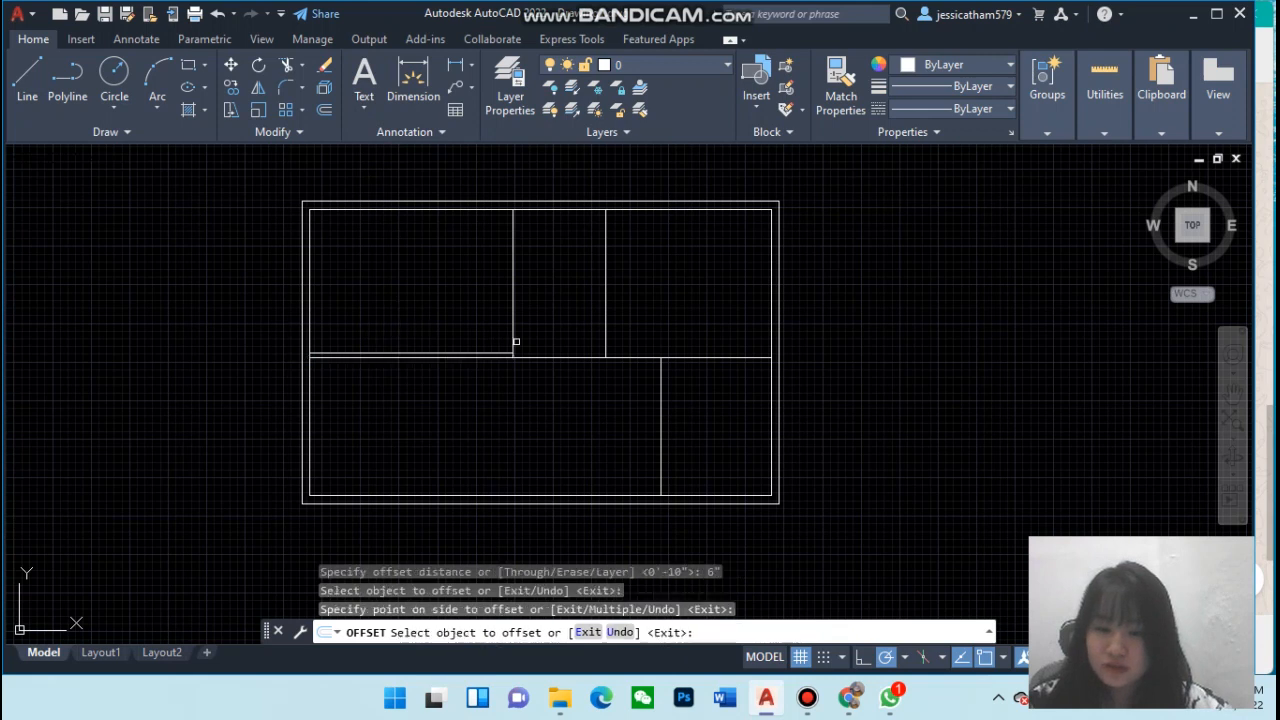
left_click(523, 355)
left_click(530, 343)
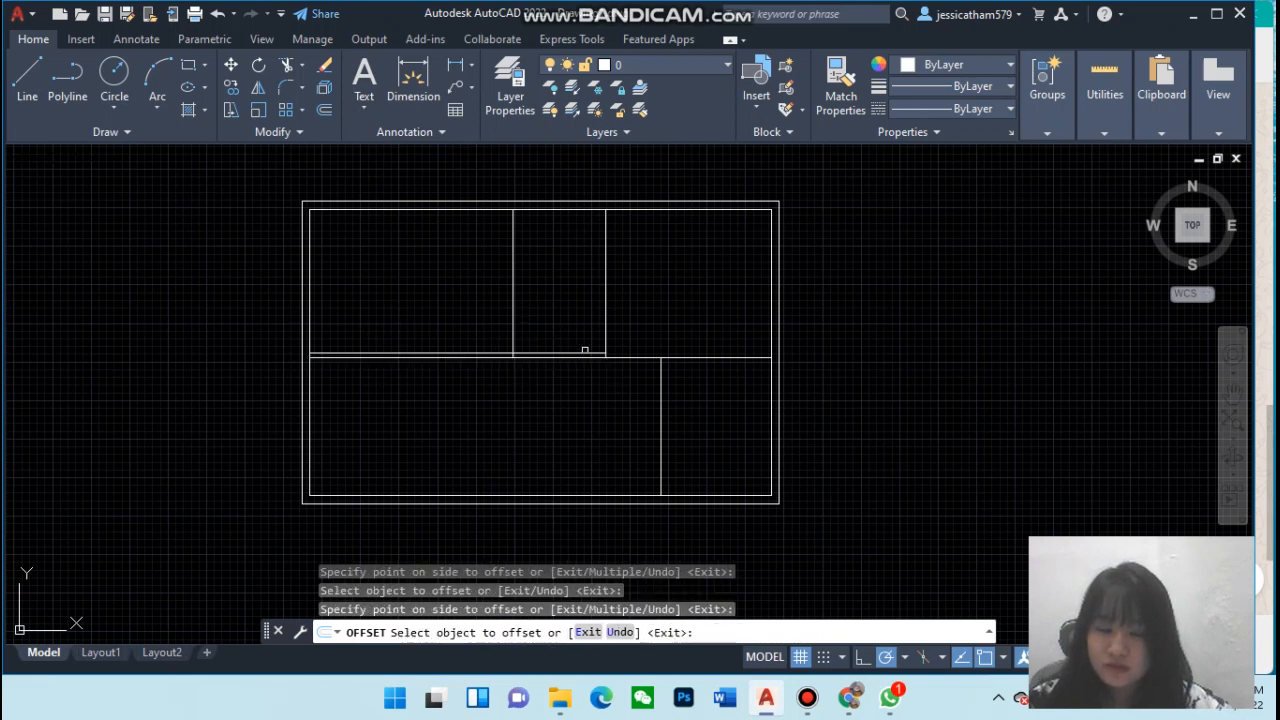
left_click(647, 357)
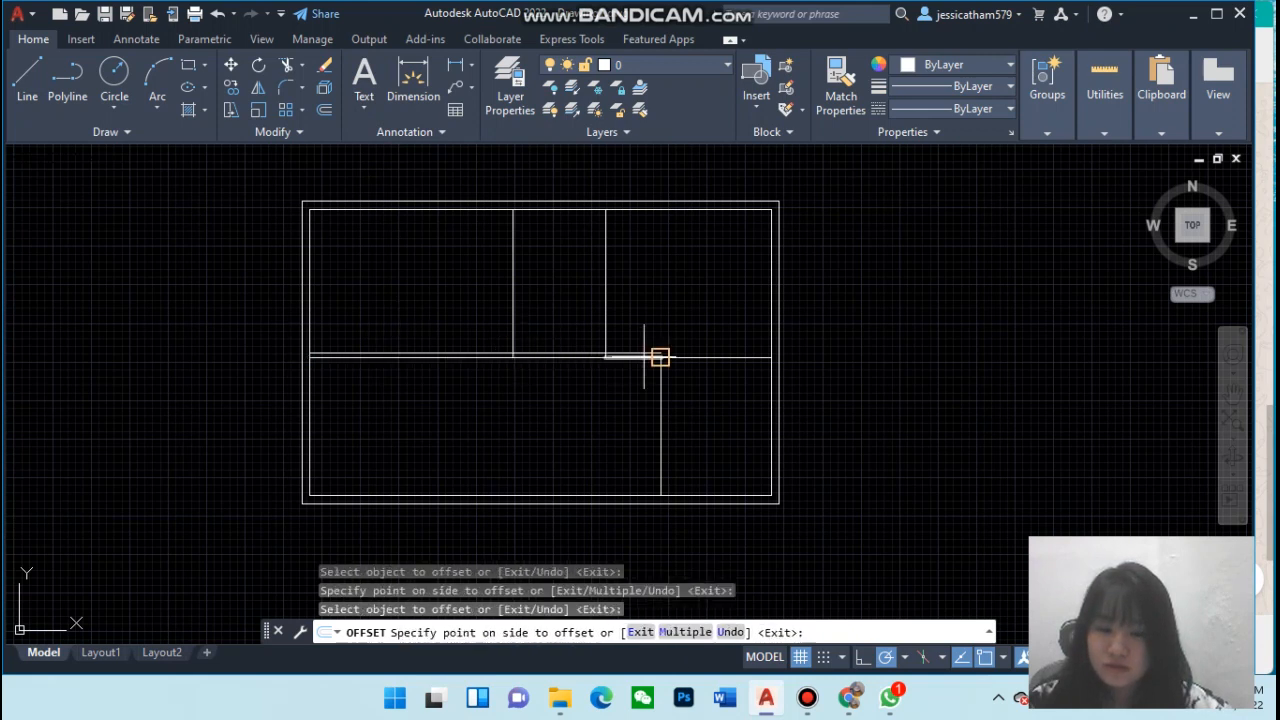
left_click(636, 330)
left_click(670, 357)
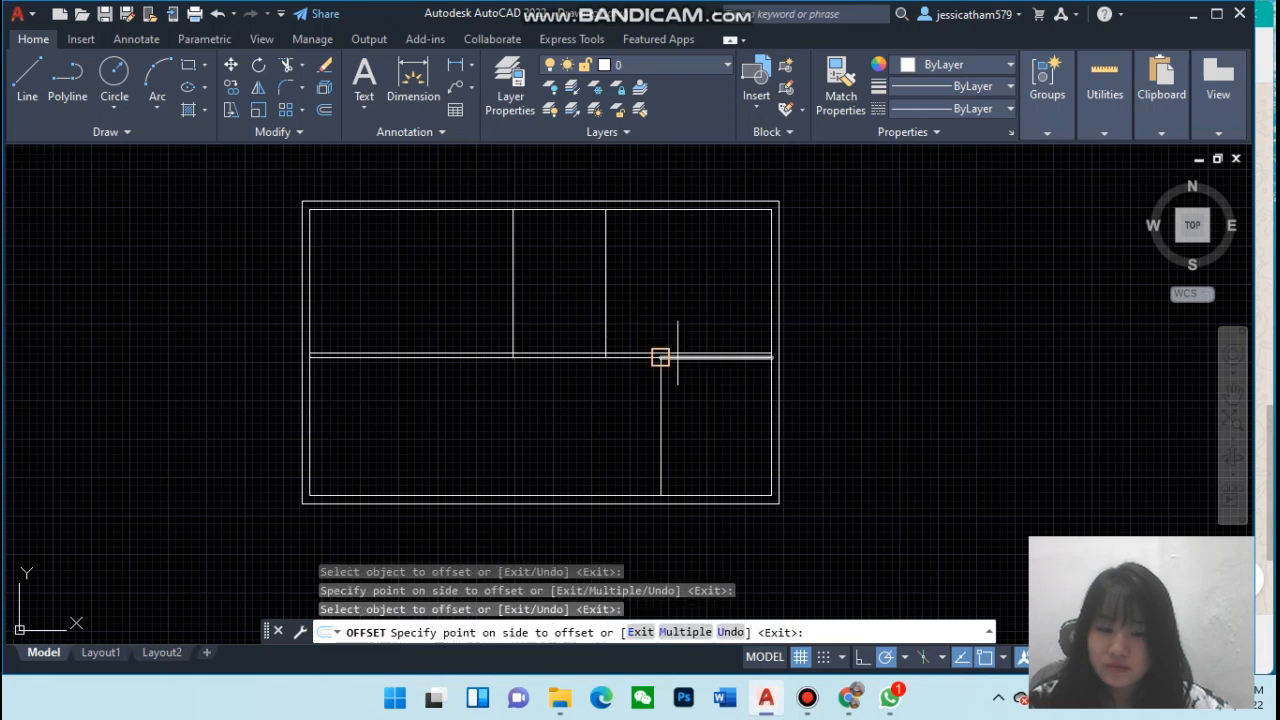
left_click(680, 342)
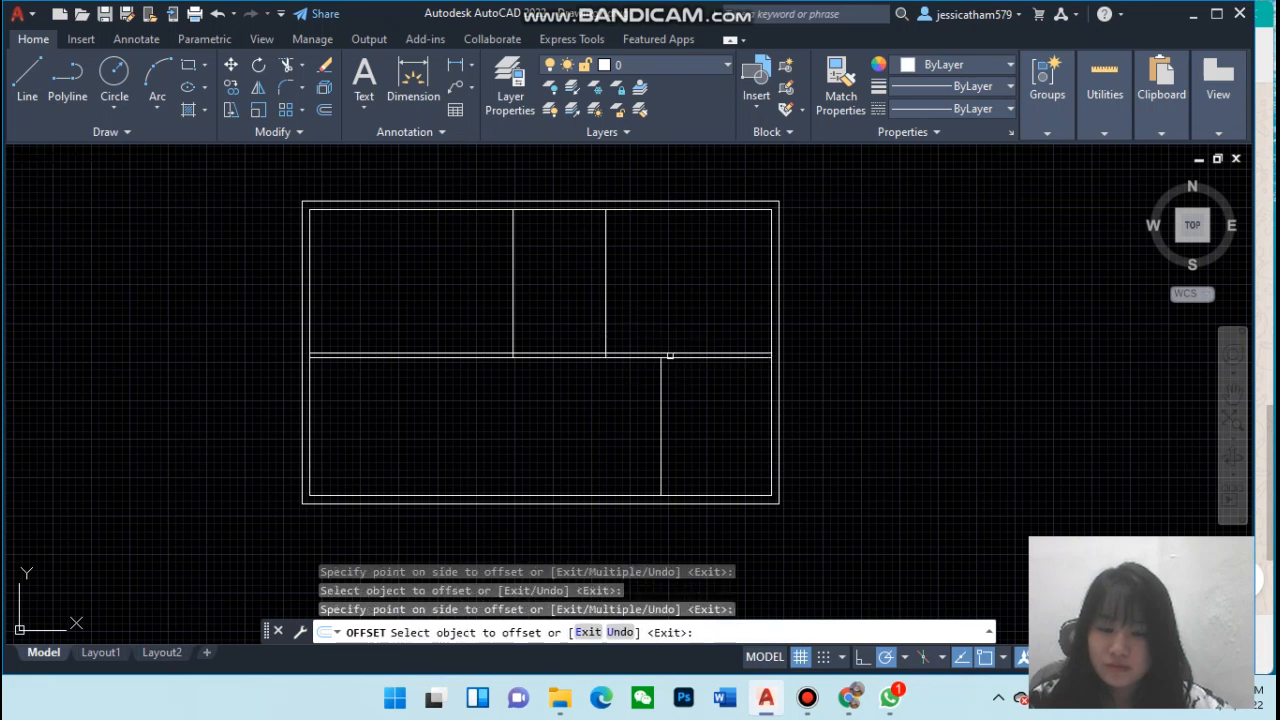
left_click(660, 434)
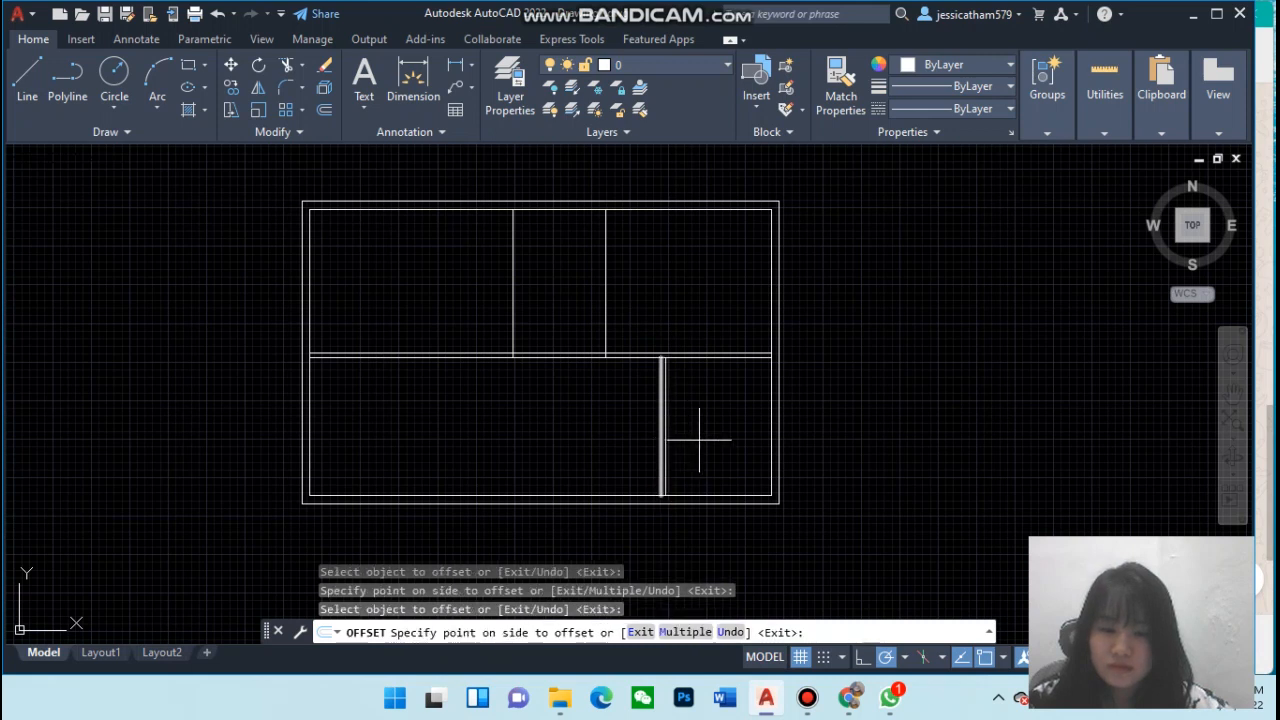
left_click(699, 440)
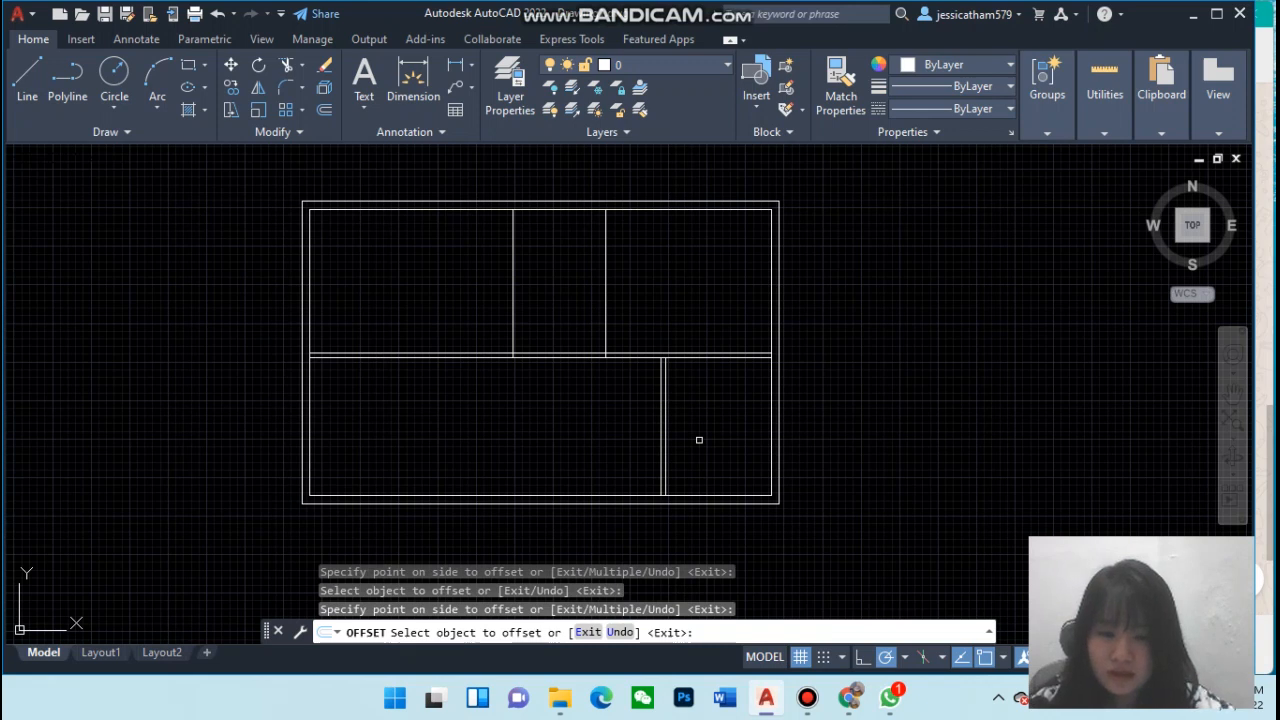
key("Return")
key("Escape")
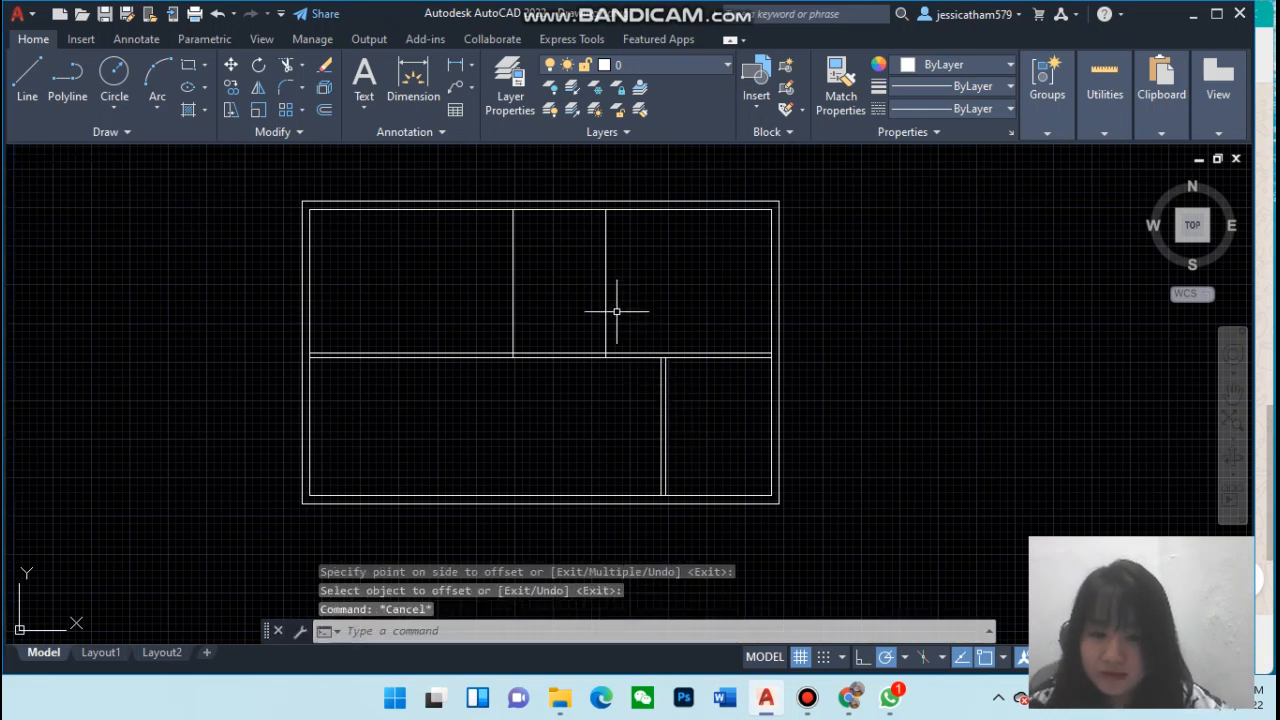
Offset the two upper vertical partition lines 6" outward to give them wall thickness
left_click(324, 109)
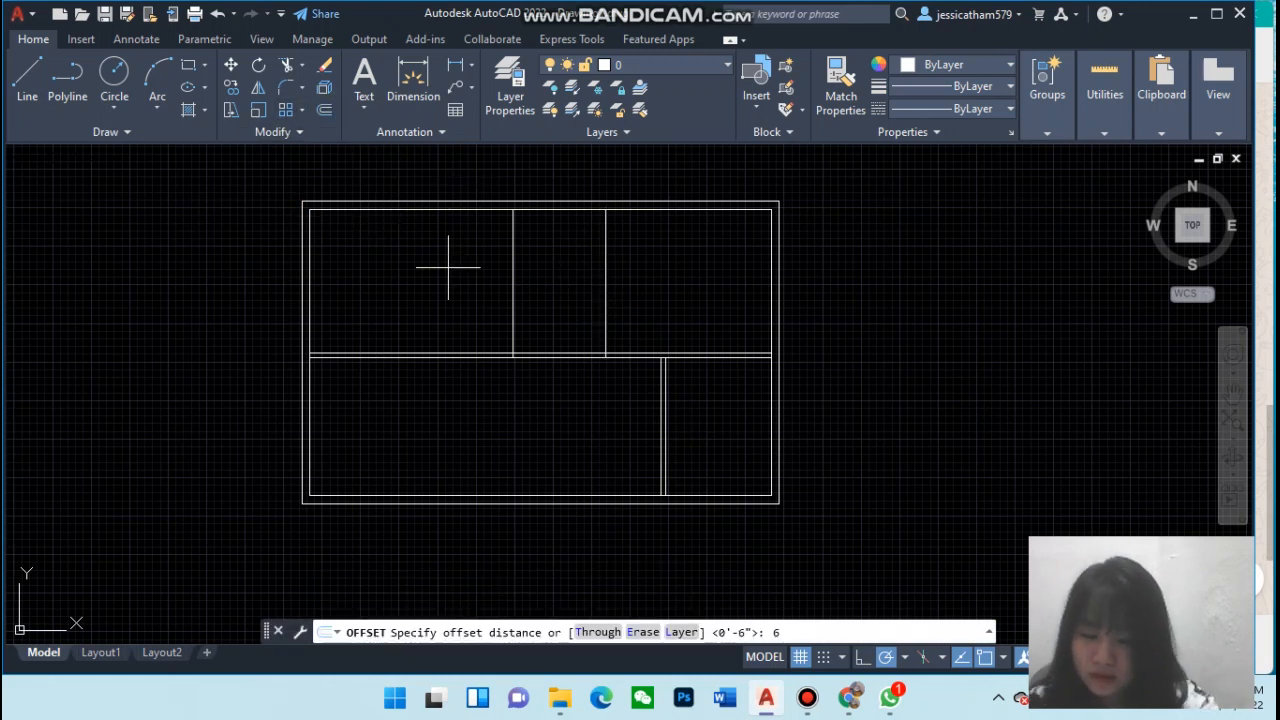
type("6\"")
key("Return")
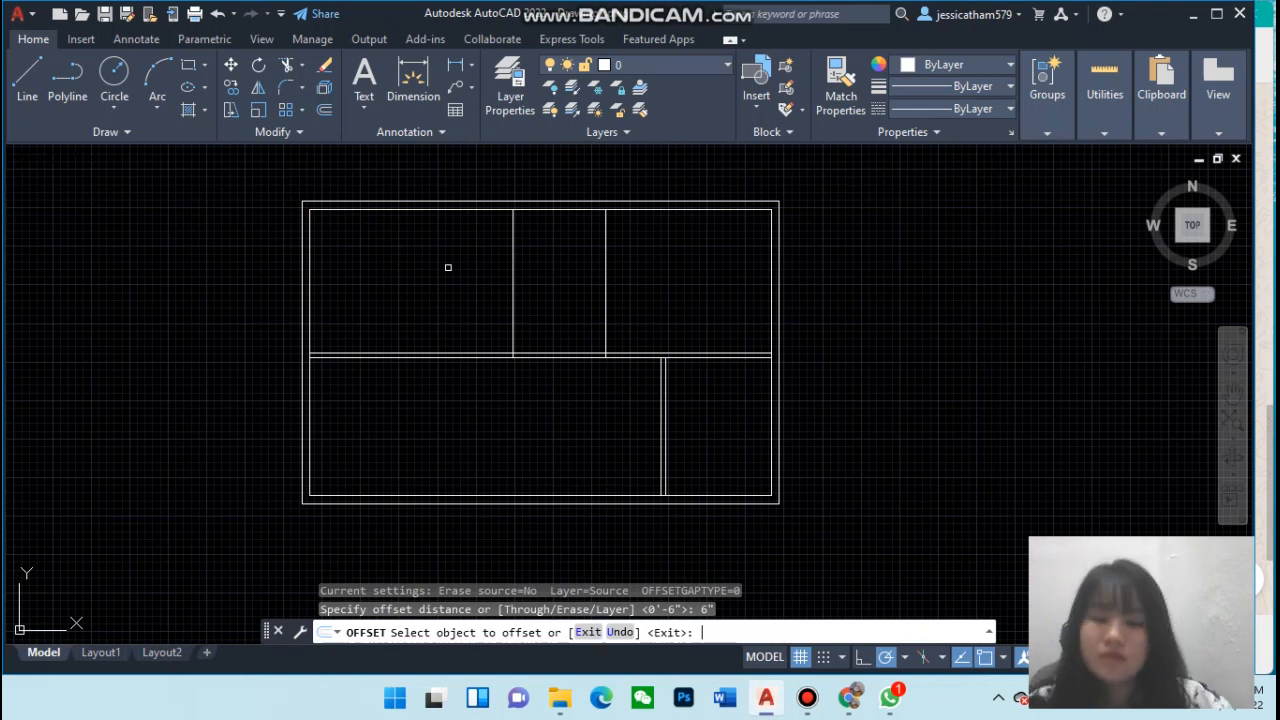
left_click(603, 248)
left_click(627, 256)
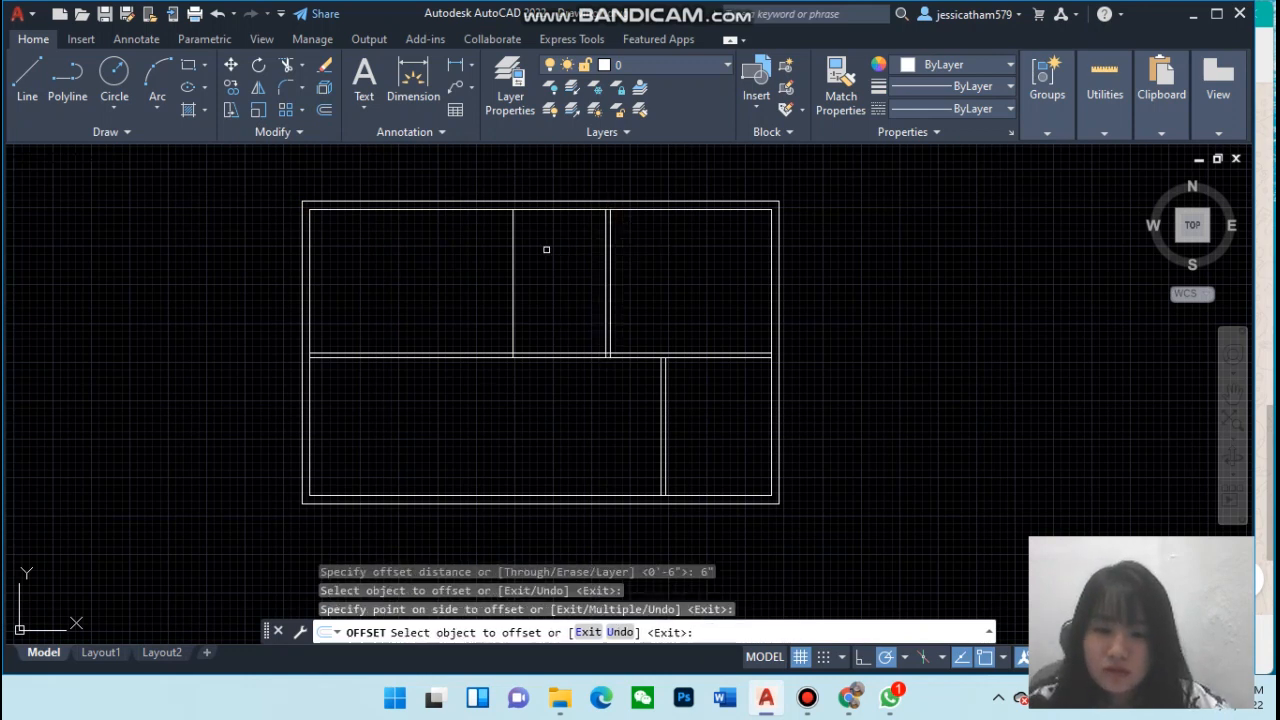
left_click(514, 251)
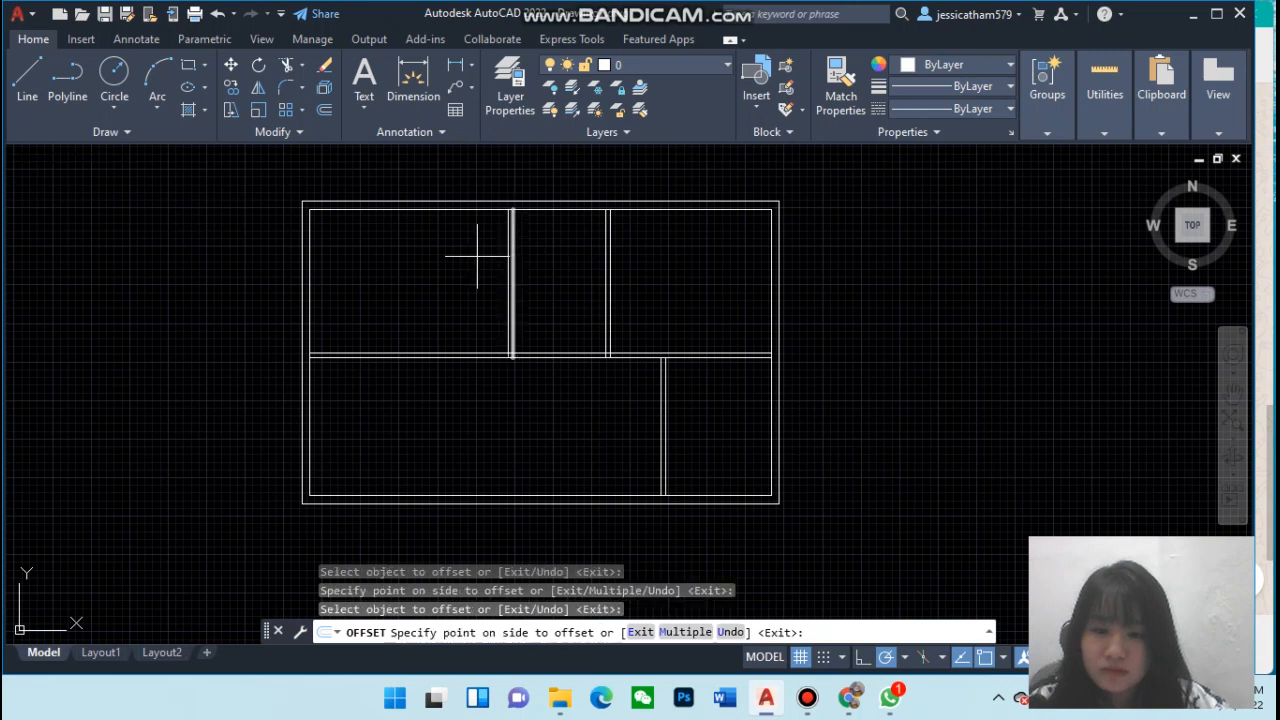
left_click(477, 255)
key("Return")
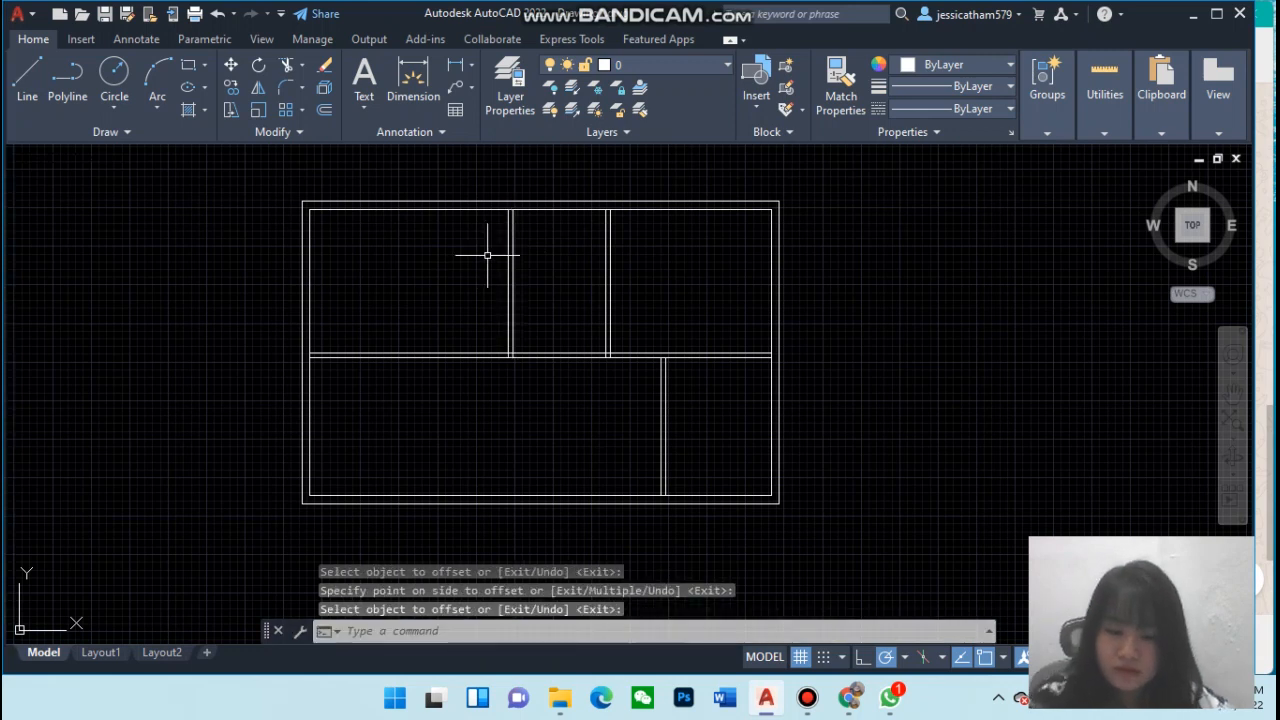
key("Escape")
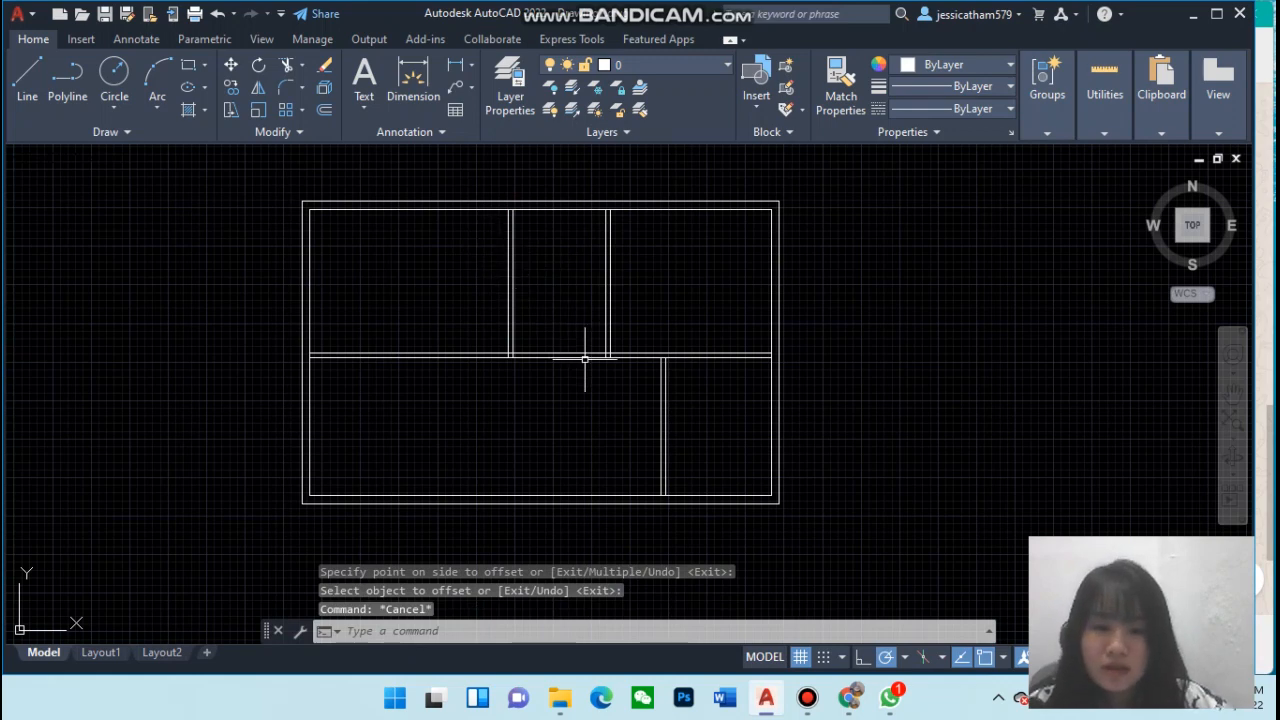
Trim the inner top edge between the doubled upper partition lines, then undo that trim
scroll(585, 358, "up", 2)
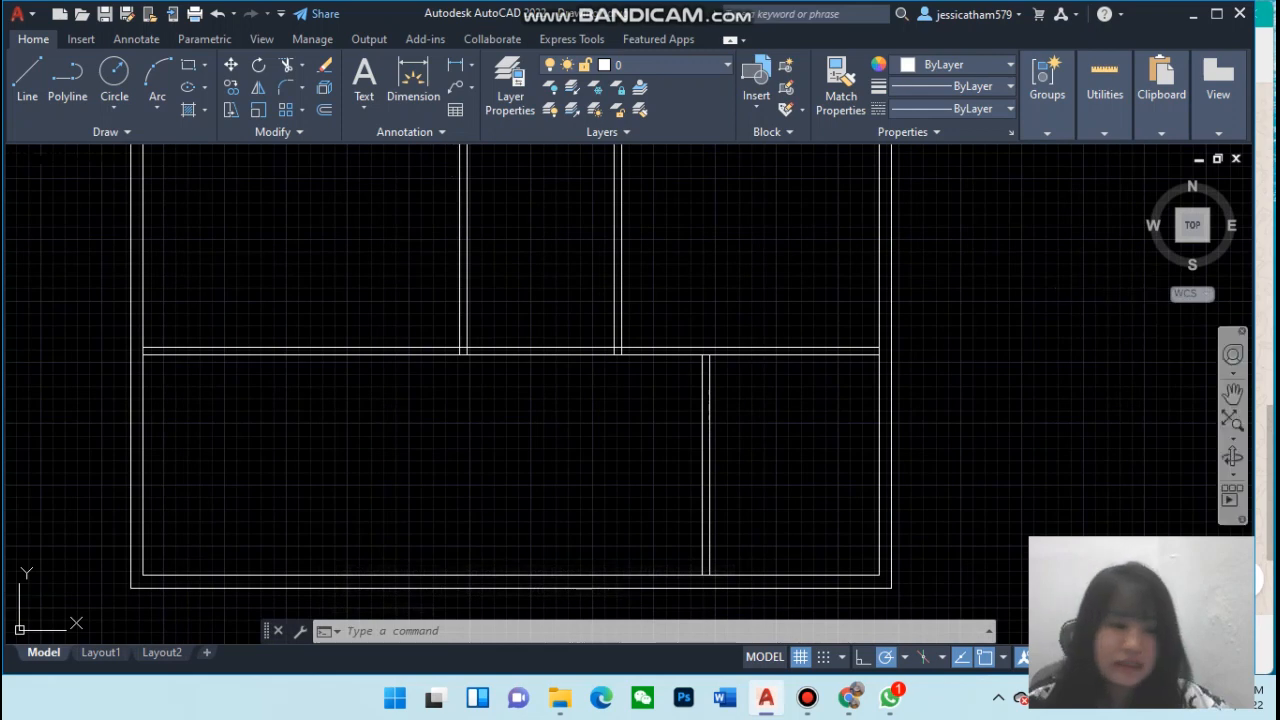
left_click(1233, 397)
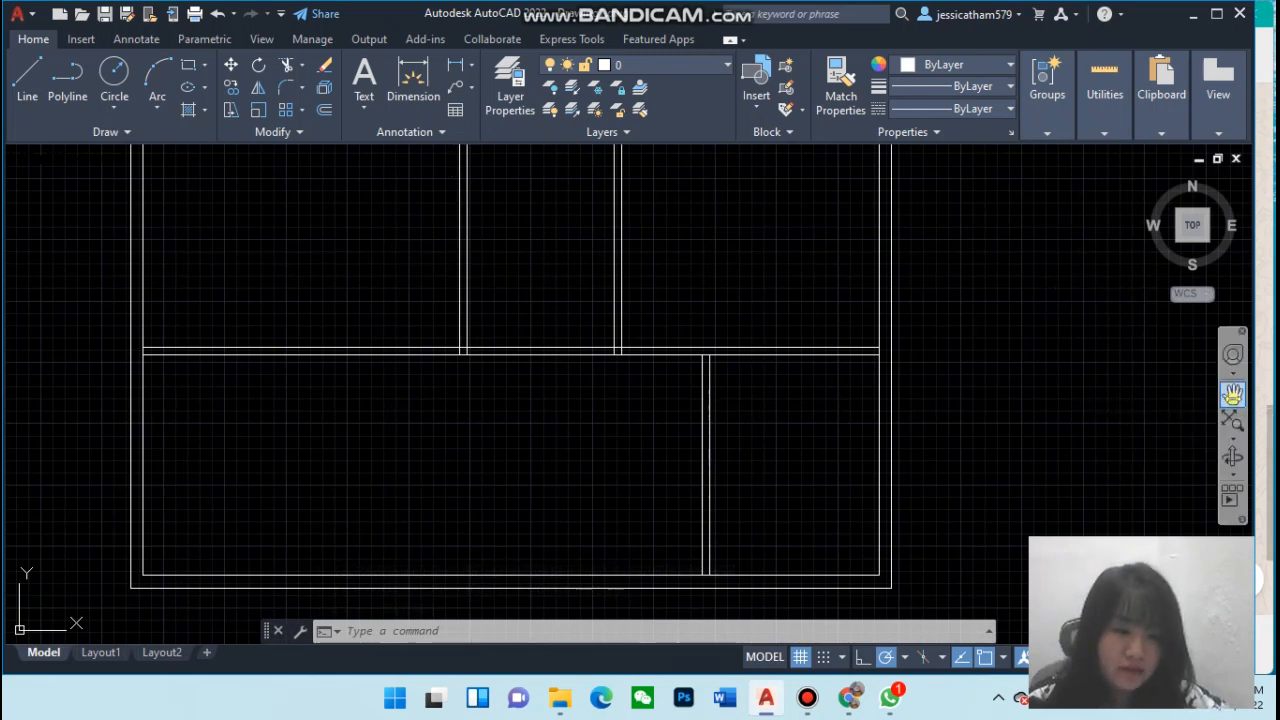
mouse_move(680, 289)
left_mouse_down()
mouse_move(624, 364)
mouse_move(660, 383)
mouse_move(757, 386)
mouse_move(742, 382)
left_mouse_up()
scroll(624, 364, "up", 2)
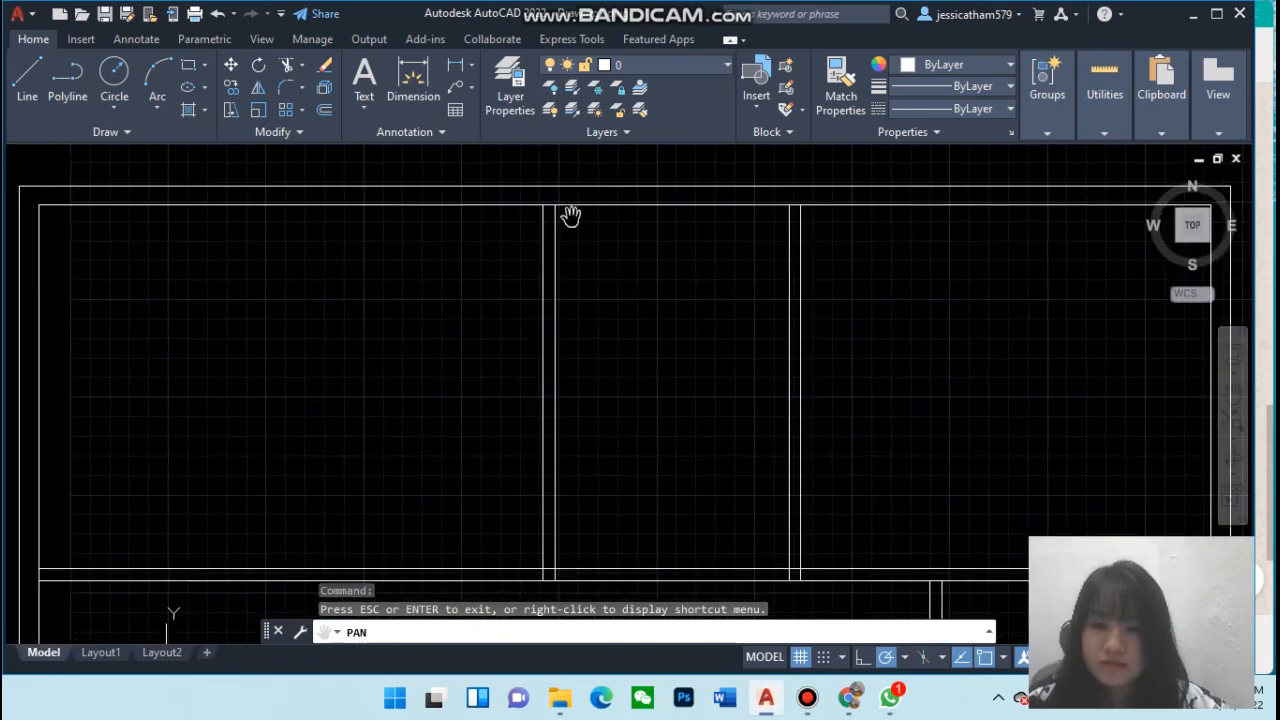
left_click(287, 66)
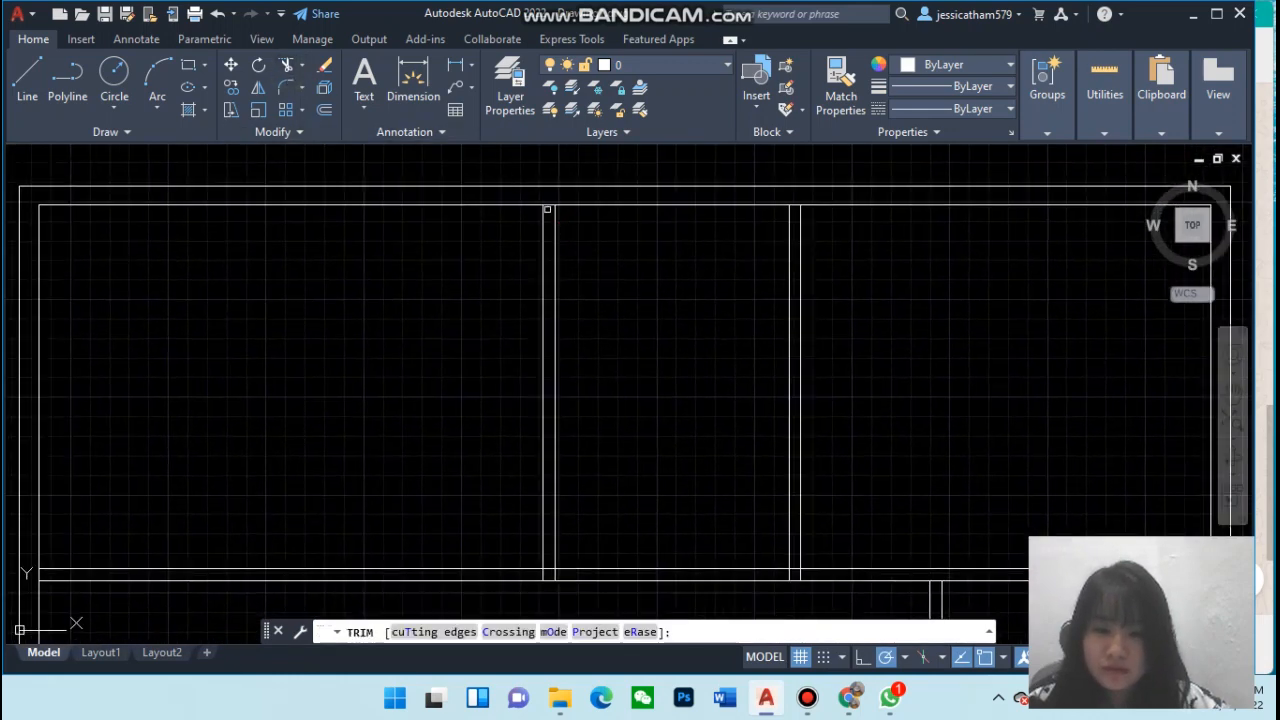
left_click(548, 205)
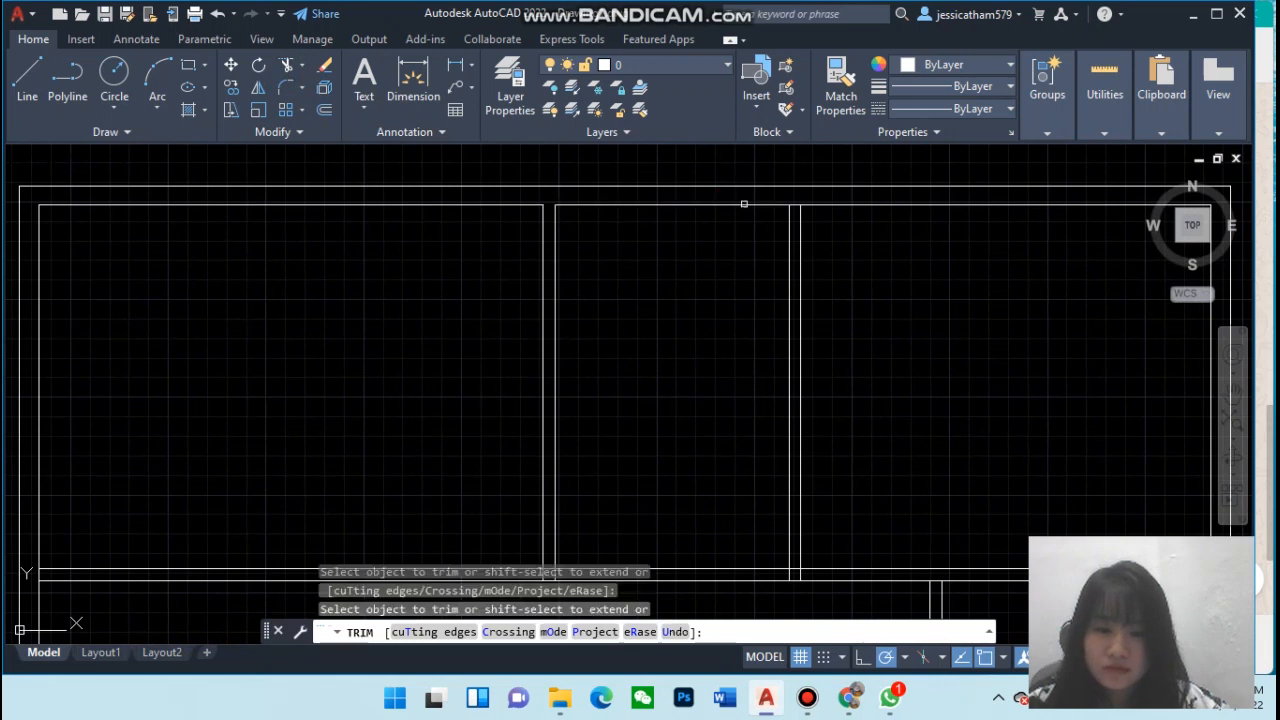
left_click(795, 205)
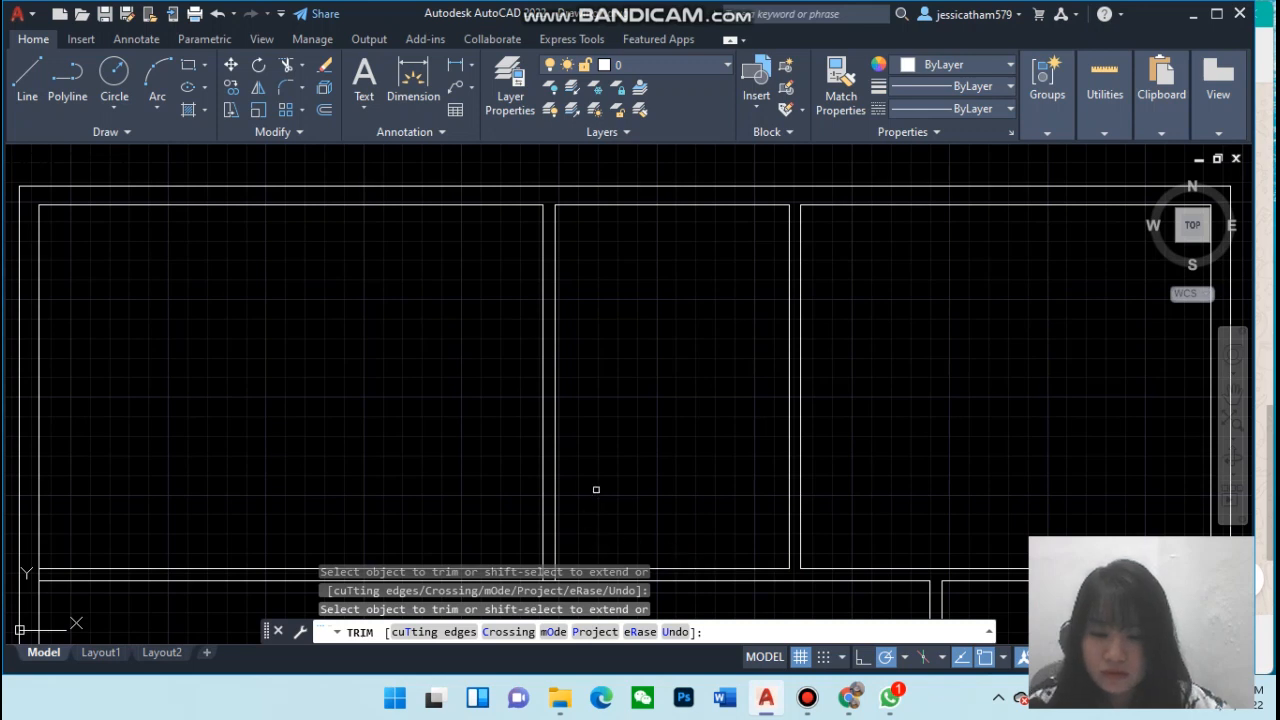
left_click(1232, 392)
left_click_drag(981, 398, 984, 208)
key("Escape")
mouse_move(899, 395)
left_mouse_down()
mouse_move(903, 320)
mouse_move(951, 360)
left_mouse_up()
key("Escape")
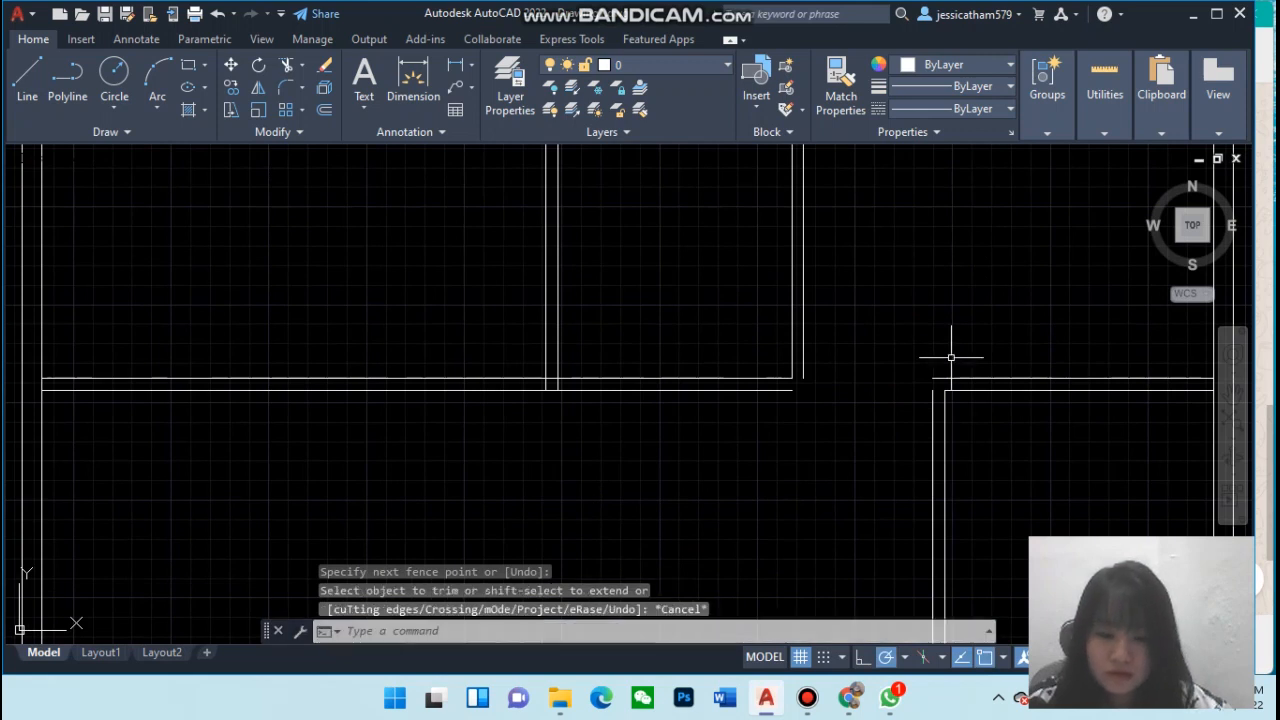
left_click(219, 15)
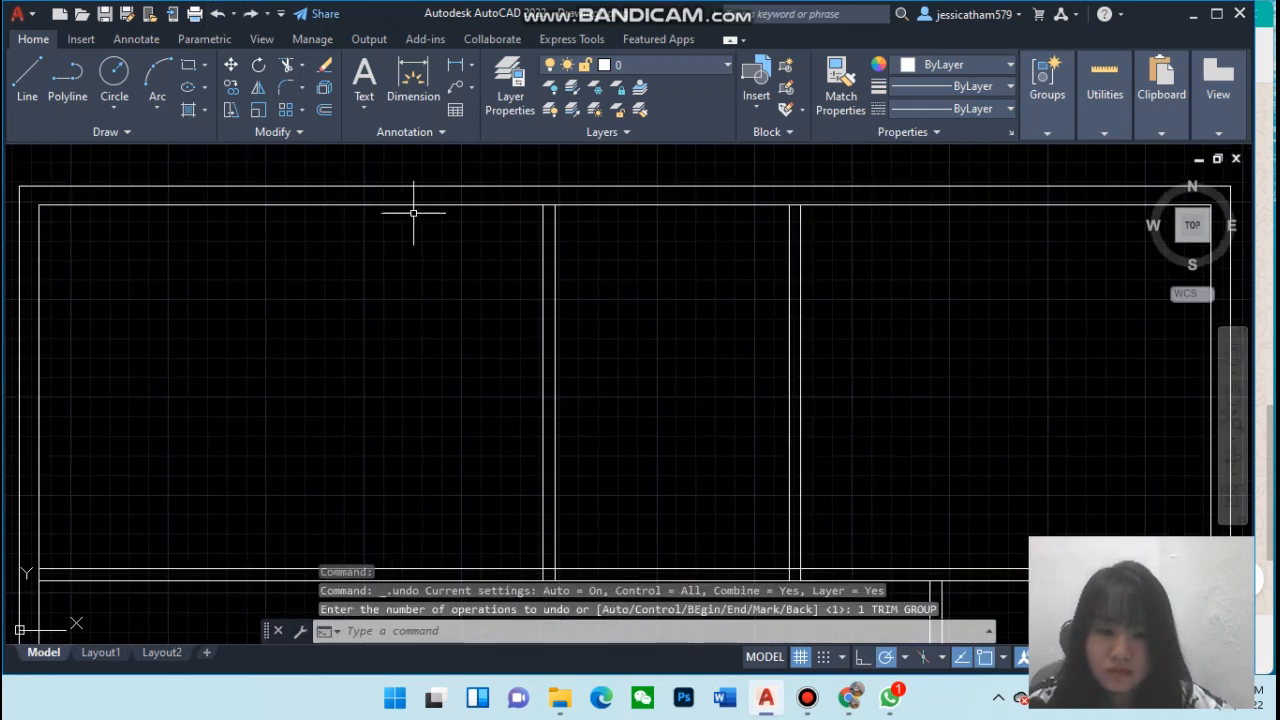
Trim the wall junctions where the upper partitions meet the top edge and the horizontal wall
left_click(287, 66)
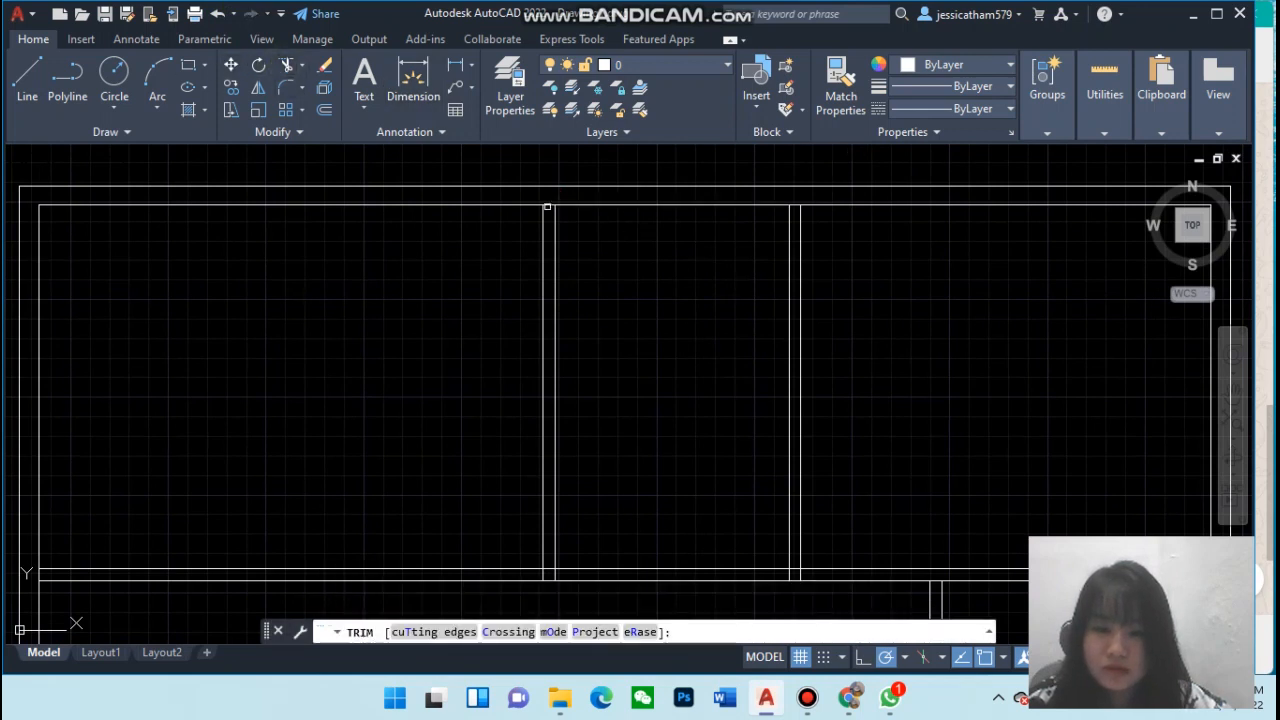
left_click(549, 205)
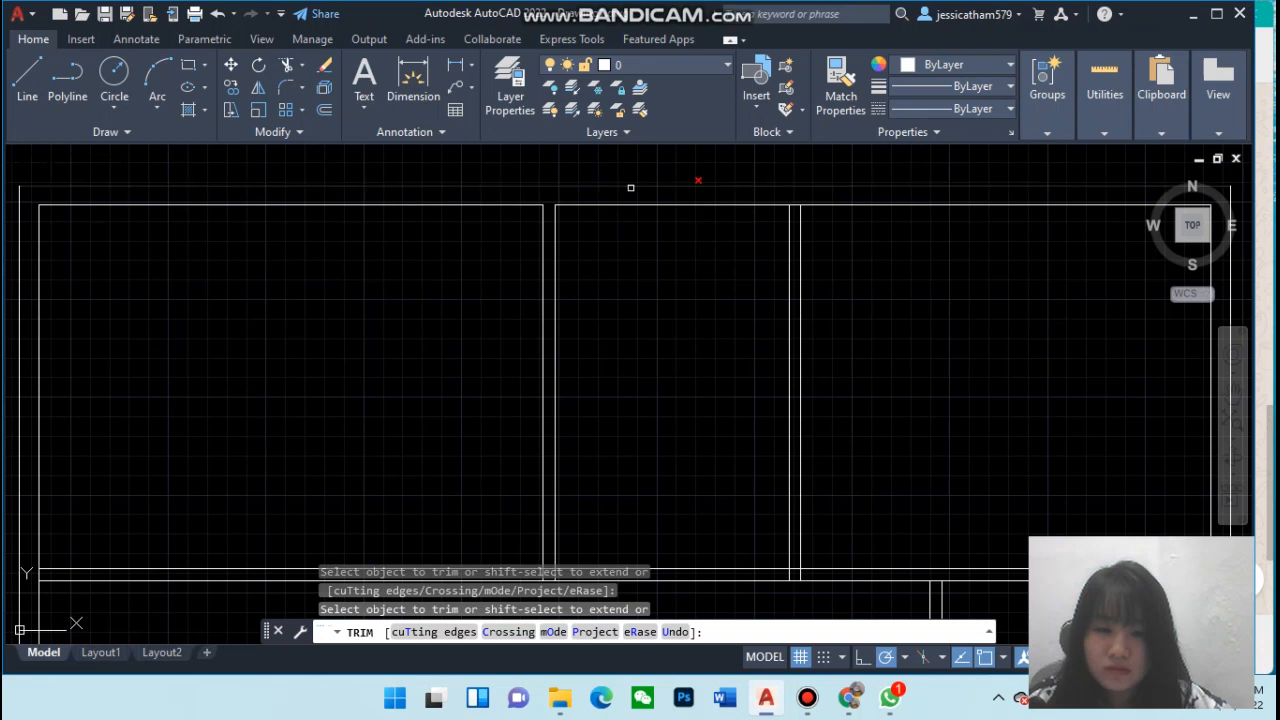
left_click(794, 205)
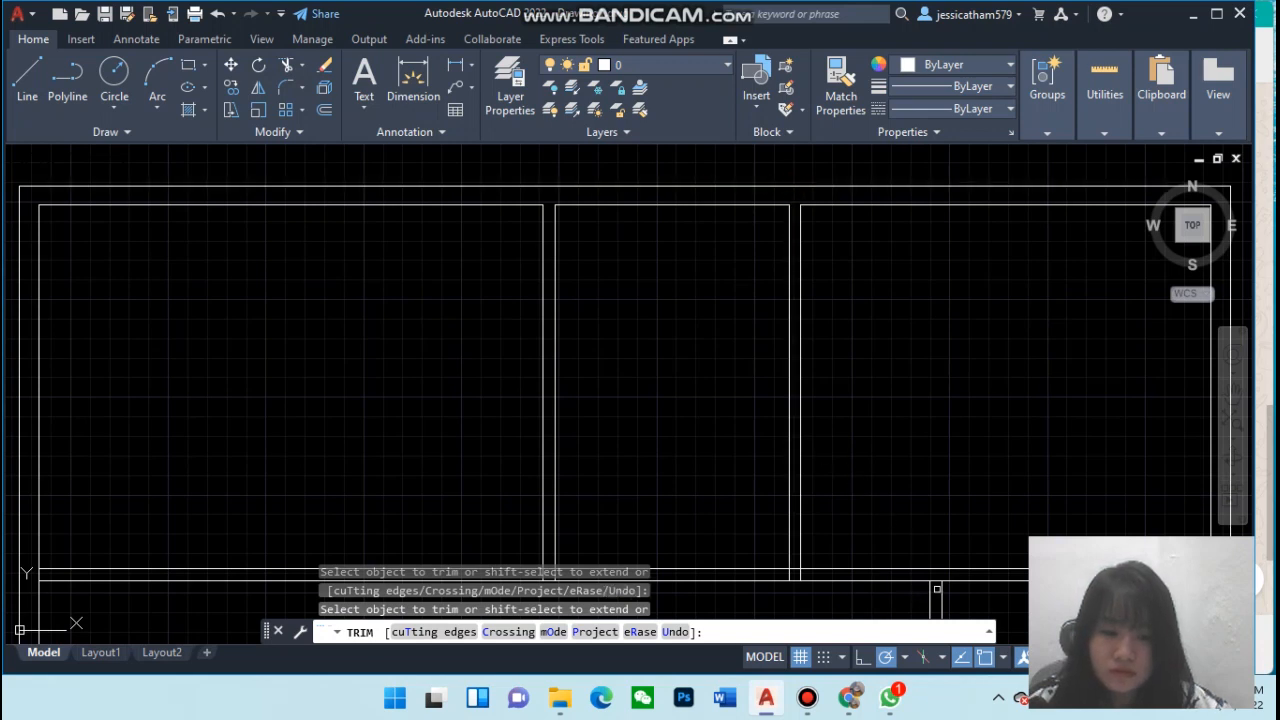
left_click(932, 578)
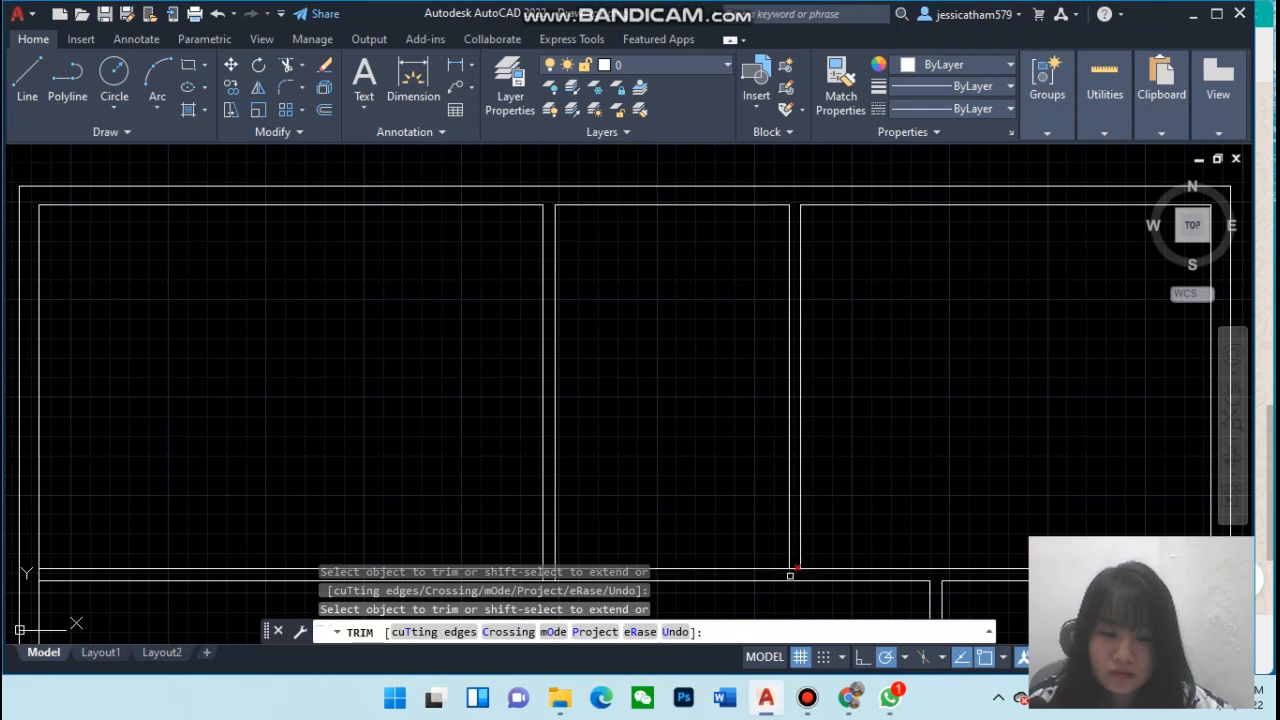
left_click(803, 570)
key("Escape")
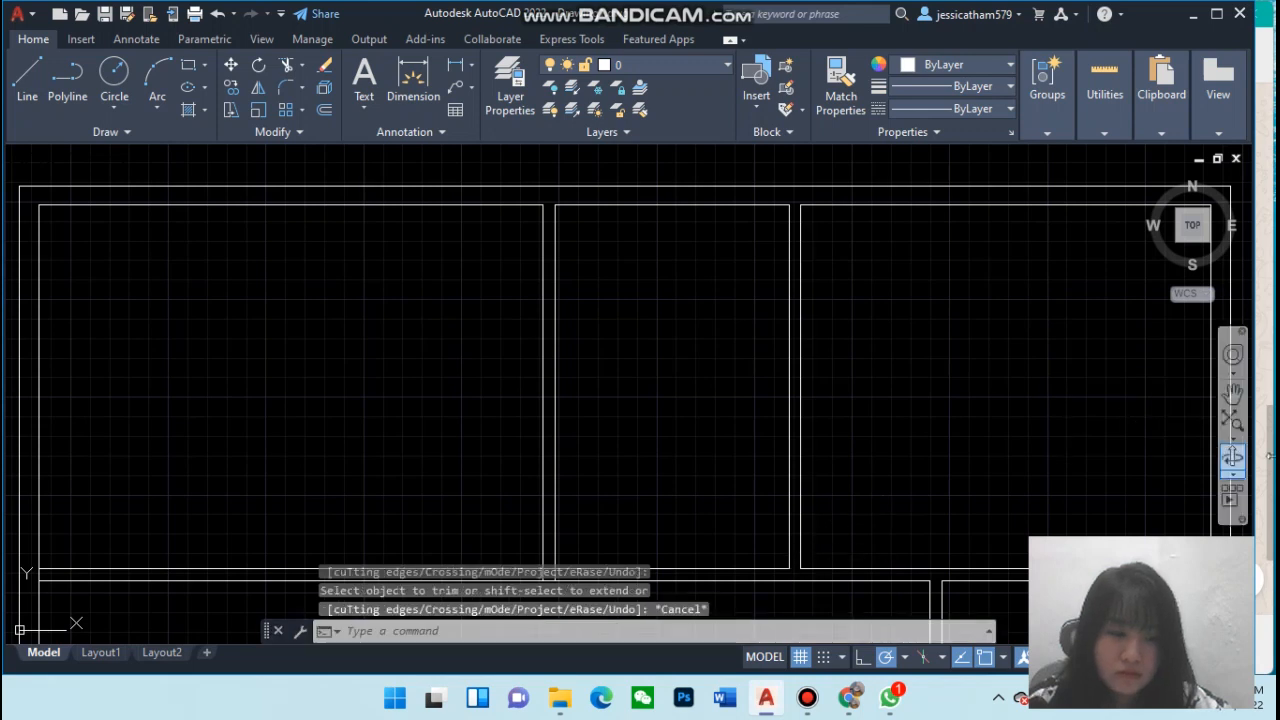
Trim the horizontal wall's junctions at the outline's left edge and the left upper partition
left_click(1233, 394)
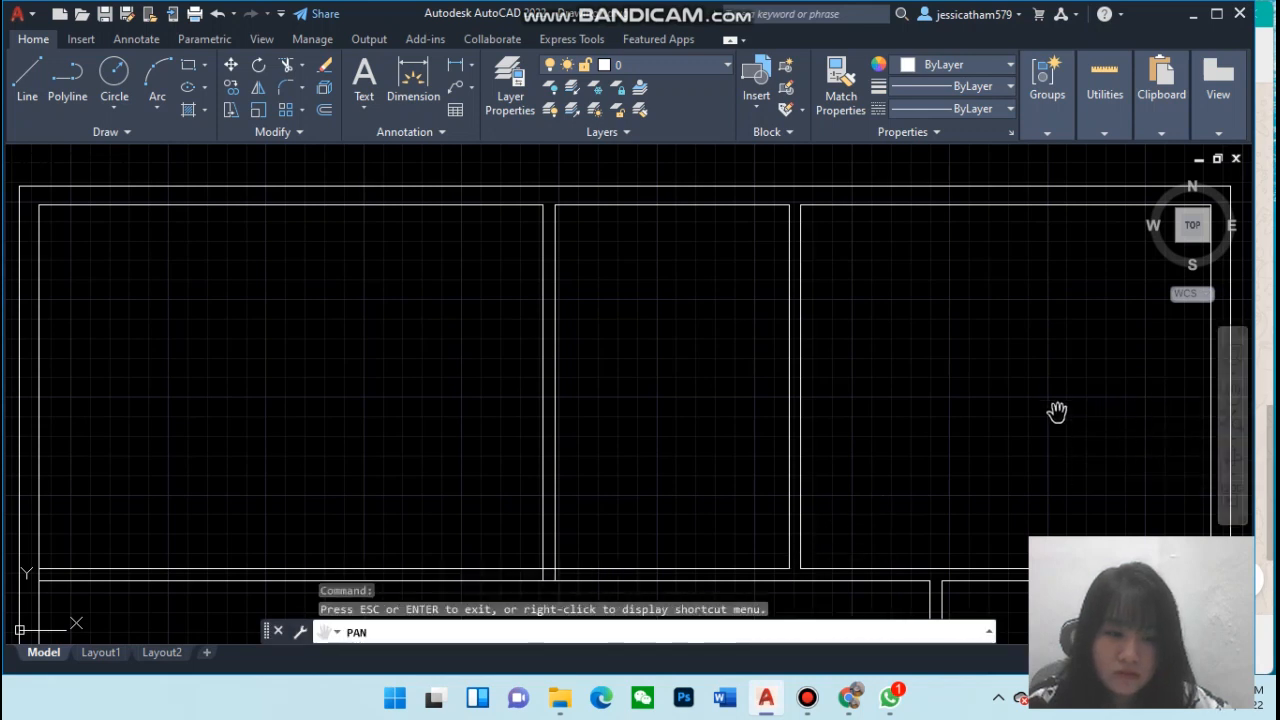
left_click_drag(971, 425, 980, 300)
mouse_move(894, 423)
left_mouse_down()
mouse_move(971, 377)
mouse_move(1037, 371)
left_mouse_up()
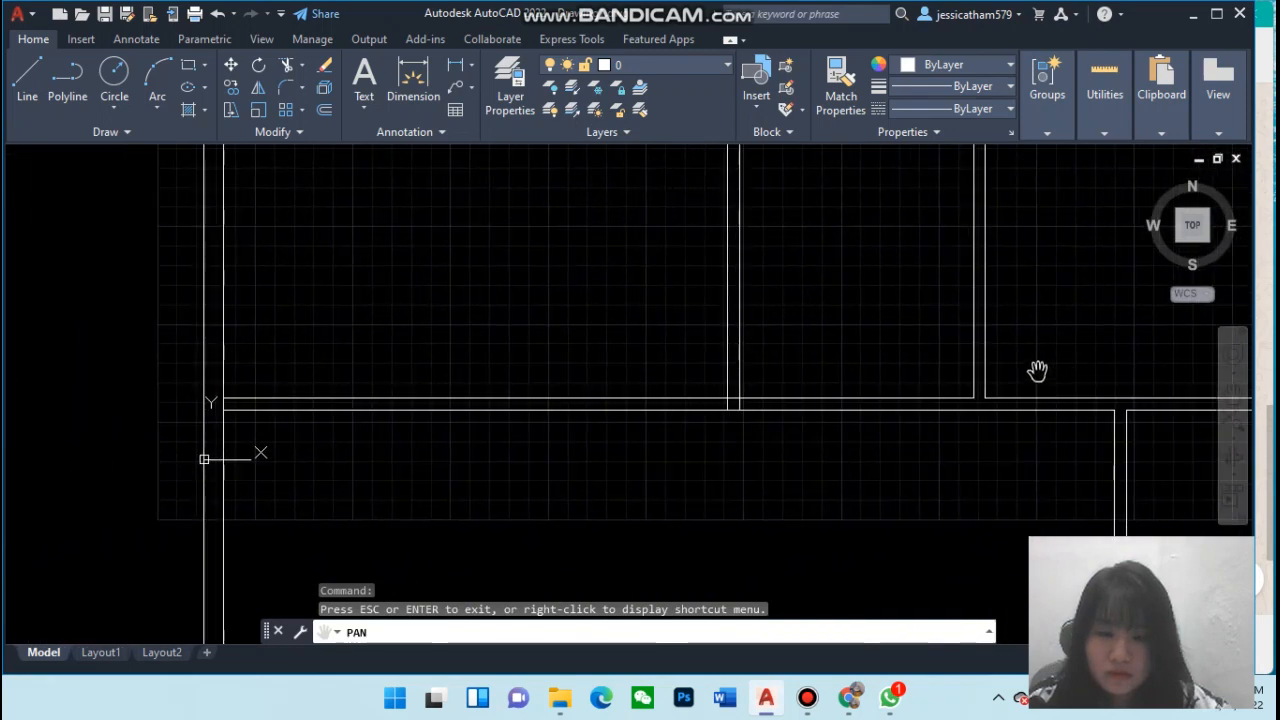
left_click(289, 68)
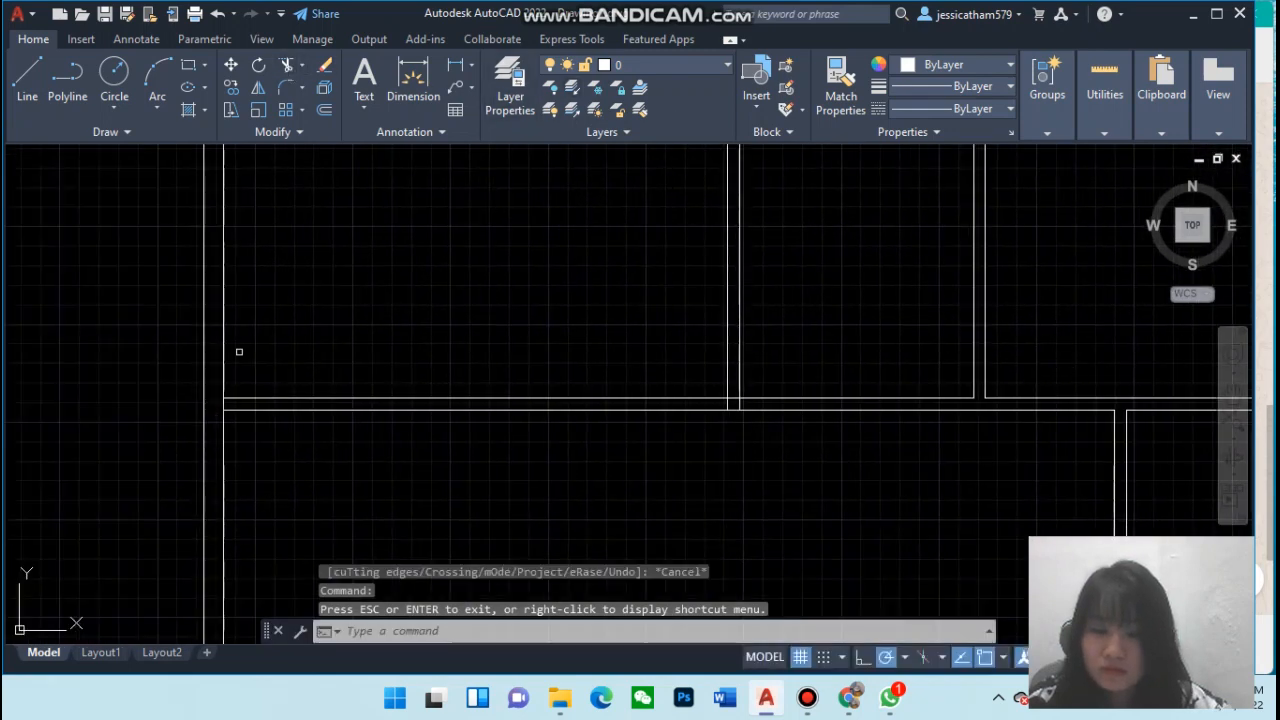
left_click(224, 404)
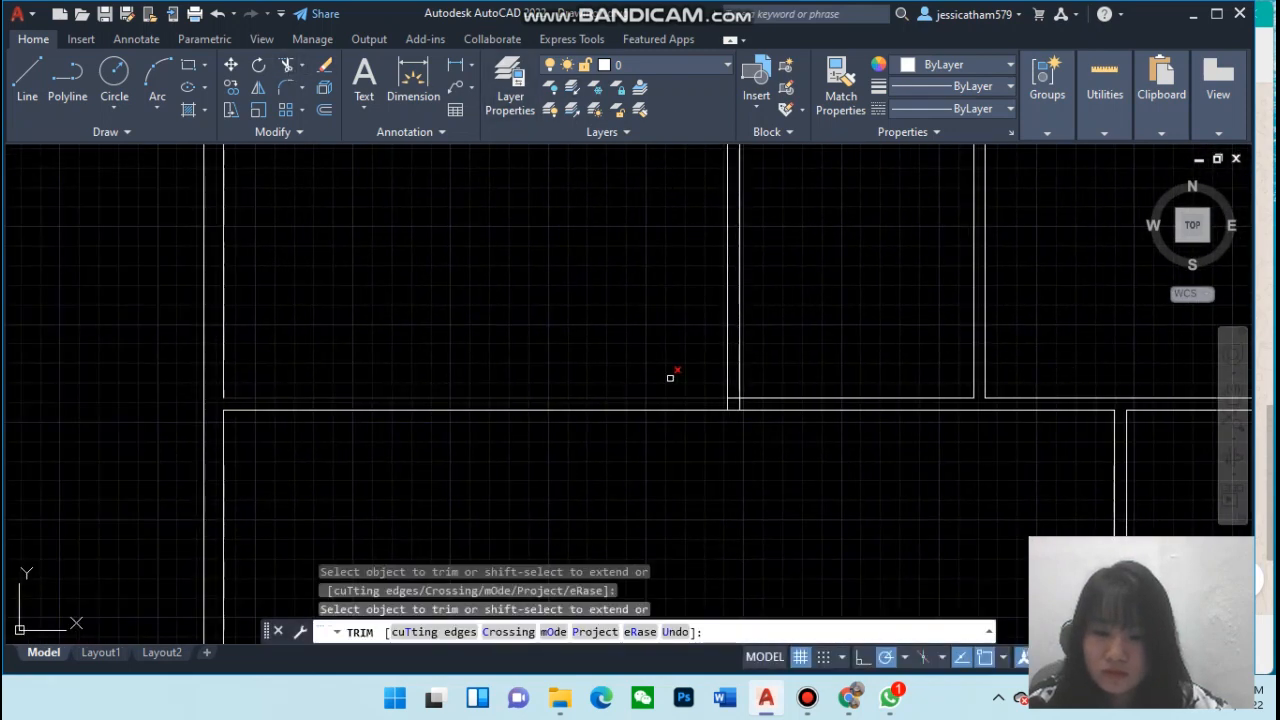
left_click(731, 398)
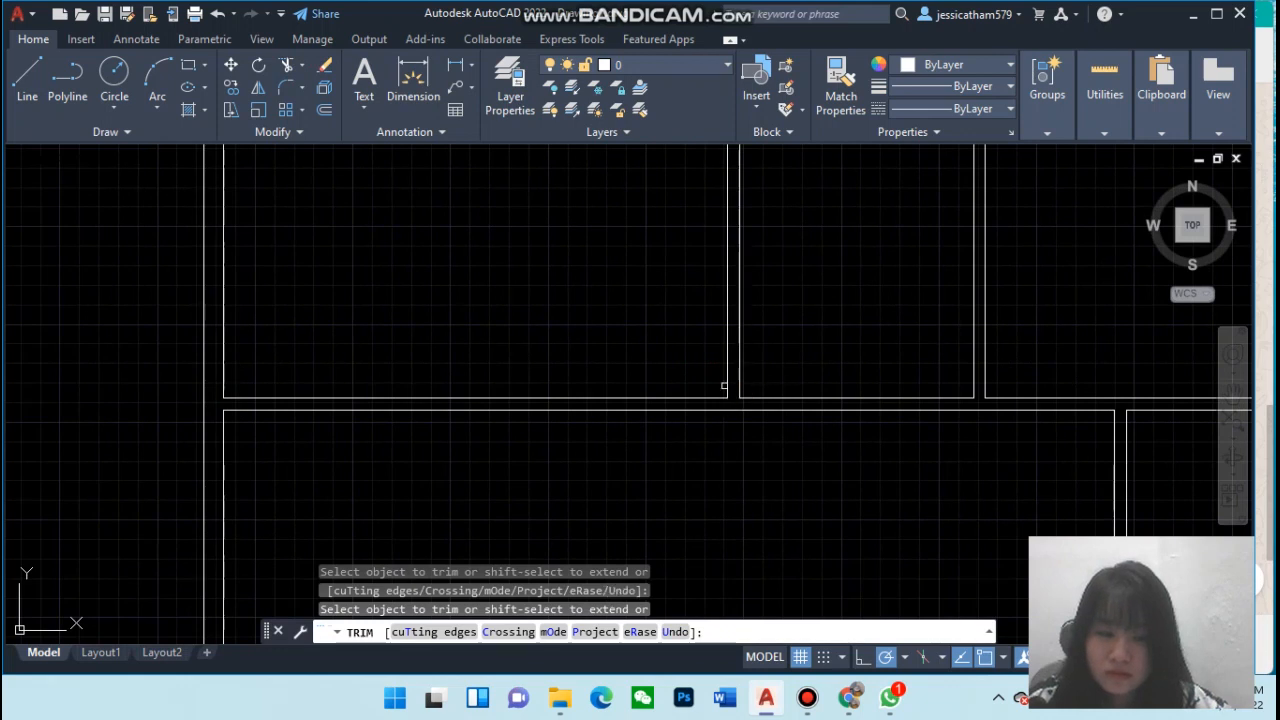
key("Escape")
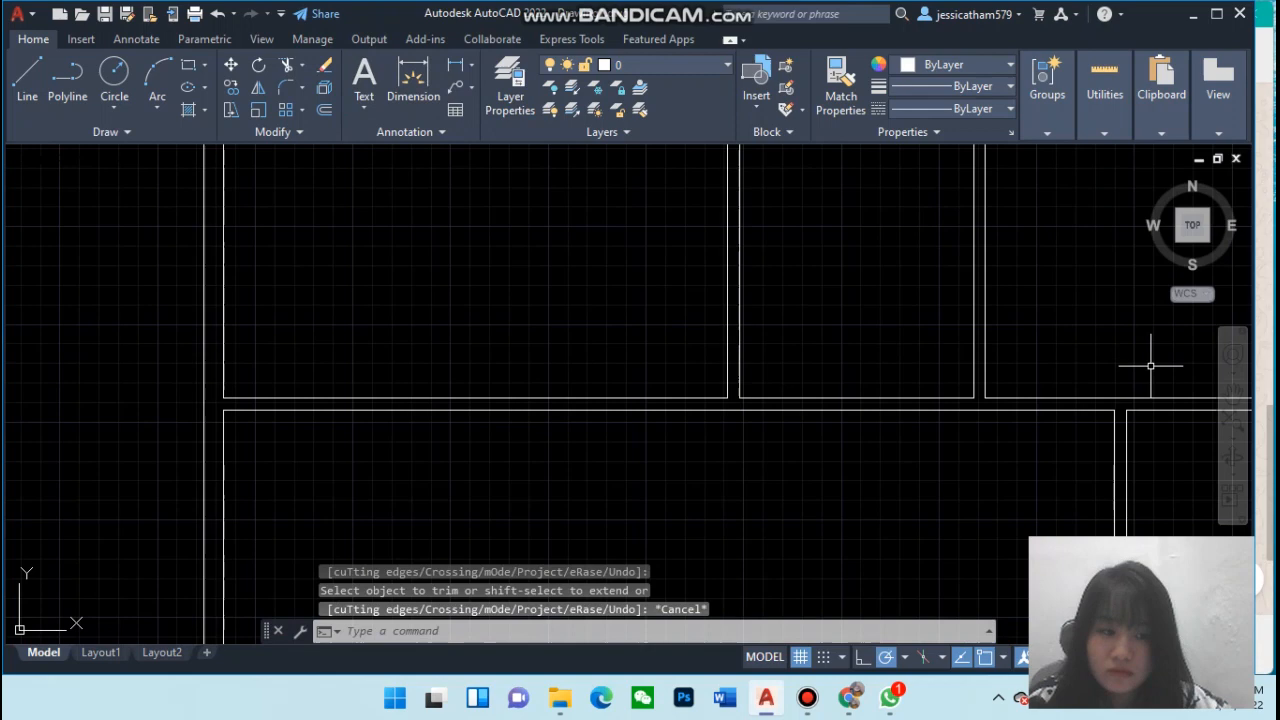
Trim the junctions at the outline's right edge and at the bottom of the lower vertical partition
left_click(1230, 406)
left_click_drag(1023, 437, 863, 188)
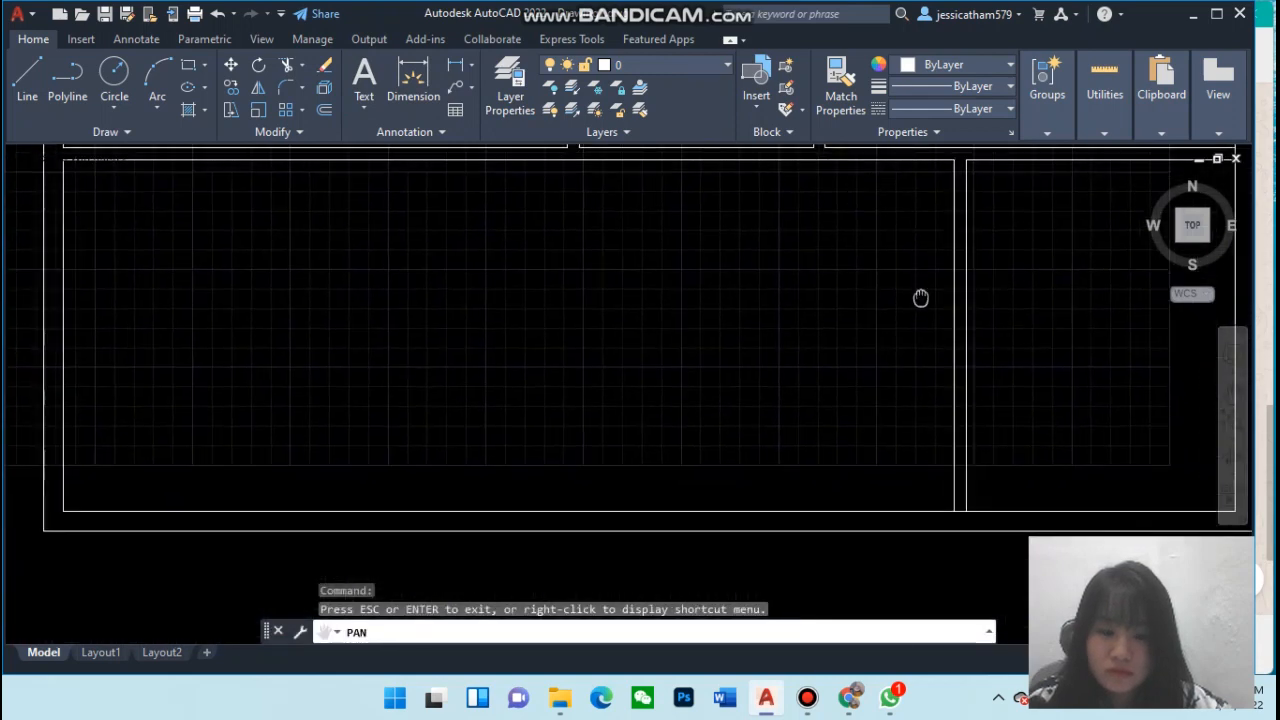
mouse_move(920, 294)
left_mouse_down()
mouse_move(660, 323)
mouse_move(598, 345)
left_mouse_up()
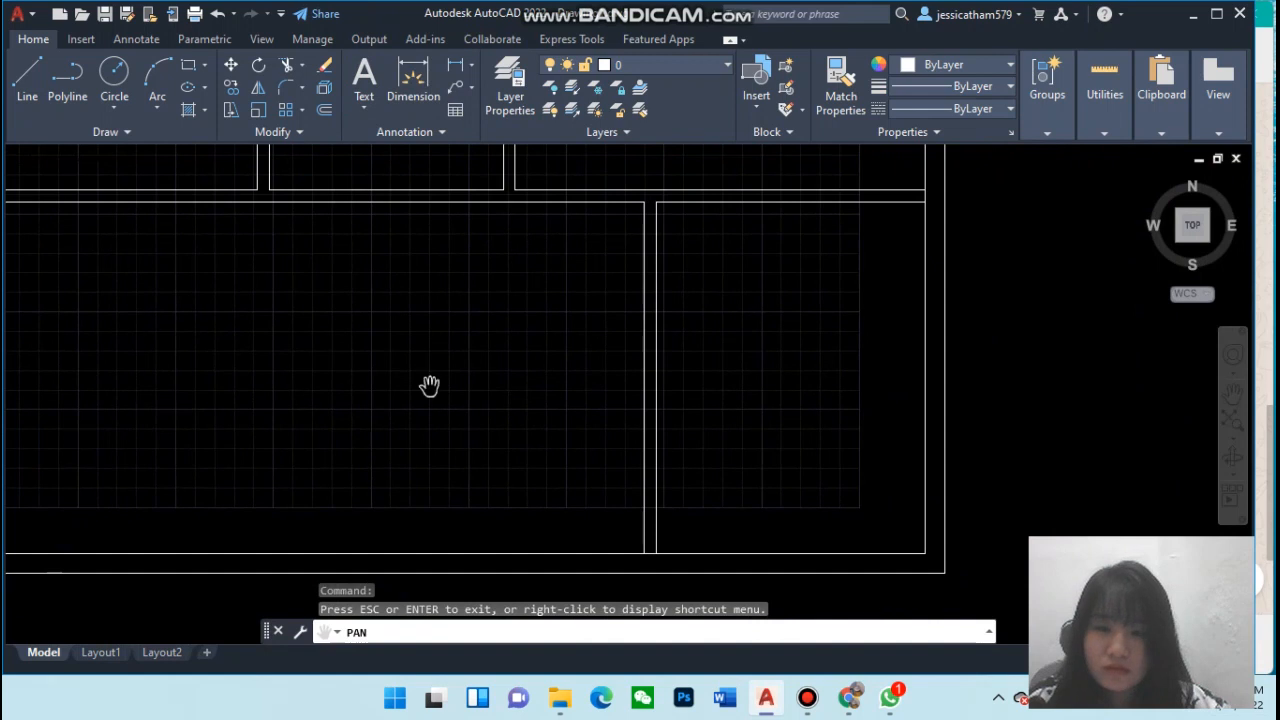
left_click(287, 65)
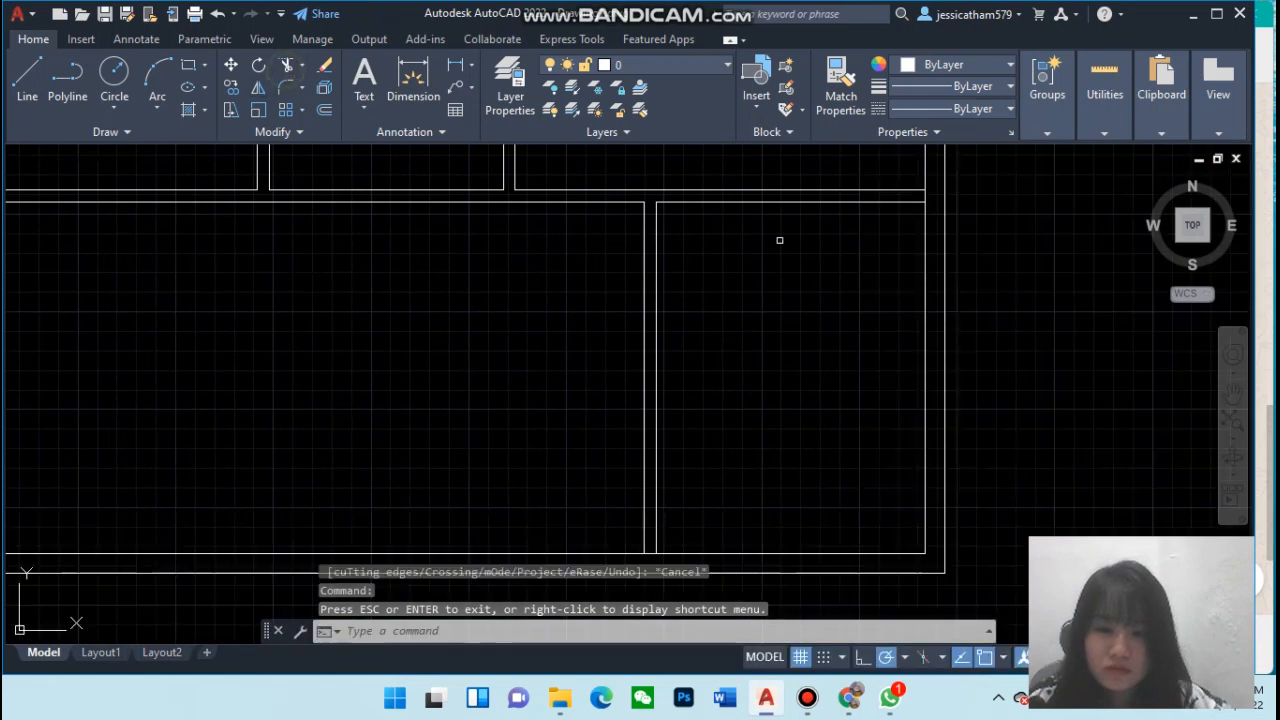
left_click(922, 203)
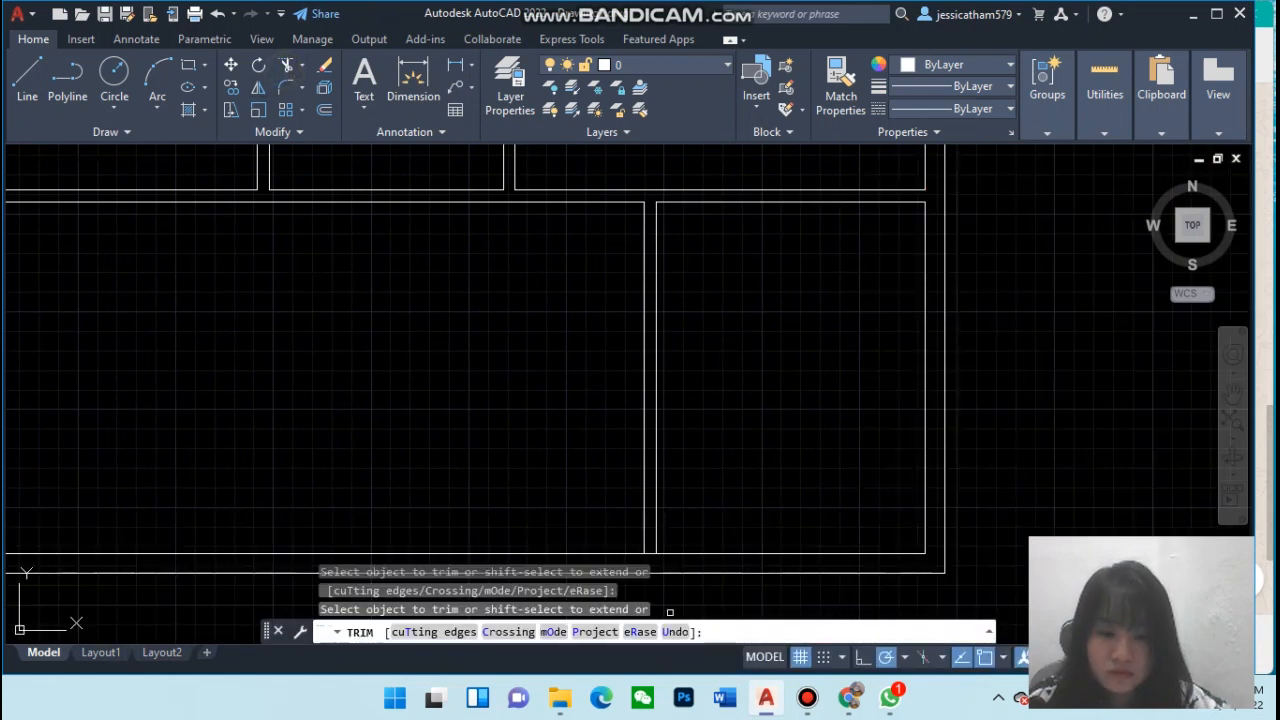
left_click(653, 553)
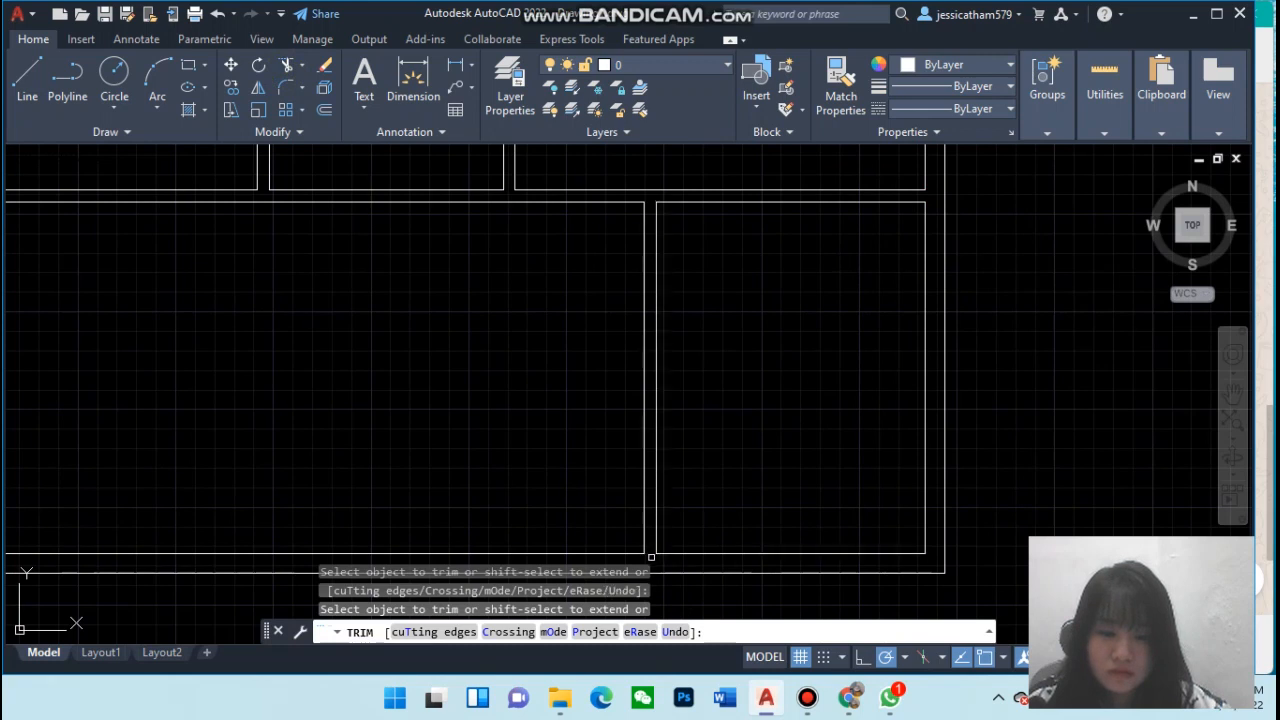
Review the whole floor plan's wall junctions
left_click(1232, 392)
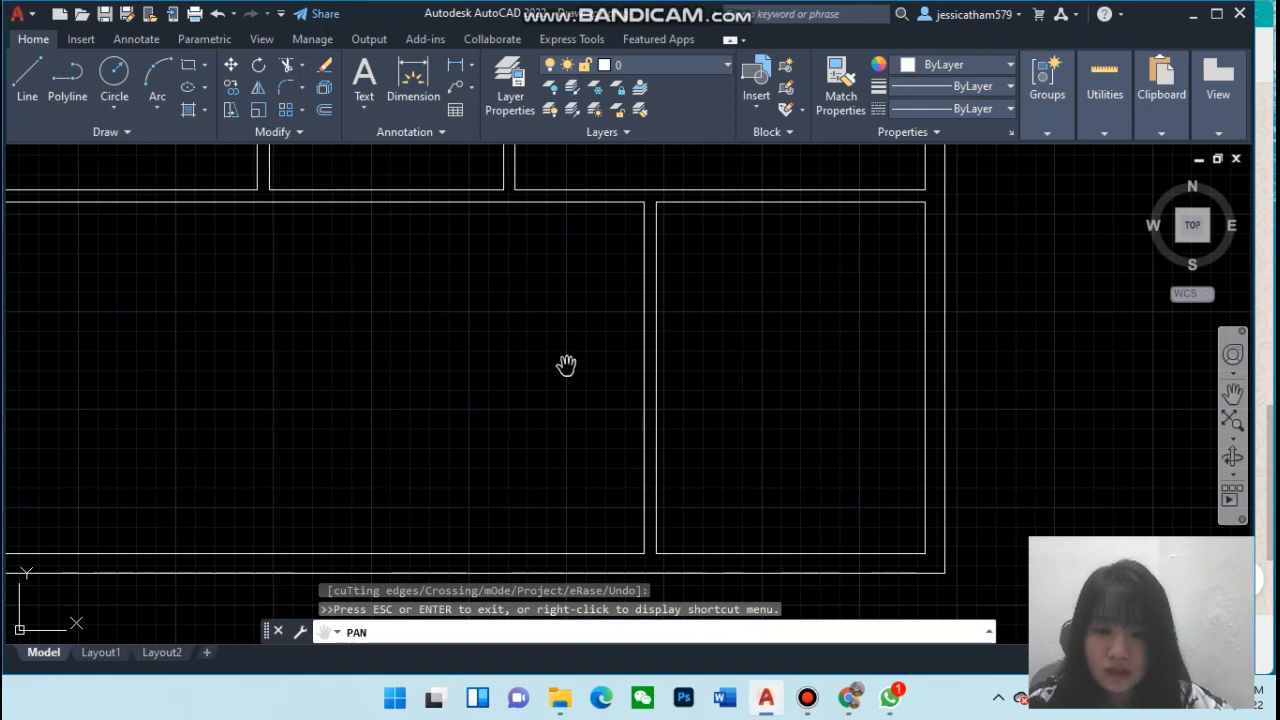
left_click_drag(566, 365, 796, 345)
key("Escape")
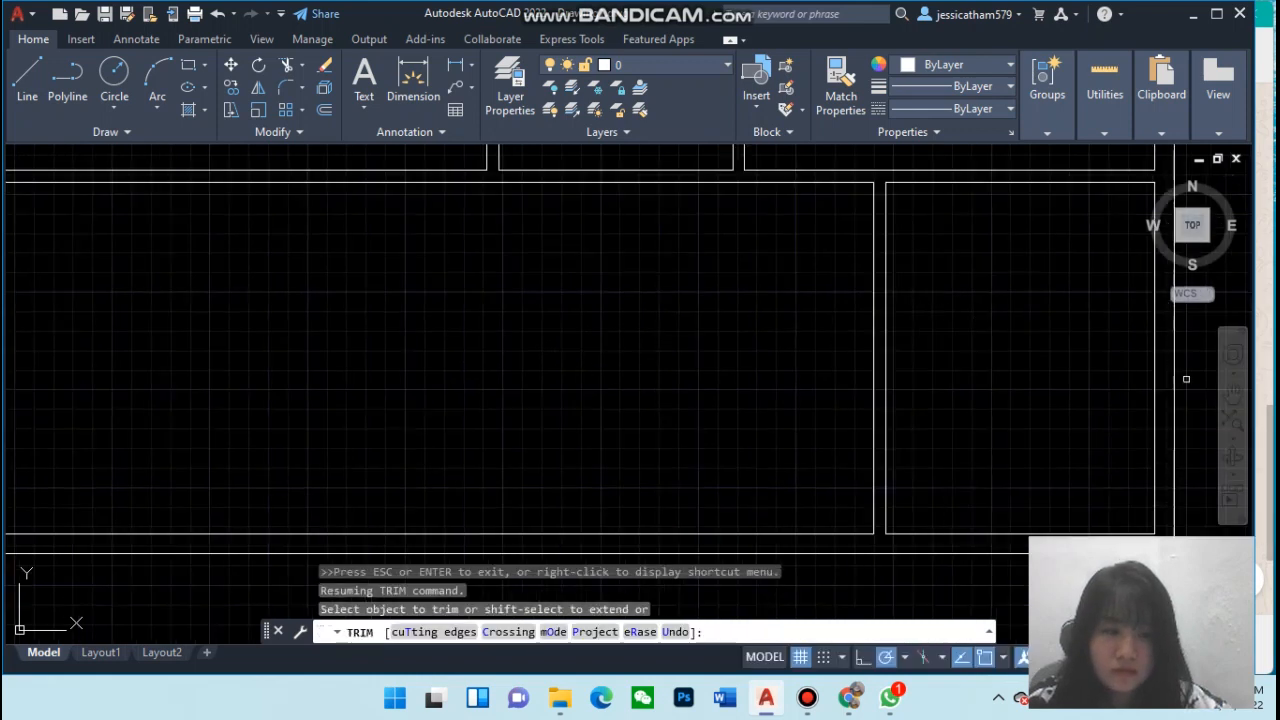
left_click(1232, 393)
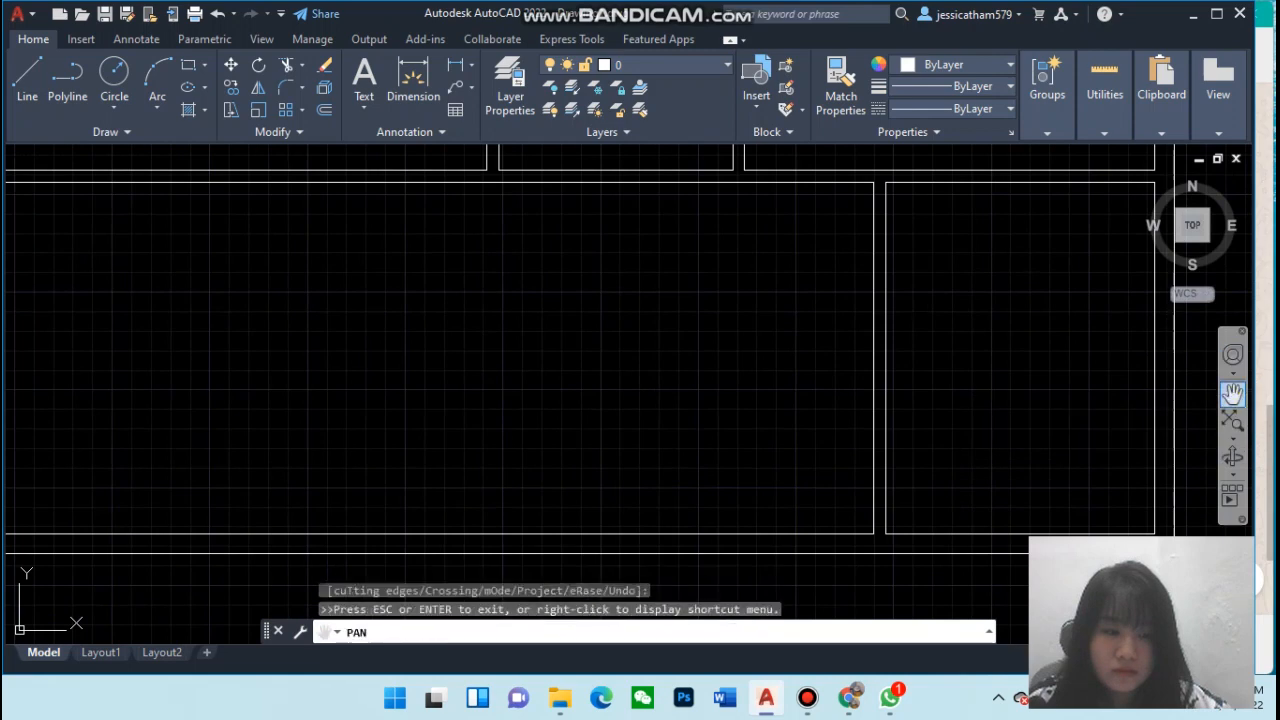
mouse_move(1023, 409)
left_mouse_down()
mouse_move(934, 357)
mouse_move(1052, 386)
left_mouse_up()
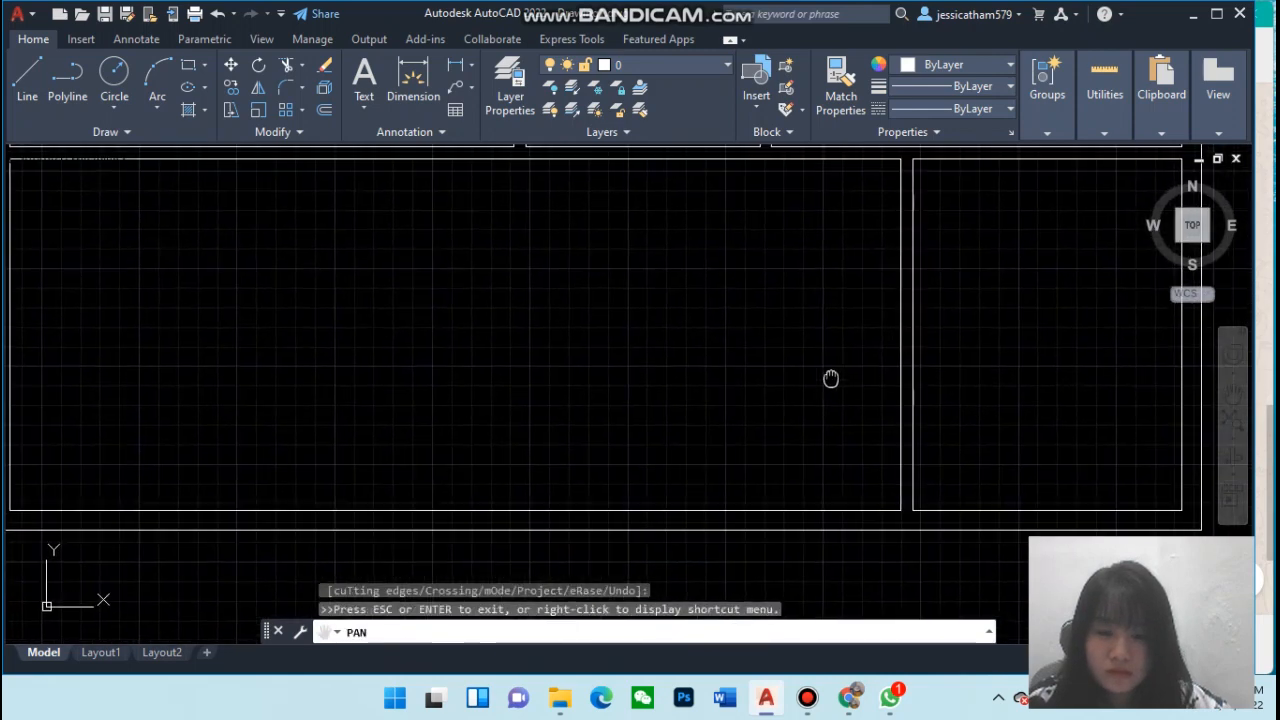
left_click_drag(831, 380, 1043, 434)
scroll(946, 433, "down", 2)
left_click_drag(945, 432, 677, 483)
scroll(719, 430, "down", 2)
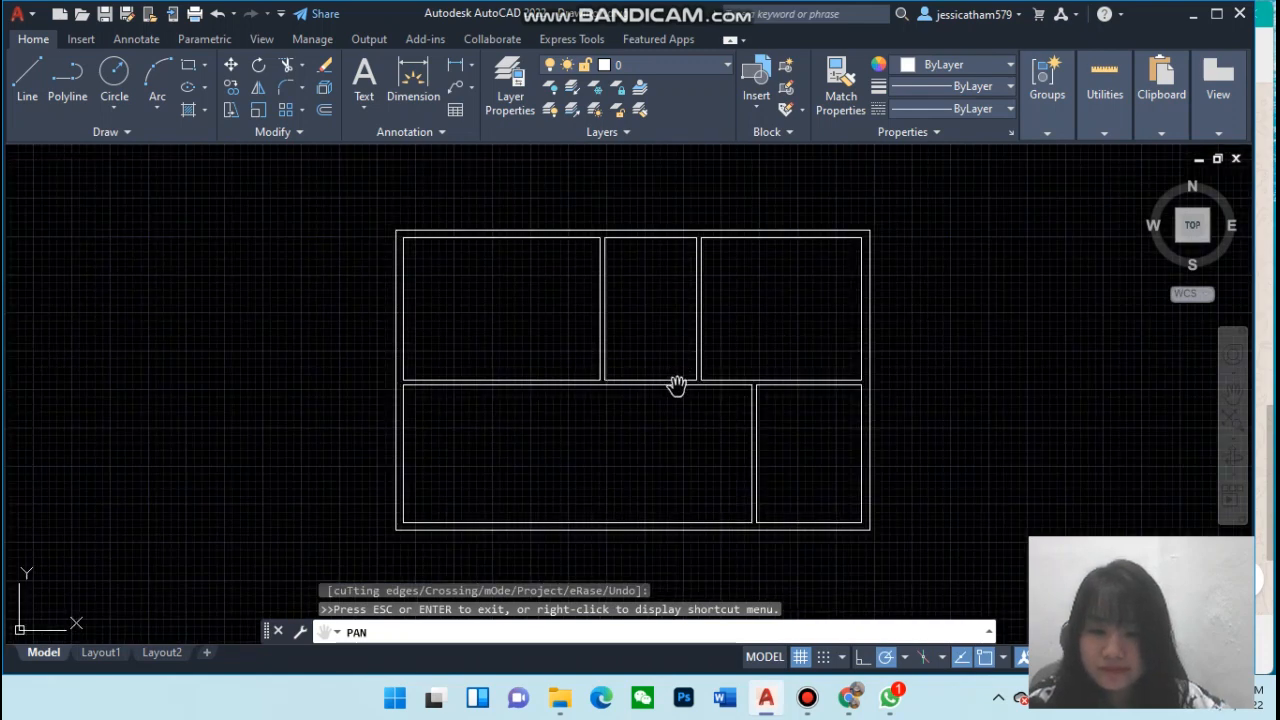
scroll(676, 385, "up", 2)
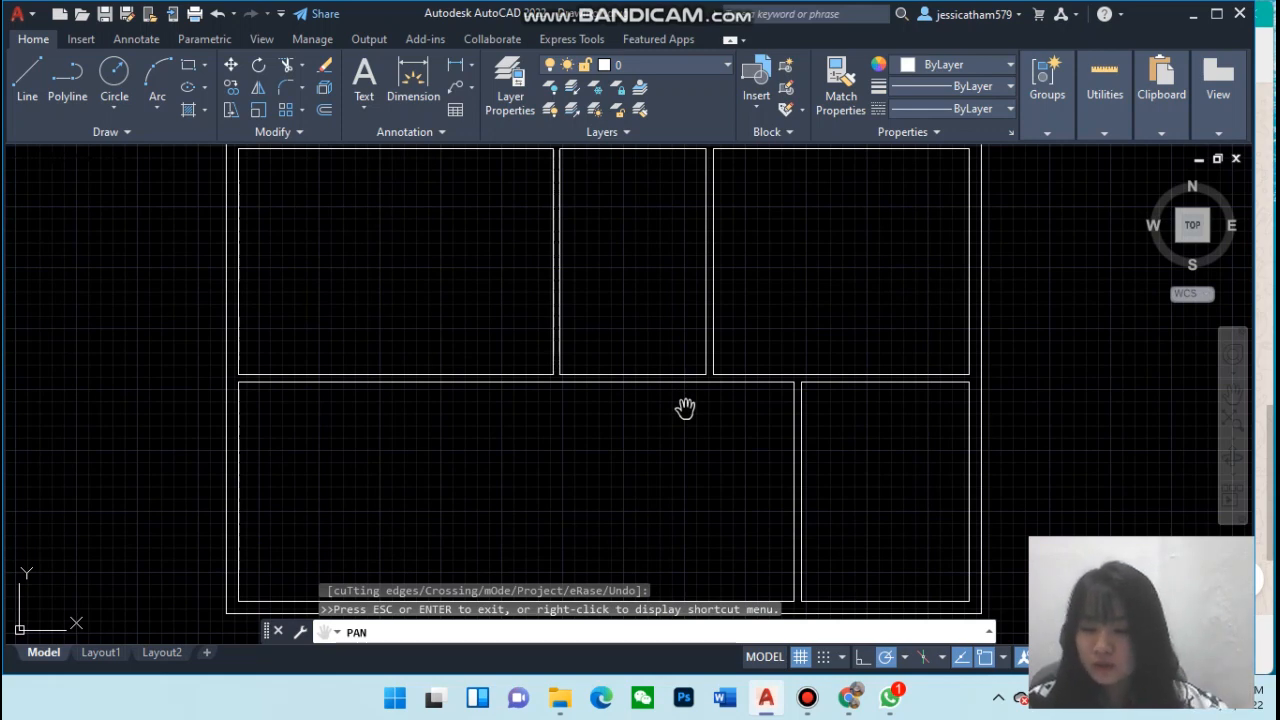
scroll(649, 409, "down", 2)
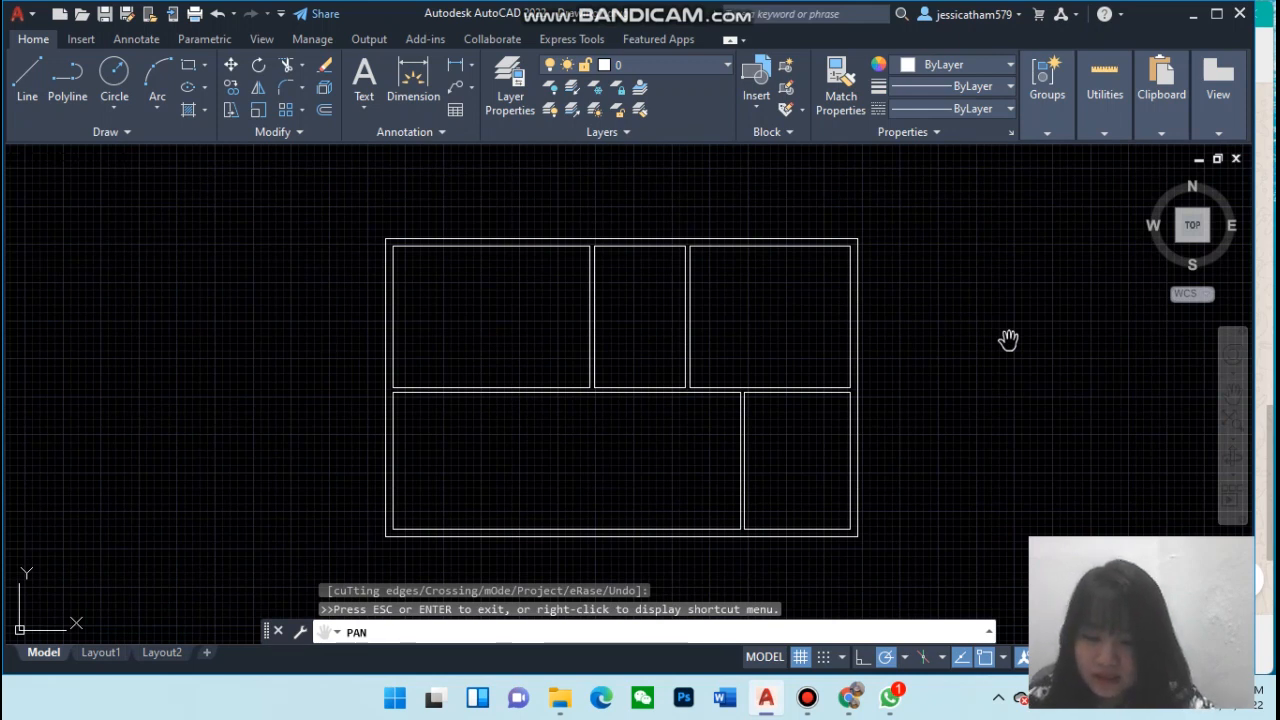
key("Escape")
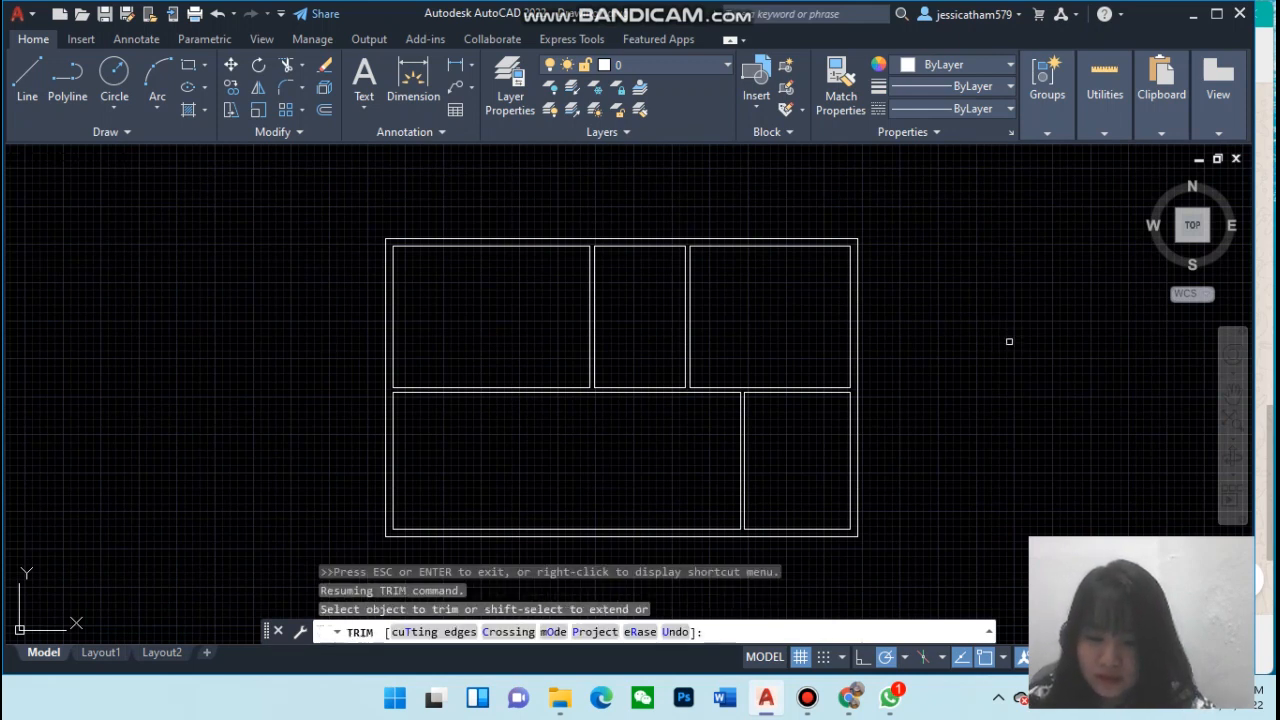
key("Escape")
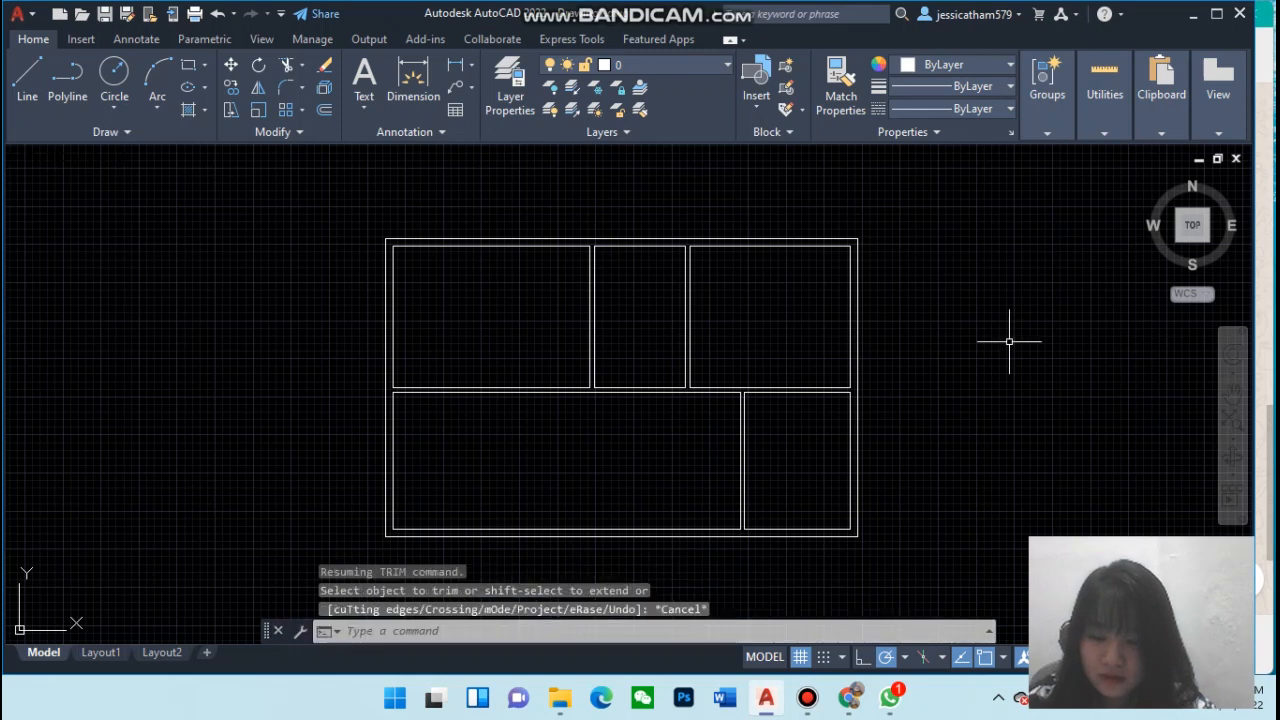
Insert the DR-69P door block from DesignCenter at the relative insertion point @3",3'
type("DESIGN")
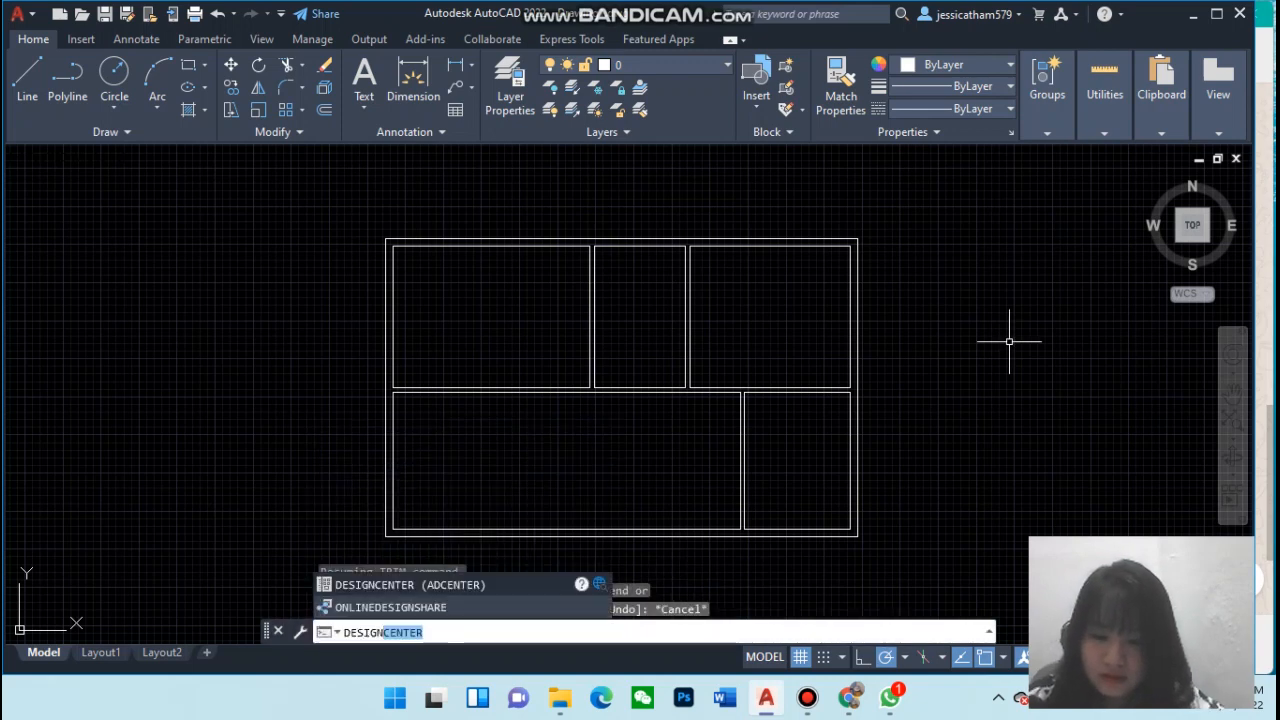
key("Return")
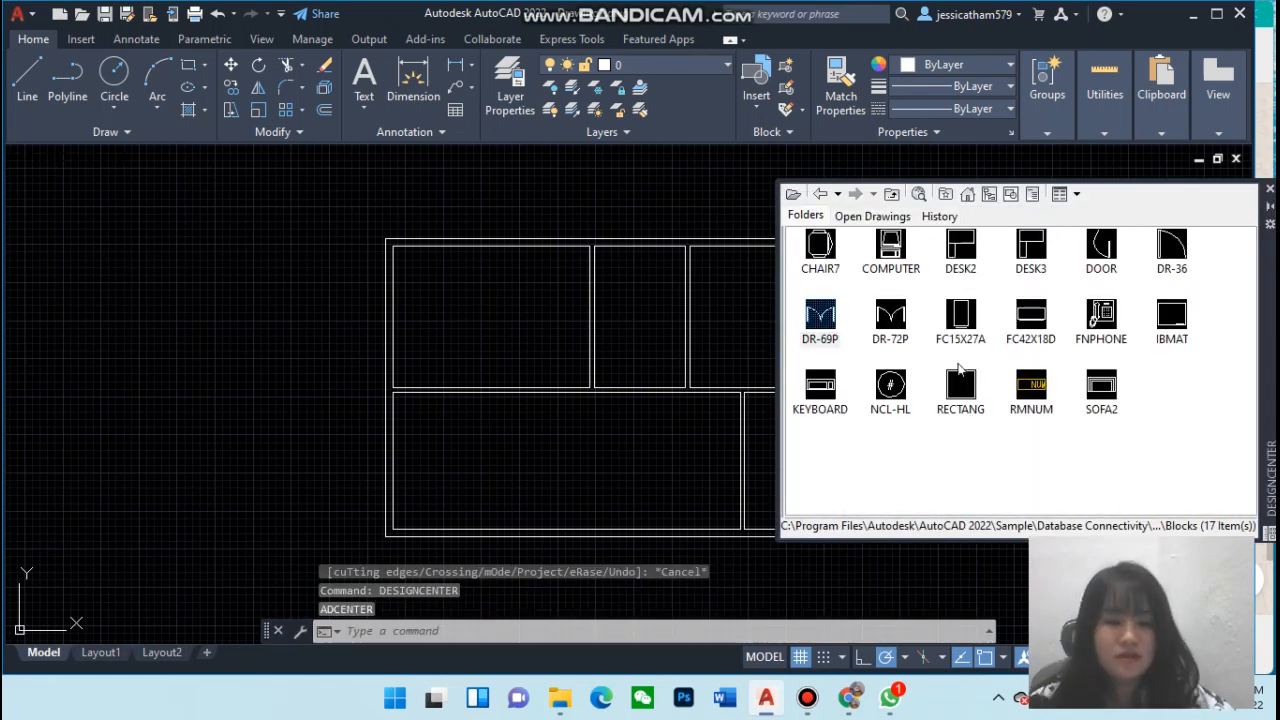
left_click(822, 328)
double_click(822, 328)
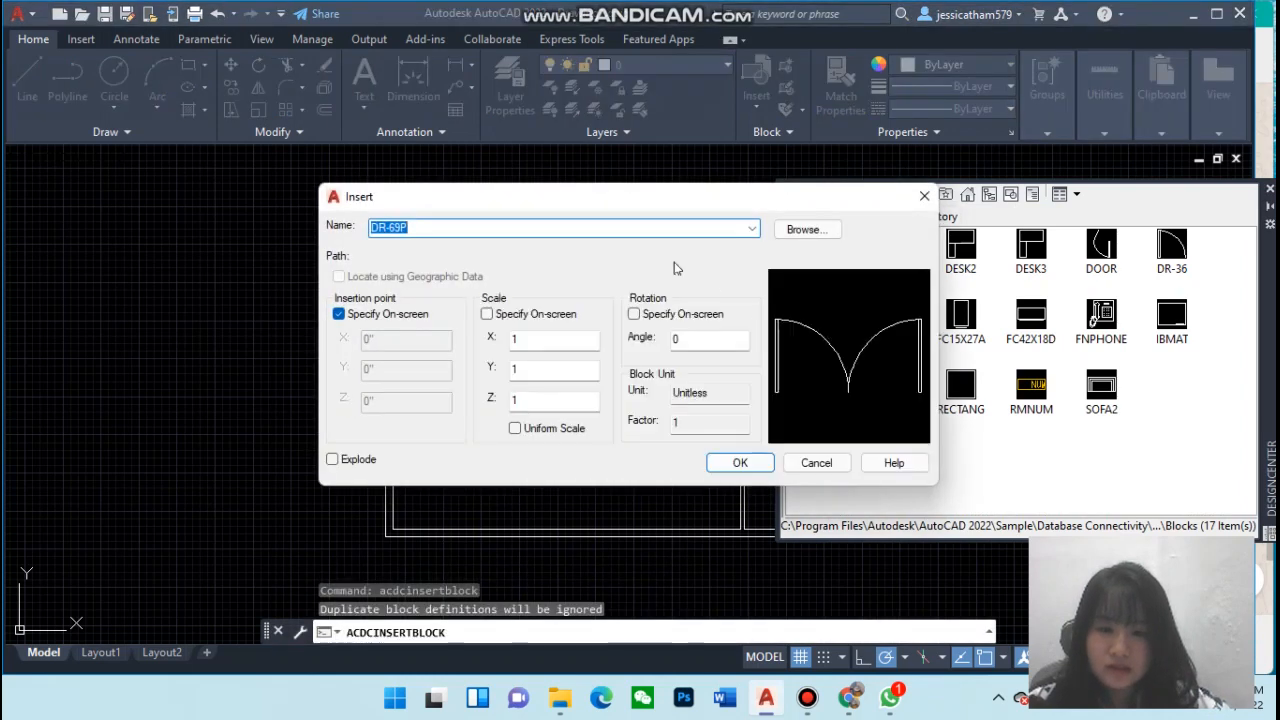
left_click(738, 462)
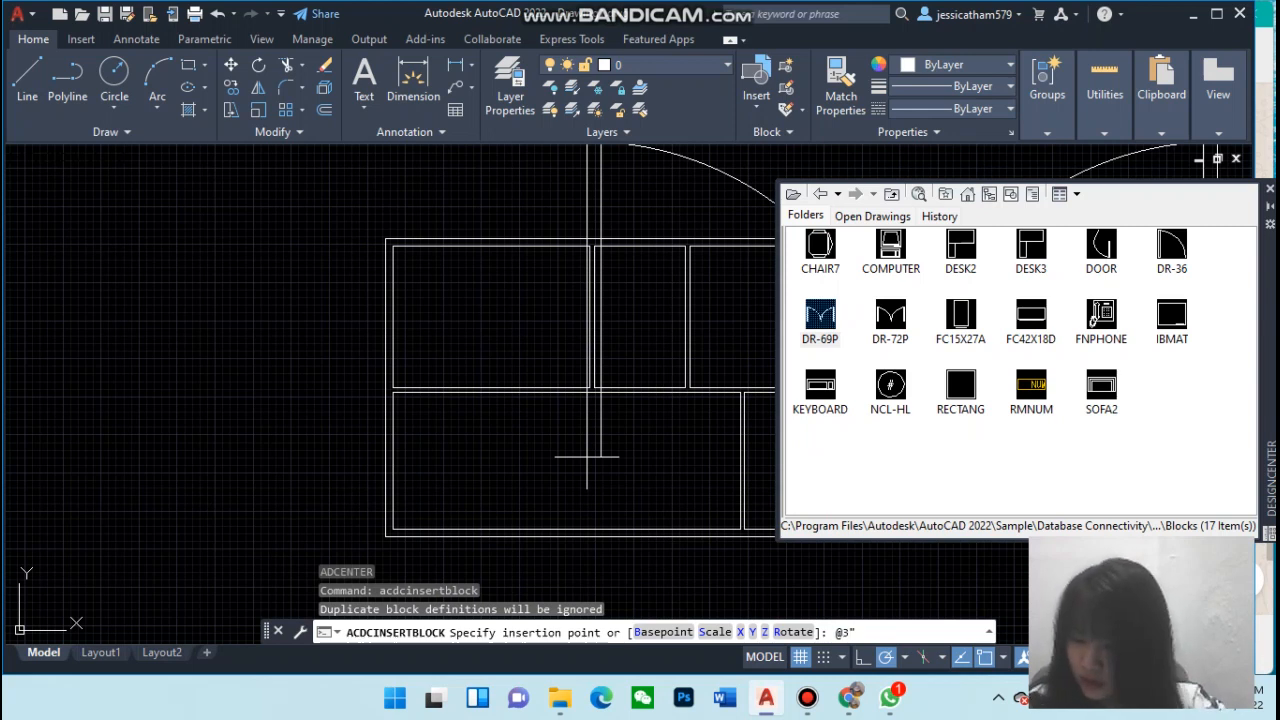
type(",")
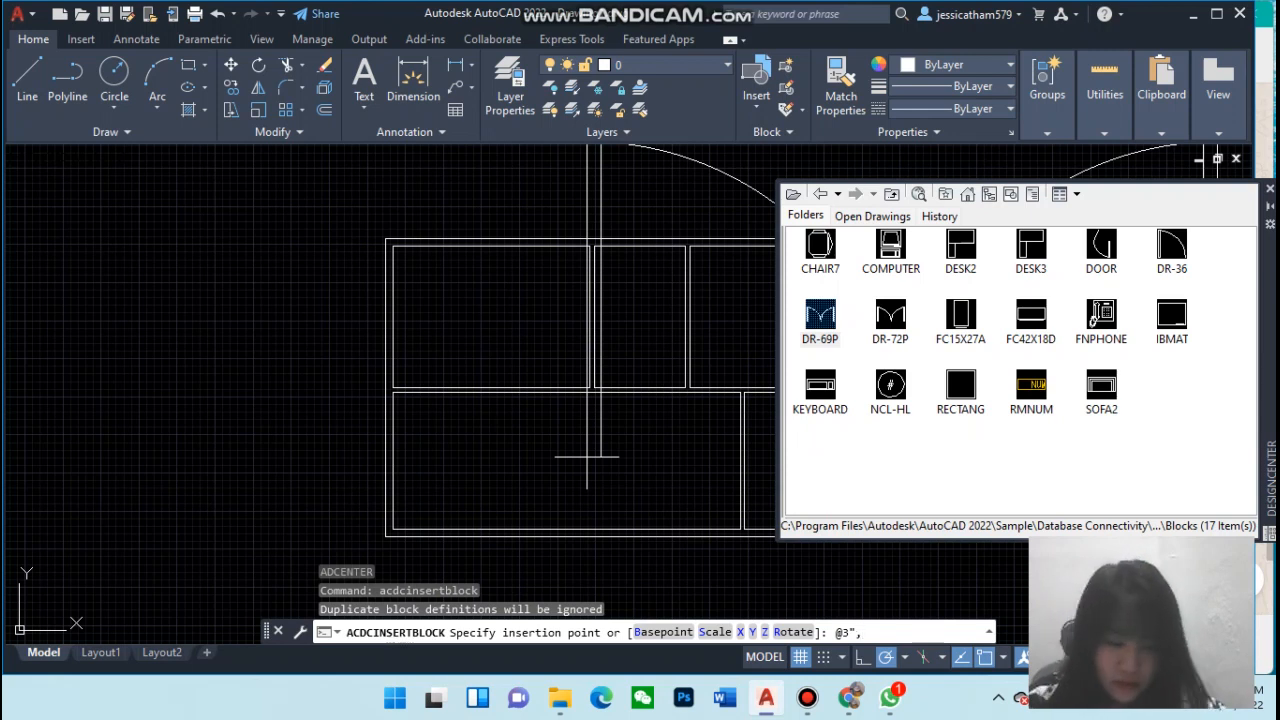
type("3'")
key("Return")
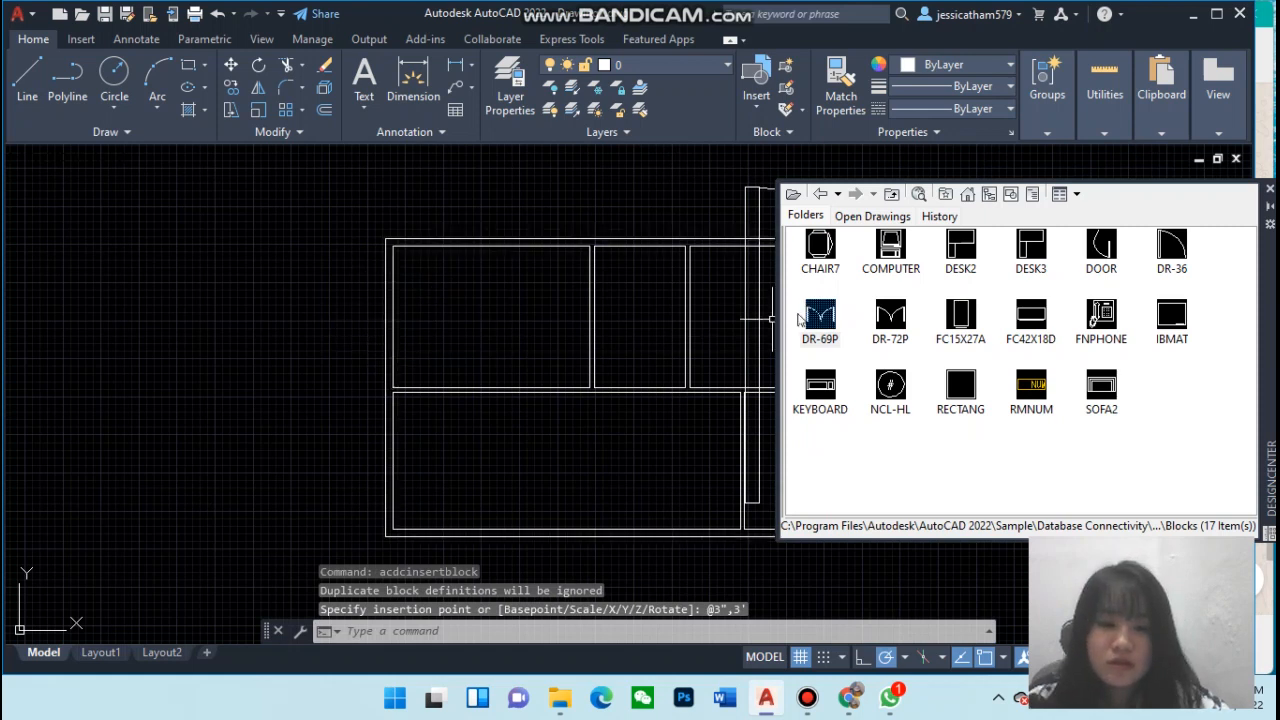
Scale the inserted door block down about its lower-left corner, entering @3",3' as the scale factor
left_click(758, 341)
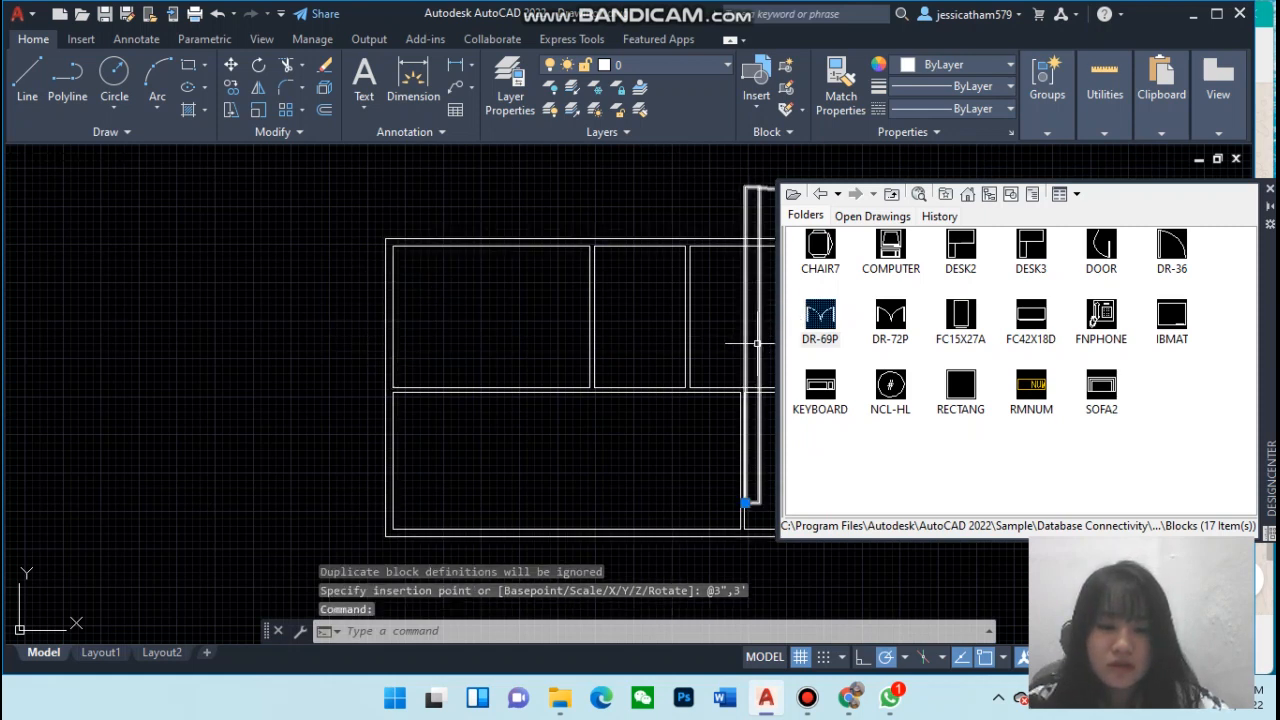
key("Escape")
key("Escape")
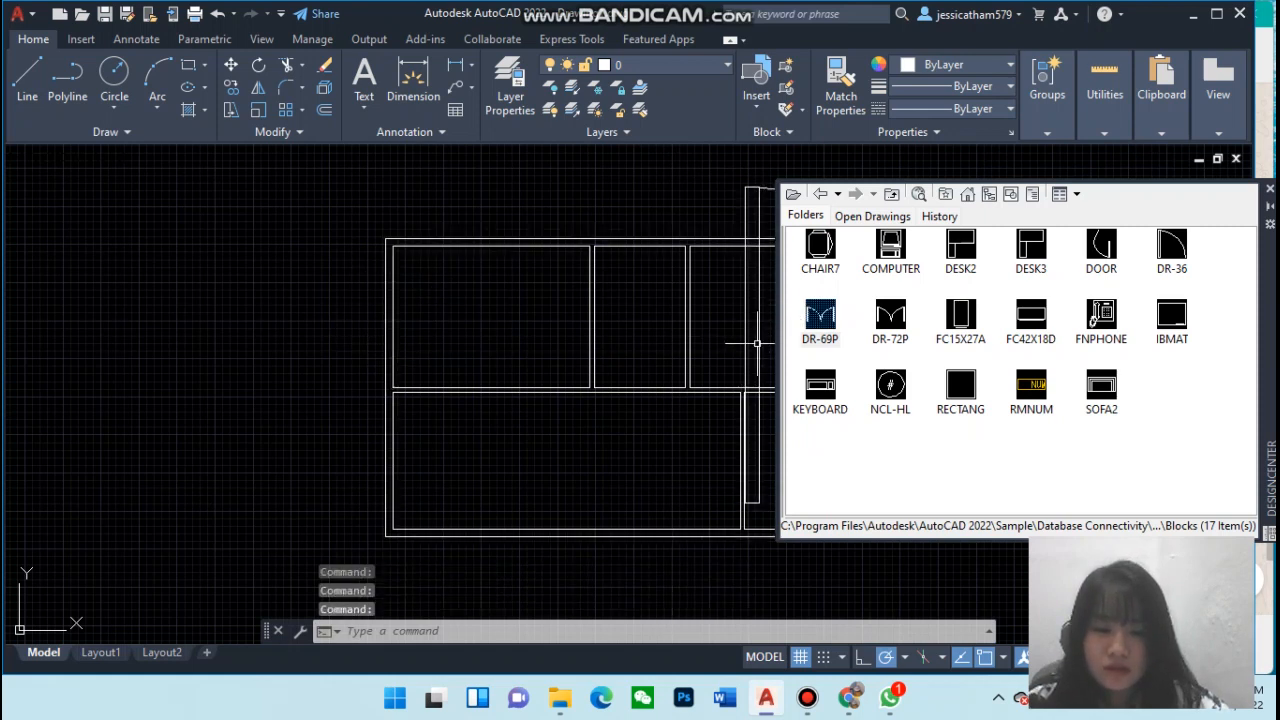
left_click(757, 343)
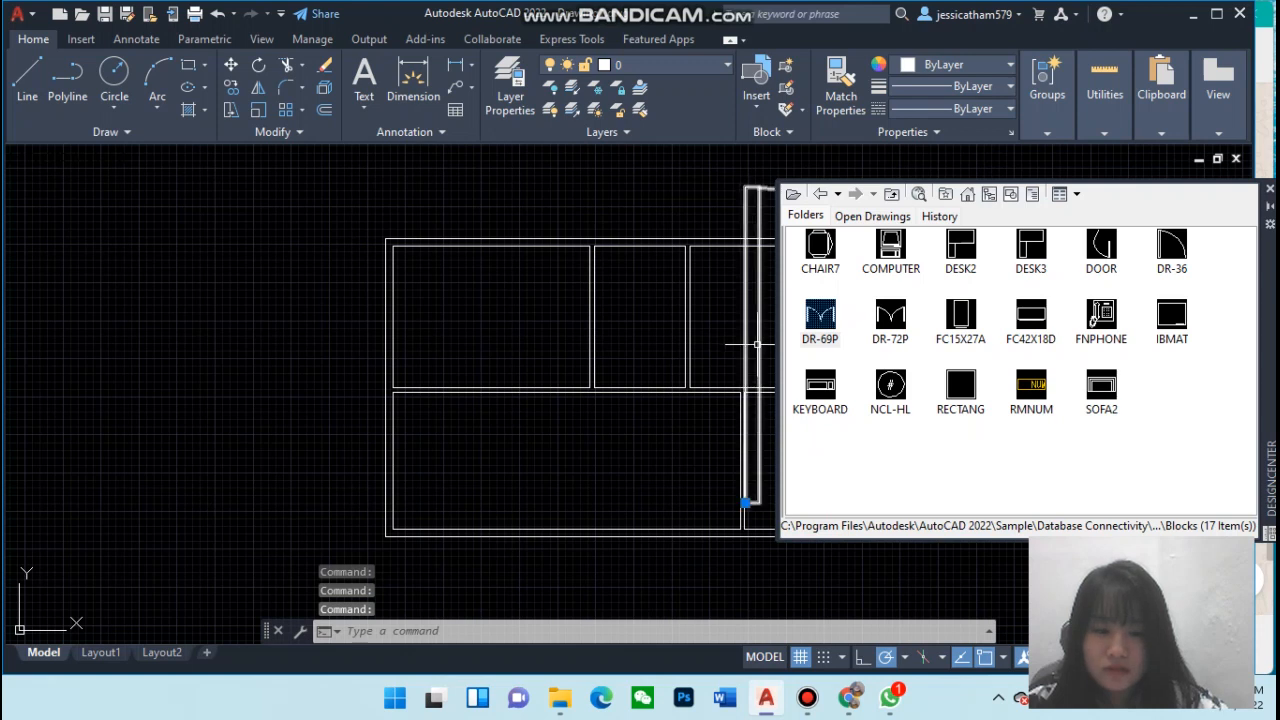
type("SCALE")
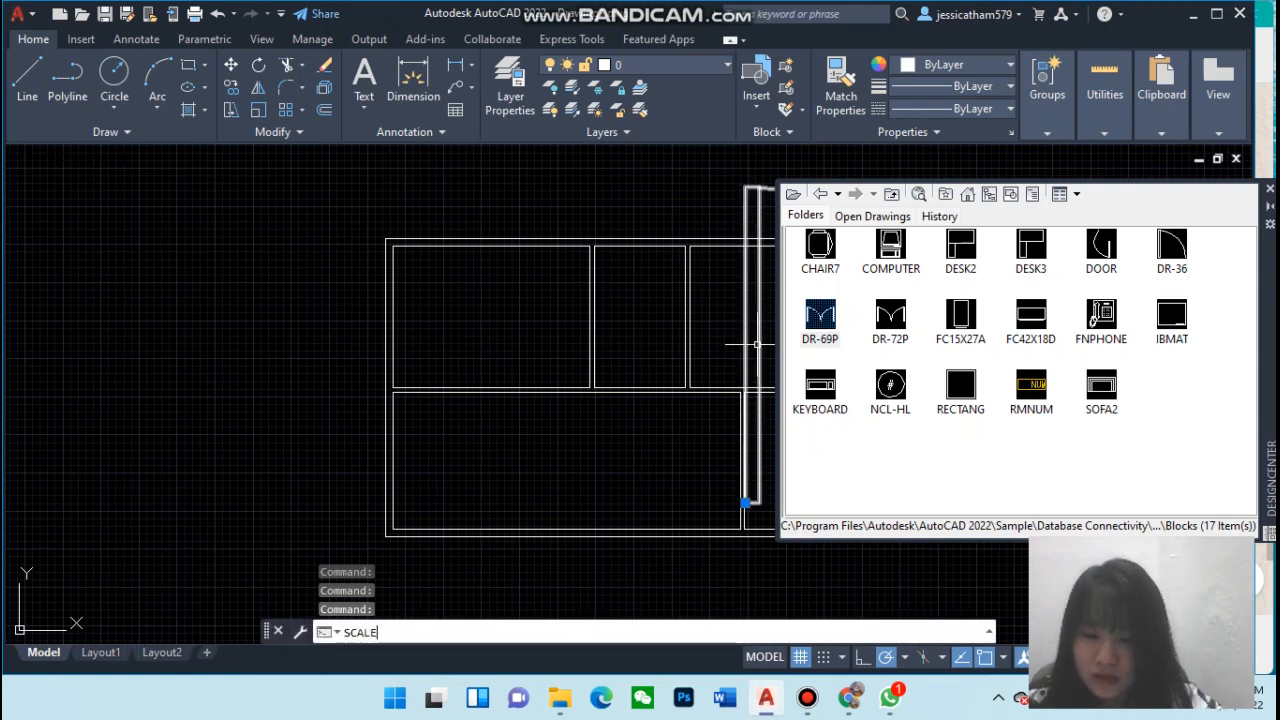
key("Return")
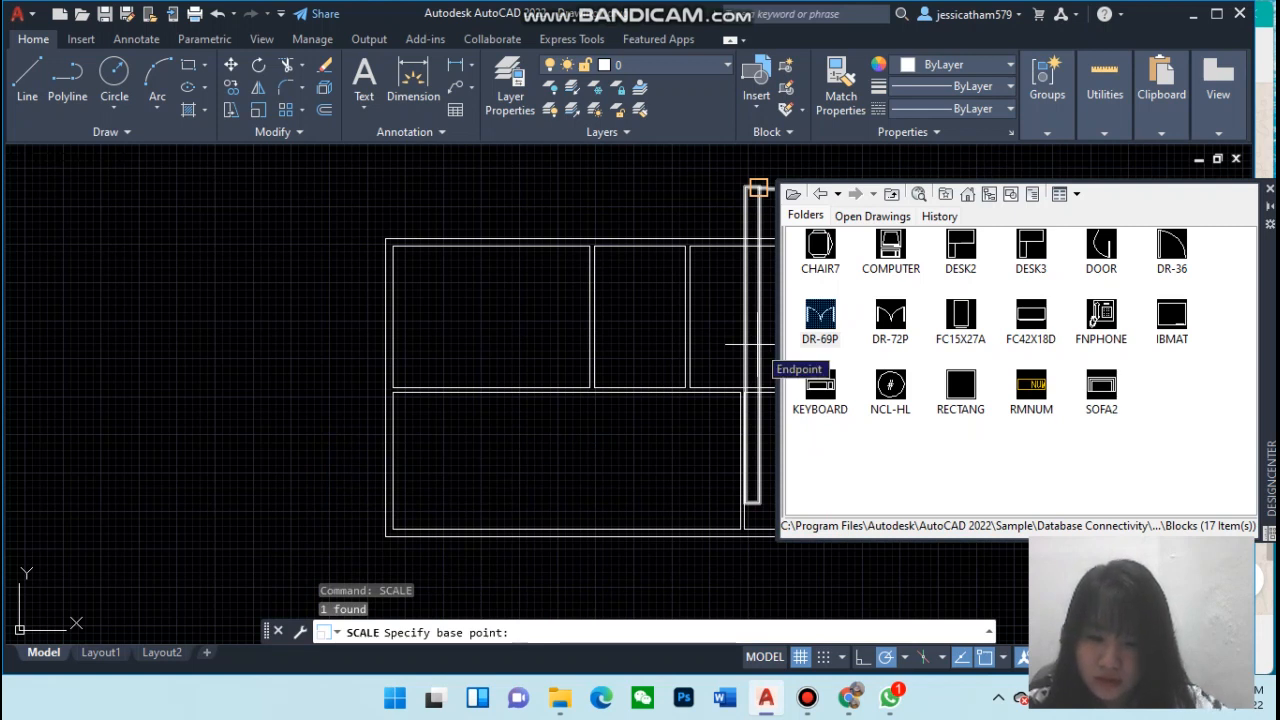
left_click(745, 502)
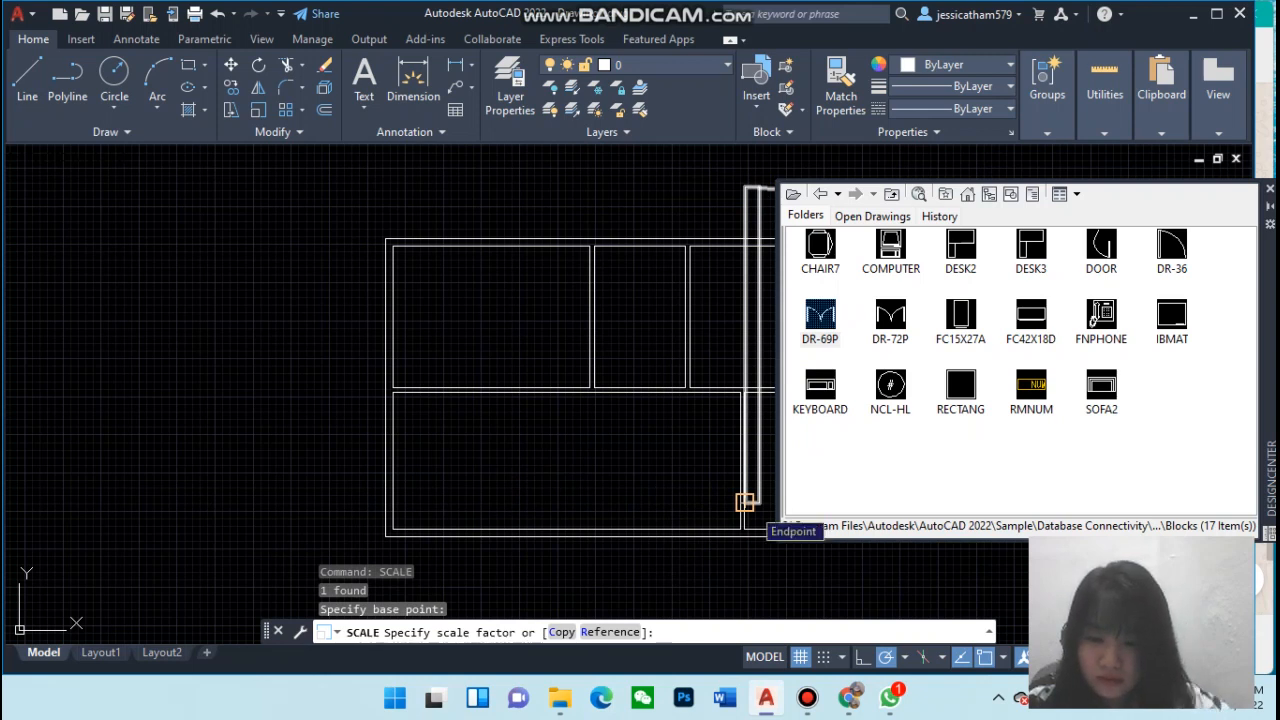
key("F8")
type("@")
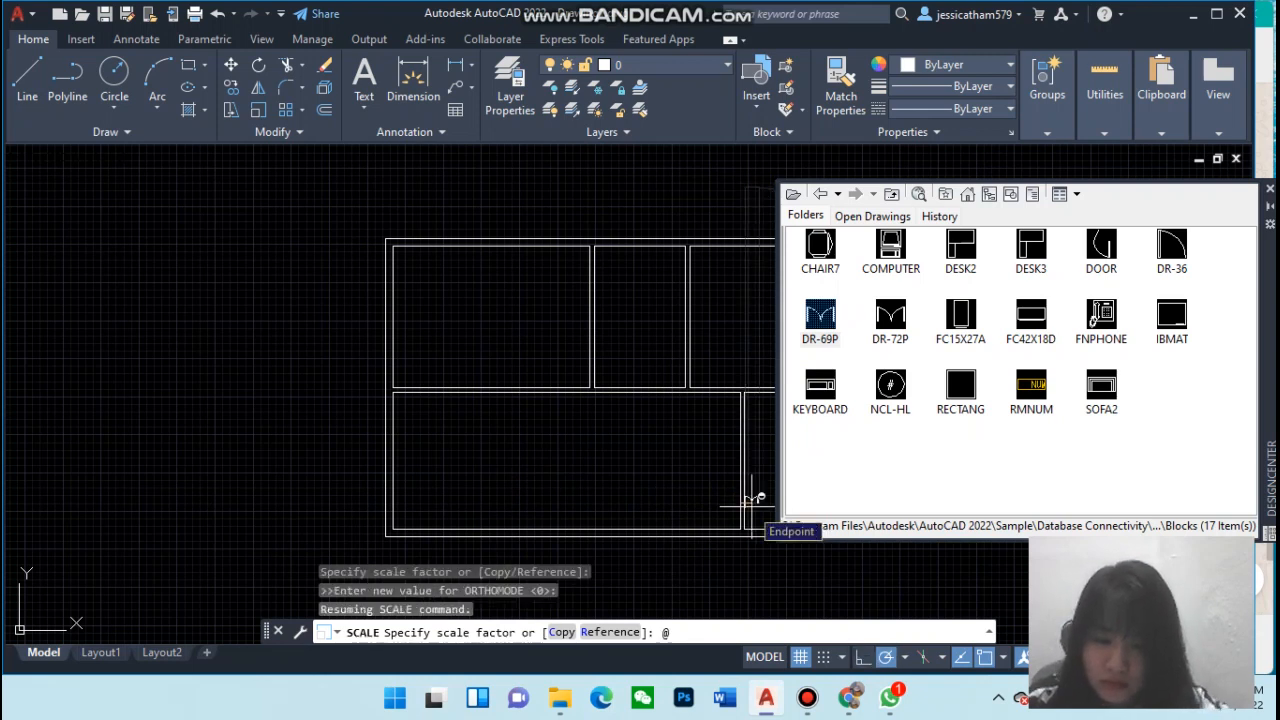
type("3")
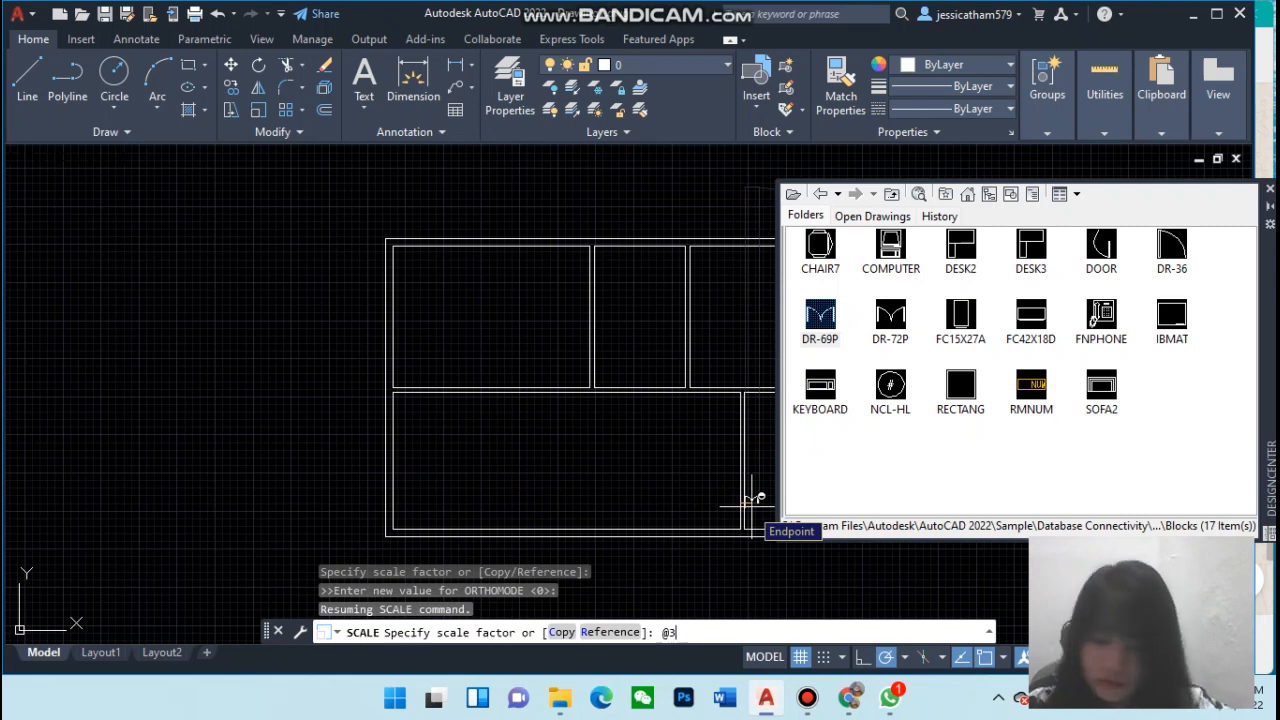
type("\"3")
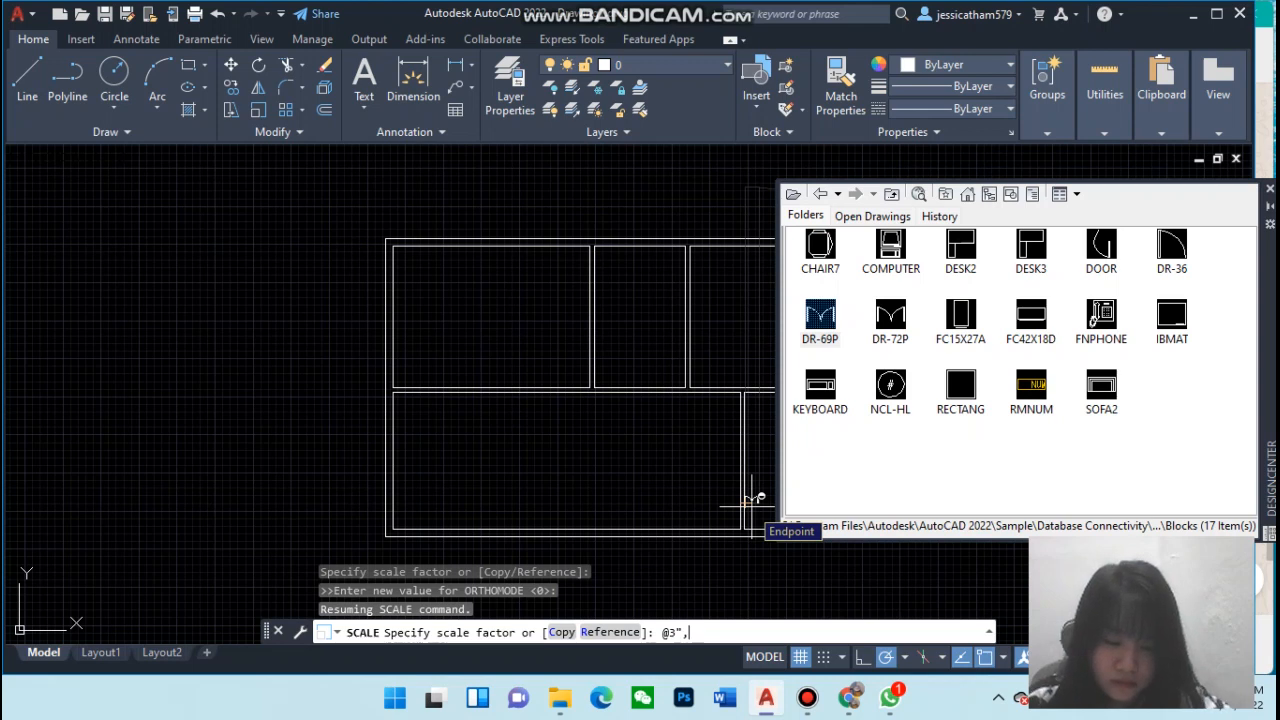
type(",3'")
key("Return")
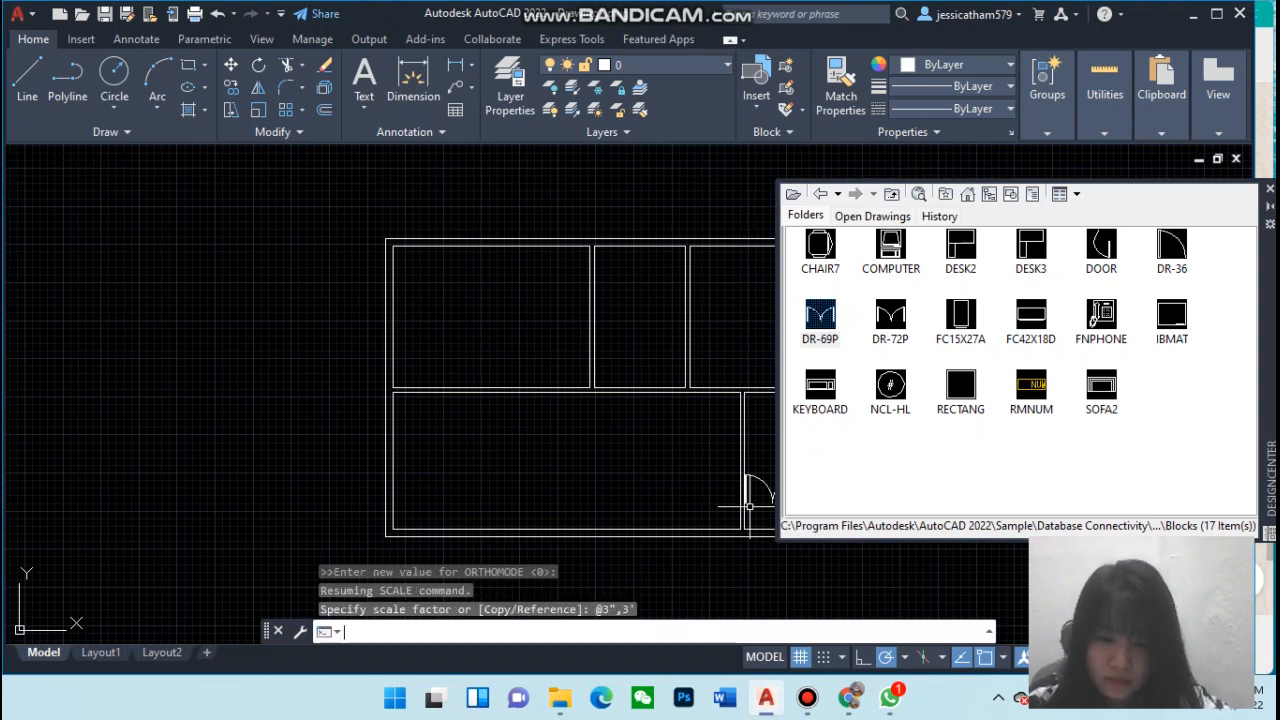
Close DesignCenter and try dragging the selected door and partition, undoing the move
mouse_move(749, 506)
left_mouse_down()
mouse_move(737, 495)
mouse_move(746, 507)
left_mouse_up()
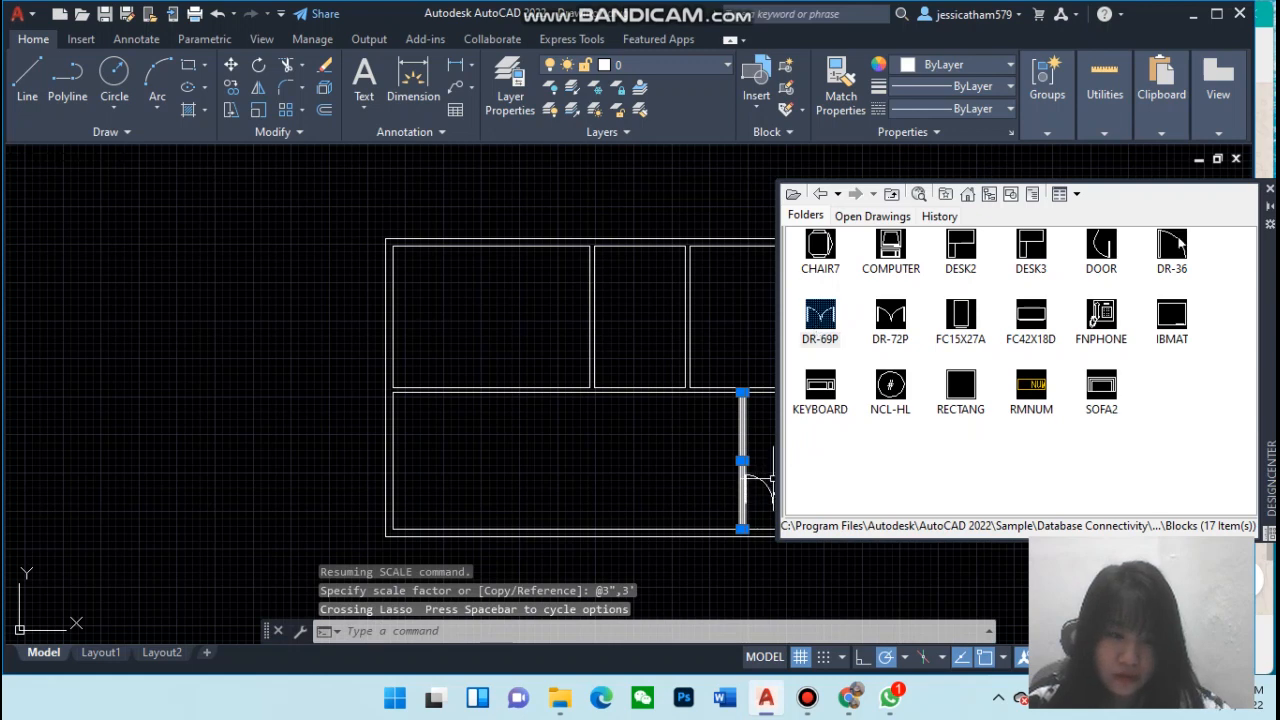
left_click(1270, 206)
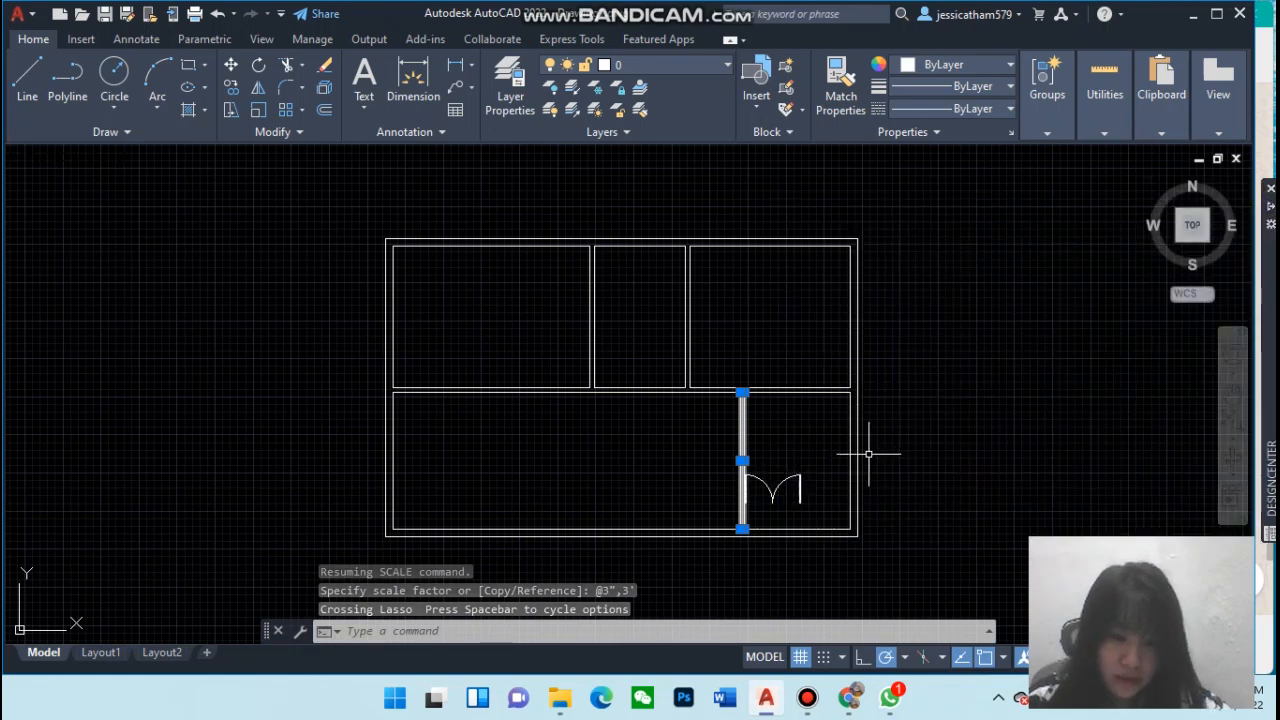
left_click(775, 487)
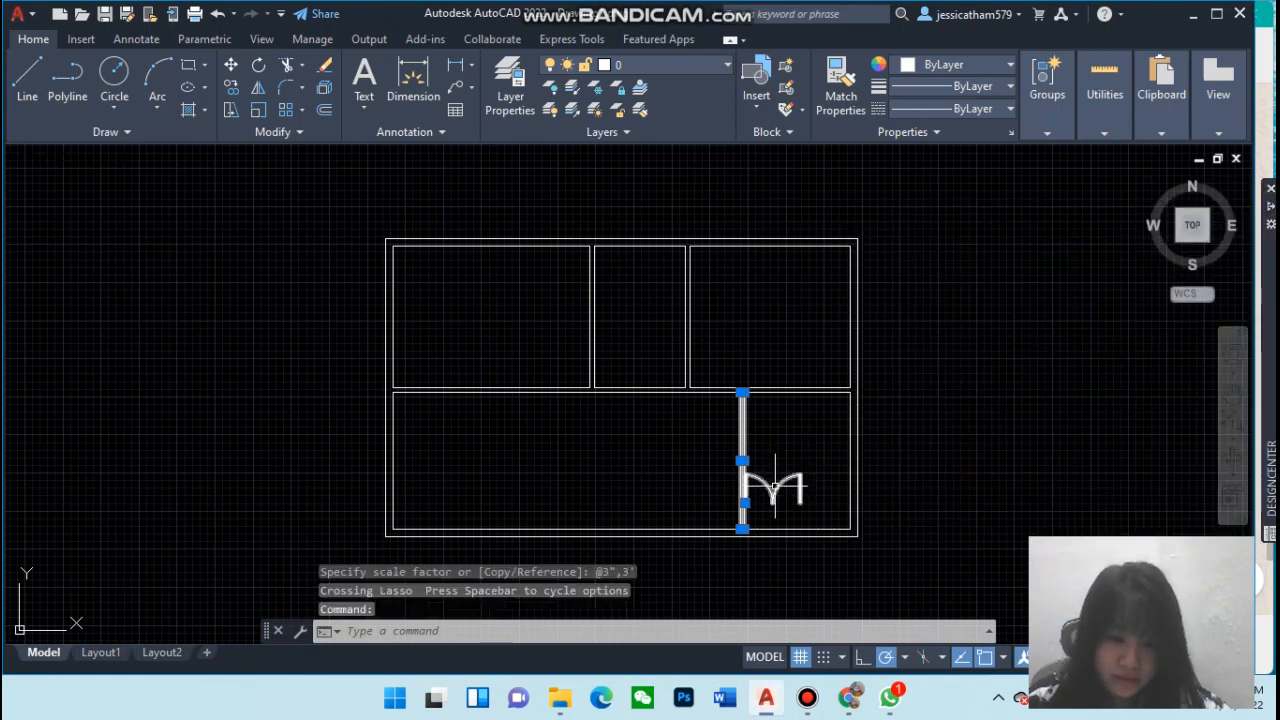
mouse_move(776, 496)
left_mouse_down()
mouse_move(802, 503)
mouse_move(776, 502)
left_mouse_up()
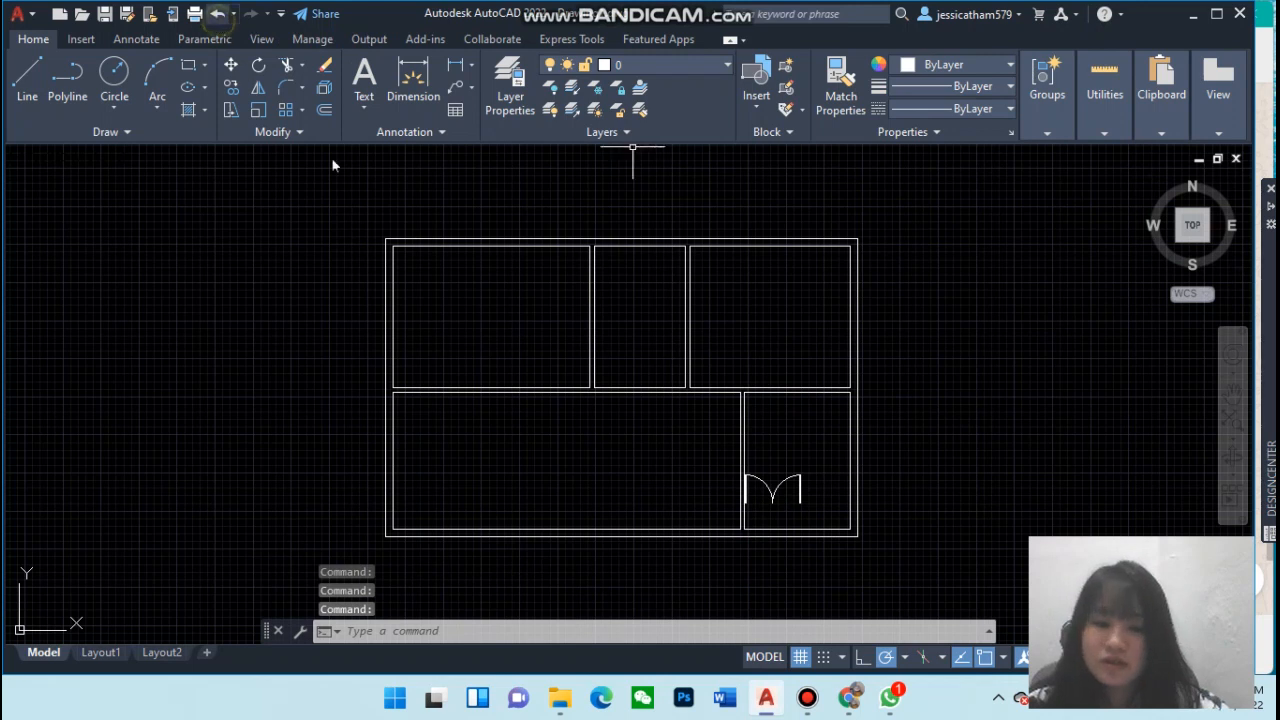
Move the door block by its corner grip to an empty spot left of the floor plan
left_click(777, 486)
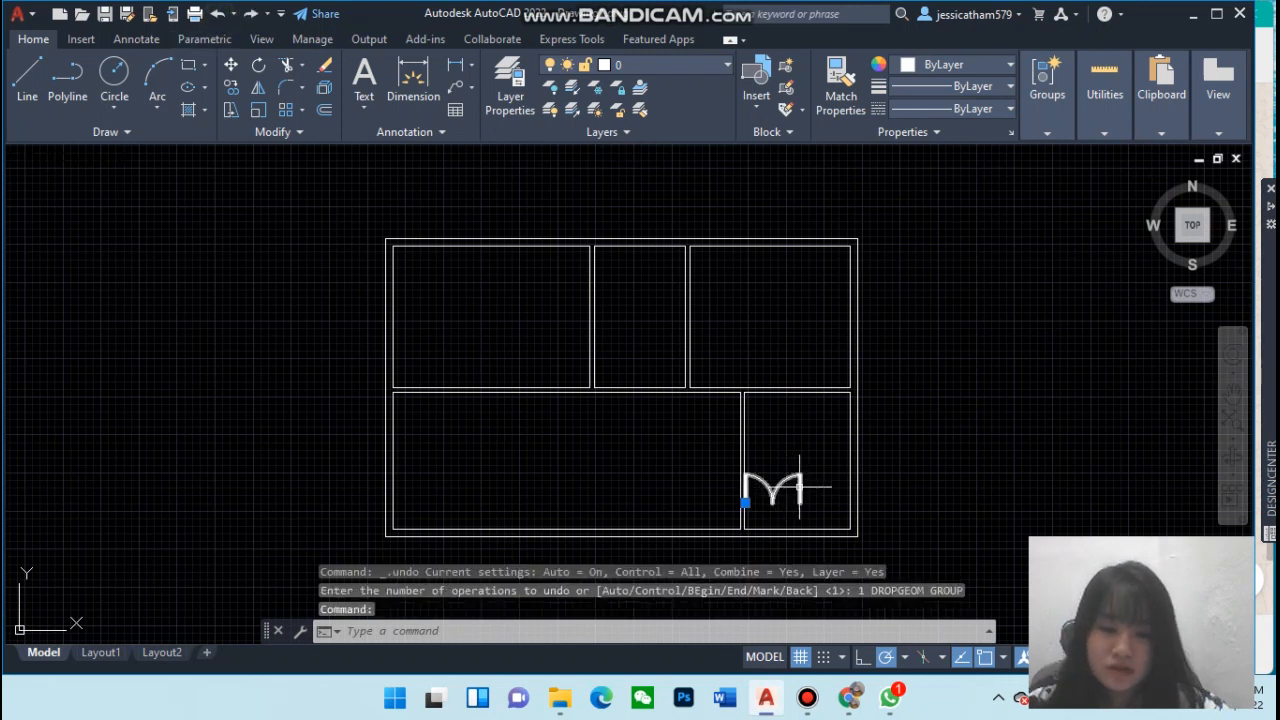
left_click(745, 502)
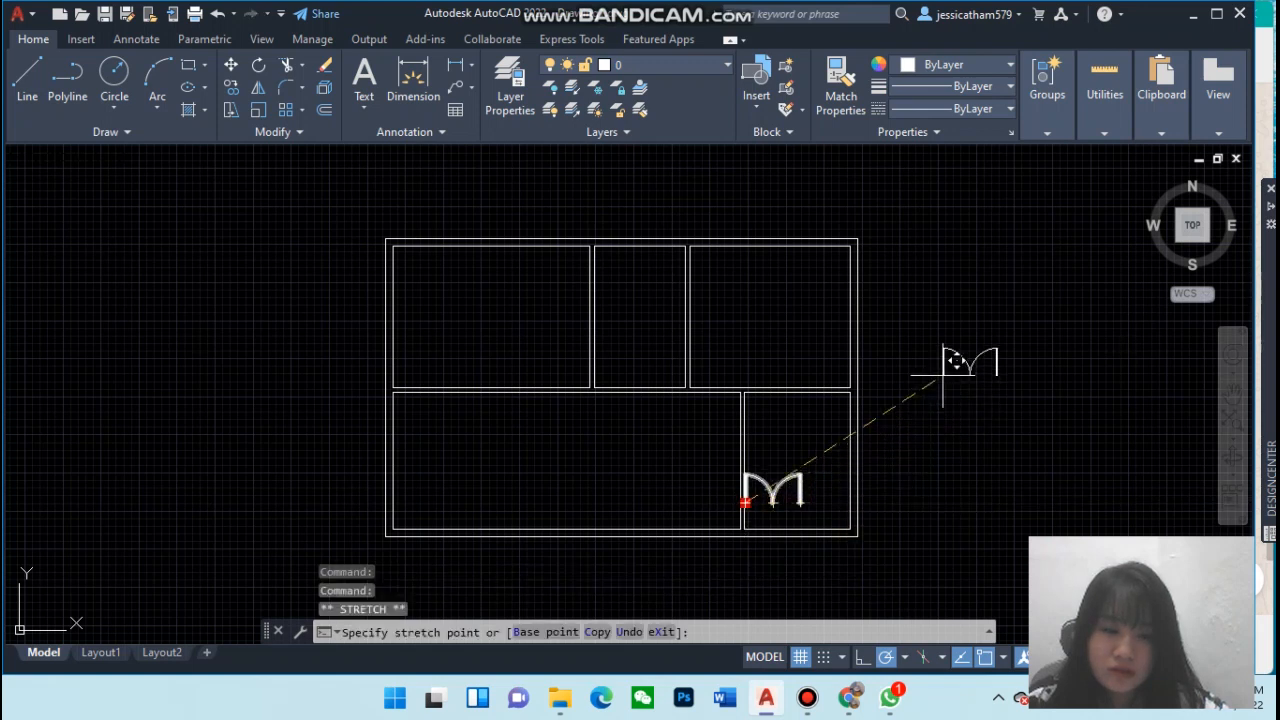
left_click(95, 297)
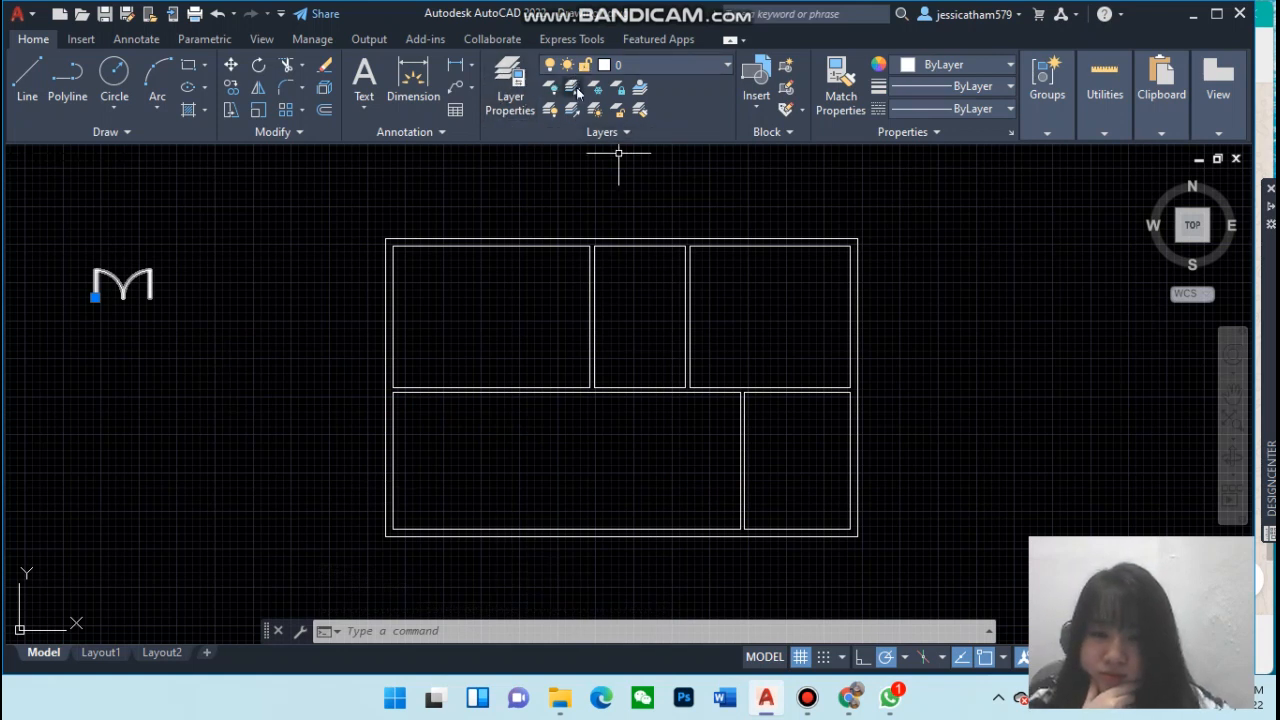
Open the layer manager and create a new layer named door
left_click(508, 101)
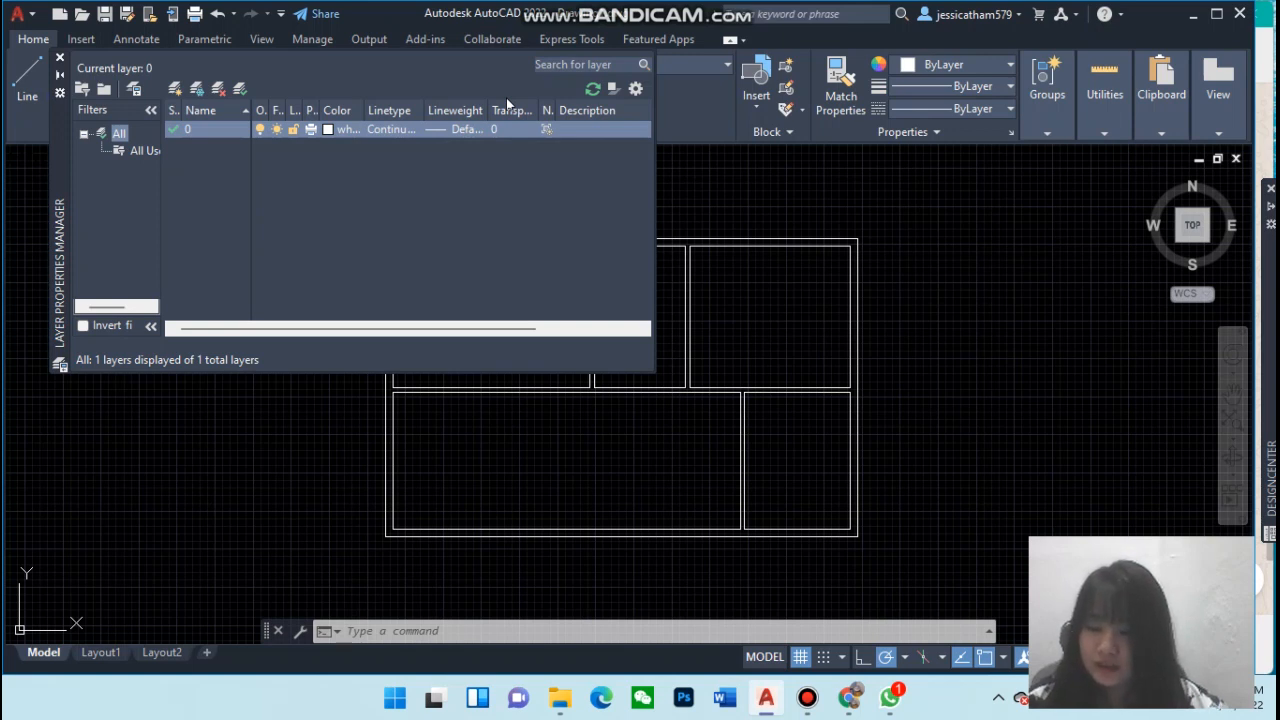
left_click(178, 91)
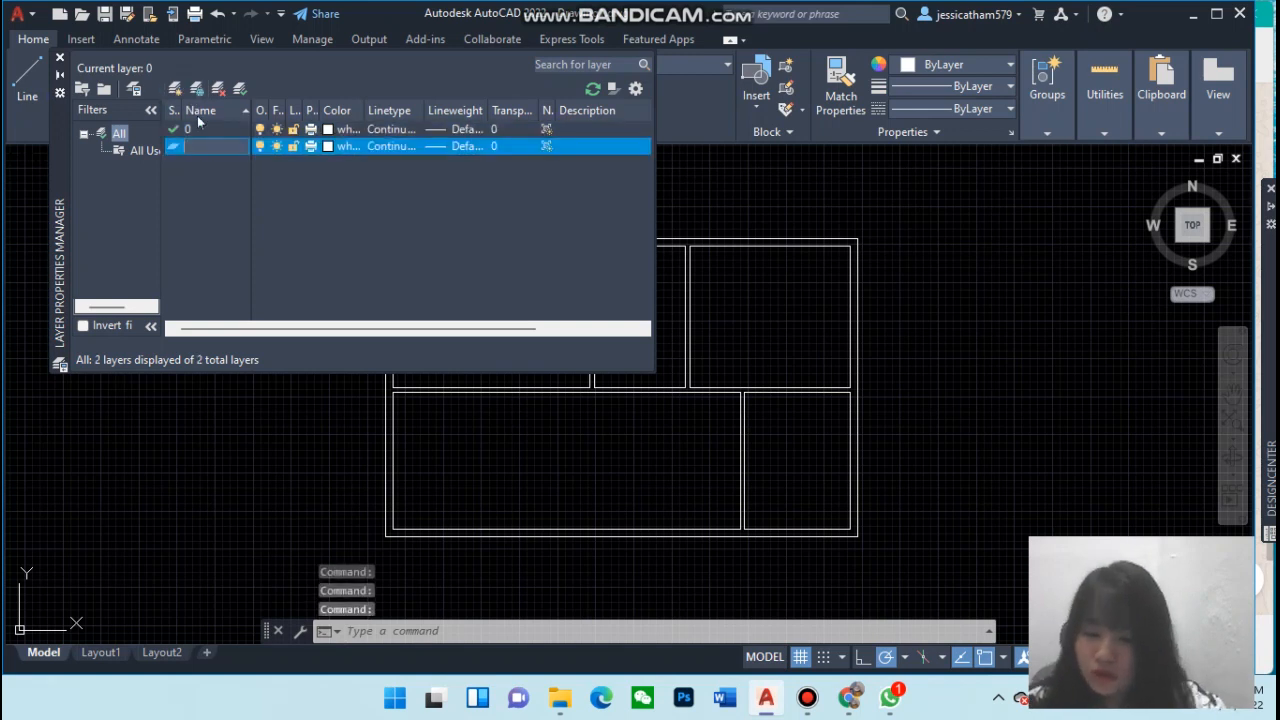
type("D")
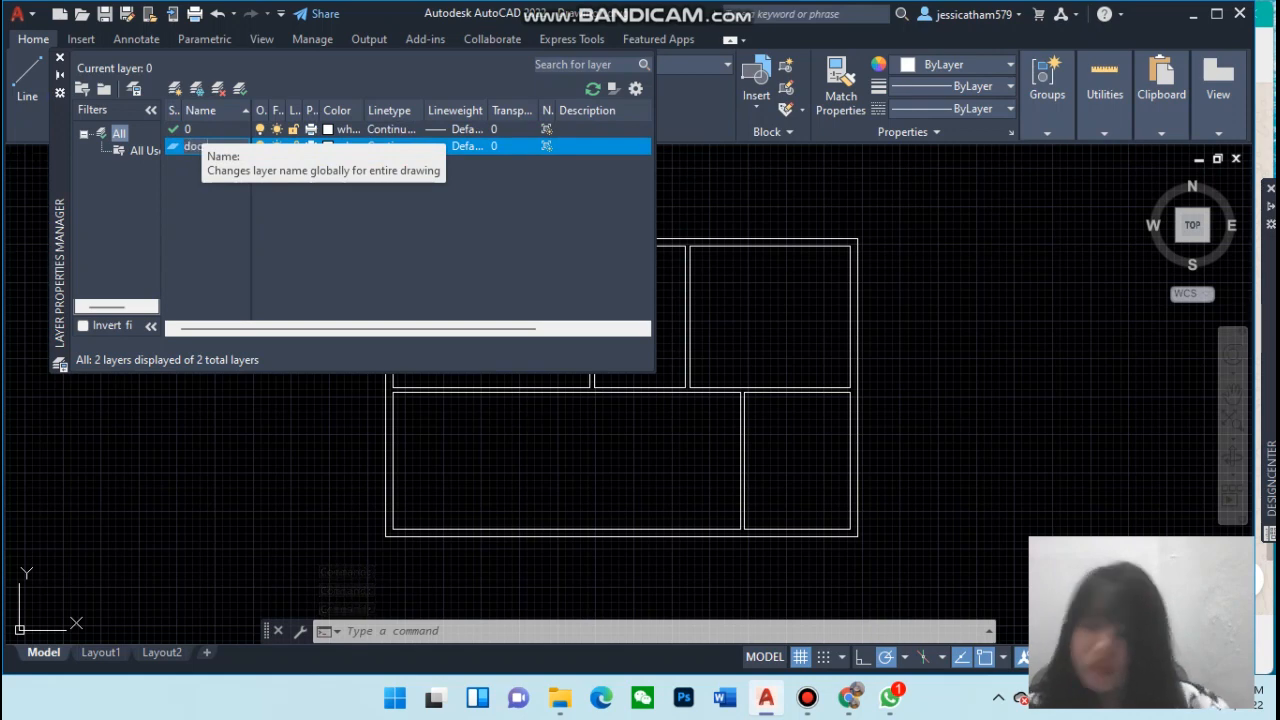
Create another layer, make it current and rename it window
left_click(175, 88)
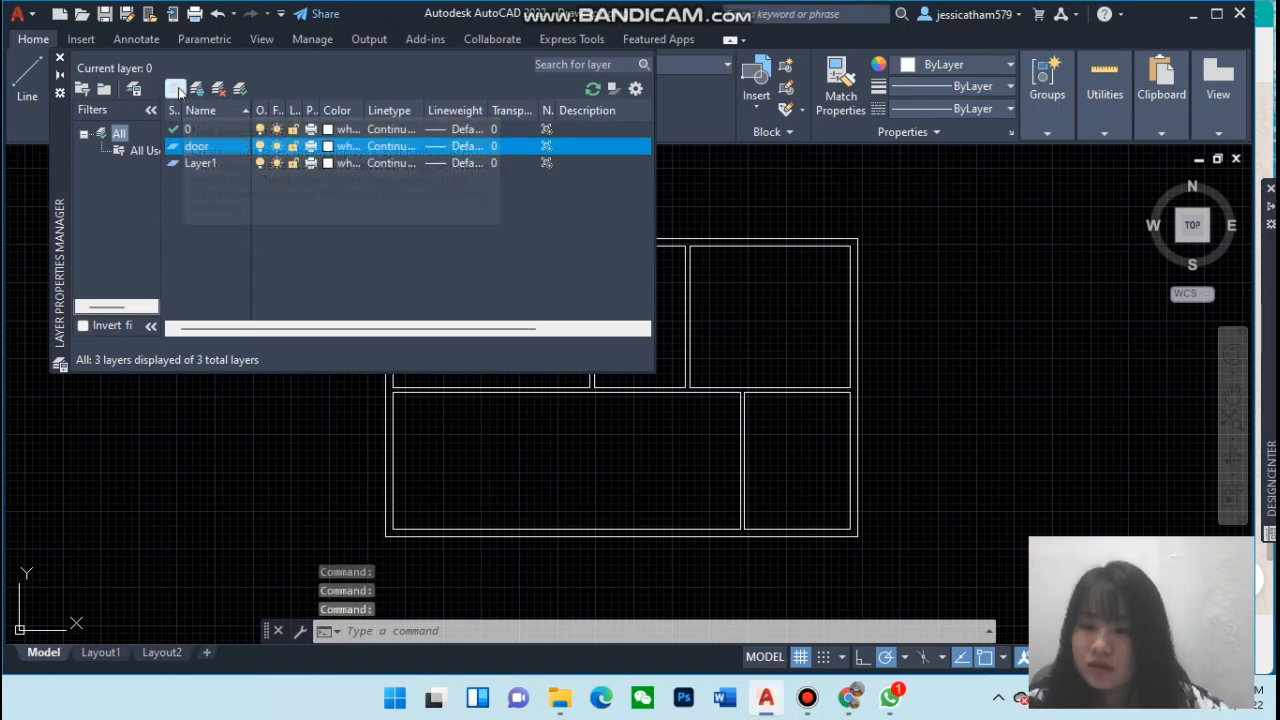
left_click(208, 165)
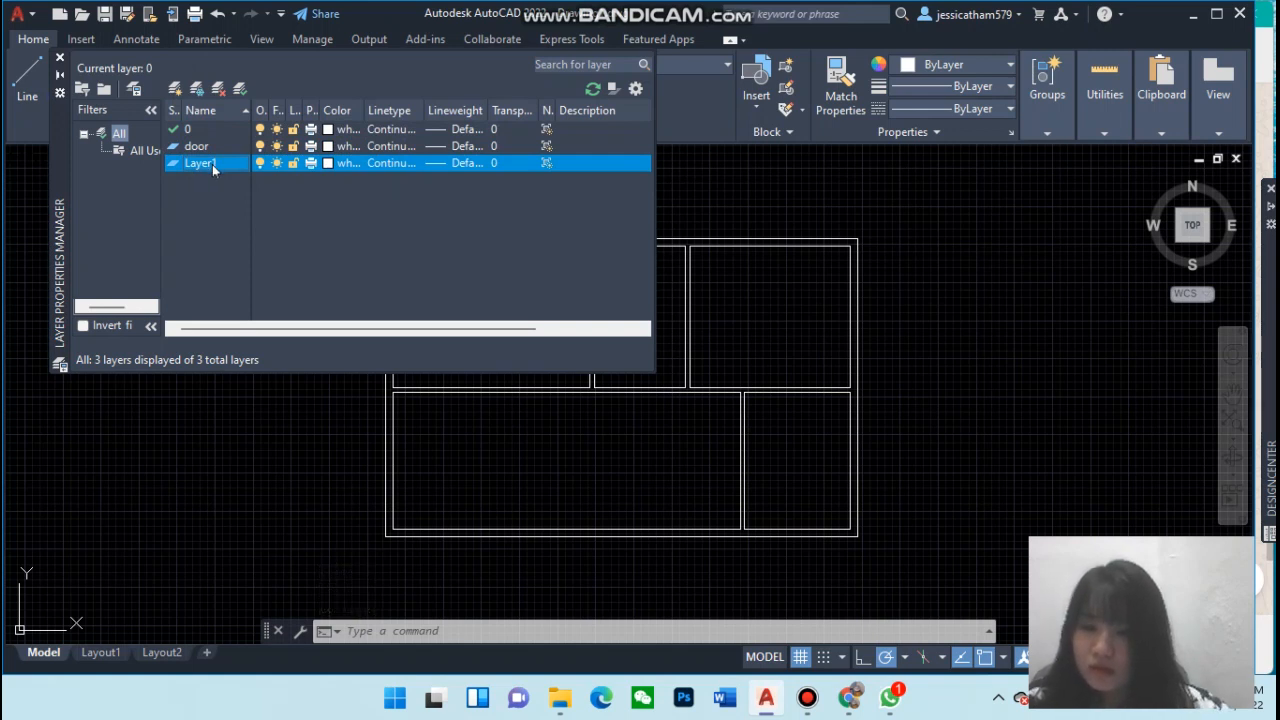
double_click(212, 166)
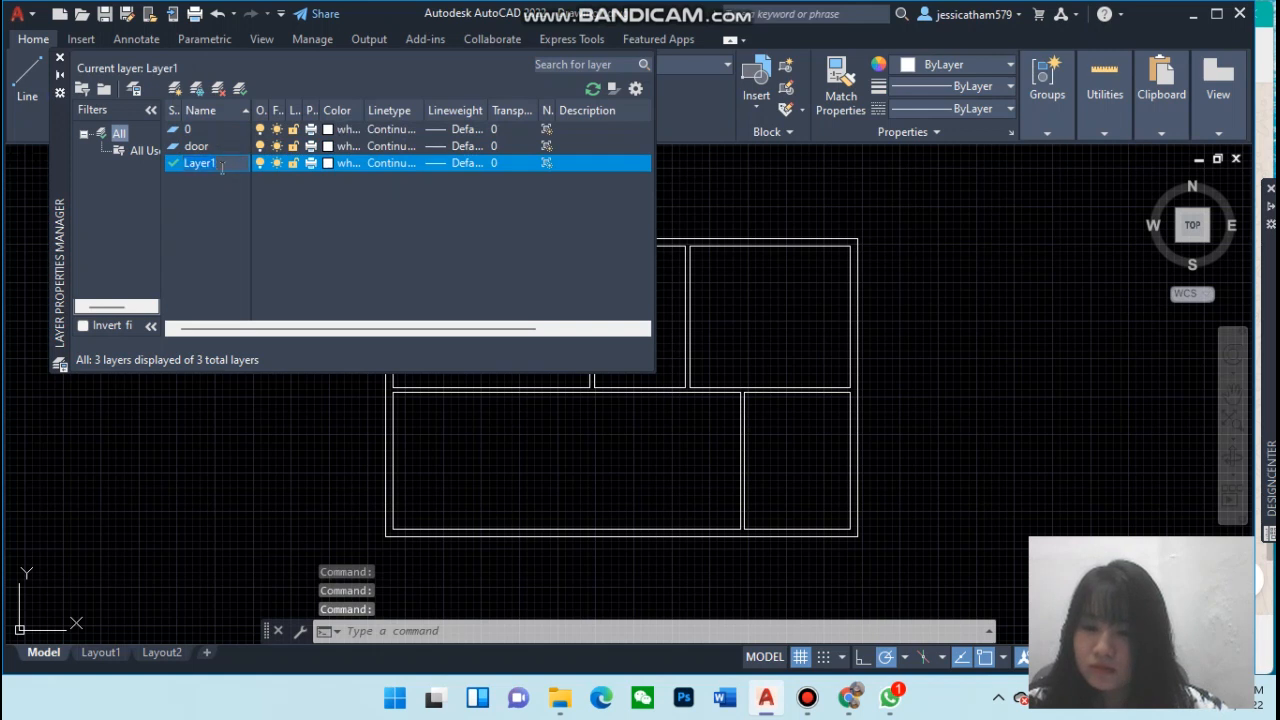
type("window")
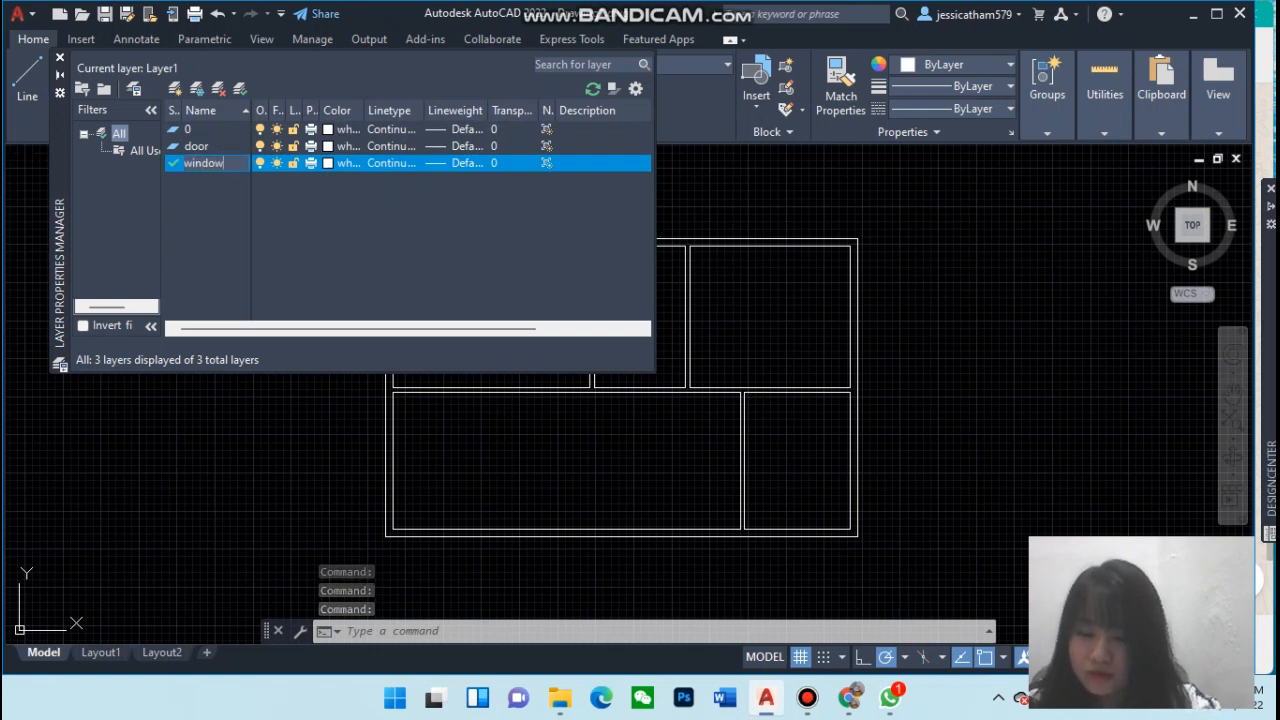
key("Return")
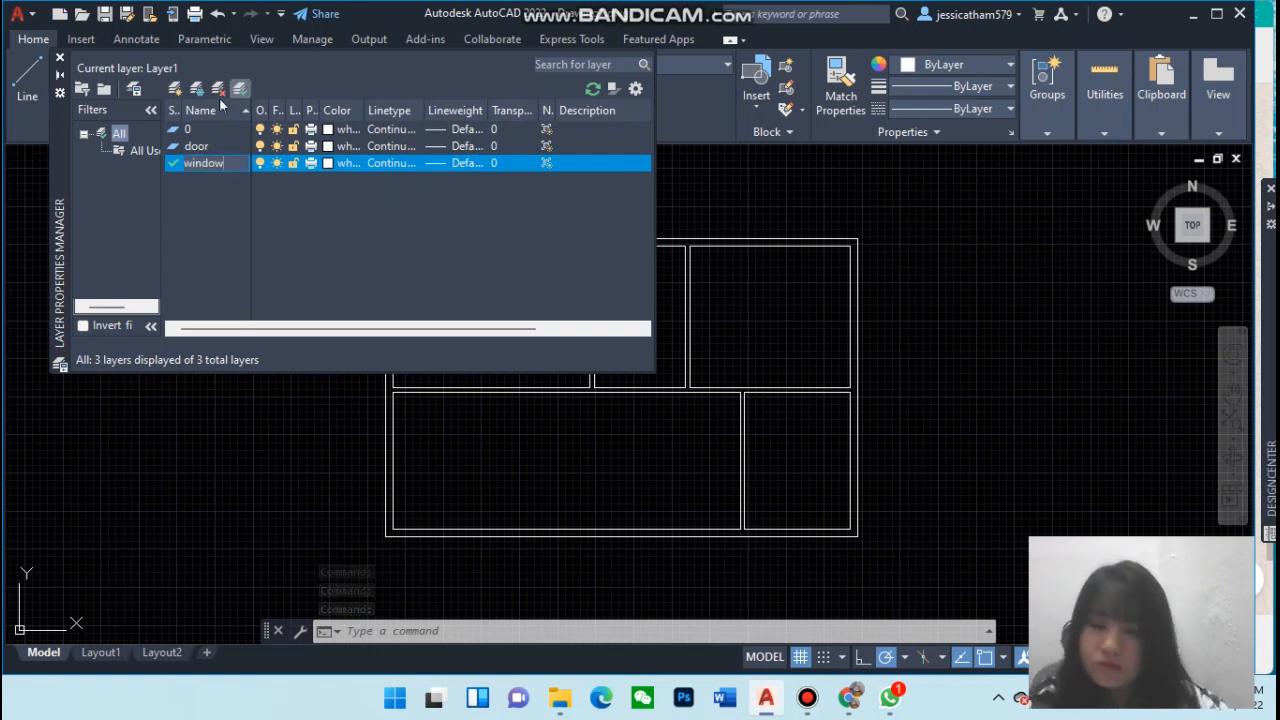
Create four new layers named blocks, hatches, text and dim
left_click(181, 93)
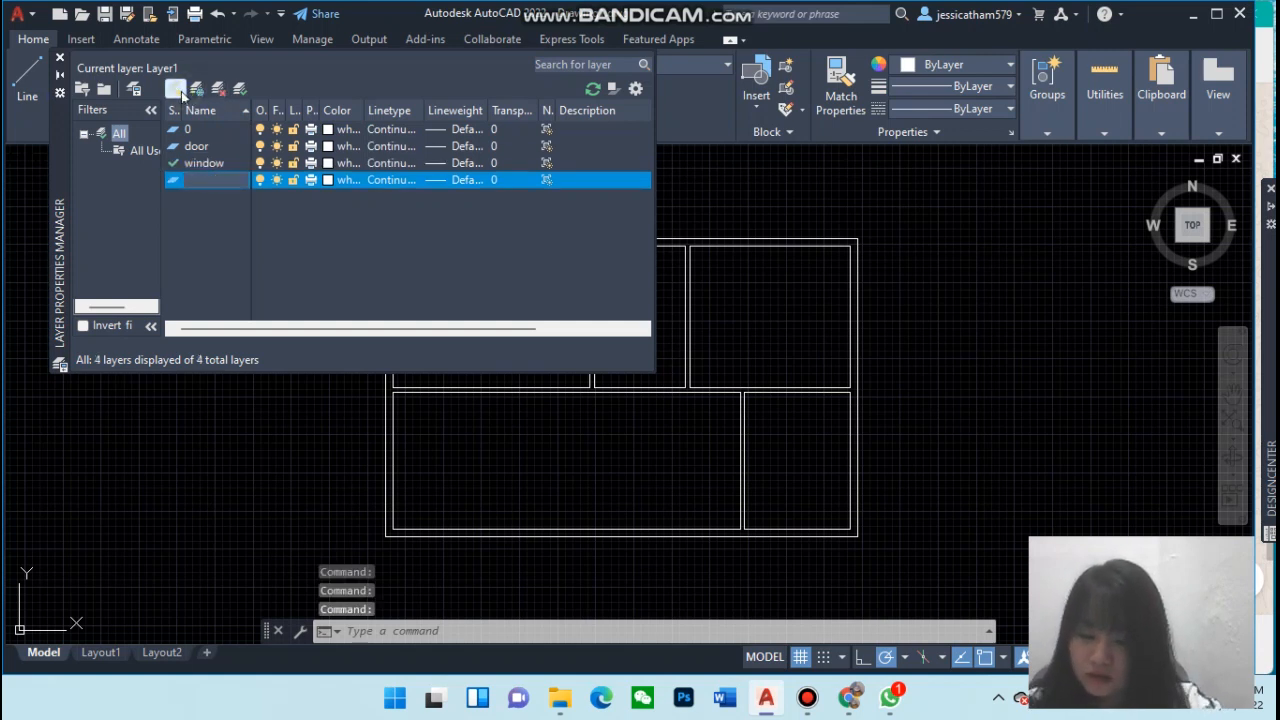
type("blocks")
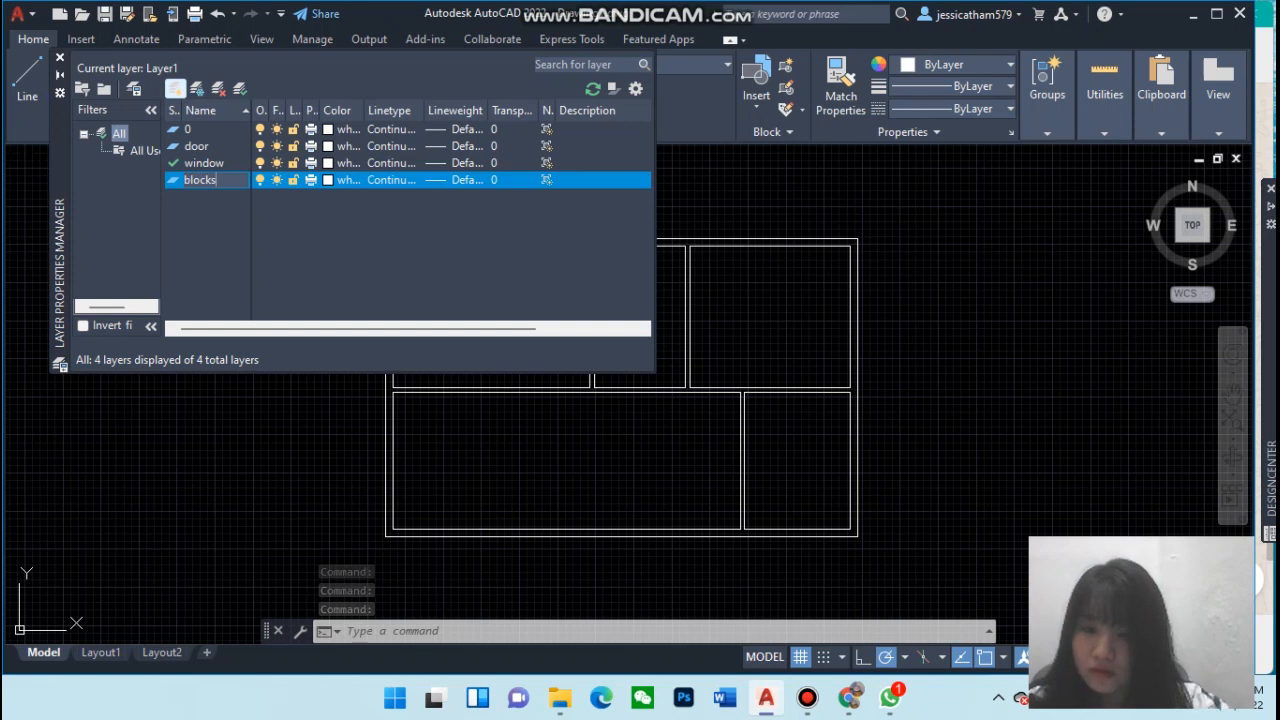
key("Return")
left_click(181, 92)
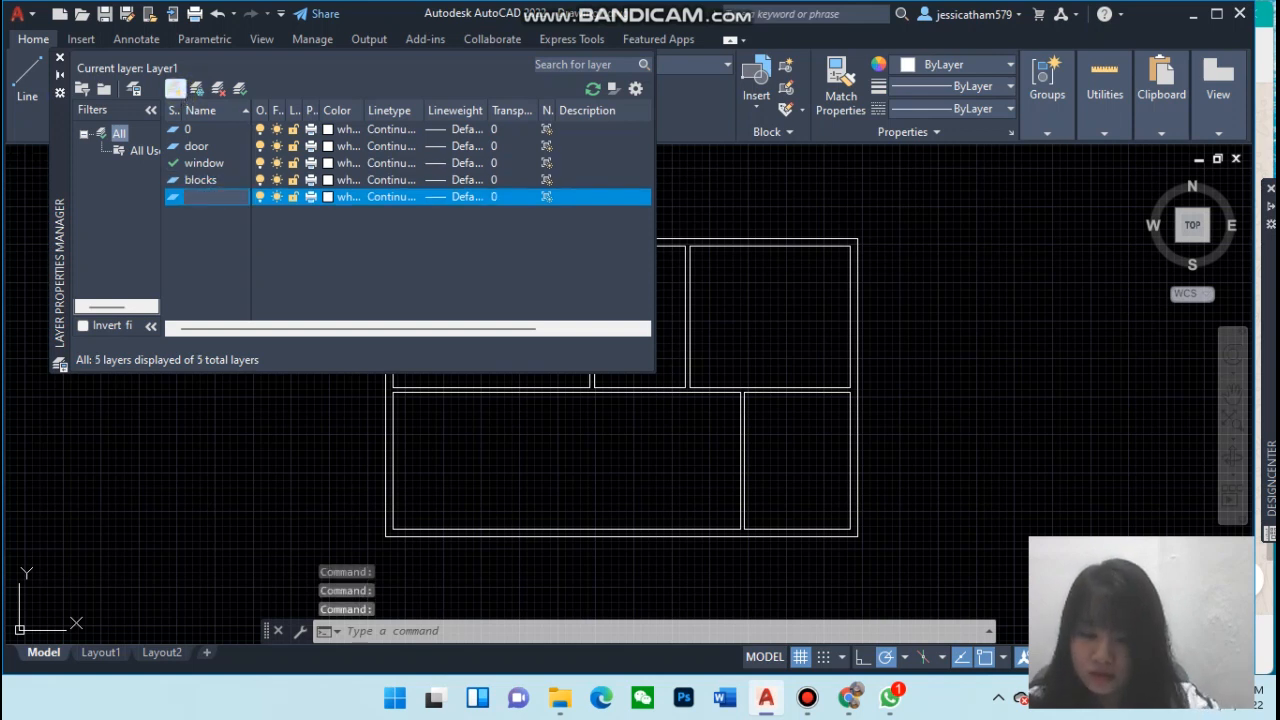
type("hatches")
key("Return")
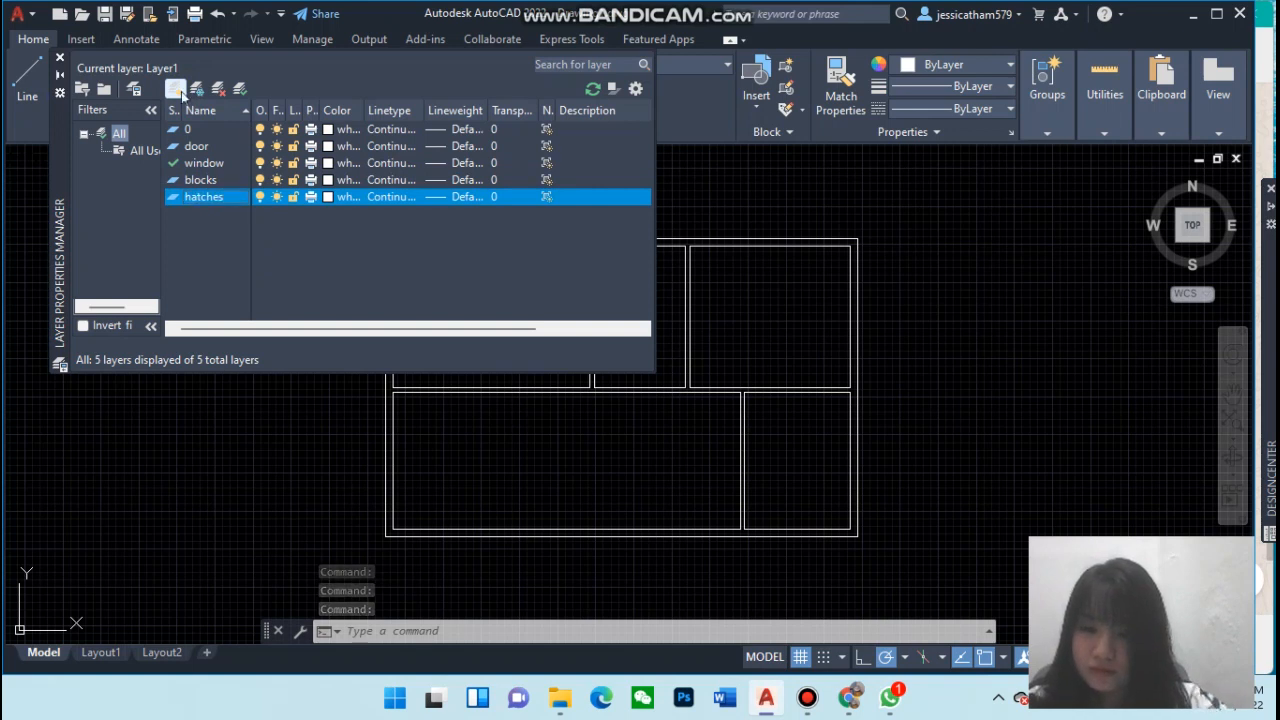
left_click(181, 92)
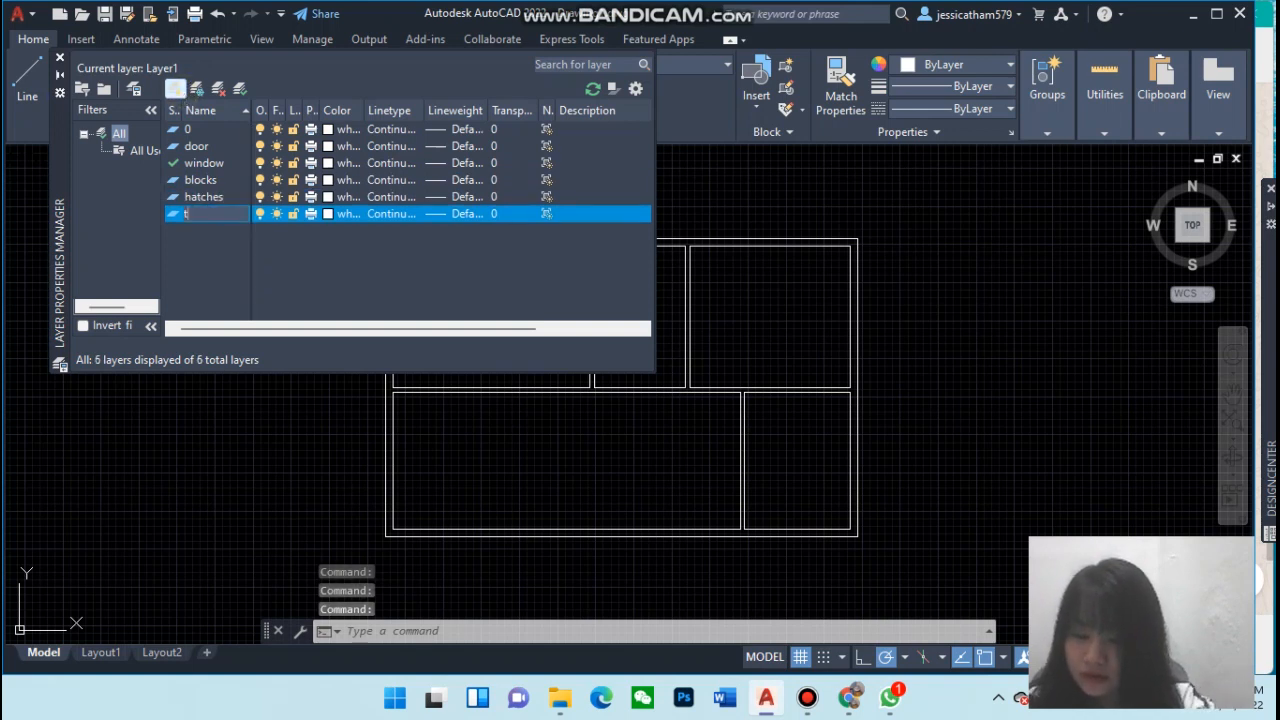
key("Return")
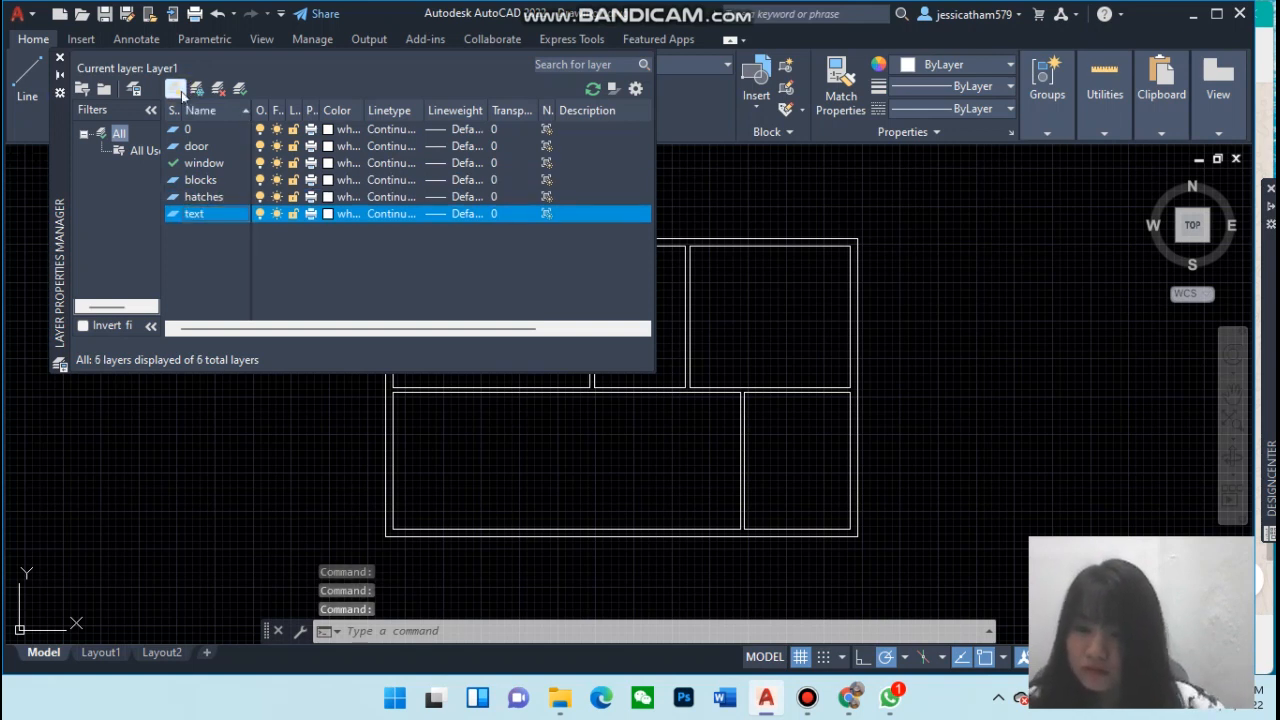
left_click(176, 90)
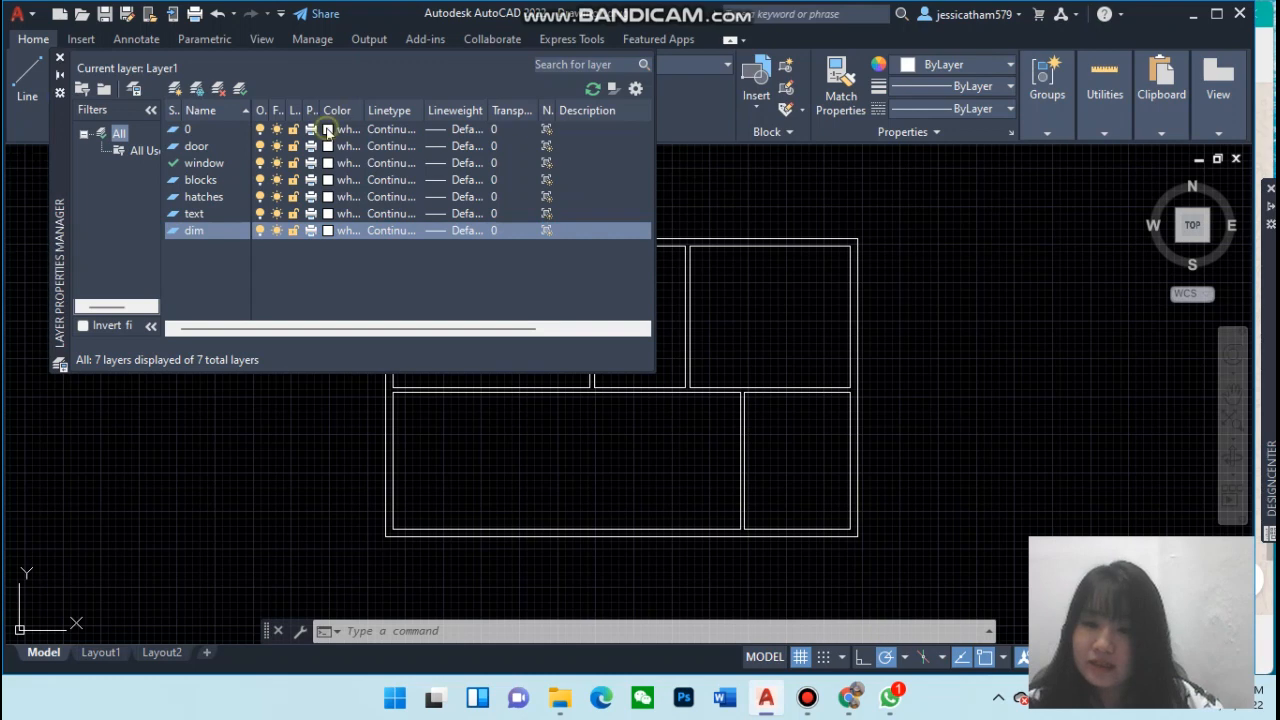
Set the door layer's colour to 200 and the window layer's colour to 30
left_click(329, 131)
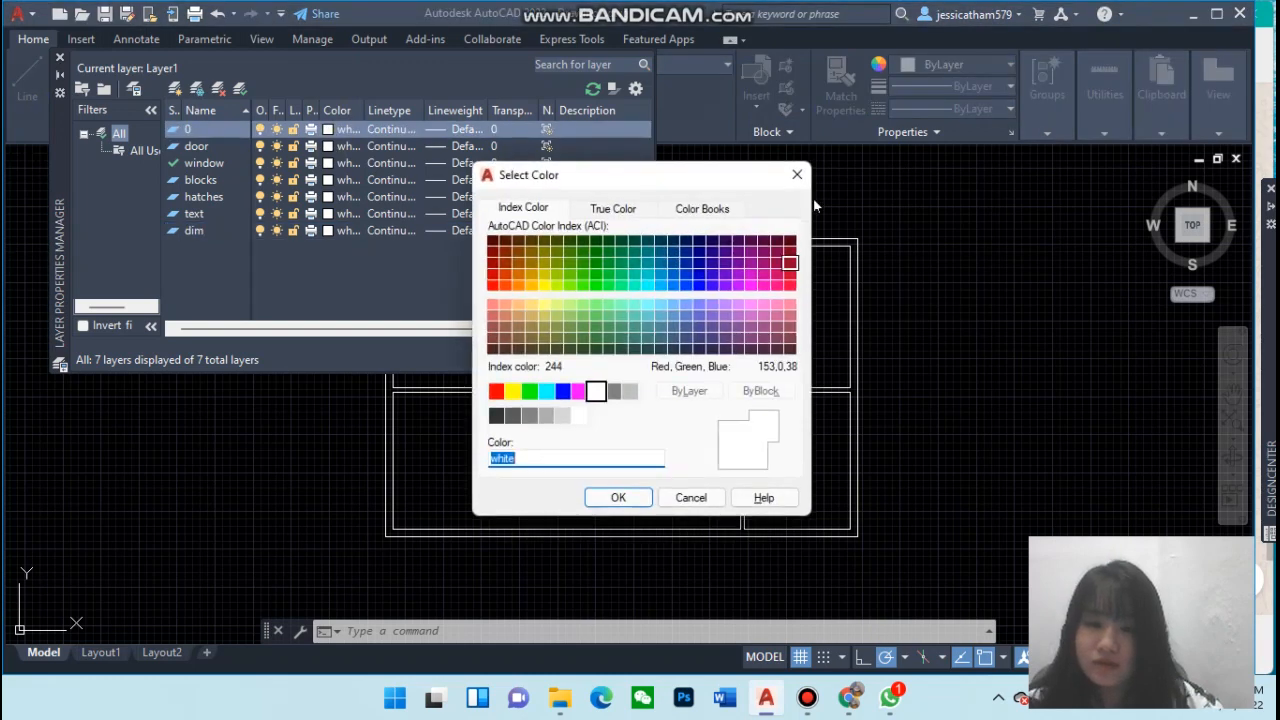
left_click(797, 175)
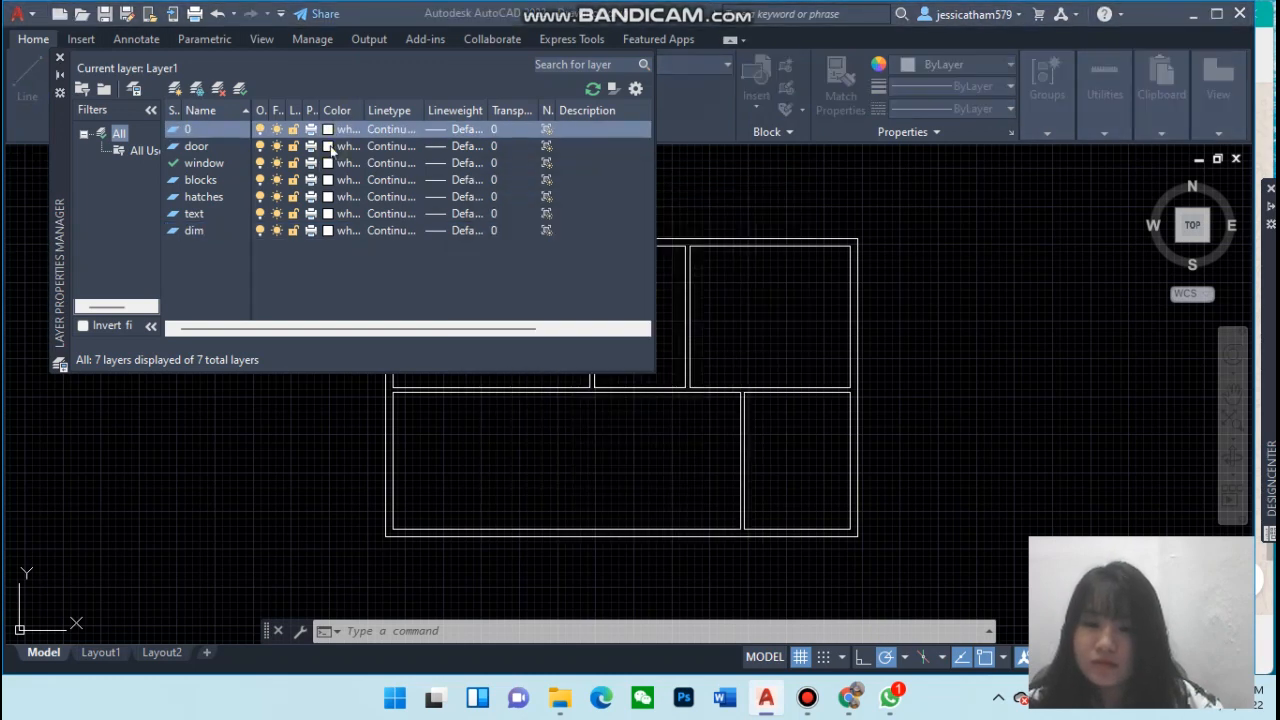
left_click(329, 147)
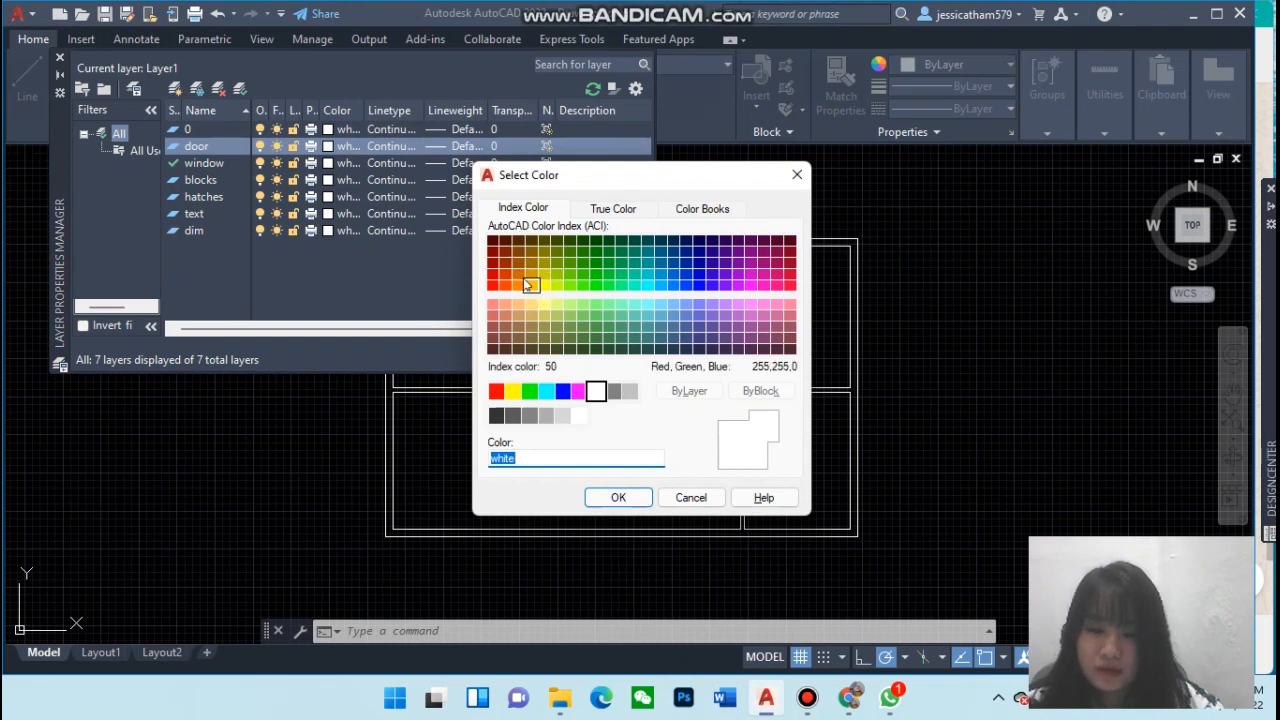
left_click(738, 287)
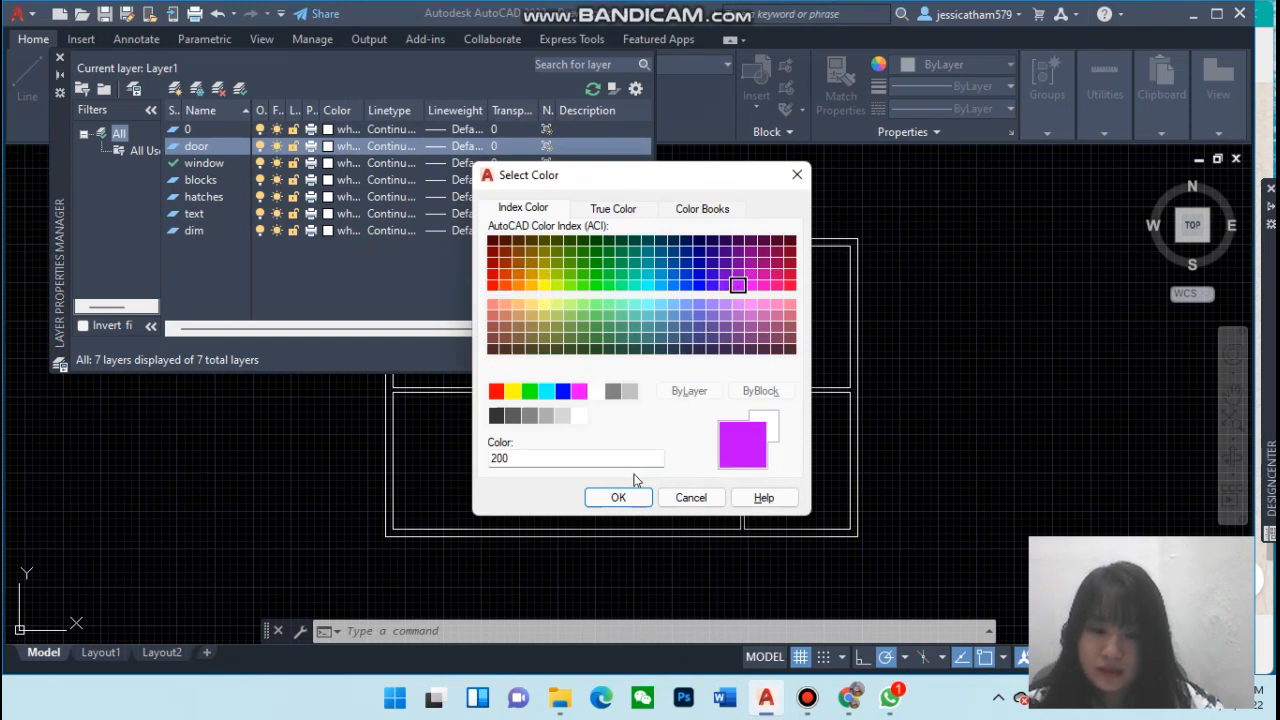
key("Return")
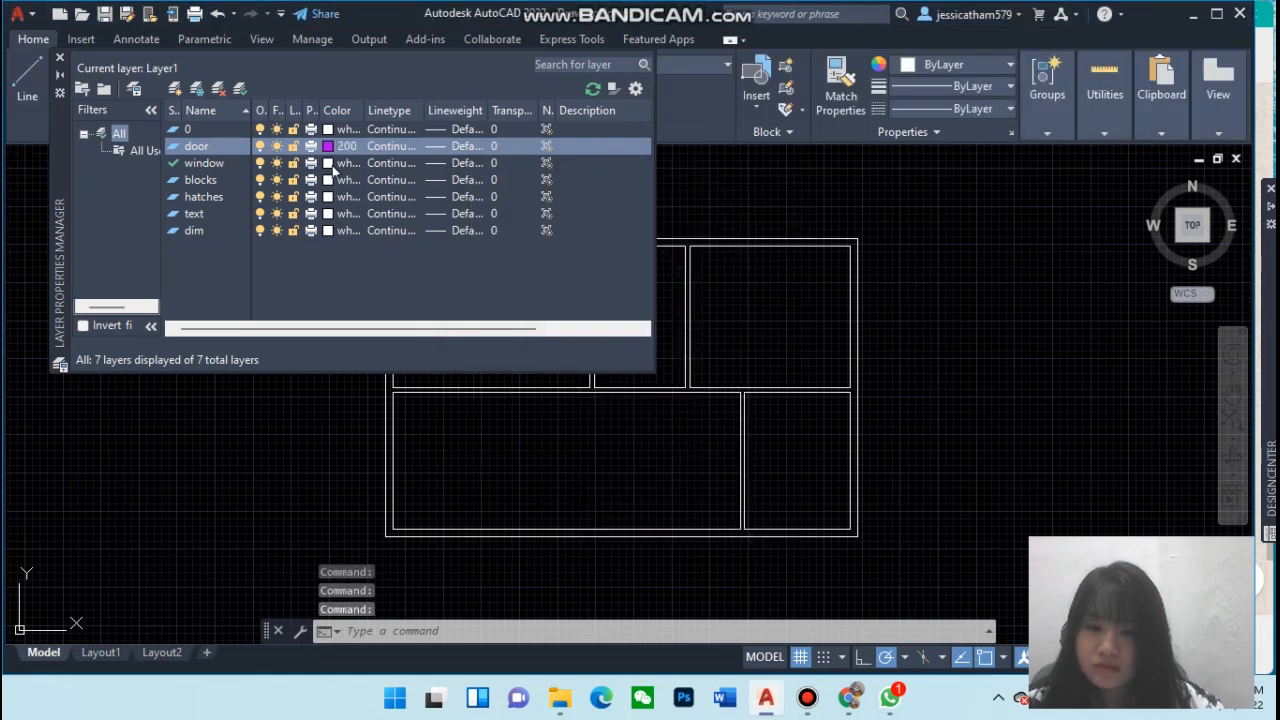
left_click(329, 165)
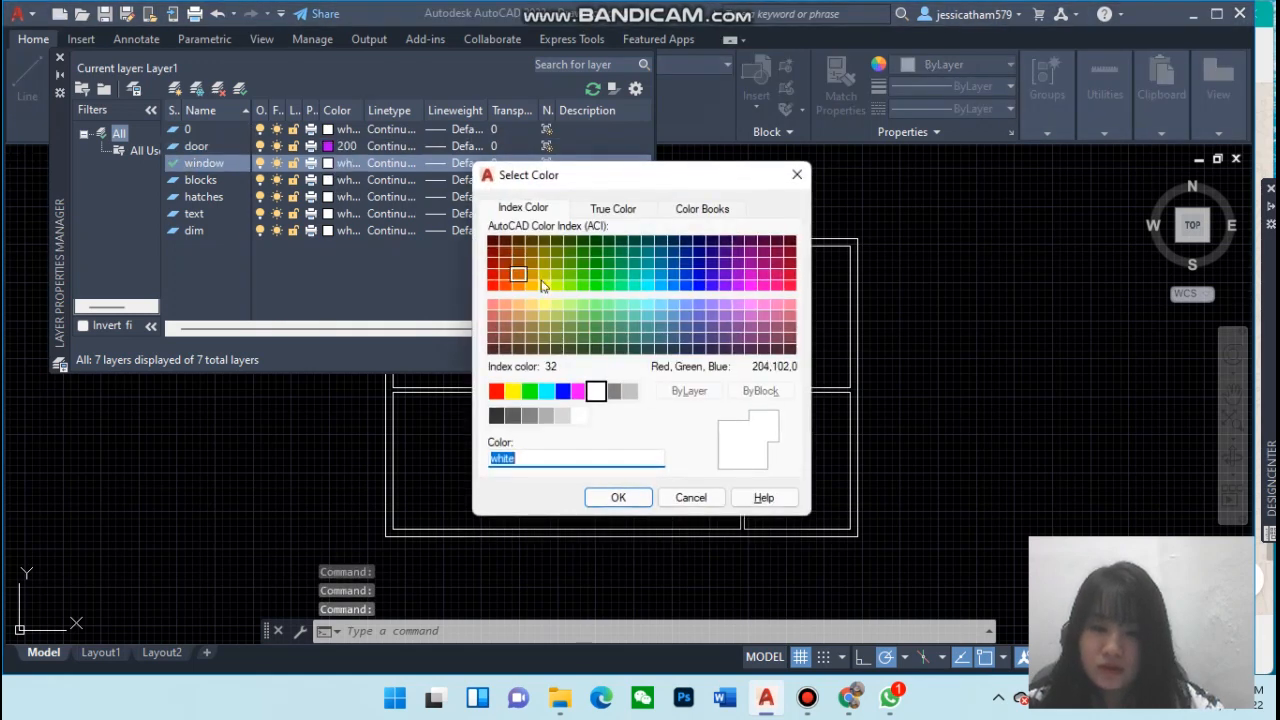
left_click(518, 285)
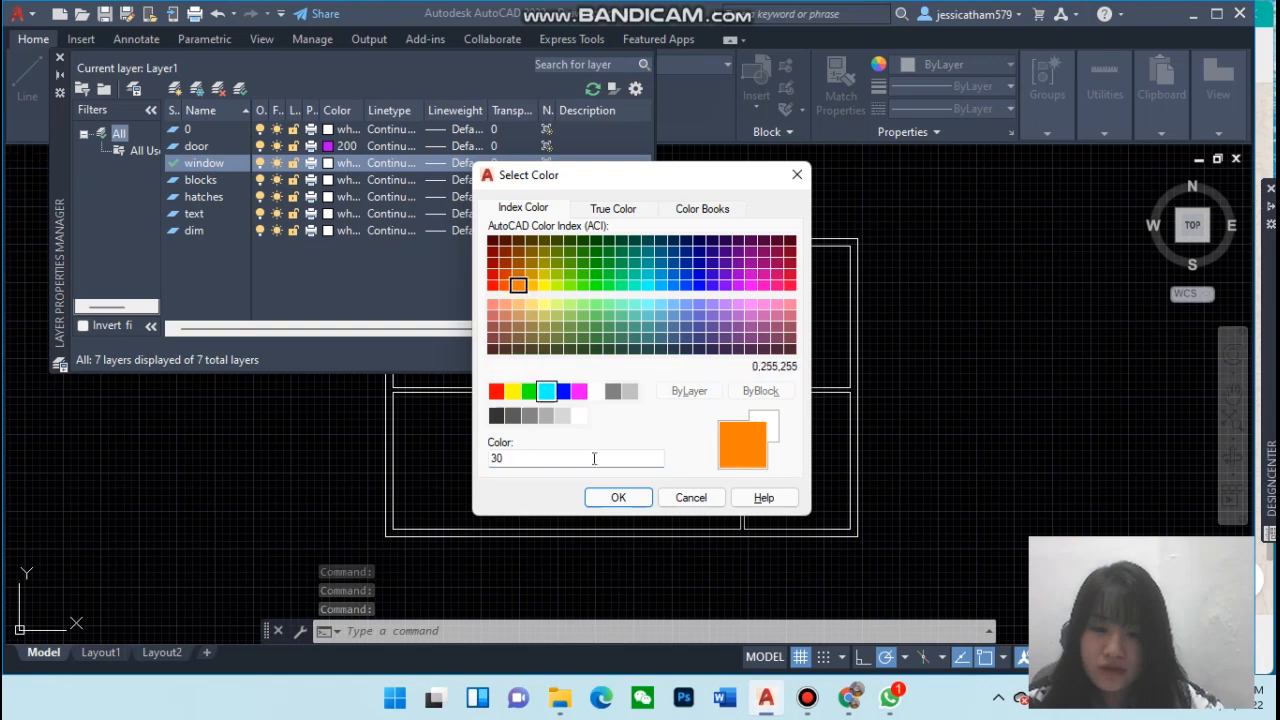
left_click(619, 499)
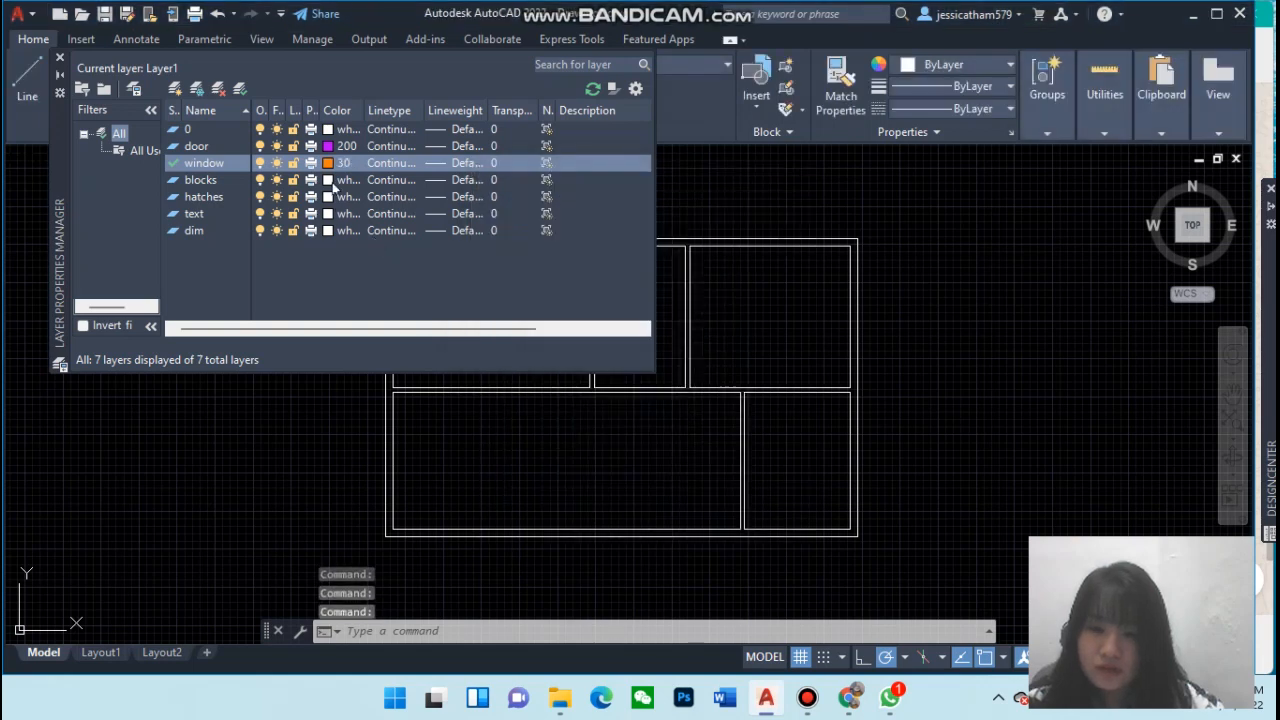
Set the blocks layer's colour to 50 and the hatches layer's colour to 34
left_click(328, 183)
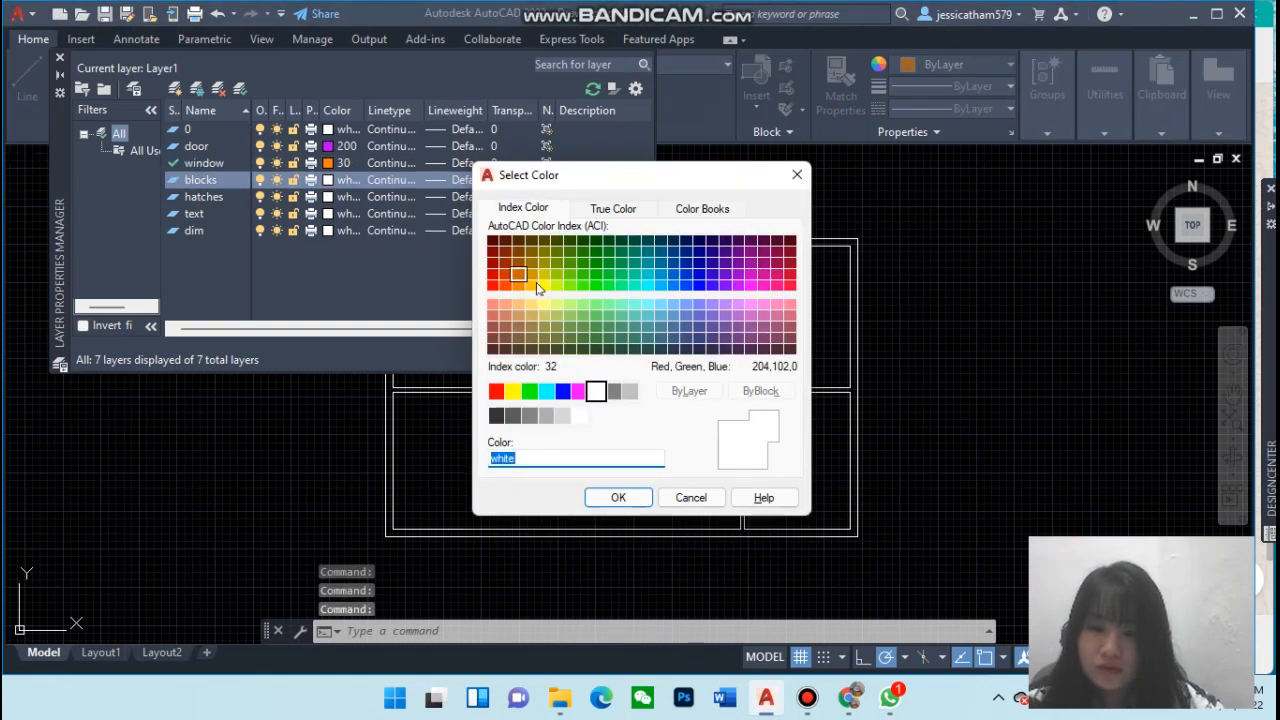
left_click(543, 285)
left_click(618, 497)
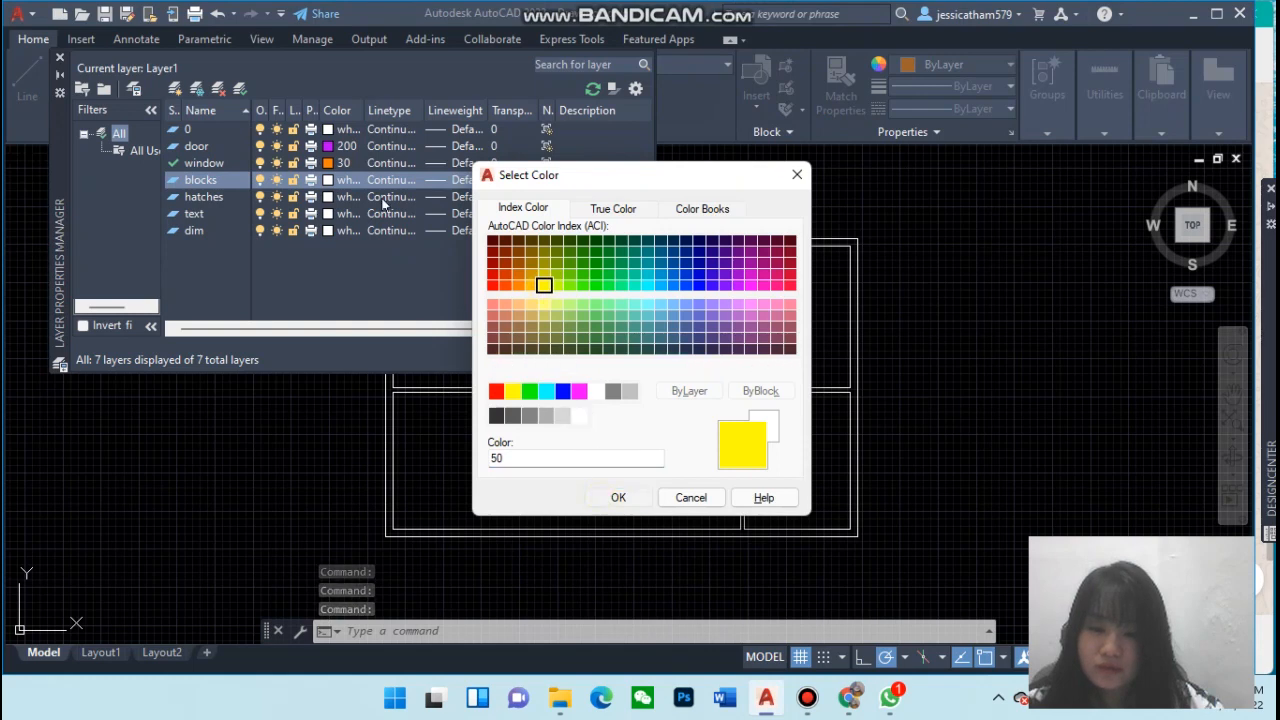
left_click(328, 197)
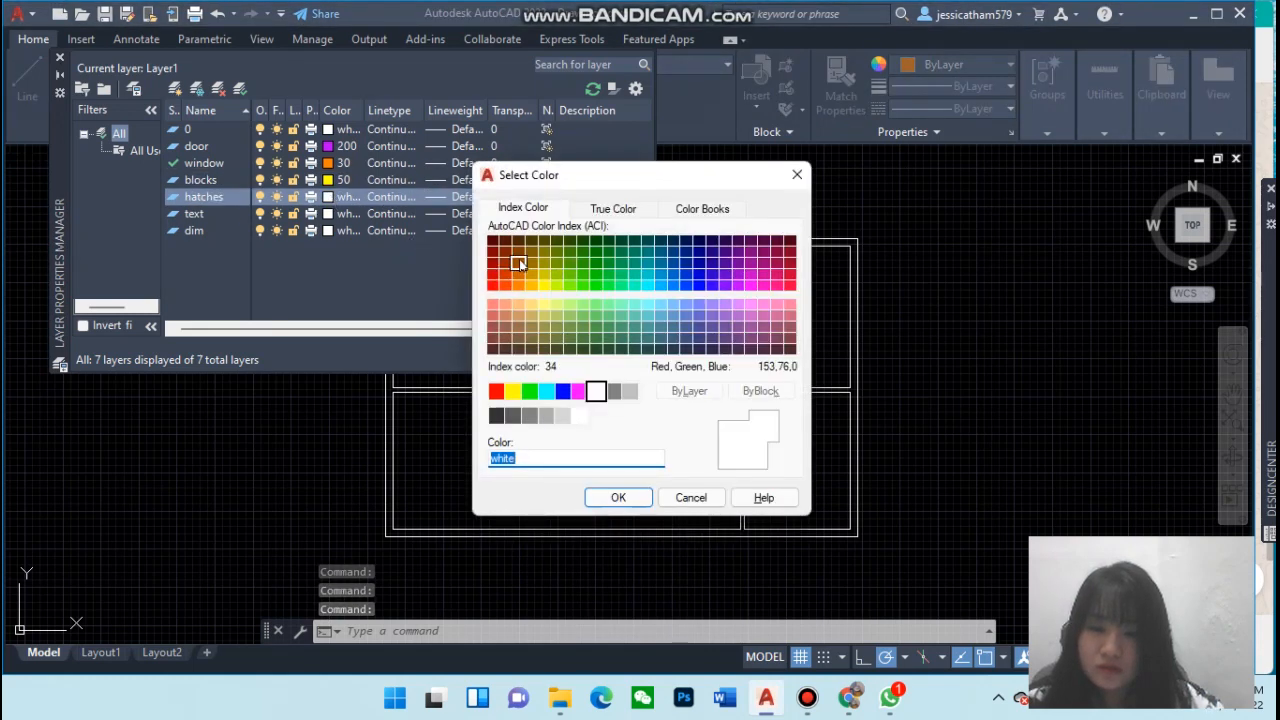
left_click(519, 263)
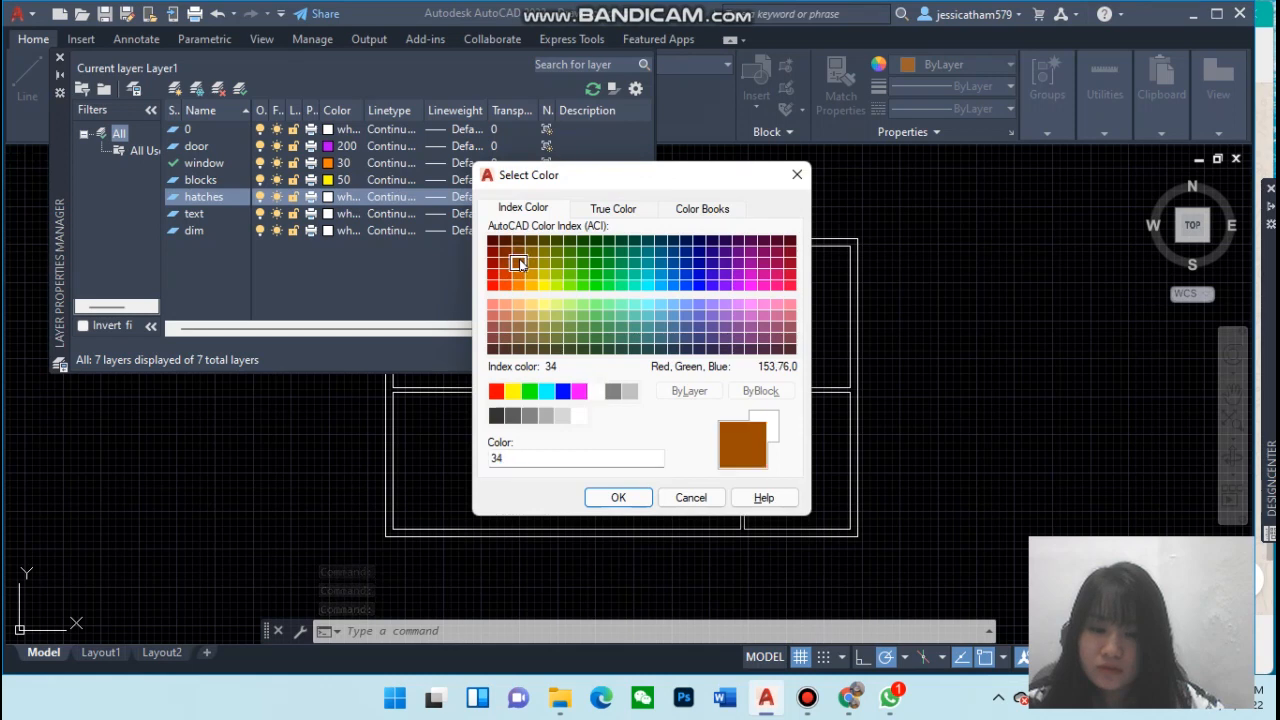
left_click(617, 497)
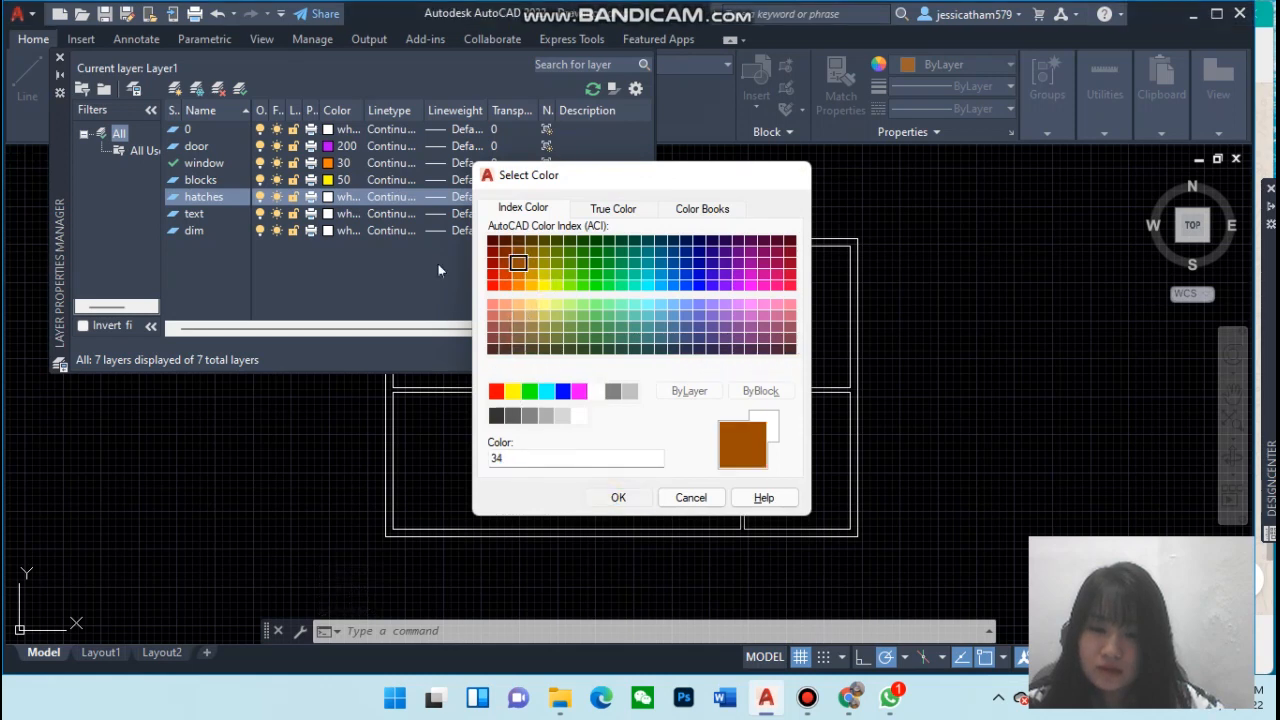
Set the text layer's colour to 130 and the dim layer's colour to 10
left_click(325, 214)
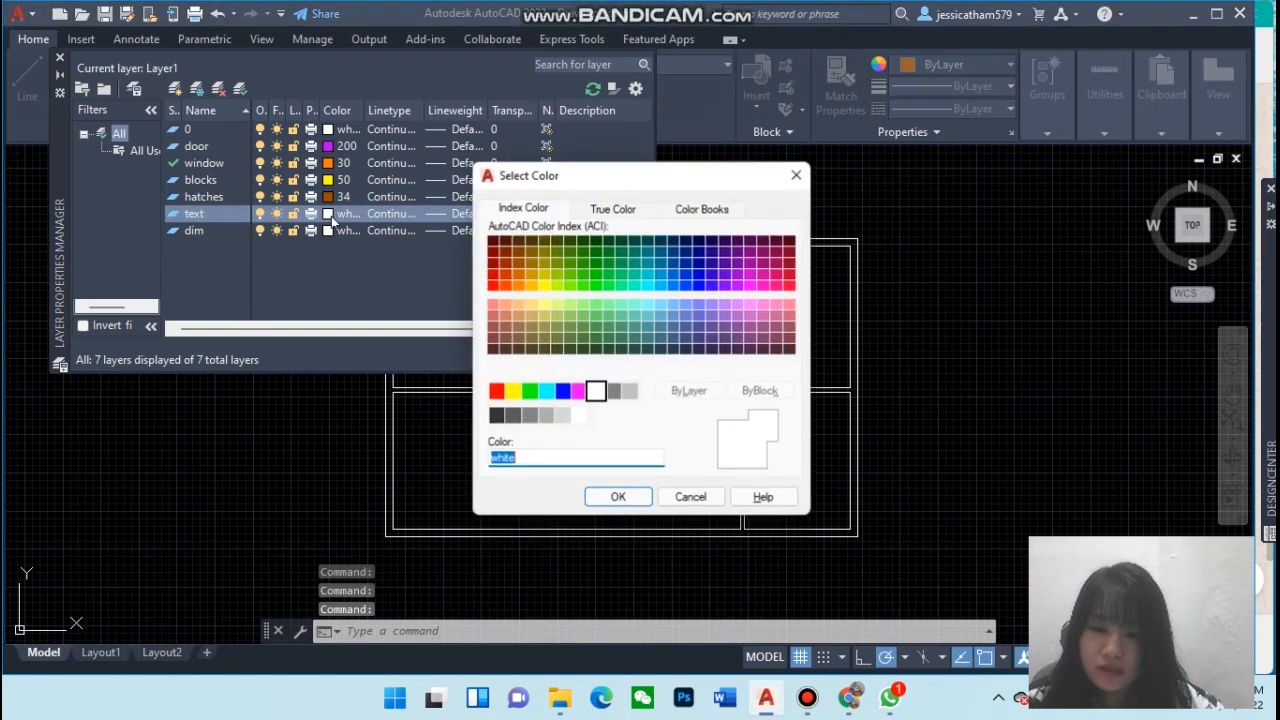
left_click(648, 287)
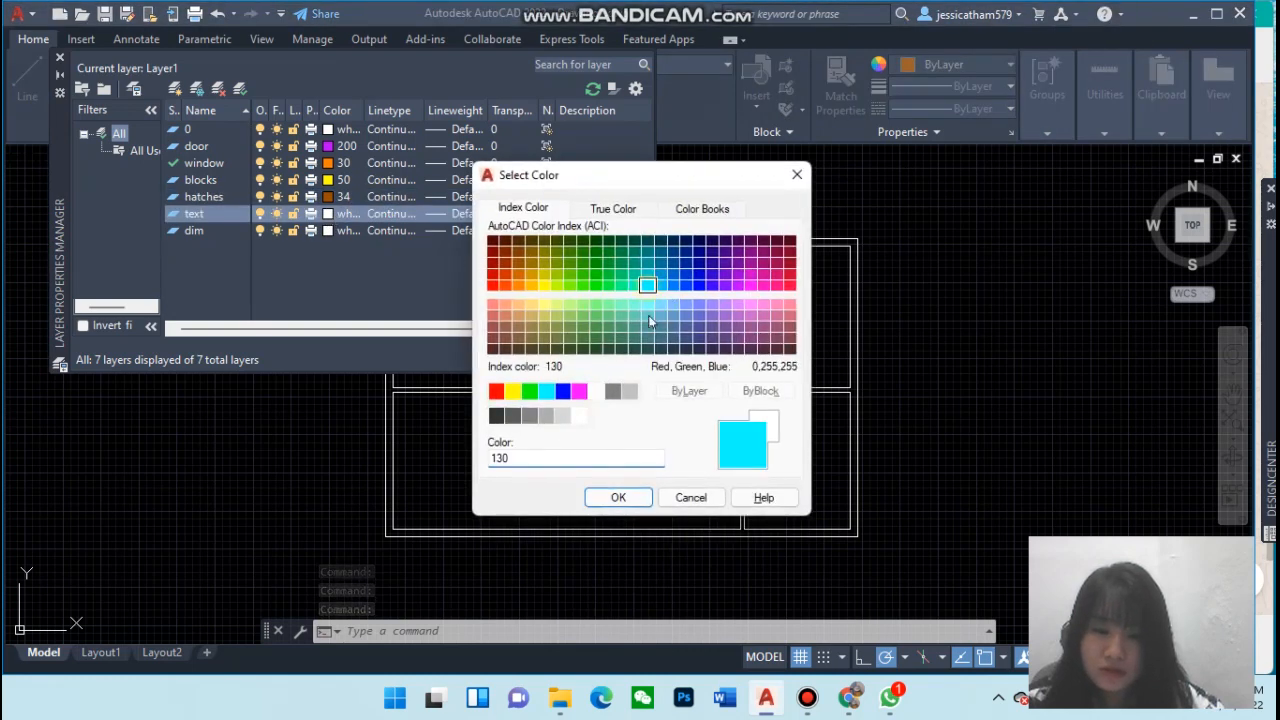
left_click(618, 497)
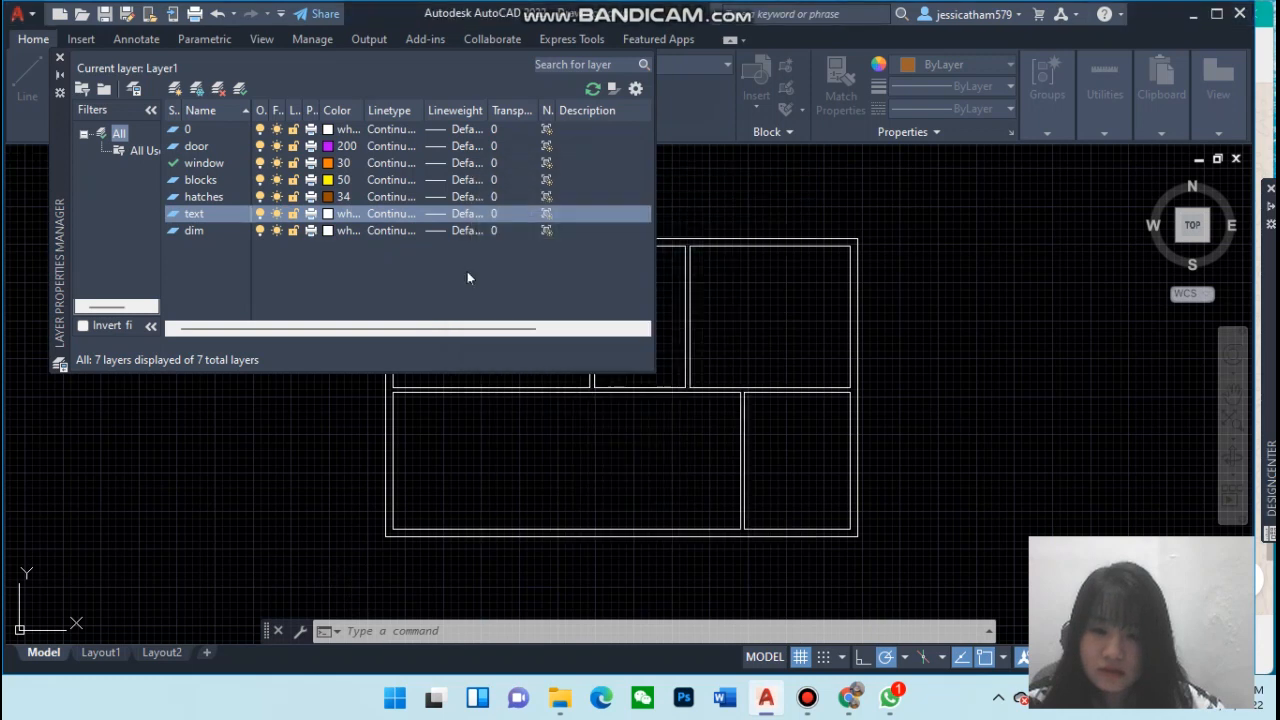
left_click(328, 231)
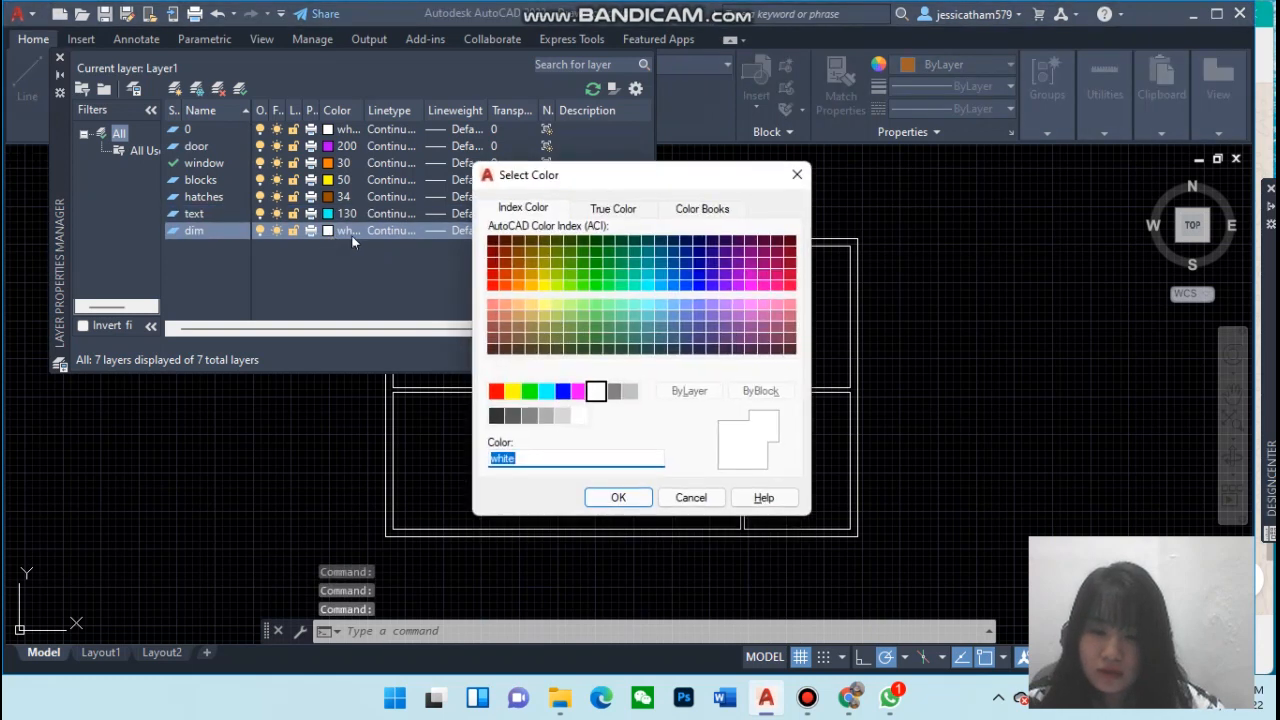
left_click(493, 286)
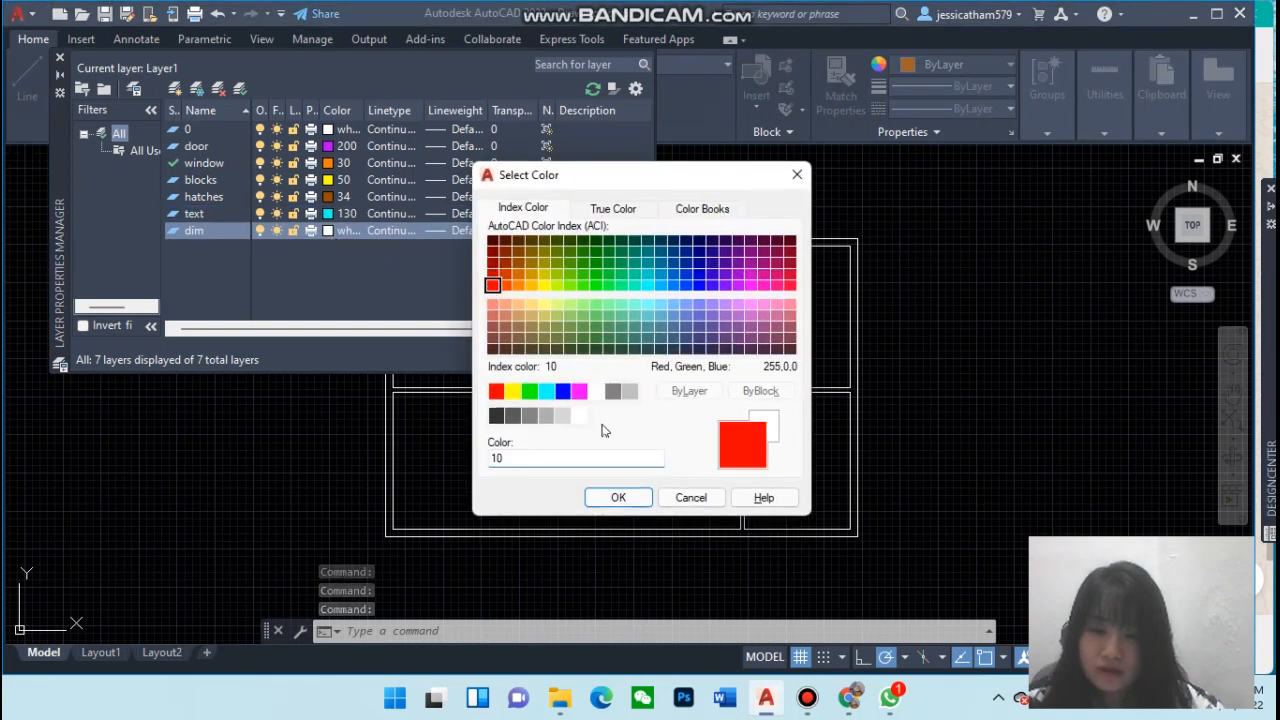
left_click(619, 497)
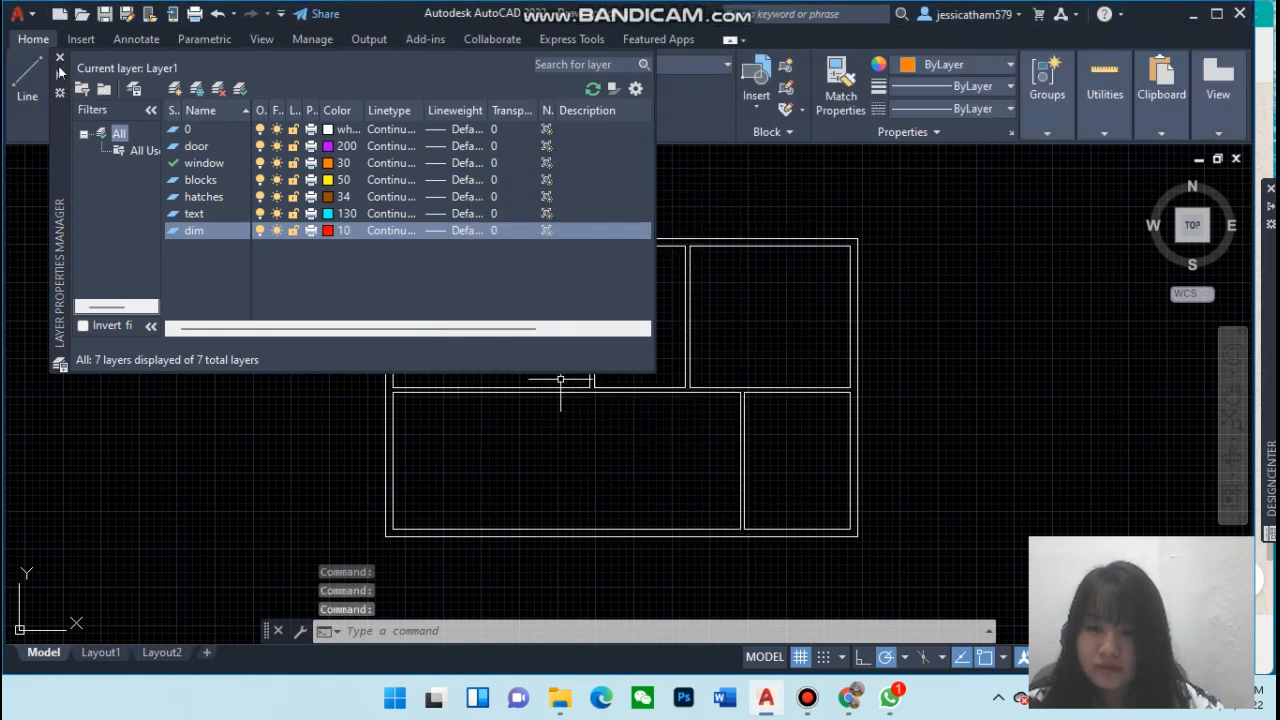
Close the layer manager and put the door block on the door layer
left_click(60, 76)
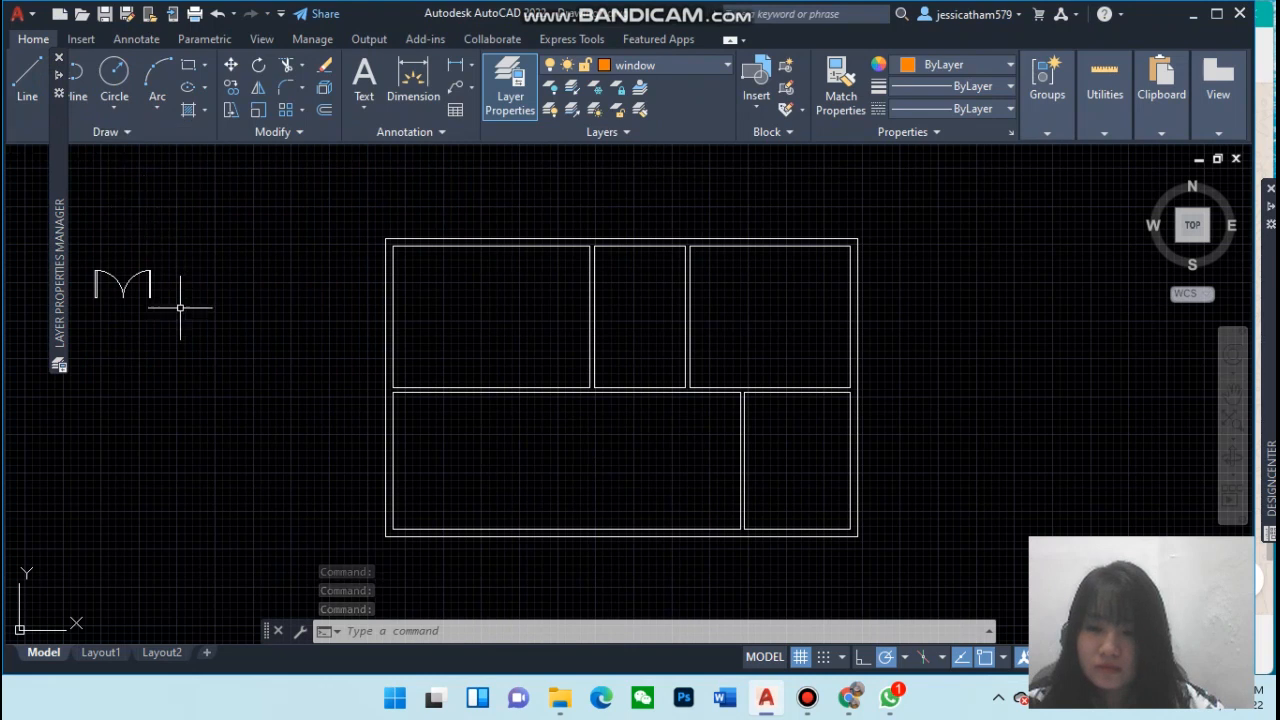
mouse_move(132, 284)
left_mouse_down()
mouse_move(103, 277)
mouse_move(117, 286)
left_mouse_up()
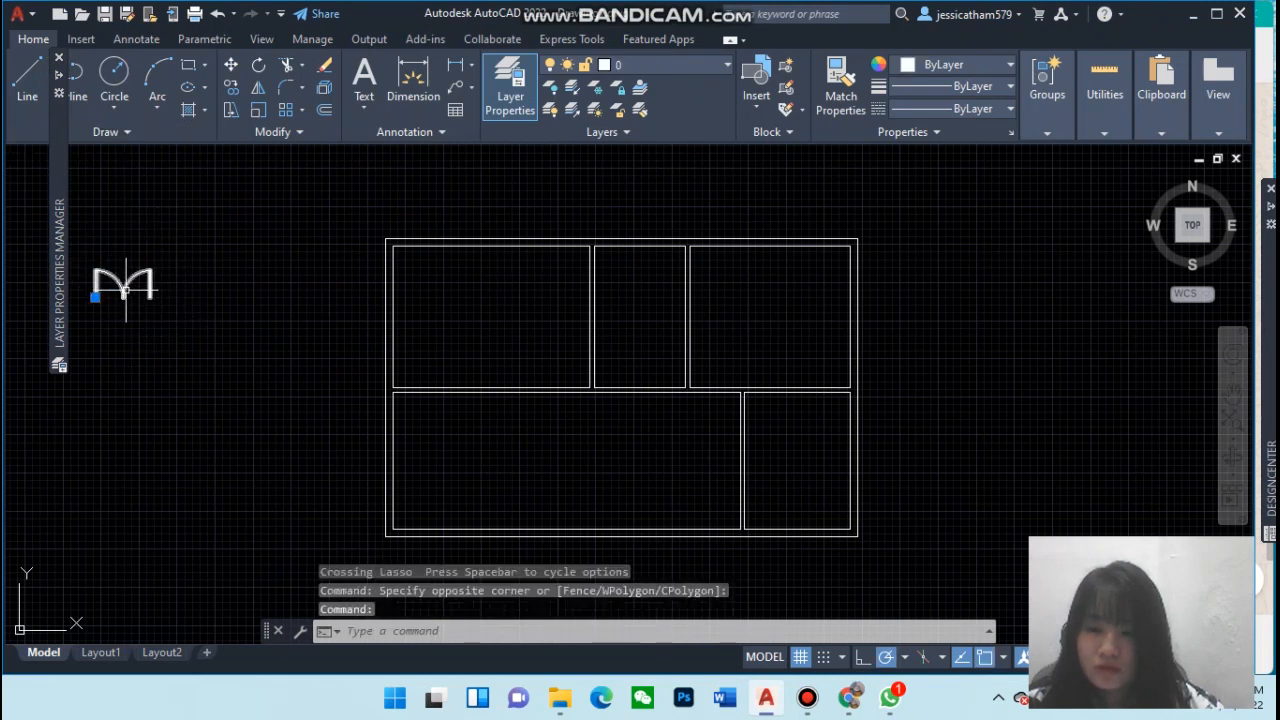
left_click(712, 68)
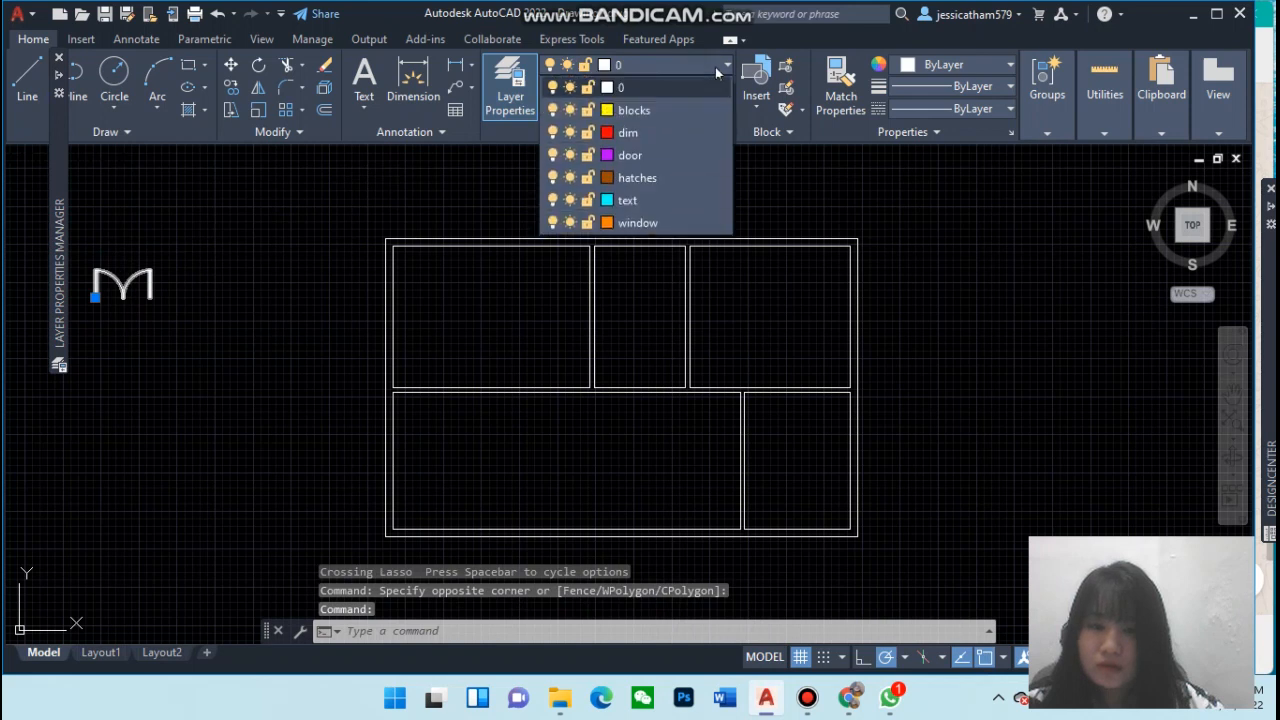
left_click(645, 155)
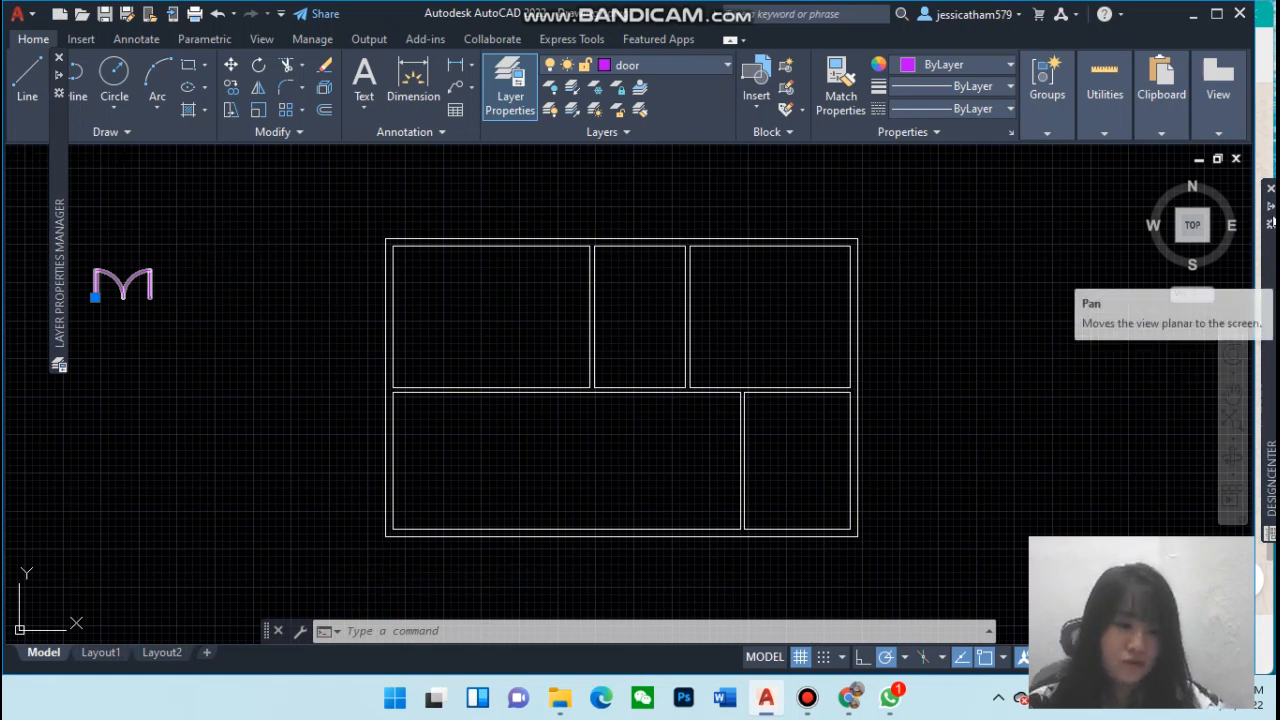
mouse_move(1270, 219)
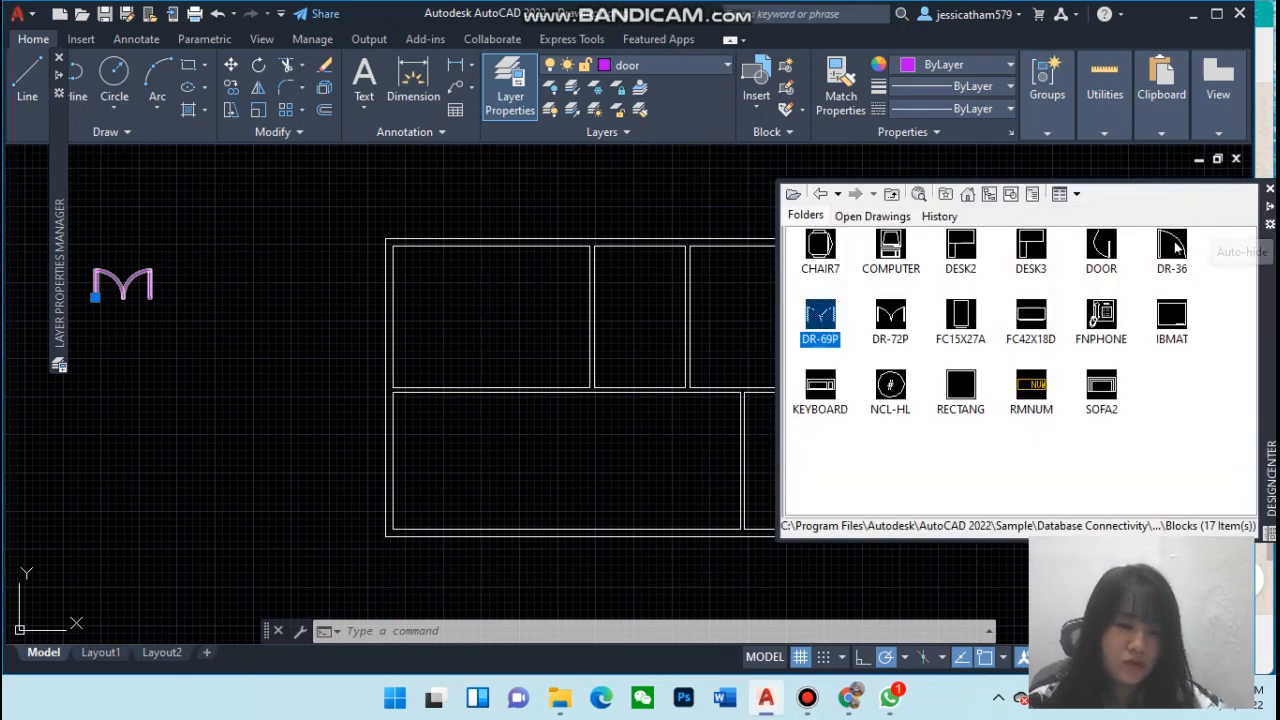
left_click(1174, 258)
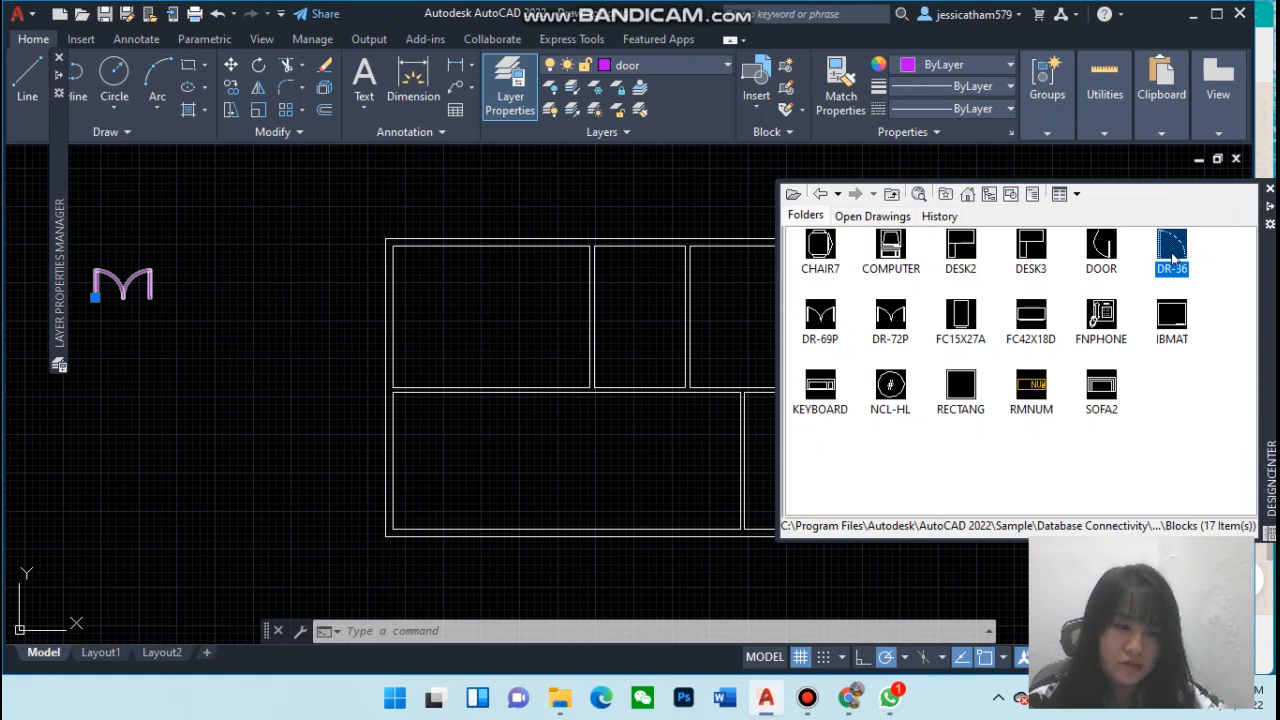
double_click(1173, 257)
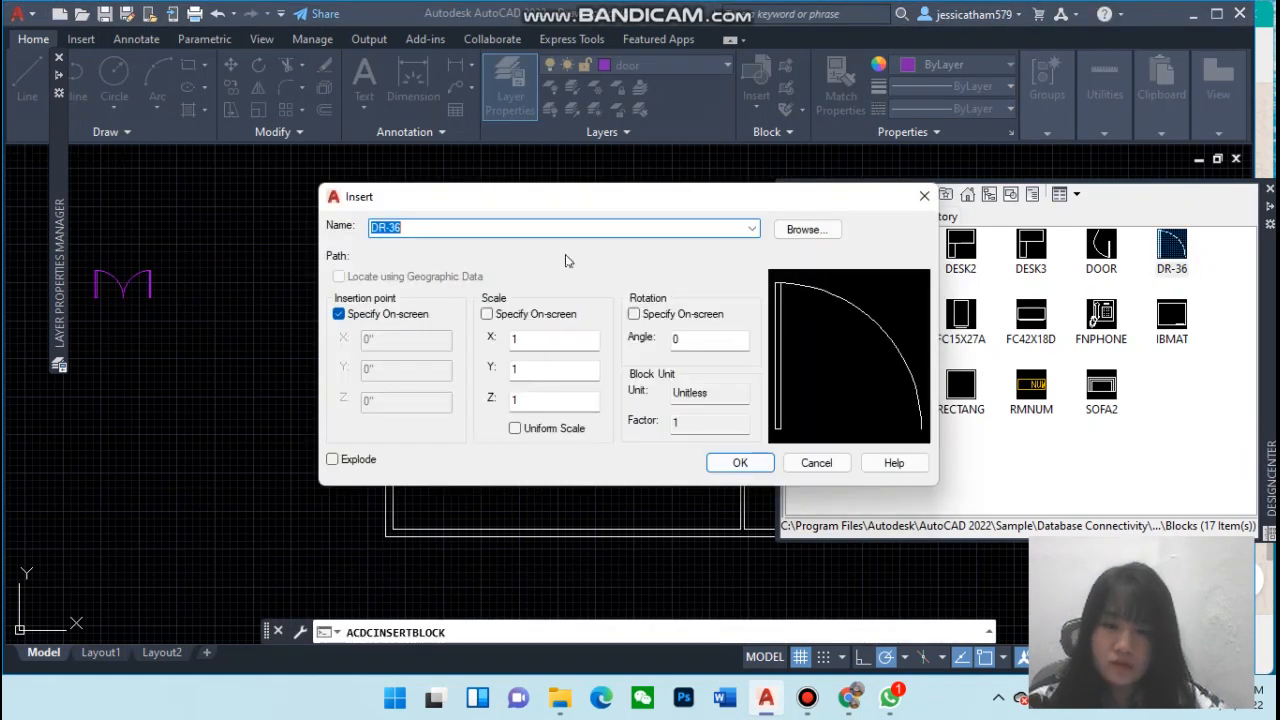
left_click(737, 464)
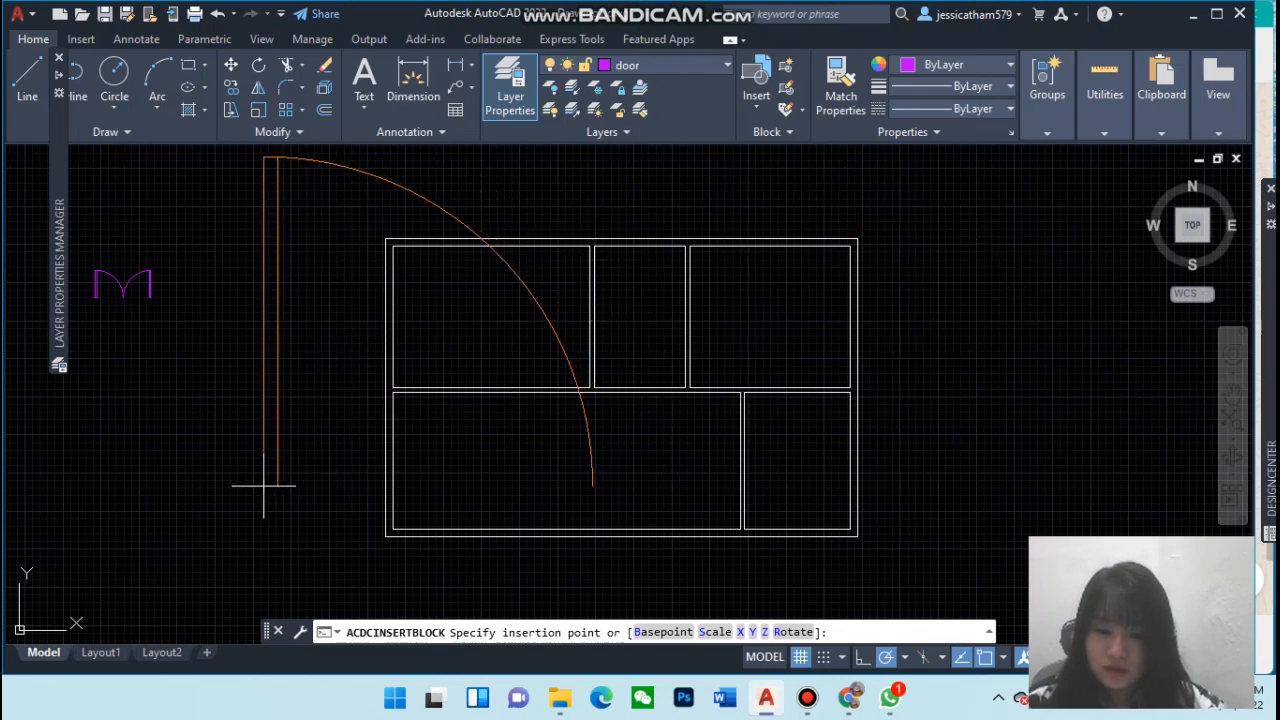
left_click(715, 632)
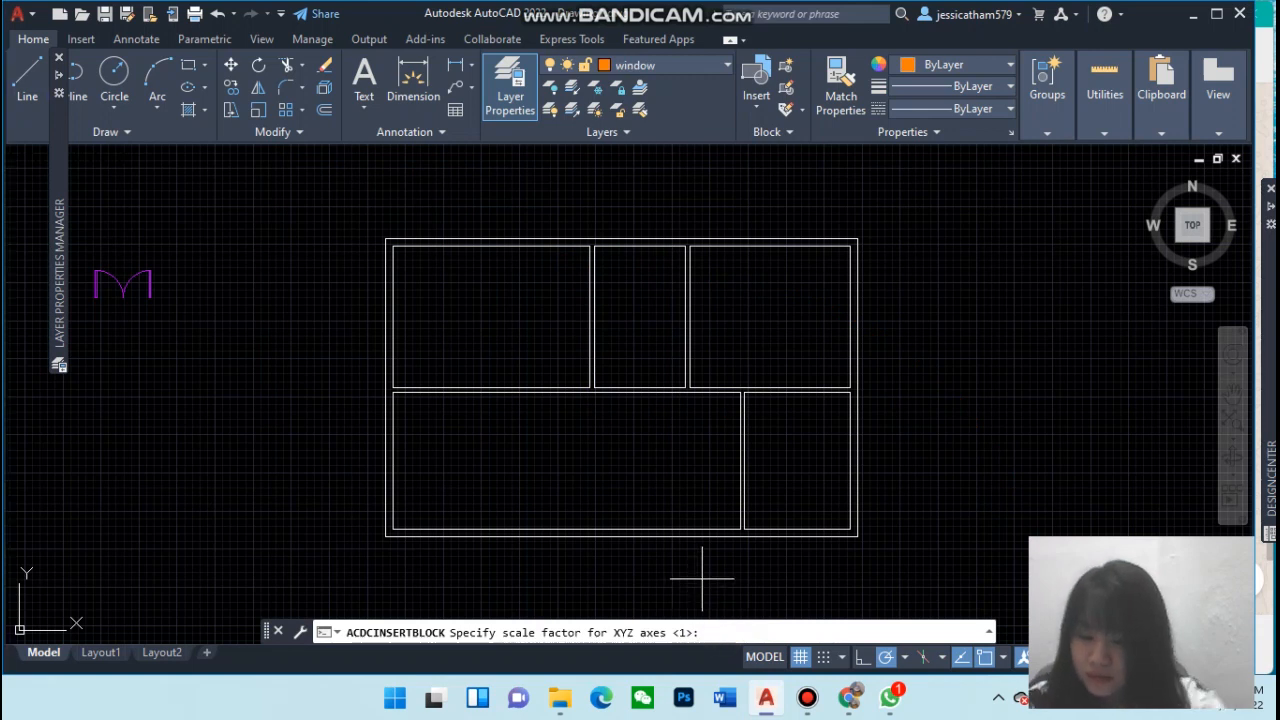
type("@3\"")
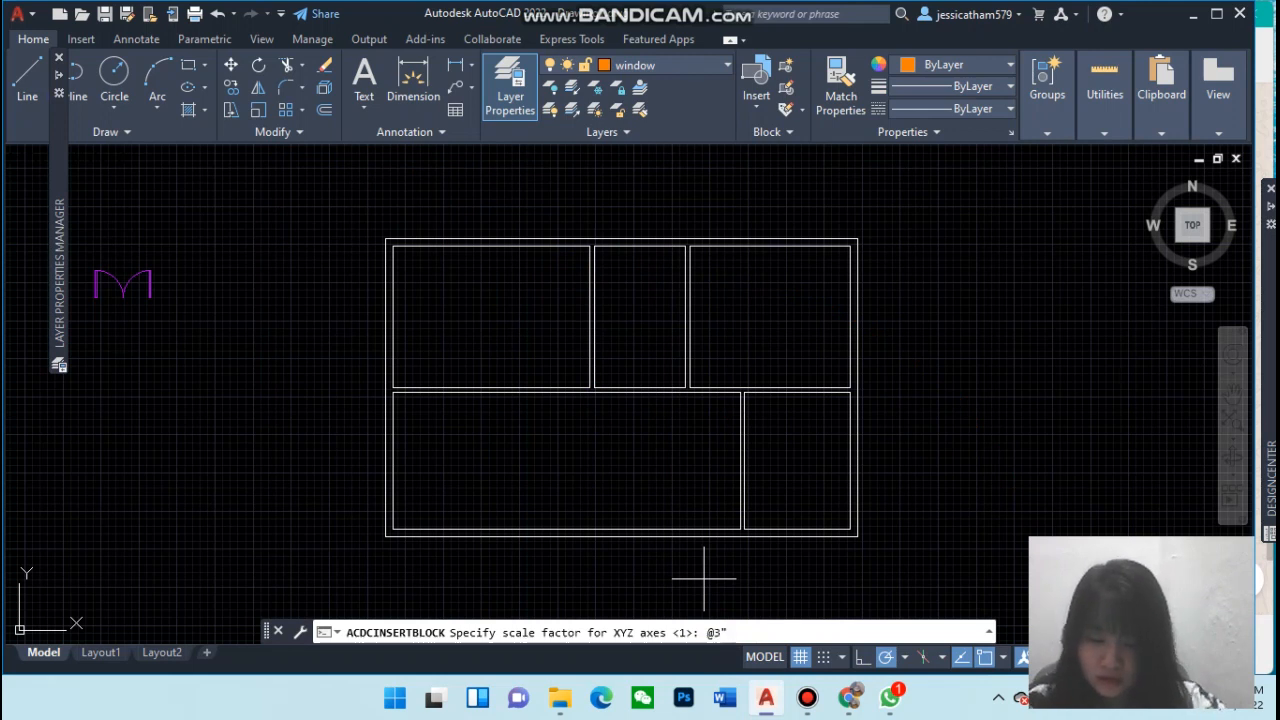
type(",")
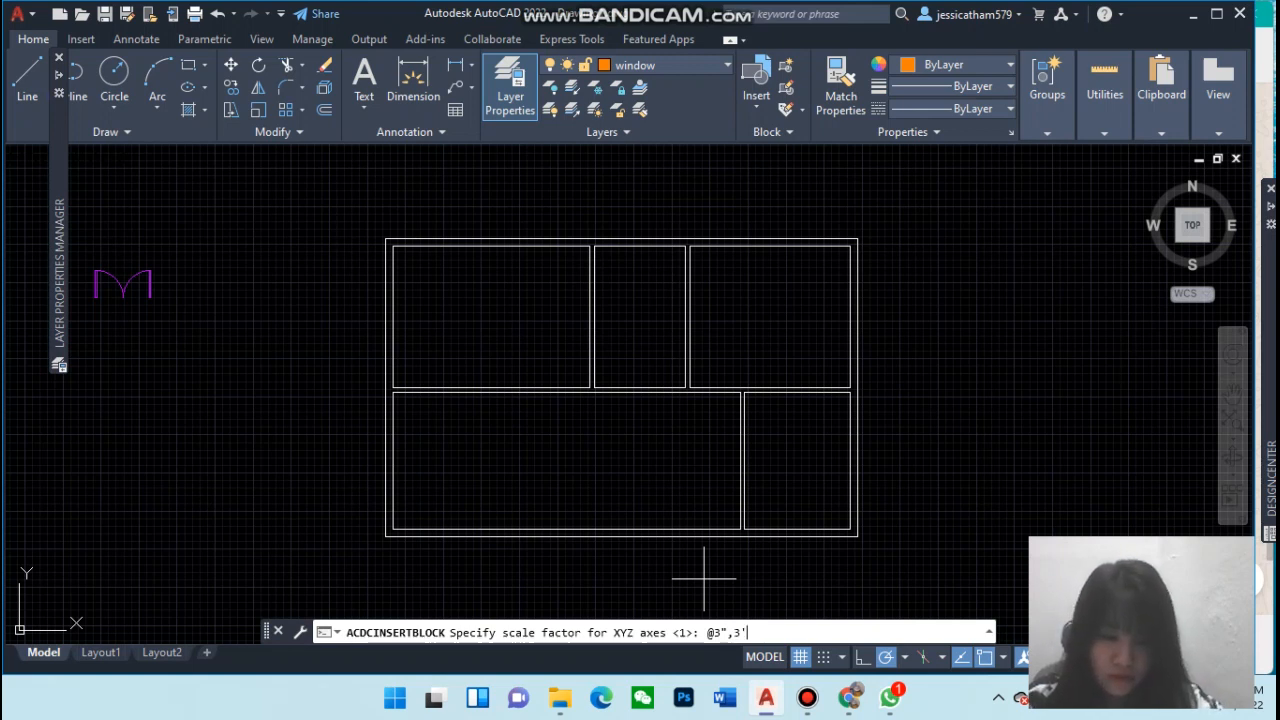
type("3'")
key("Return")
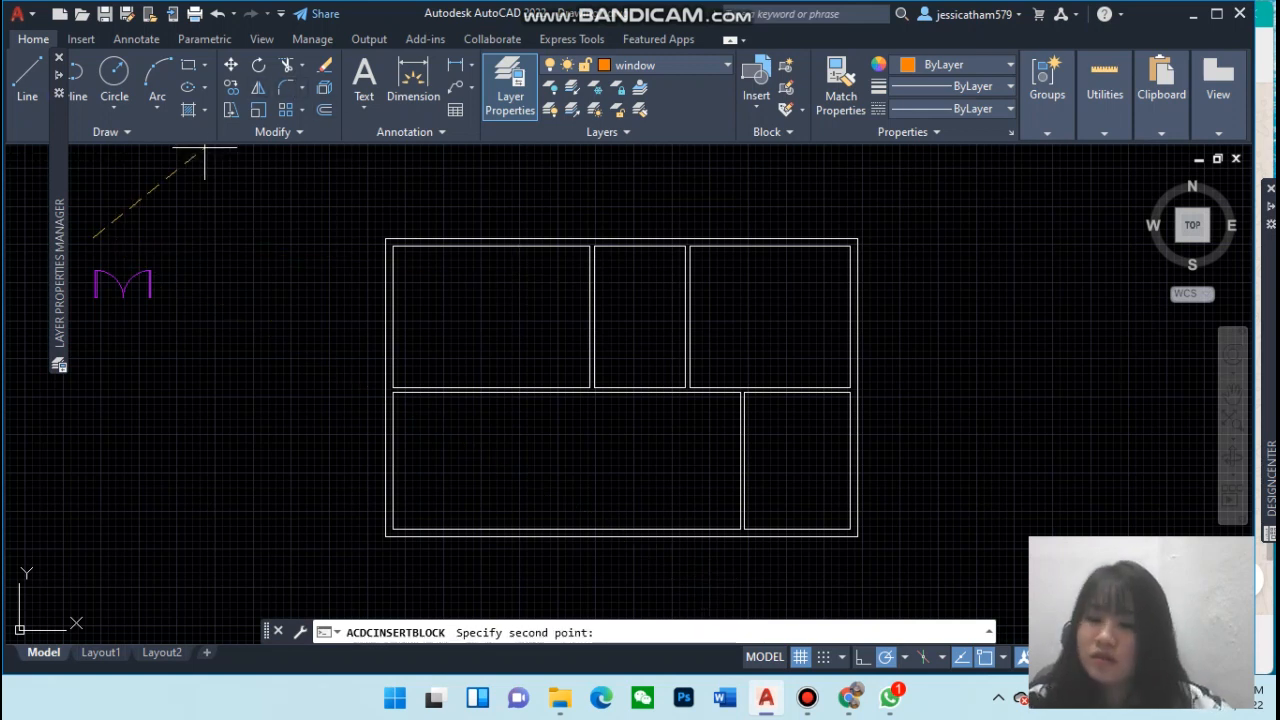
left_click(114, 222)
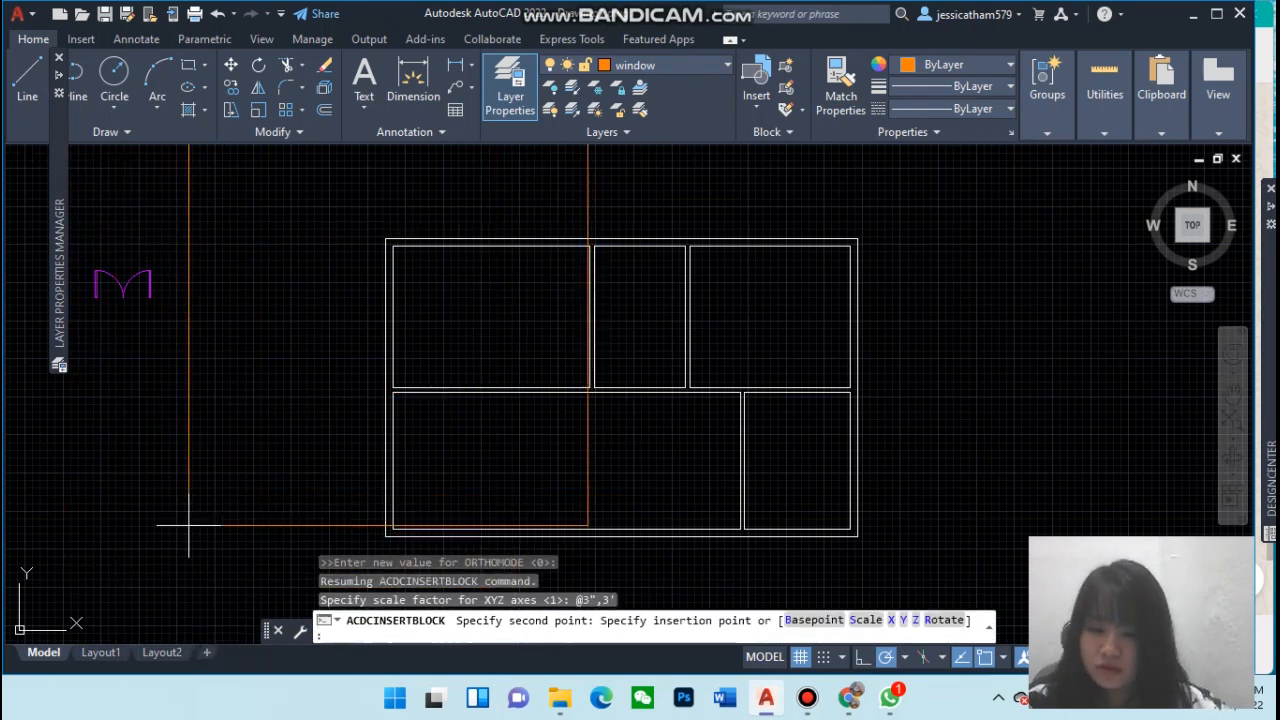
key("Escape")
Insert the DR-36 door block from DesignCenter to the left of the floor plan
scroll(277, 378, "down", 2)
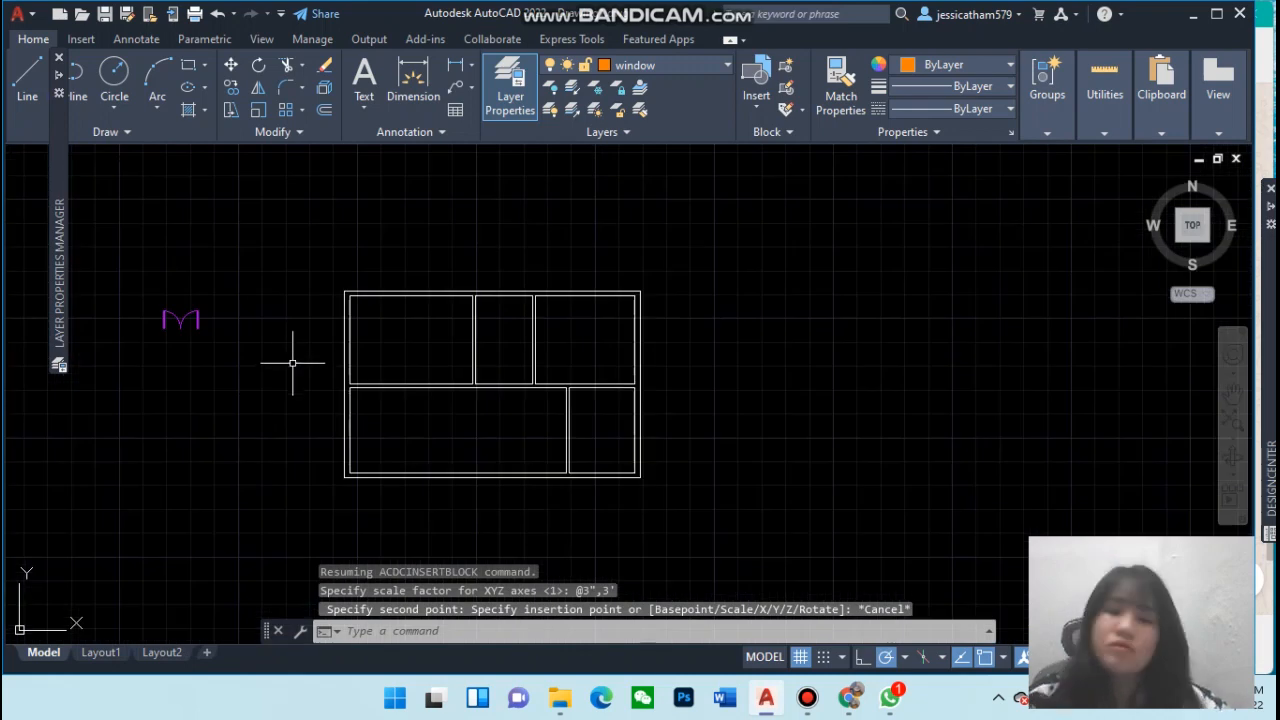
scroll(291, 358, "down", 2)
scroll(291, 360, "up", 4)
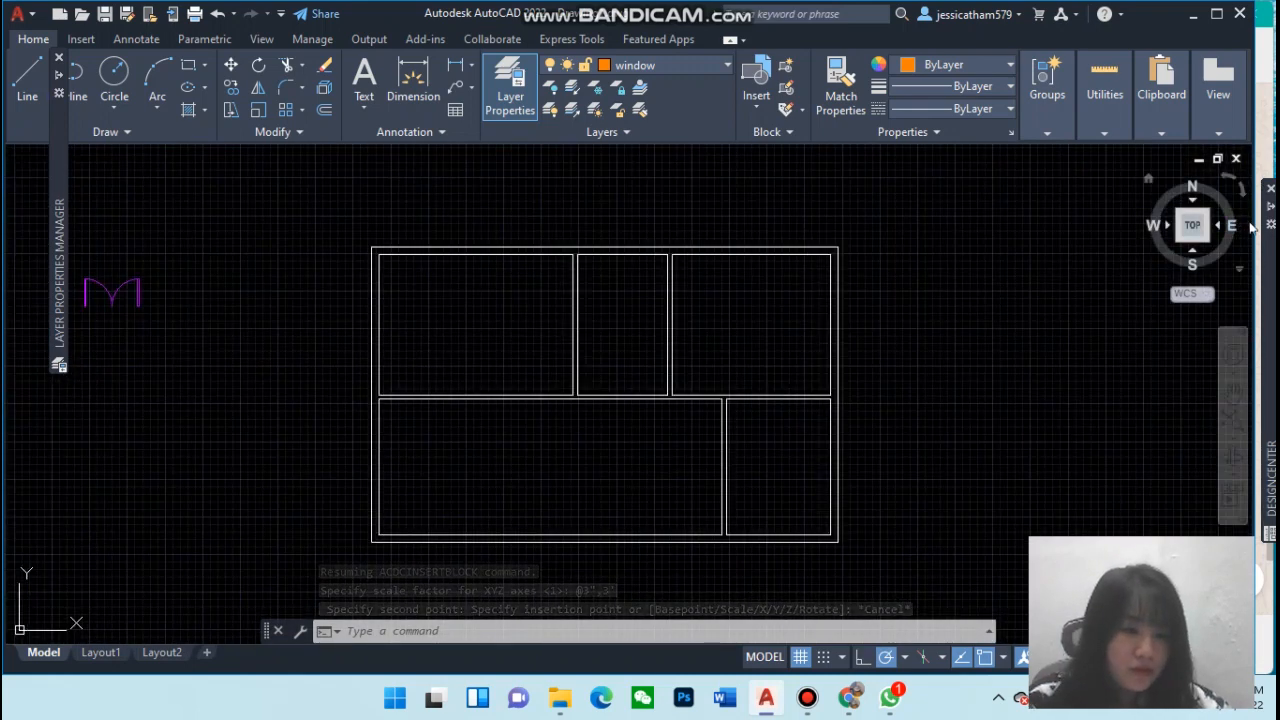
mouse_move(1270, 217)
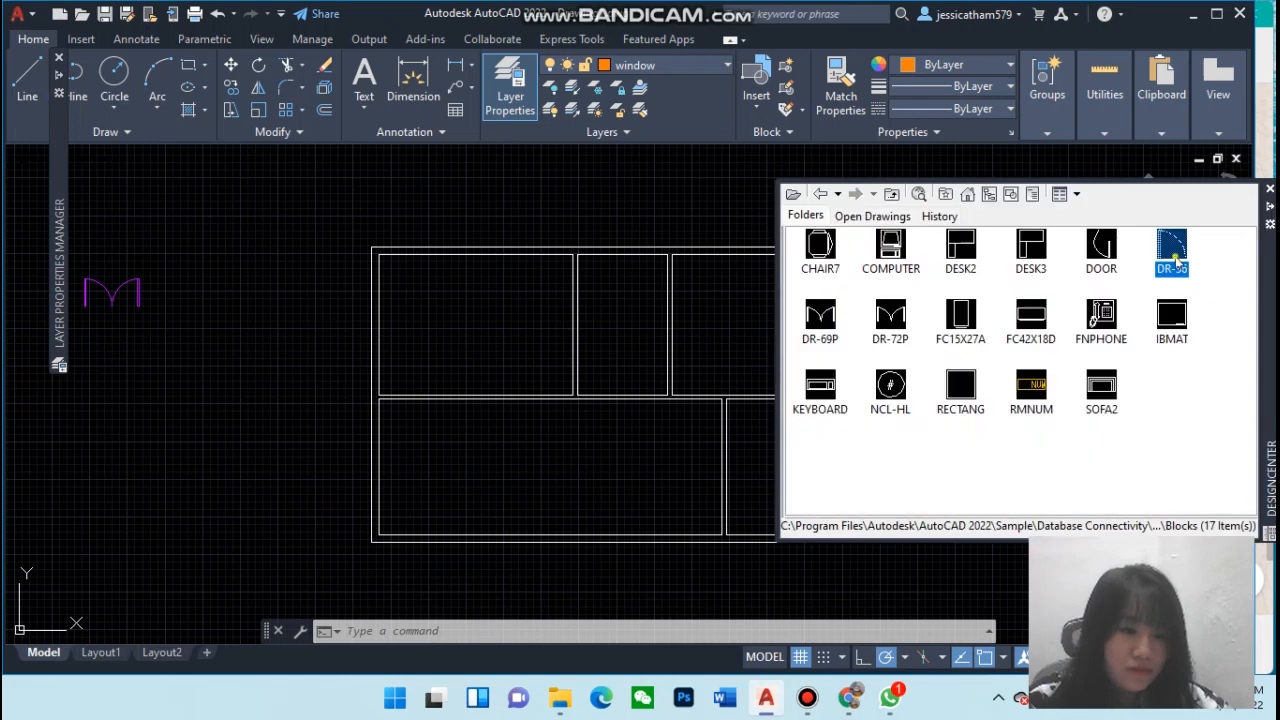
double_click(1172, 252)
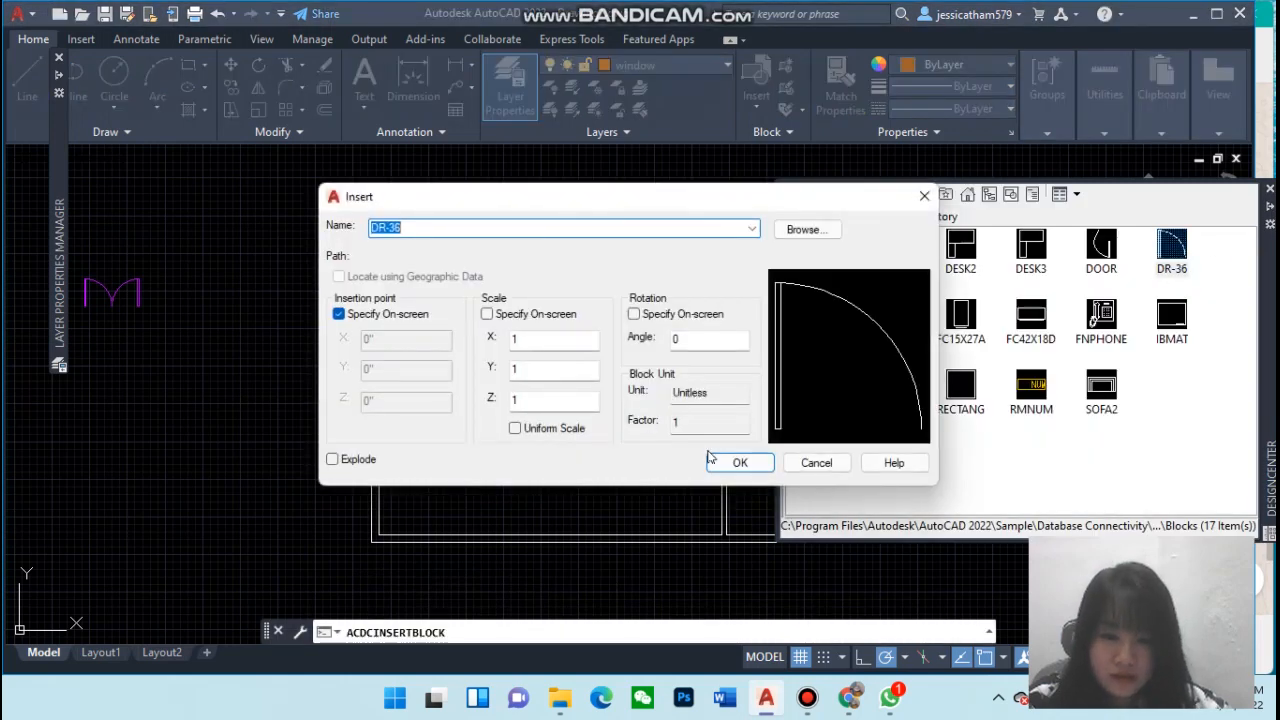
left_click(710, 460)
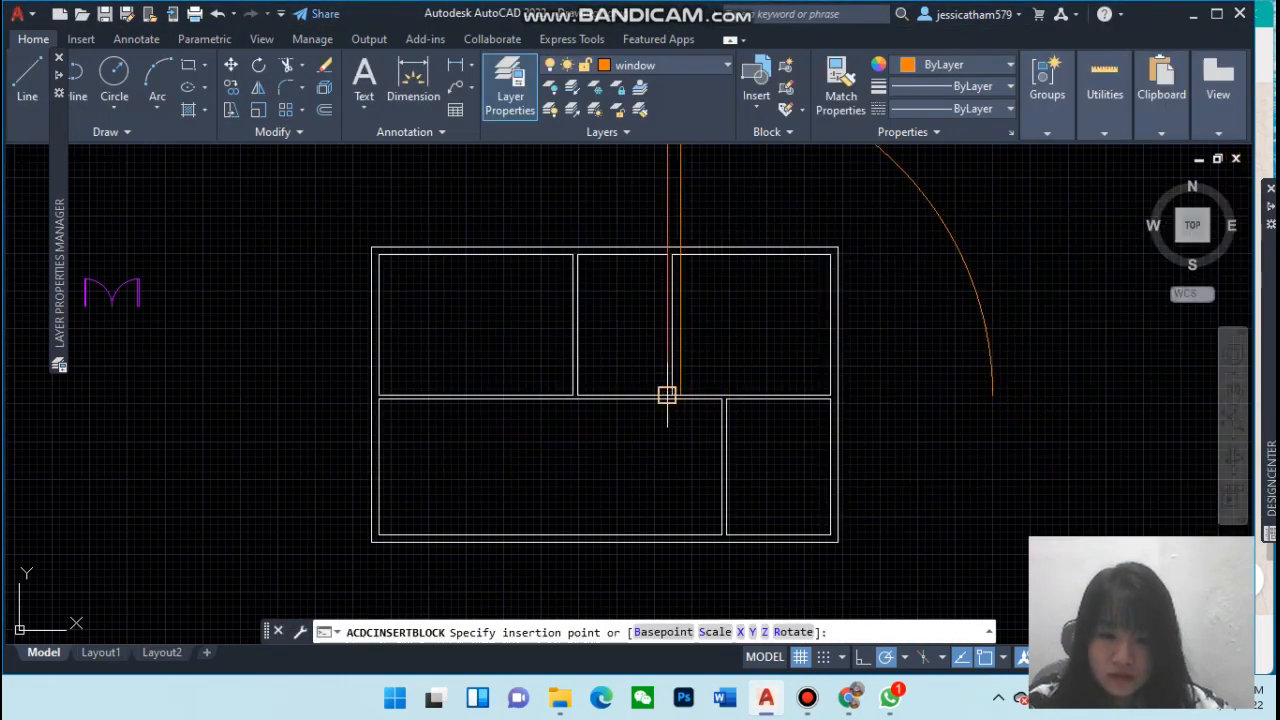
left_click(157, 463)
key("Return")
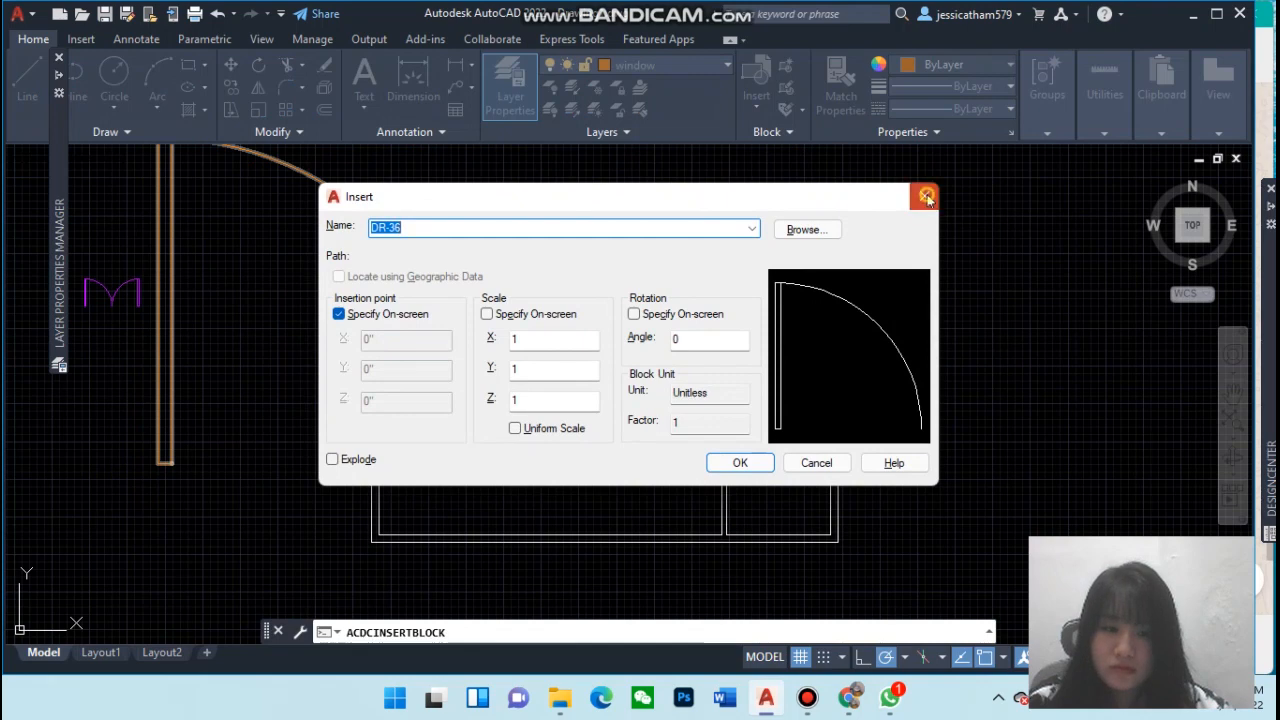
left_click(924, 196)
Scale the inserted DR-36 door block down about its hinge corner
left_click(163, 463)
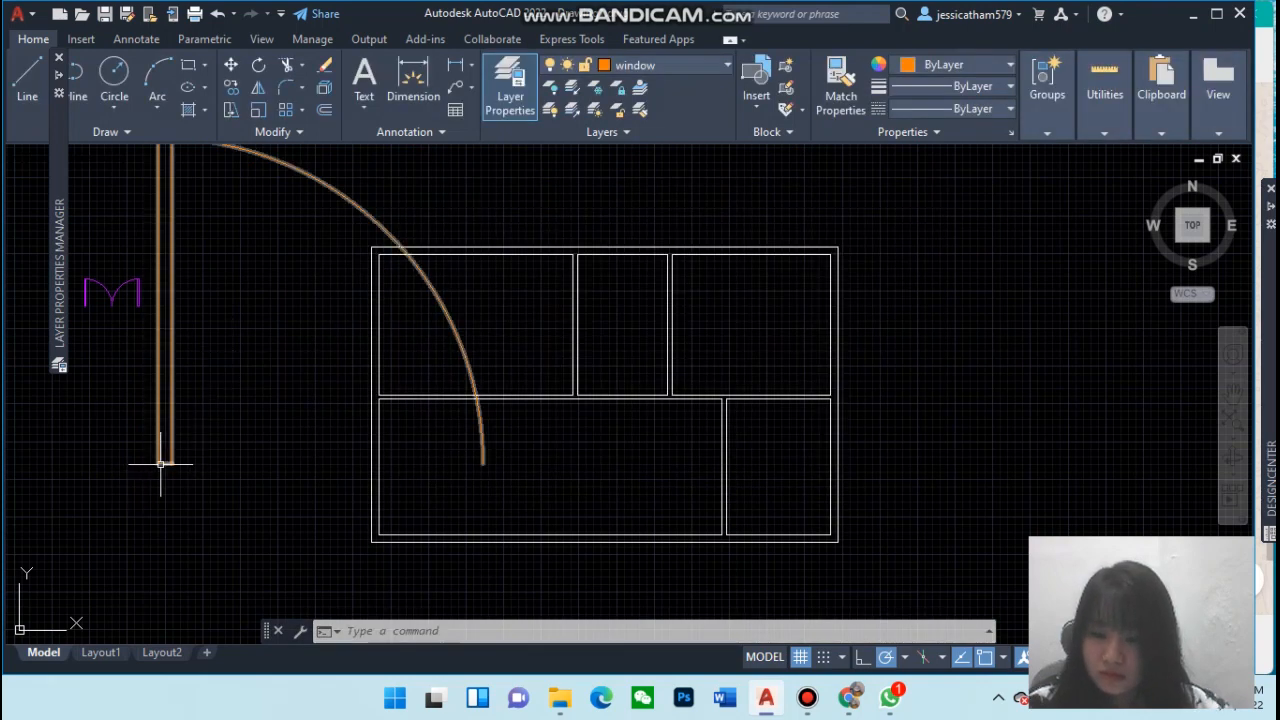
type("scale")
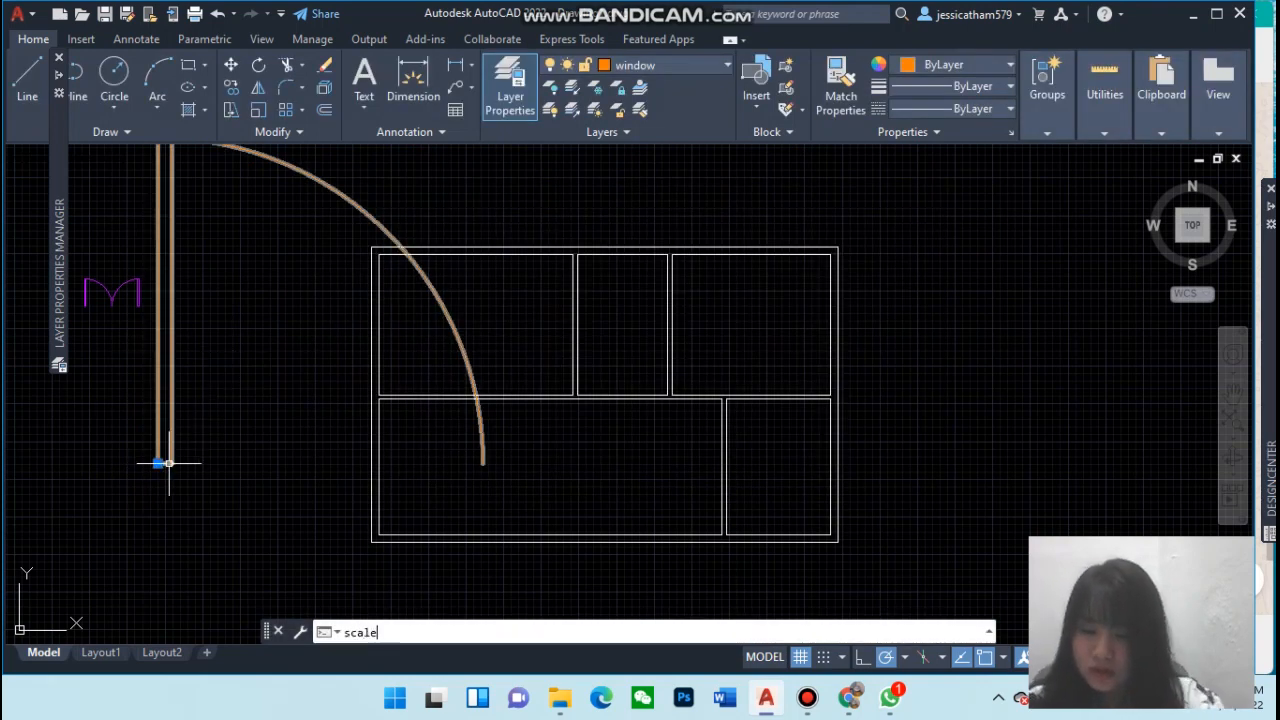
key("Return")
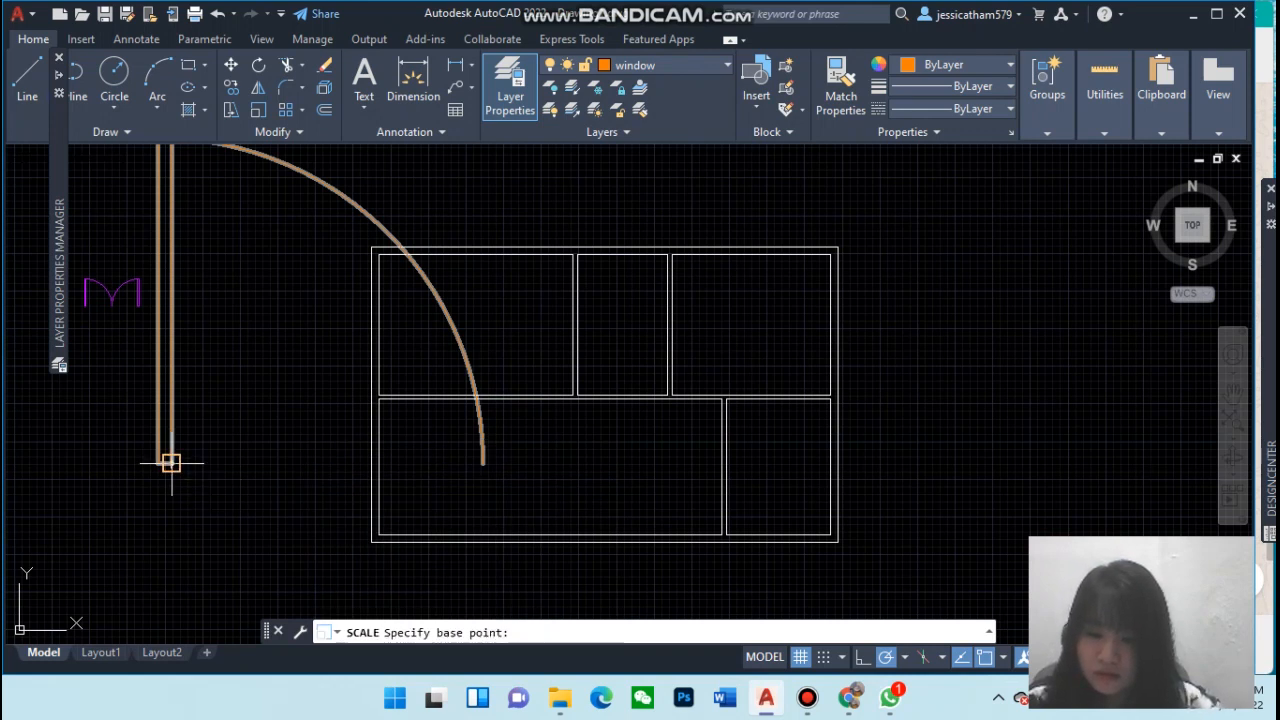
left_click(171, 463)
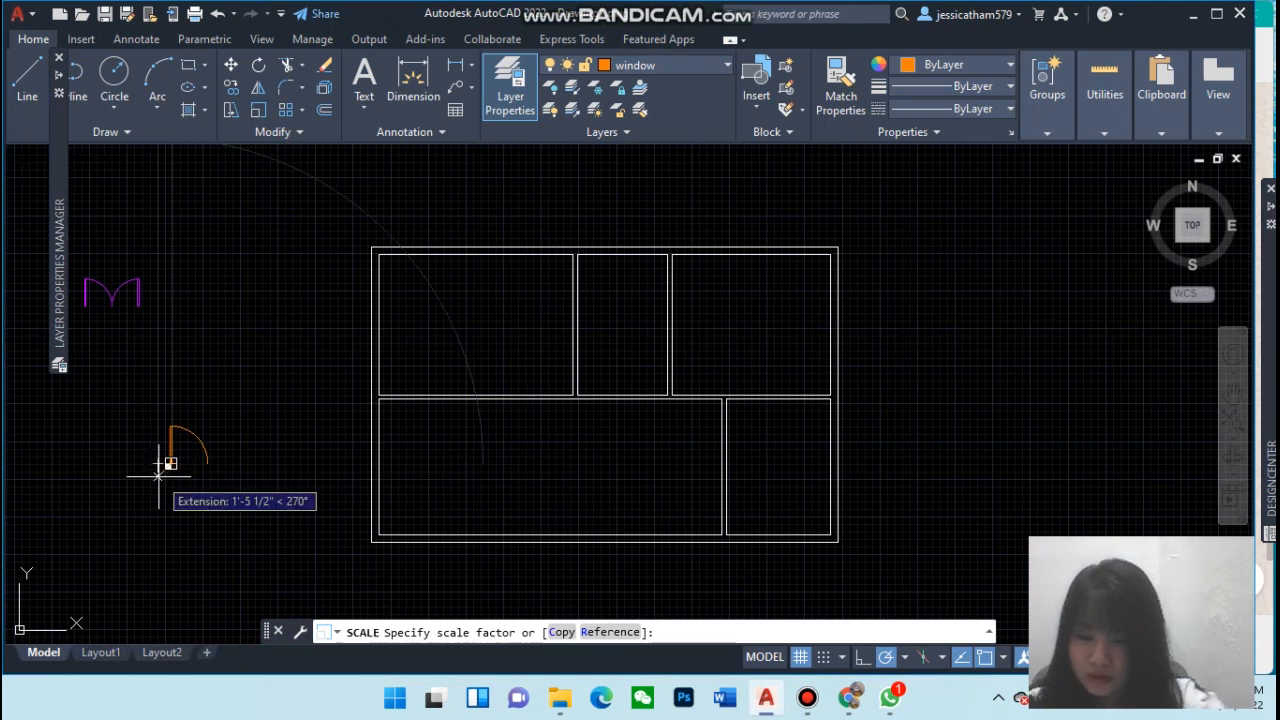
type("@3\",3'")
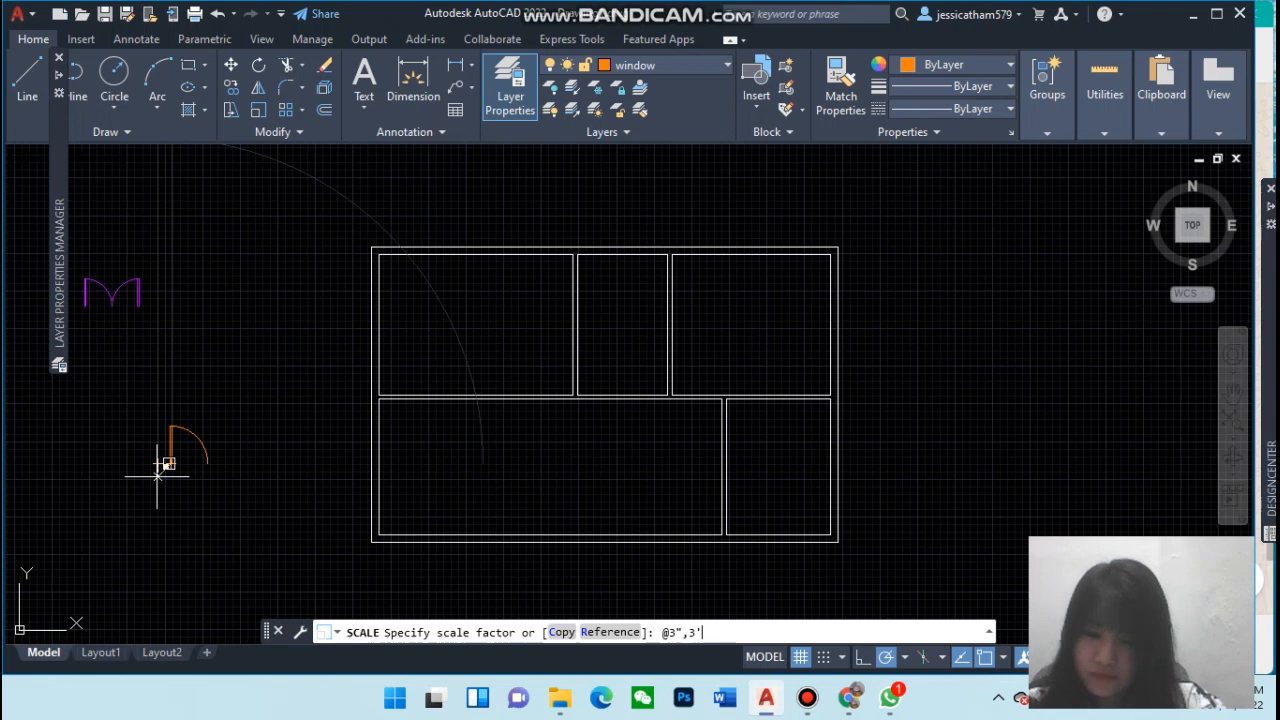
key("Return")
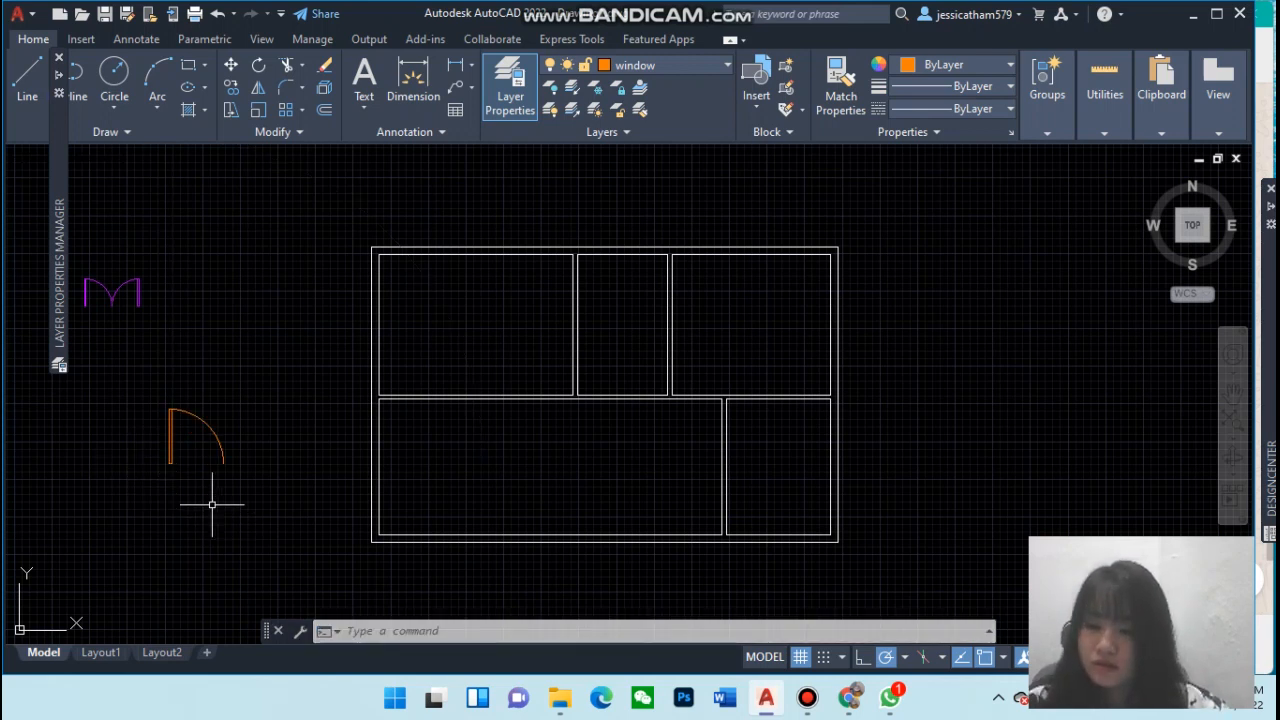
Put the scaled door block on the door layer and move it beside the other door block
left_click(168, 446)
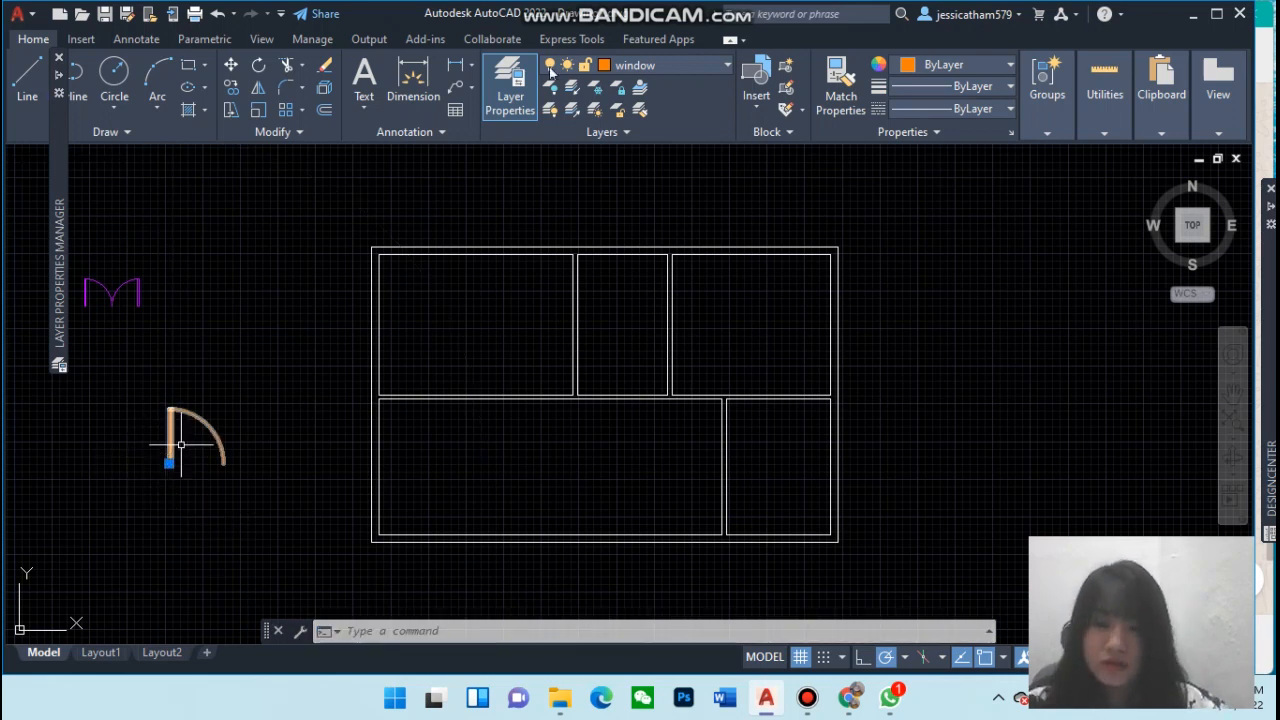
left_click(712, 64)
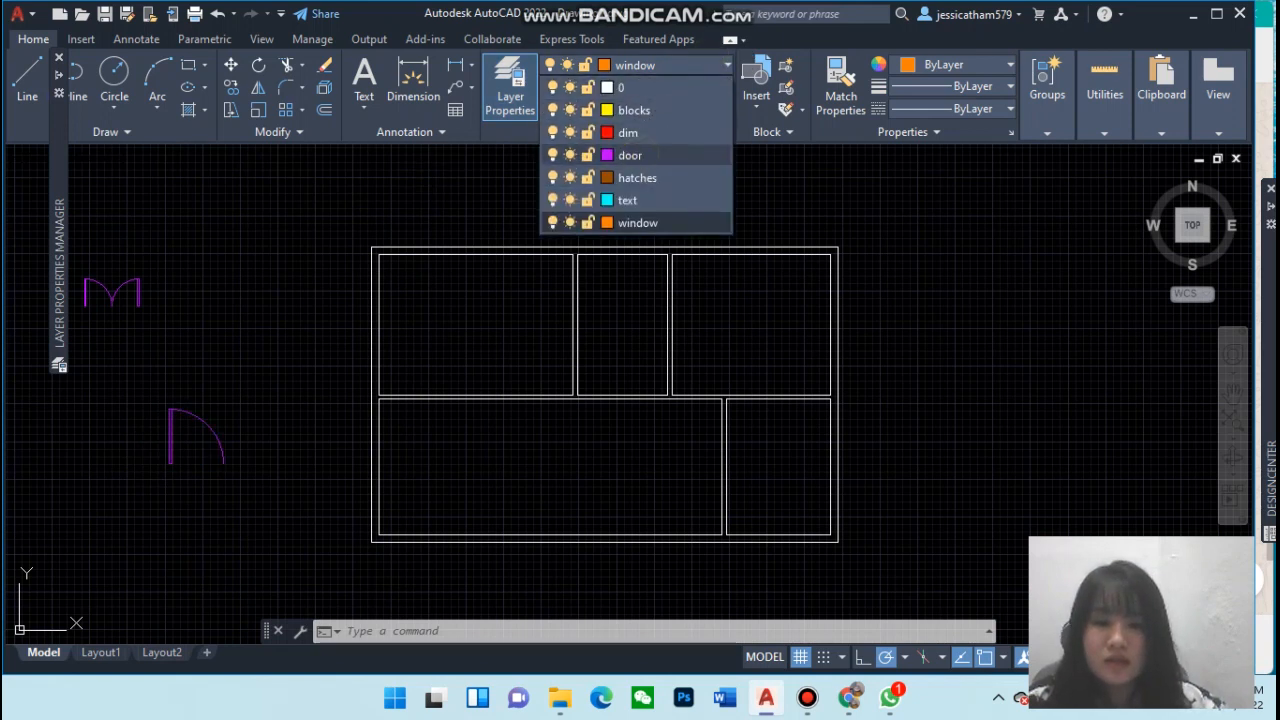
left_click(630, 155)
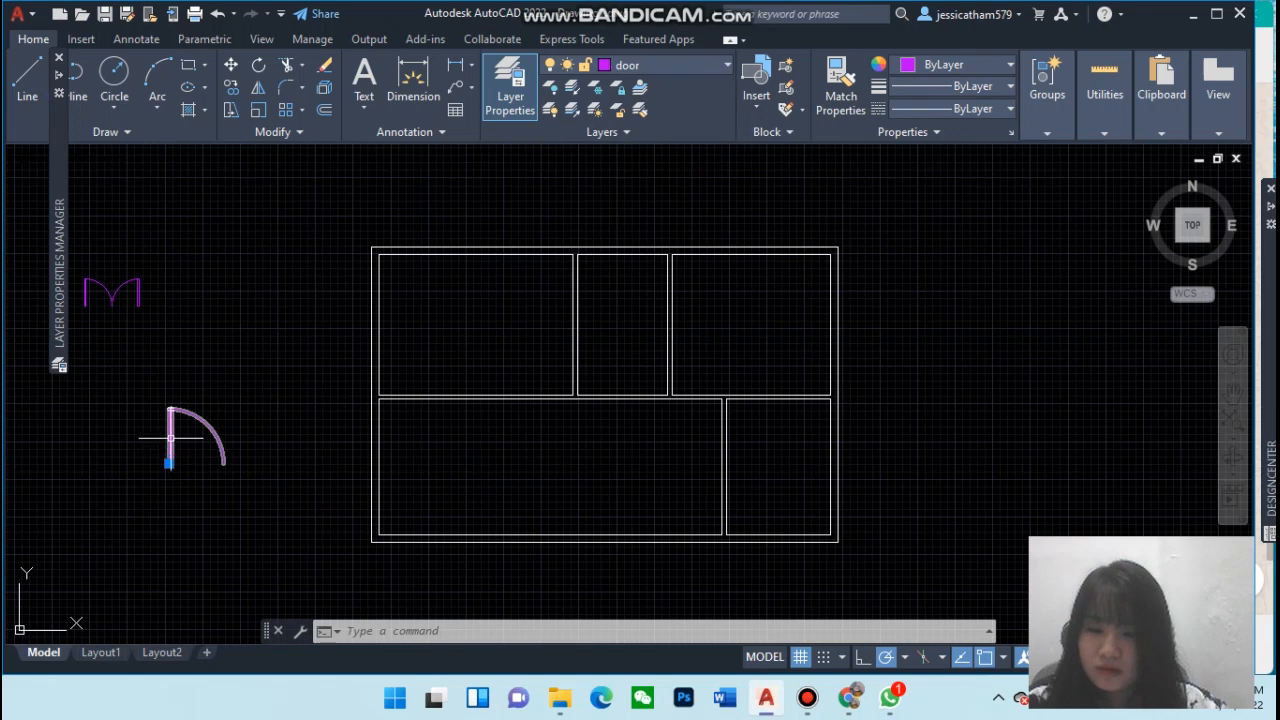
left_click_drag(170, 438, 160, 297)
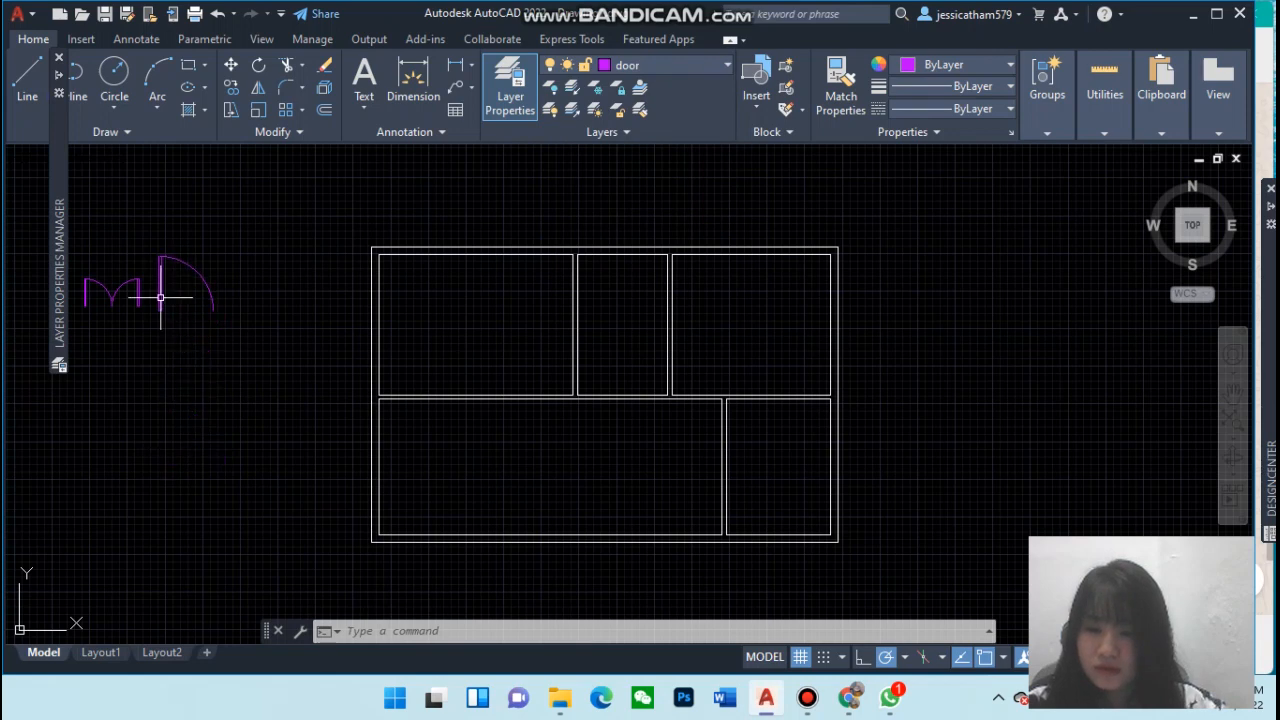
left_click(160, 297)
Make the window layer current
double_click(207, 324)
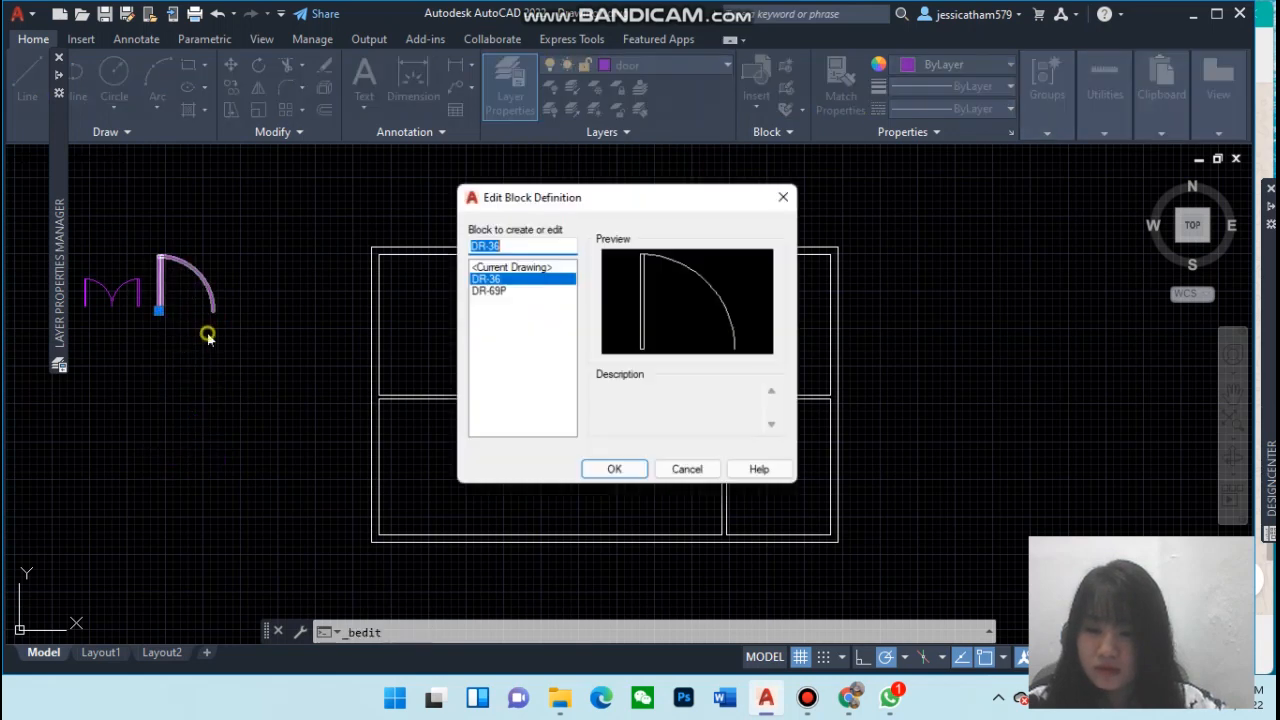
left_click(789, 193)
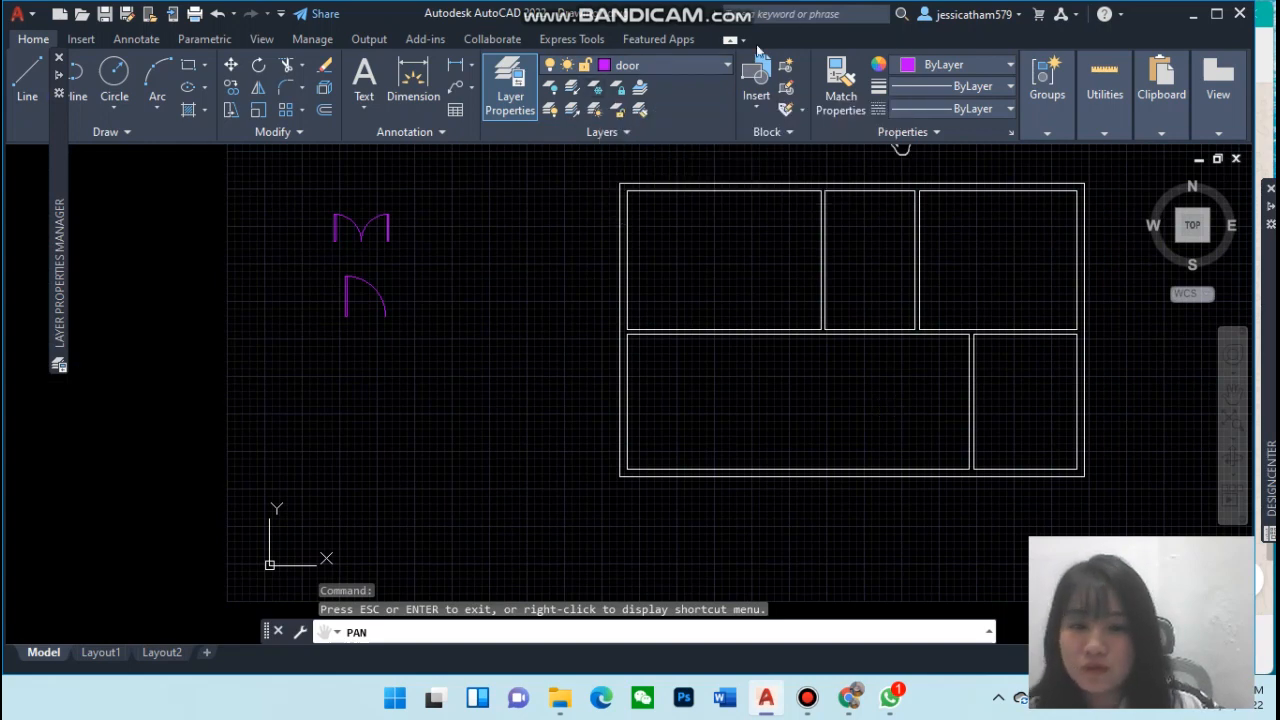
left_click(661, 65)
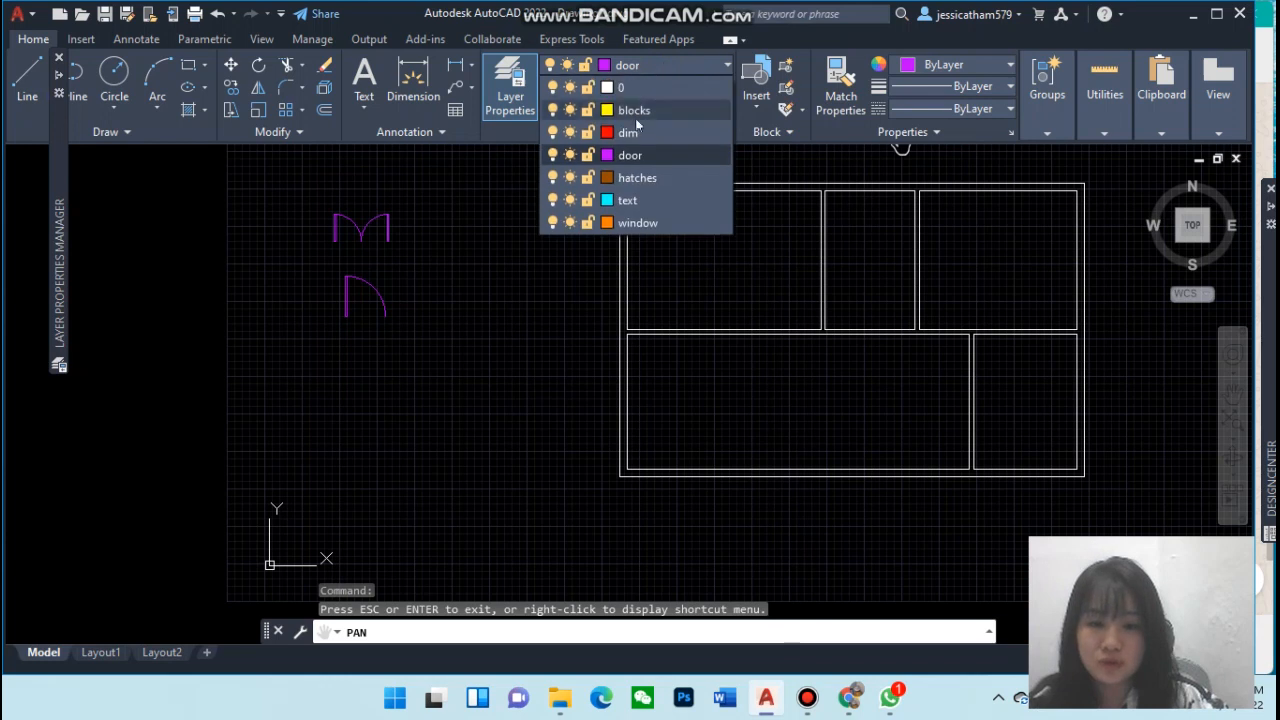
left_click(635, 224)
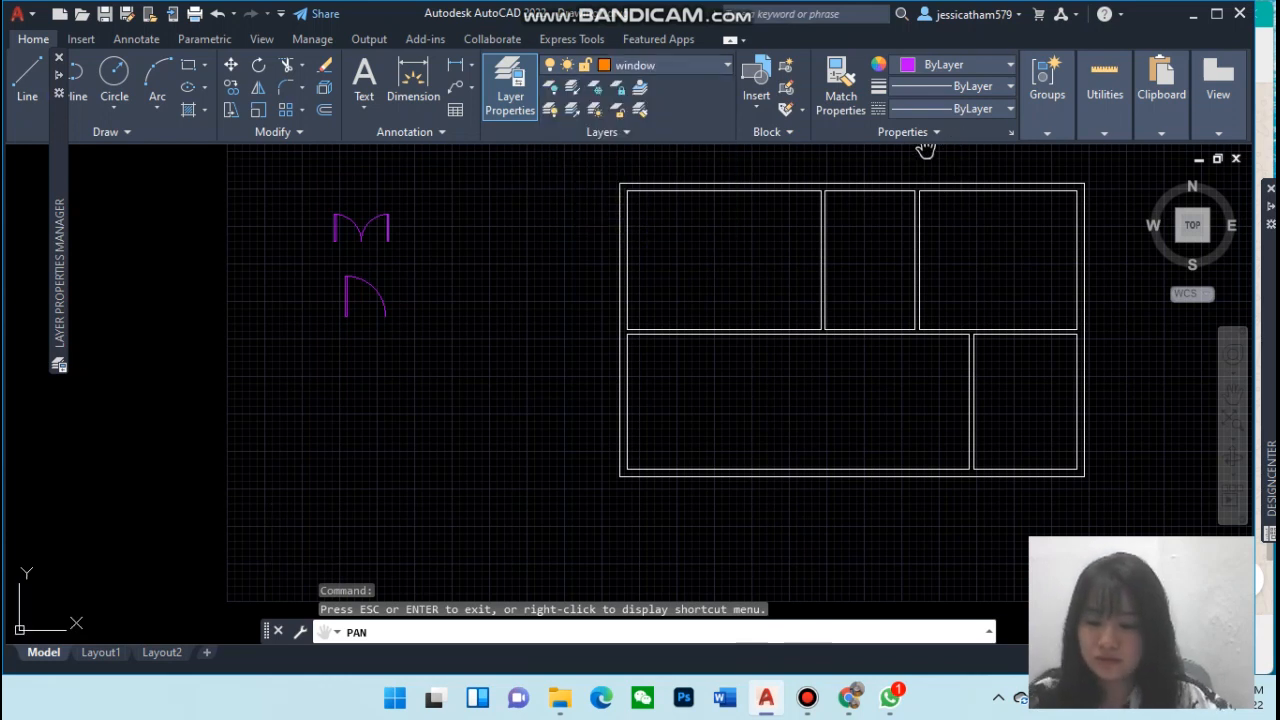
key("Escape")
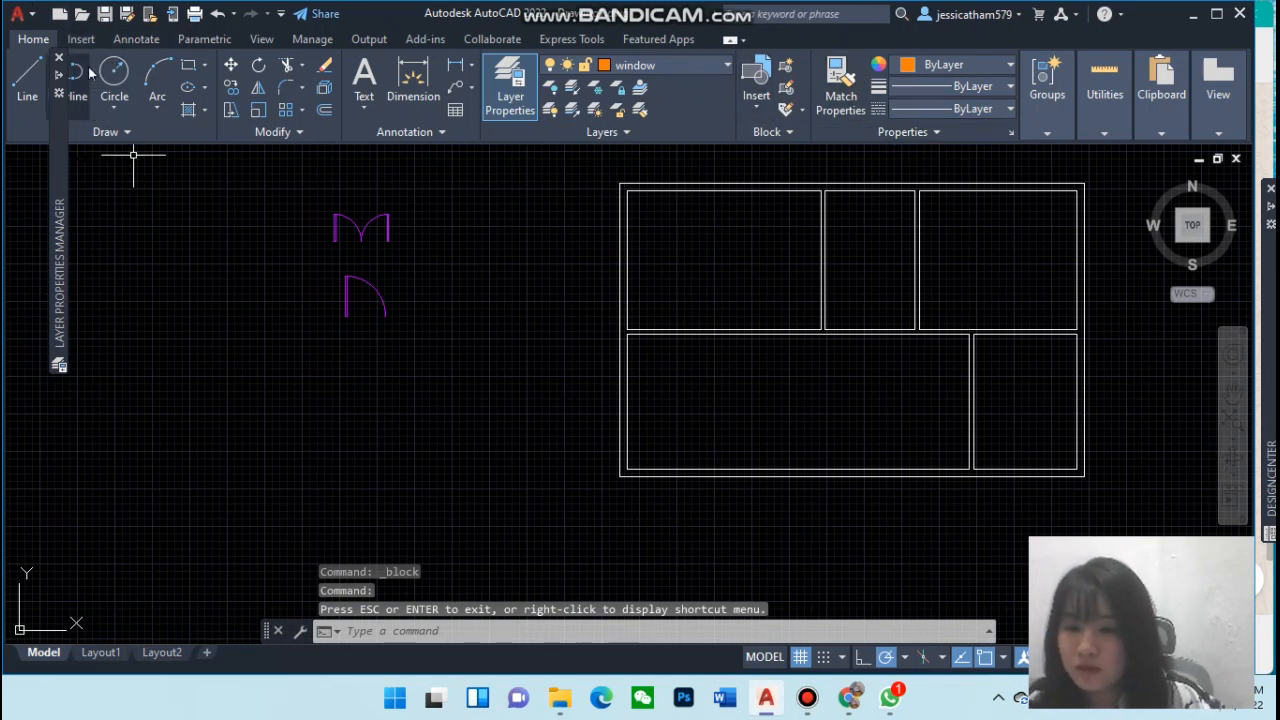
Draw a 5' by 6" window rectangle to the left of the plan with relative corner coordinates
left_click(188, 65)
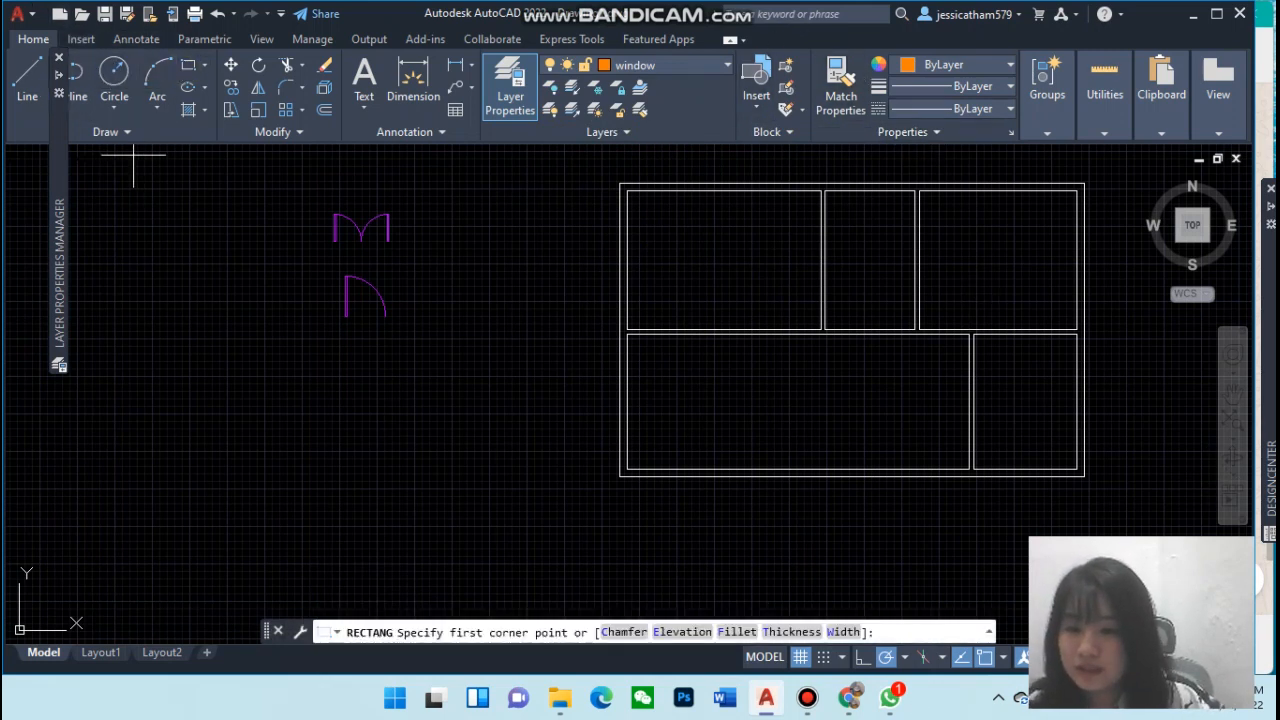
left_click(152, 341)
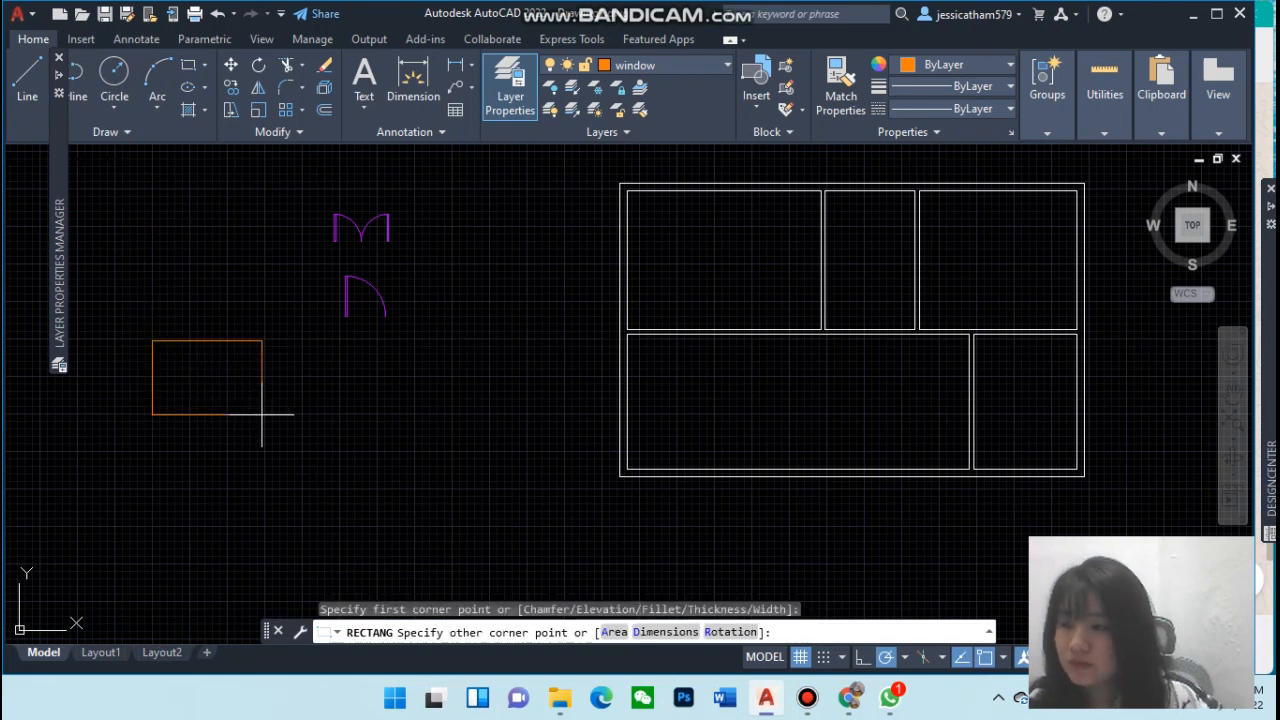
key("F8")
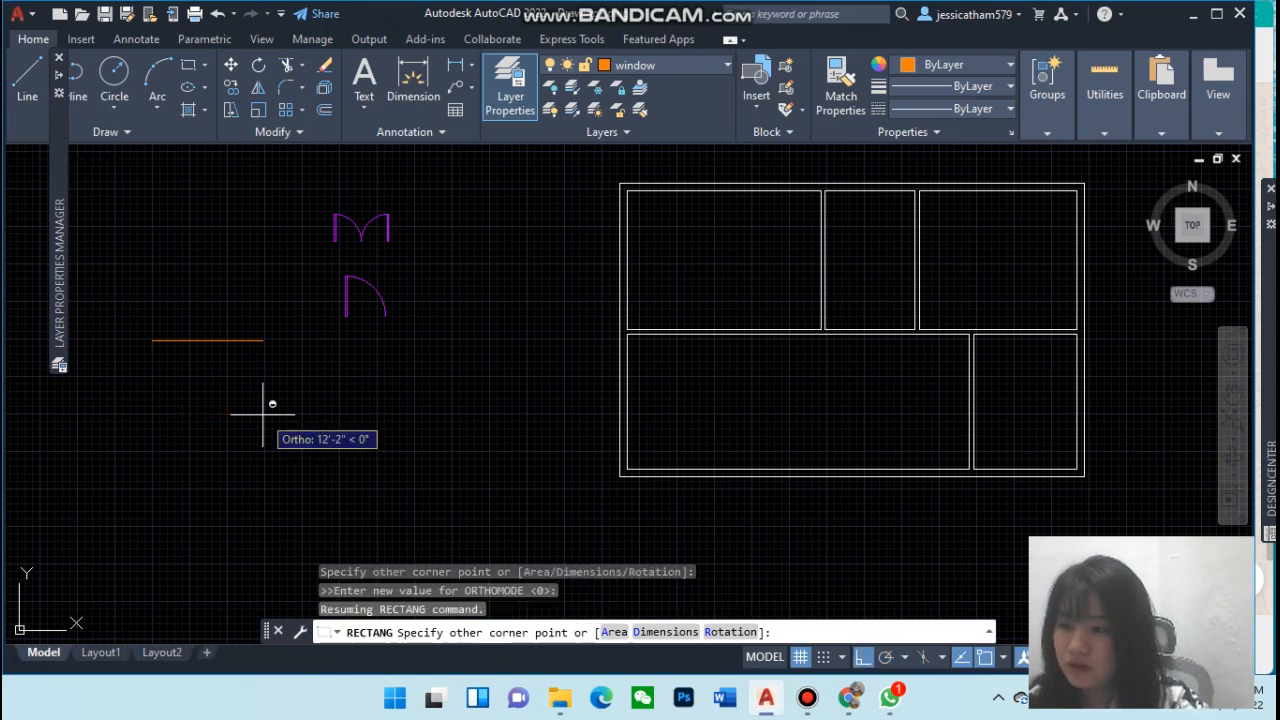
key("F10")
type("@5',6\"")
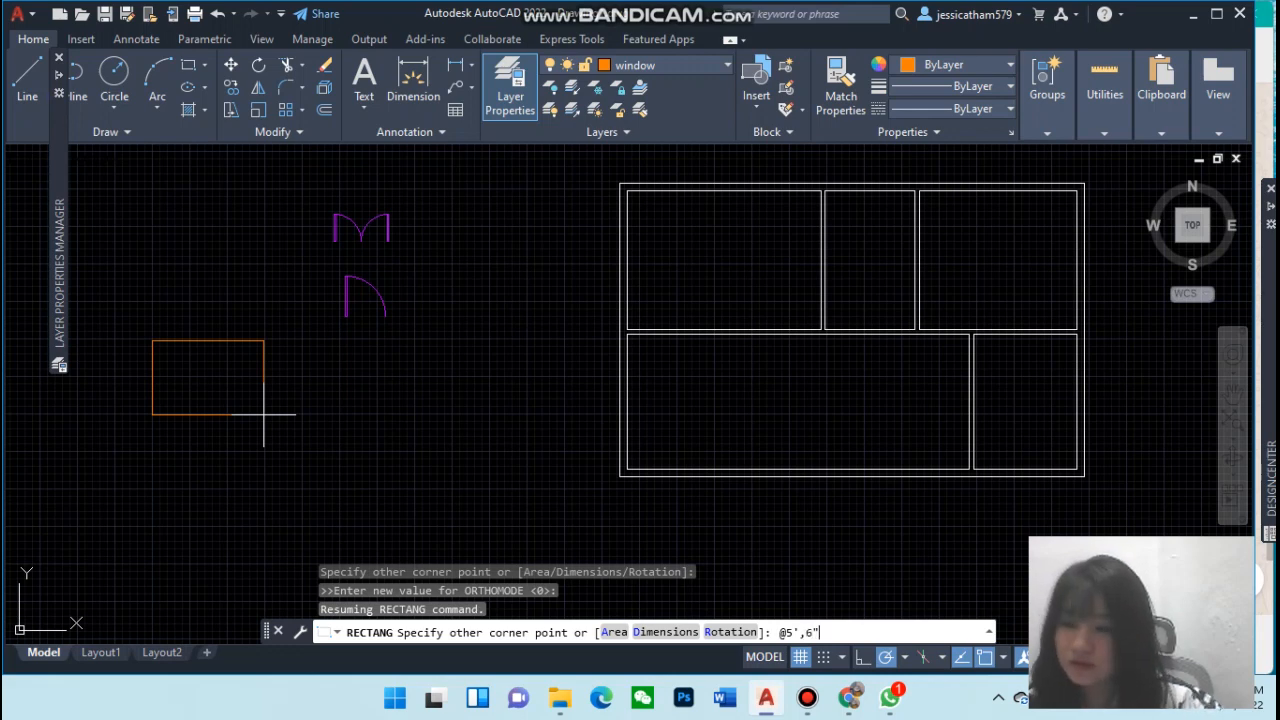
key("Return")
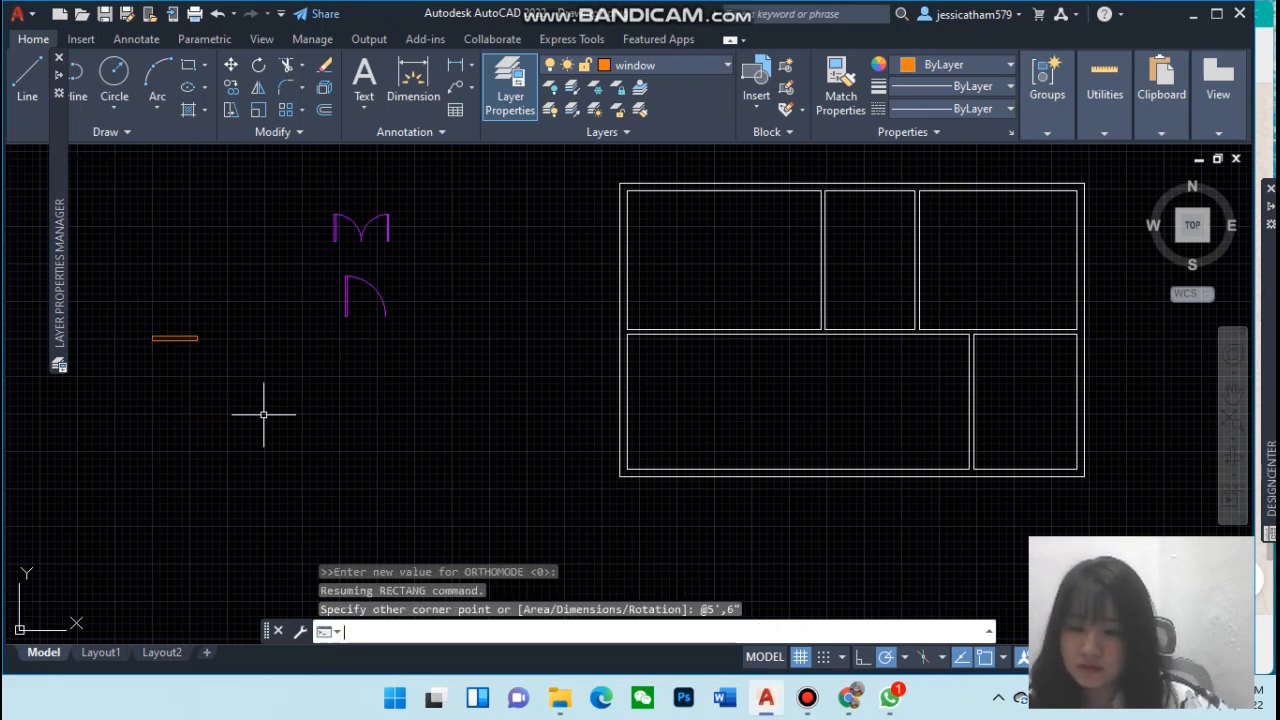
Zoom and pan in closely on the window rectangle
scroll(263, 414, "up", 2)
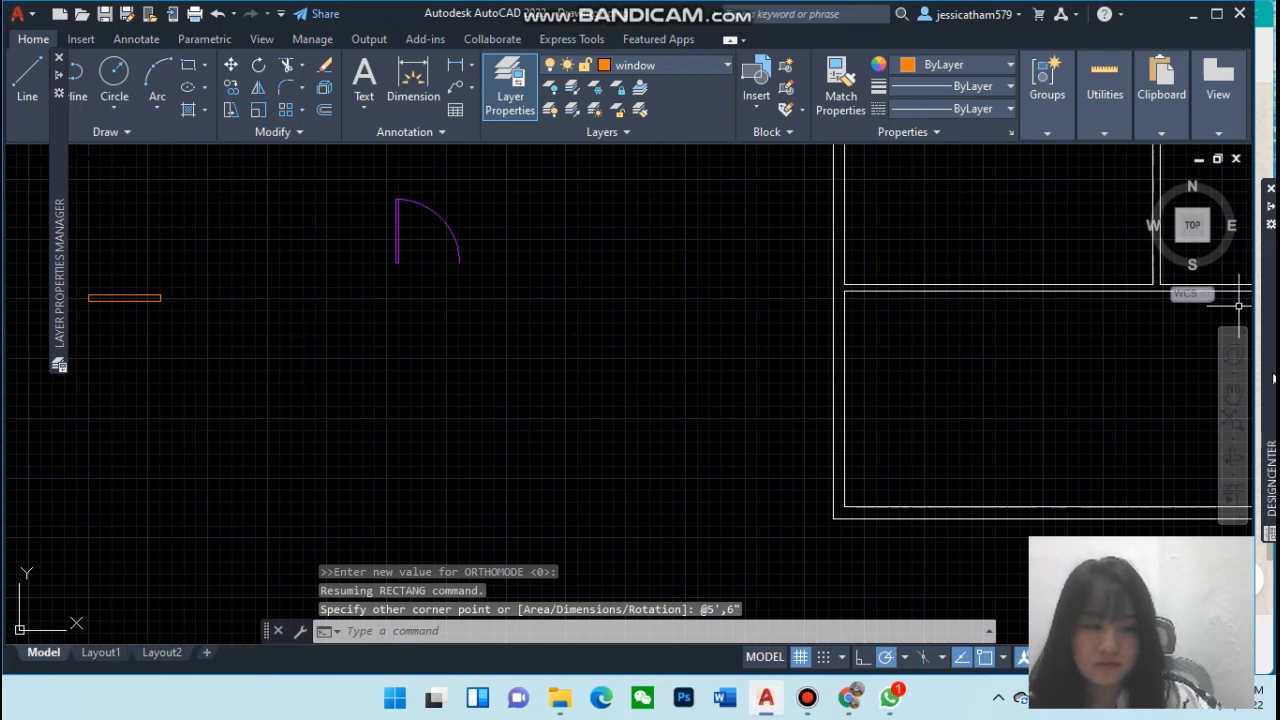
mouse_move(1270, 470)
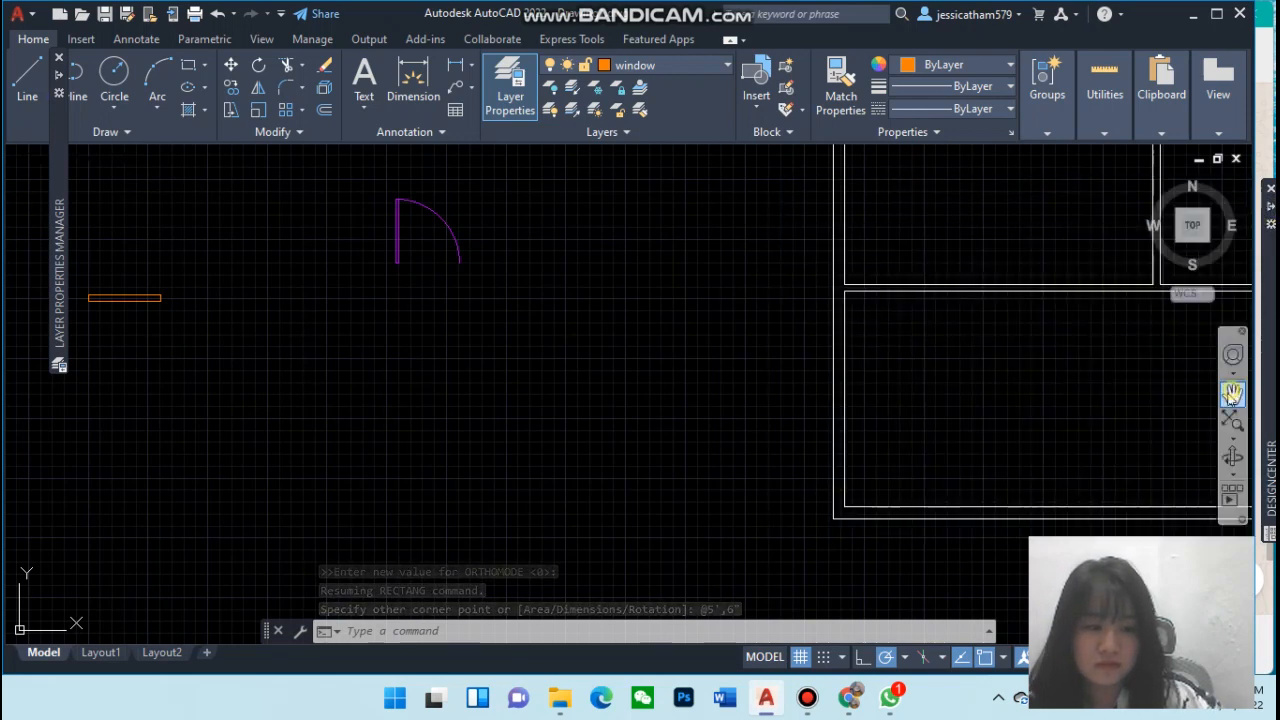
left_click(1234, 396)
left_click_drag(540, 369, 775, 433)
scroll(560, 443, "up", 4)
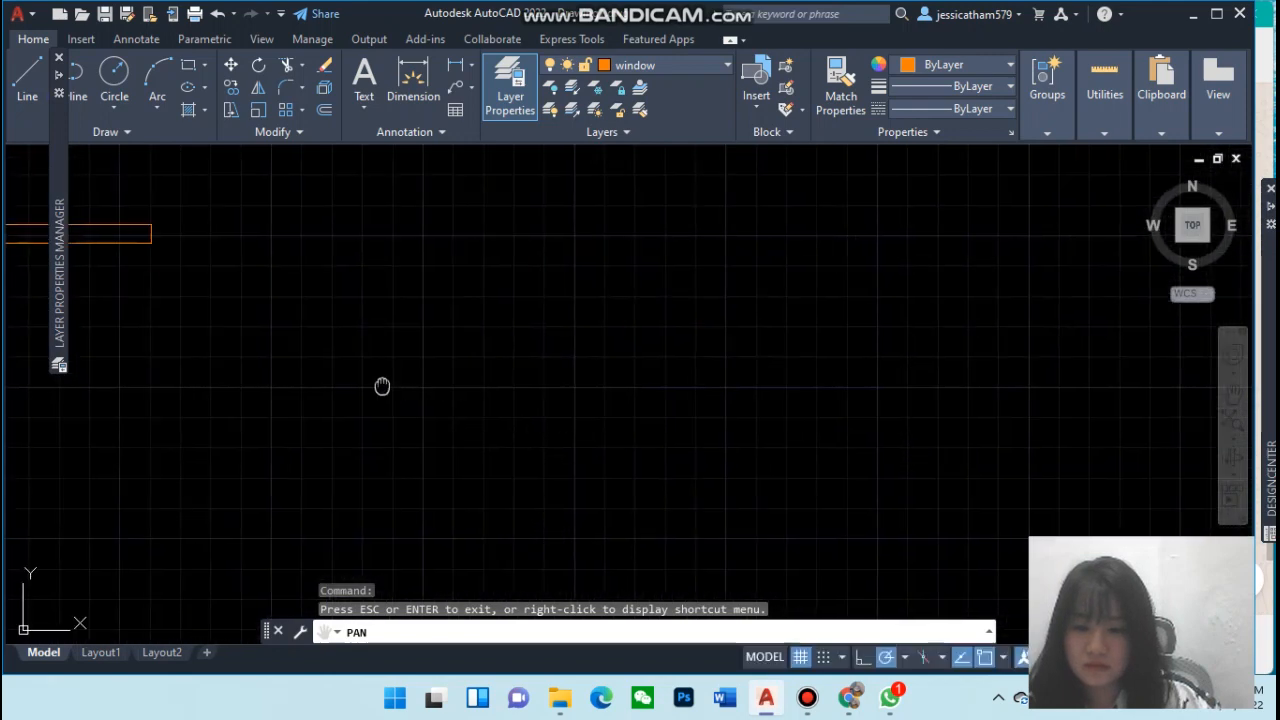
left_click_drag(380, 383, 763, 403)
scroll(600, 360, "up", 2)
left_click_drag(578, 354, 626, 403)
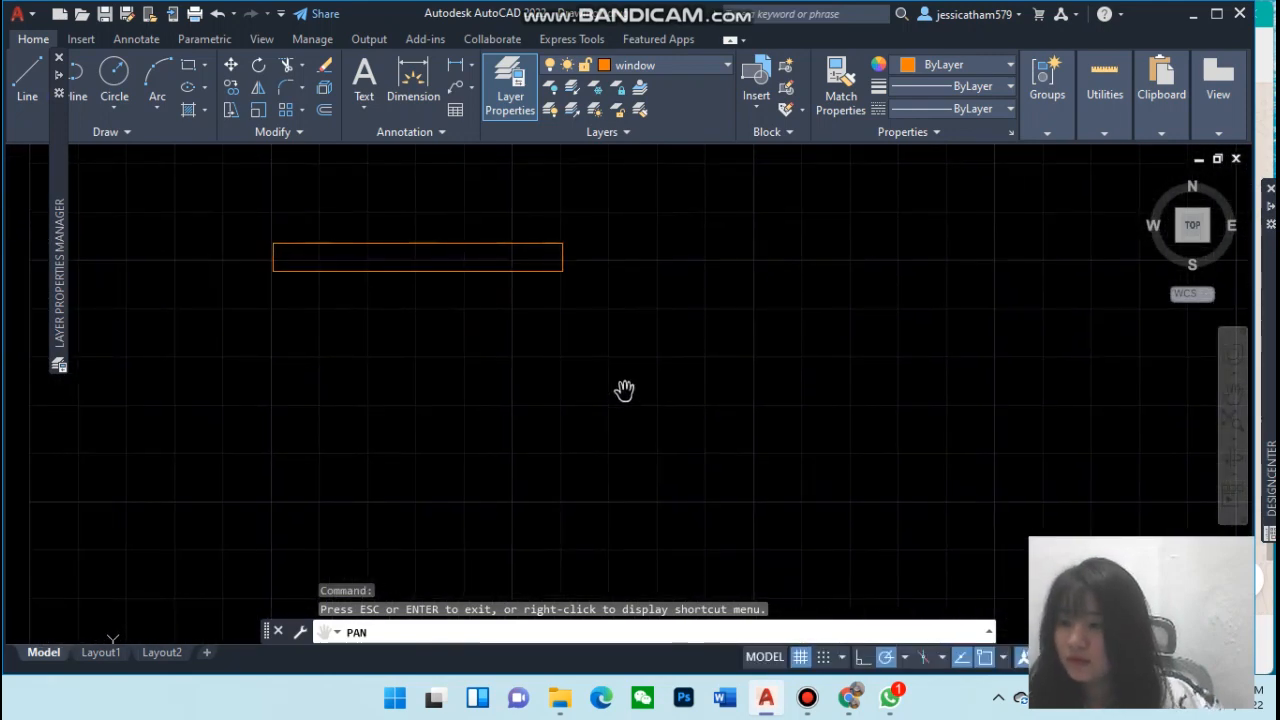
key("Escape")
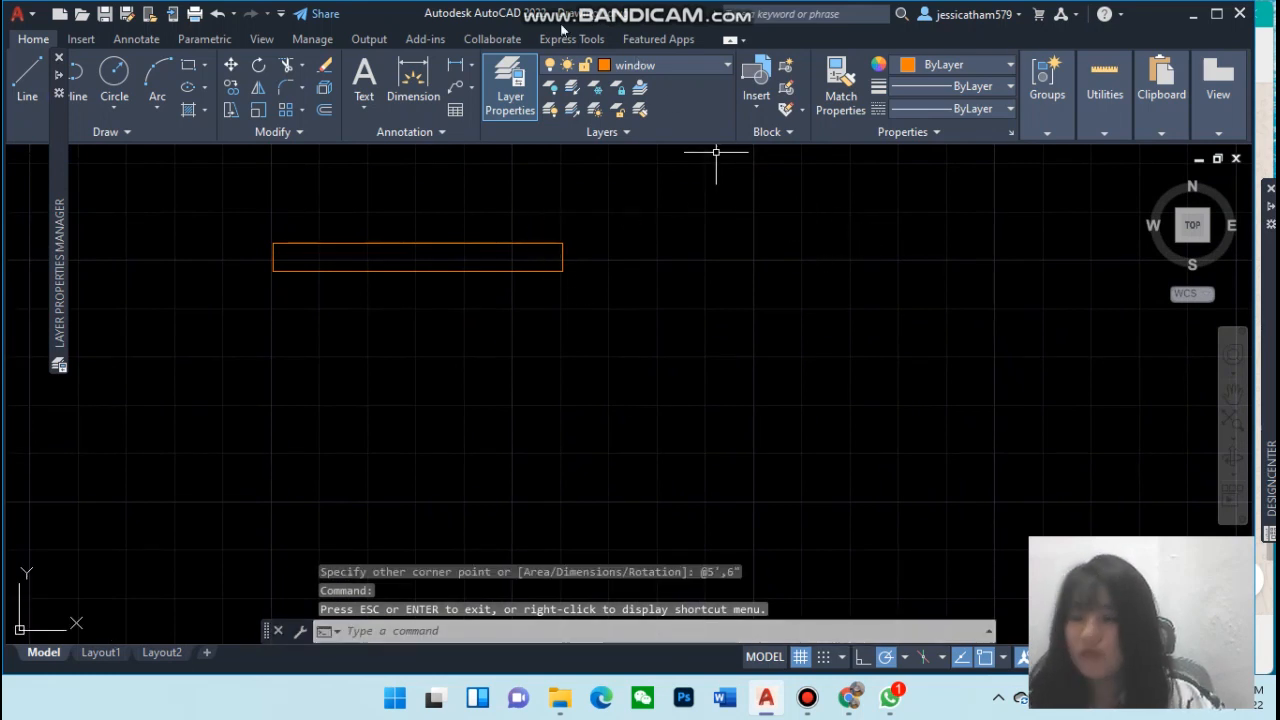
left_click(322, 111)
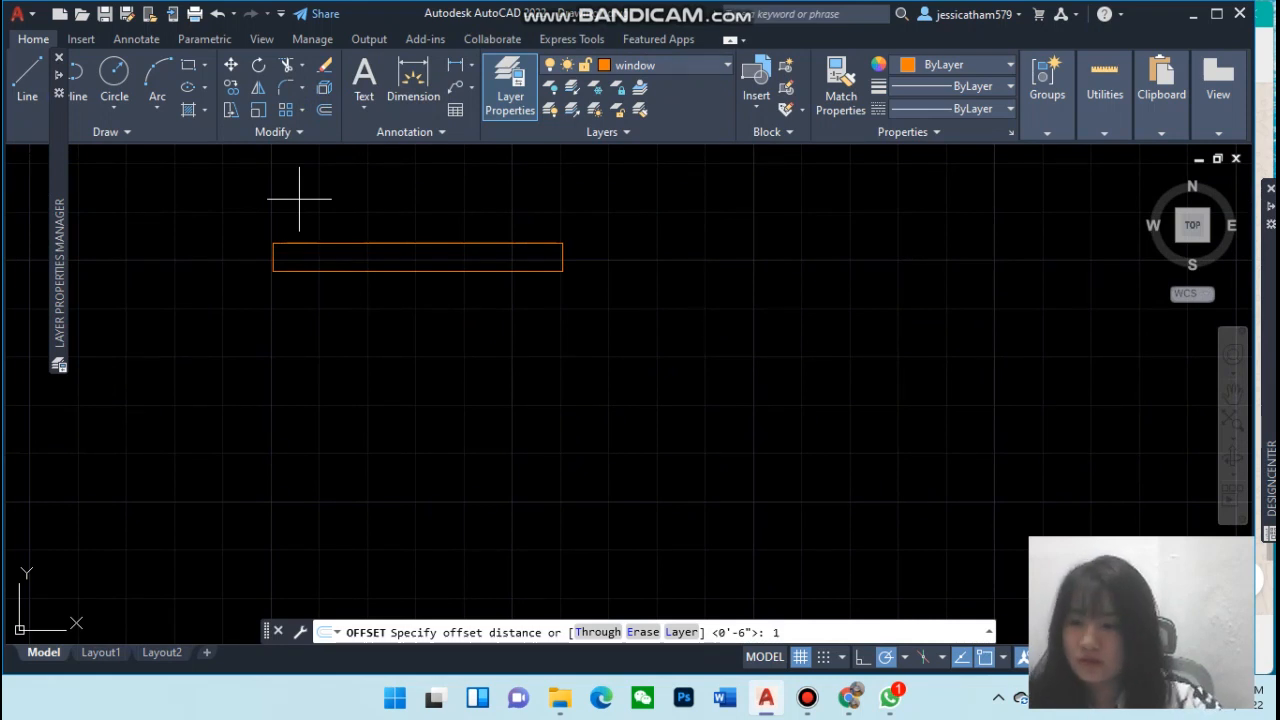
type("1\"")
key("Return")
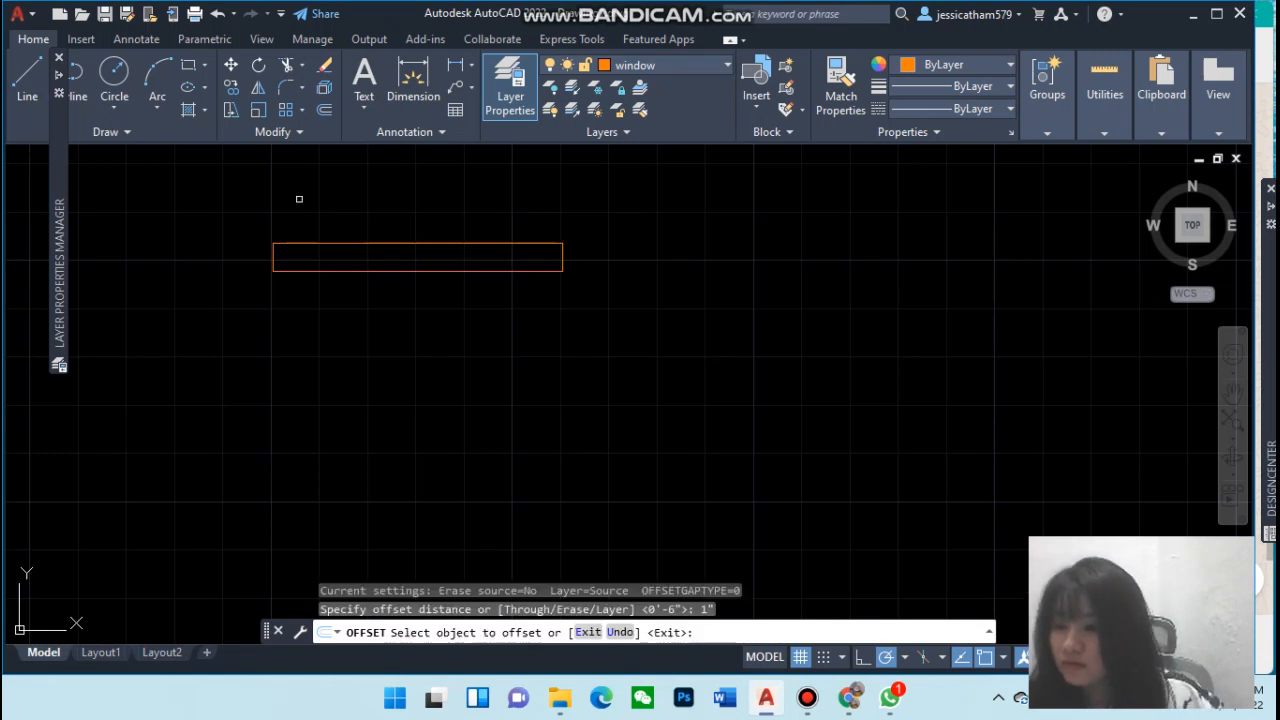
scroll(440, 338, "up", 2)
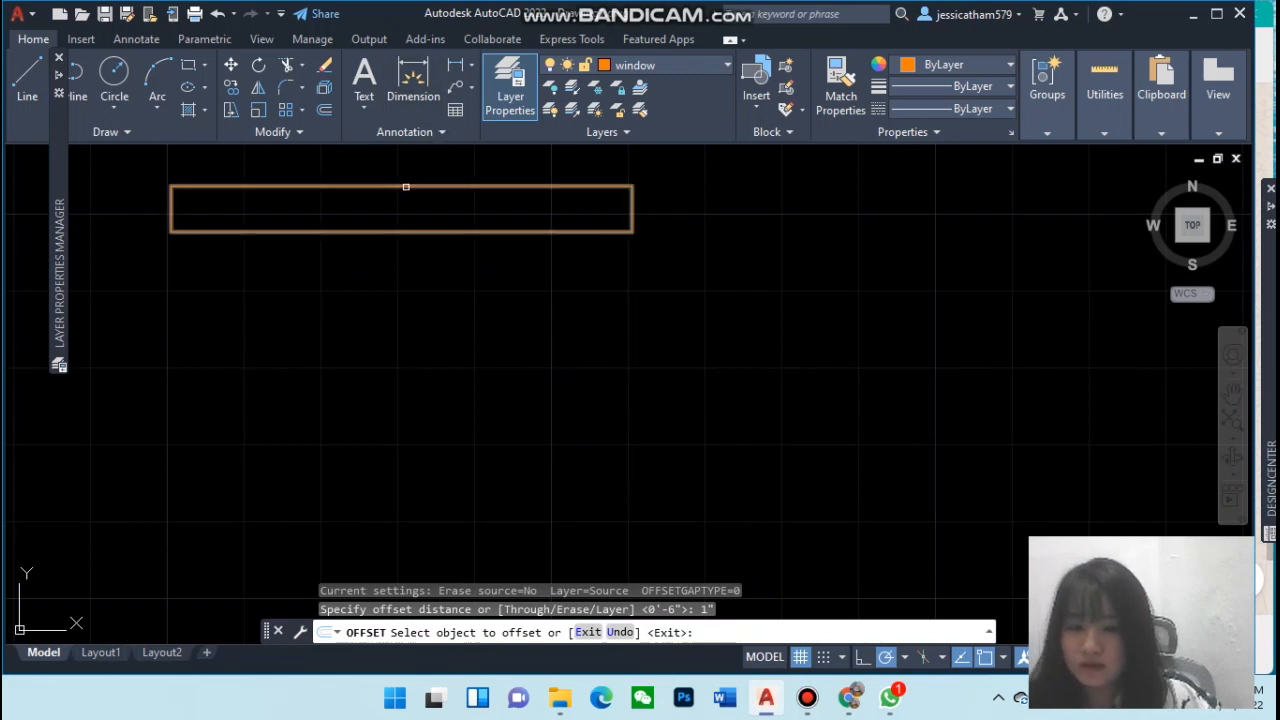
key("Escape")
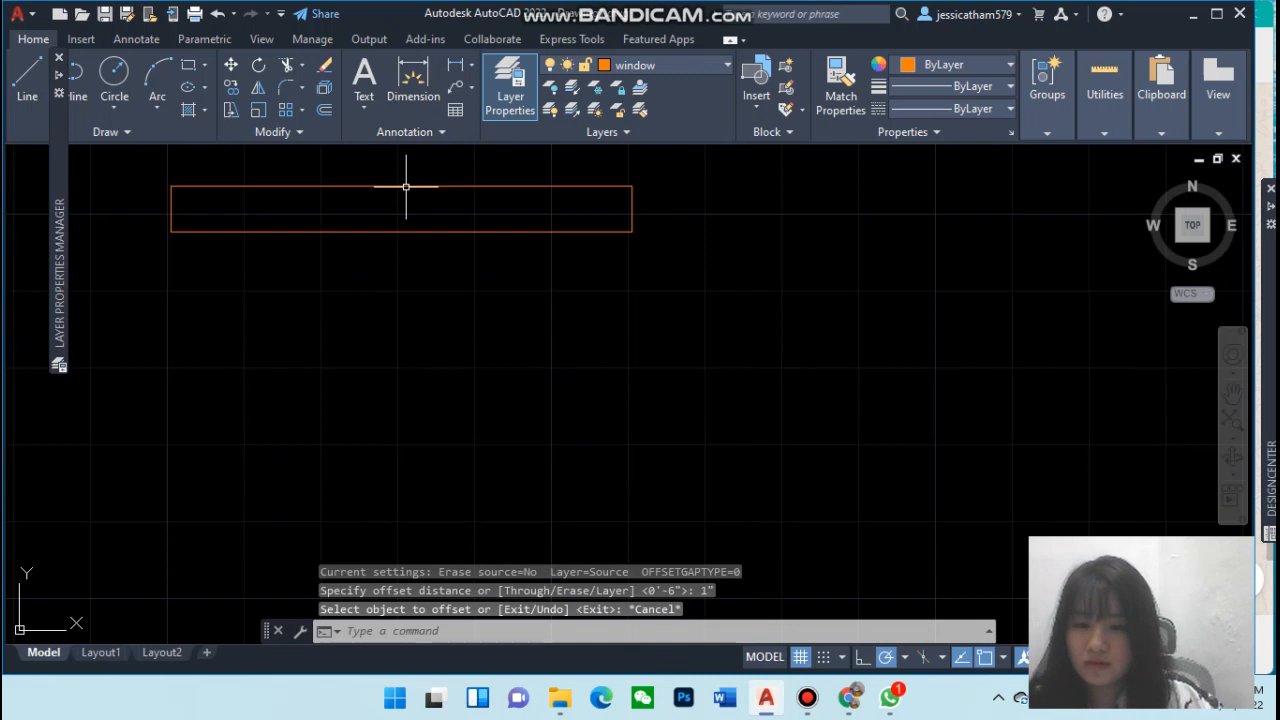
Explode the window rectangle into separate lines
left_click(406, 186)
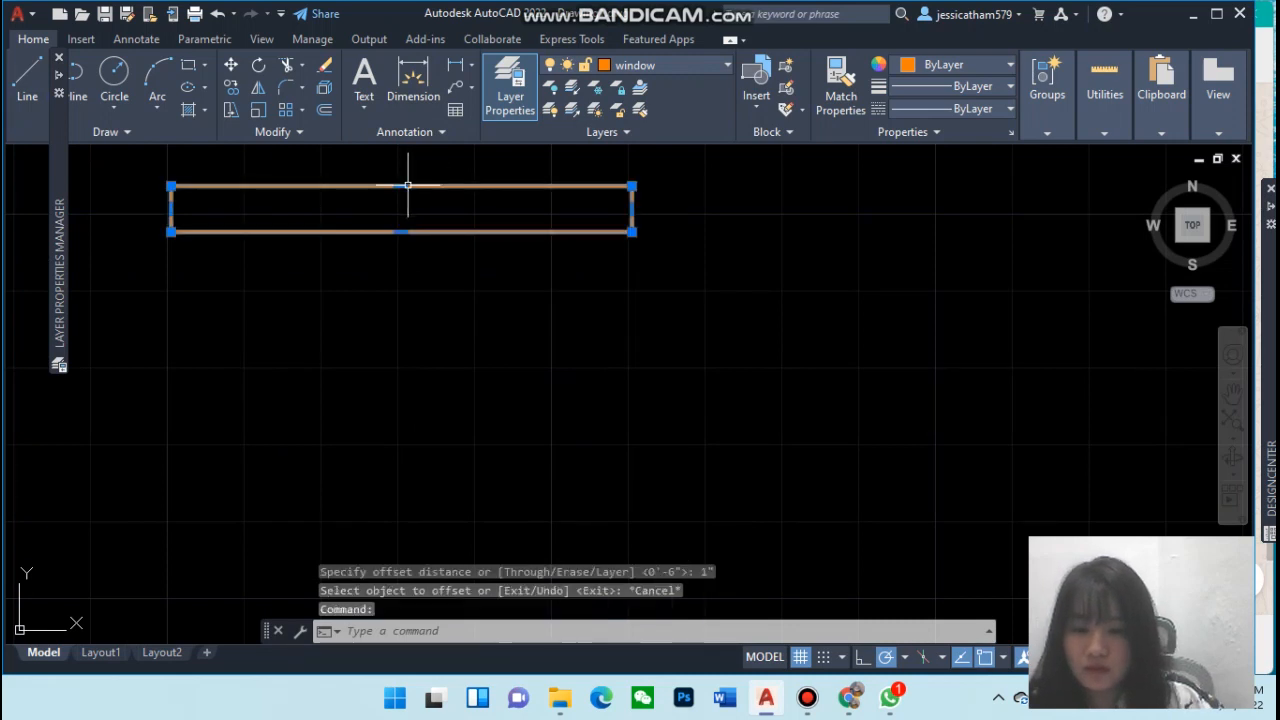
type("x")
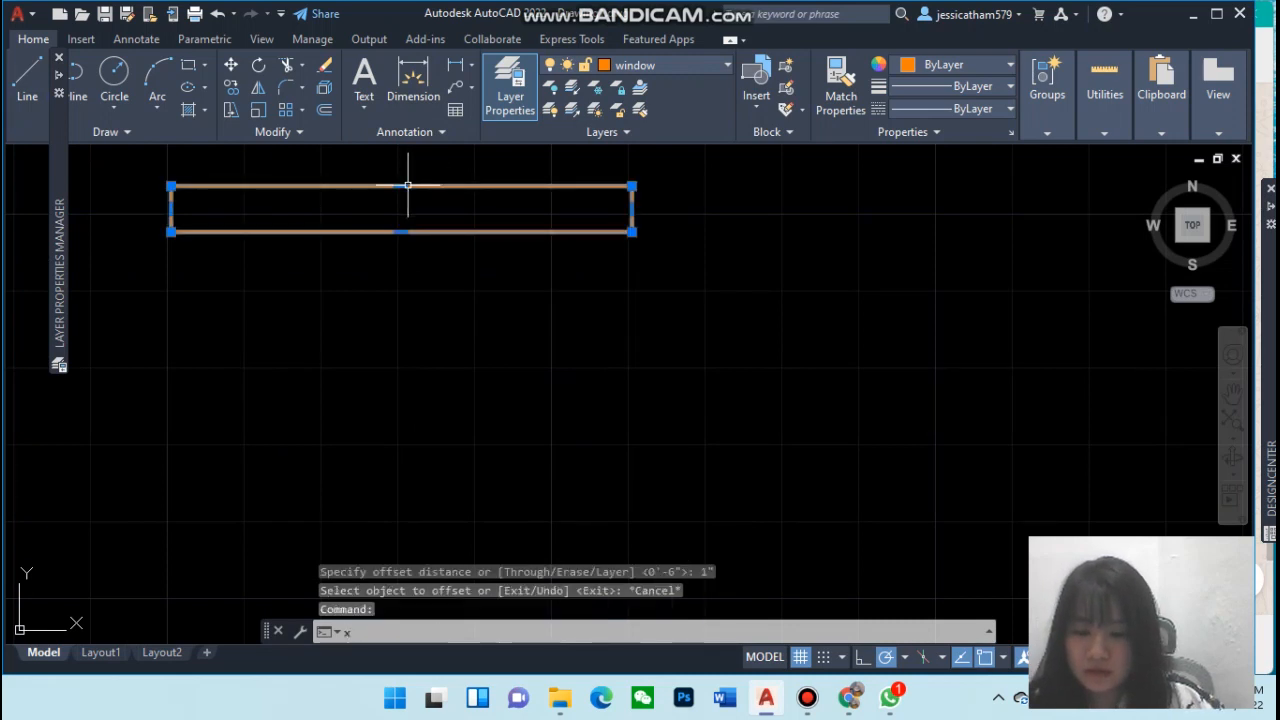
key("BackSpace")
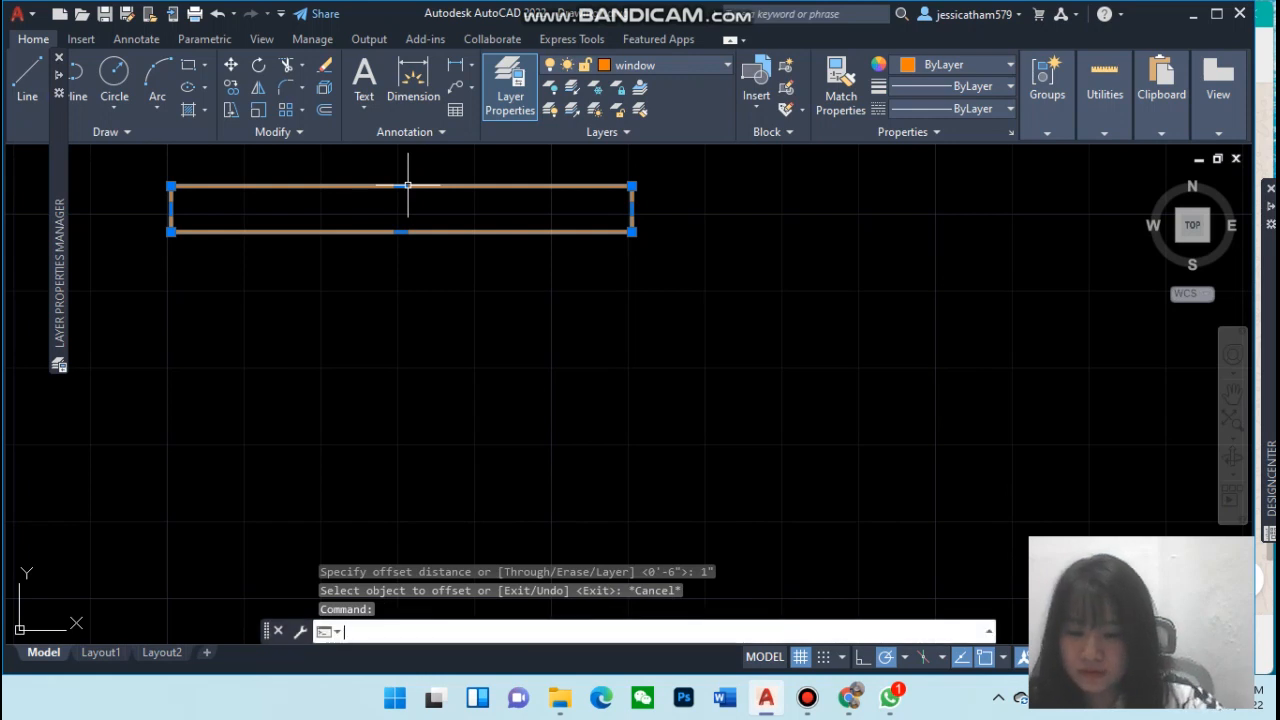
key("Escape")
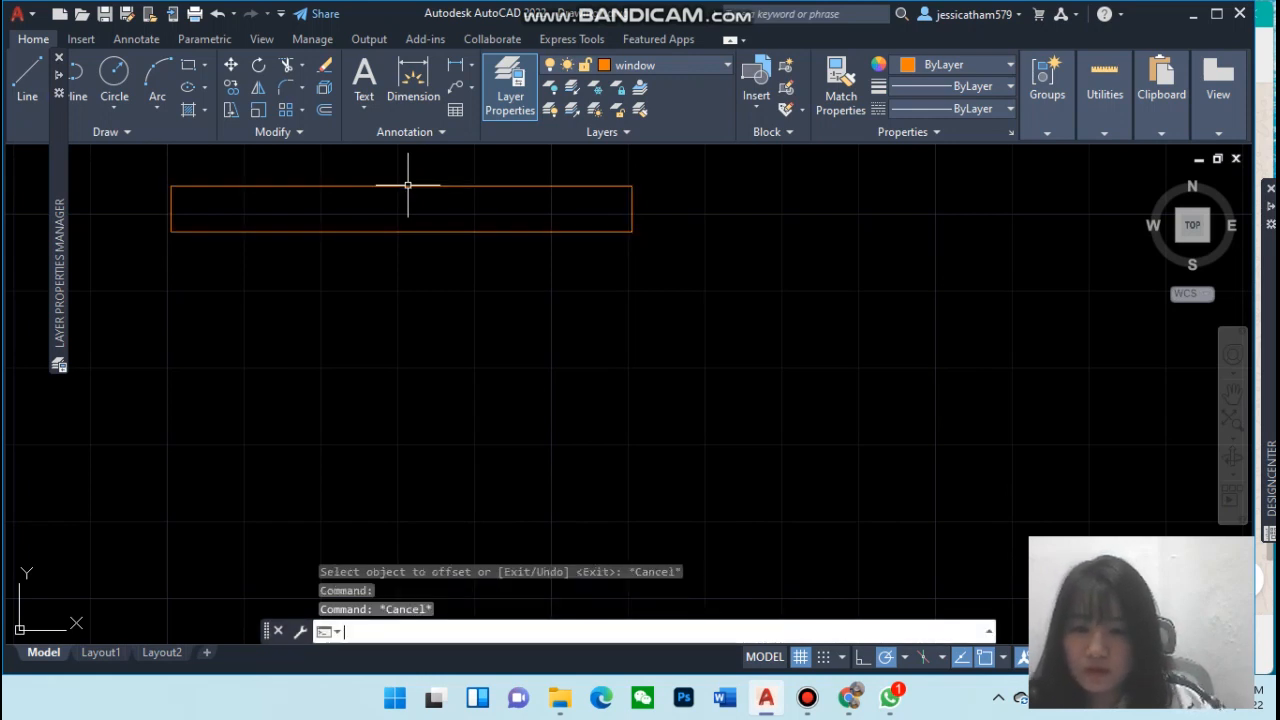
left_click(393, 186)
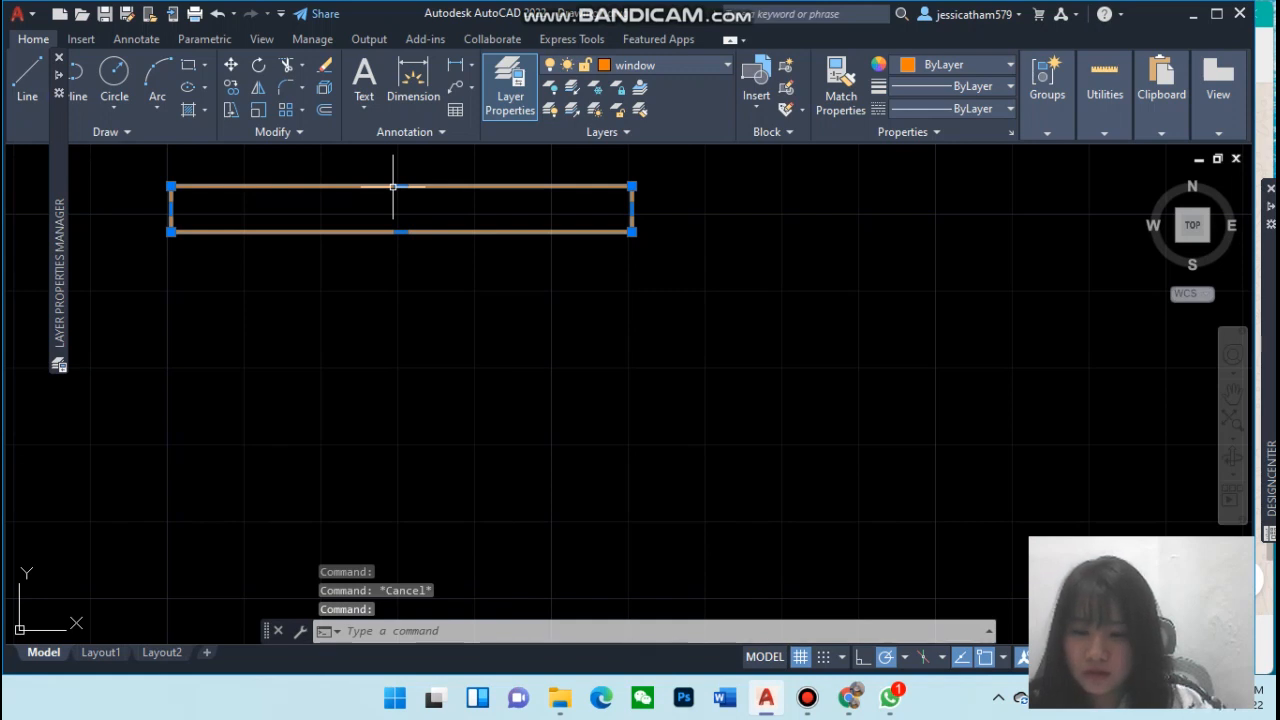
type("x")
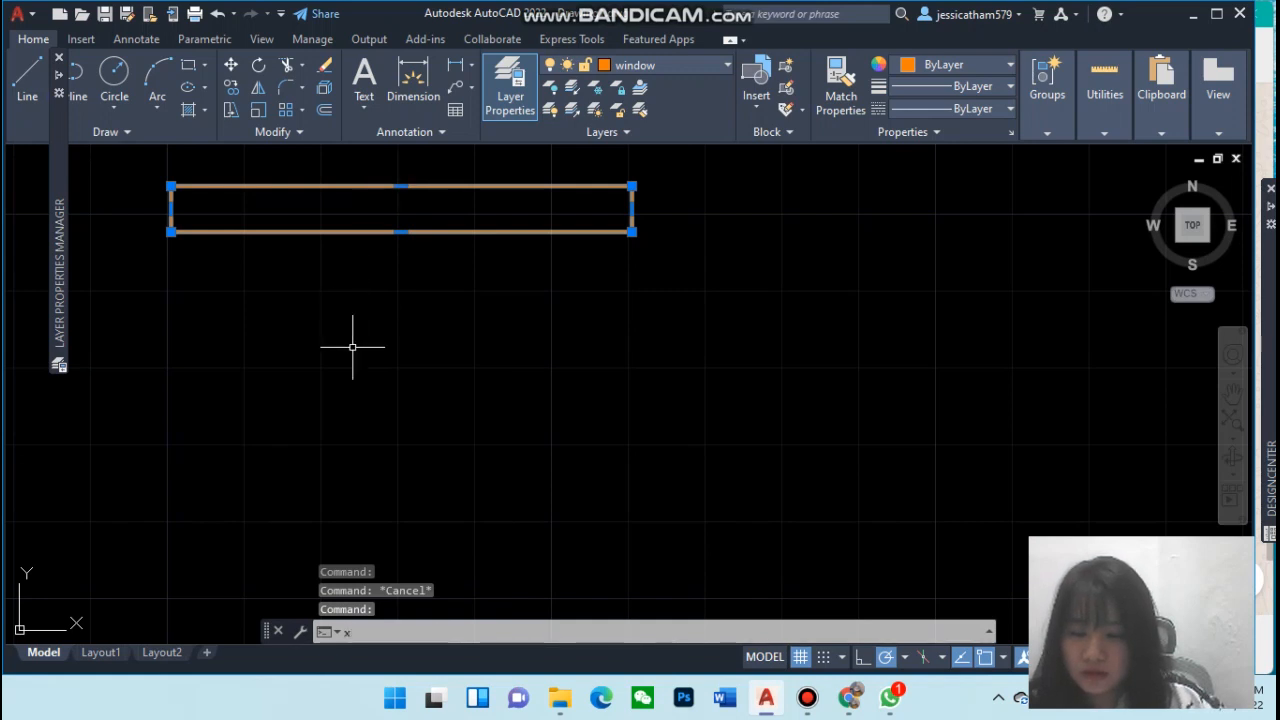
left_click(370, 633)
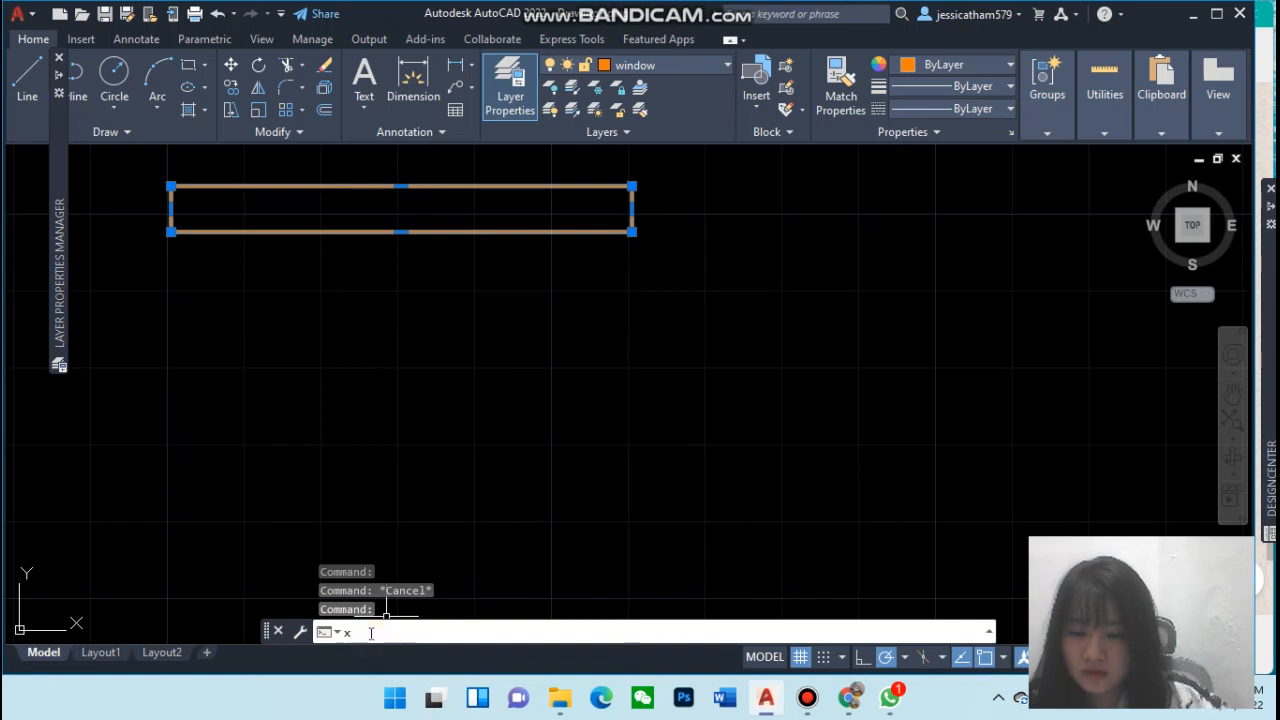
key("Return")
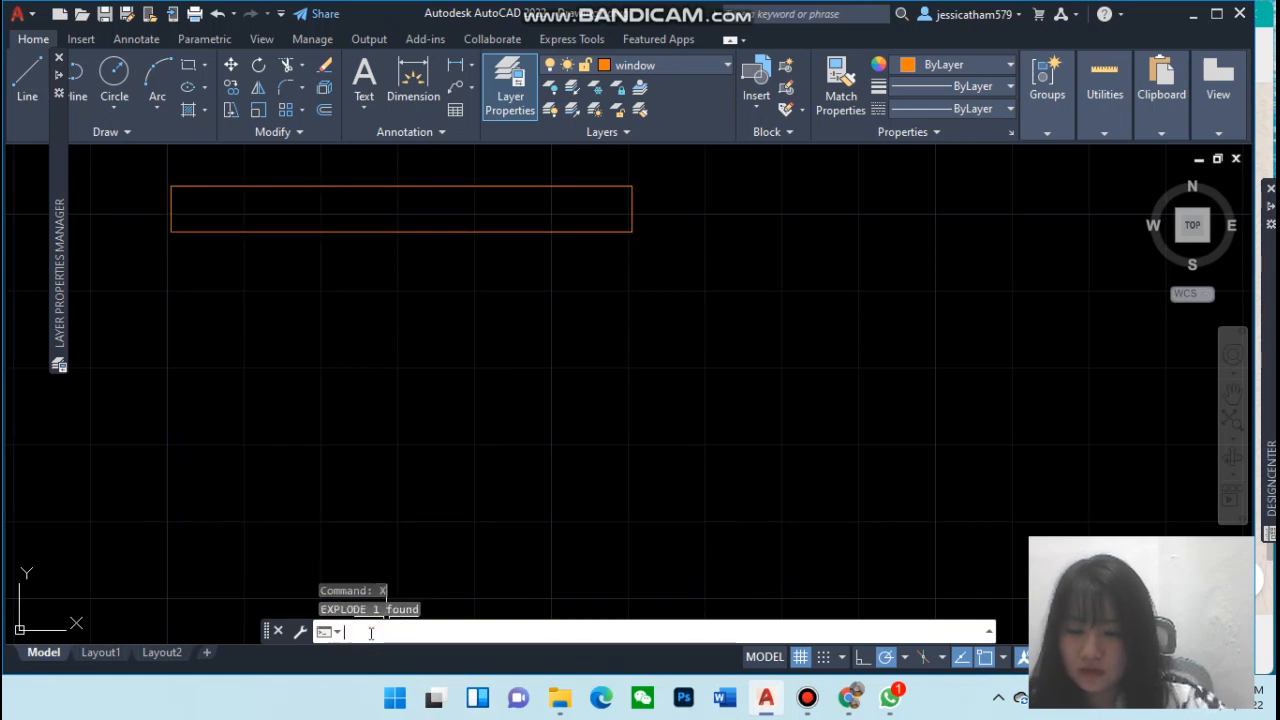
key("Return")
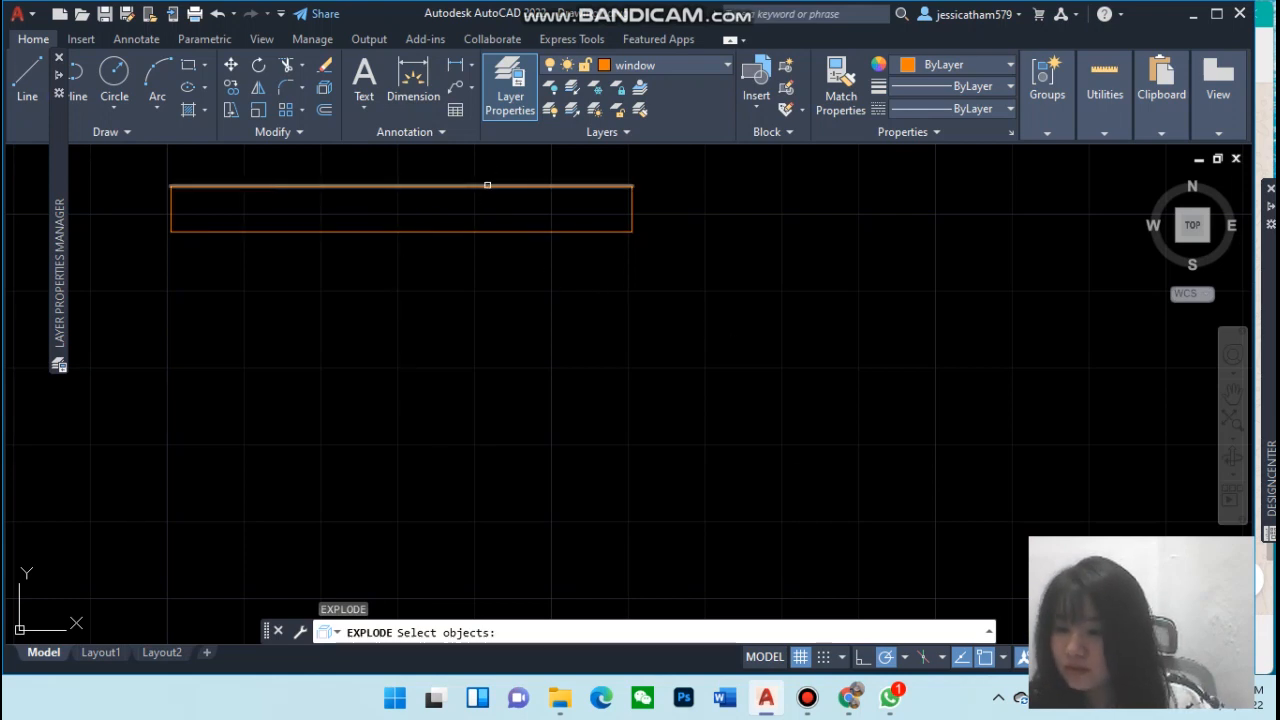
key("Escape")
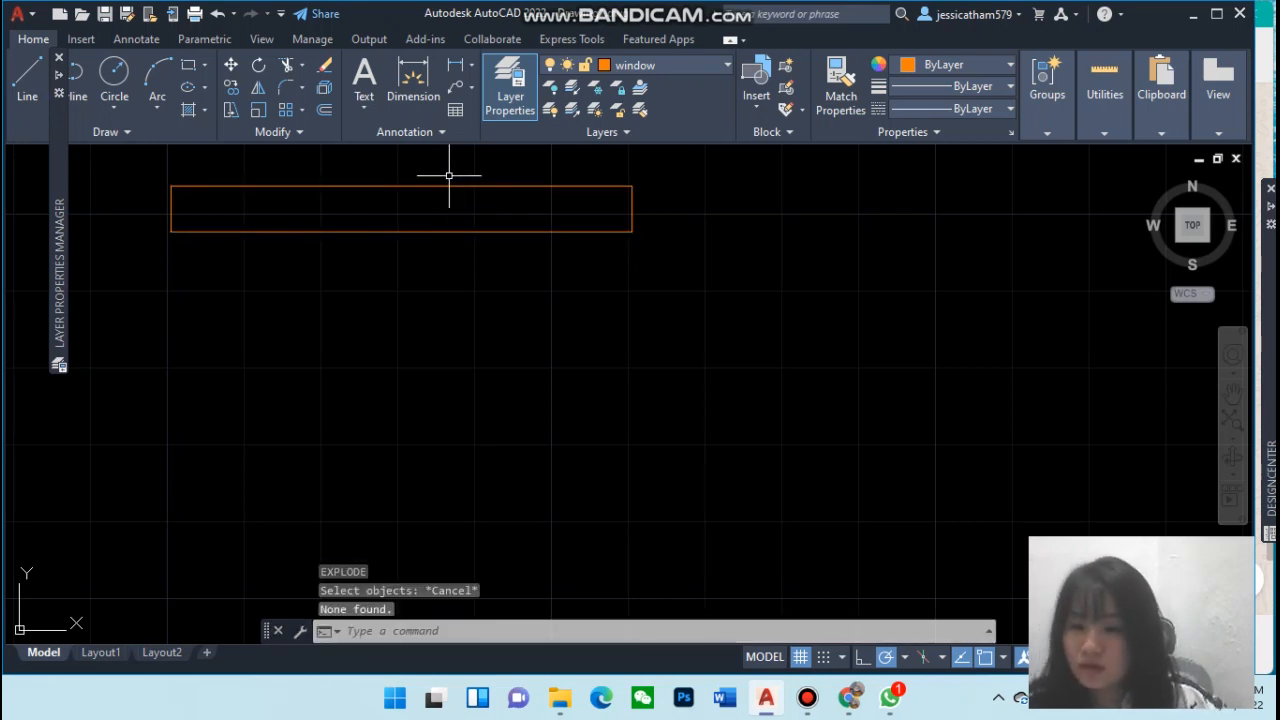
Offset the window's top and bottom lines 1" toward its inside
left_click(317, 120)
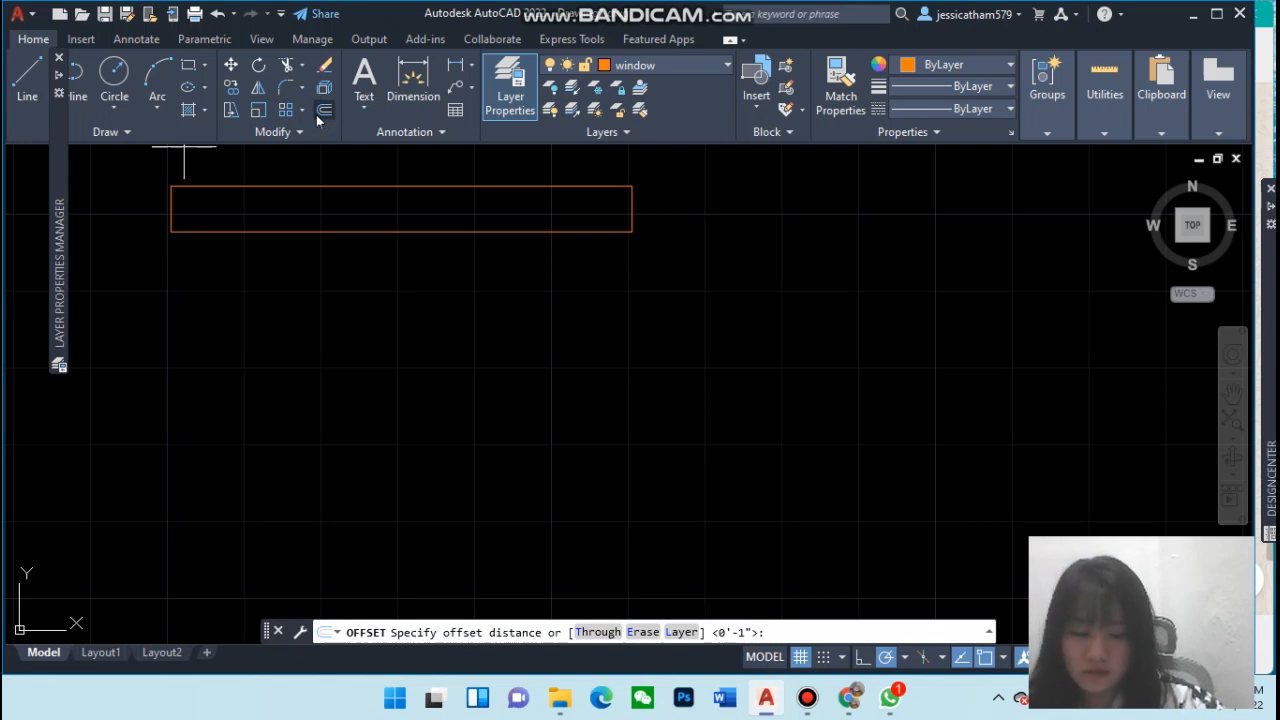
type("1\"")
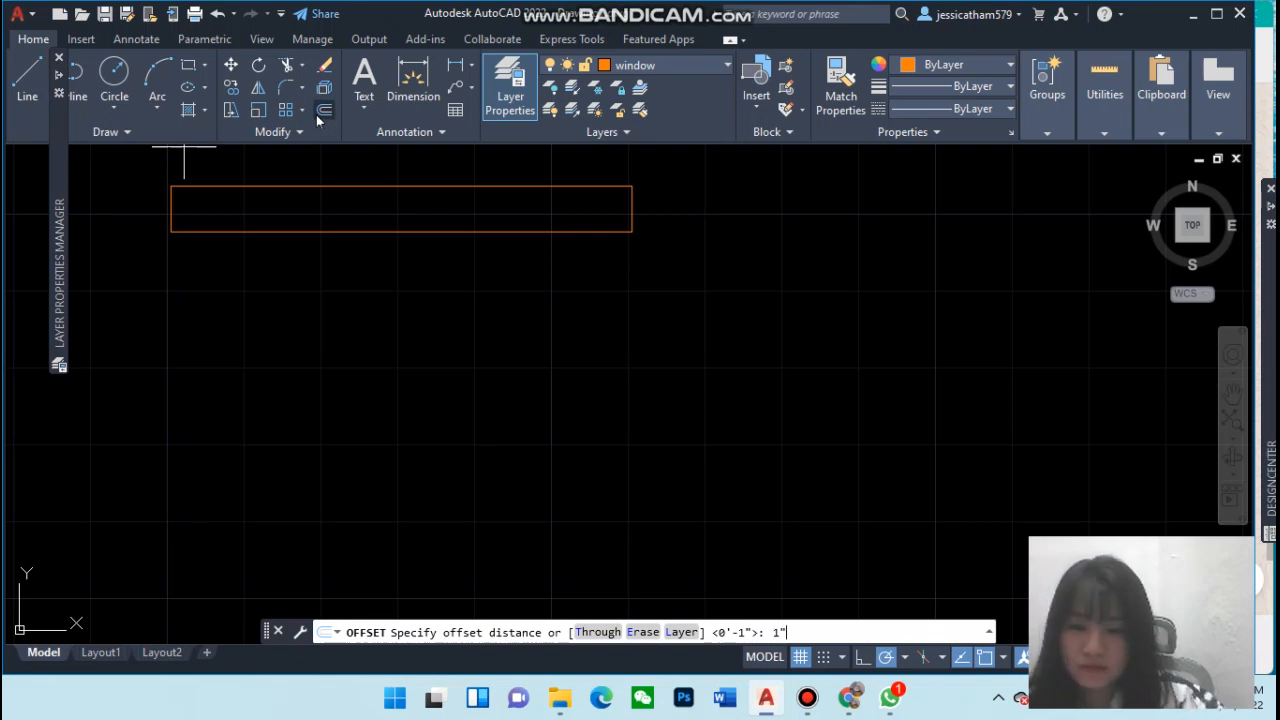
key("Return")
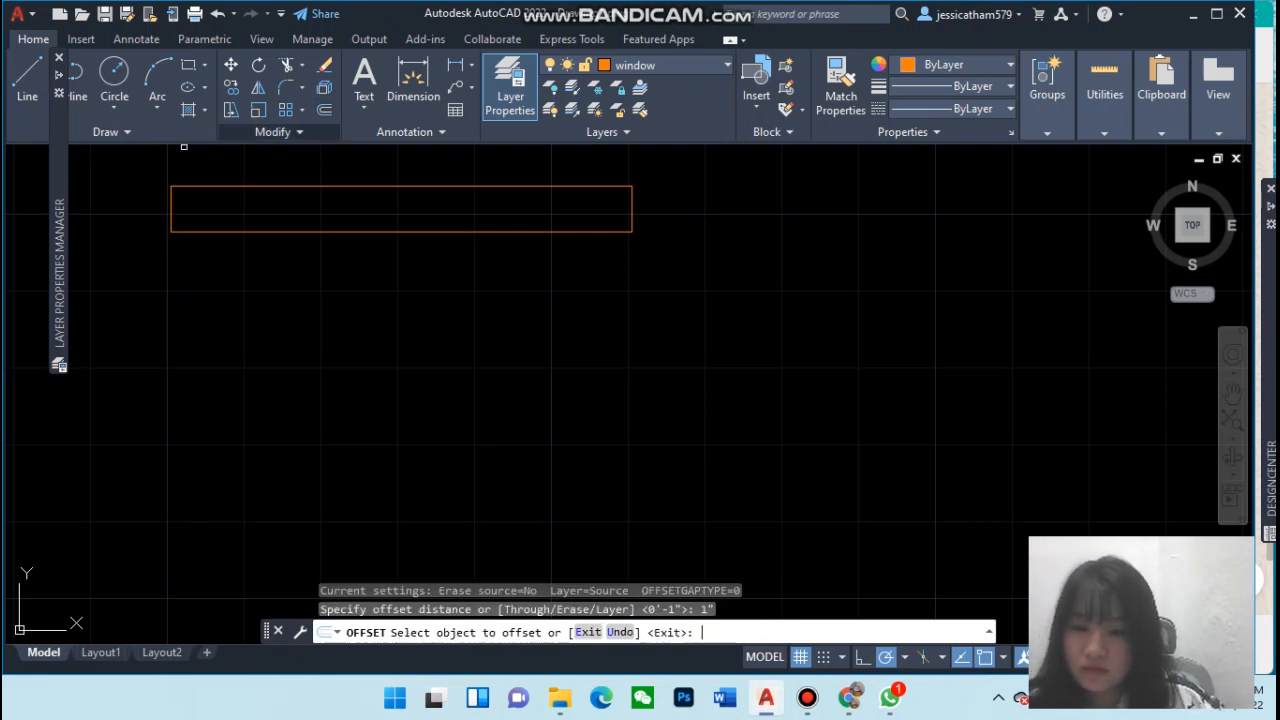
left_click(315, 185)
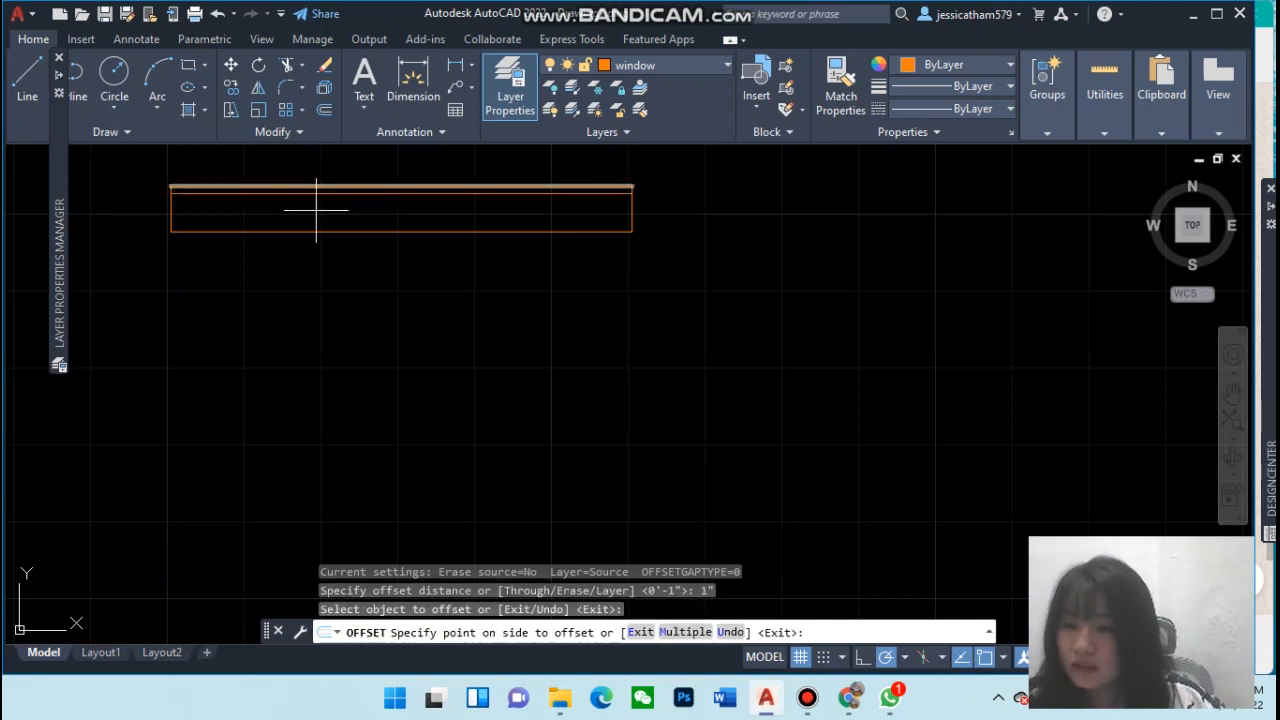
left_click(316, 210)
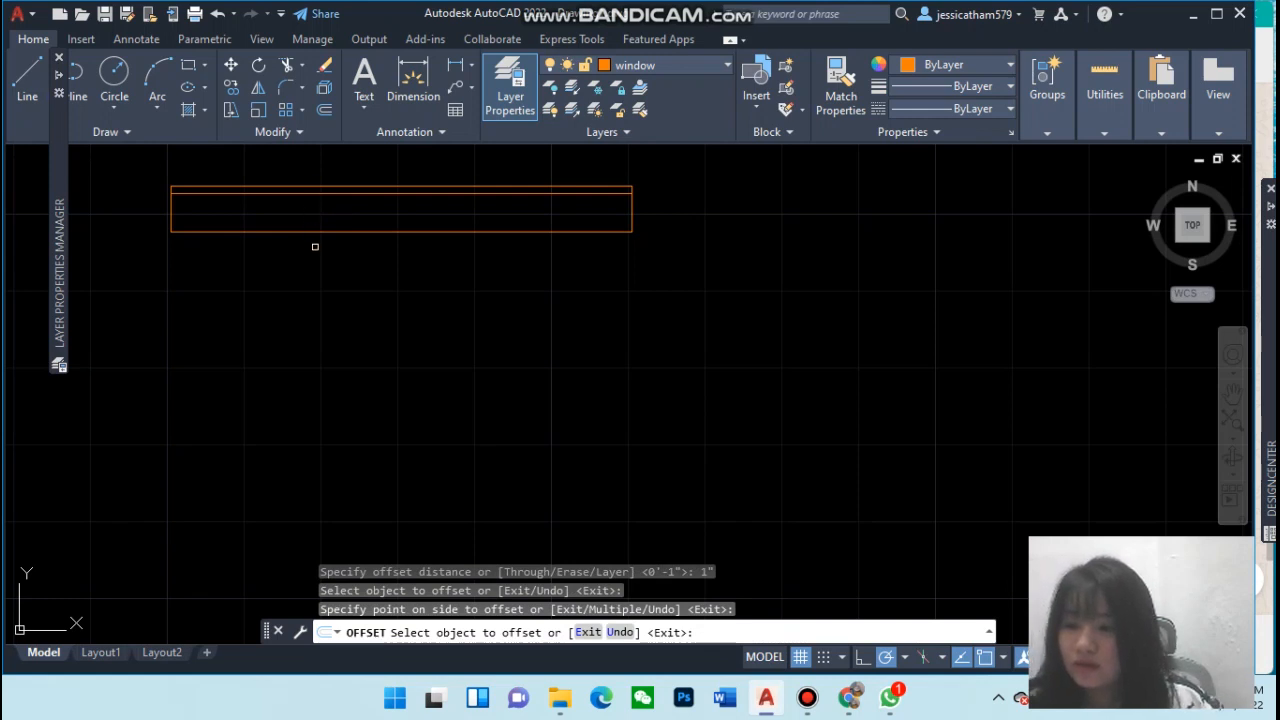
left_click(301, 231)
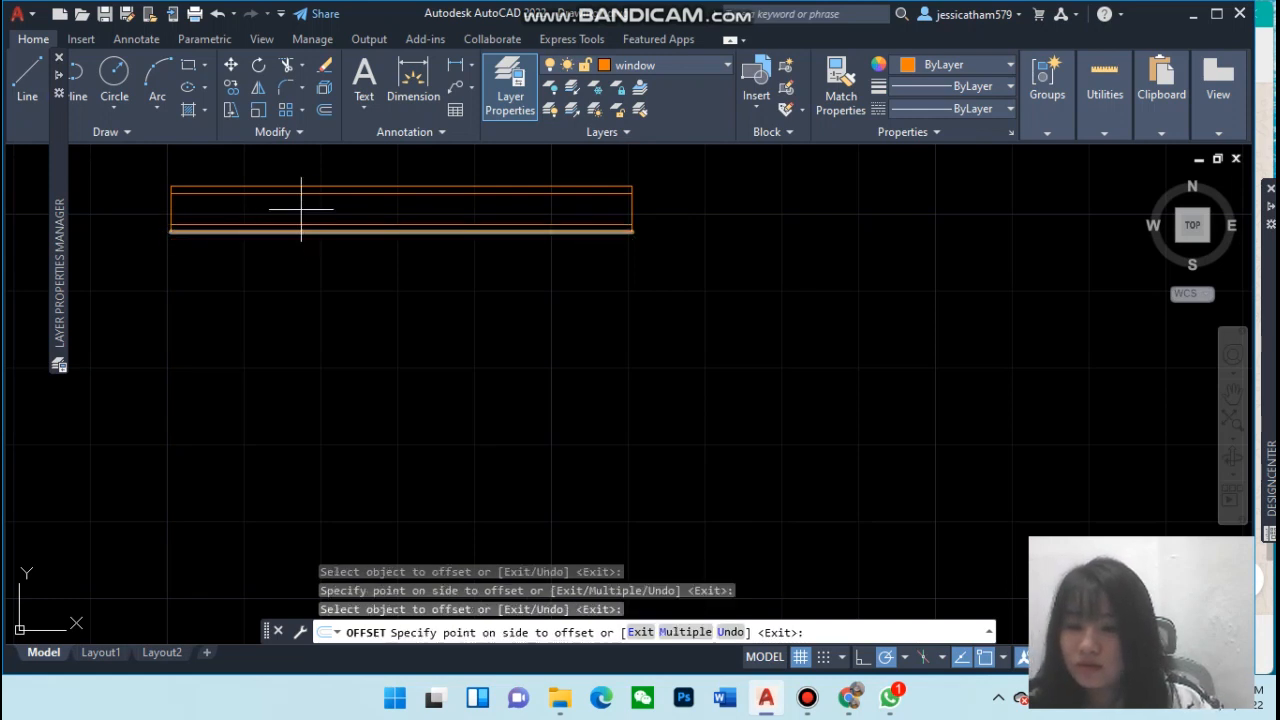
left_click(301, 208)
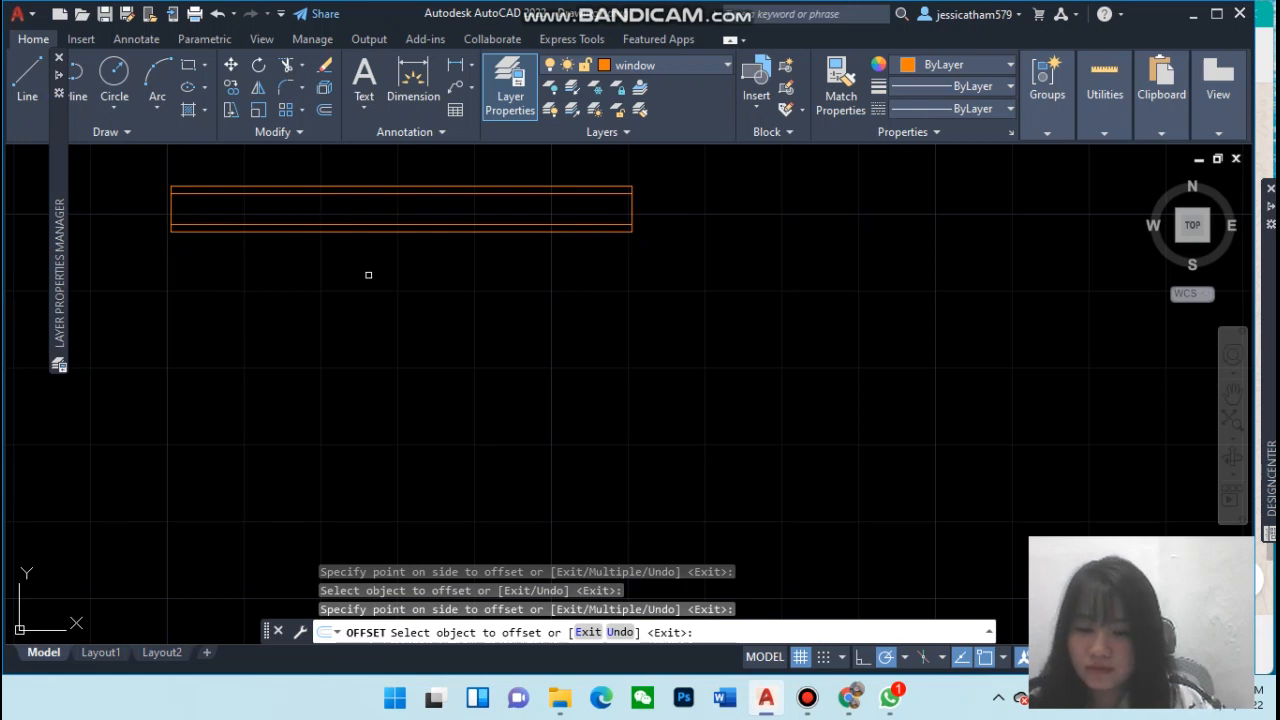
key("Escape")
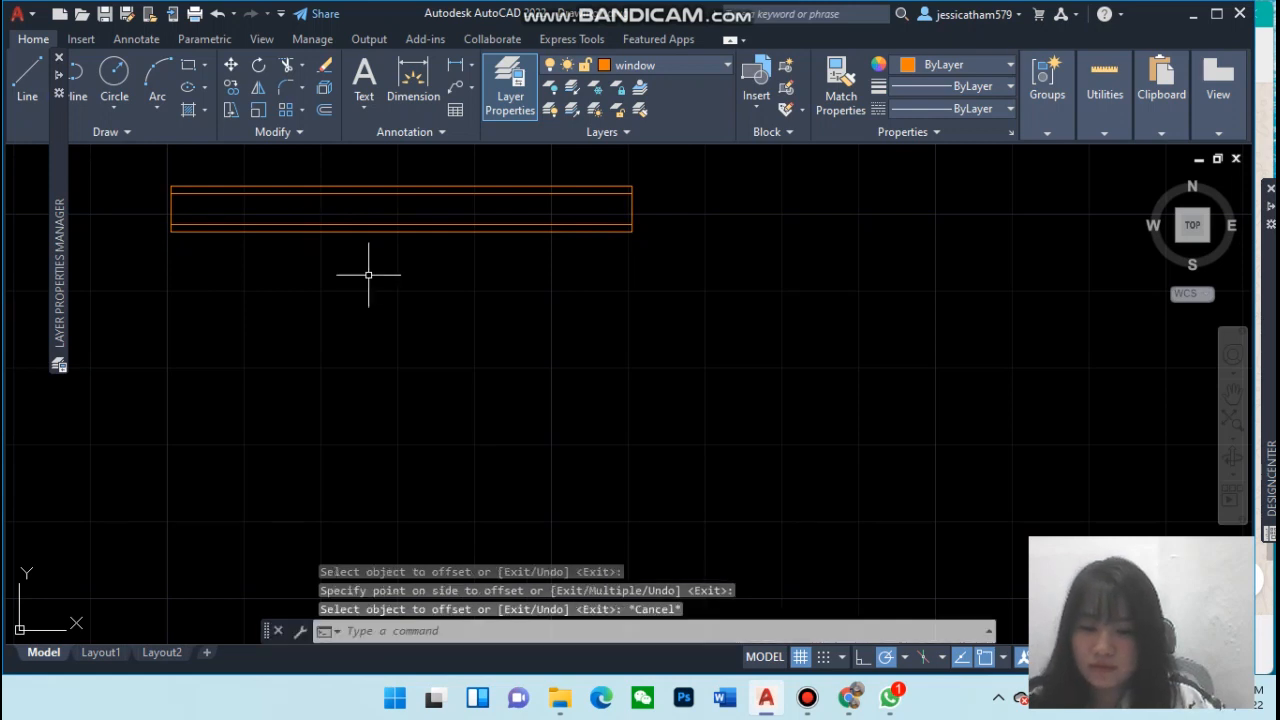
Copy the window's right end line, using its lower end as the base point
left_click(632, 212)
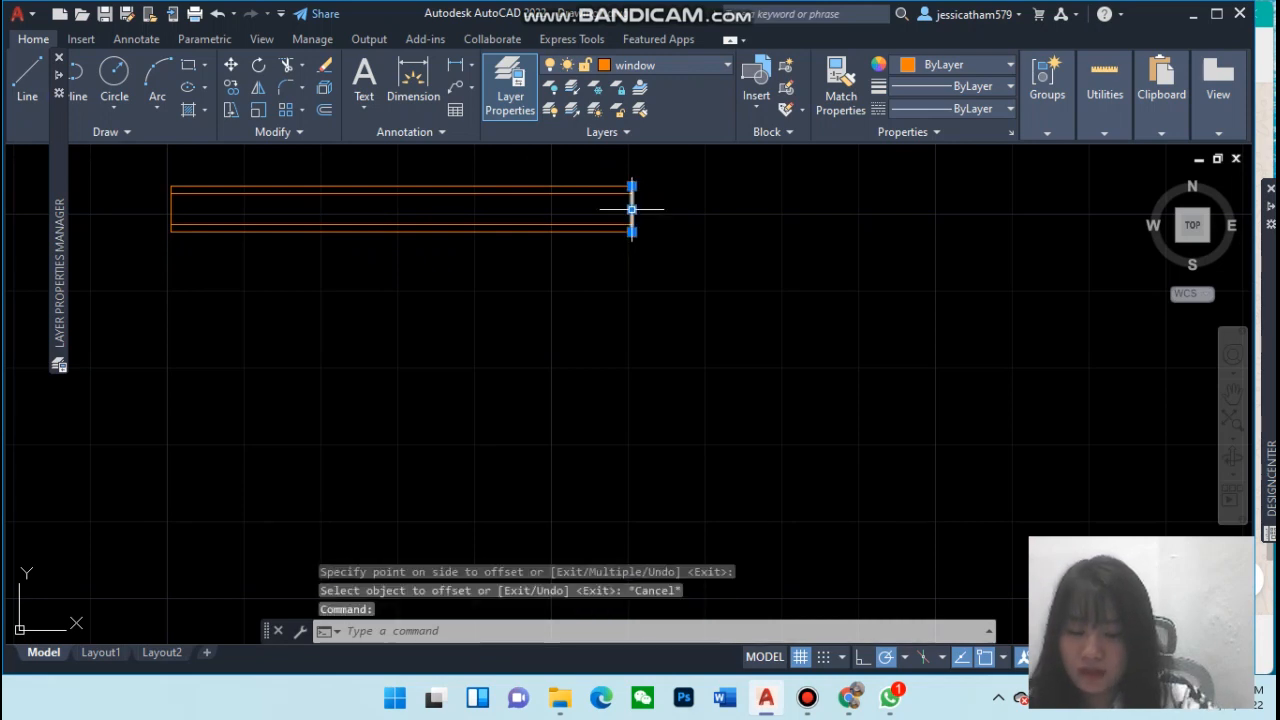
type("co")
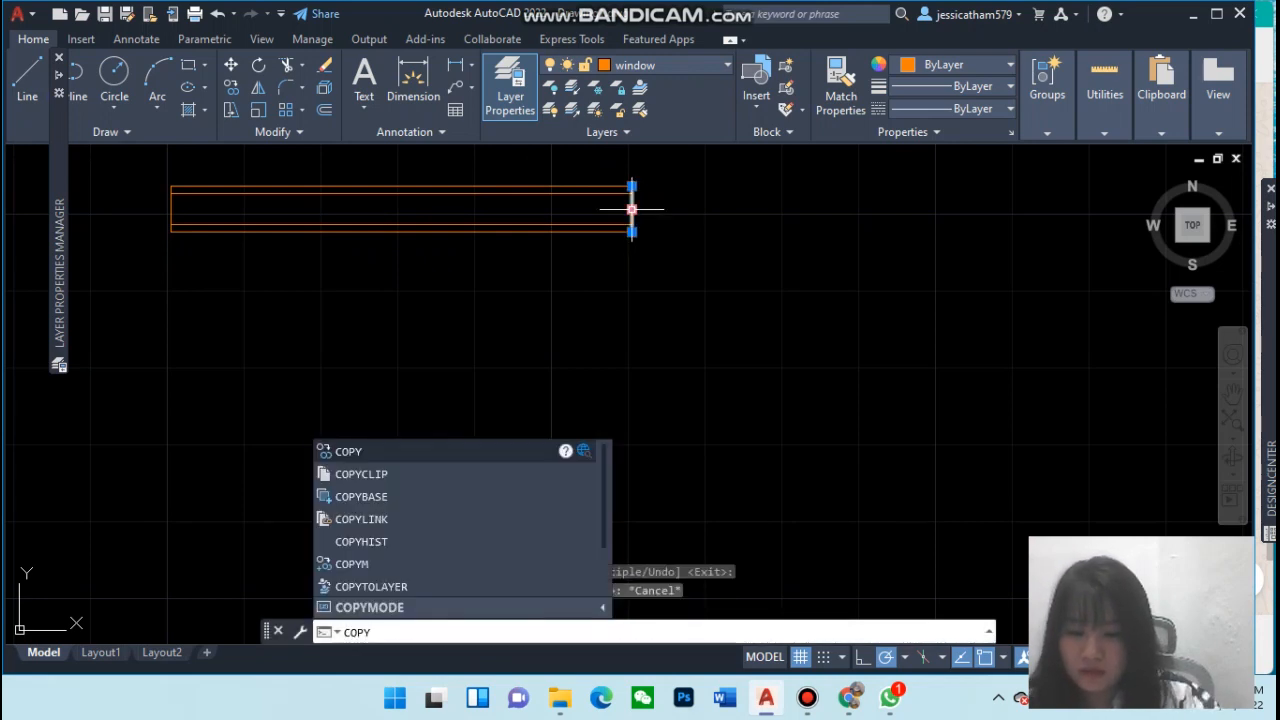
key("Return")
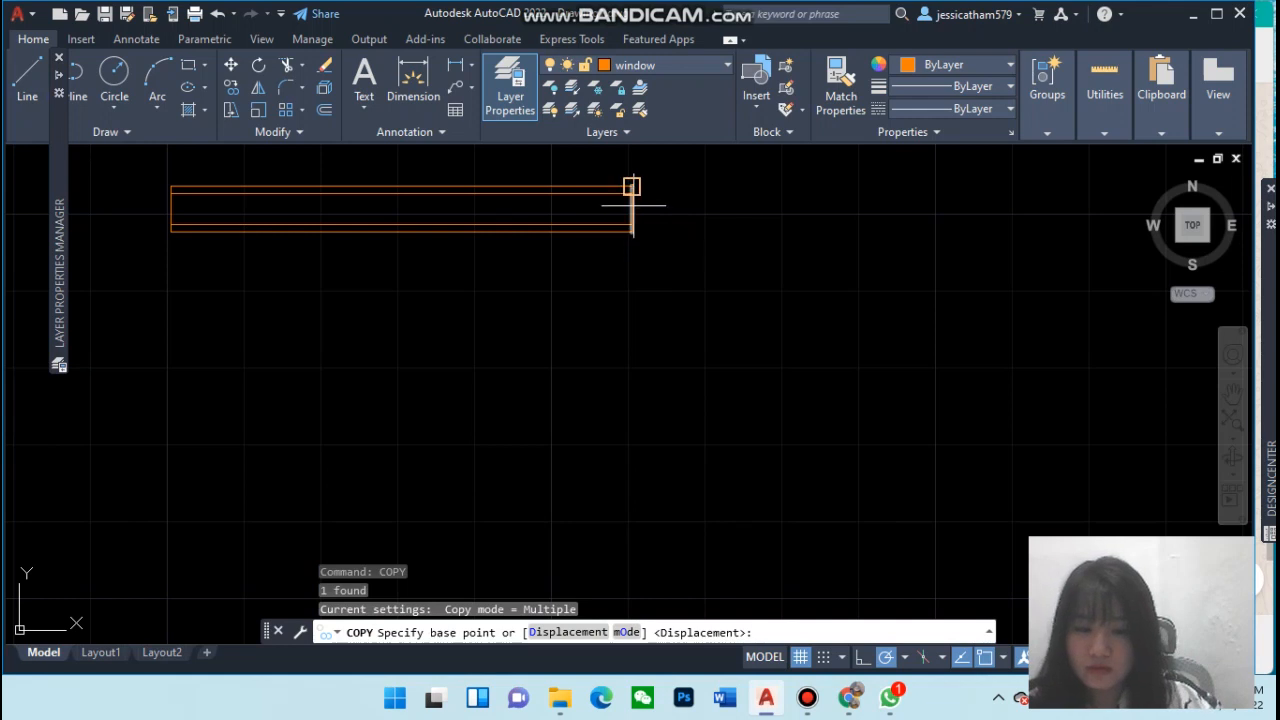
left_click(632, 231)
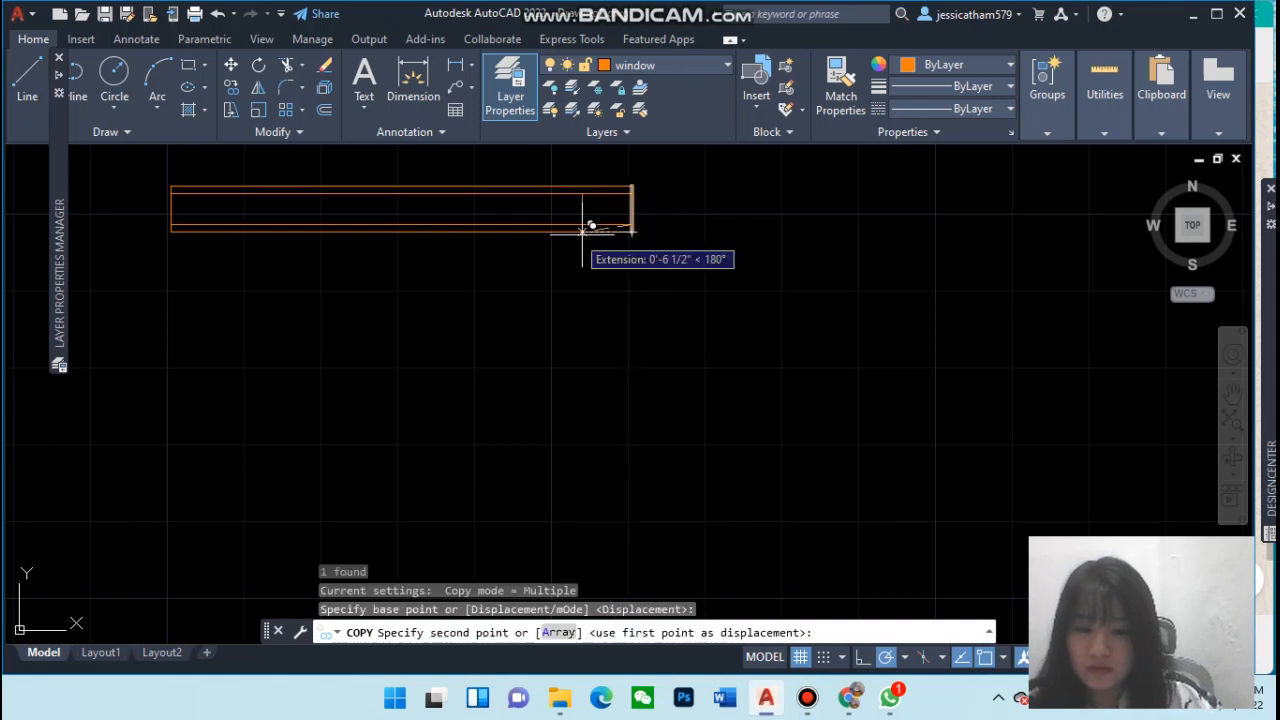
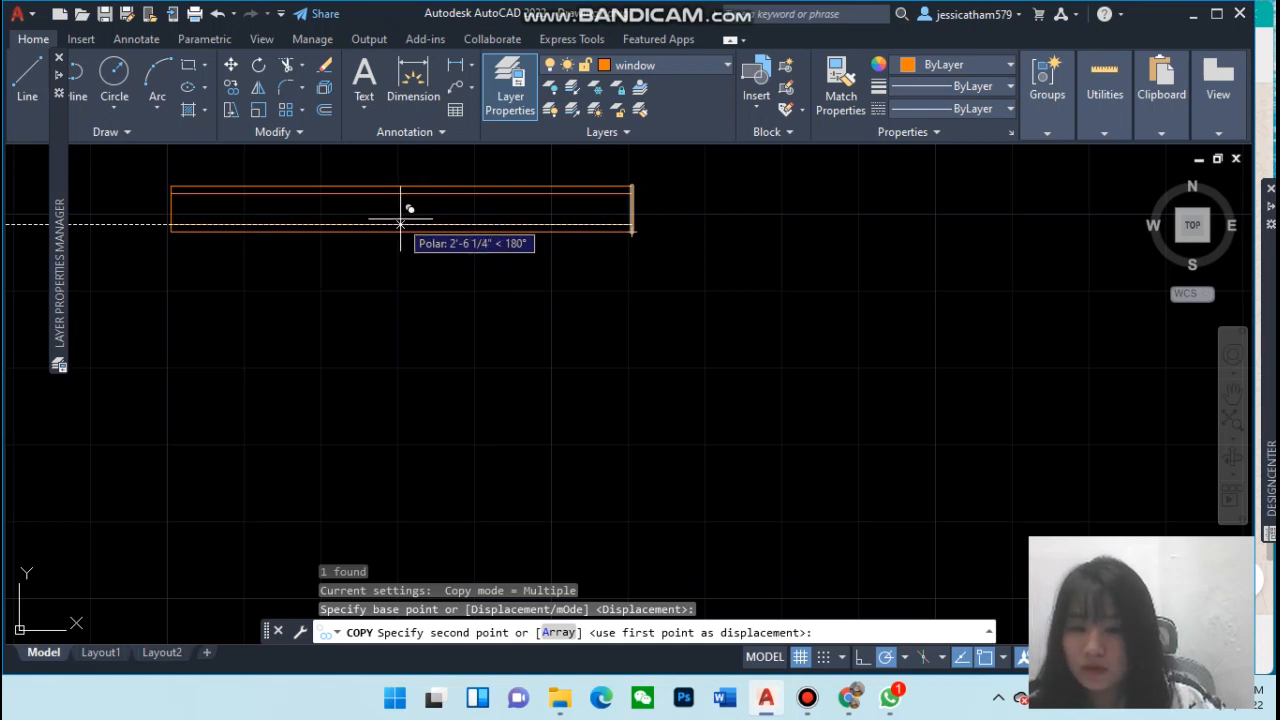
Place the copied end line at the window's midpoint to divide it into two panes
left_click(400, 222)
key("Escape")
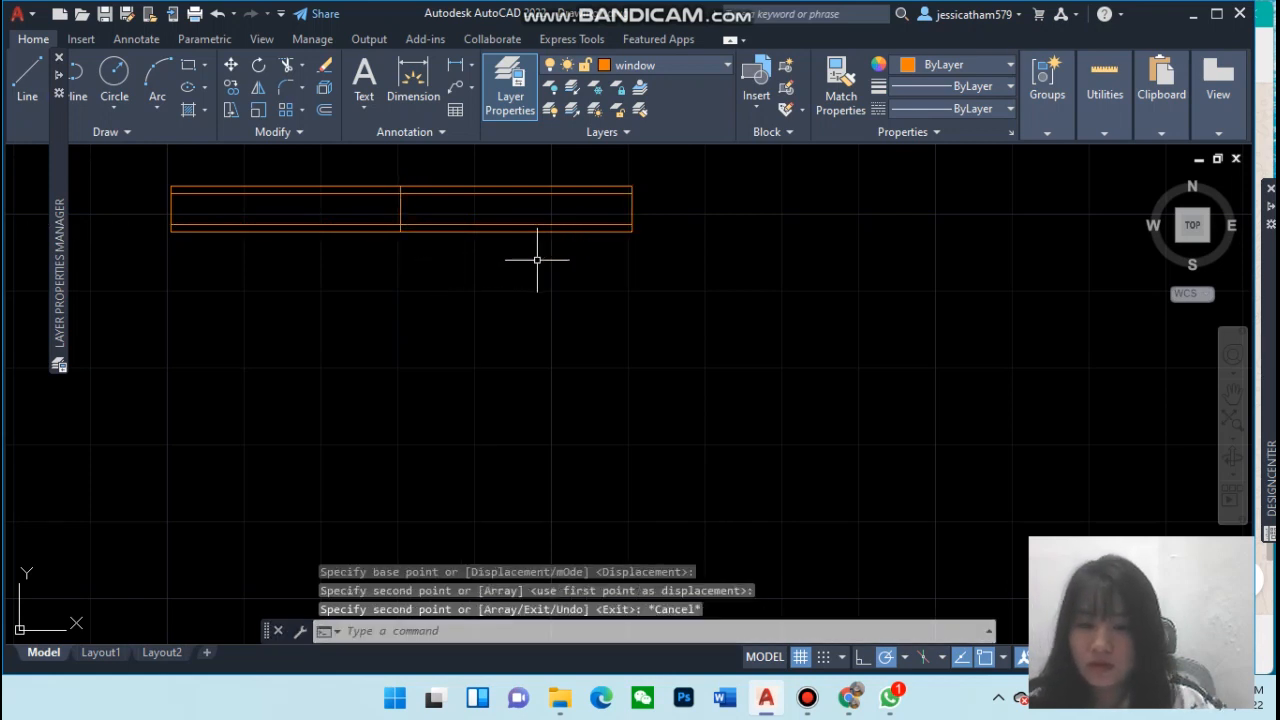
left_click(402, 190)
mouse_move(400, 188)
left_click(423, 294)
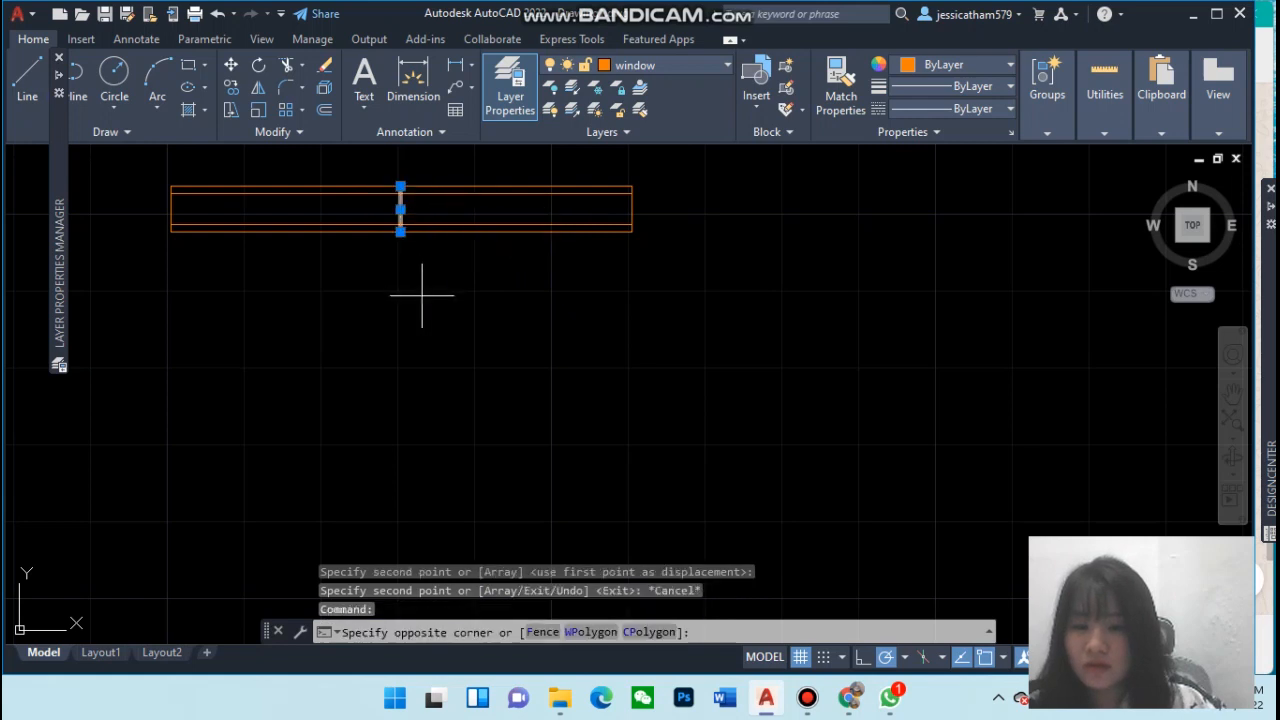
key("Escape")
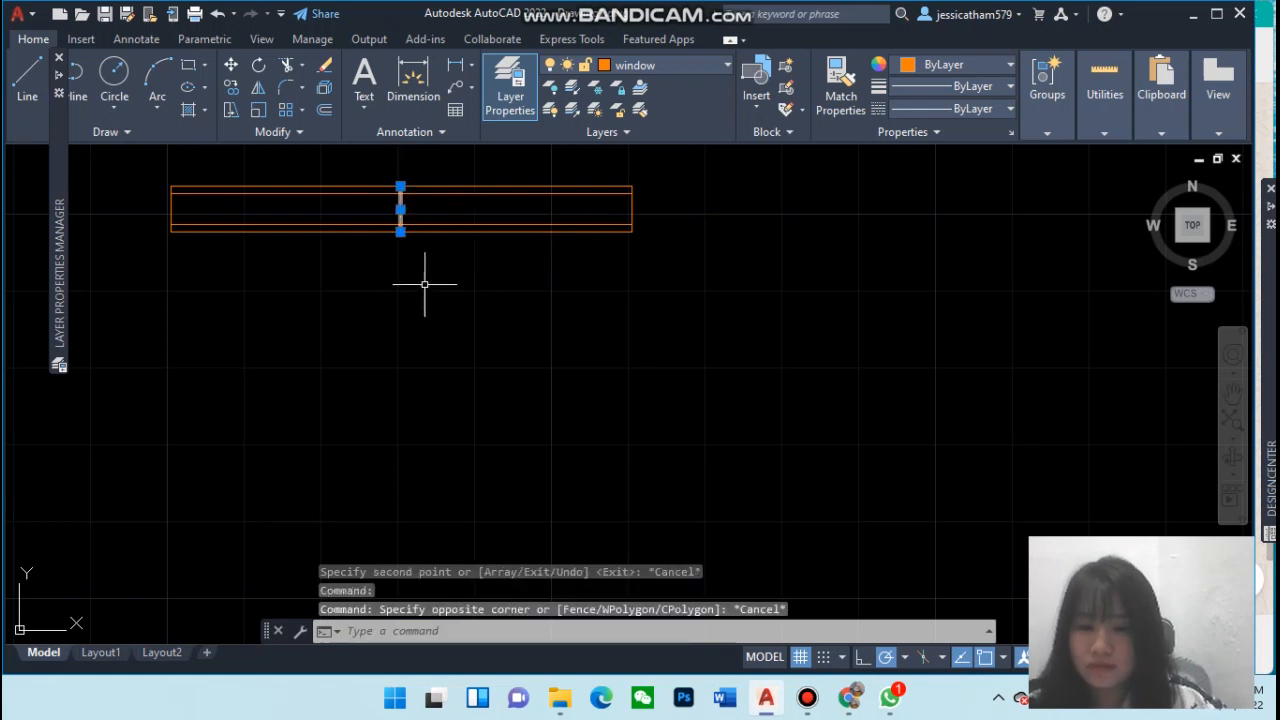
left_click(463, 200)
key("Escape")
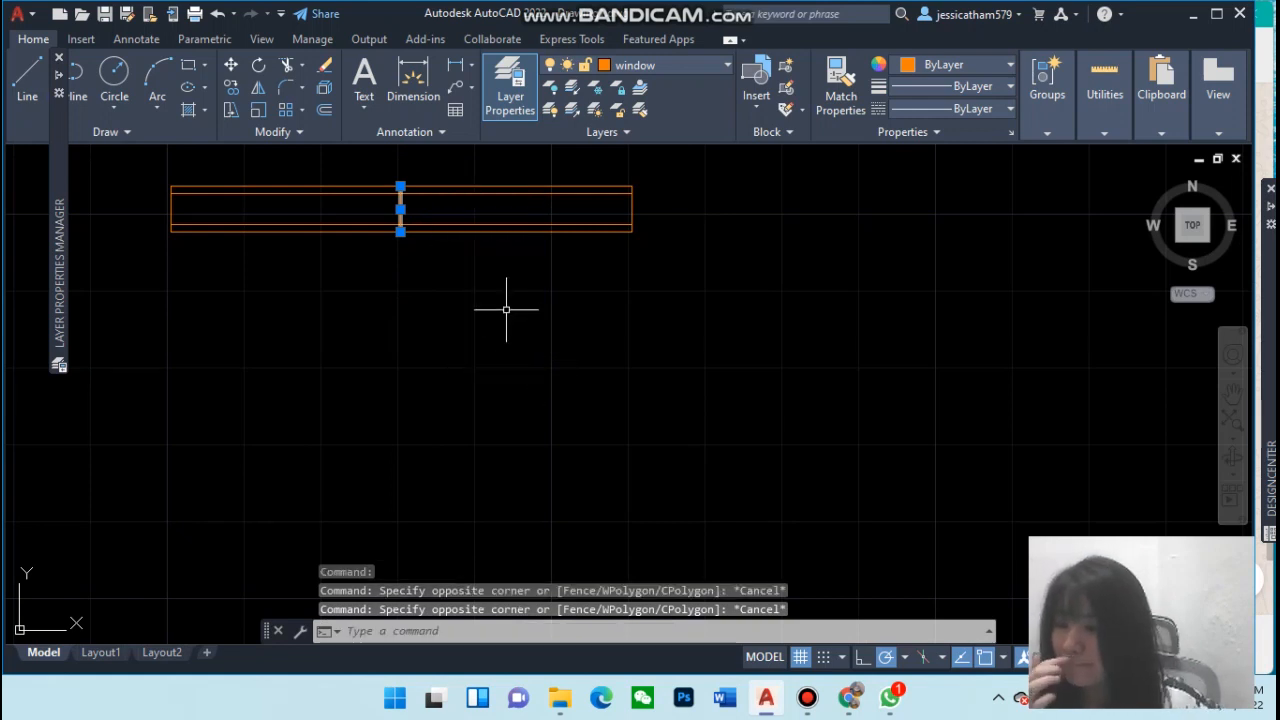
Trim the middle divider line so it stops at the window's inner top and bottom lines
scroll(445, 309, "up", 2)
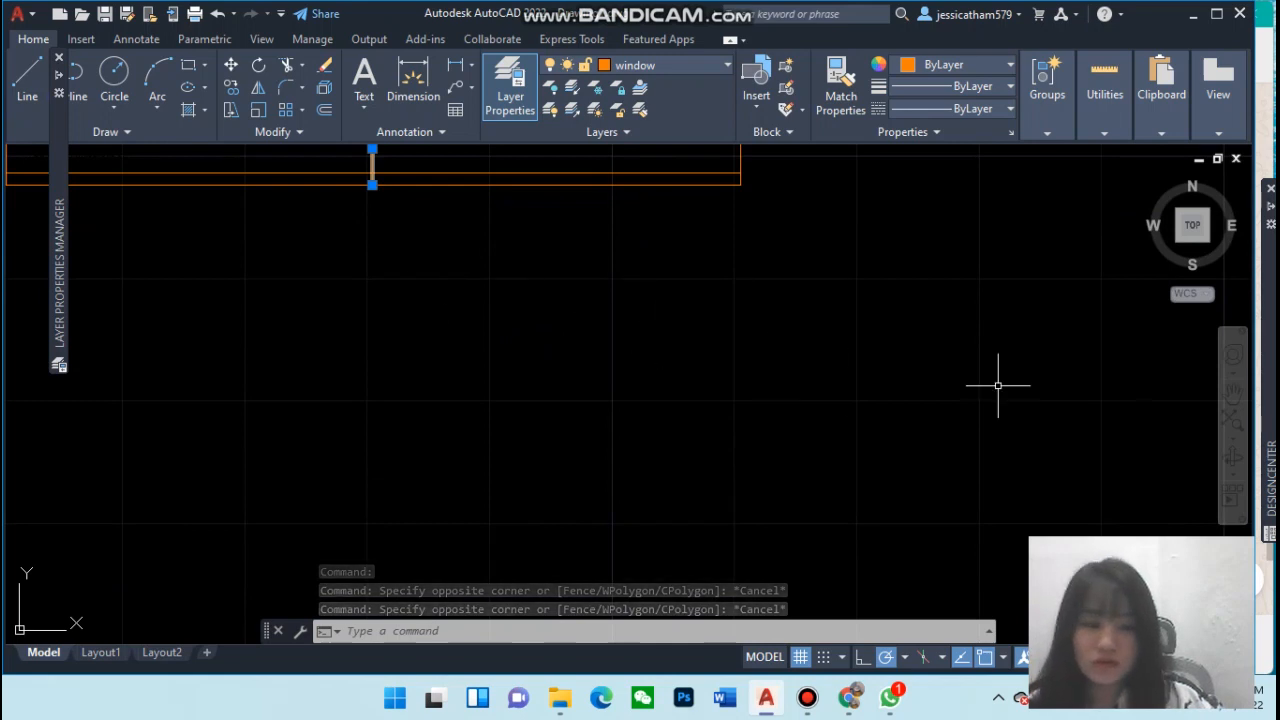
left_click(1233, 390)
mouse_move(718, 398)
left_mouse_down()
mouse_move(785, 455)
mouse_move(711, 429)
left_mouse_up()
left_click_drag(544, 392, 597, 449)
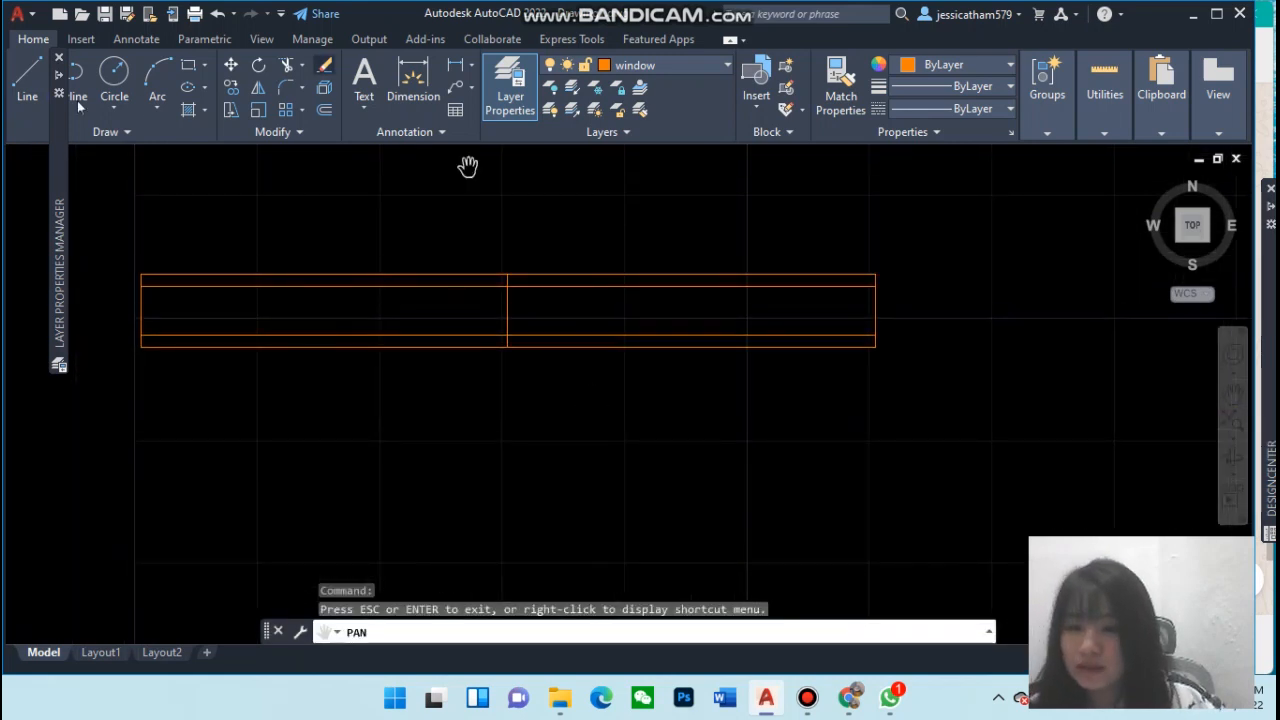
mouse_move(60, 100)
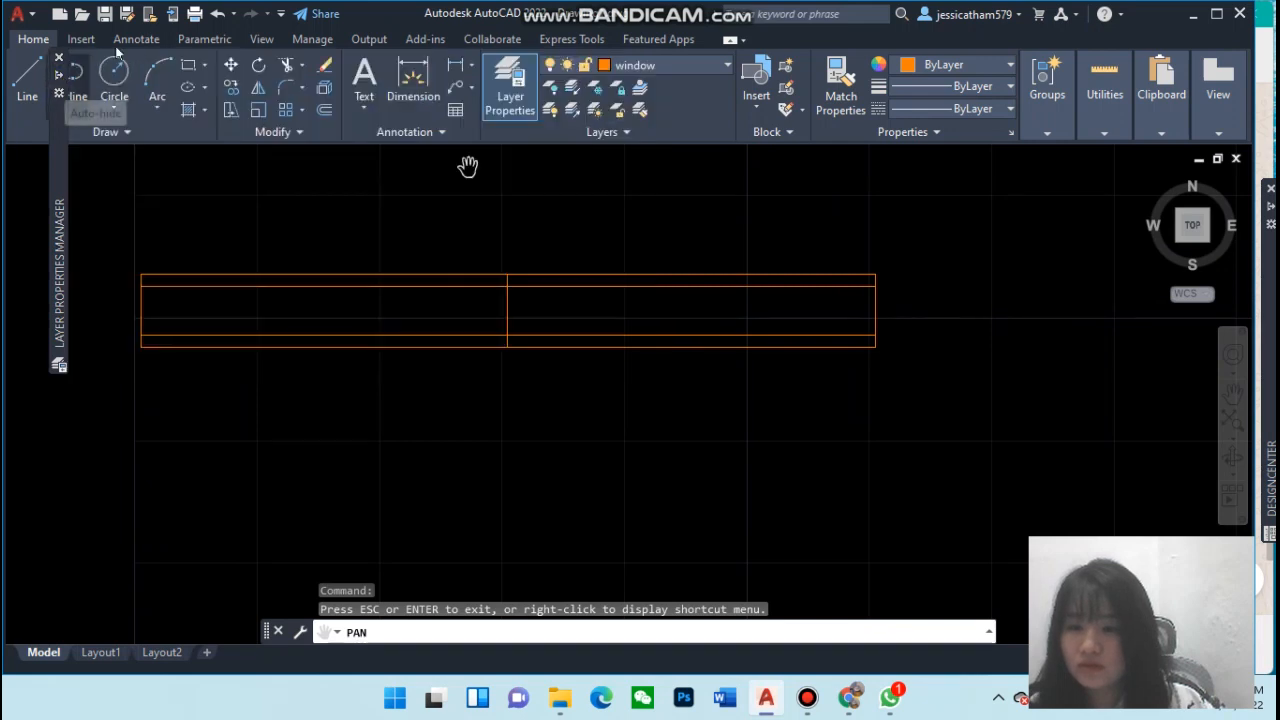
left_click(286, 65)
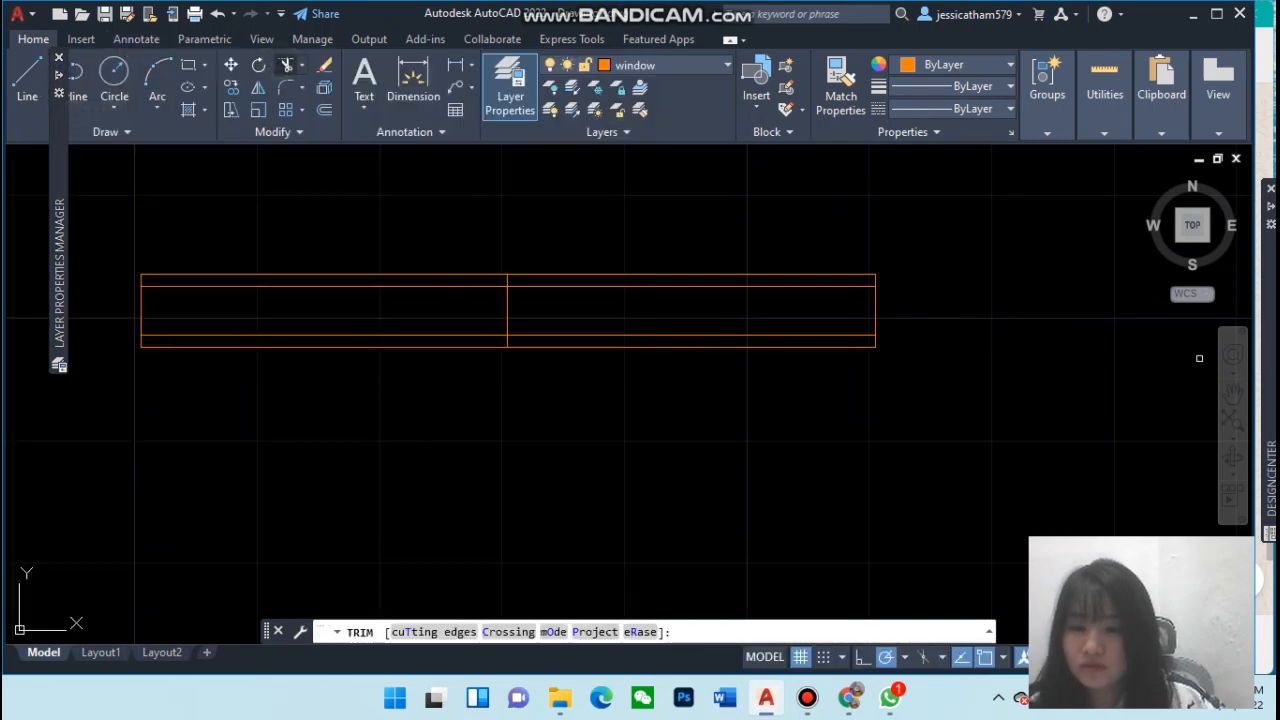
left_click(506, 283)
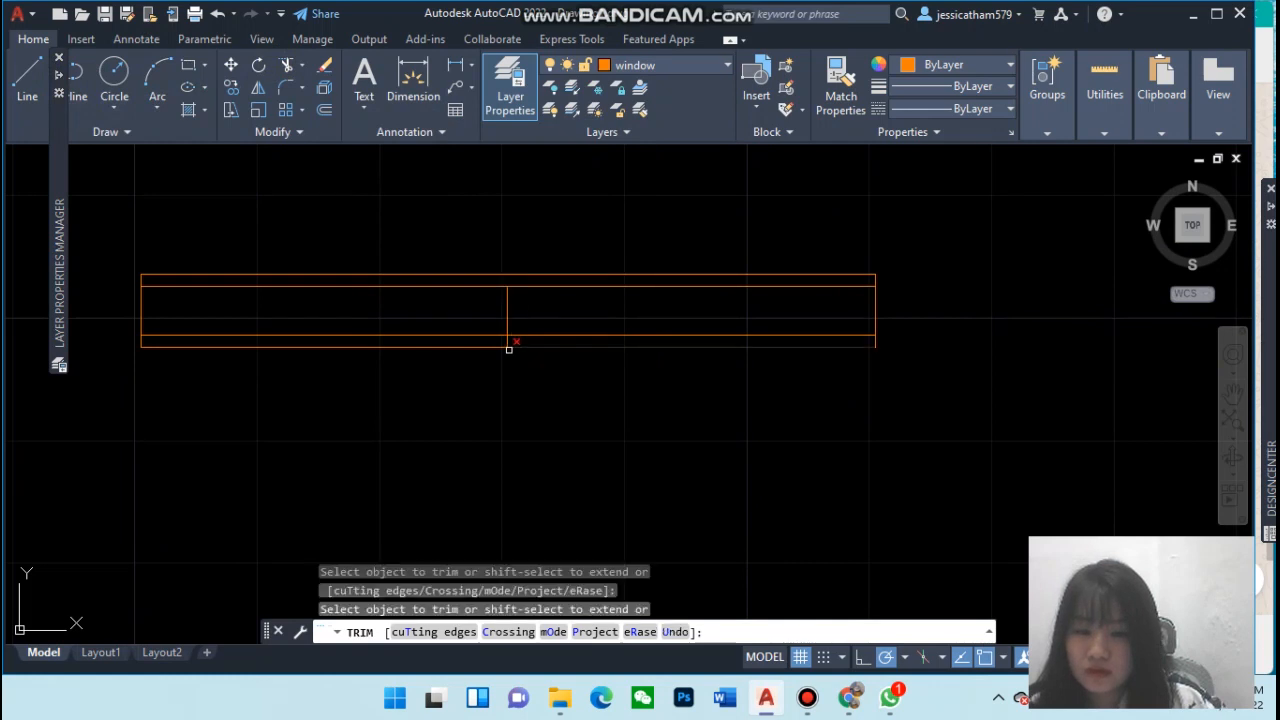
left_click(508, 342)
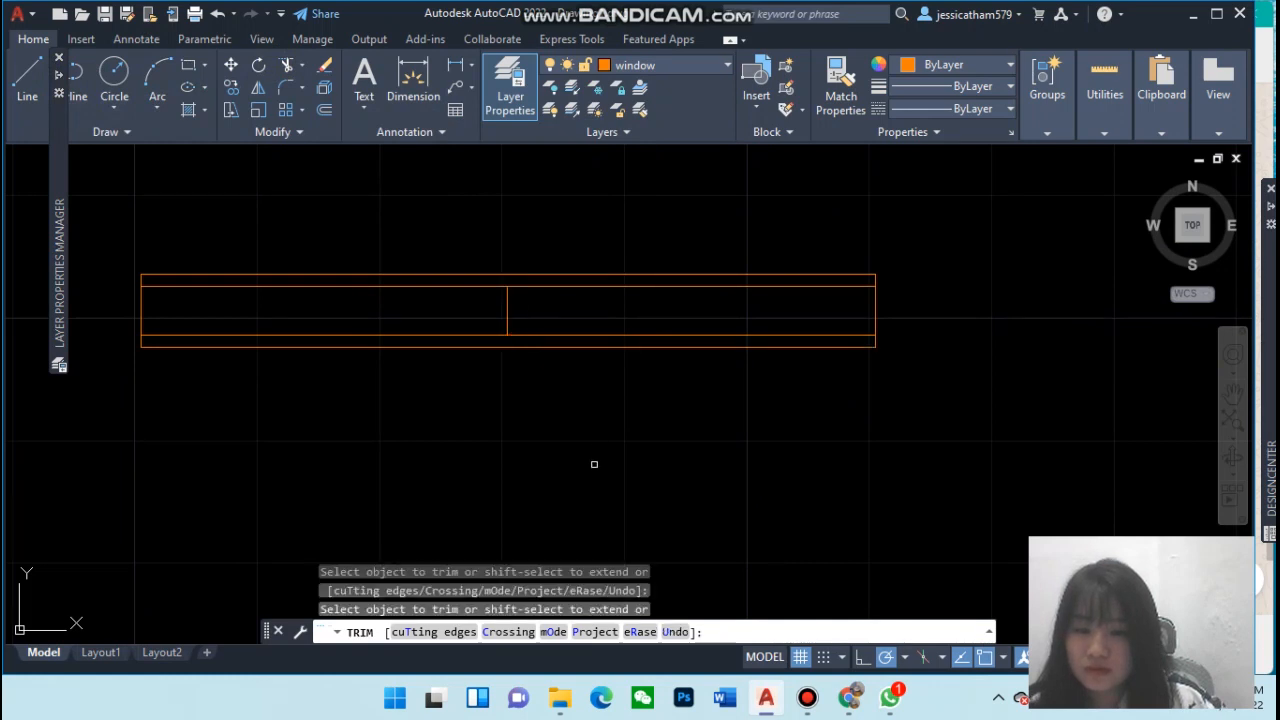
key("Escape")
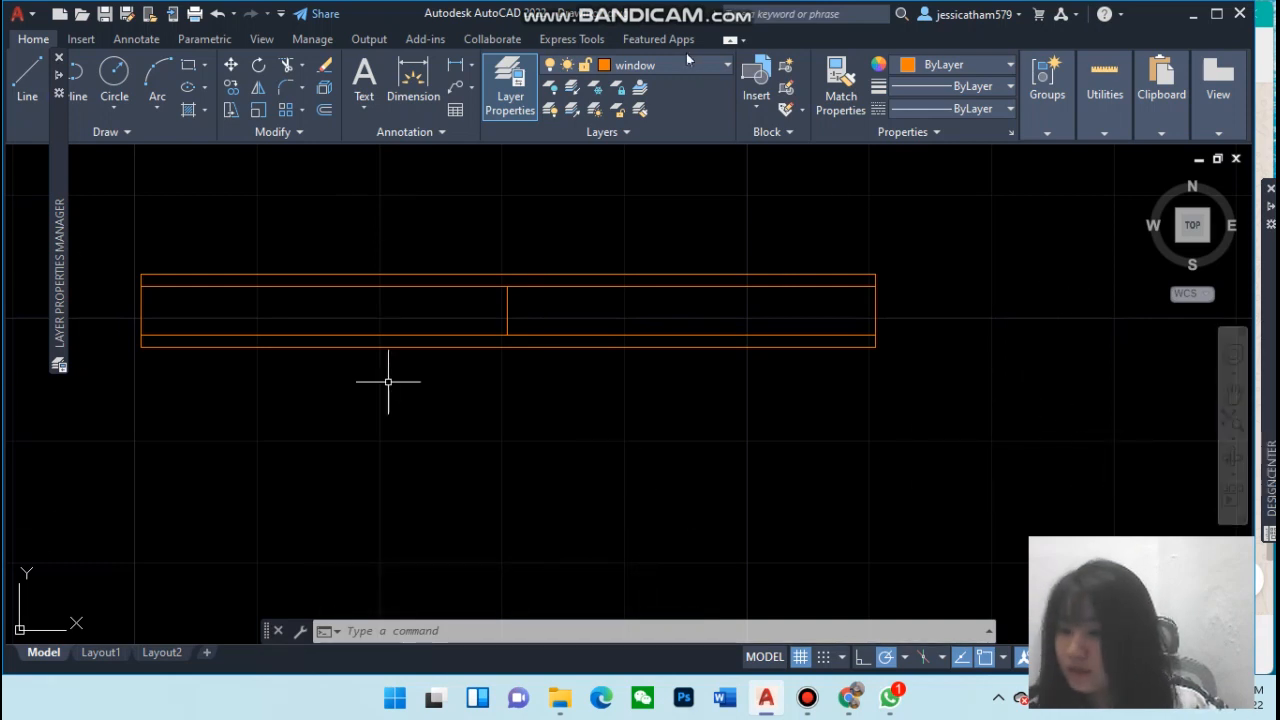
key("Escape")
key("Escape")
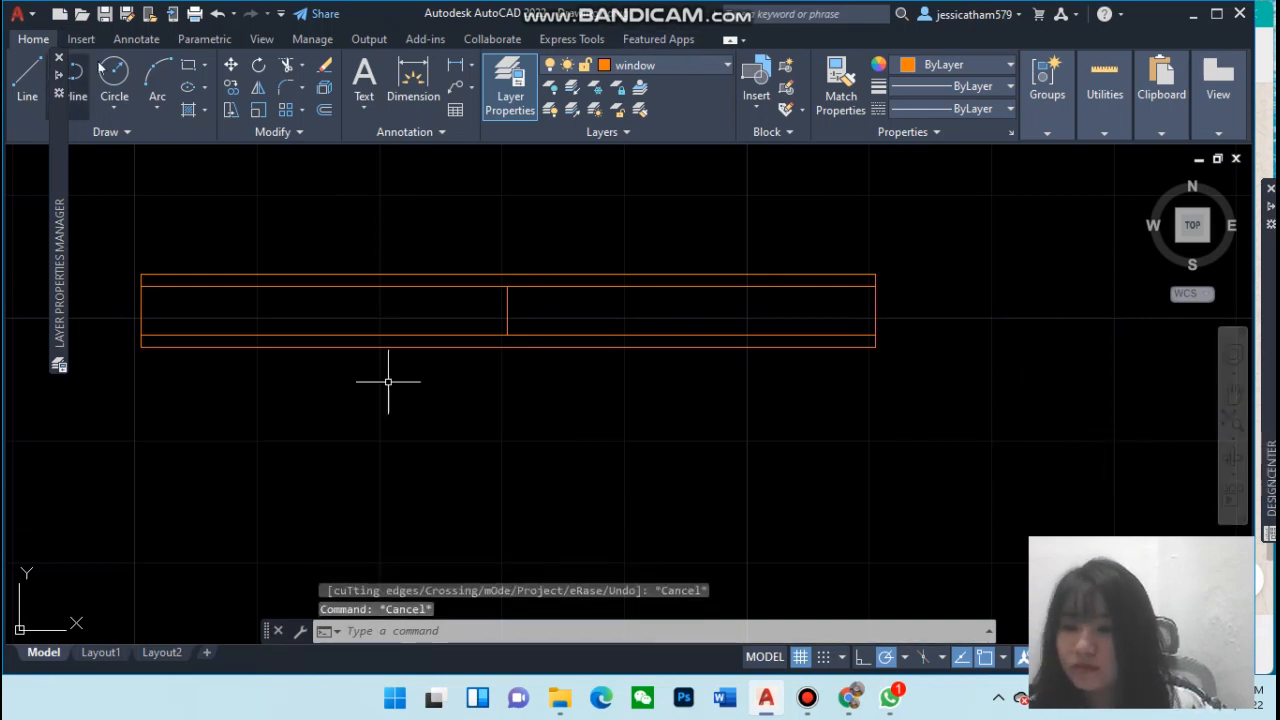
Draw a 6' by 10" rectangle for a second window near the first one
left_click(188, 66)
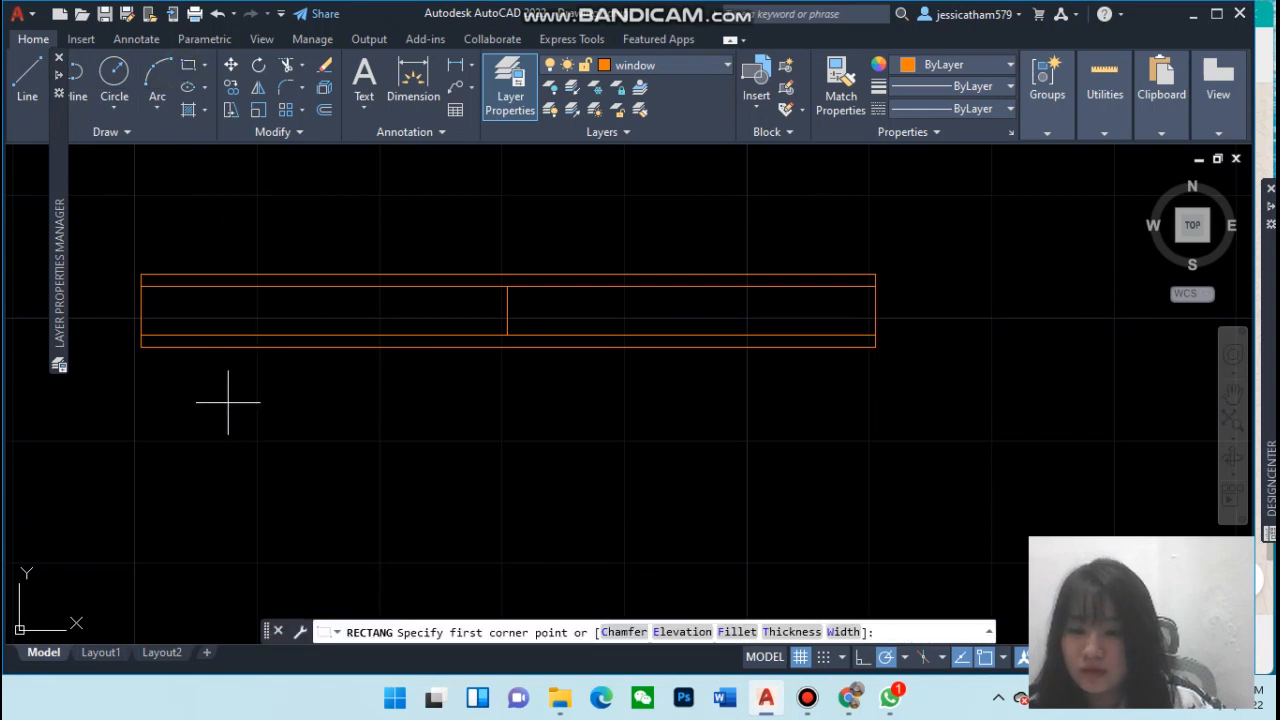
left_click(228, 403)
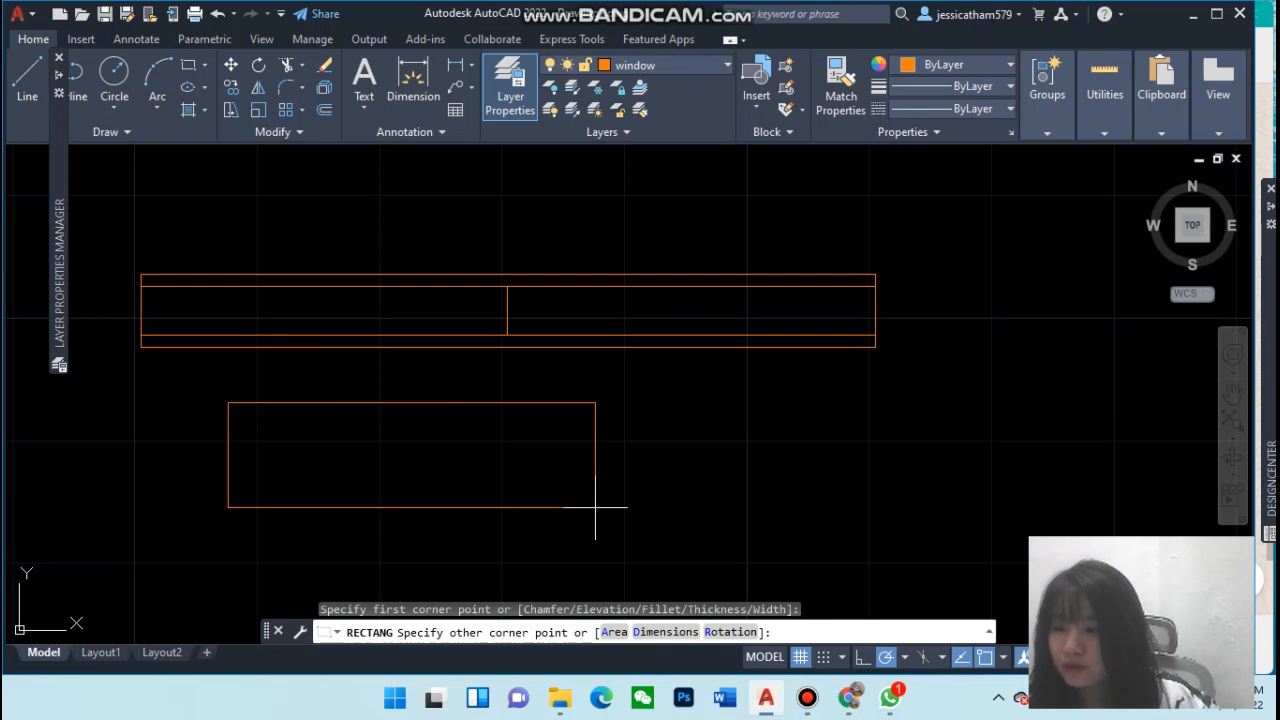
key("F8")
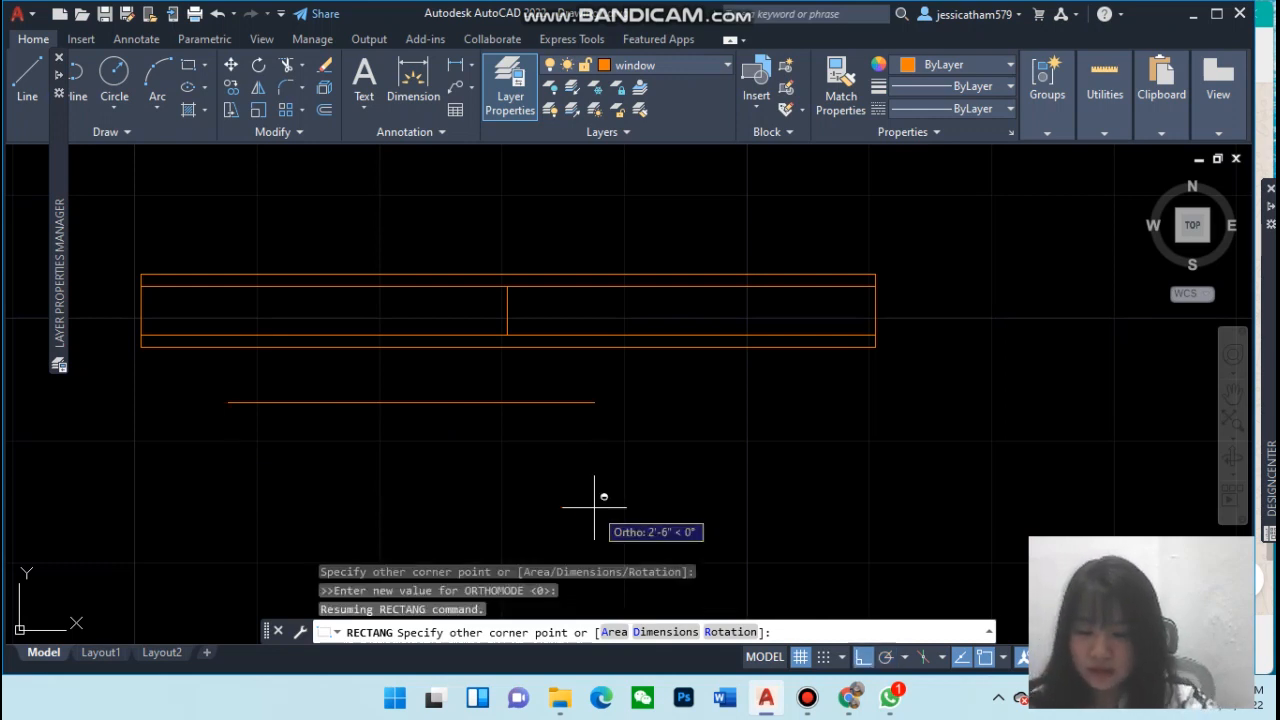
type("@6',10\"")
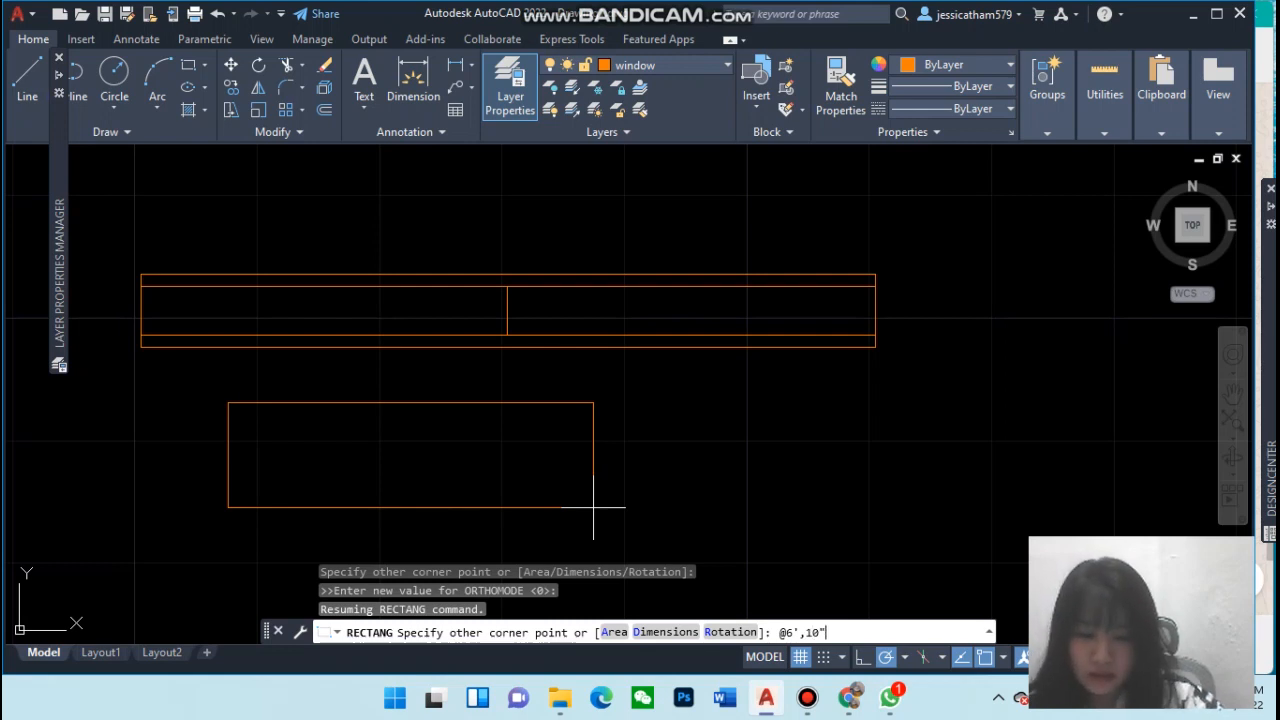
key("Return")
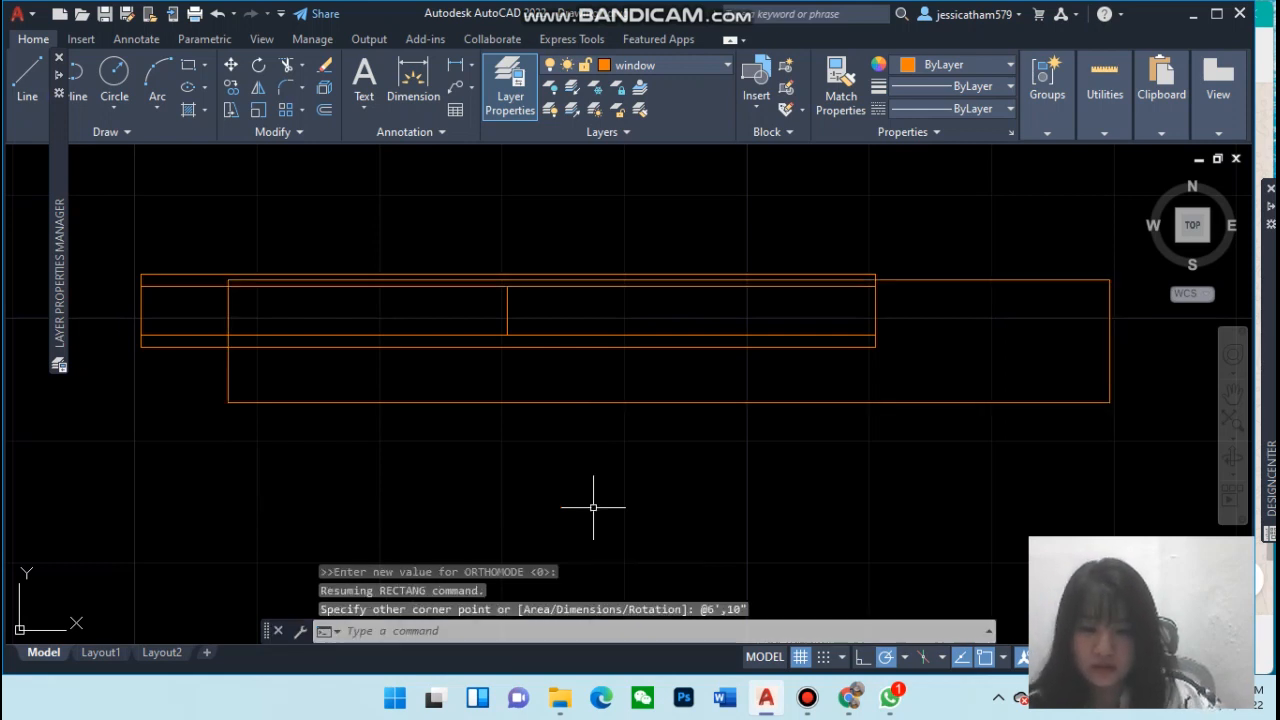
Move the new rectangle down so it sits below the first window, using its lower-left corner as base
left_click(599, 403)
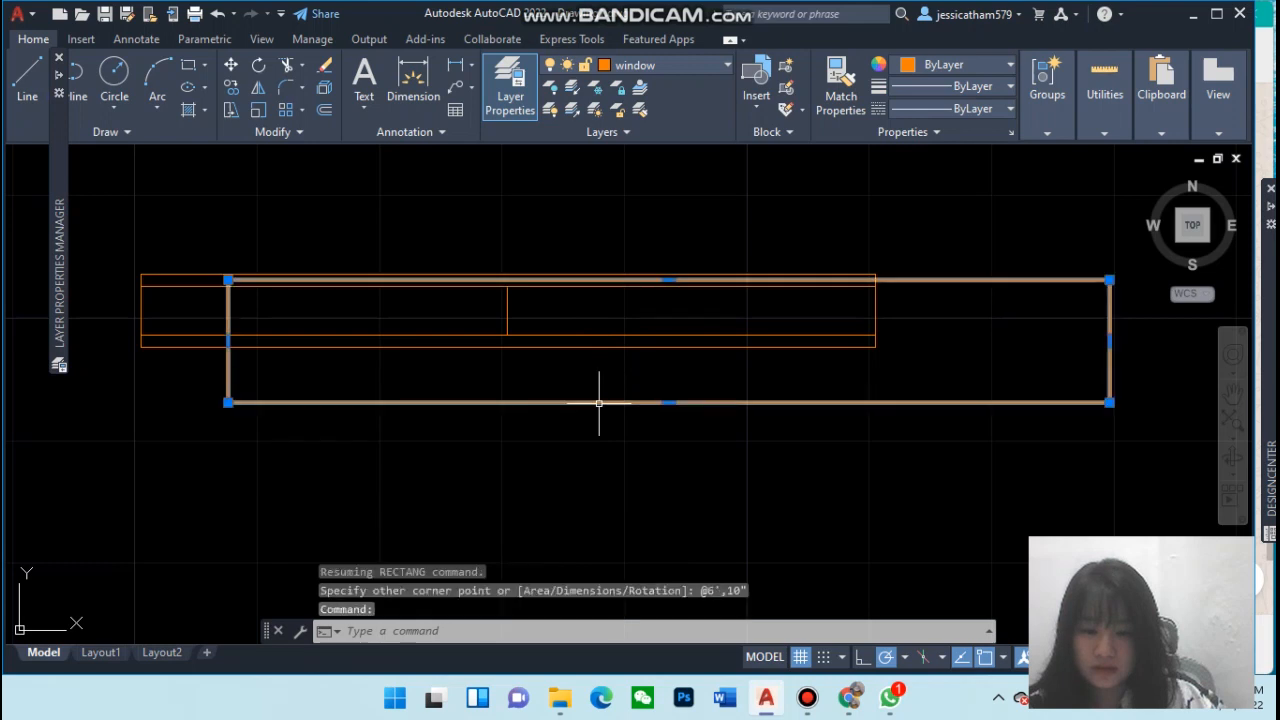
left_click(669, 403)
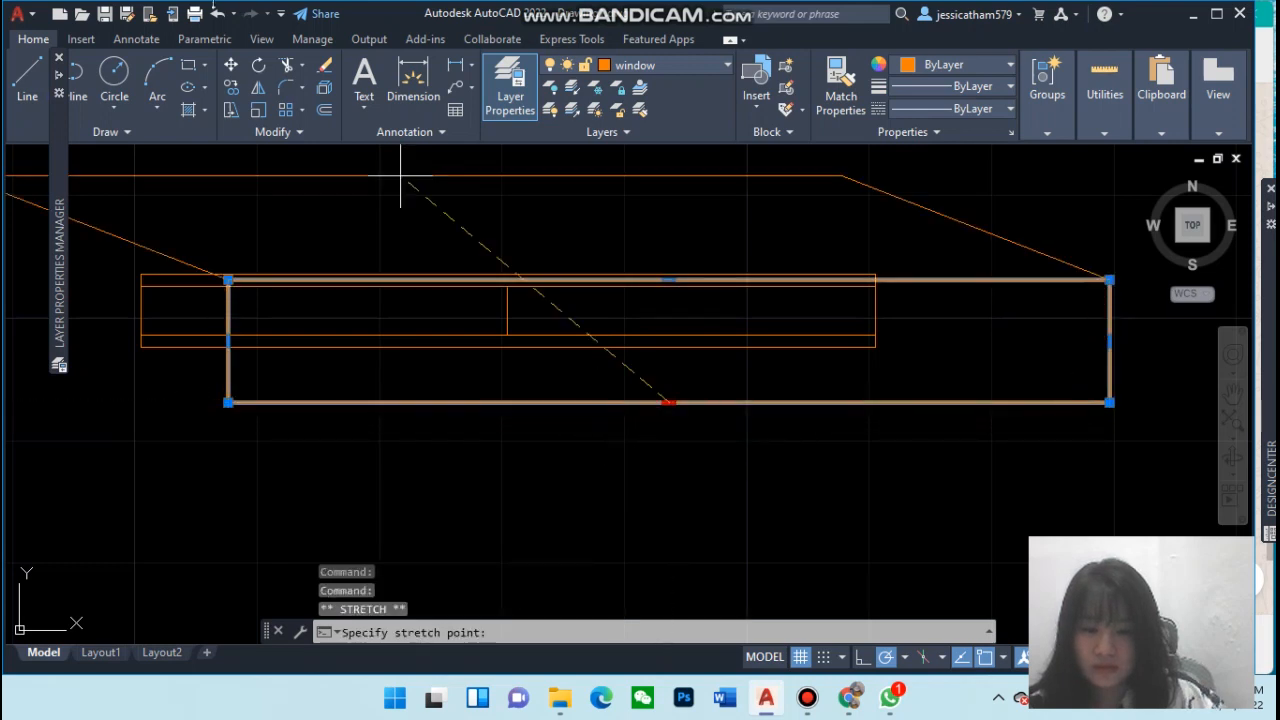
key("Escape")
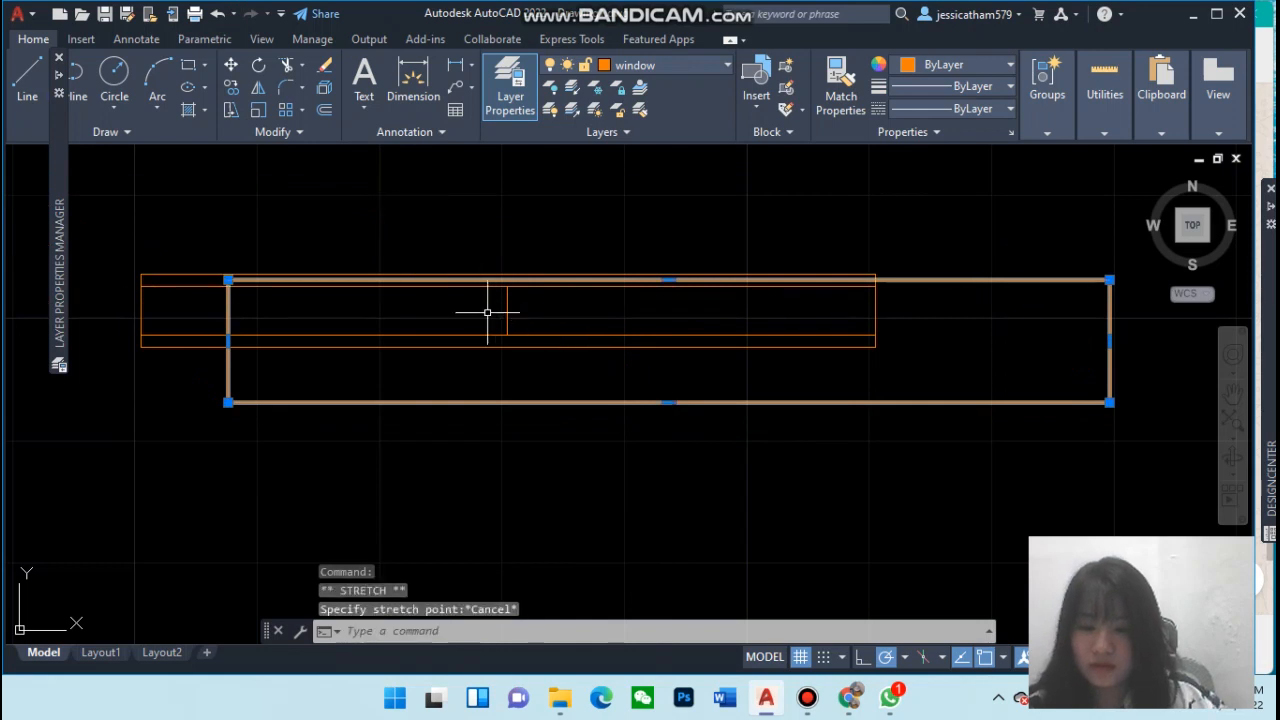
type("mov")
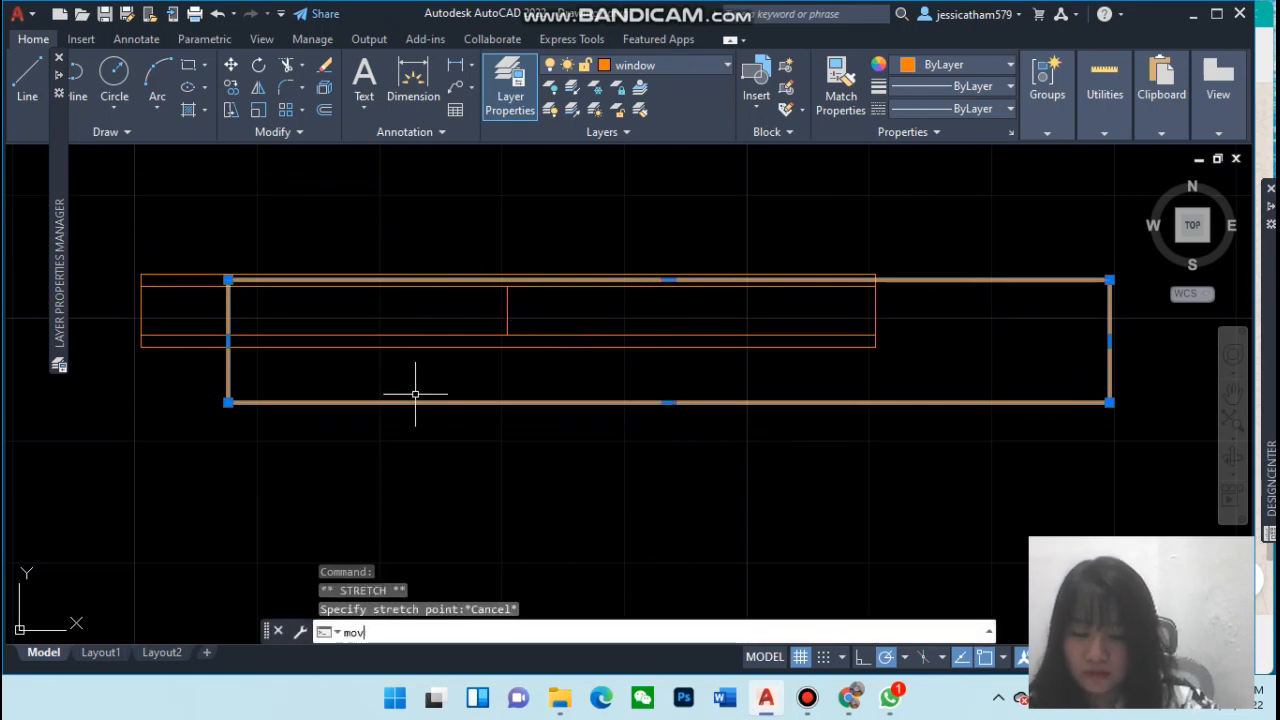
key("Return")
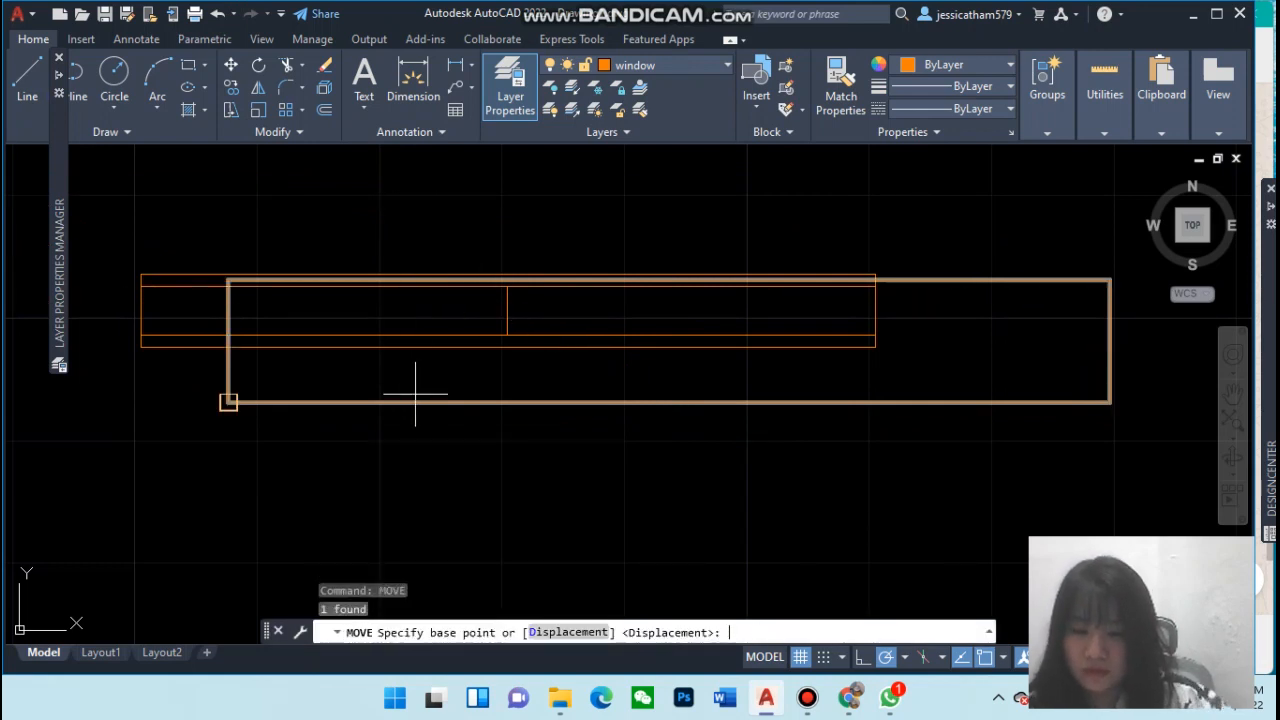
left_click(228, 402)
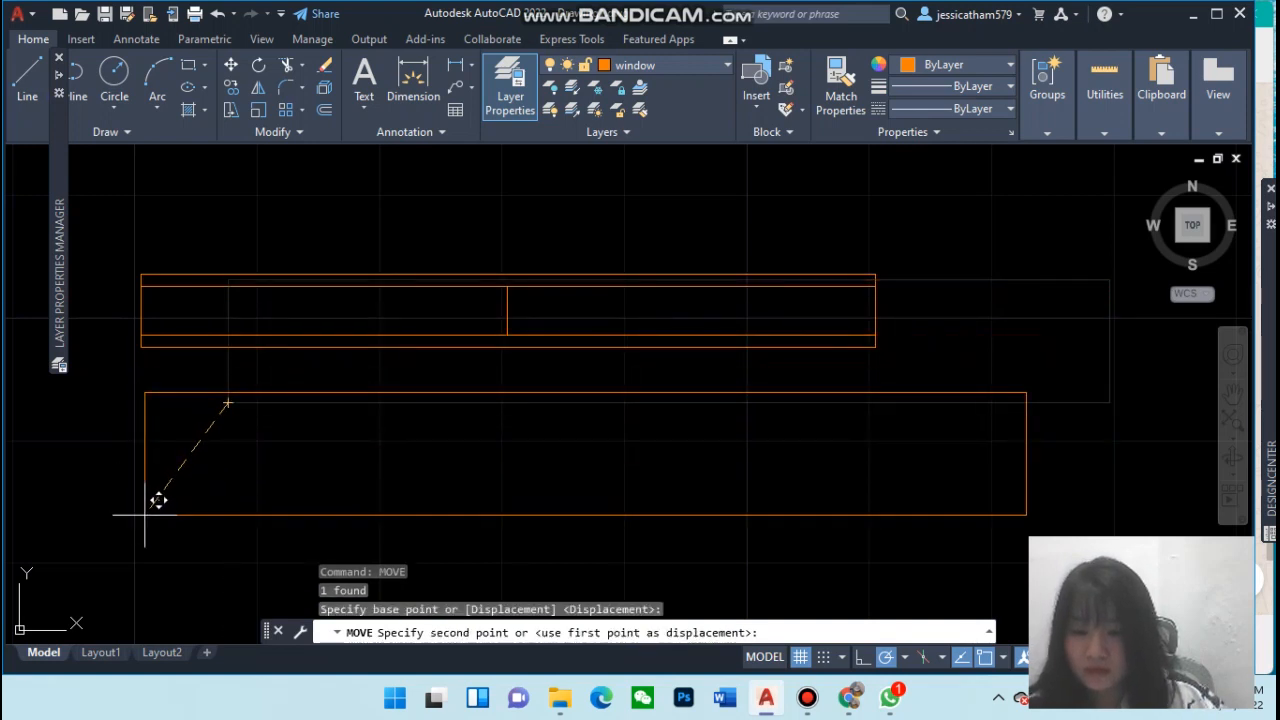
left_click(140, 537)
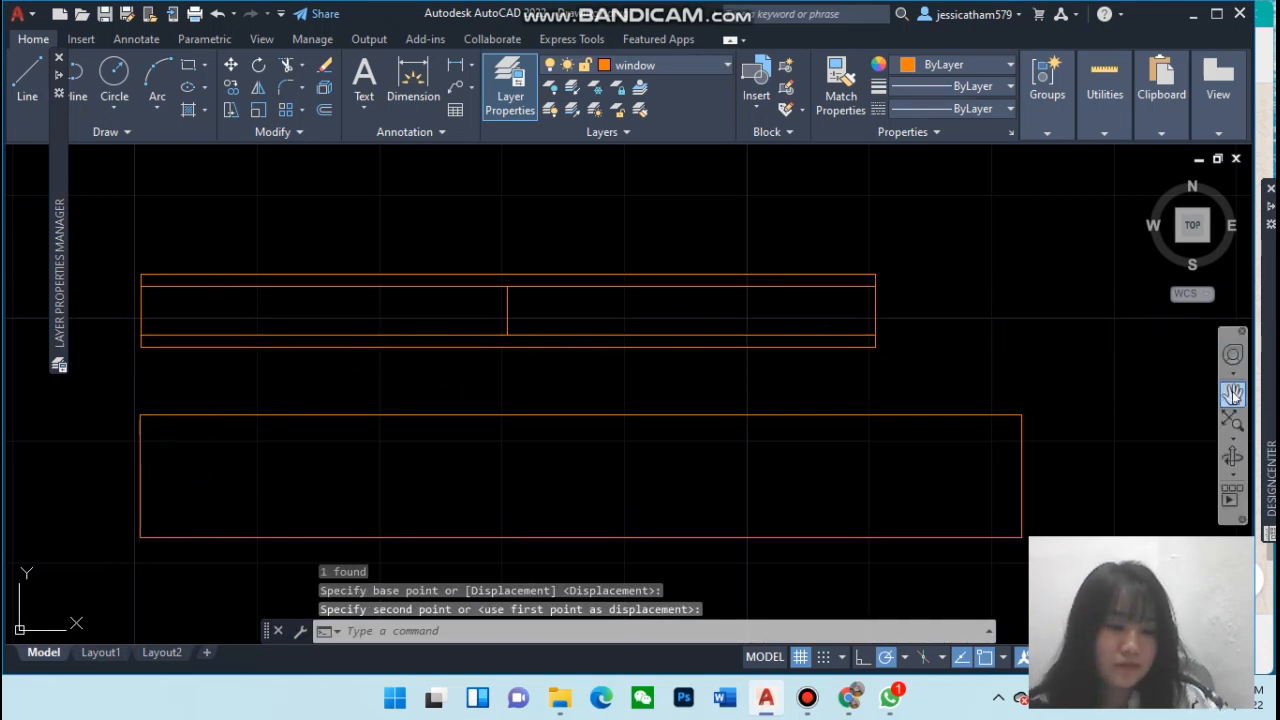
Explode the second window rectangle into separate lines
left_click(1233, 393)
left_click_drag(965, 432, 947, 350)
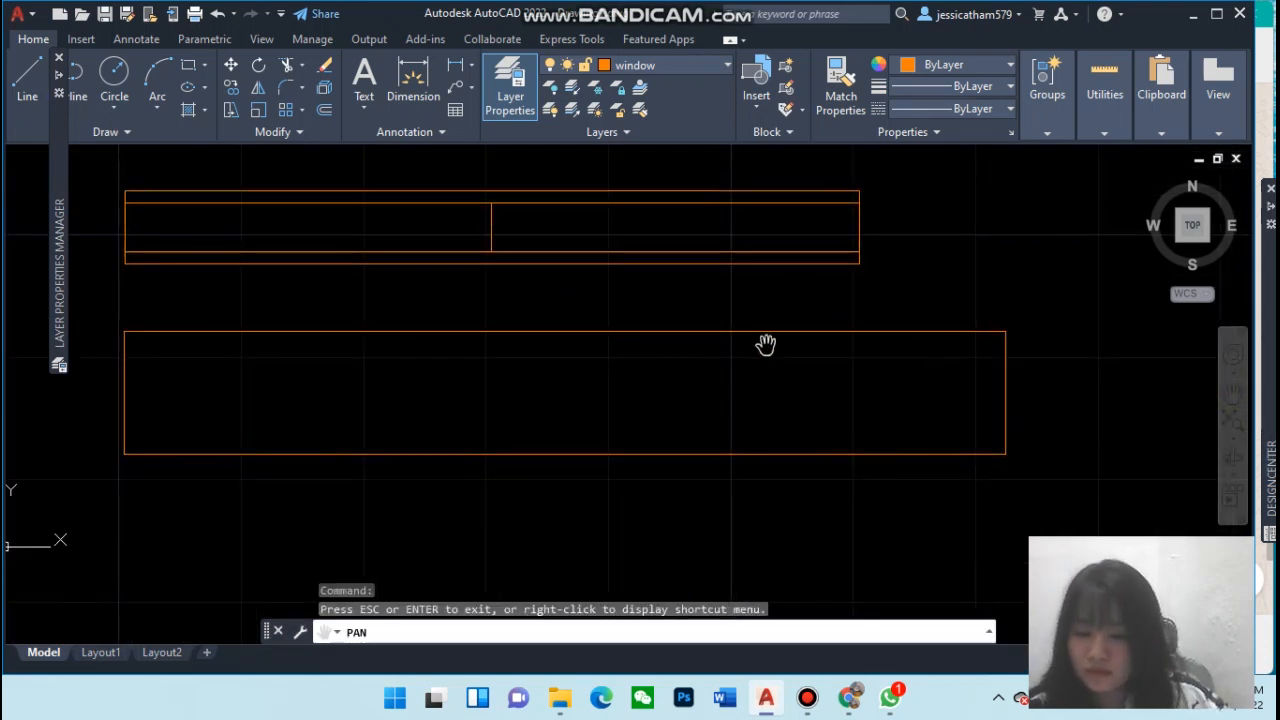
key("Escape")
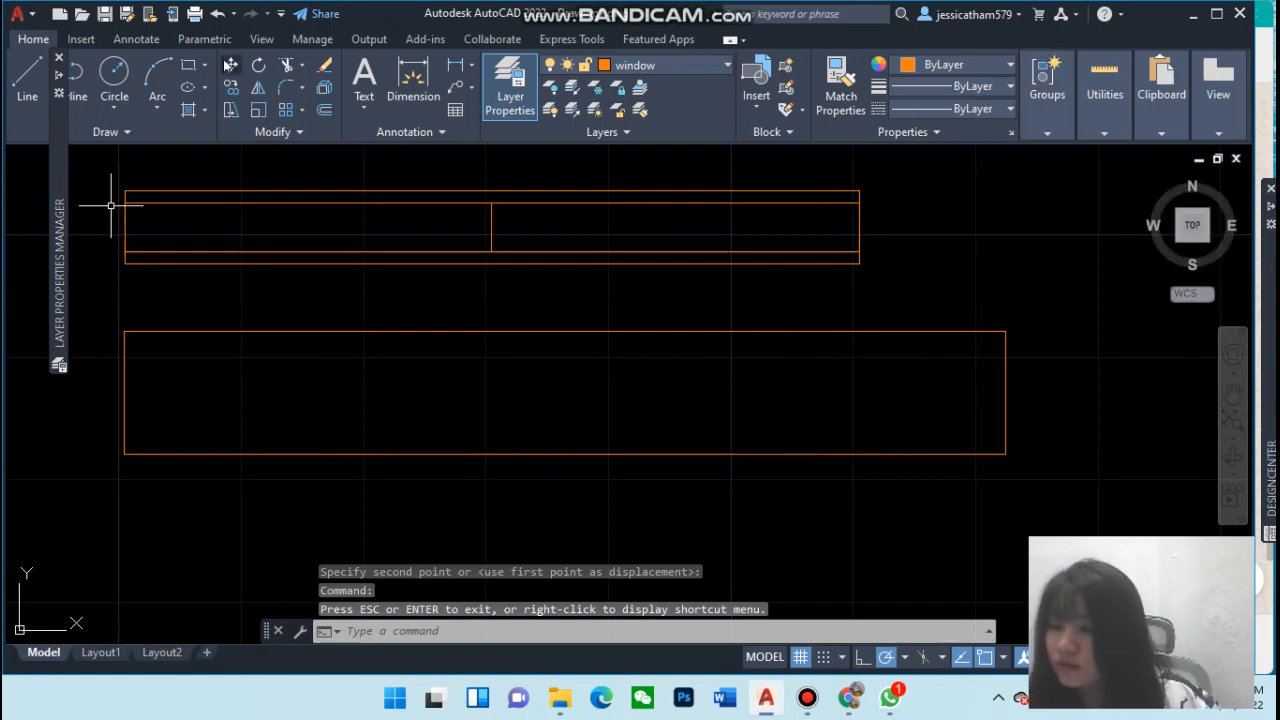
left_click(285, 331)
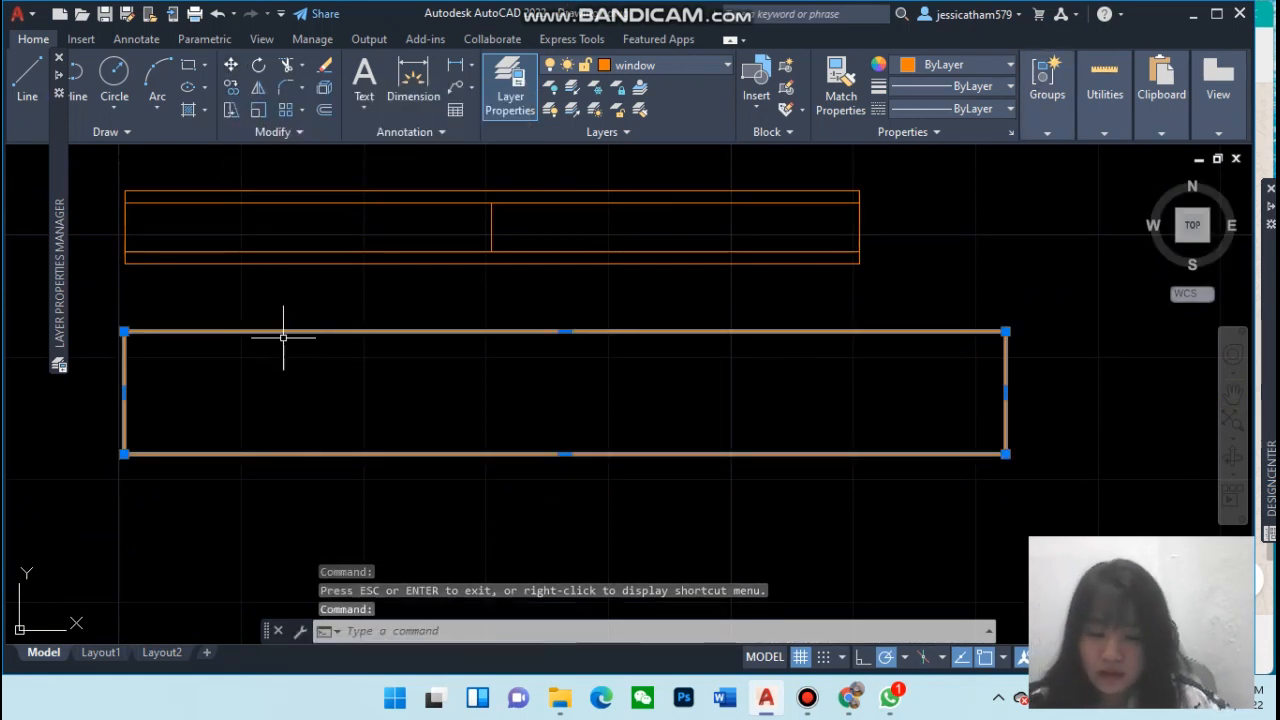
type("x")
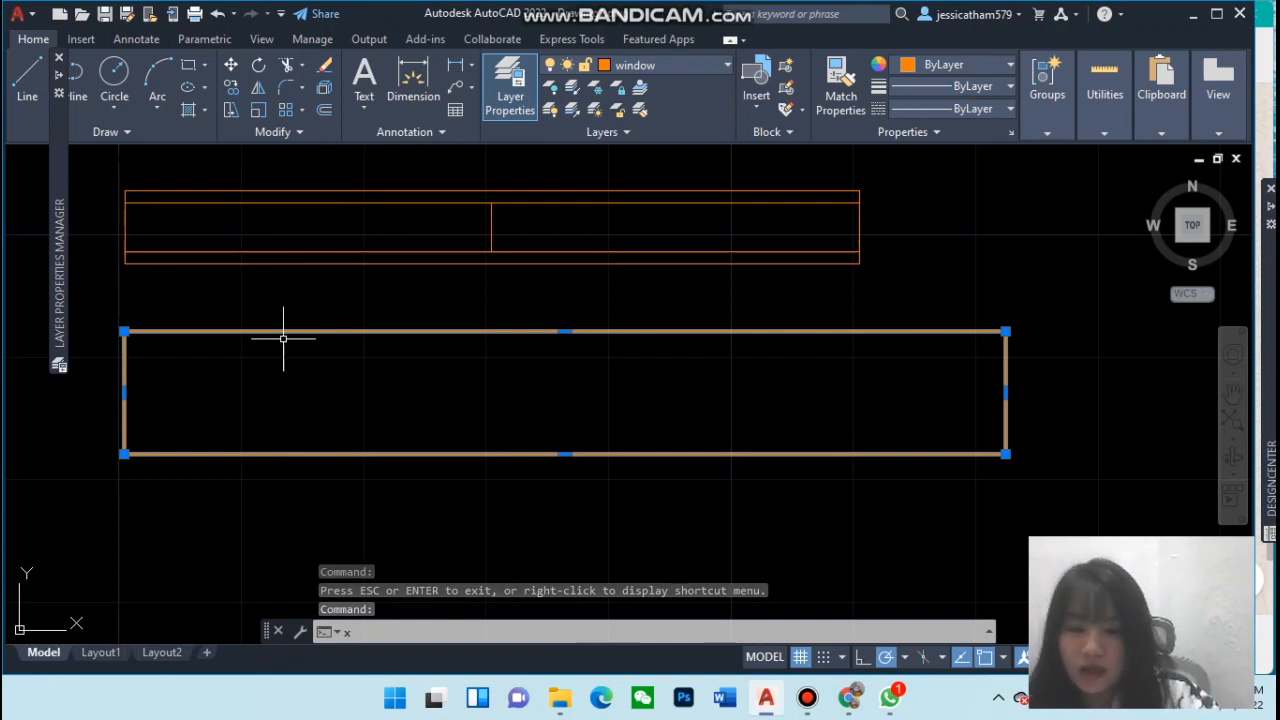
key("Return")
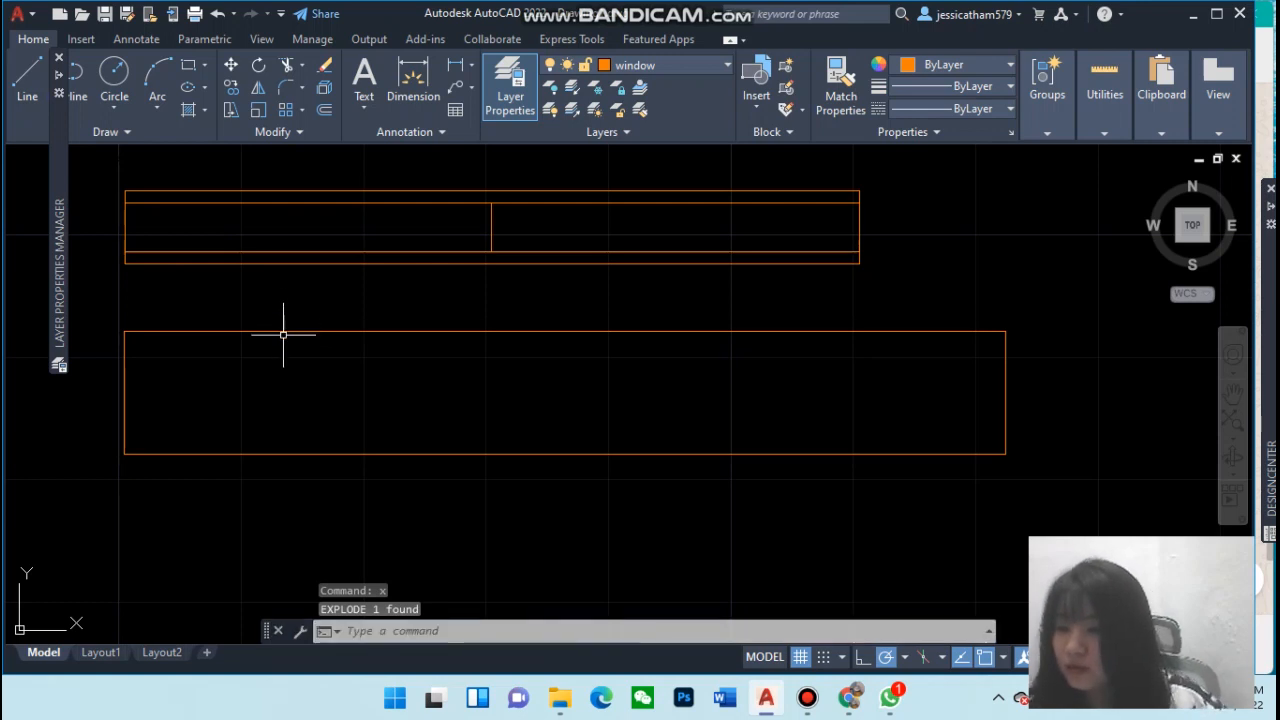
Offset the second window's top and bottom lines 2" toward its inside
left_click(325, 114)
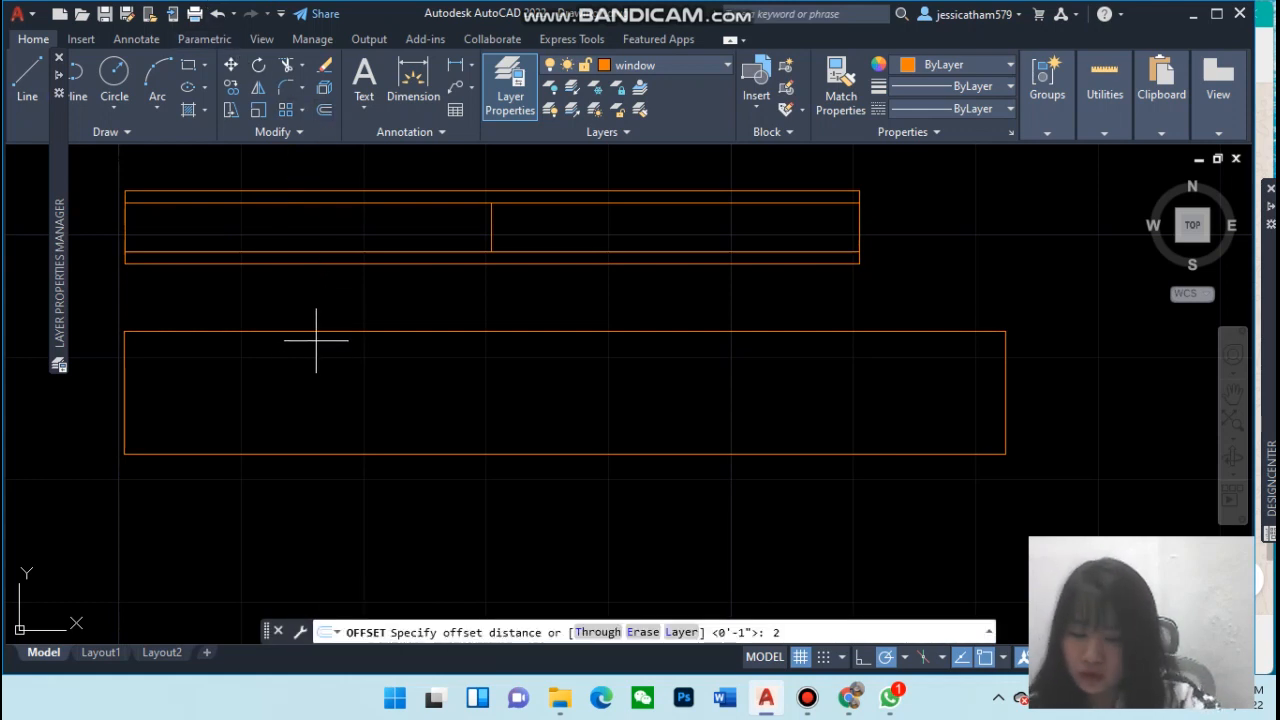
key("Return")
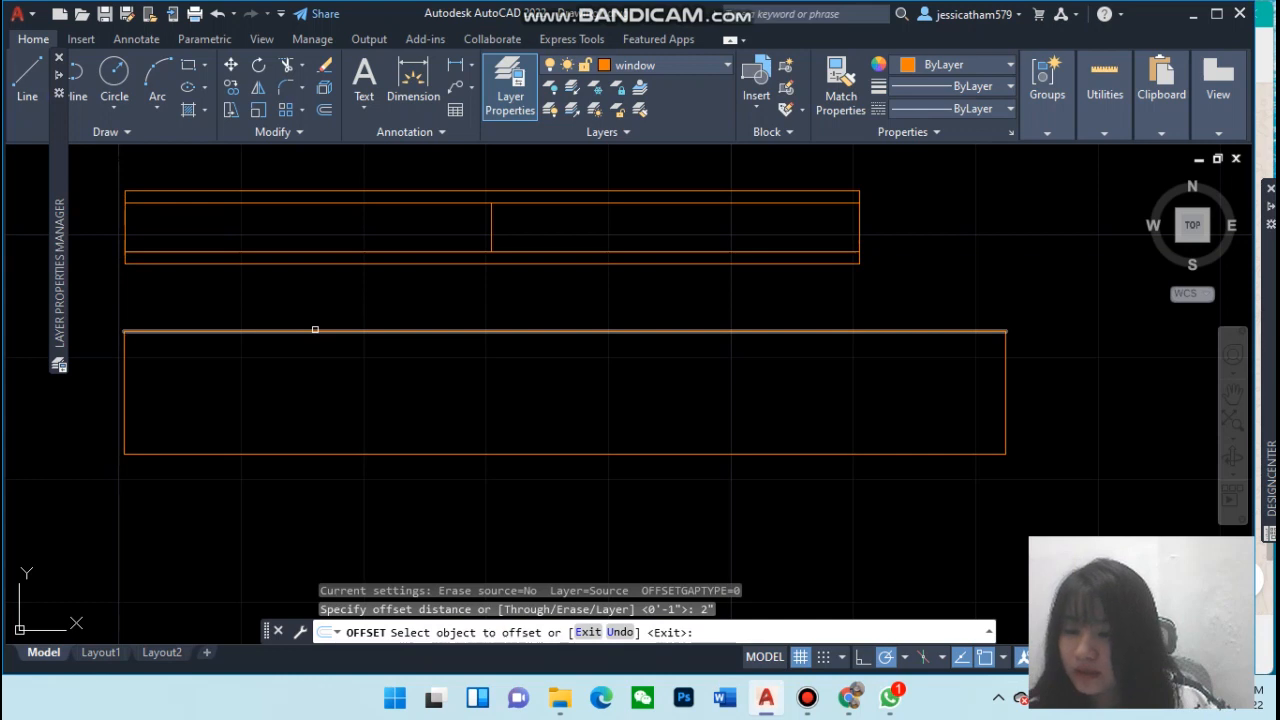
left_click(315, 329)
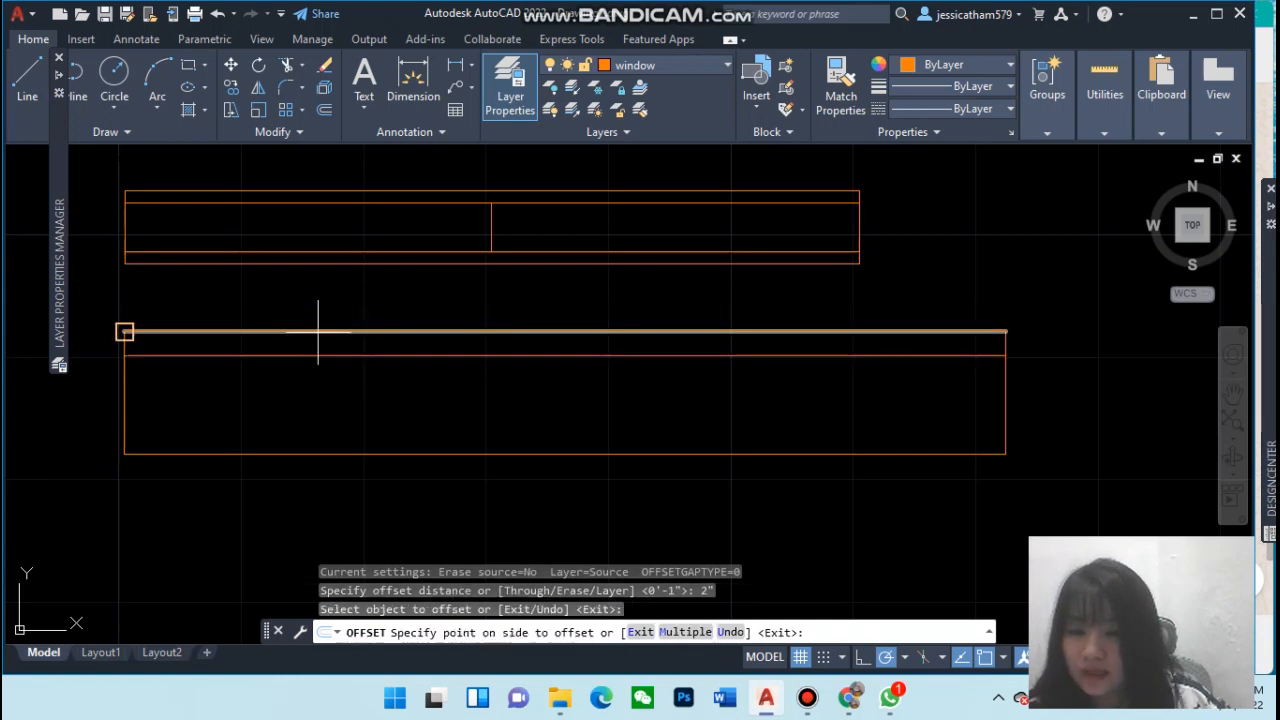
left_click(334, 407)
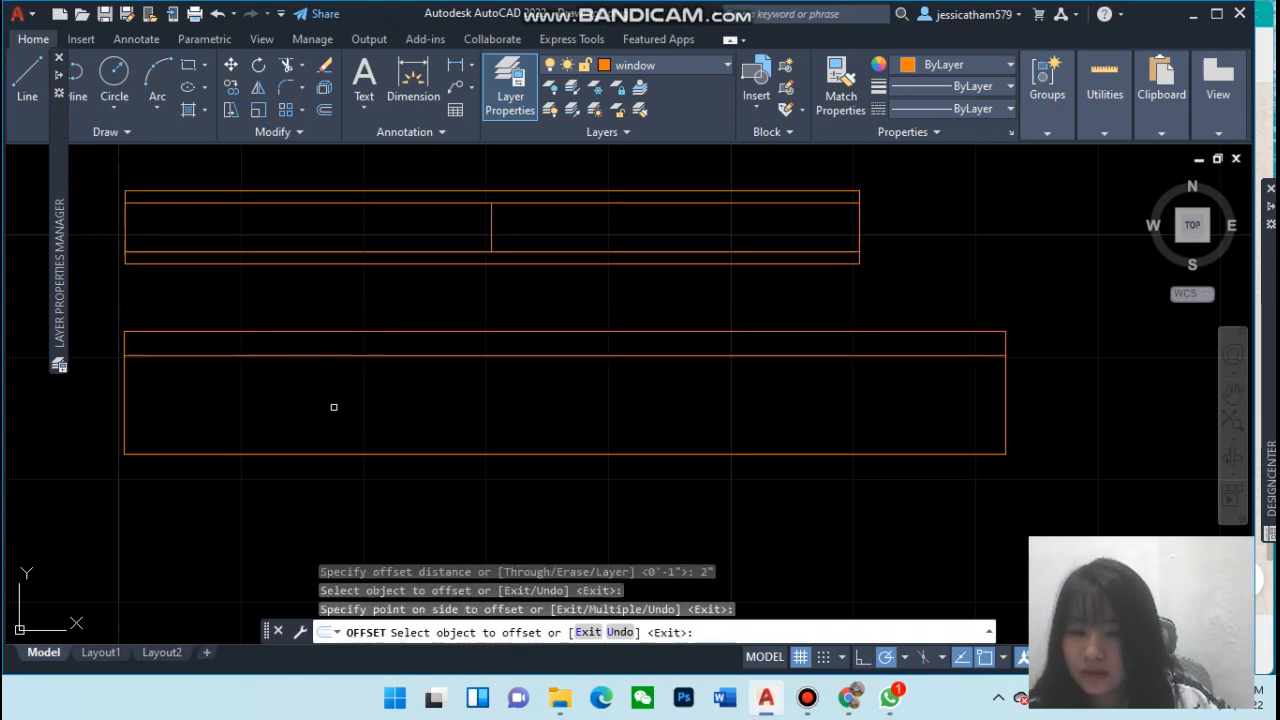
left_click(372, 456)
left_click(381, 411)
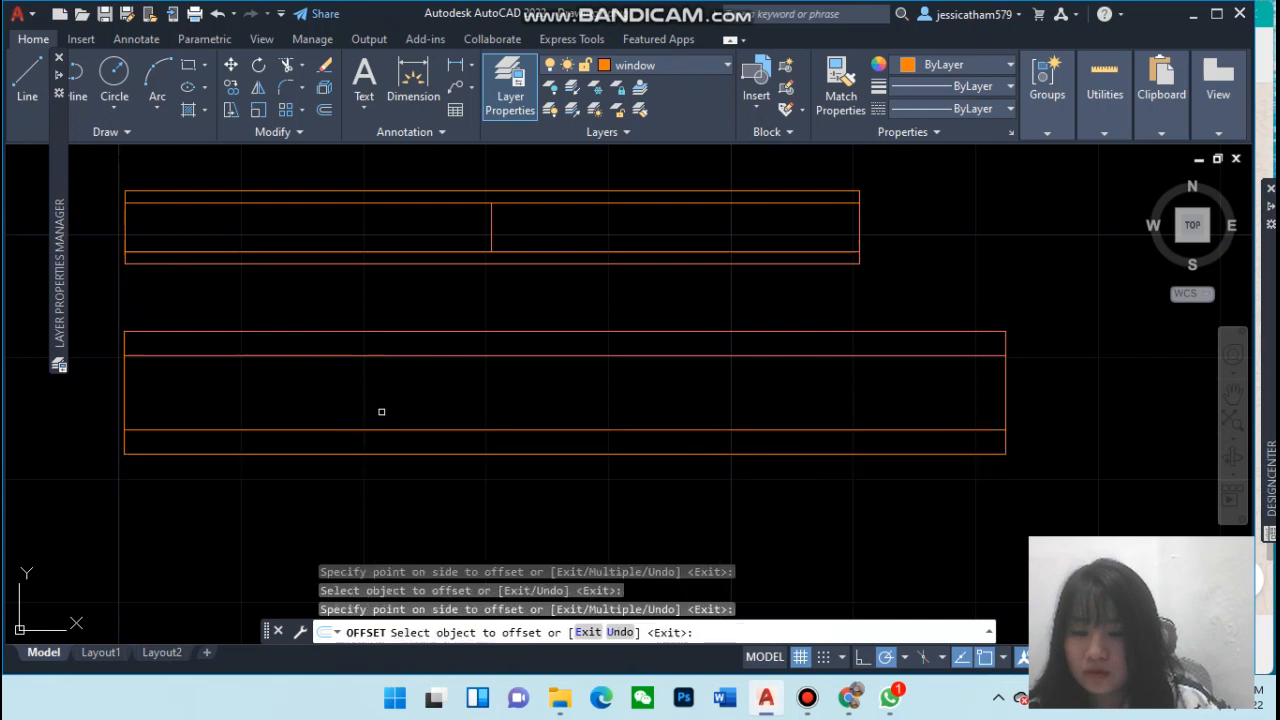
key("Escape")
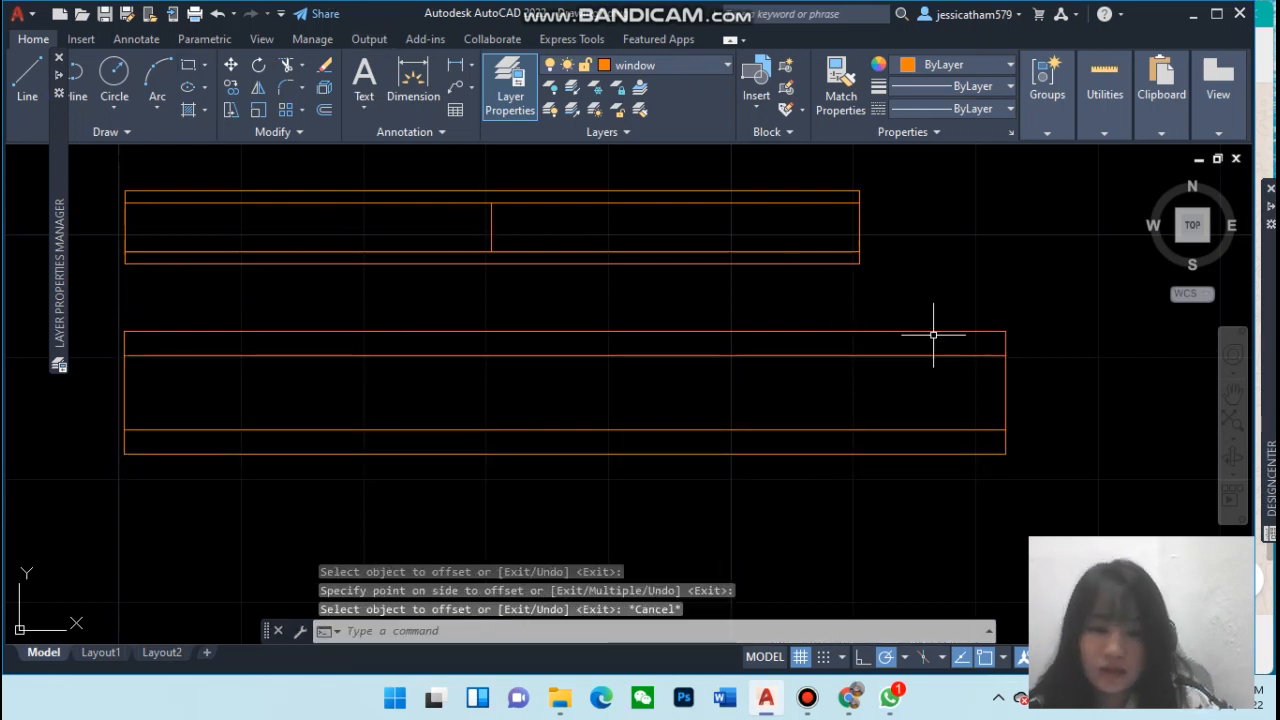
Copy the lower window's right end line about 3' to the left to form a middle divider
left_click(1005, 401)
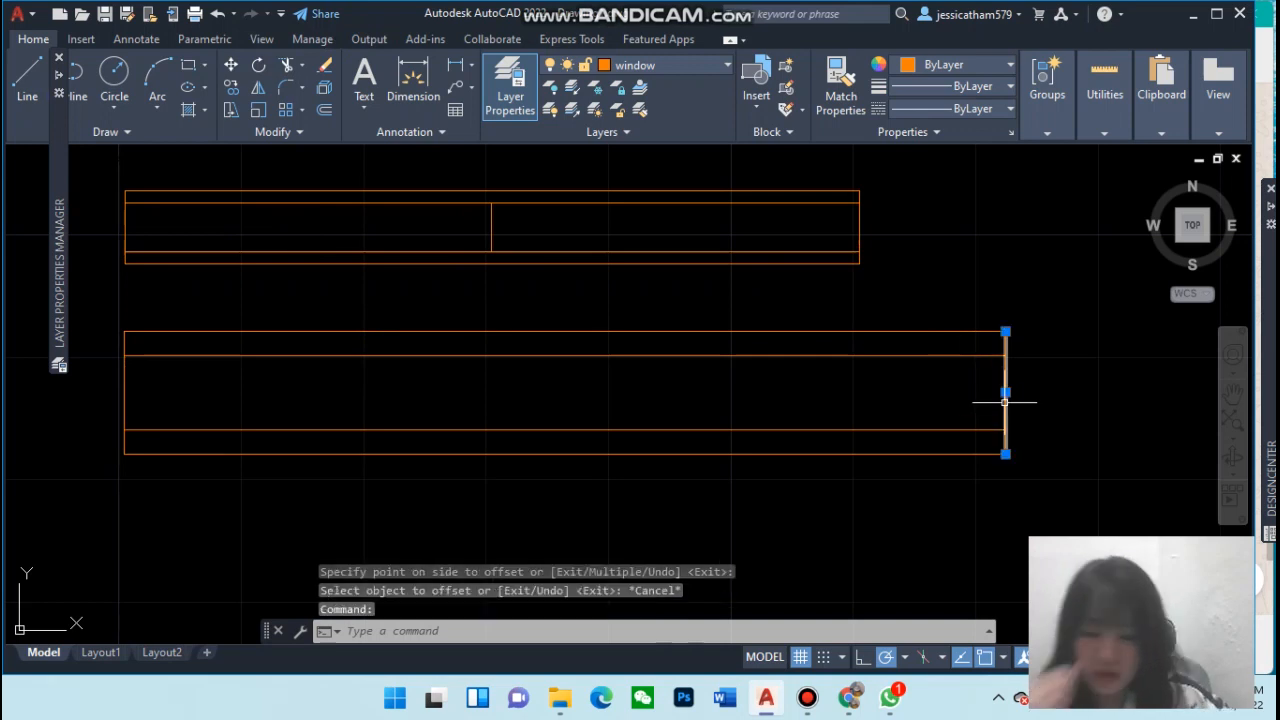
type("copy")
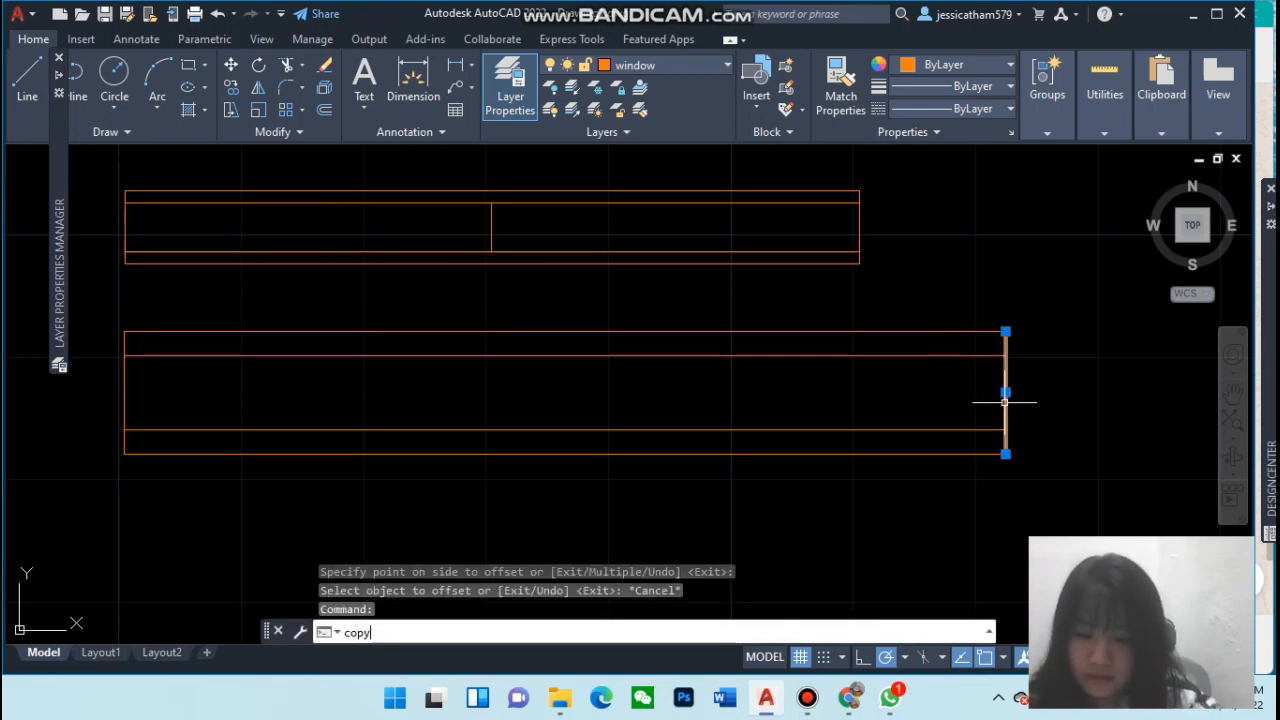
key("Return")
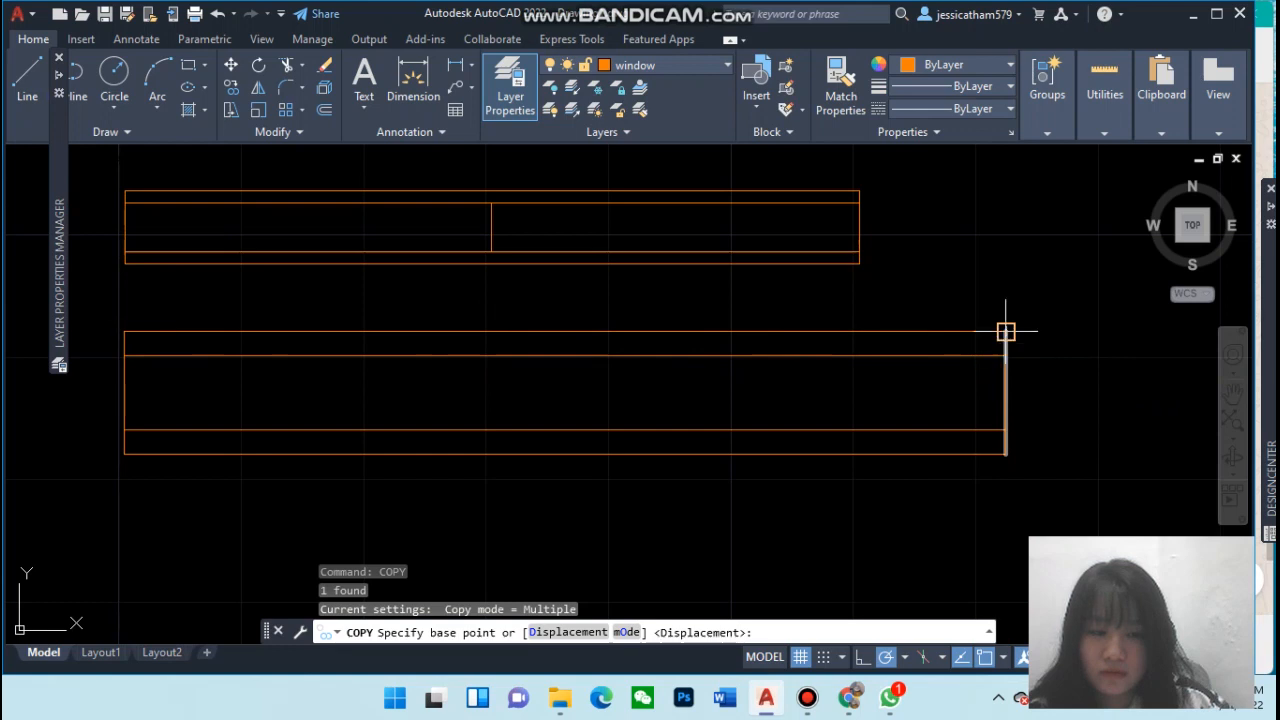
left_click(1005, 331)
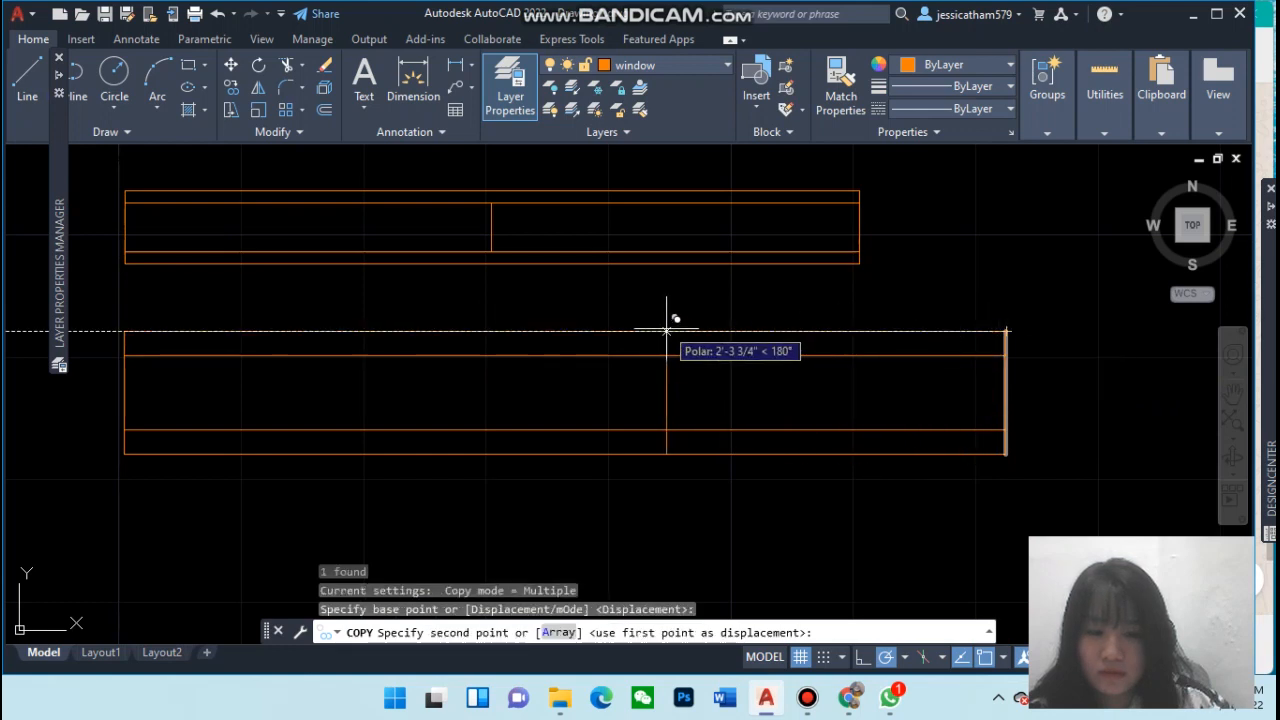
left_click(556, 330)
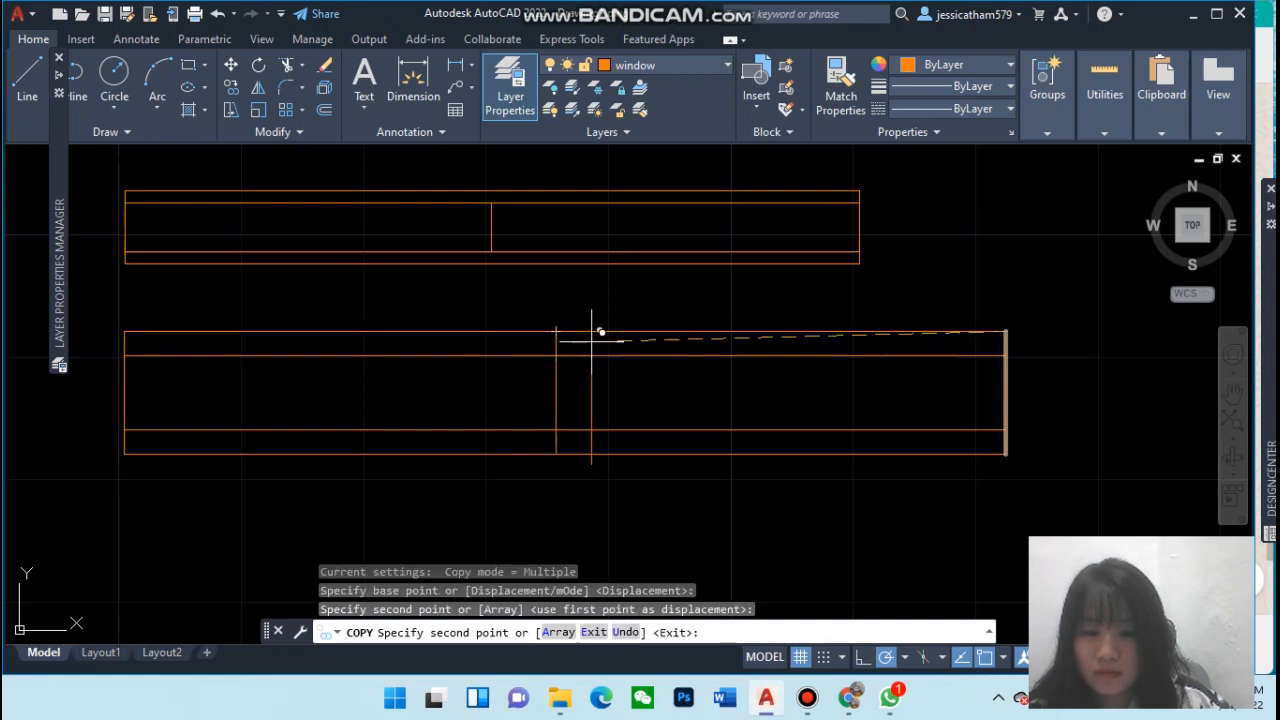
key("Escape")
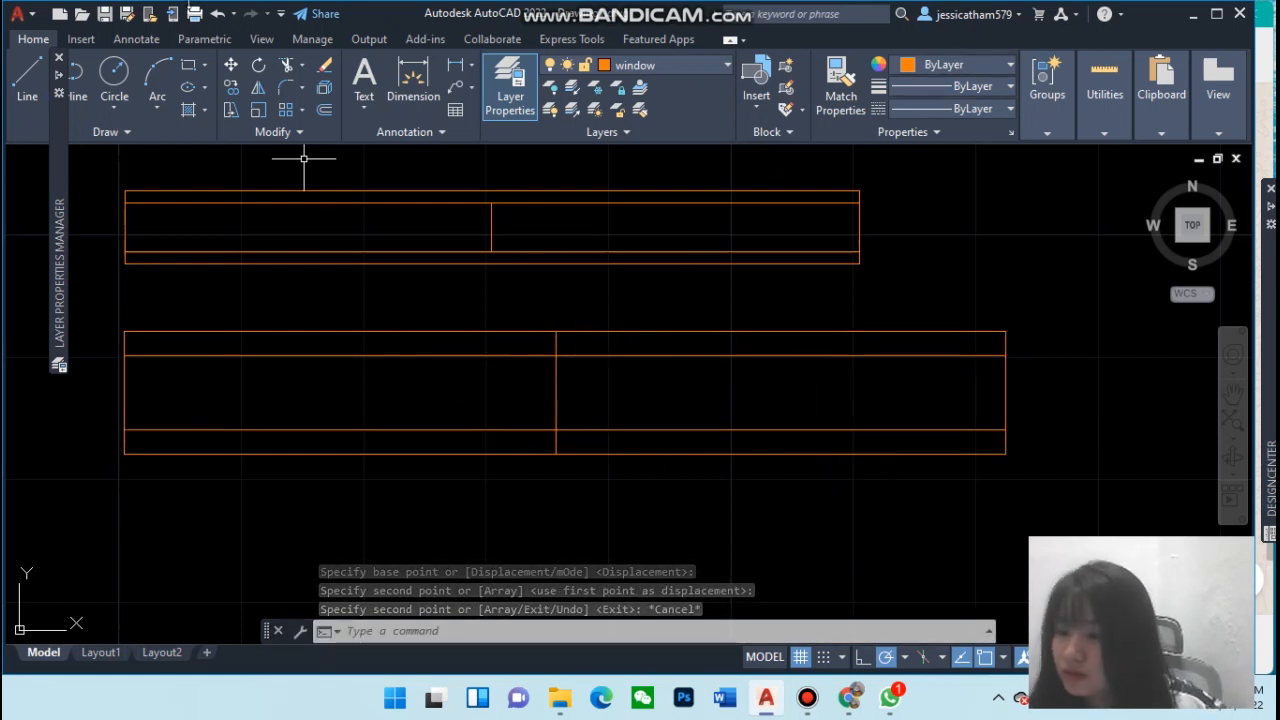
Trim the divider's ends so it runs only between the lower window's inner lines
left_click(288, 67)
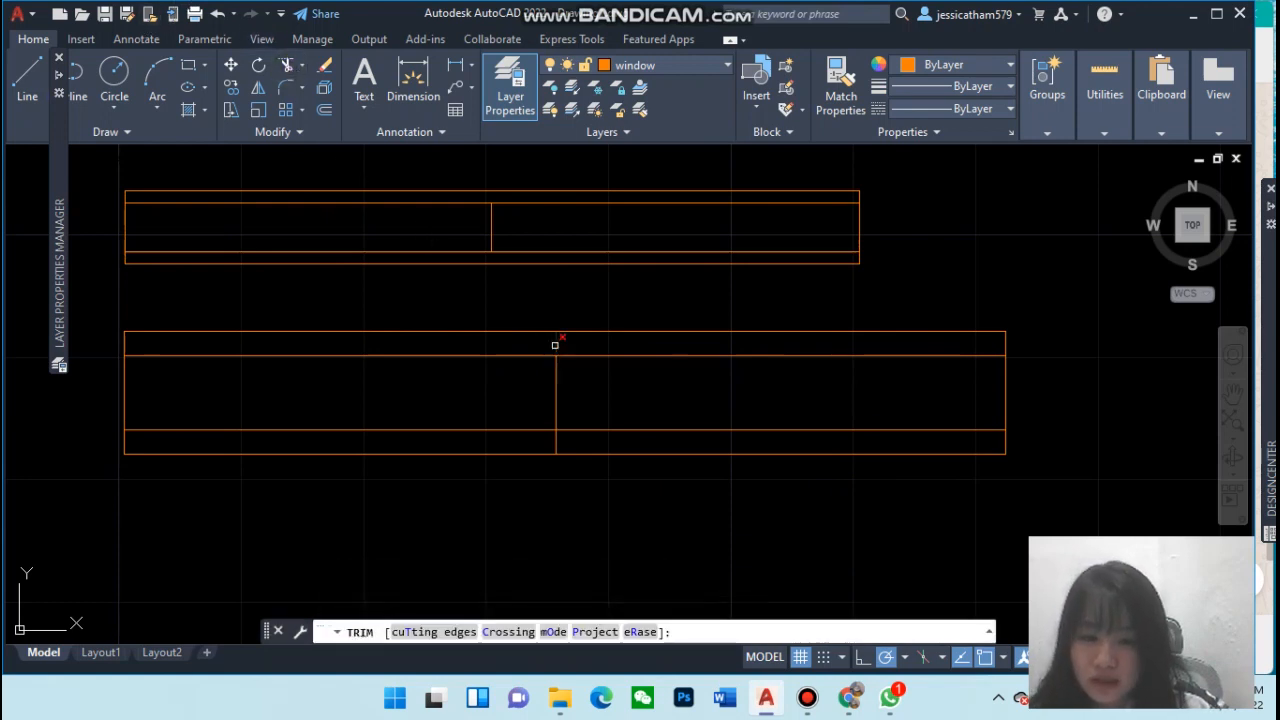
left_click(556, 344)
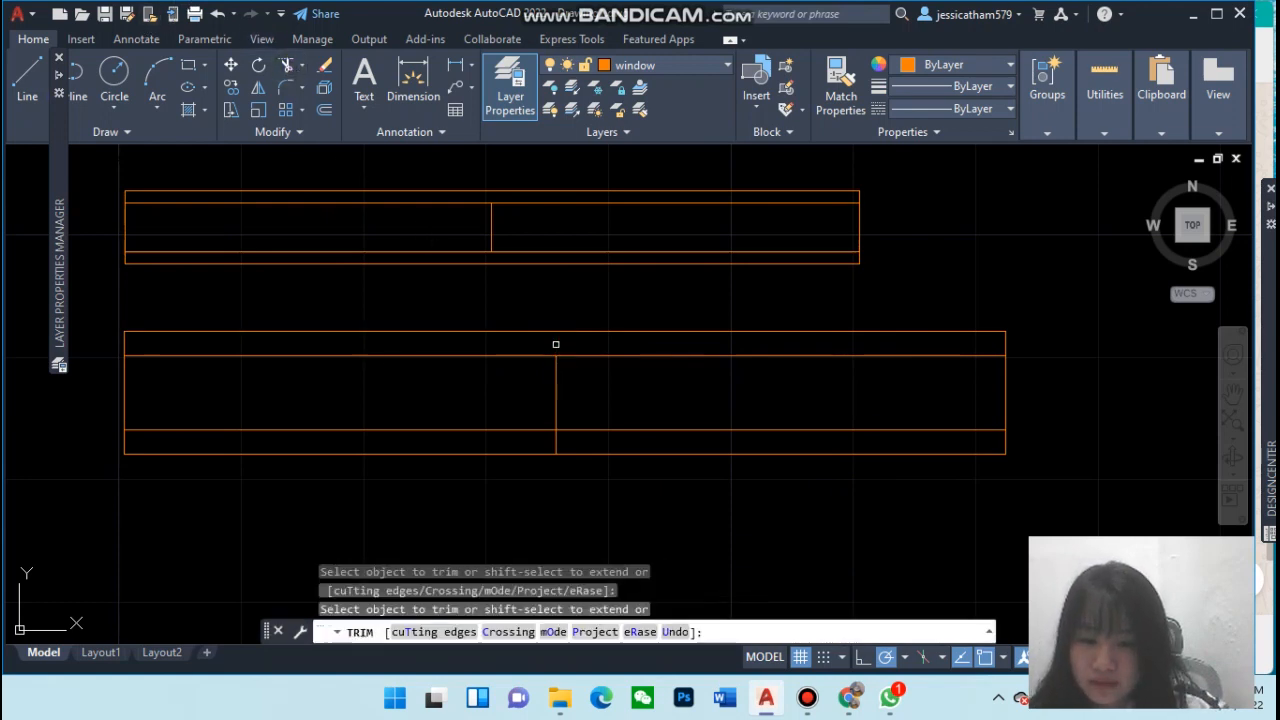
left_click(557, 446)
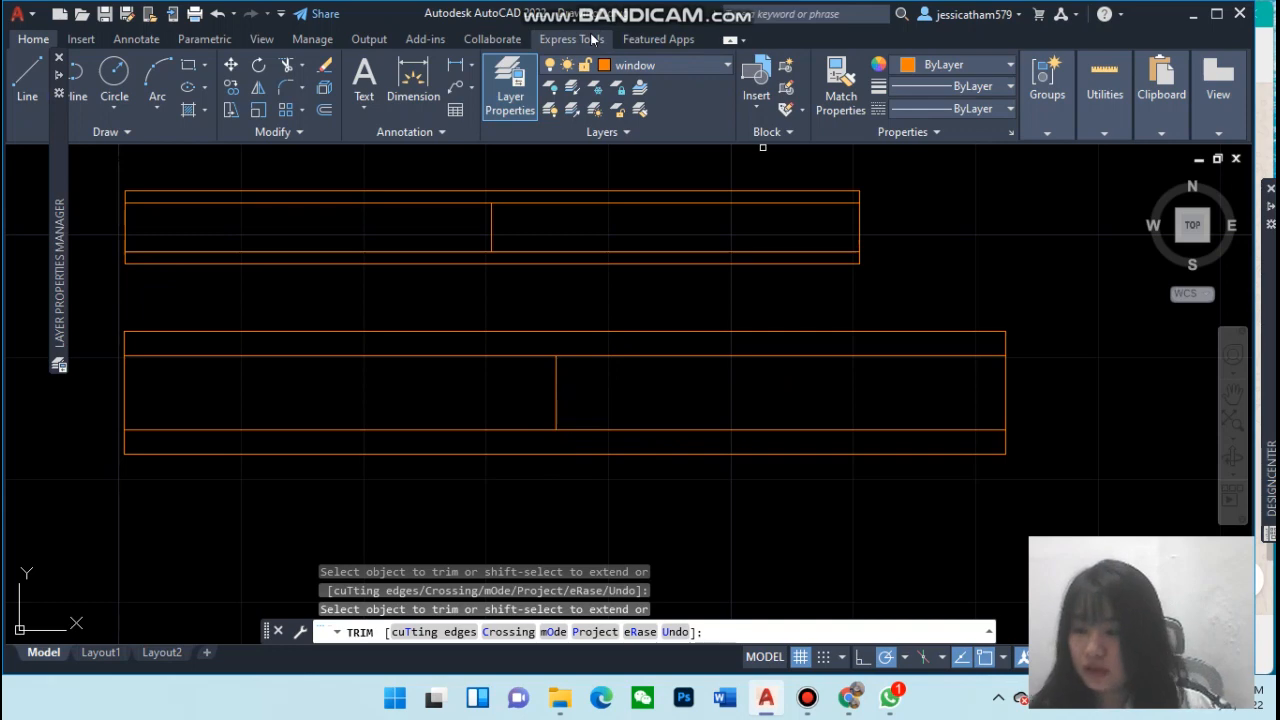
key("Escape")
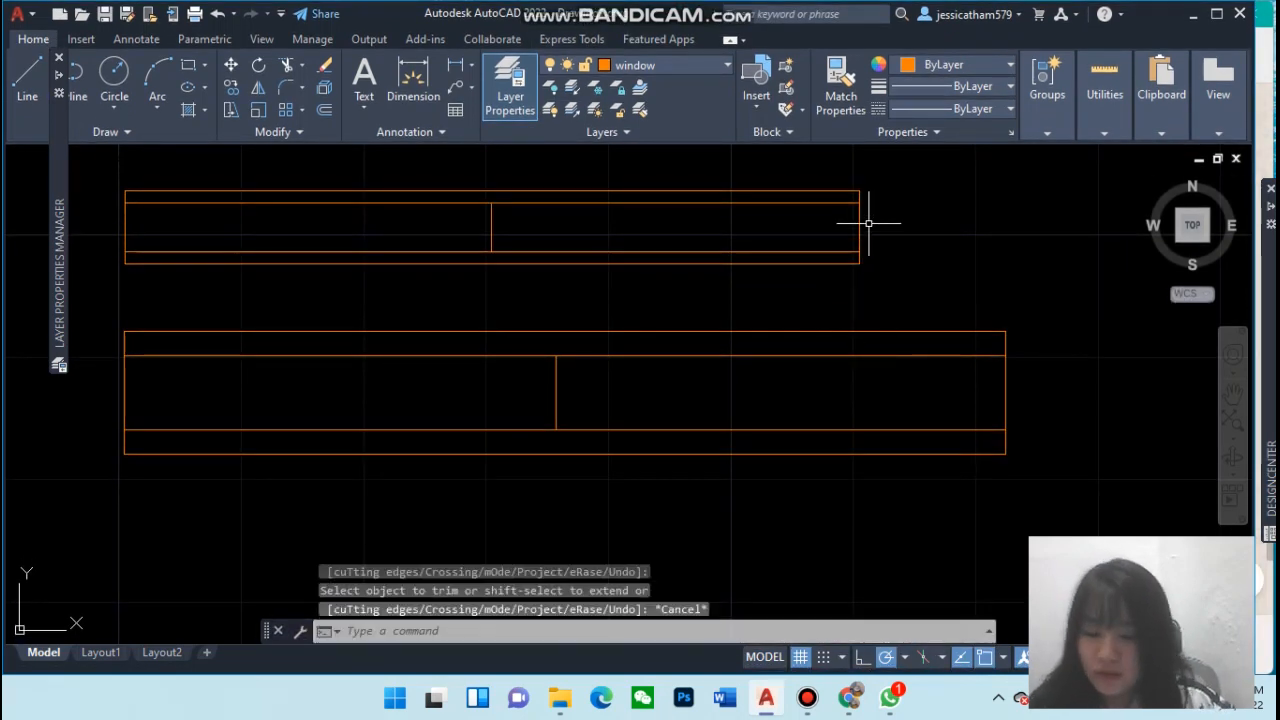
key("Escape")
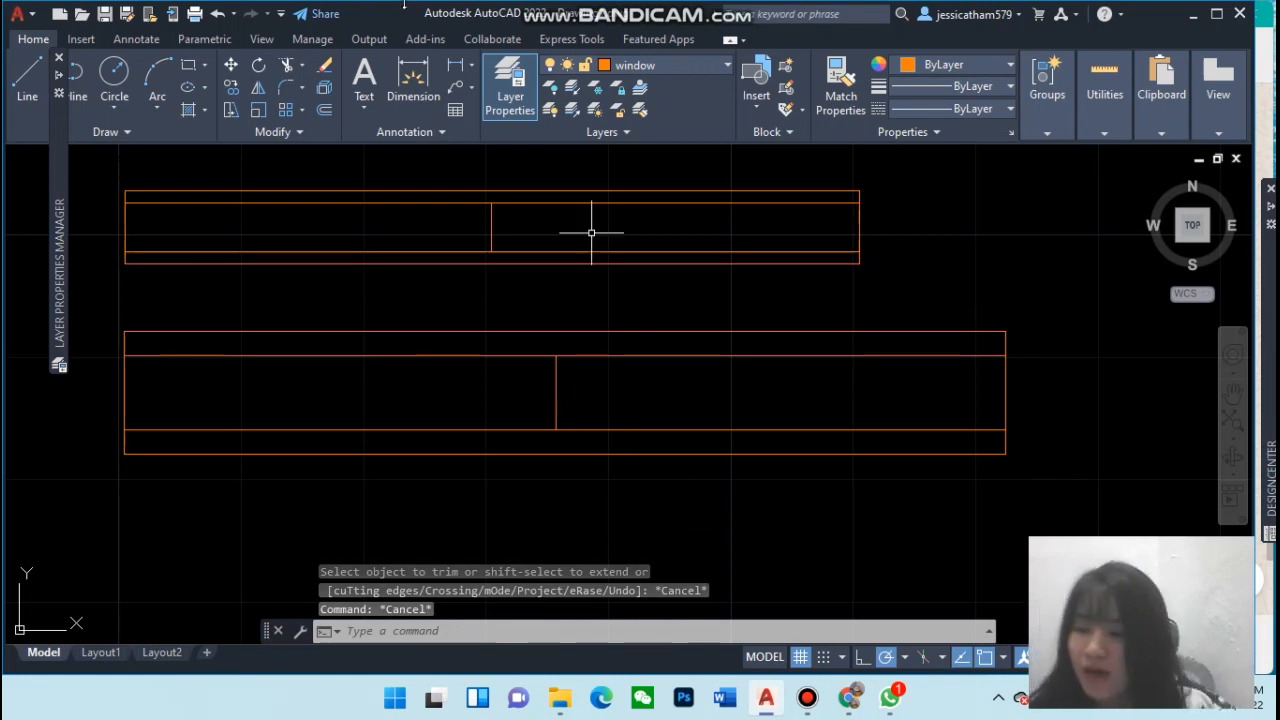
Create a block named window 1 from the lower window, using its lower-left corner as base point
left_click(786, 67)
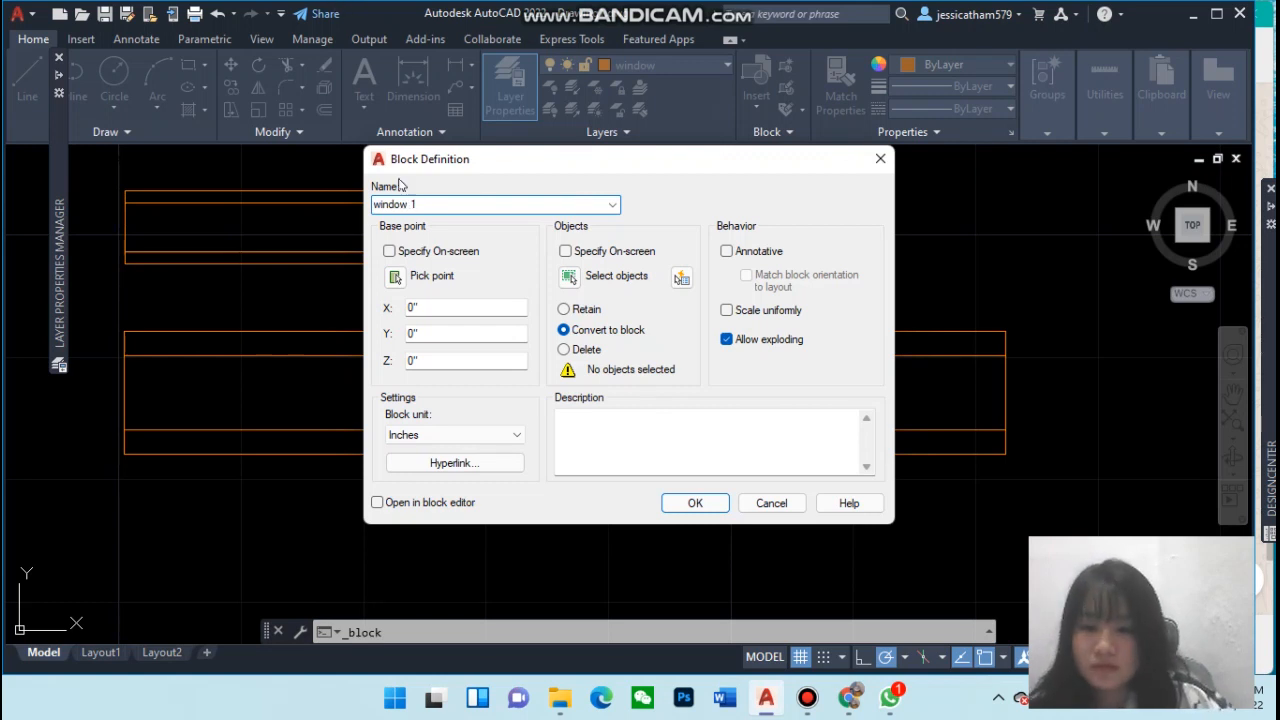
type("1")
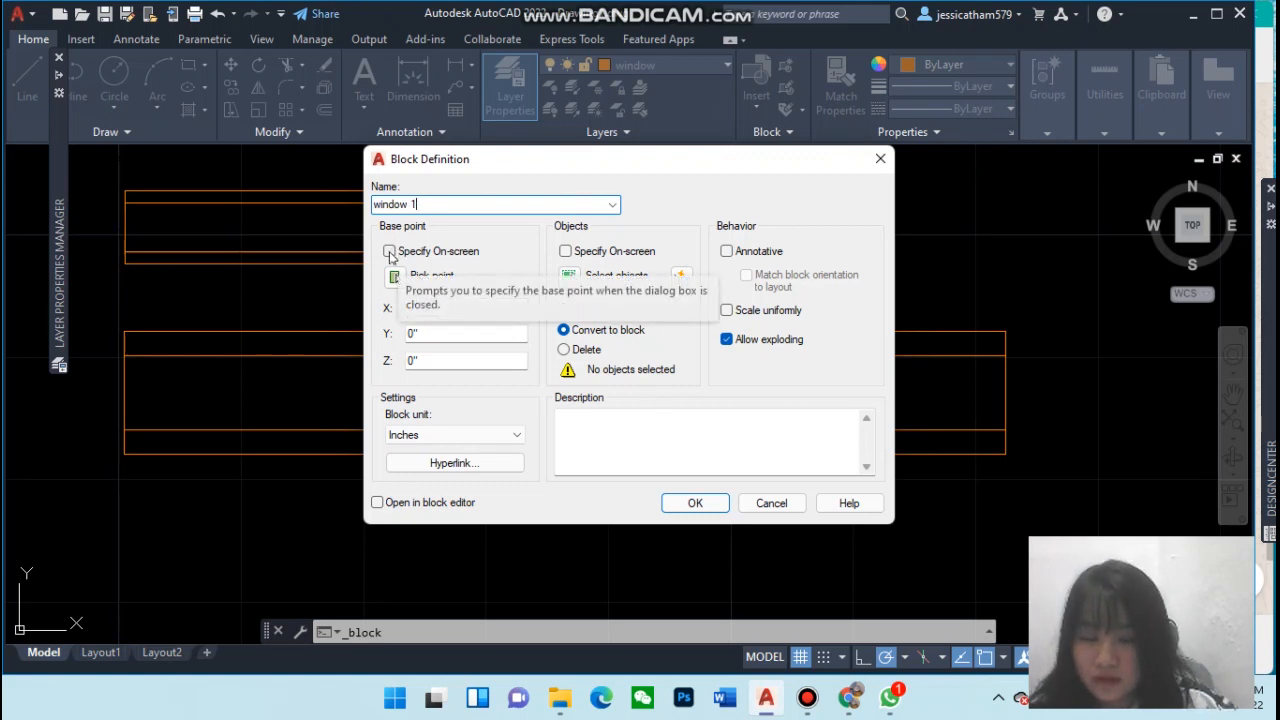
left_click(396, 278)
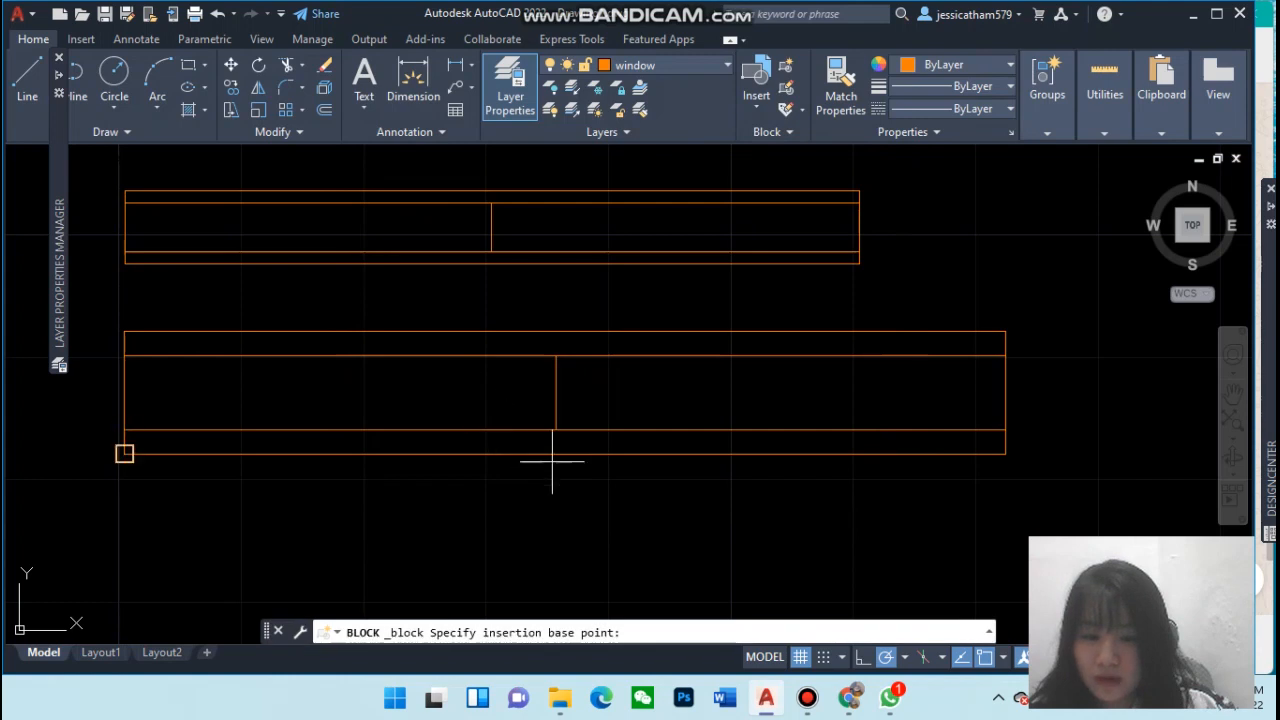
left_click(124, 454)
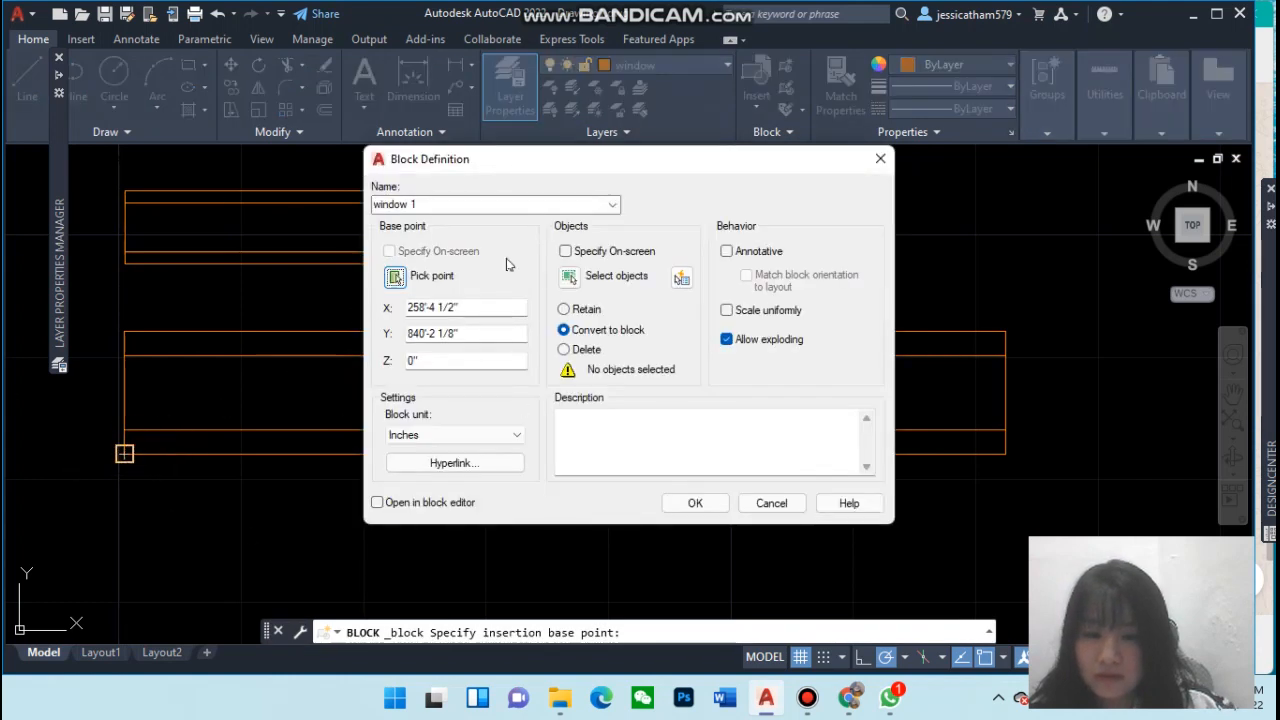
left_click(569, 277)
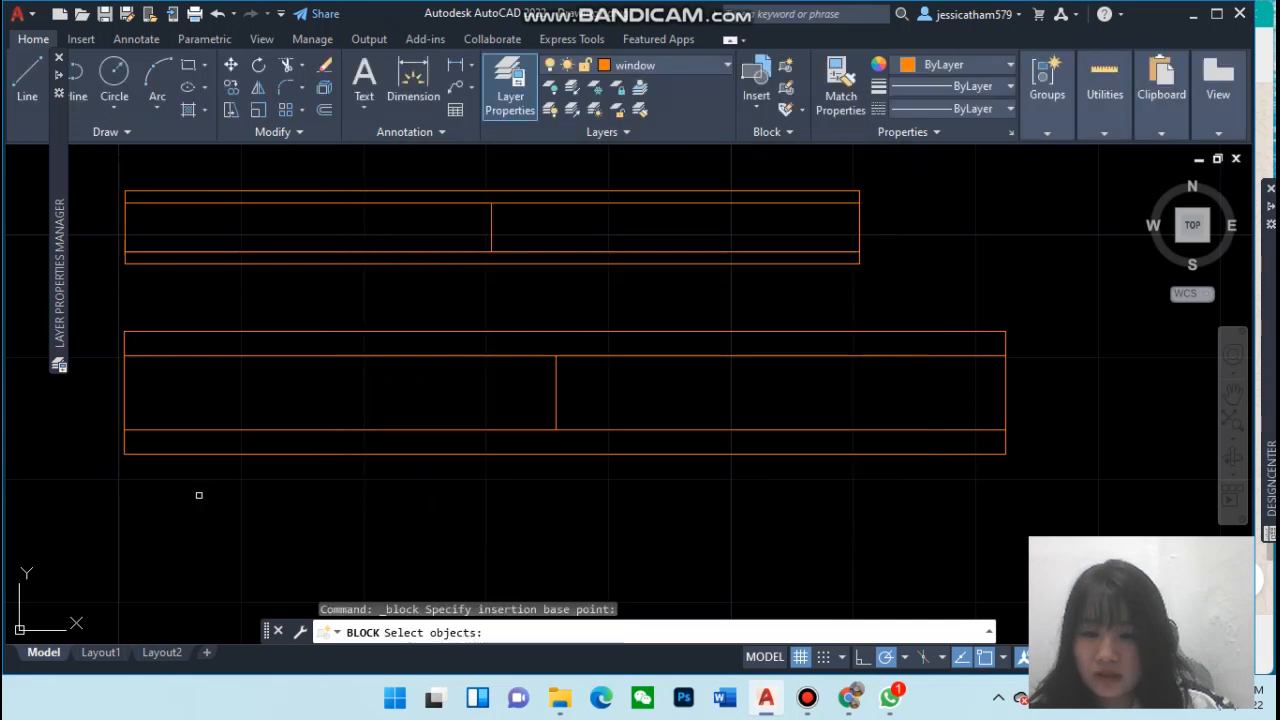
mouse_move(130, 492)
left_mouse_down()
mouse_move(109, 471)
mouse_move(100, 329)
mouse_move(809, 394)
mouse_move(843, 420)
mouse_move(784, 444)
mouse_move(803, 443)
mouse_move(791, 457)
mouse_move(1007, 421)
mouse_move(1006, 376)
left_mouse_up()
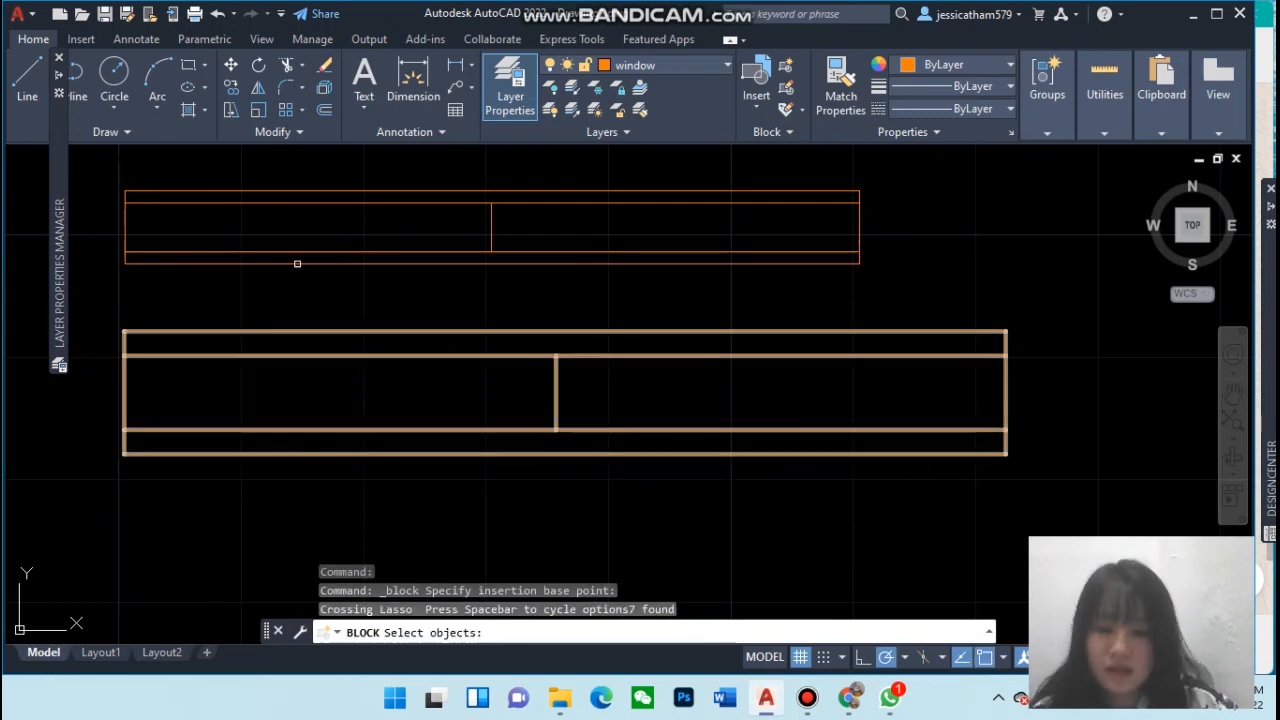
key("Return")
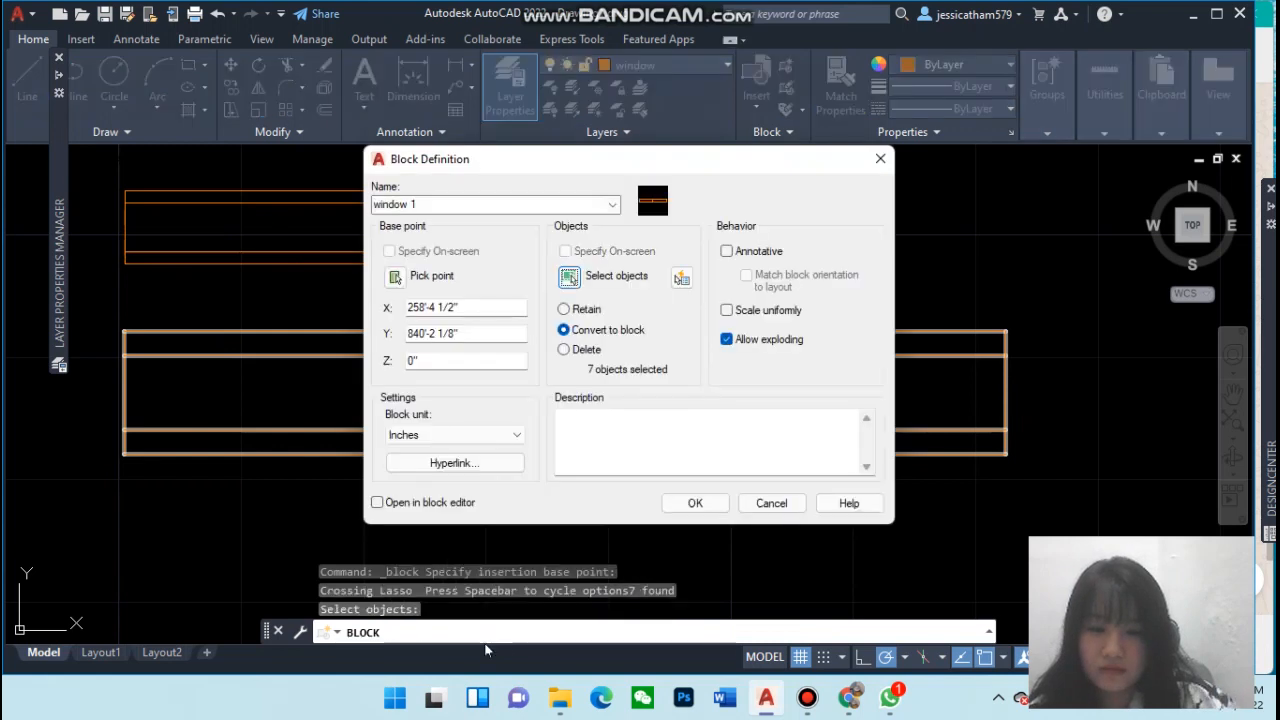
left_click(697, 503)
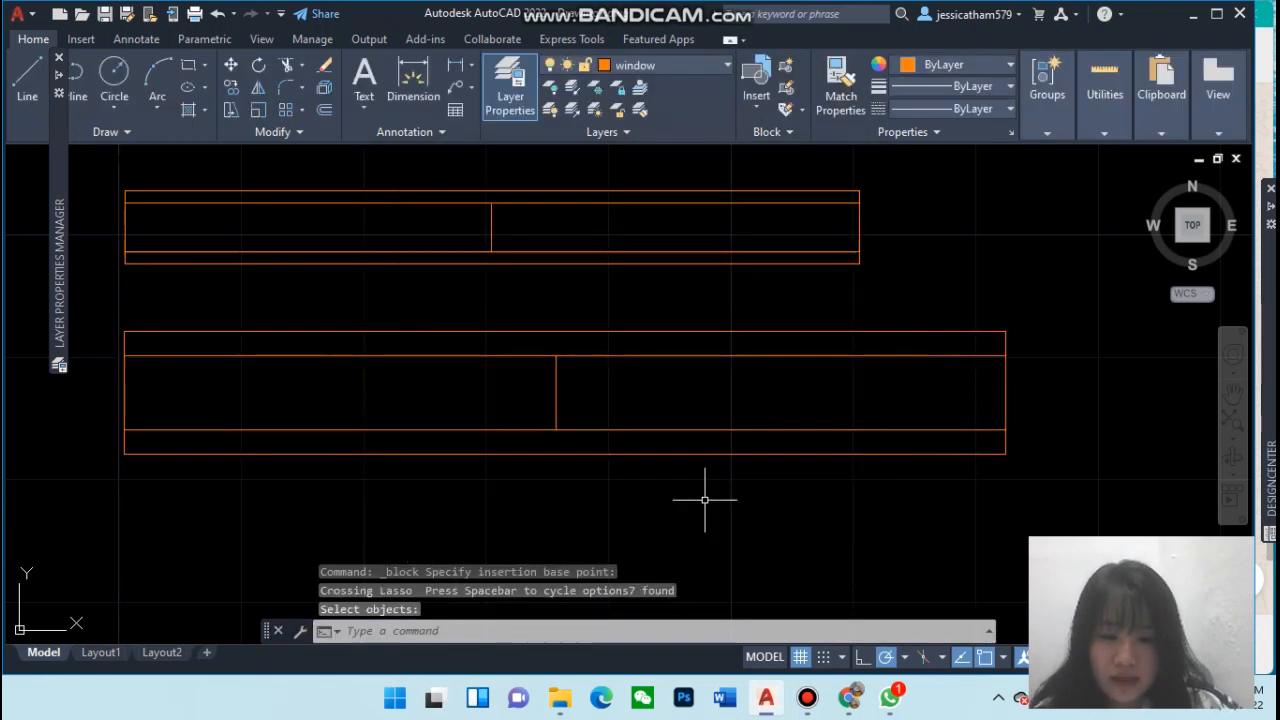
Create a block named window 2 from the upper window, using its lower-left corner as base point
left_click(787, 70)
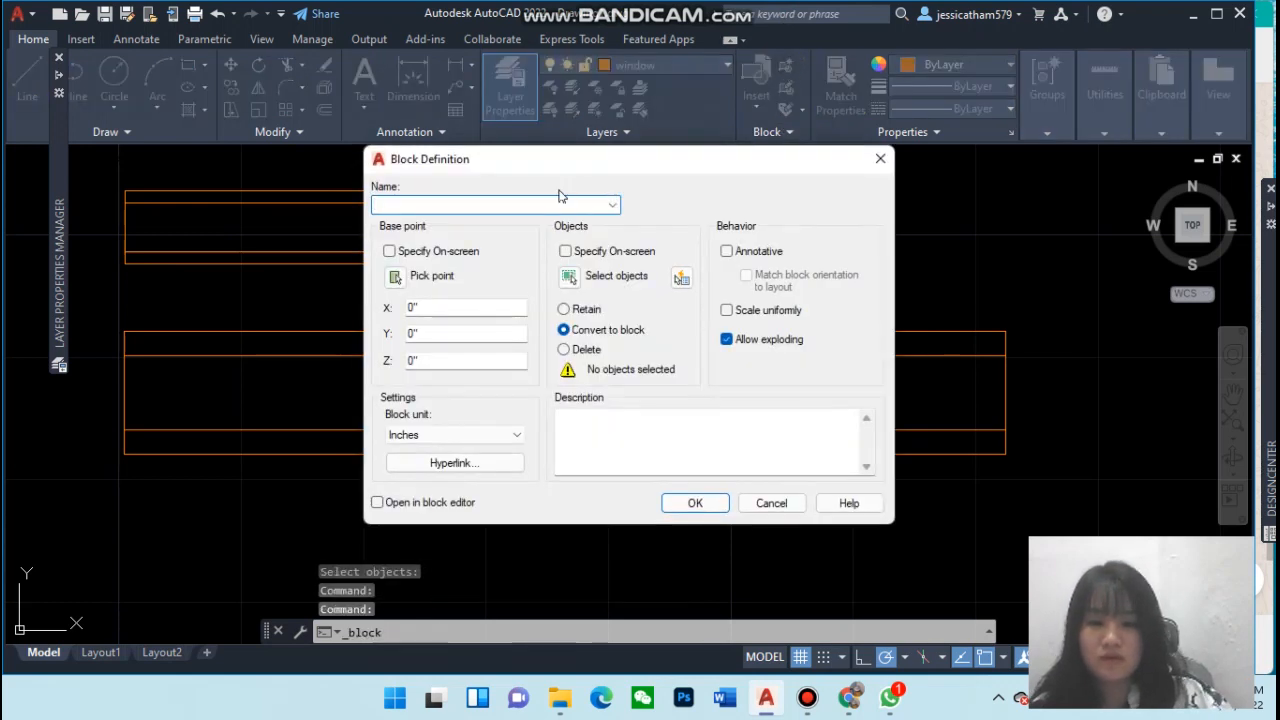
type("doo")
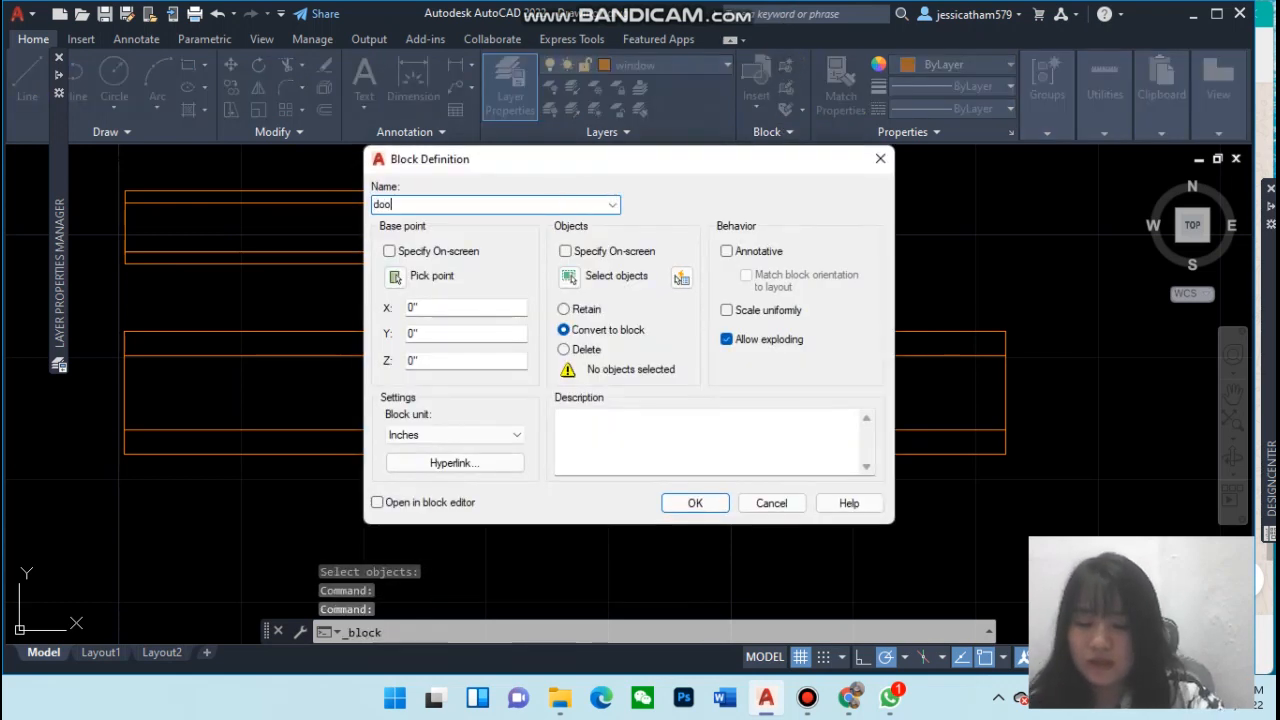
type("r")
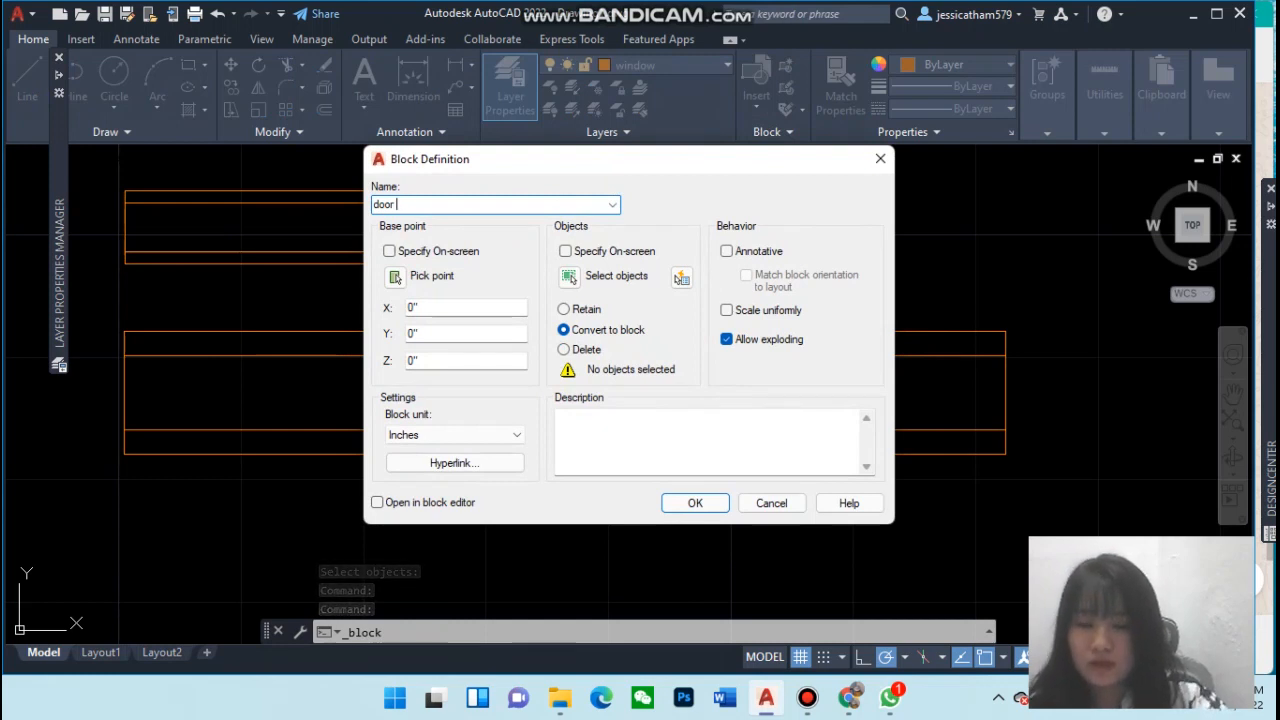
key("BackSpace")
key("BackSpace")
key("BackSpace")
key("BackSpace")
key("BackSpace")
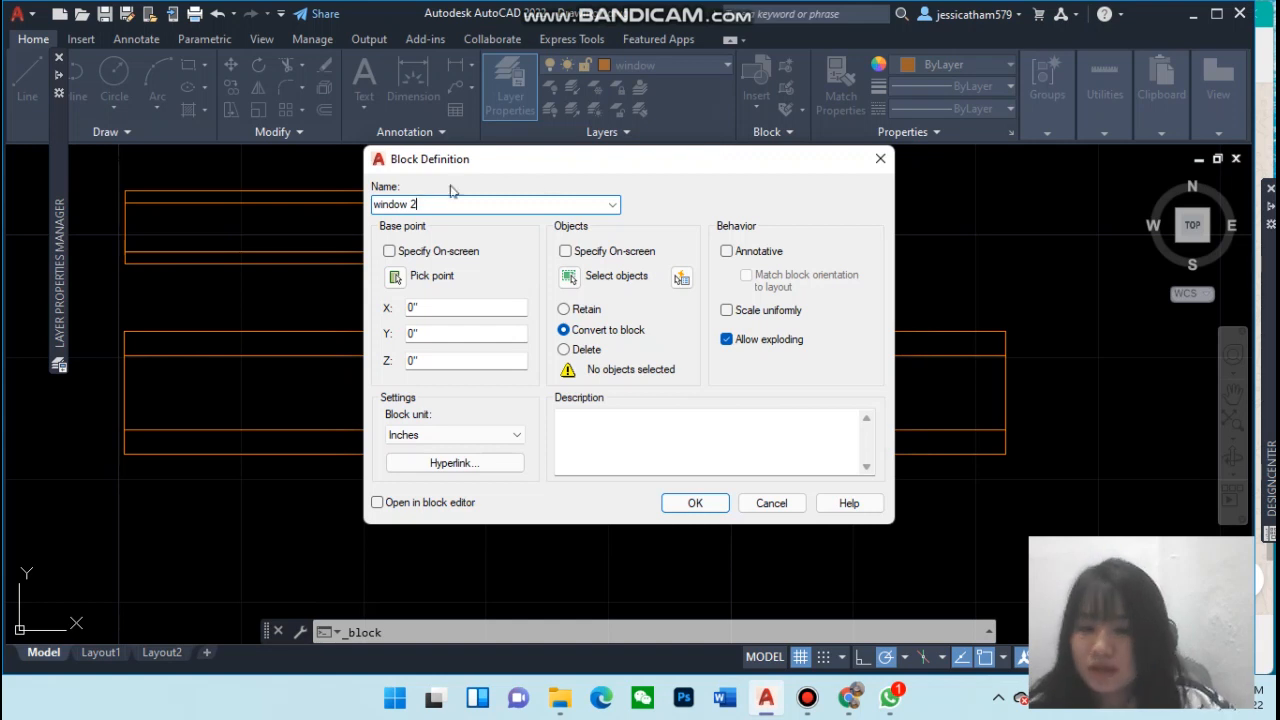
left_click(395, 279)
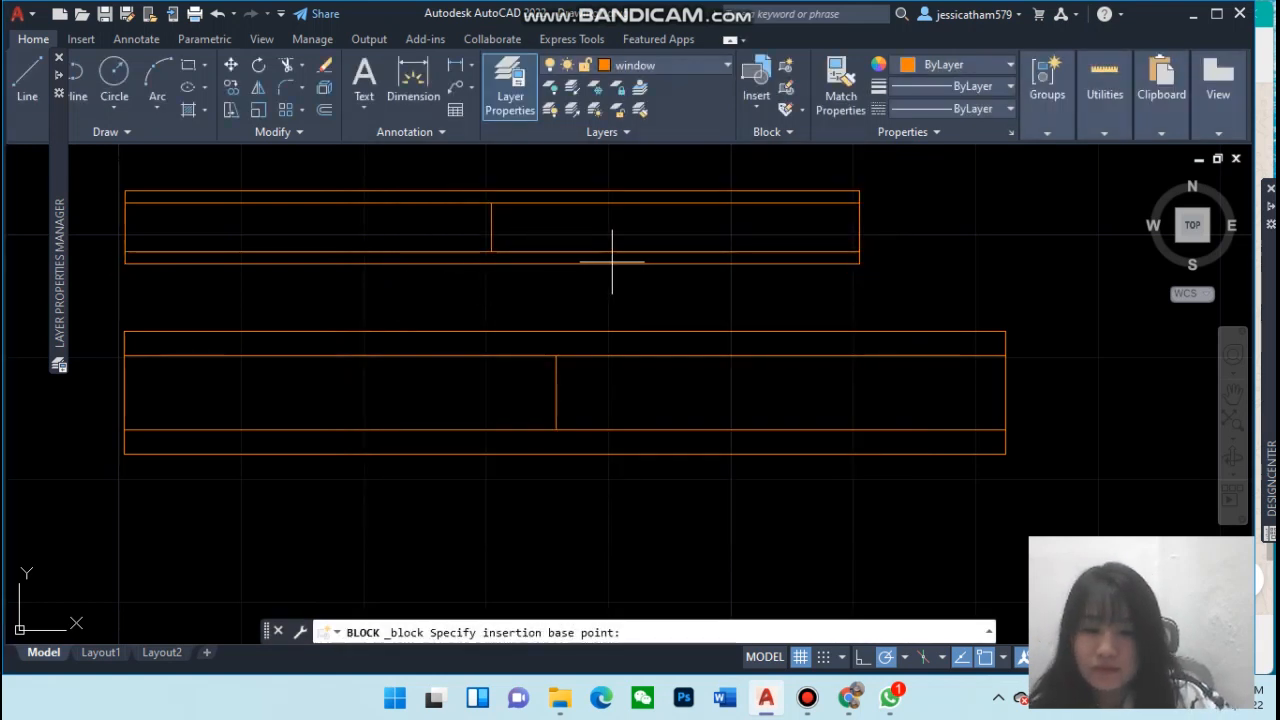
left_click(124, 263)
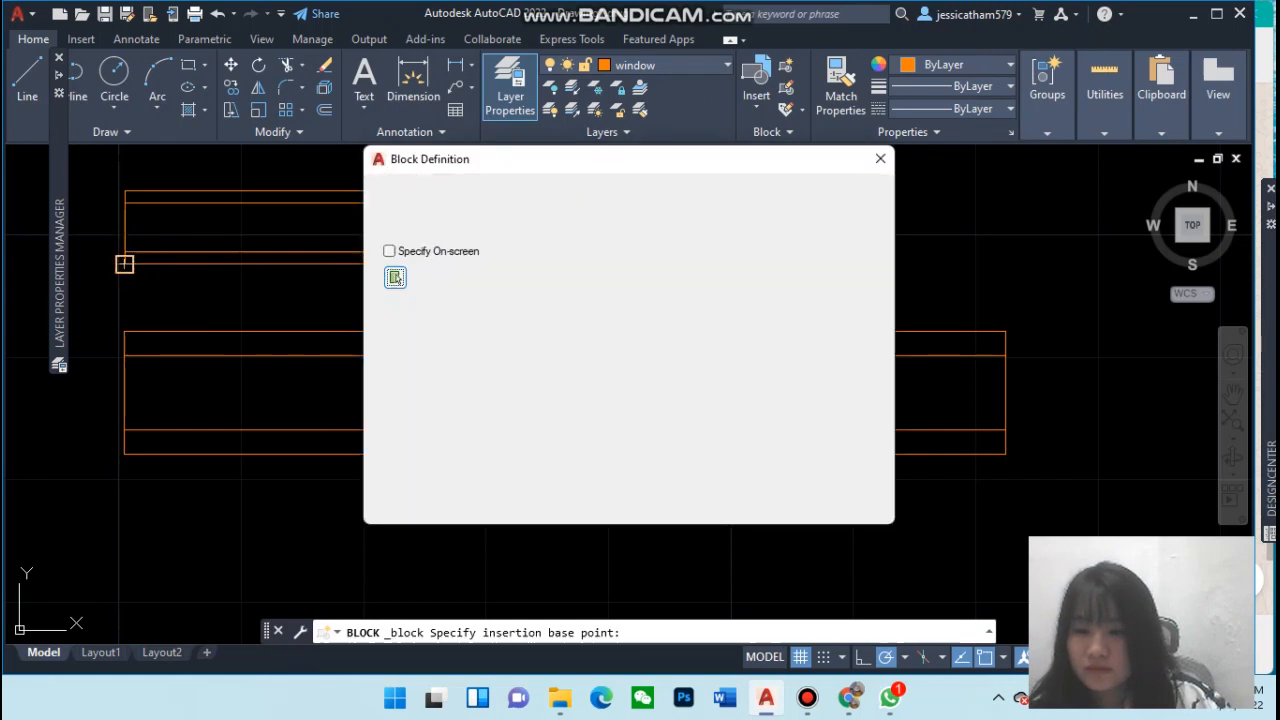
left_click(570, 277)
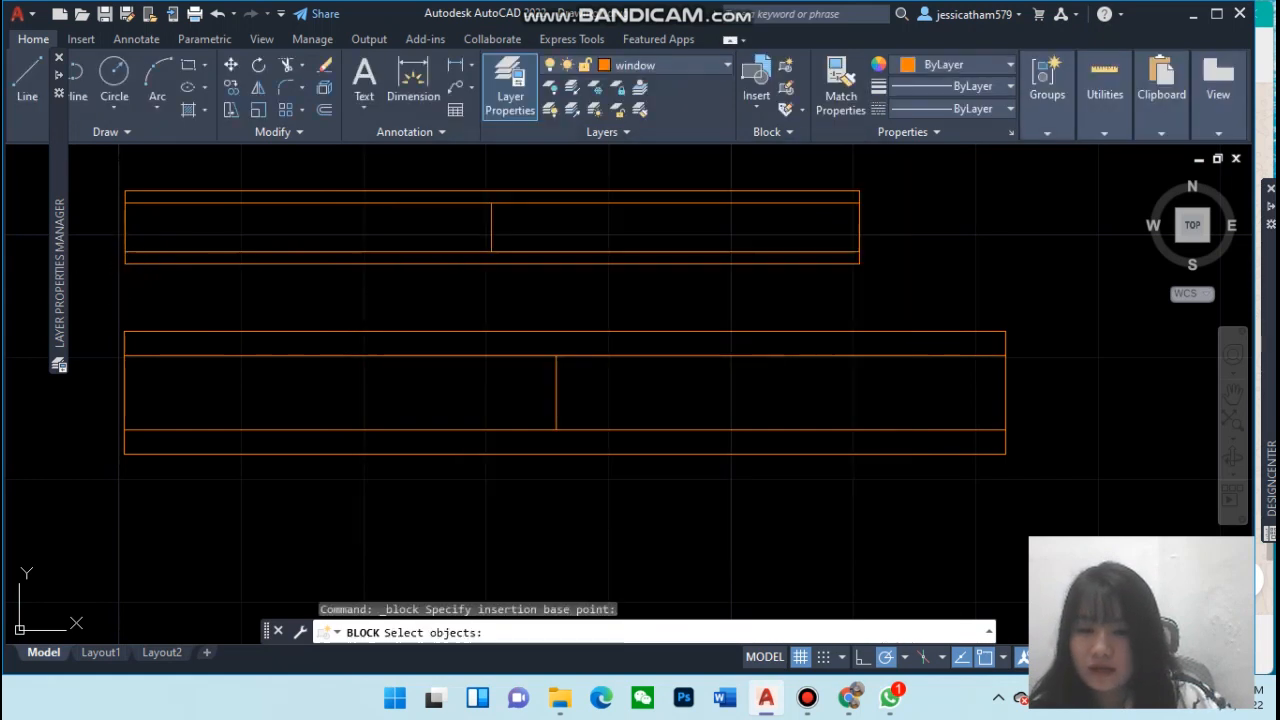
mouse_move(150, 300)
left_mouse_down()
mouse_move(134, 234)
mouse_move(149, 164)
mouse_move(480, 210)
mouse_move(886, 240)
mouse_move(872, 244)
left_mouse_up()
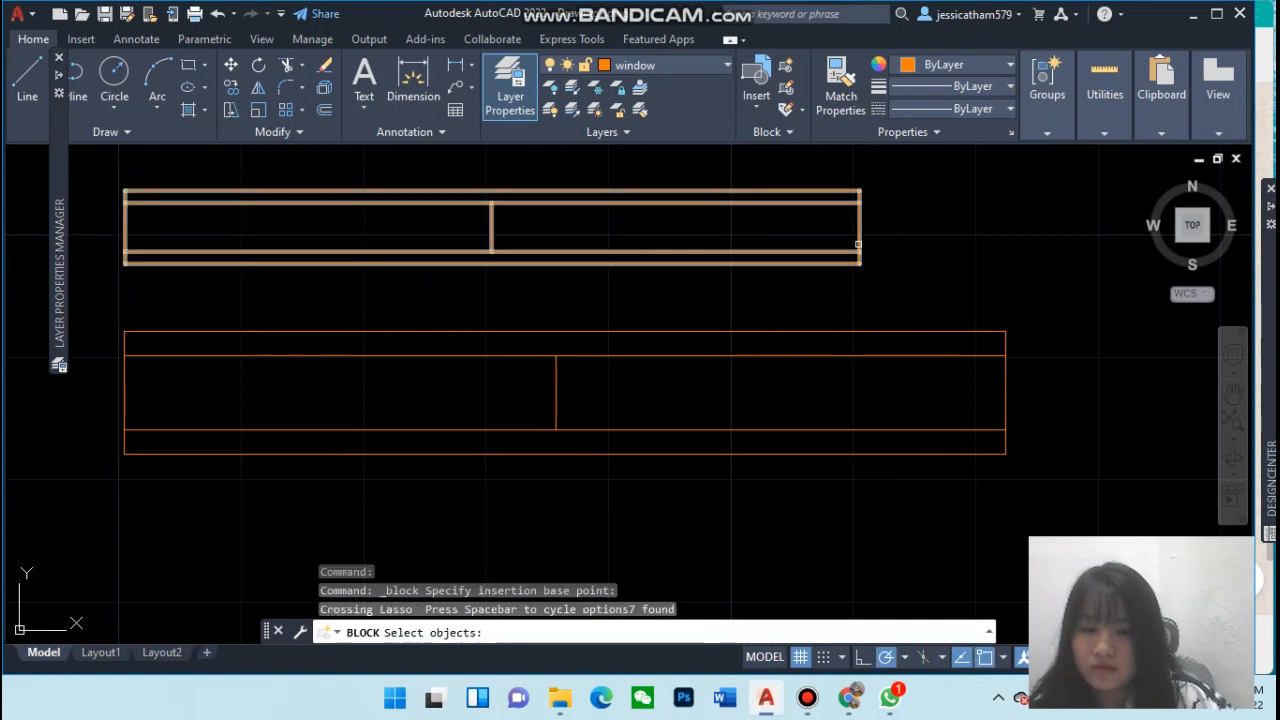
key("Return")
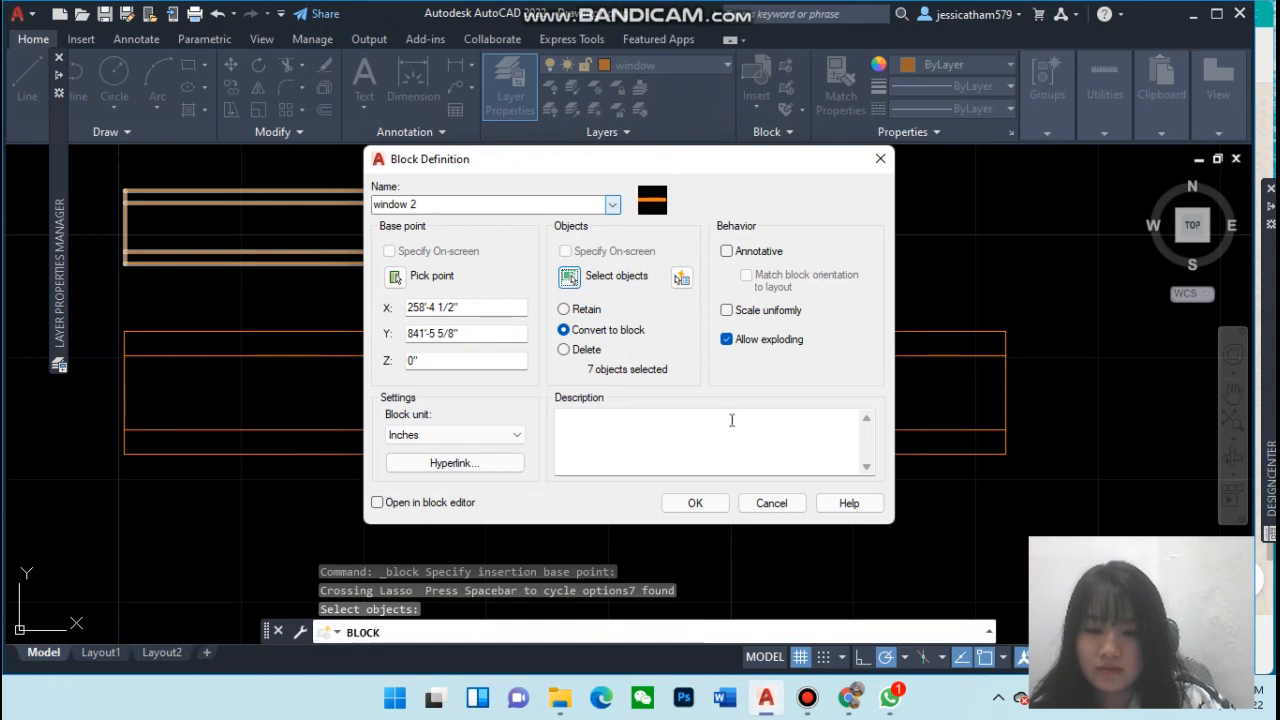
left_click(696, 504)
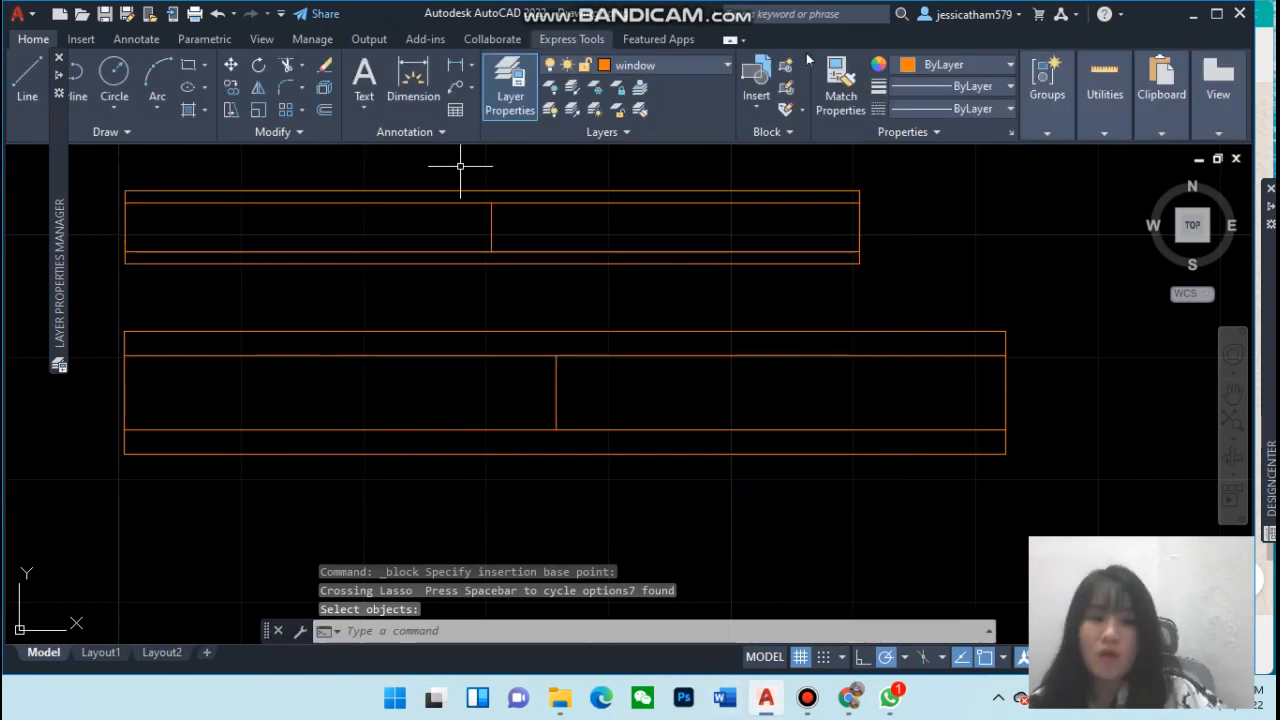
Browse the block tools and the insert gallery to review the defined blocks
left_click(779, 132)
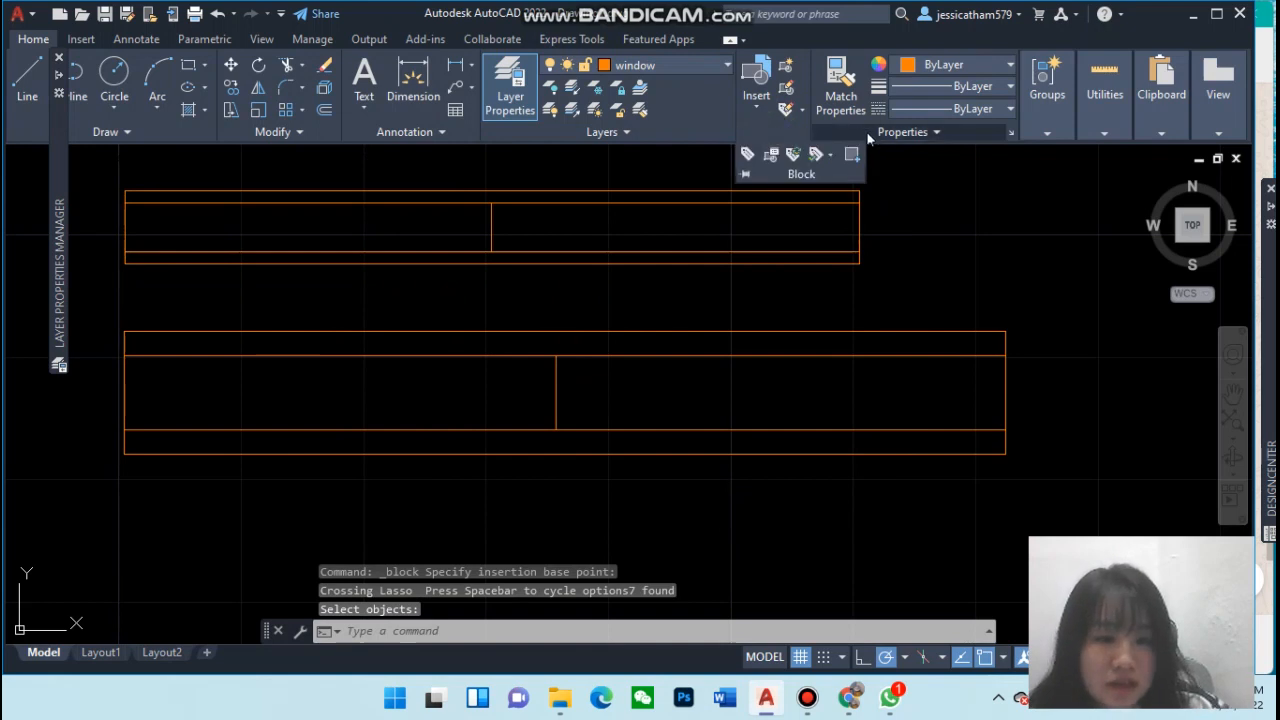
left_click(765, 133)
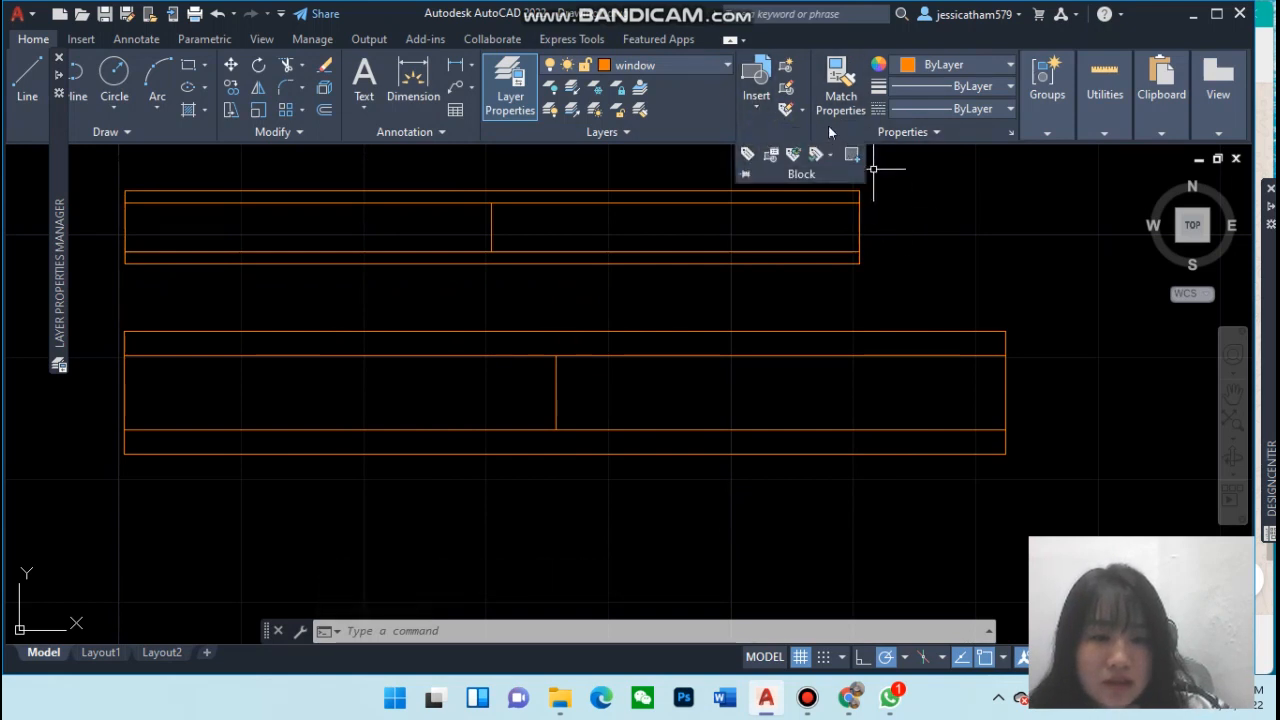
left_click(872, 133)
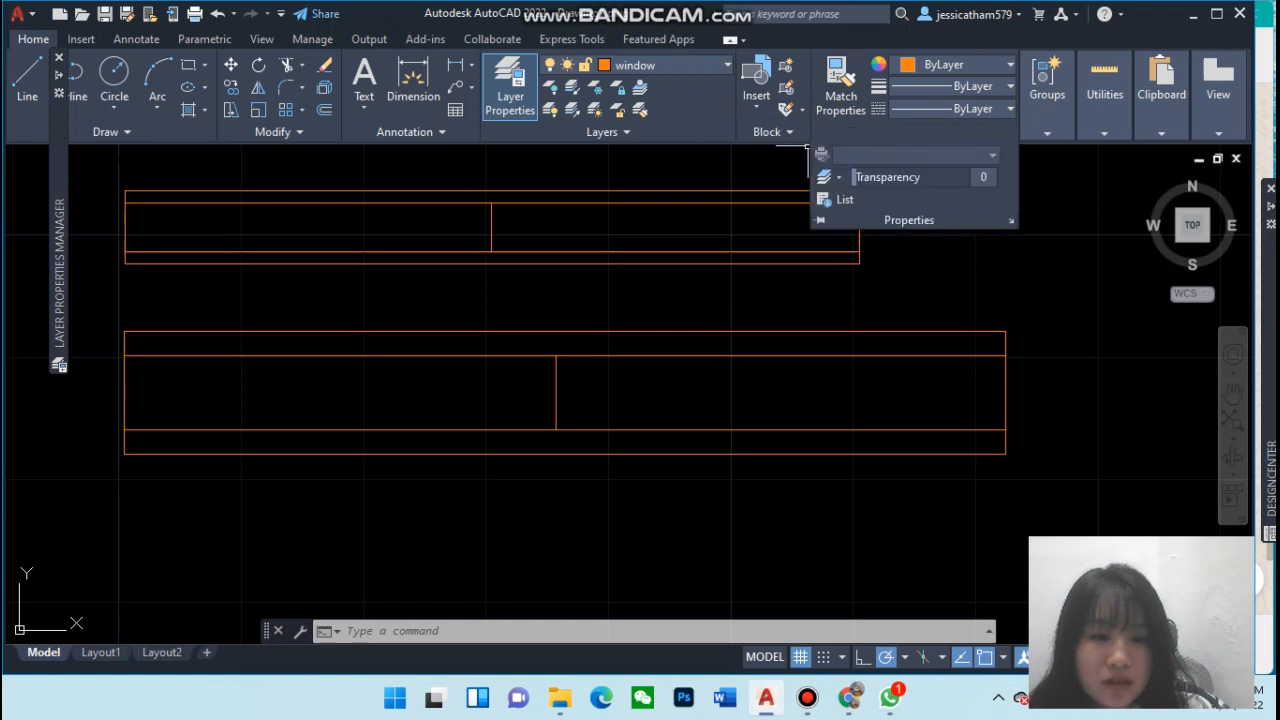
left_click(767, 131)
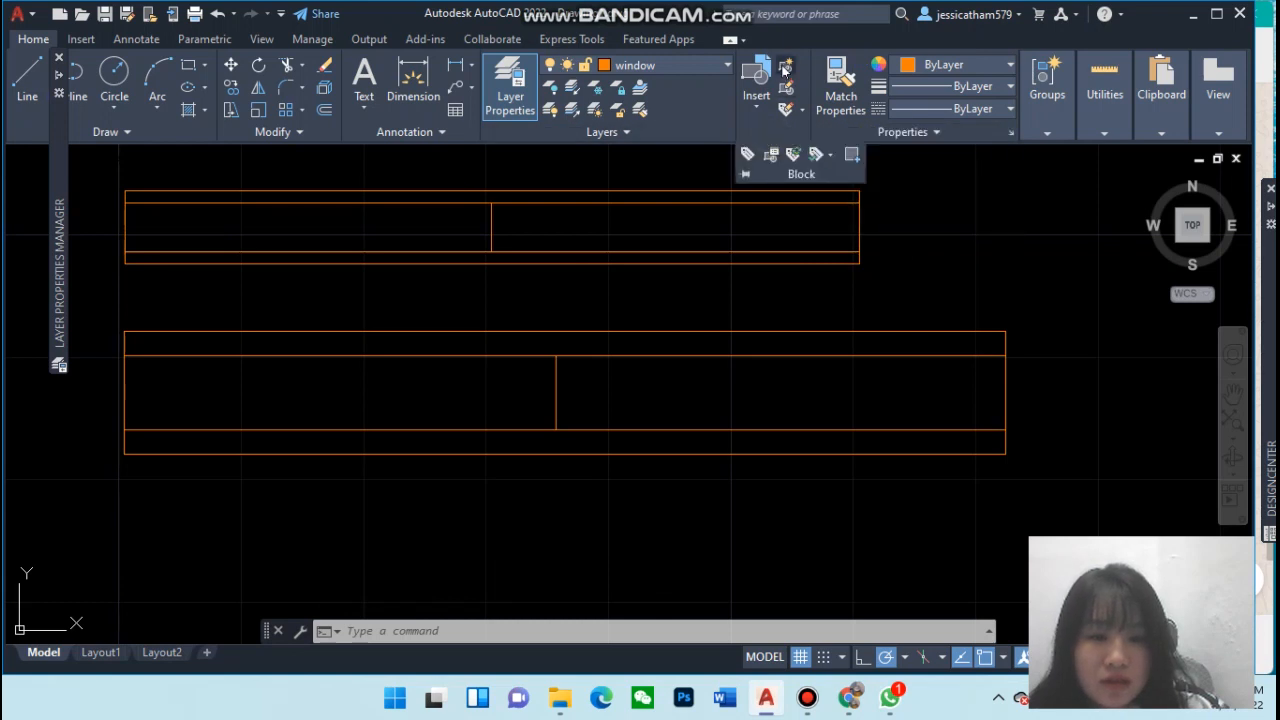
left_click(760, 86)
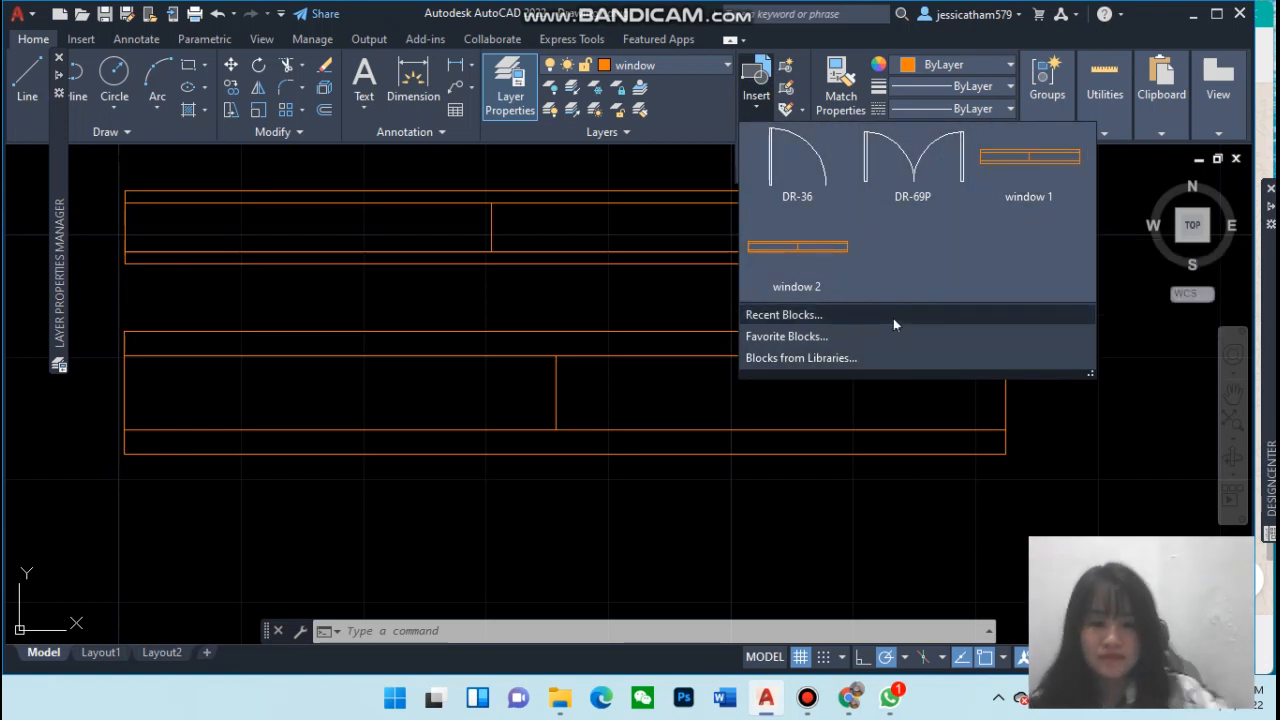
left_click(765, 108)
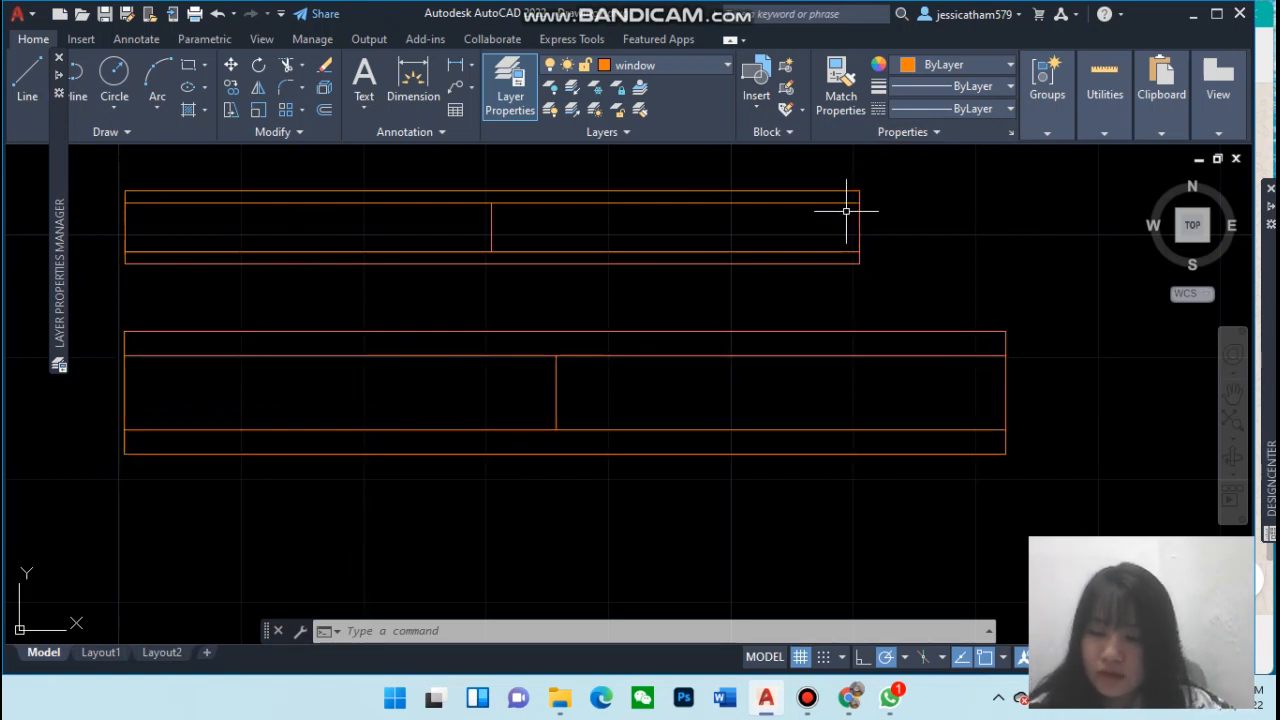
Survey the drawing to locate the window blocks, door shapes and floor plan together
scroll(866, 305, "down", 2)
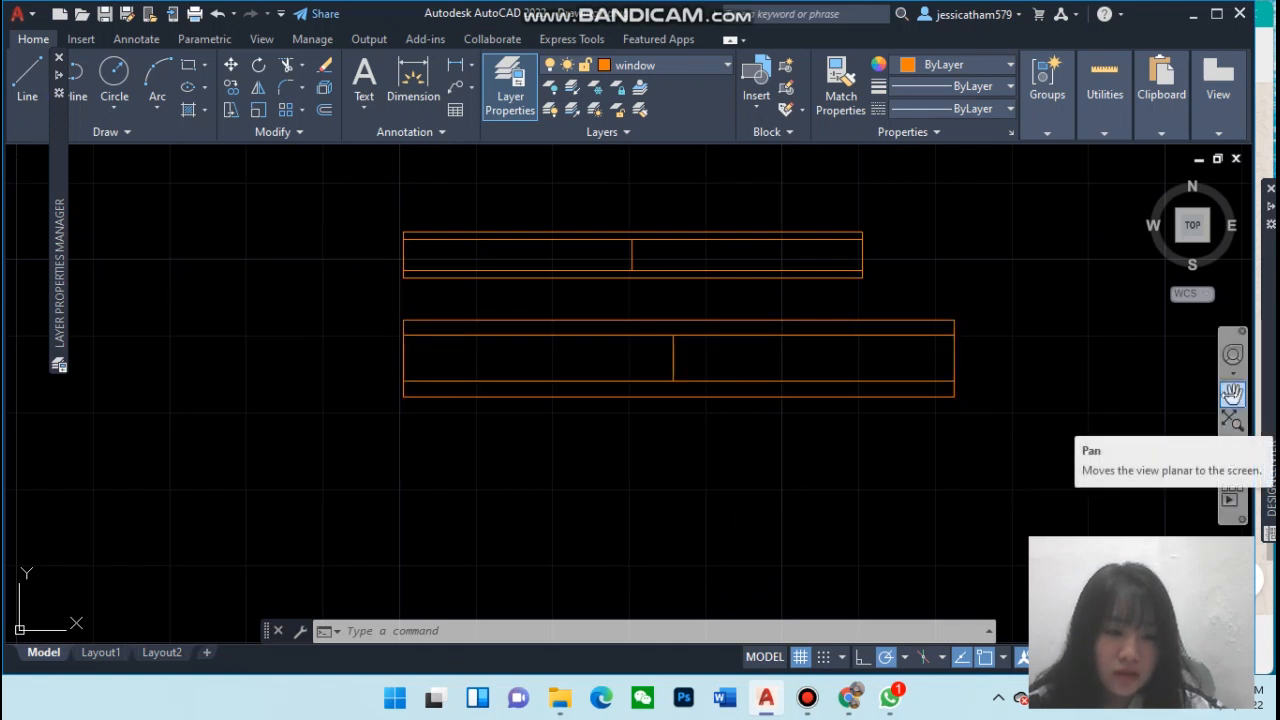
left_click(1232, 394)
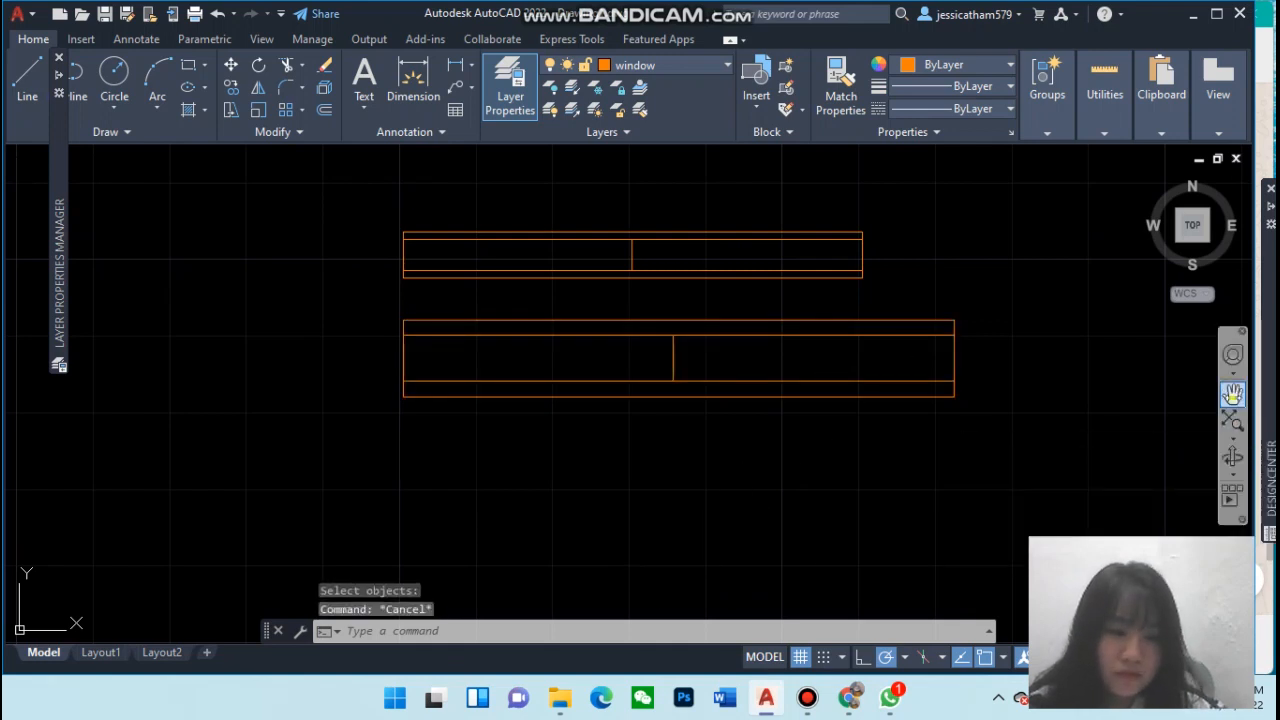
left_click_drag(1141, 395, 589, 346)
scroll(796, 337, "down", 4)
scroll(796, 337, "down", 4)
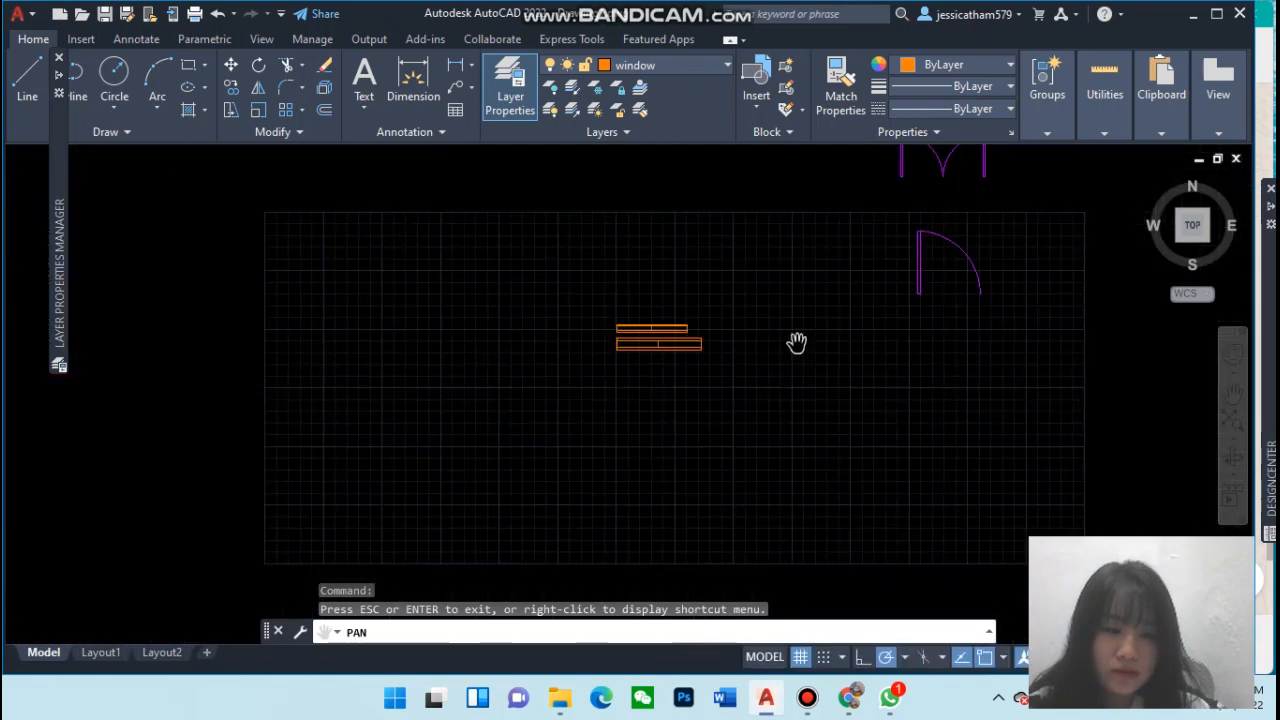
left_click_drag(866, 323, 657, 320)
left_click_drag(839, 304, 614, 323)
scroll(711, 326, "down", 5)
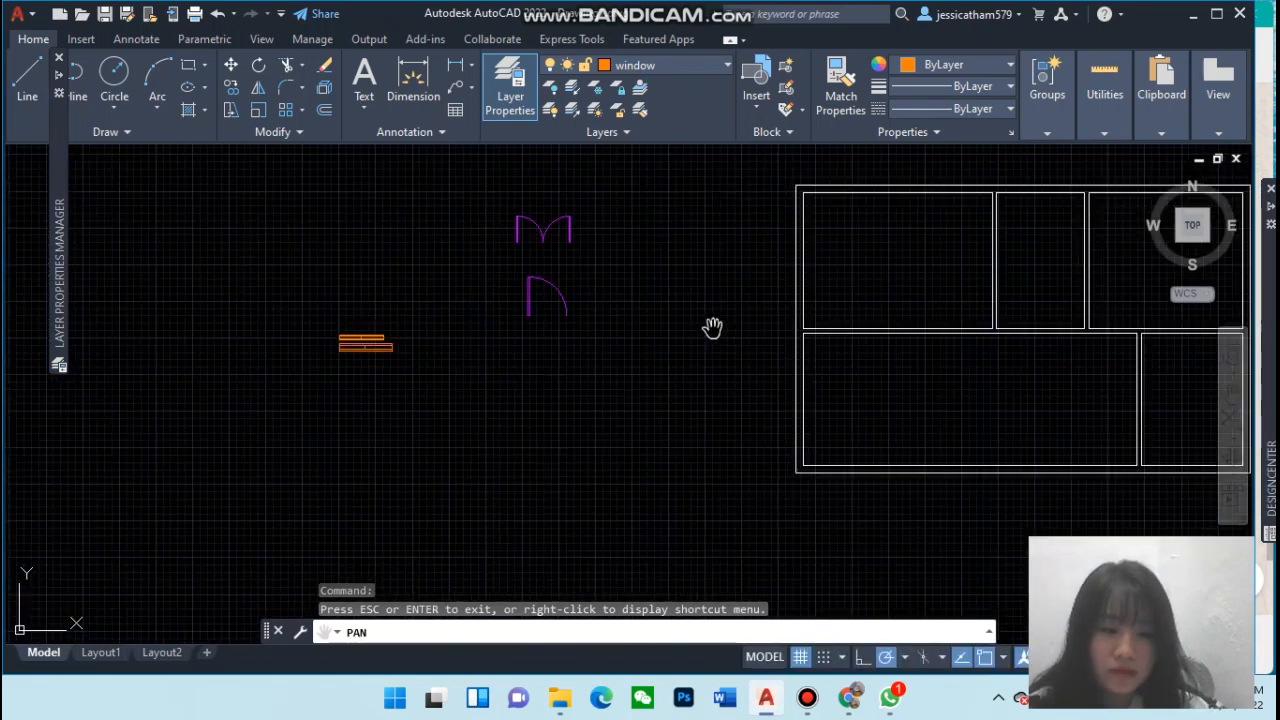
mouse_move(835, 334)
left_mouse_down()
mouse_move(723, 343)
mouse_move(731, 423)
left_mouse_up()
scroll(705, 360, "up", 2)
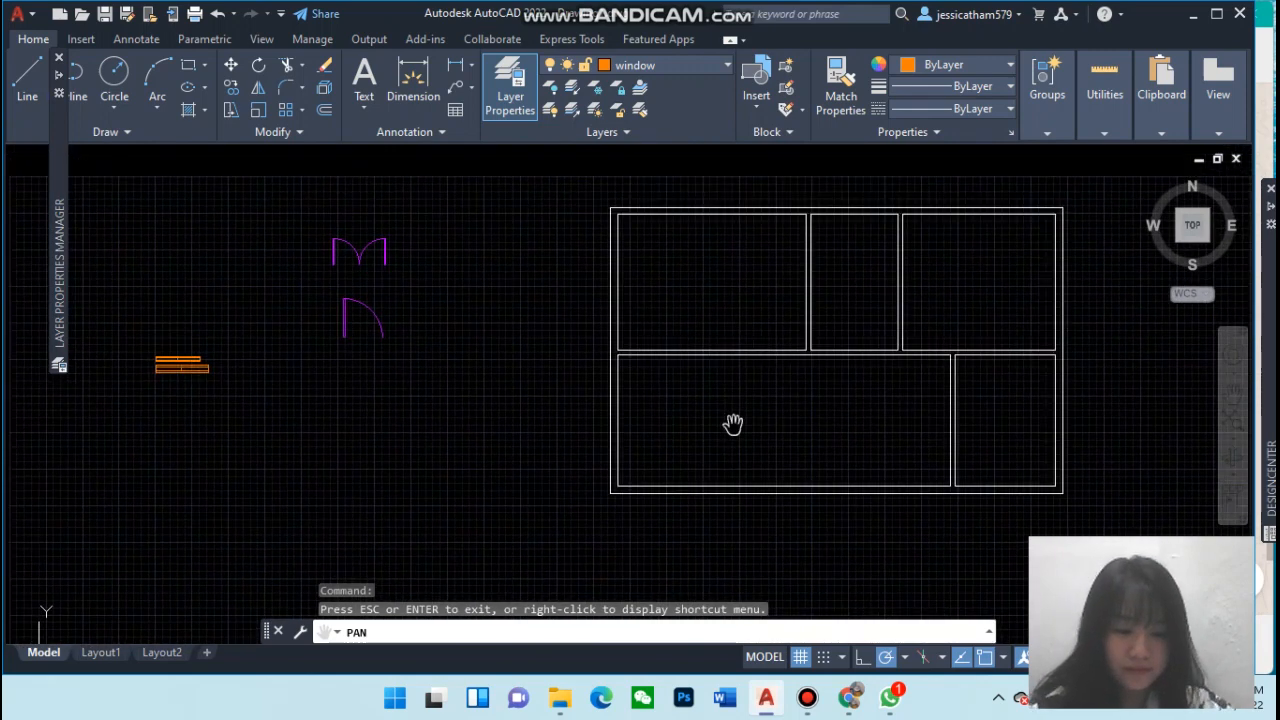
left_click(476, 429)
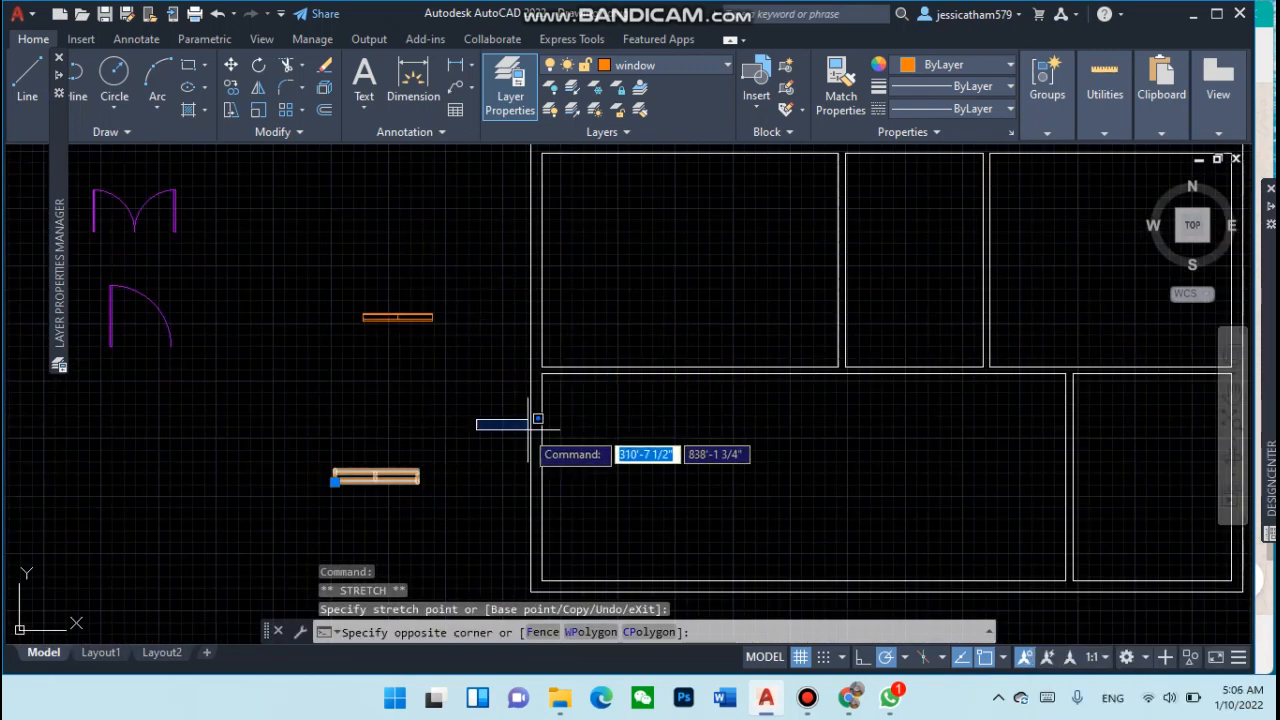
key("Escape")
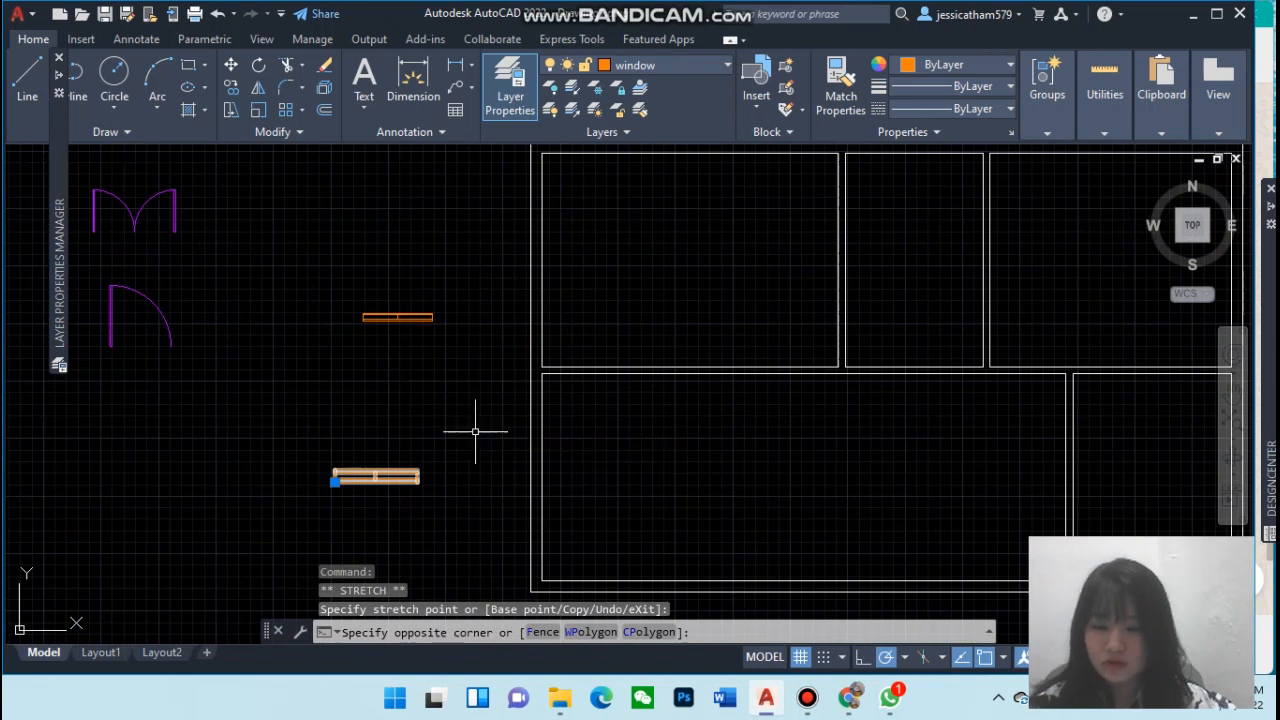
left_click(335, 481)
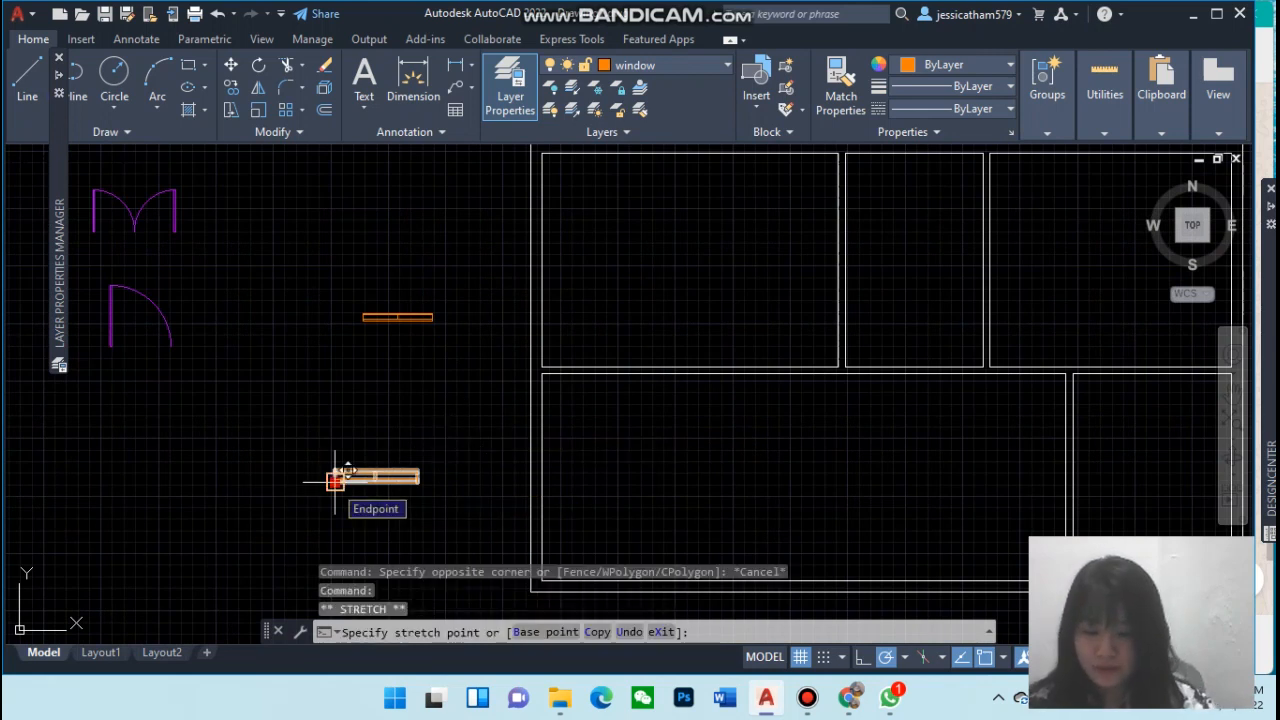
type("cop")
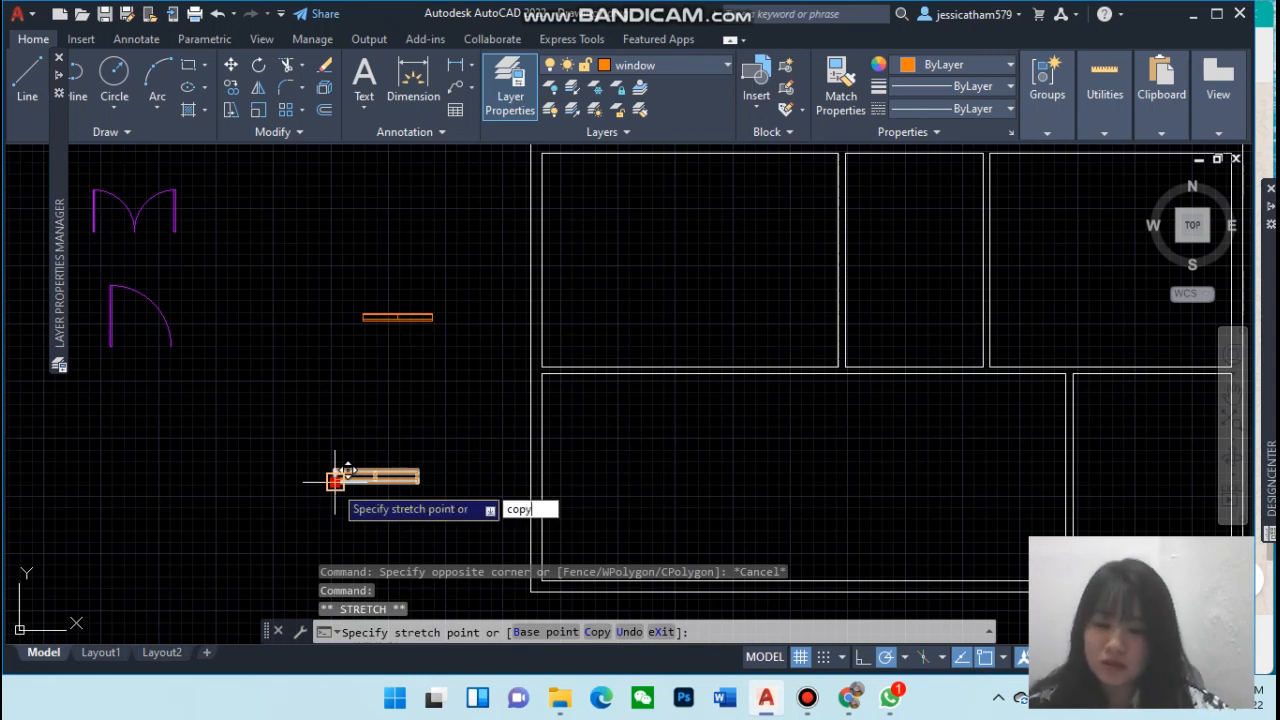
type("y")
key("BackSpace")
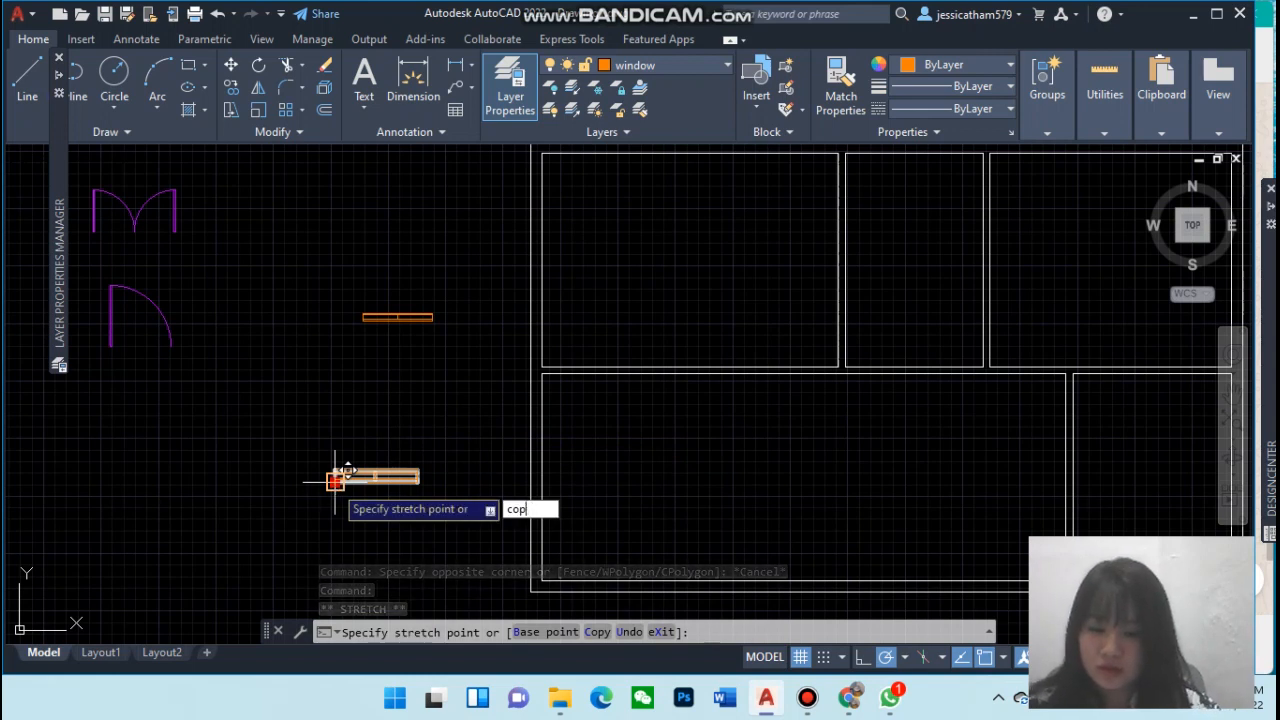
key("BackSpace")
key("BackSpace")
key("BackSpace")
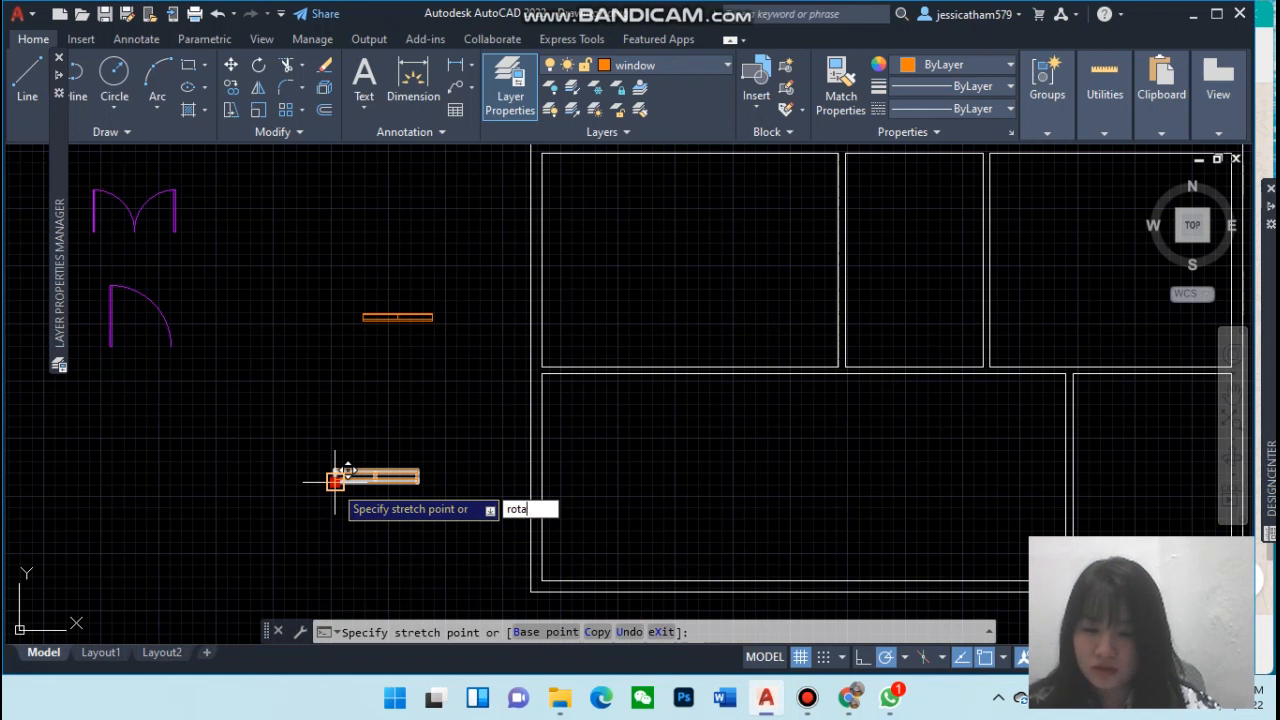
key("Escape")
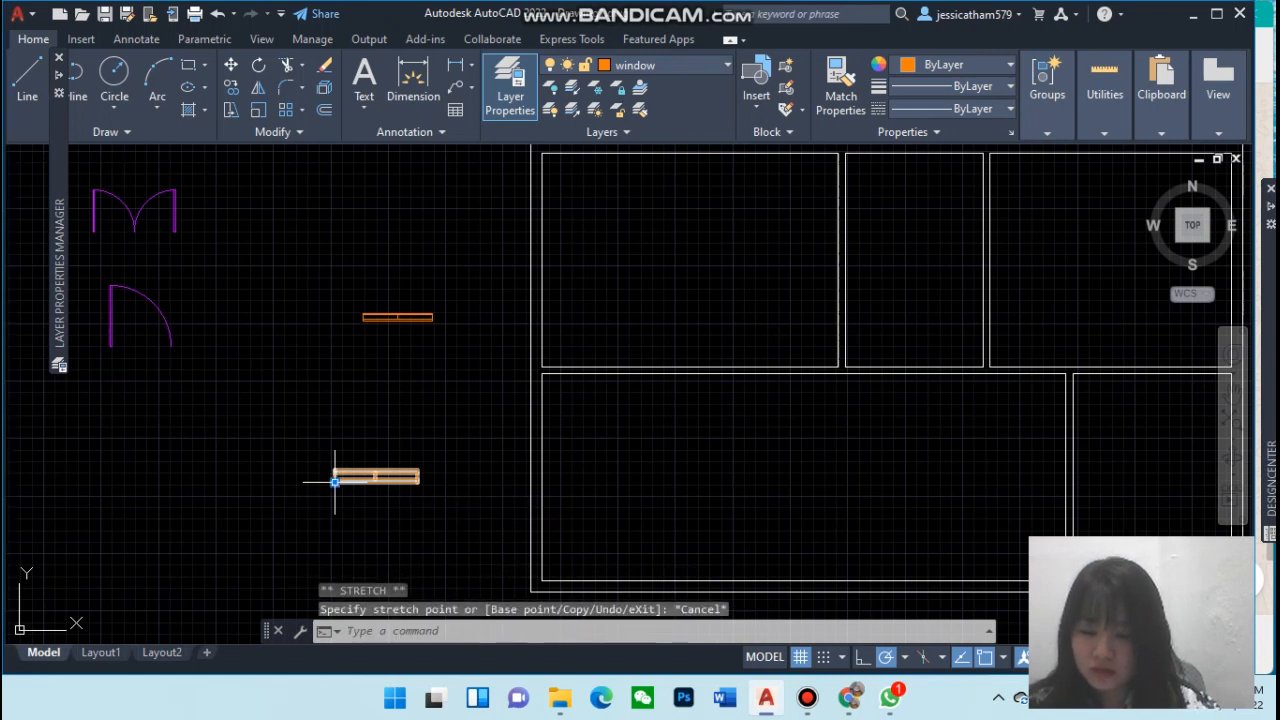
type("c")
key("BackSpace")
type("rota")
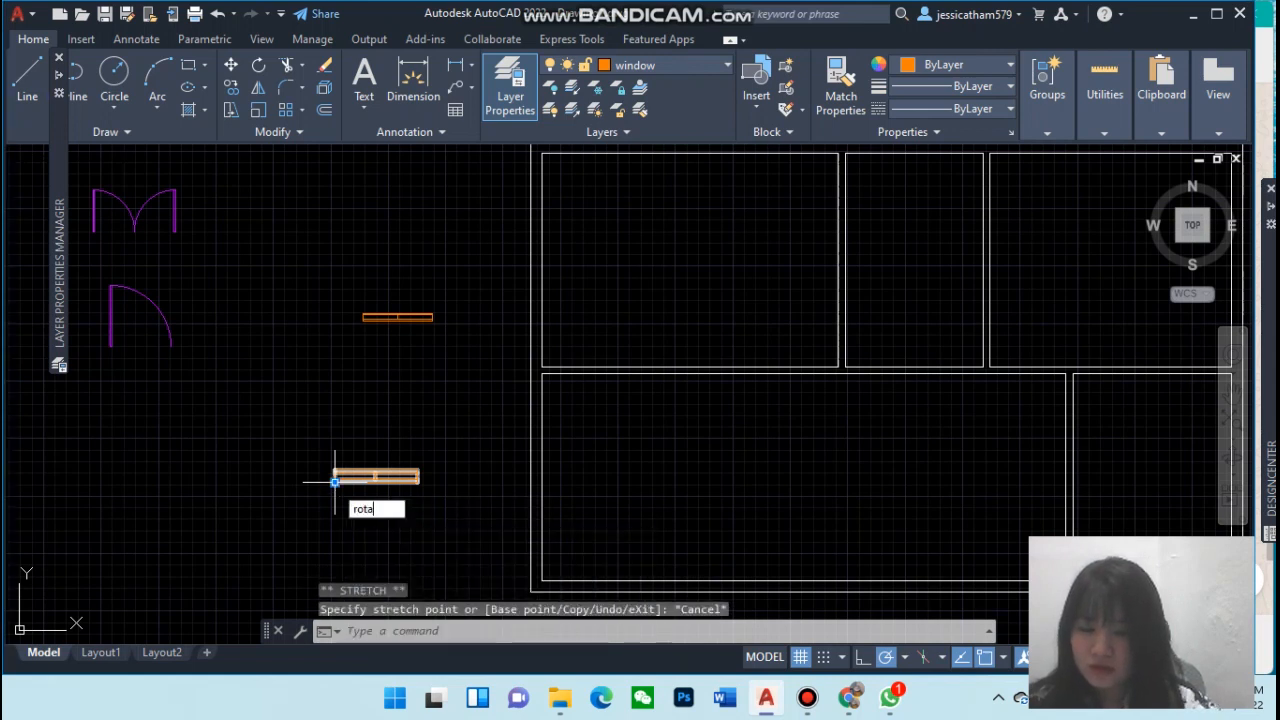
type("te")
key("Return")
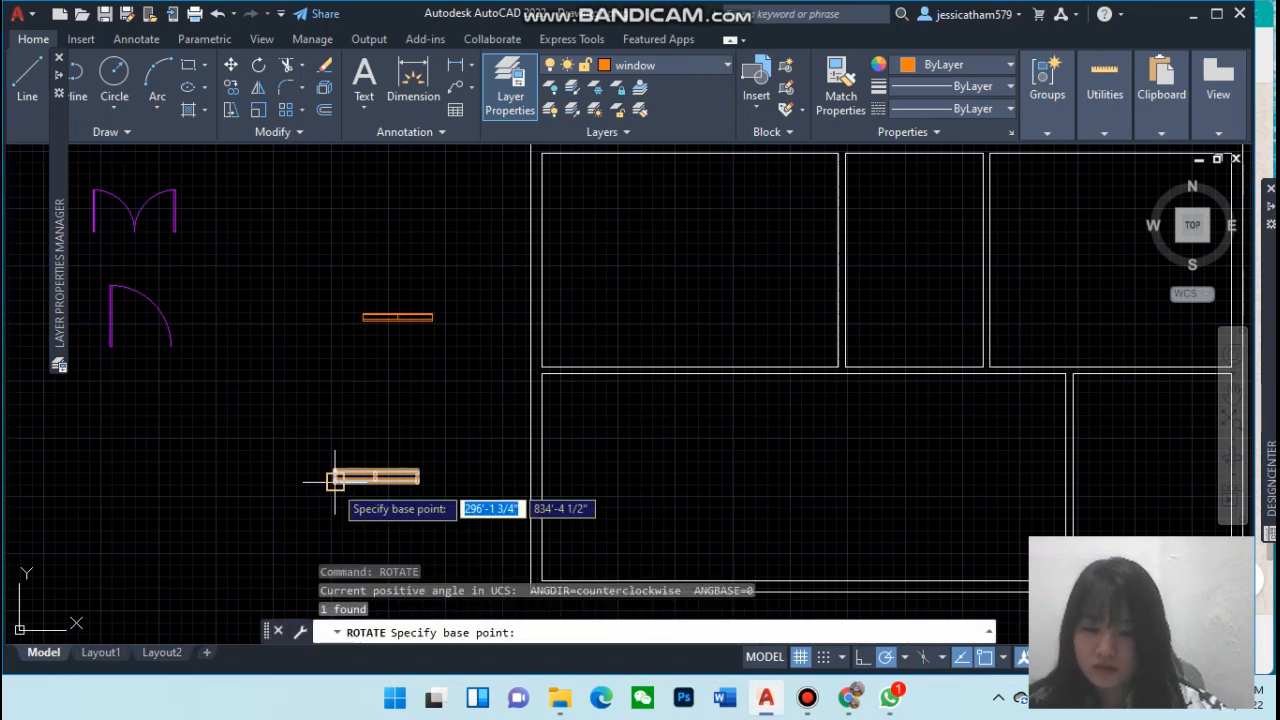
left_click(335, 481)
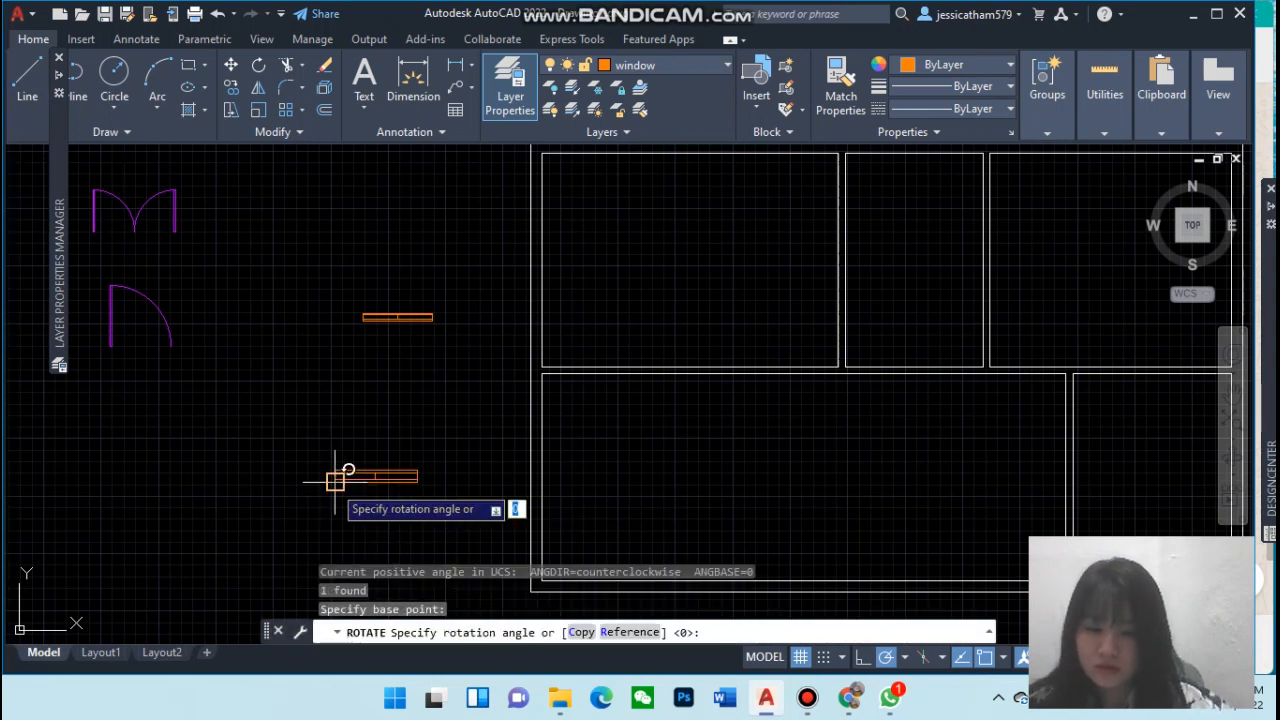
key("Return")
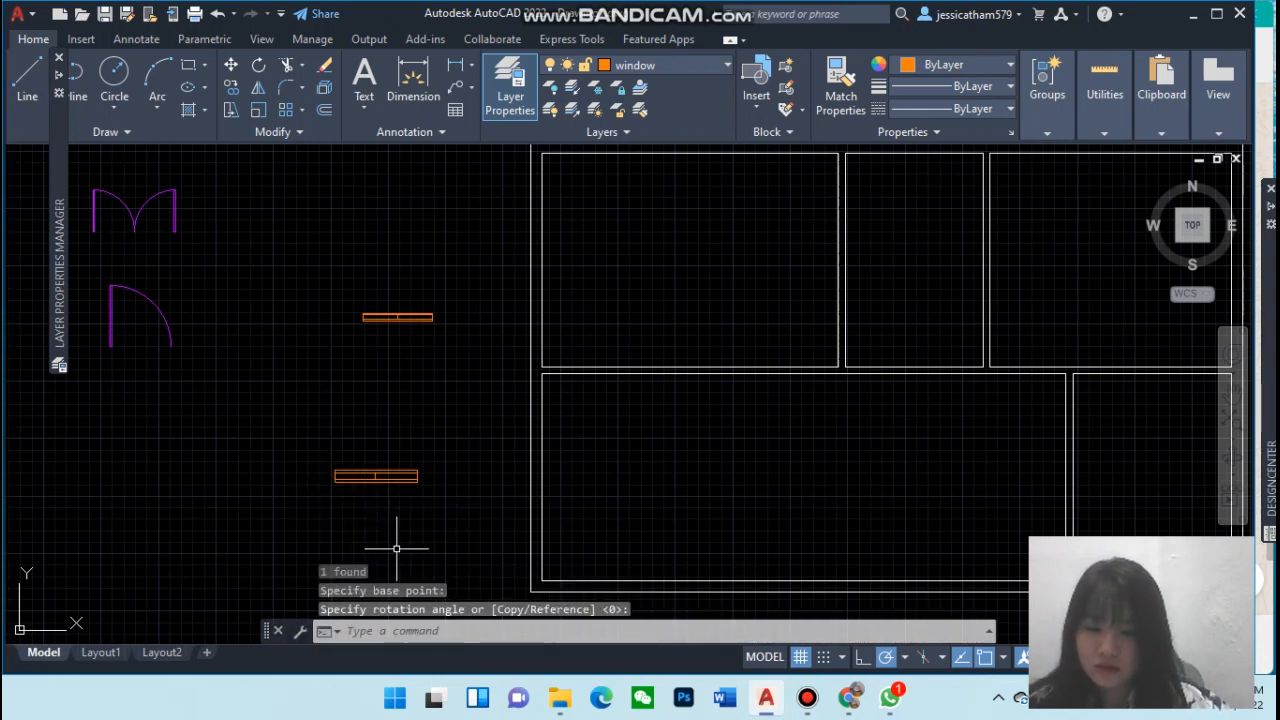
Make a copy of the lower window block rotated 90° about its lower-left corner
left_click(340, 483)
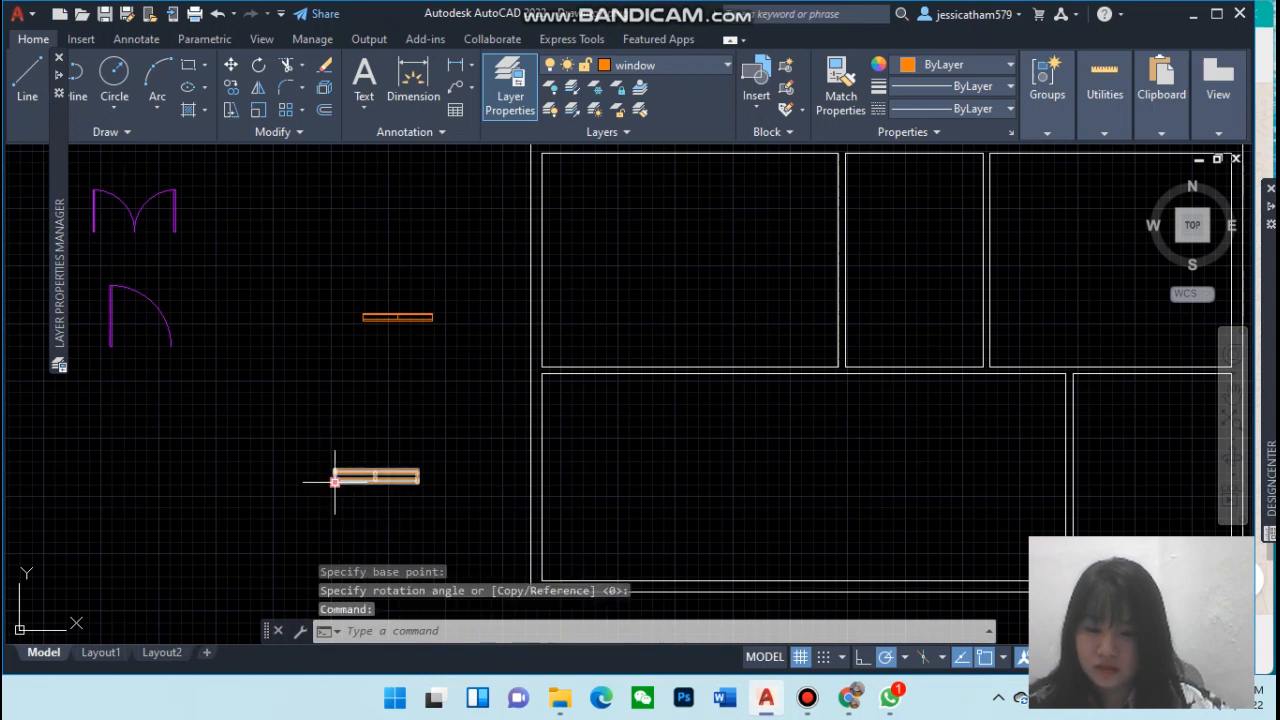
type("ro")
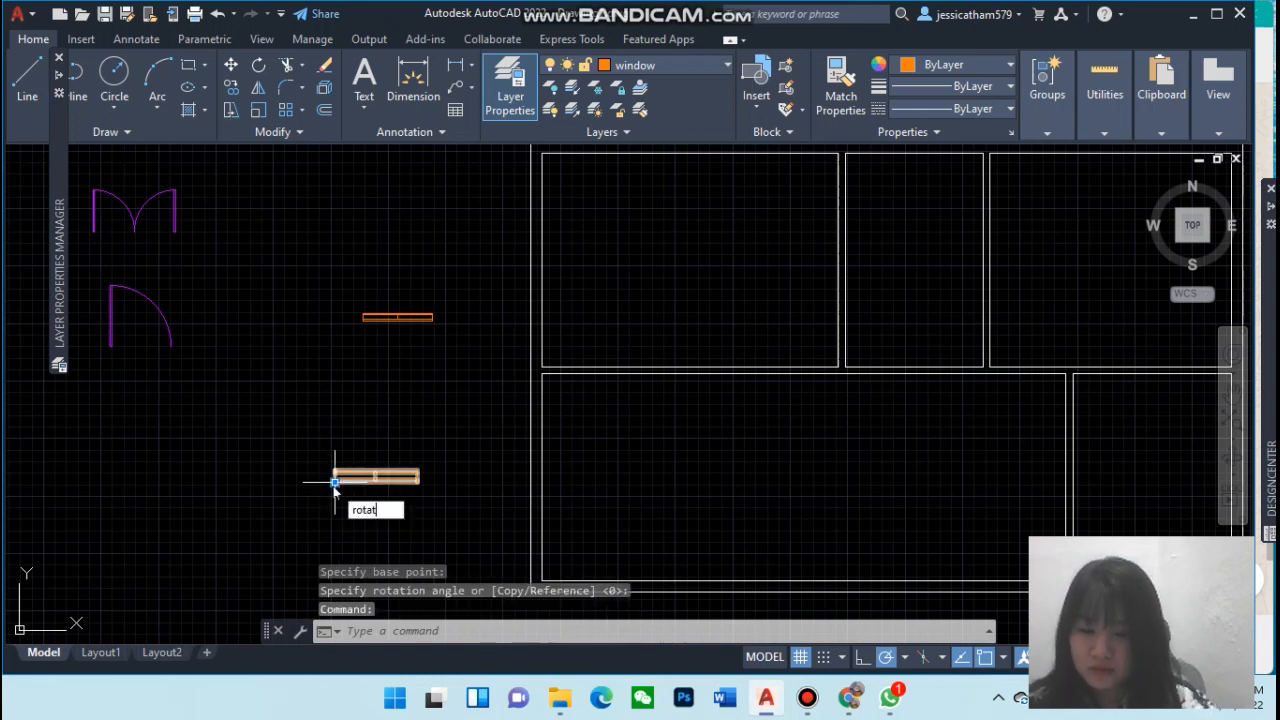
type("tat")
key("Return")
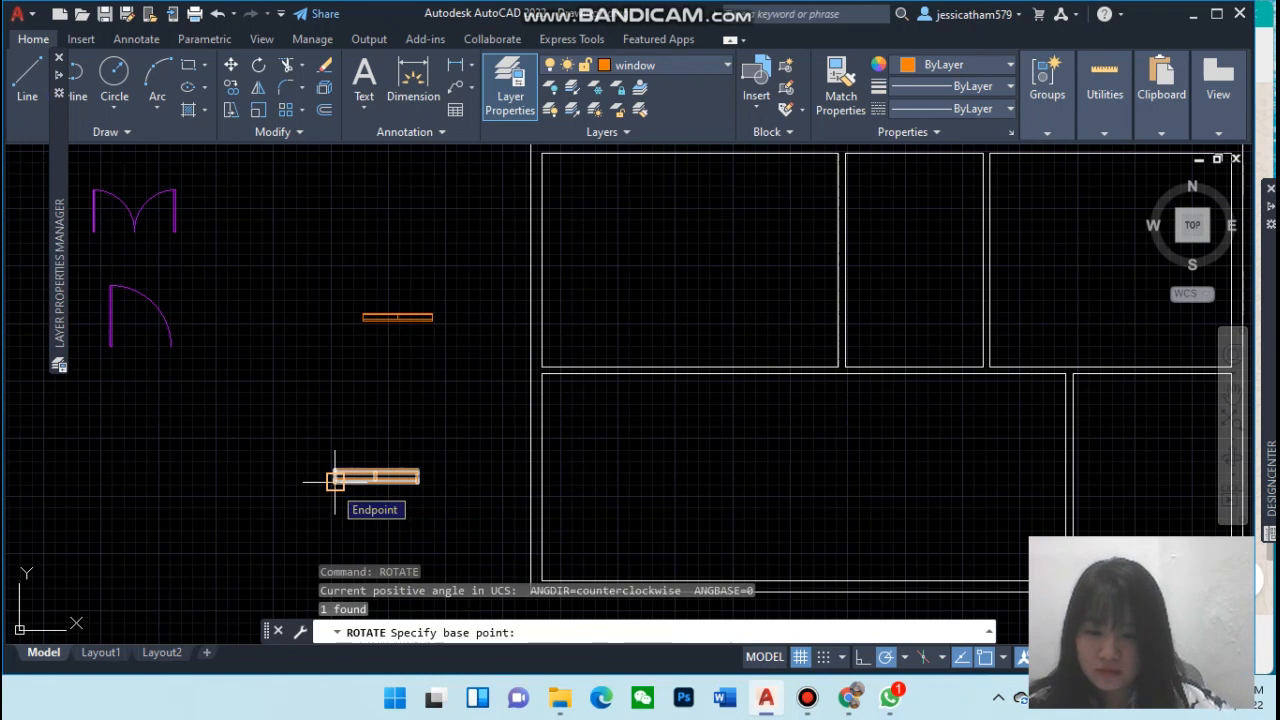
left_click(335, 482)
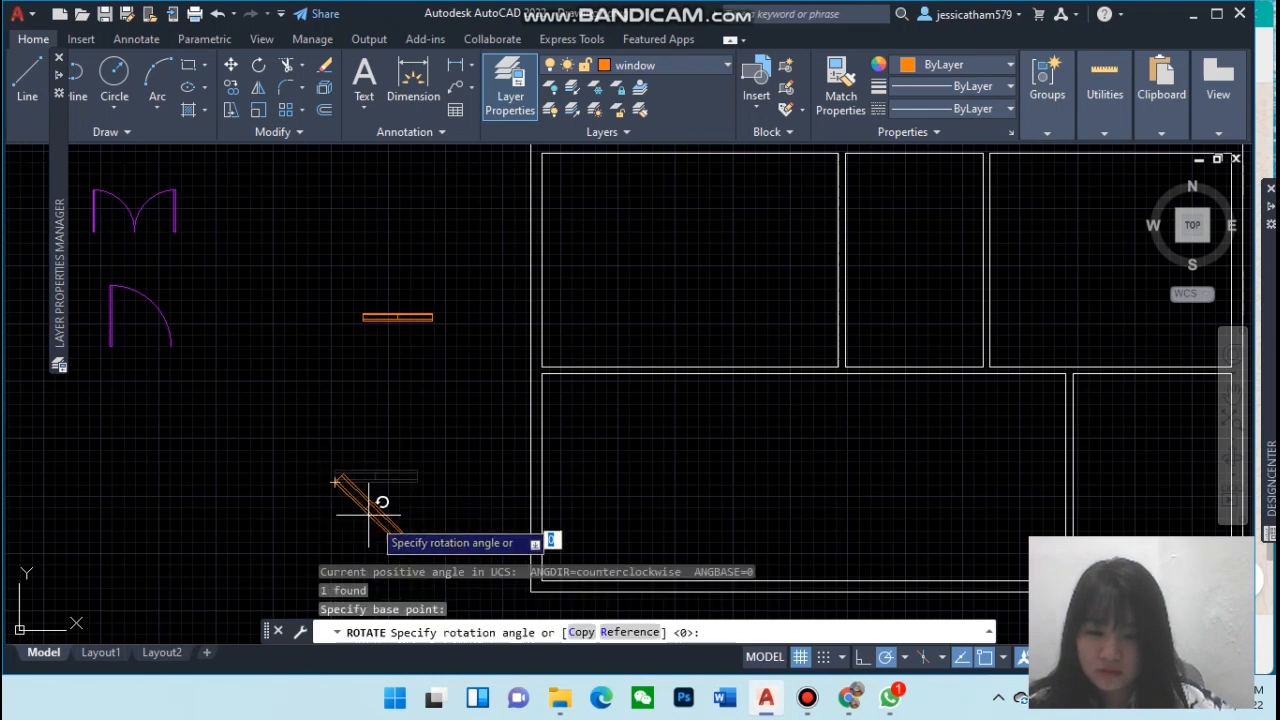
left_click(574, 634)
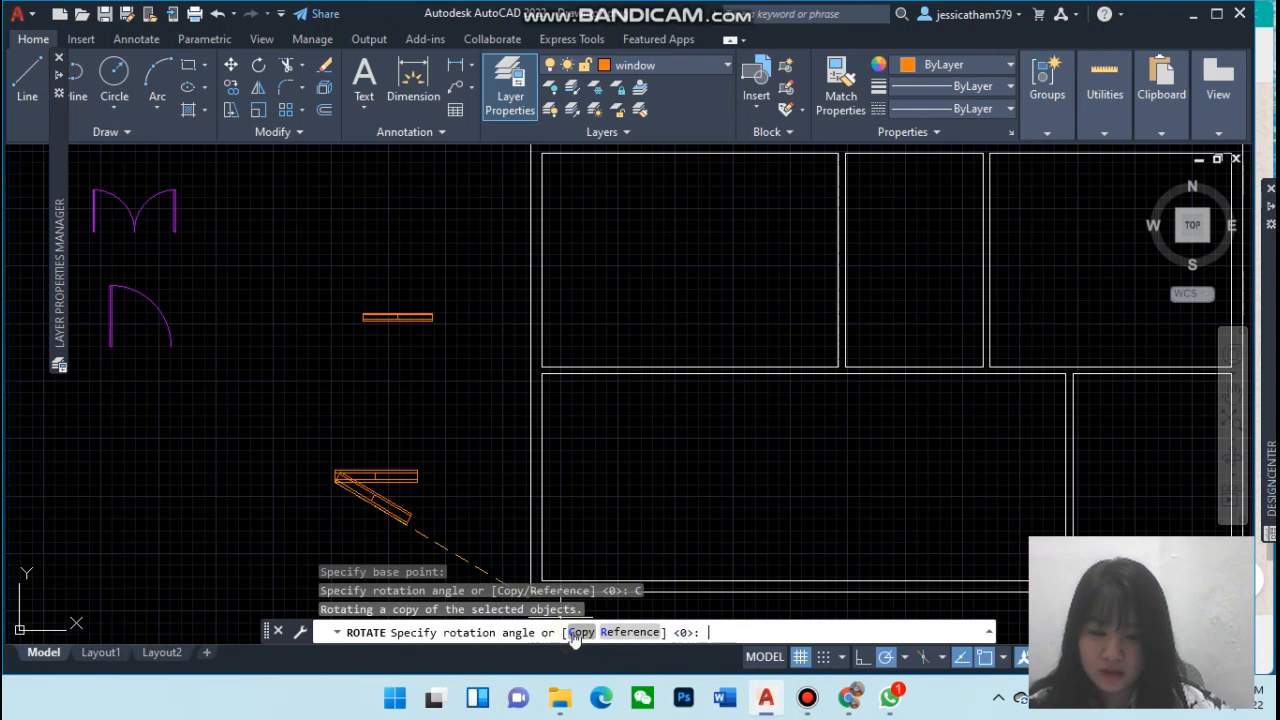
left_click(341, 388)
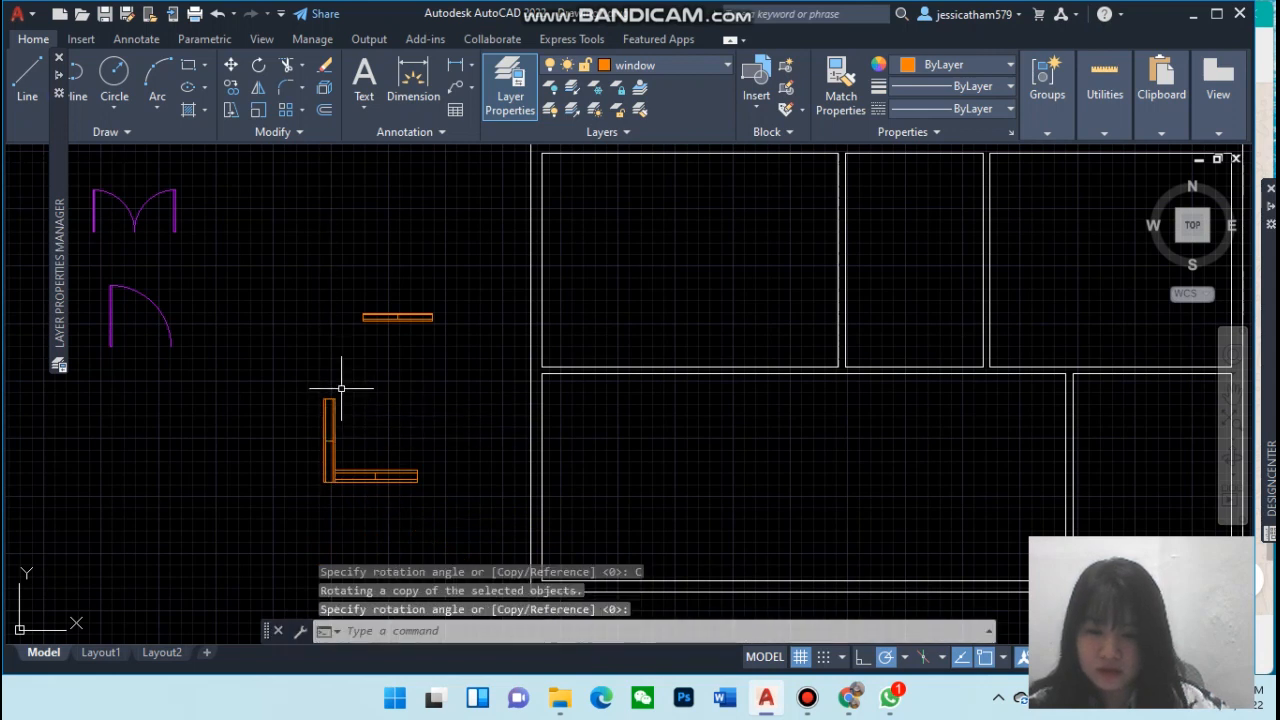
left_click(398, 315)
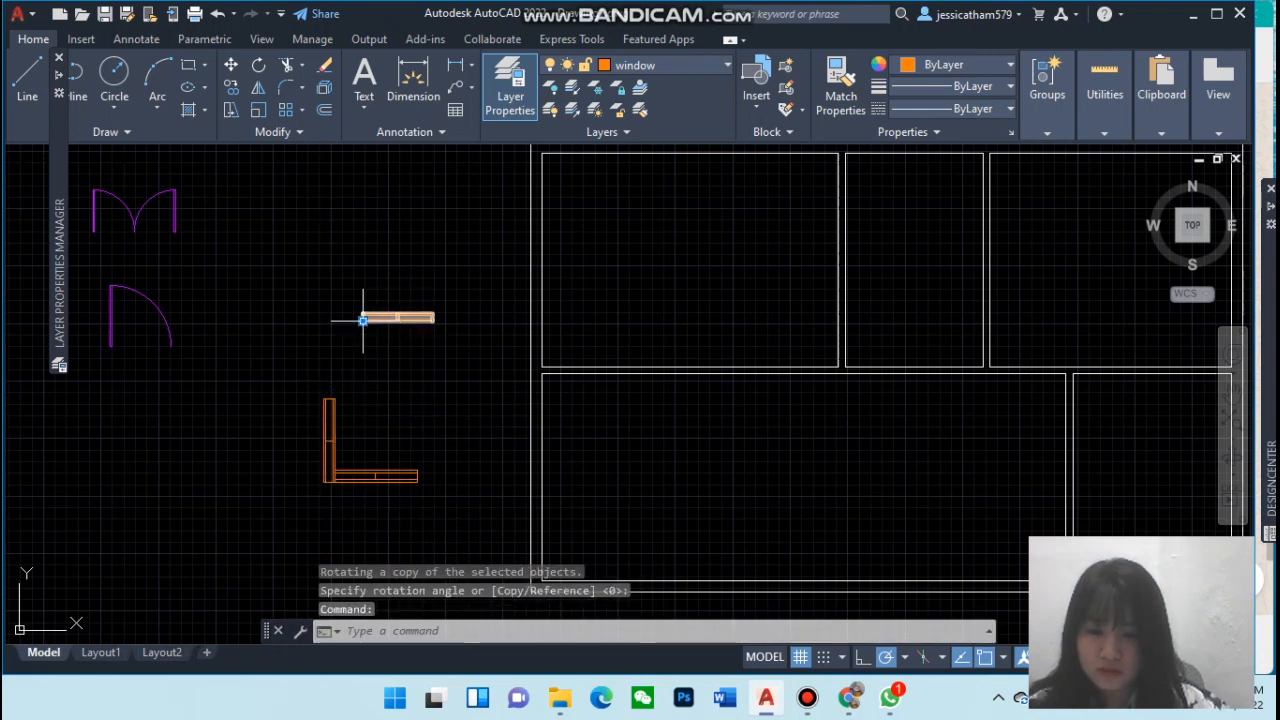
type("COPY")
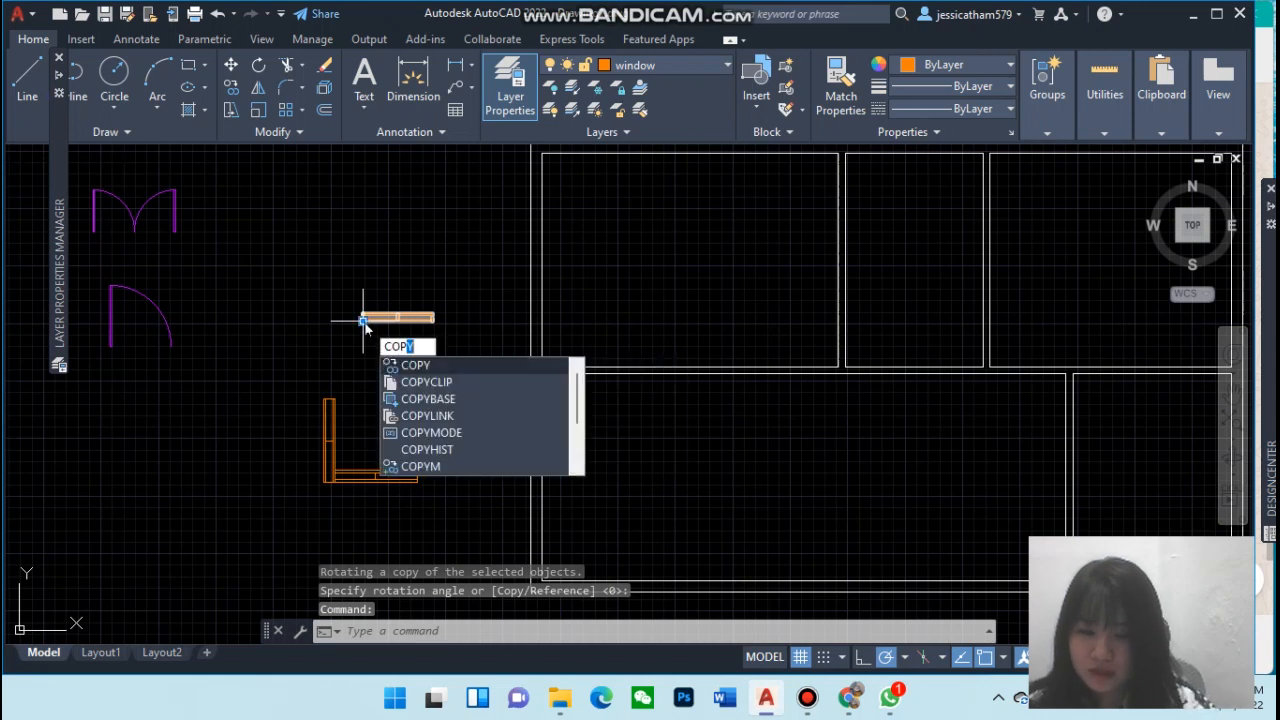
key("BackSpace")
key("BackSpace")
key("BackSpace")
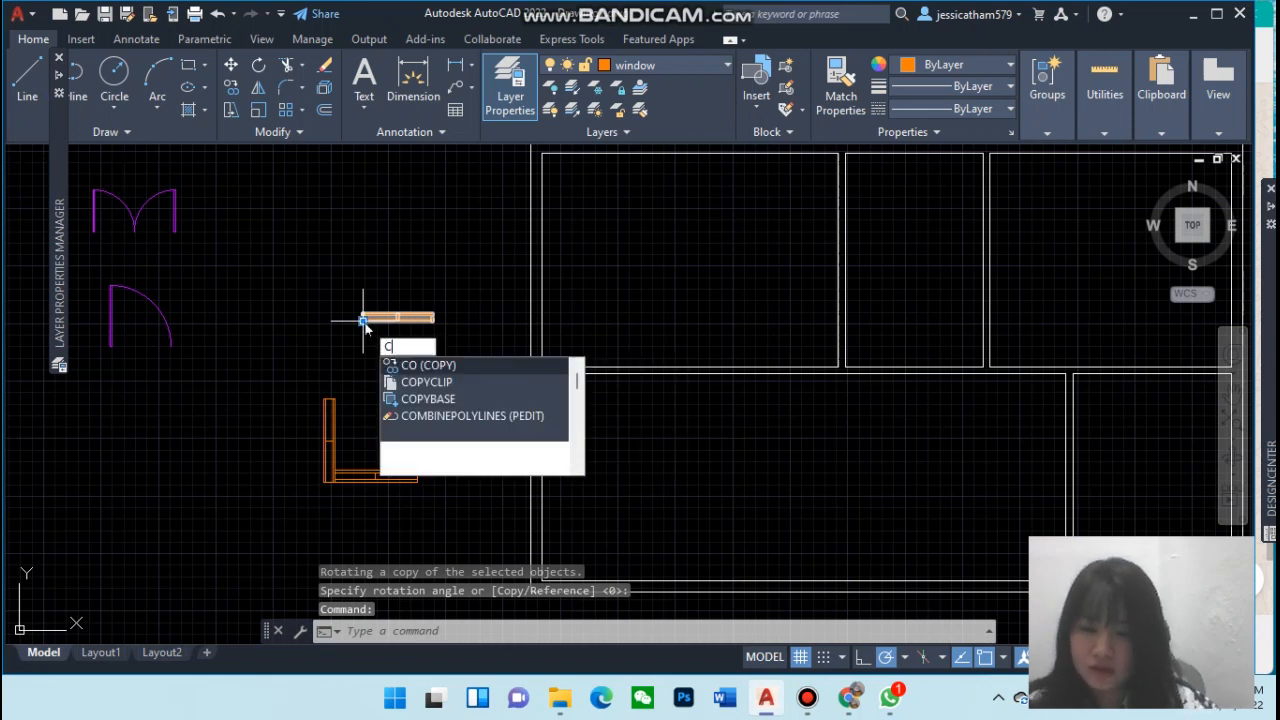
type("rotate")
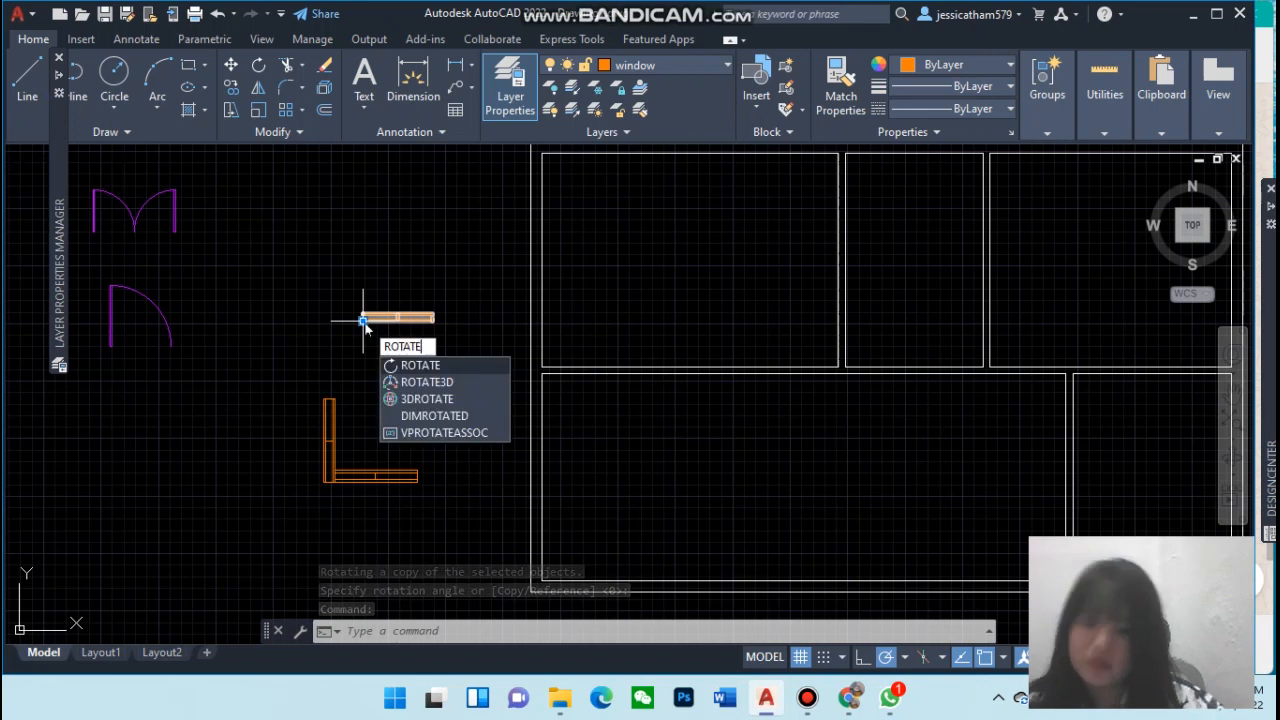
key("Return")
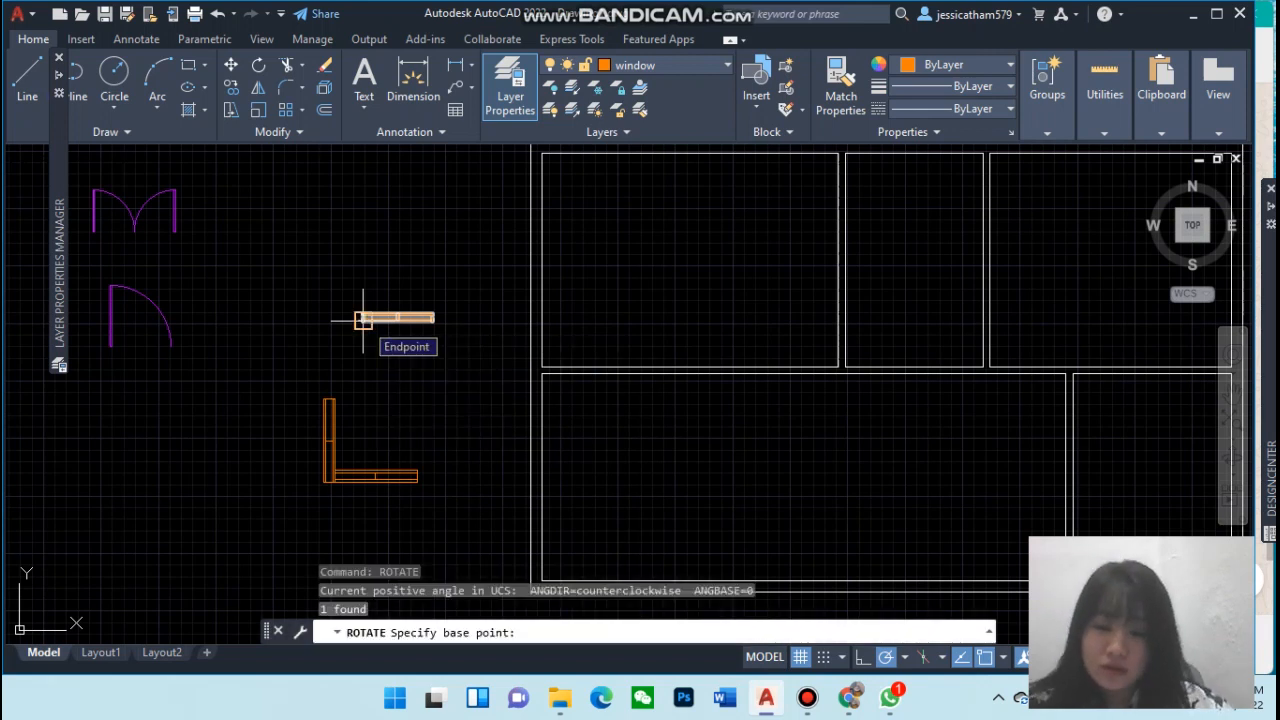
left_click(363, 320)
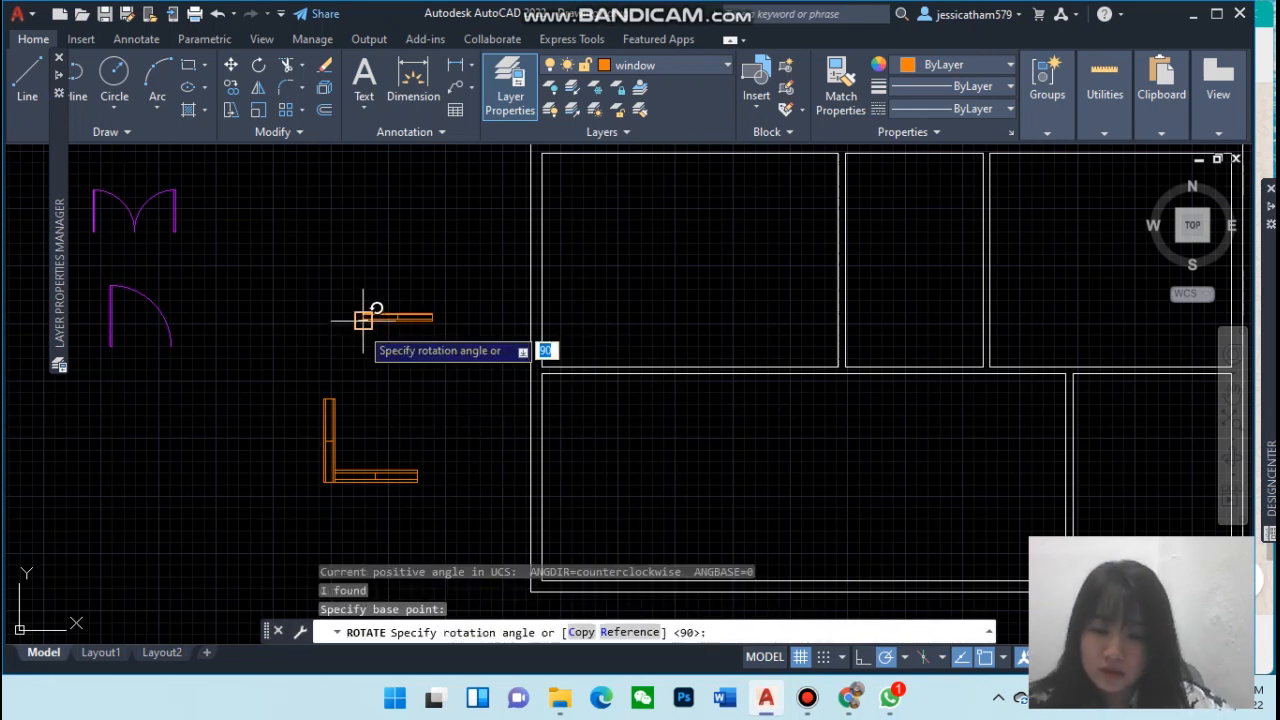
left_click(364, 319)
Make a copy of the upper window block rotated 90° about its lower-left corner
left_click(363, 320)
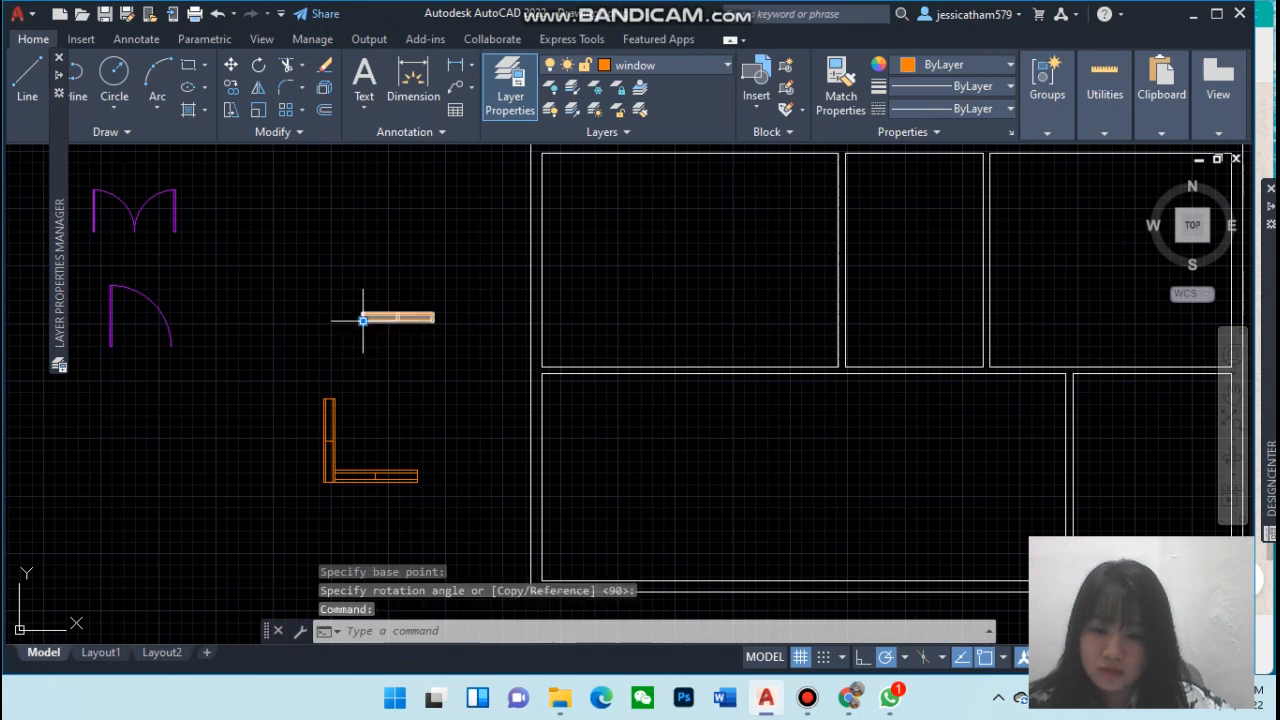
type("rotat")
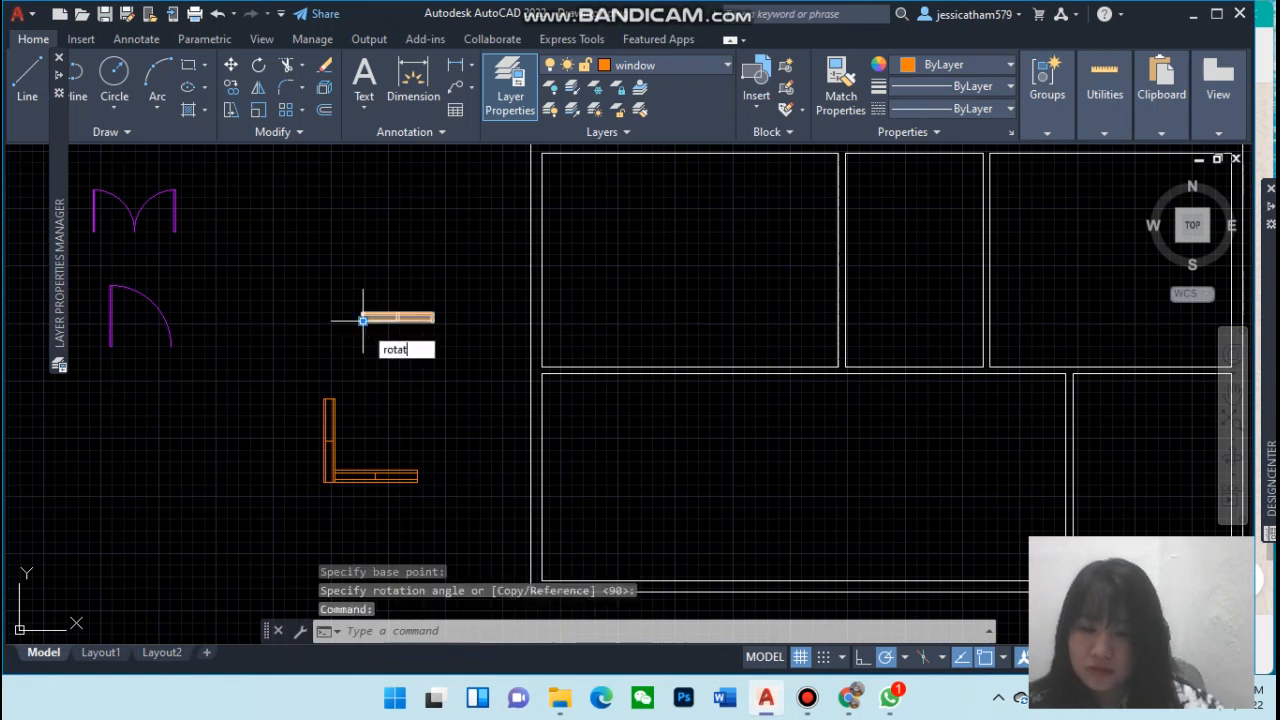
type("e")
key("Return")
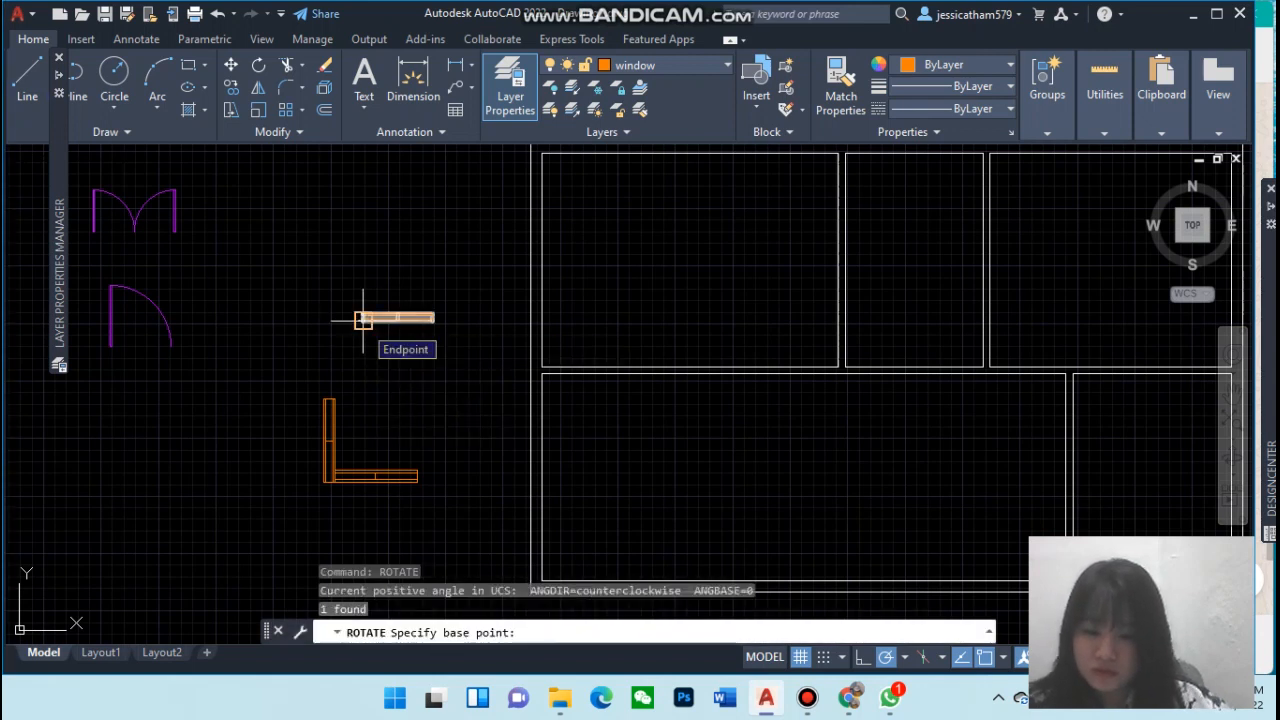
left_click(363, 319)
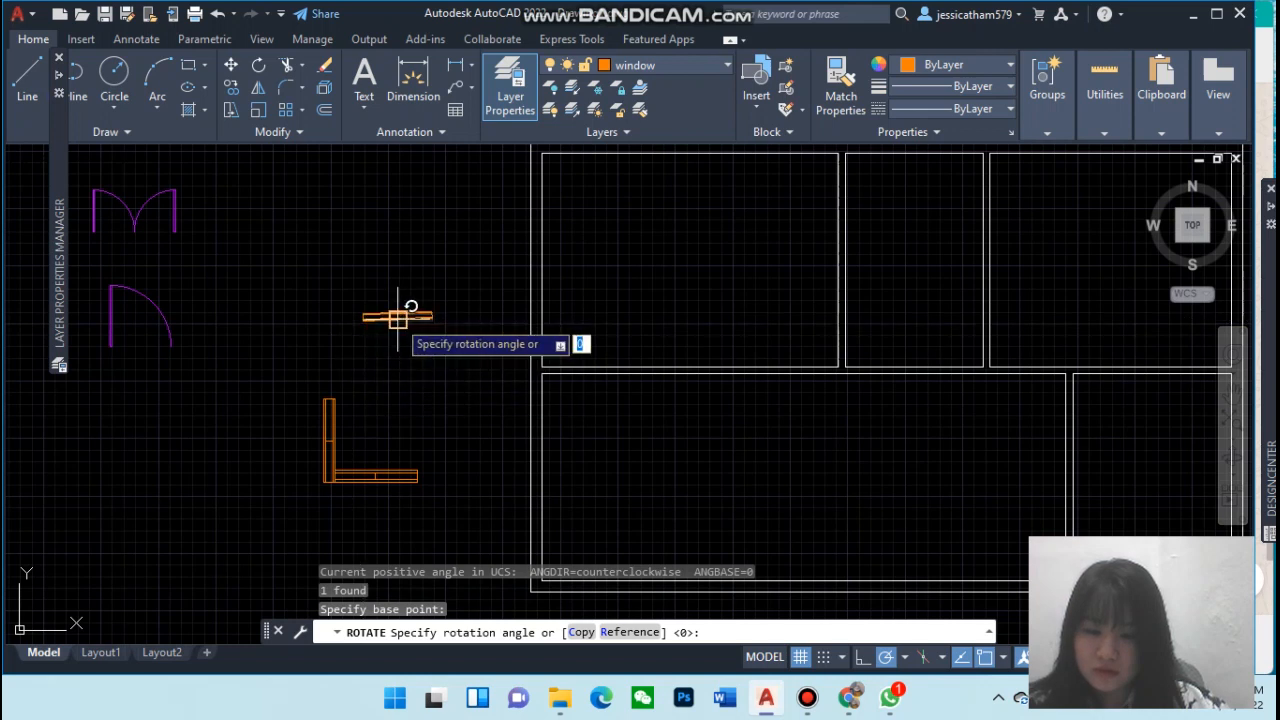
left_click(580, 632)
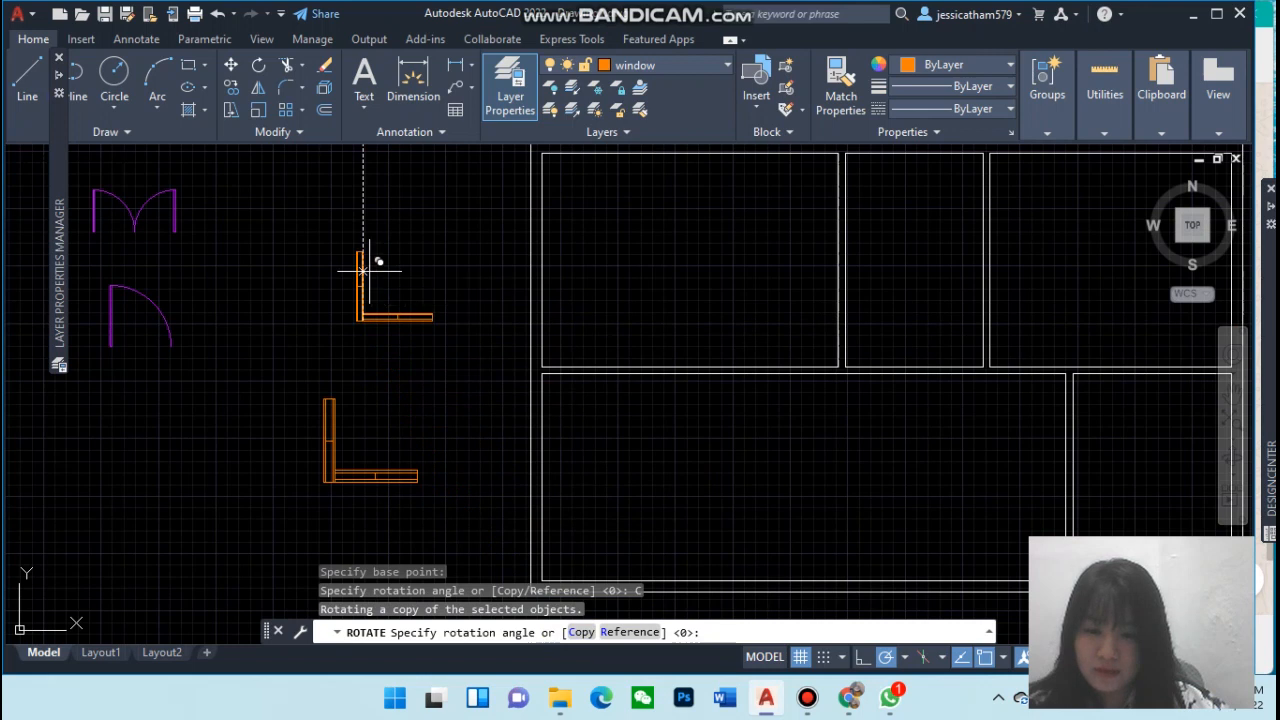
left_click(362, 270)
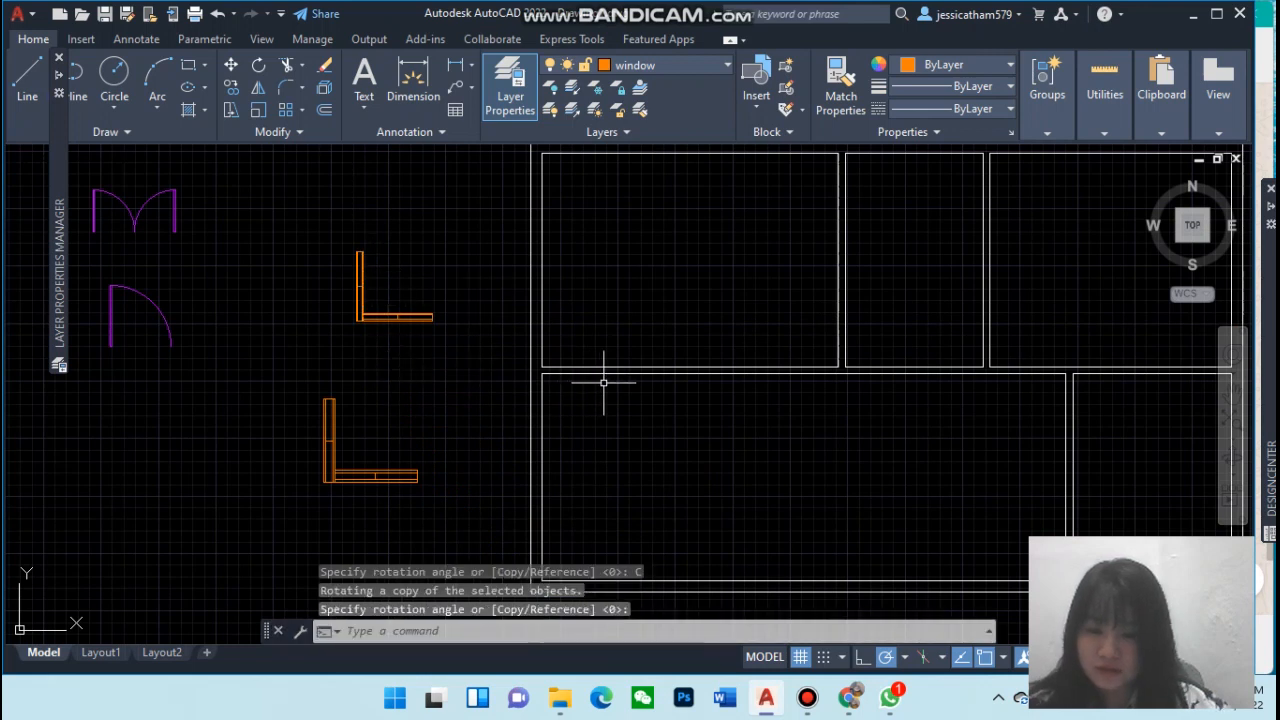
key("Escape")
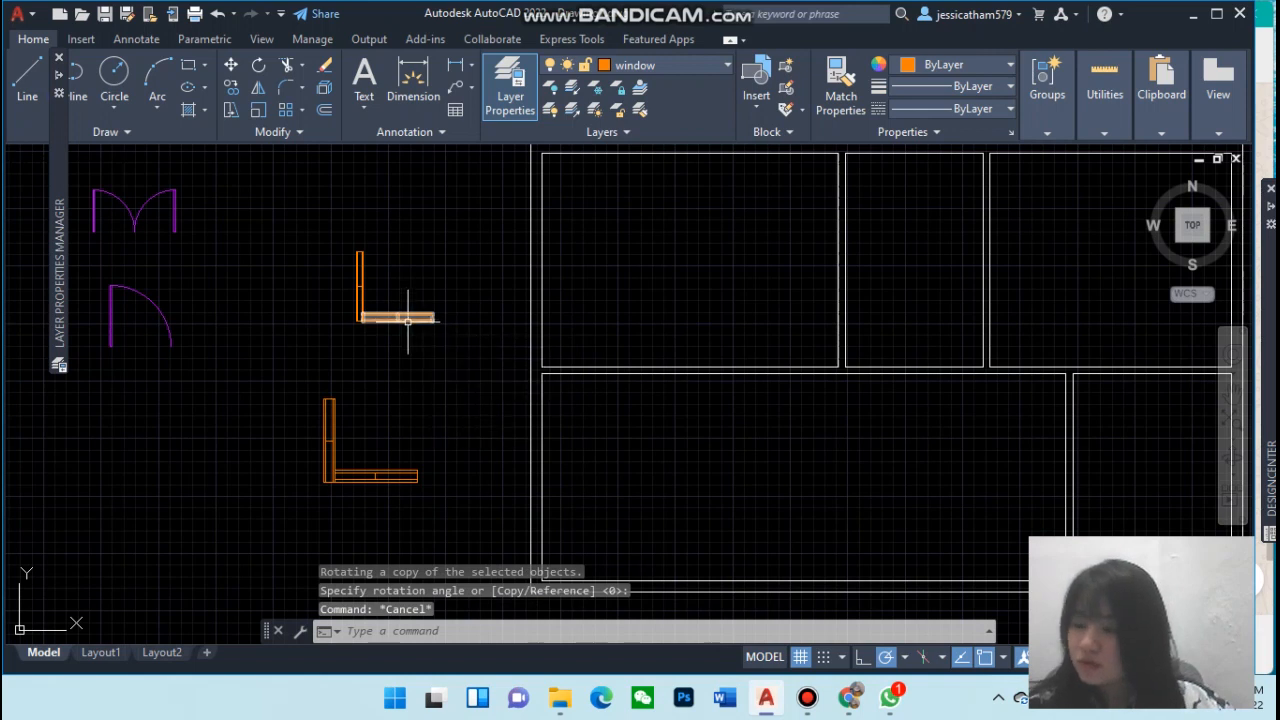
left_click(375, 478)
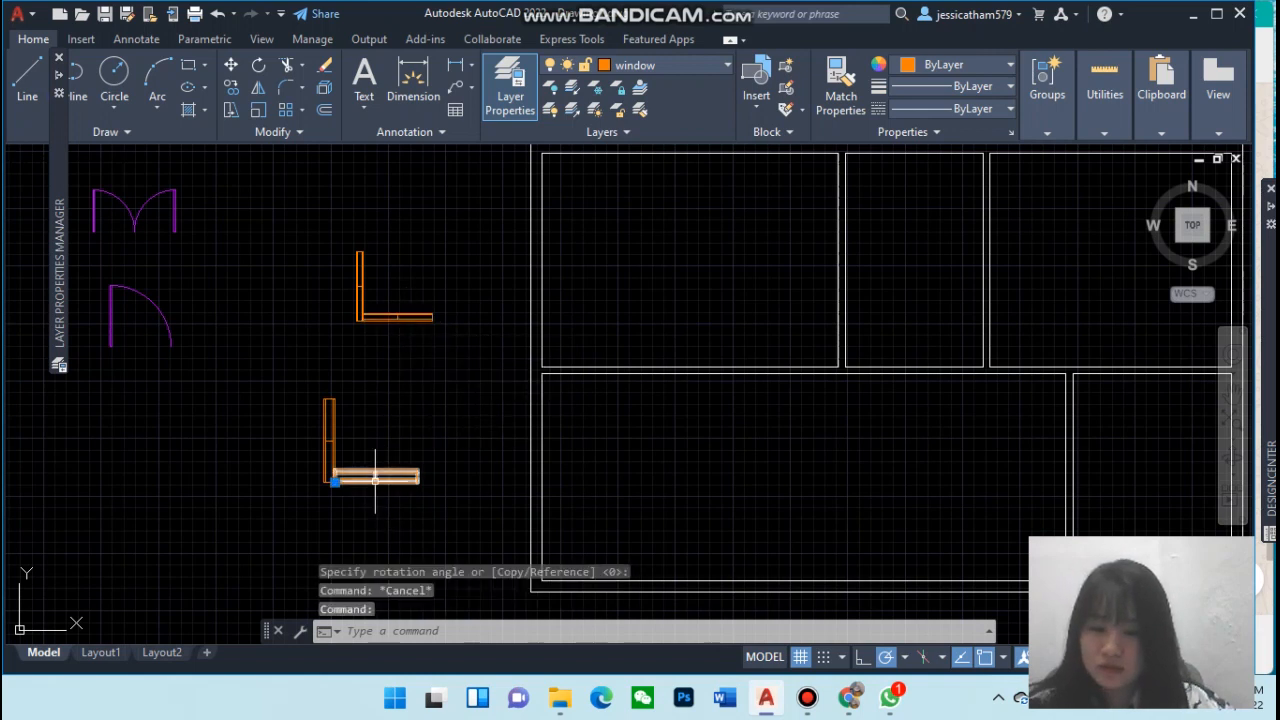
Try placing the lower horizontal window copy onto the interior wall between the upper and lower rooms
mouse_move(335, 482)
left_mouse_down()
mouse_move(560, 429)
mouse_move(694, 380)
mouse_move(530, 443)
mouse_move(337, 487)
left_mouse_up()
left_click(335, 482)
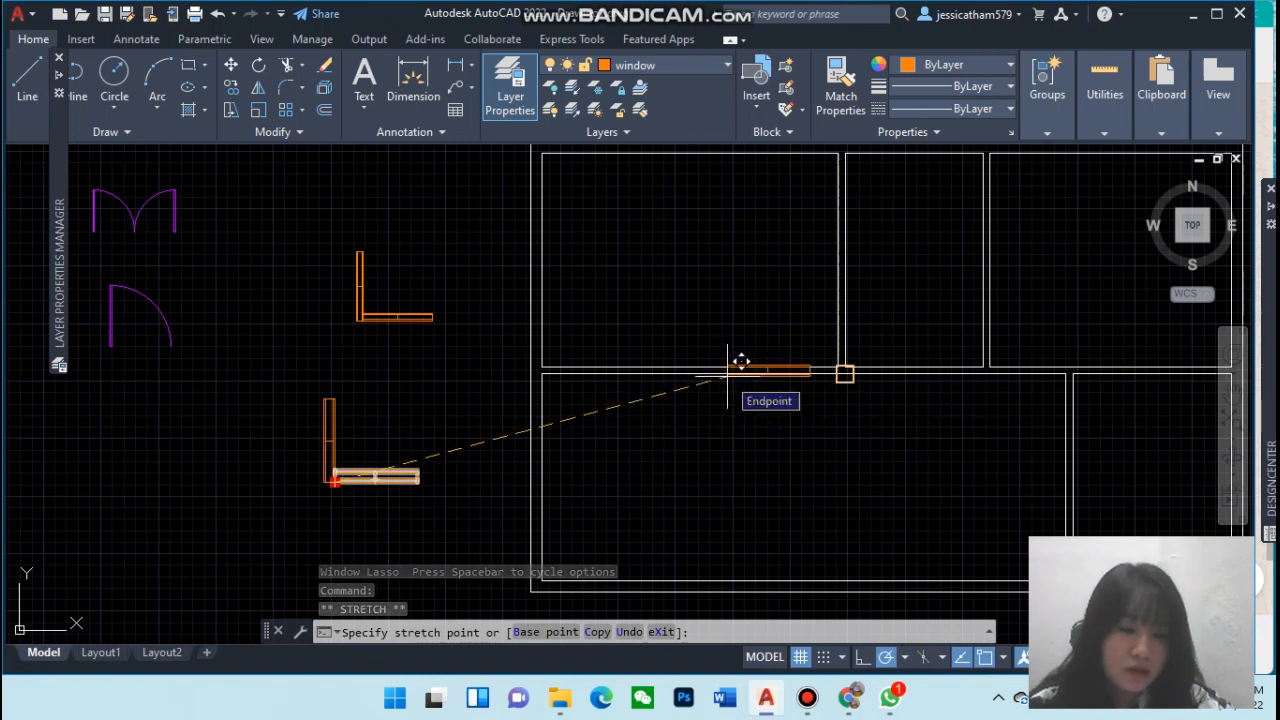
left_click(738, 370)
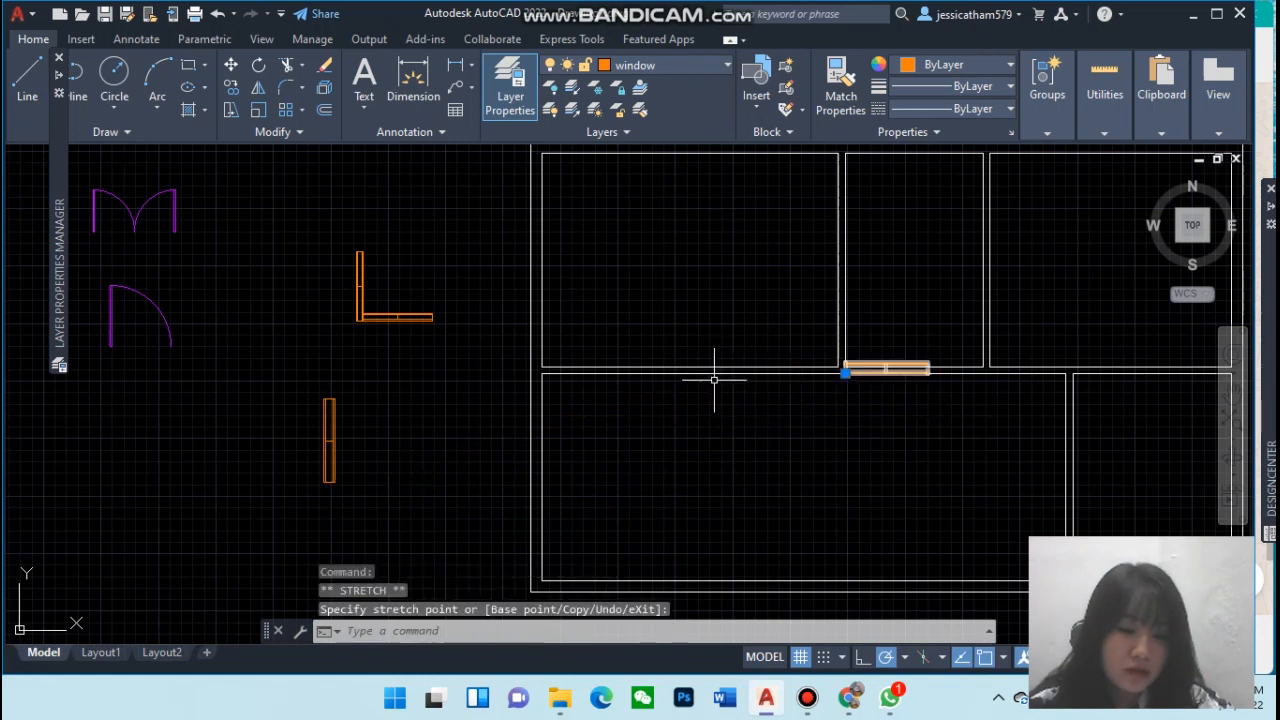
left_click(845, 372)
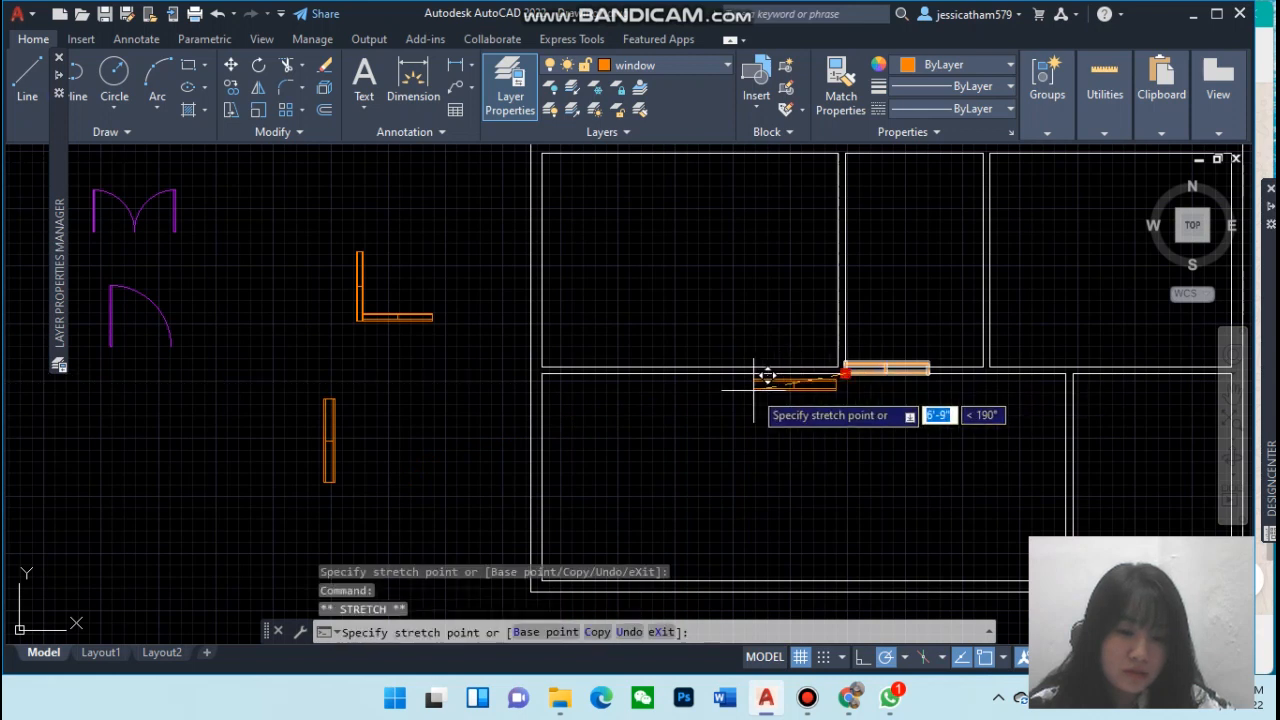
left_click(706, 372)
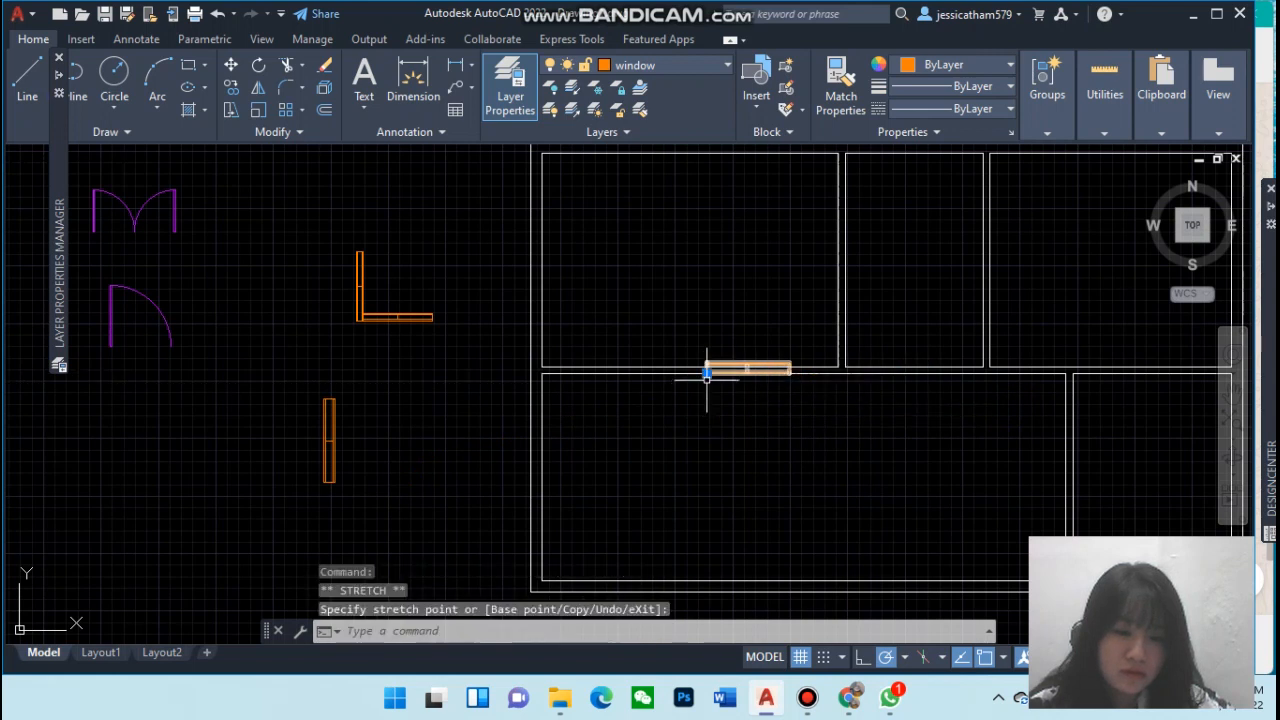
left_click(700, 407)
key("Escape")
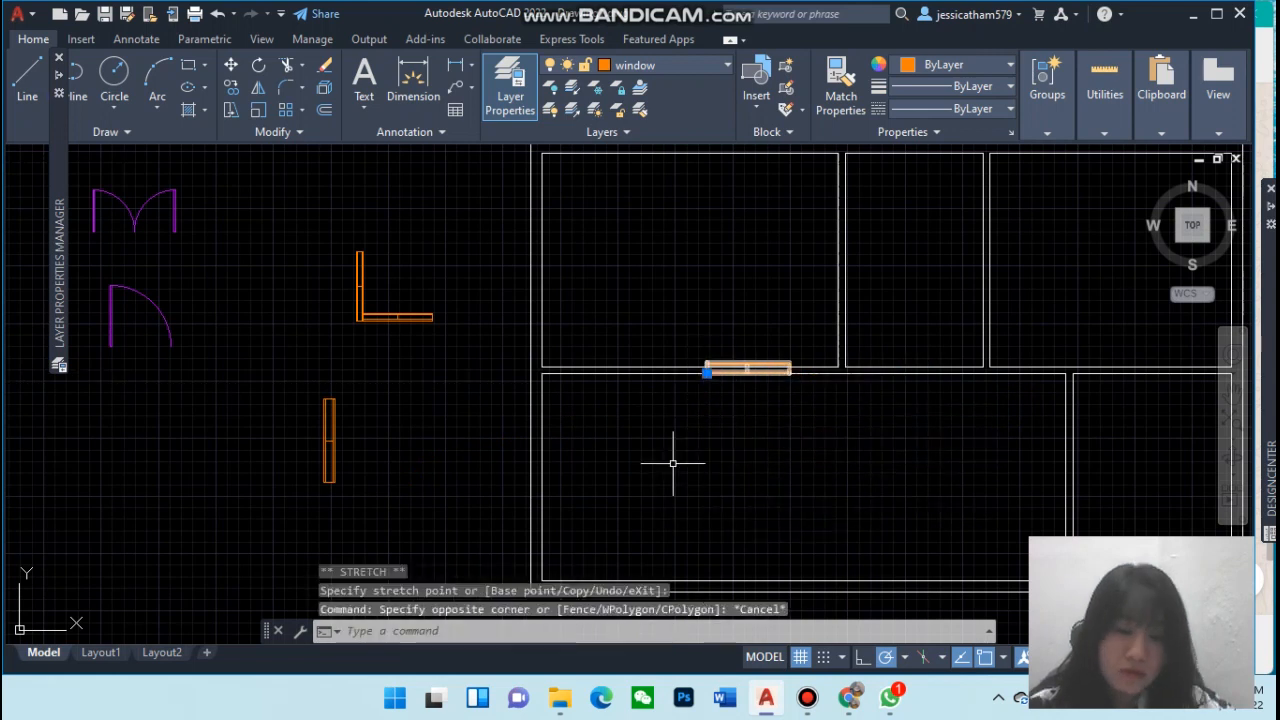
key("Escape")
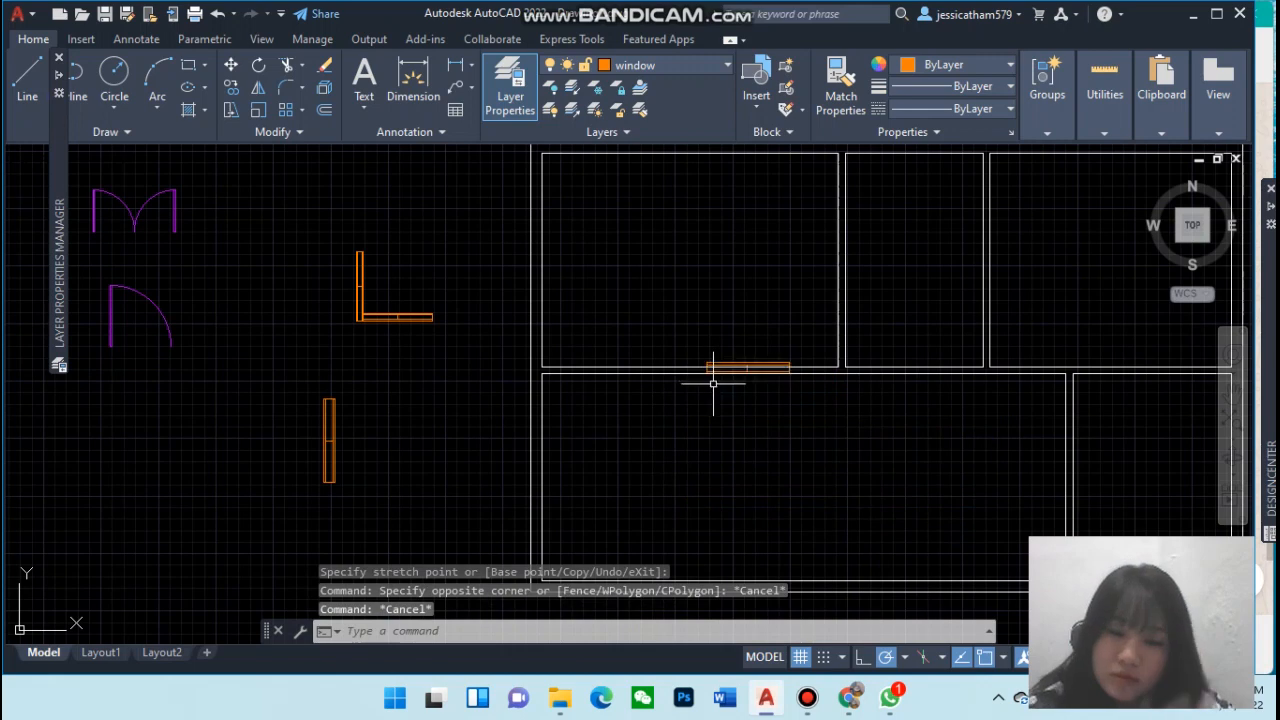
scroll(712, 385, "up", 4)
left_click(686, 345)
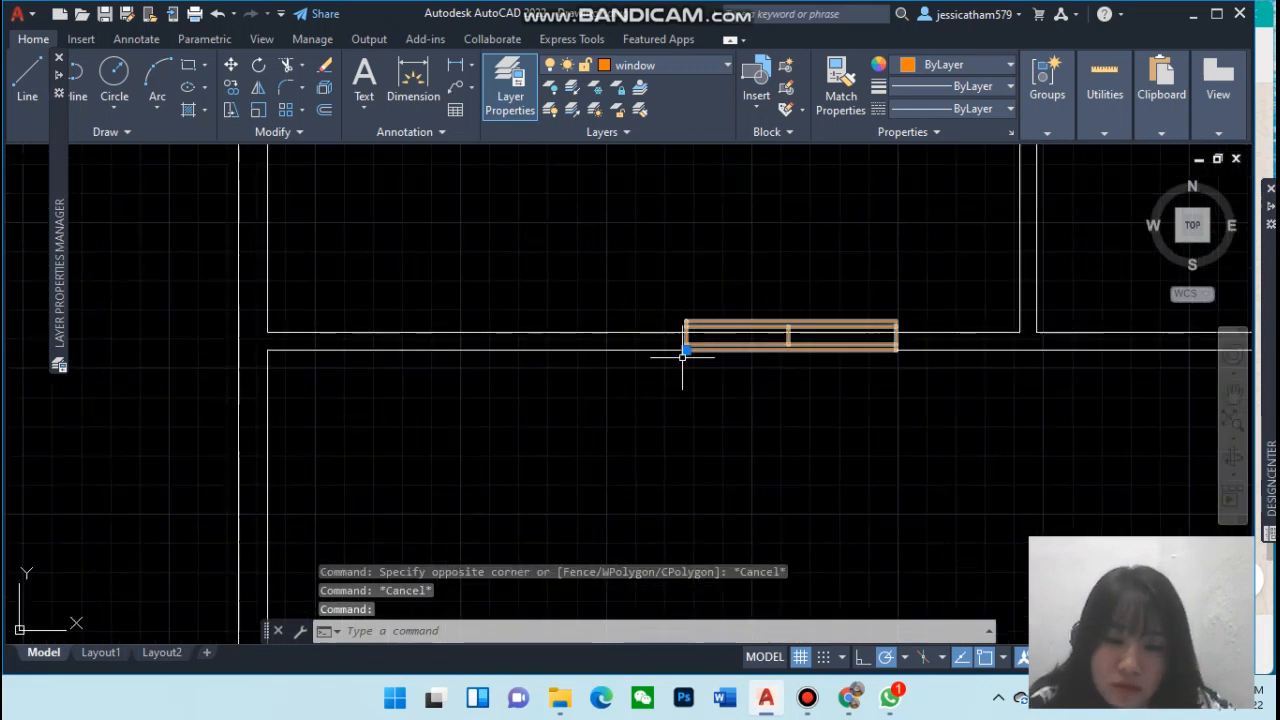
left_click(686, 349)
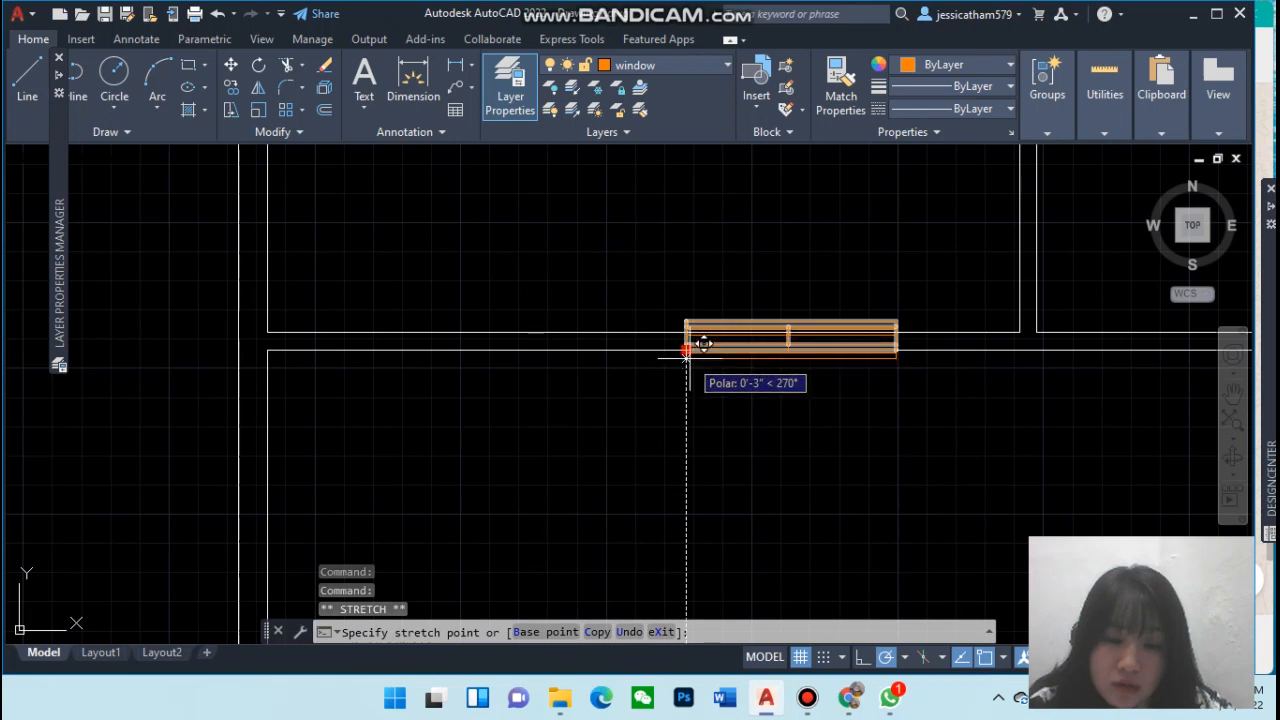
left_click(686, 358)
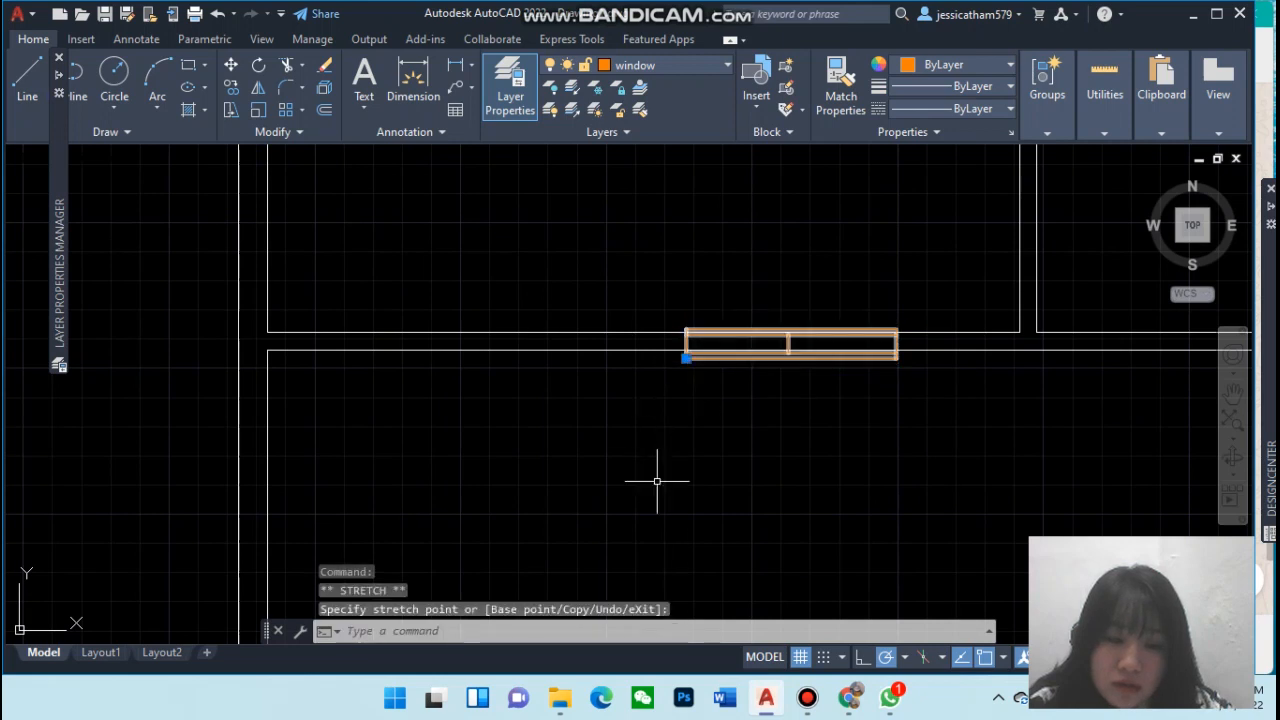
key("Escape")
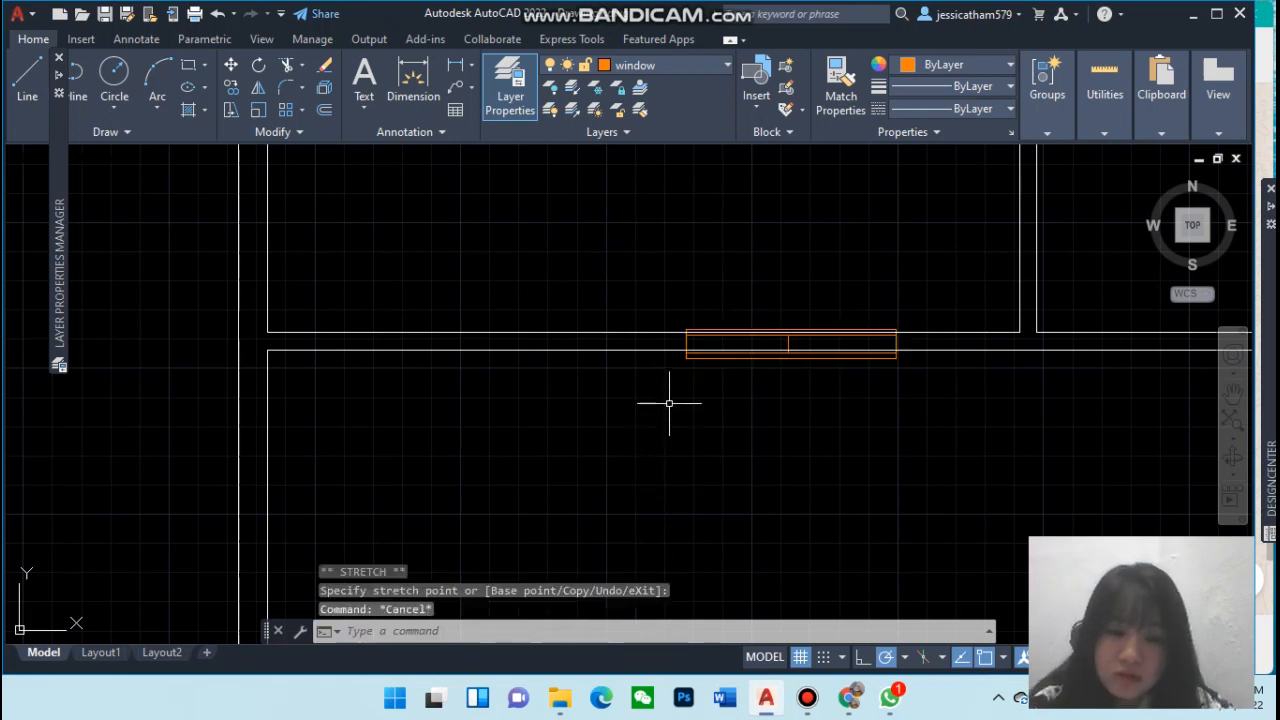
Delete the window copy placed on the interior wall
scroll(851, 277, "up", 6)
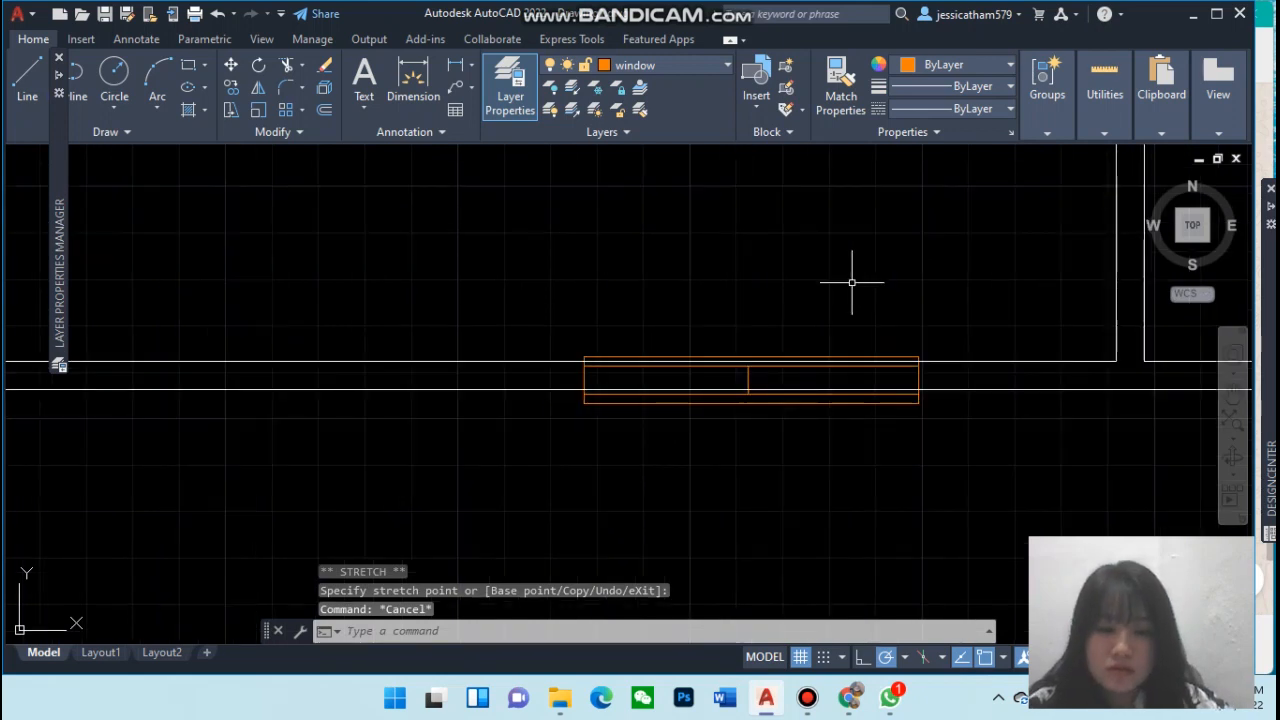
scroll(851, 280, "down", 2)
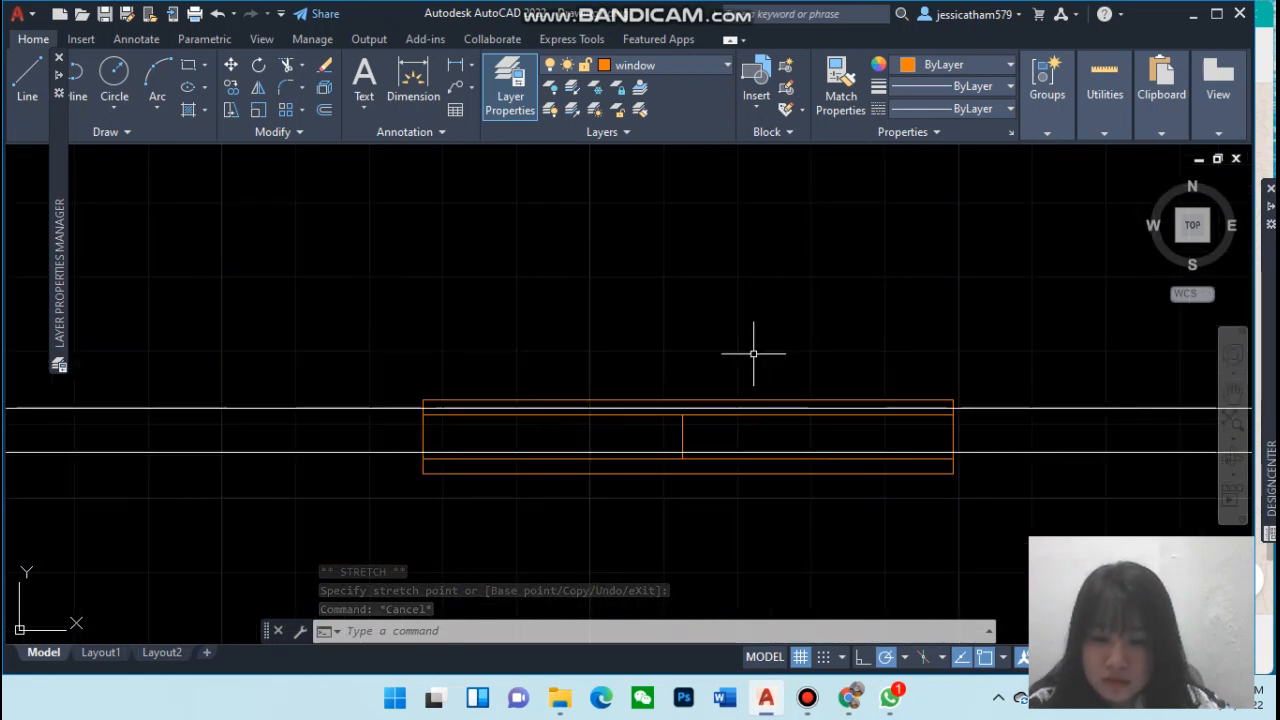
scroll(752, 355, "down", 4)
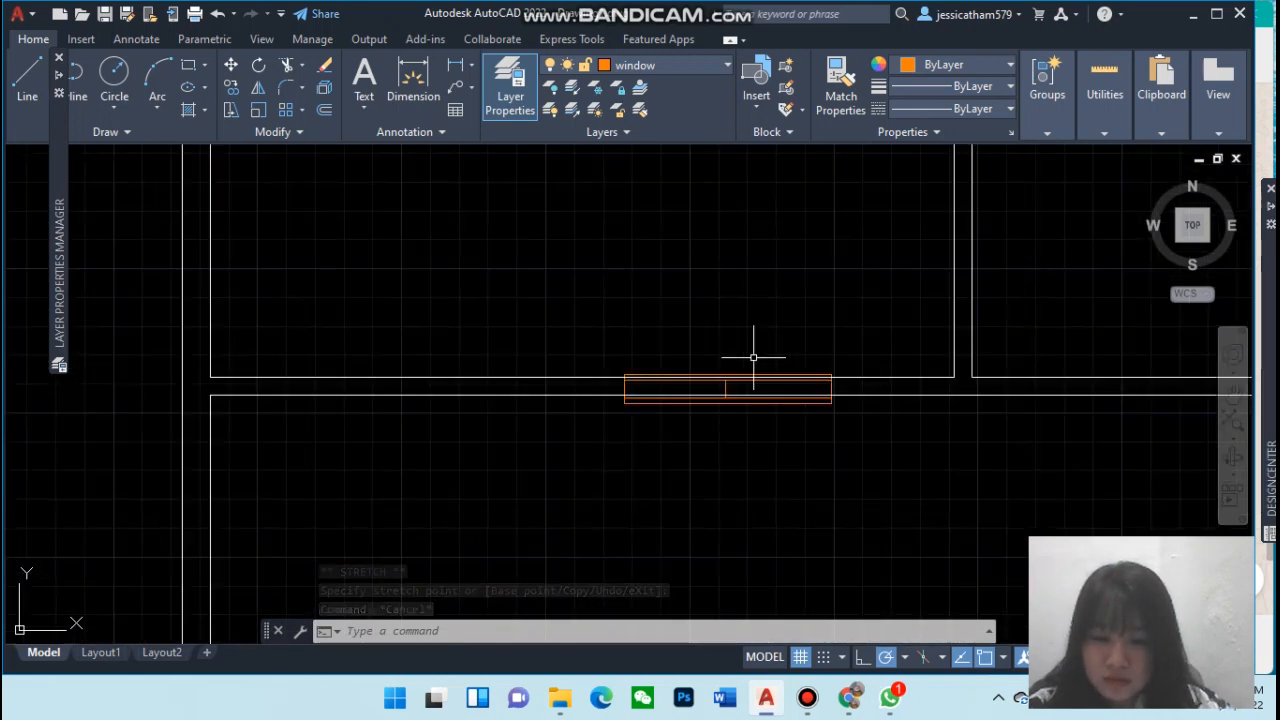
left_click(676, 403)
key("Delete")
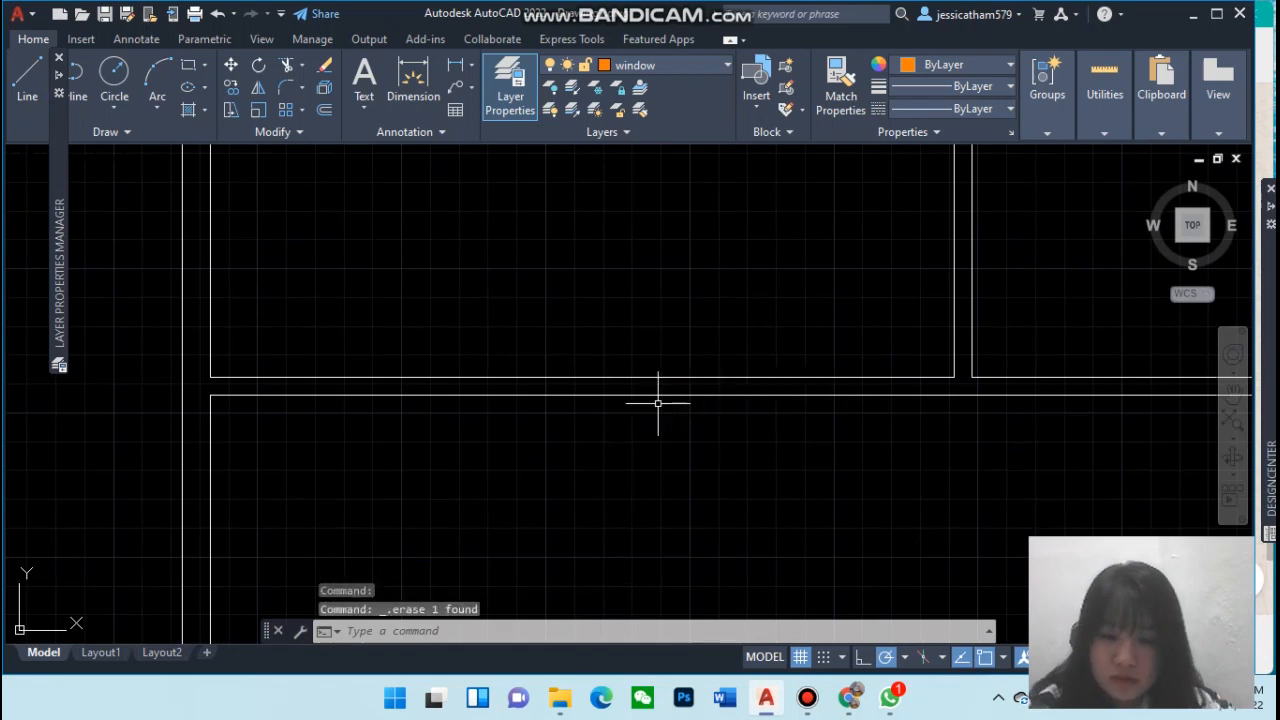
Move the upper horizontal window copy onto the interior wall below the upper-left room
scroll(380, 400, "up", 2)
scroll(246, 353, "down", 2)
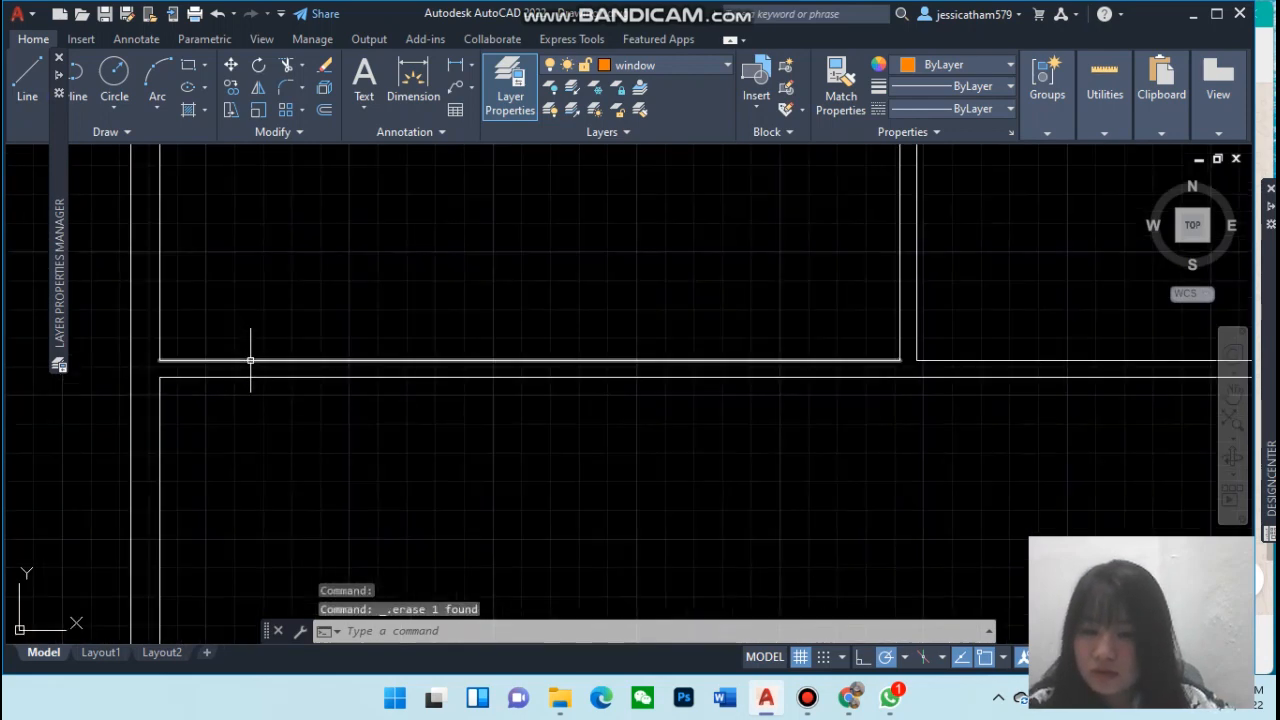
scroll(246, 353, "down", 4)
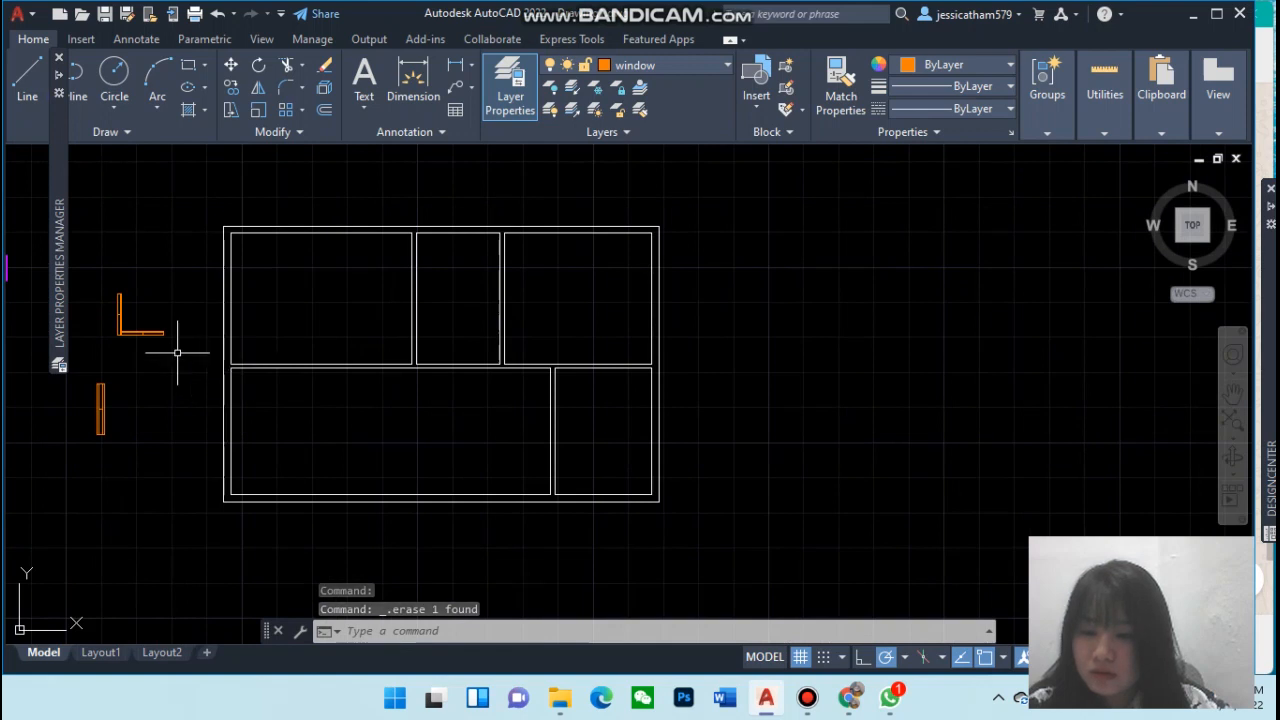
left_click(124, 336)
left_click(121, 334)
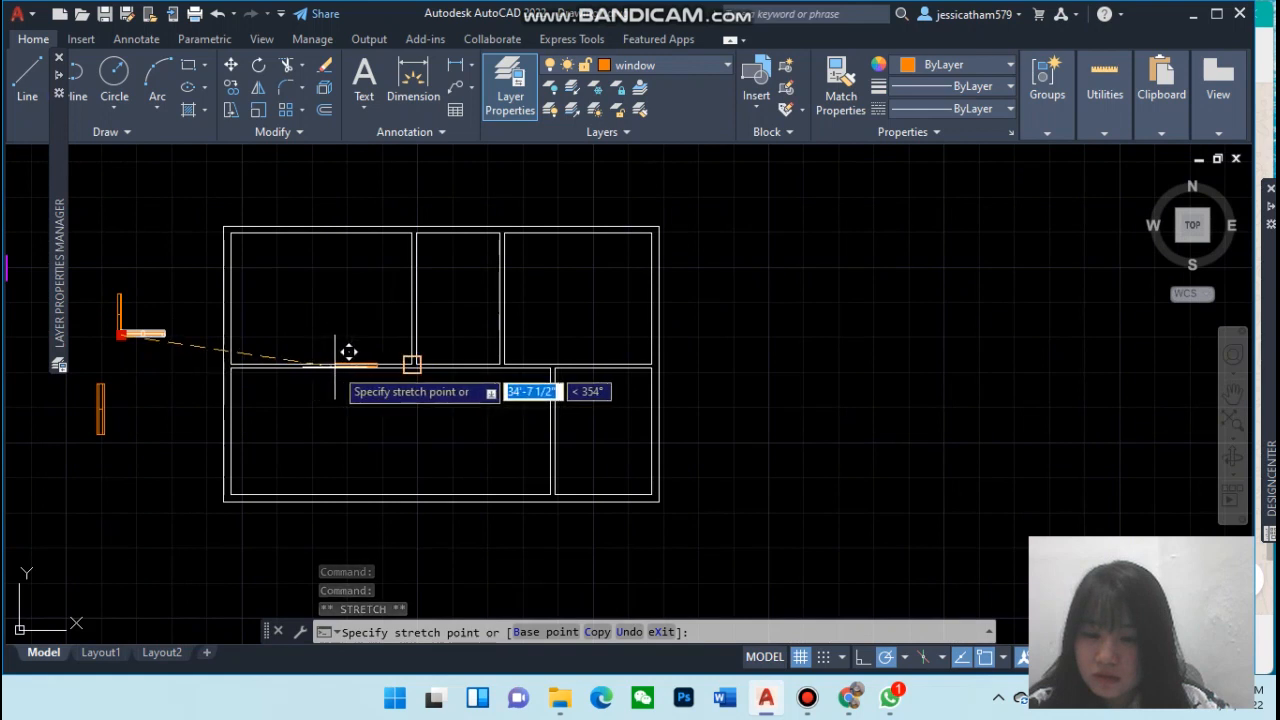
left_click(343, 352)
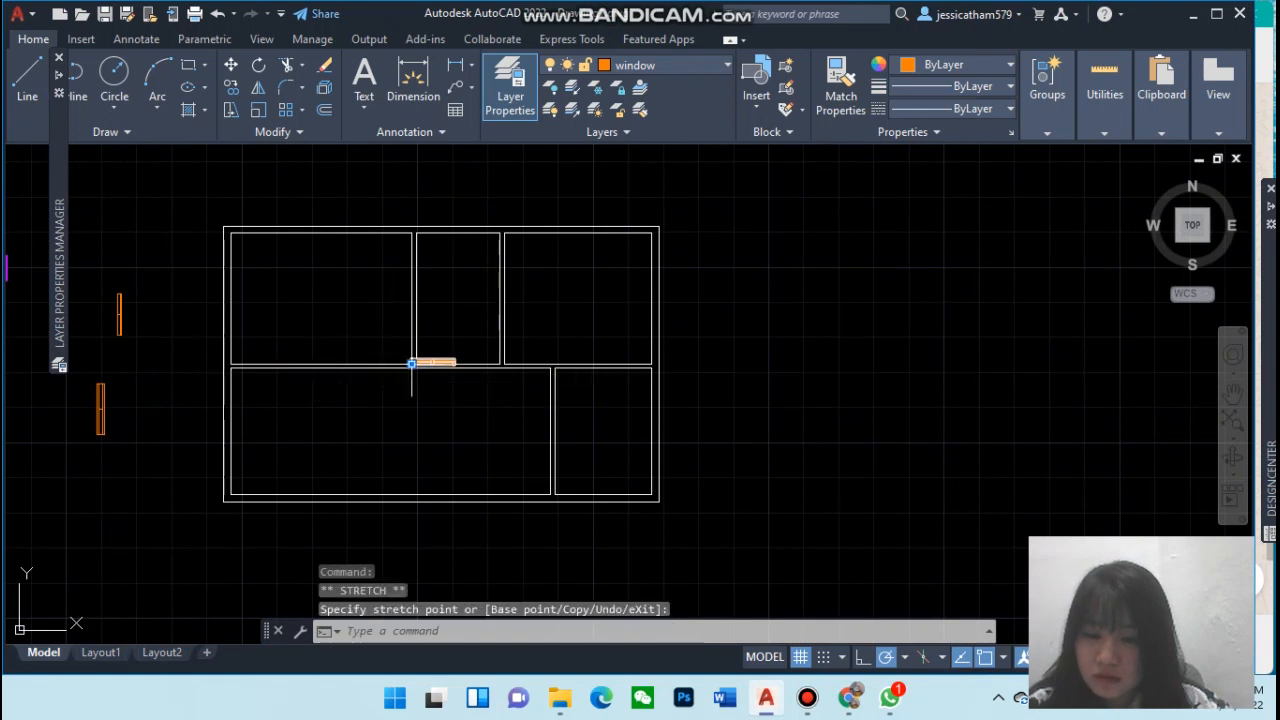
left_click(411, 363)
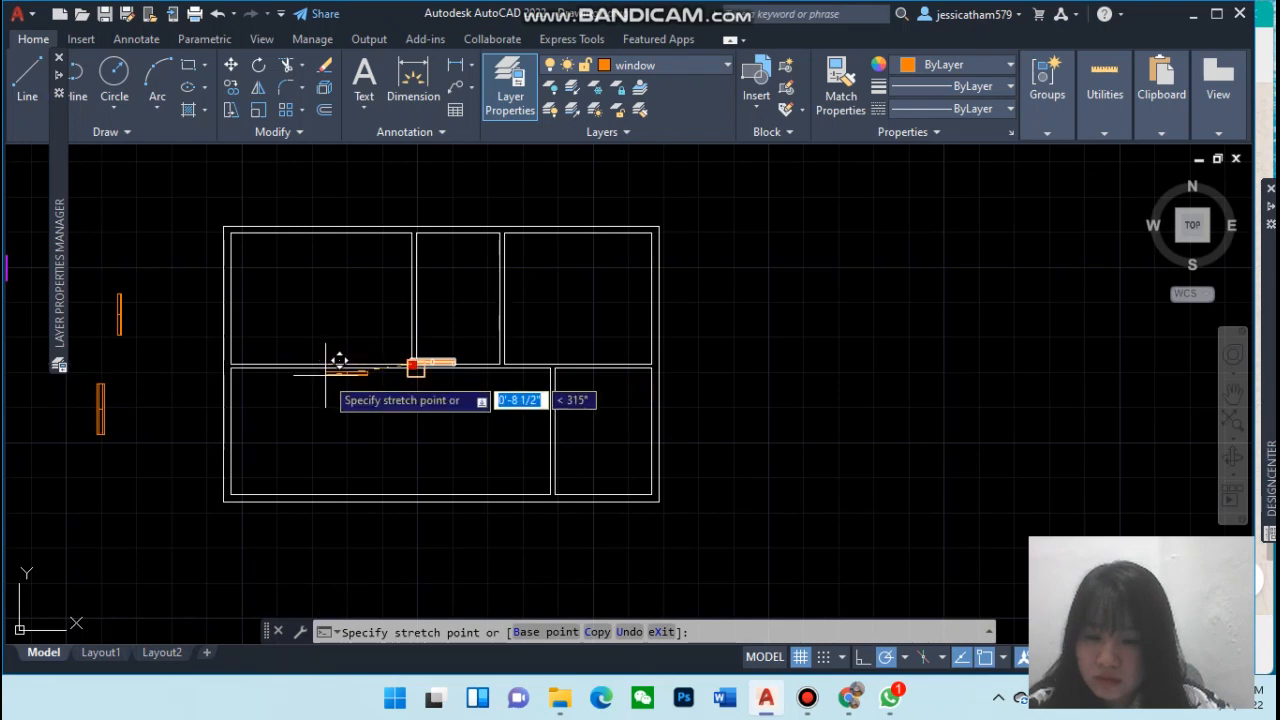
left_click(323, 362)
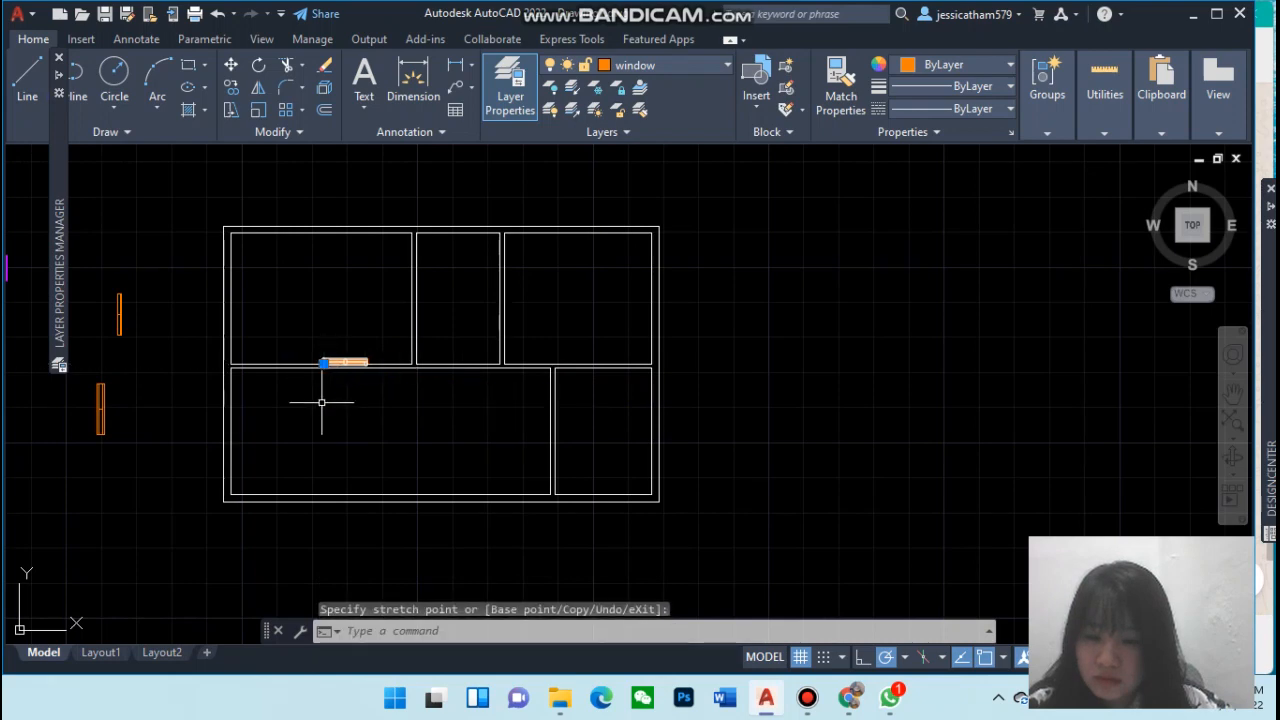
scroll(323, 395, "up", 4)
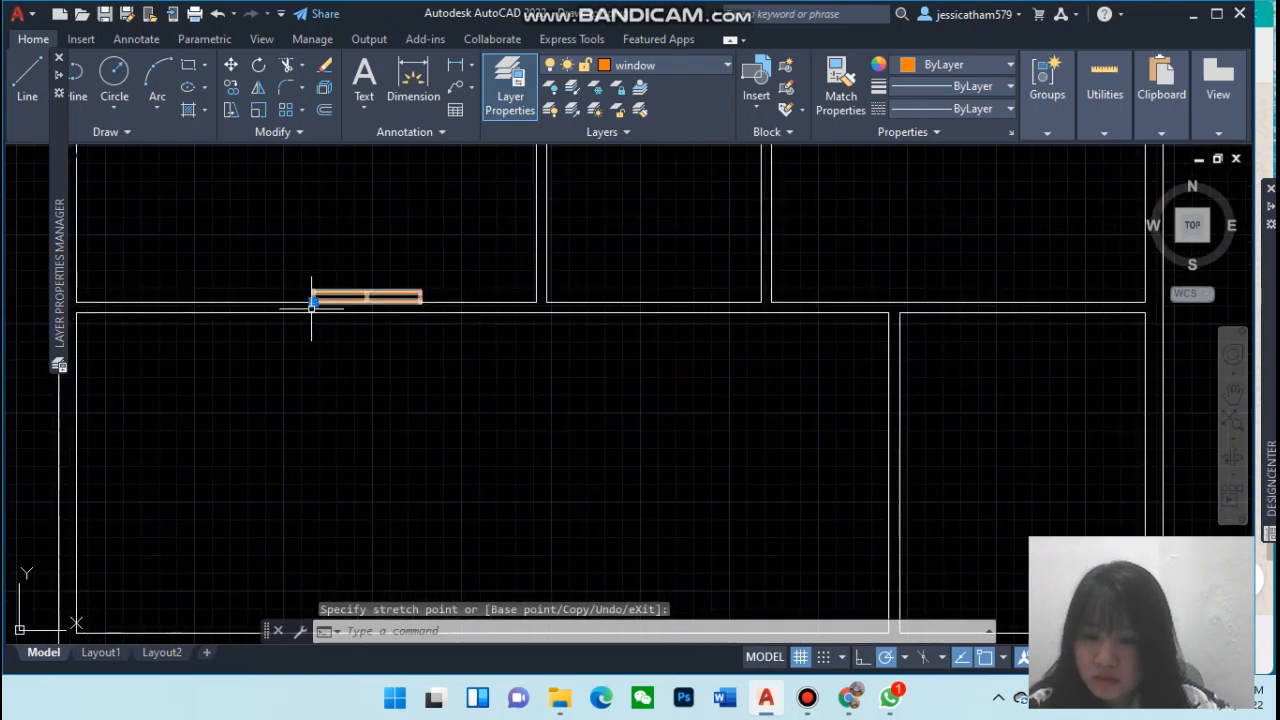
left_click_drag(313, 308, 316, 309)
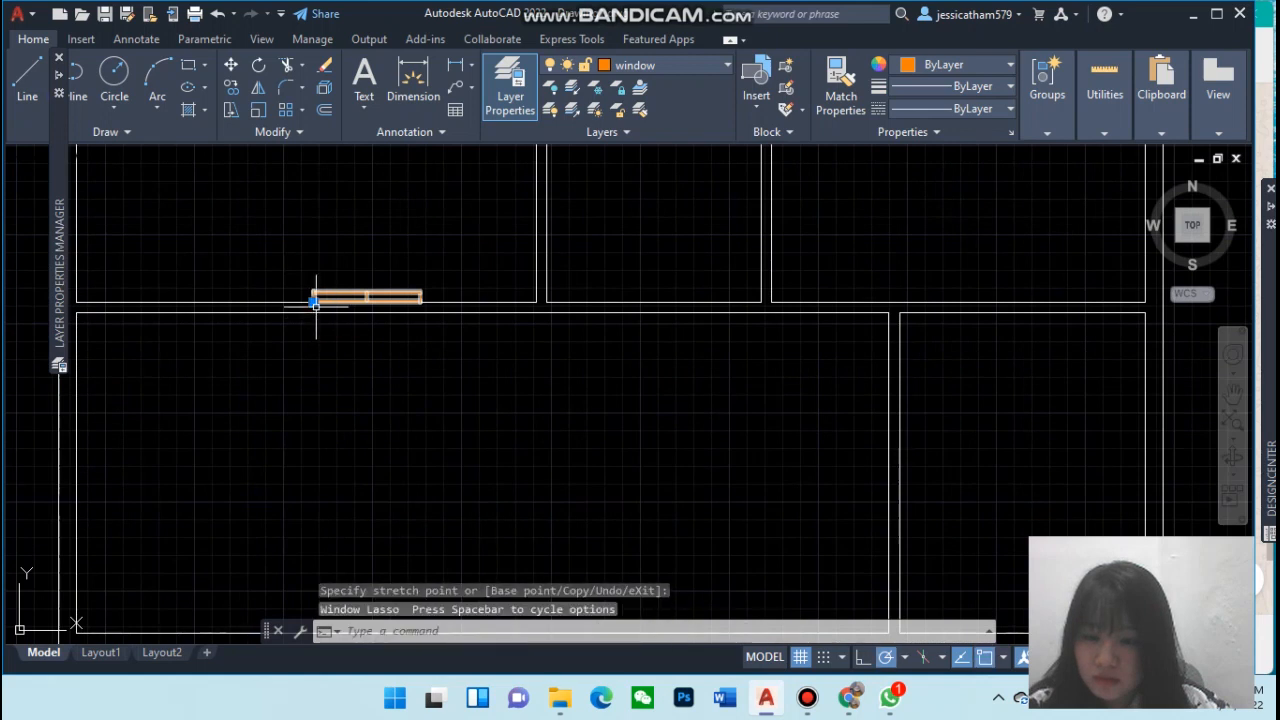
left_click(313, 300)
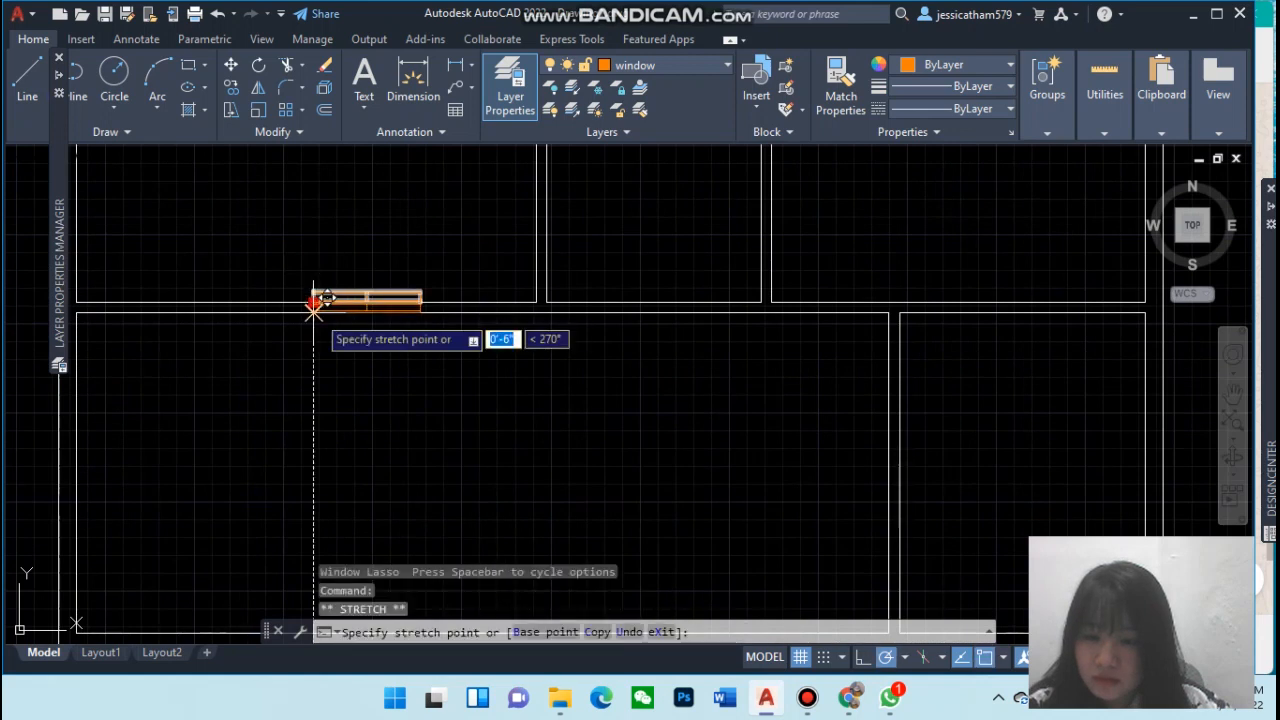
key("Escape")
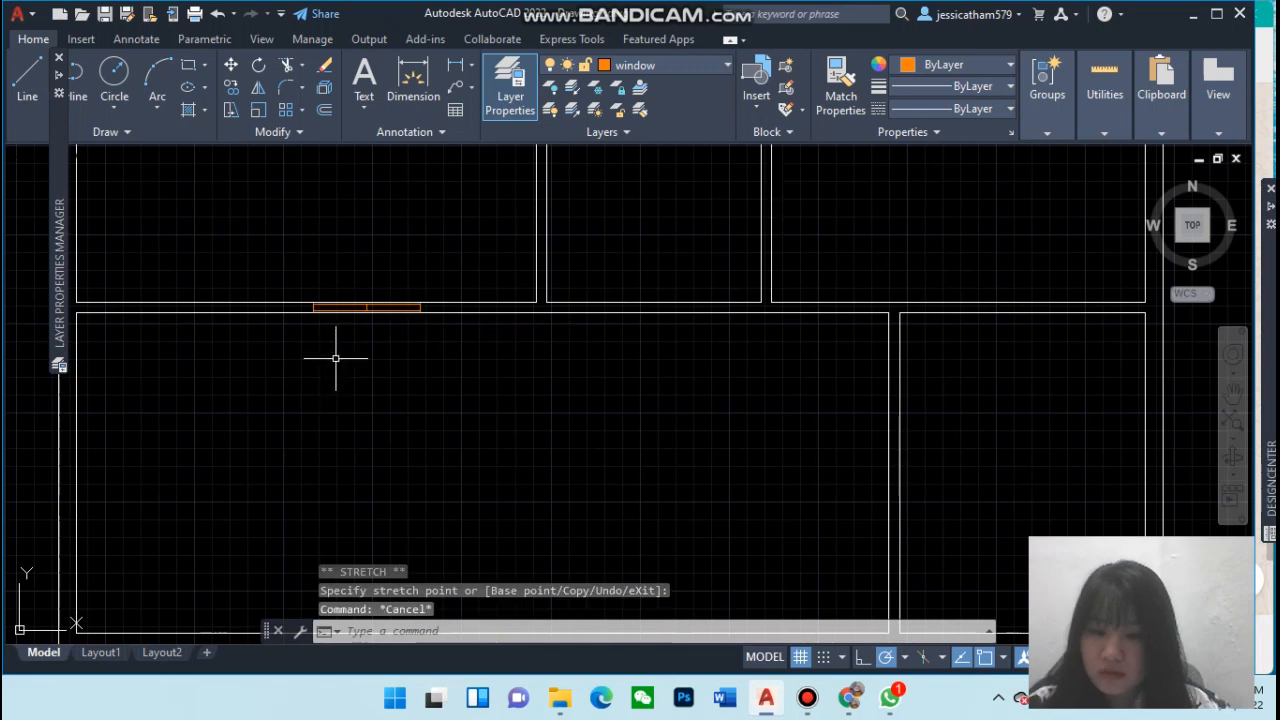
Make a copy of the vertical window block rotated 270° about its lower end
scroll(415, 362, "down", 2)
scroll(415, 362, "up", 3)
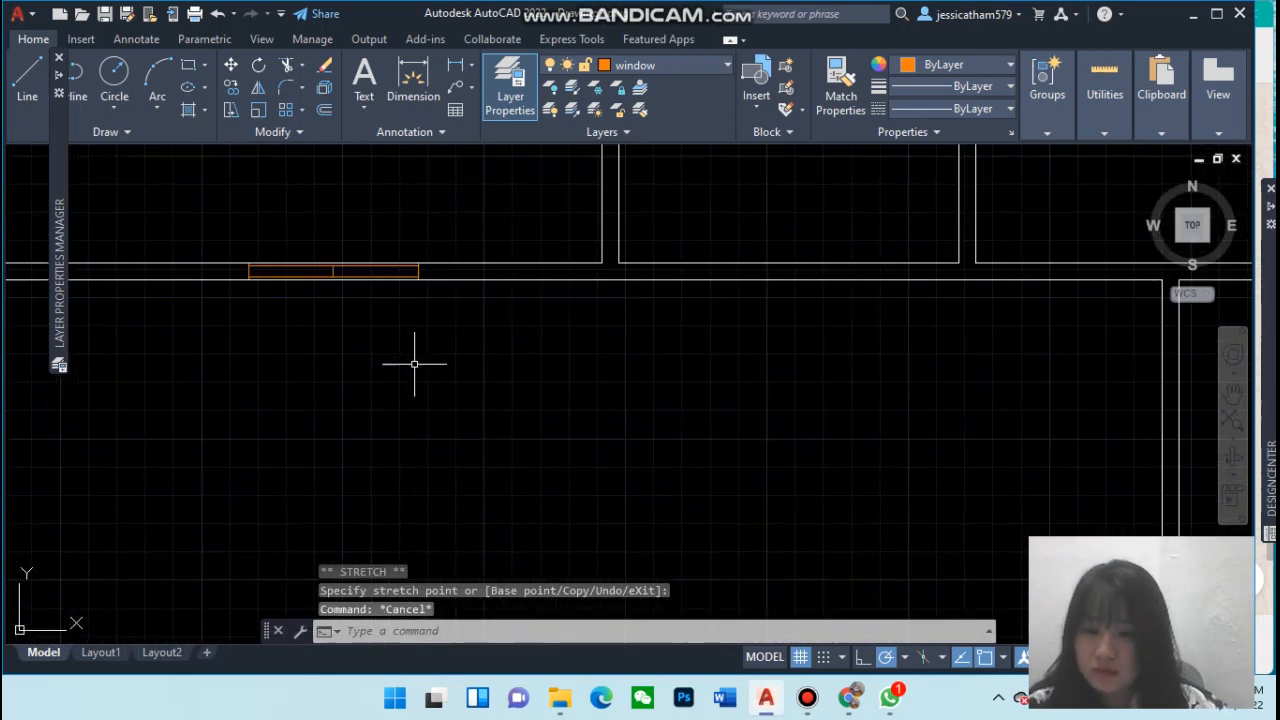
scroll(415, 362, "down", 5)
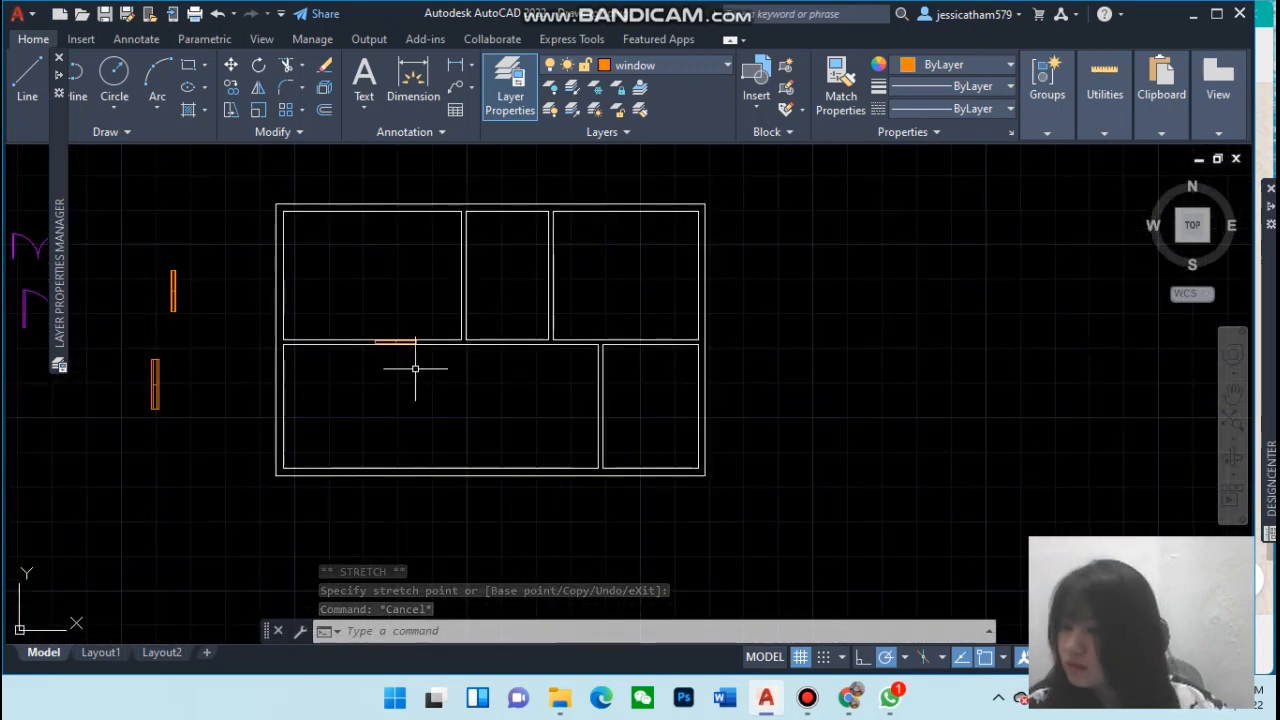
scroll(415, 364, "up", 2)
scroll(415, 368, "down", 2)
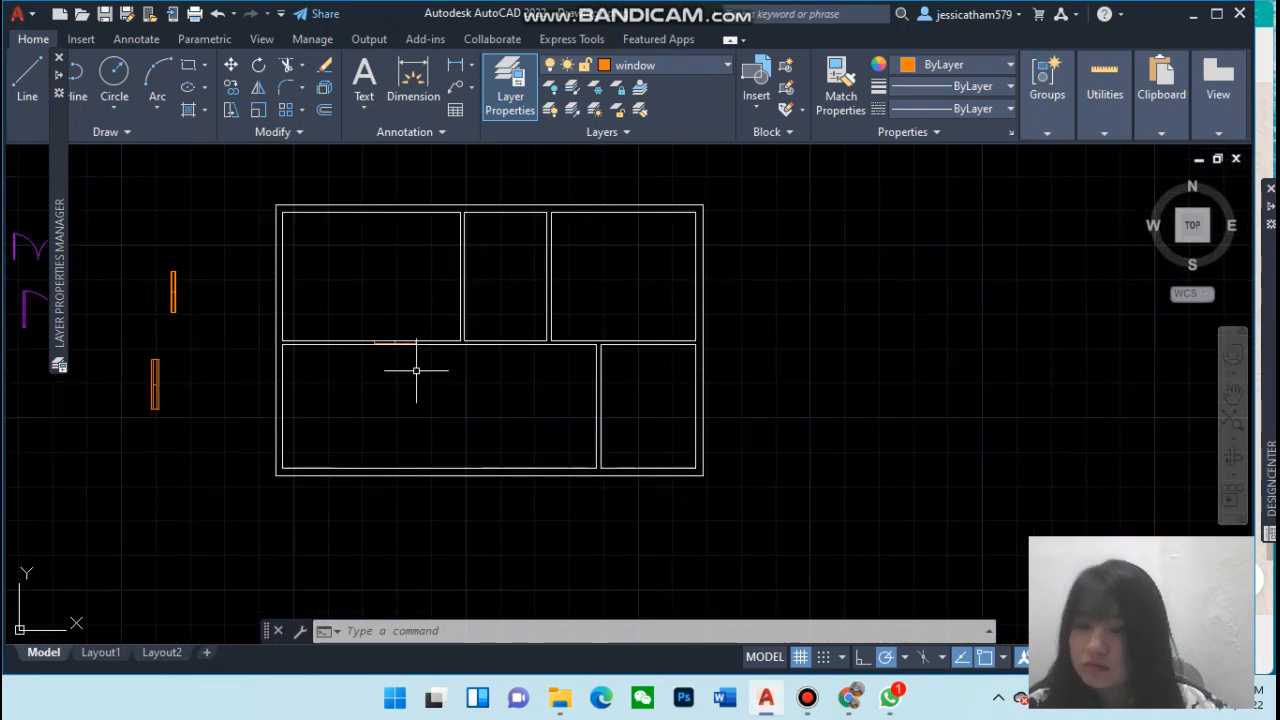
scroll(416, 370, "up", 2)
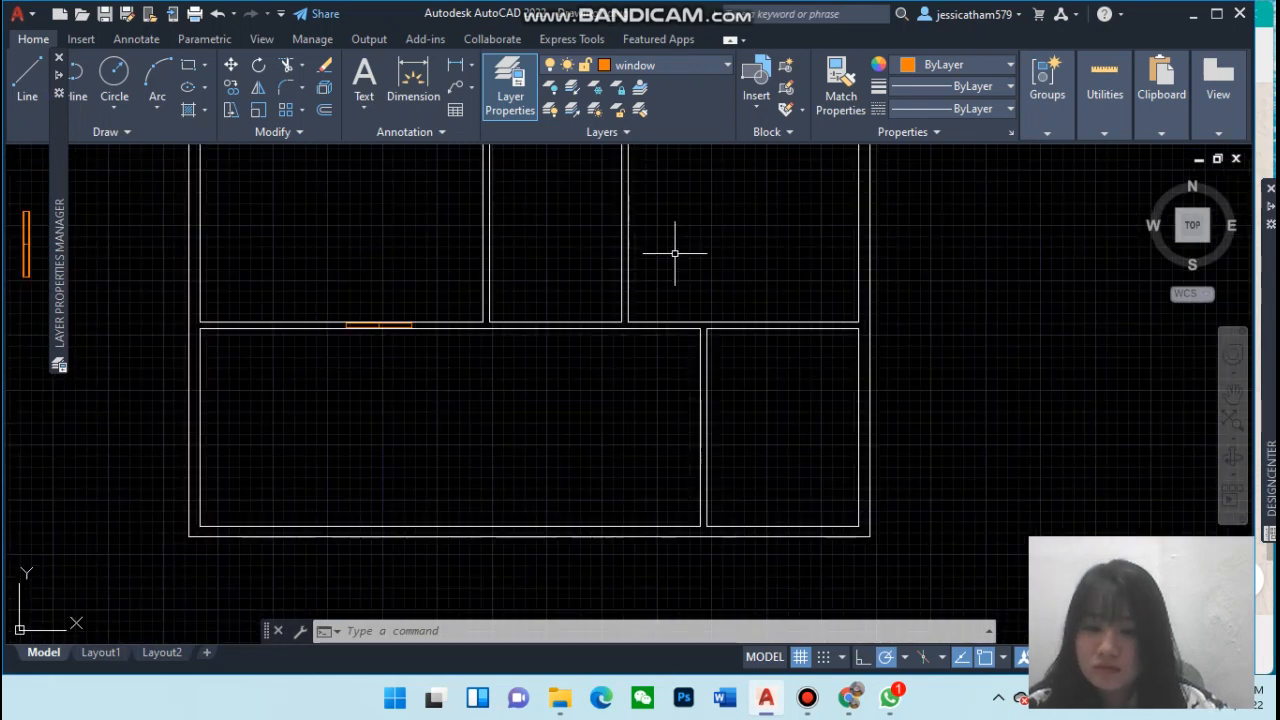
left_click(1234, 394)
mouse_move(854, 371)
left_mouse_down()
mouse_move(914, 475)
mouse_move(894, 521)
left_mouse_up()
key("Escape")
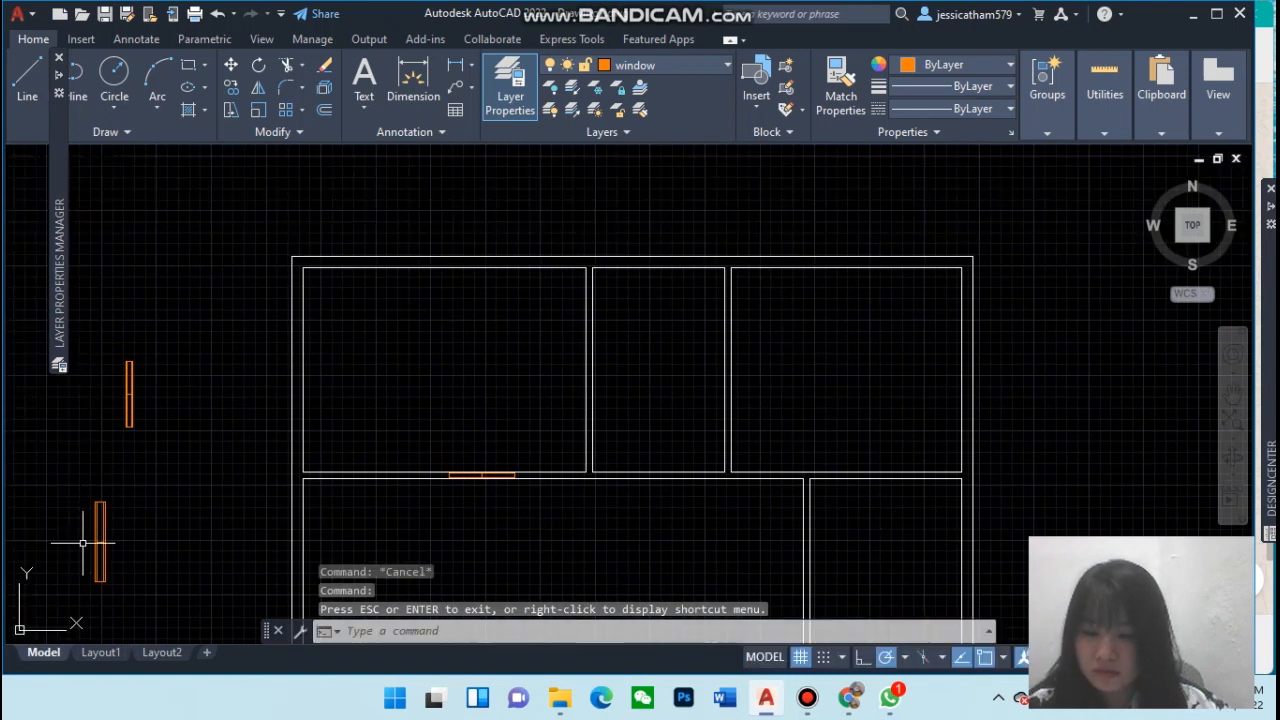
left_click(105, 581)
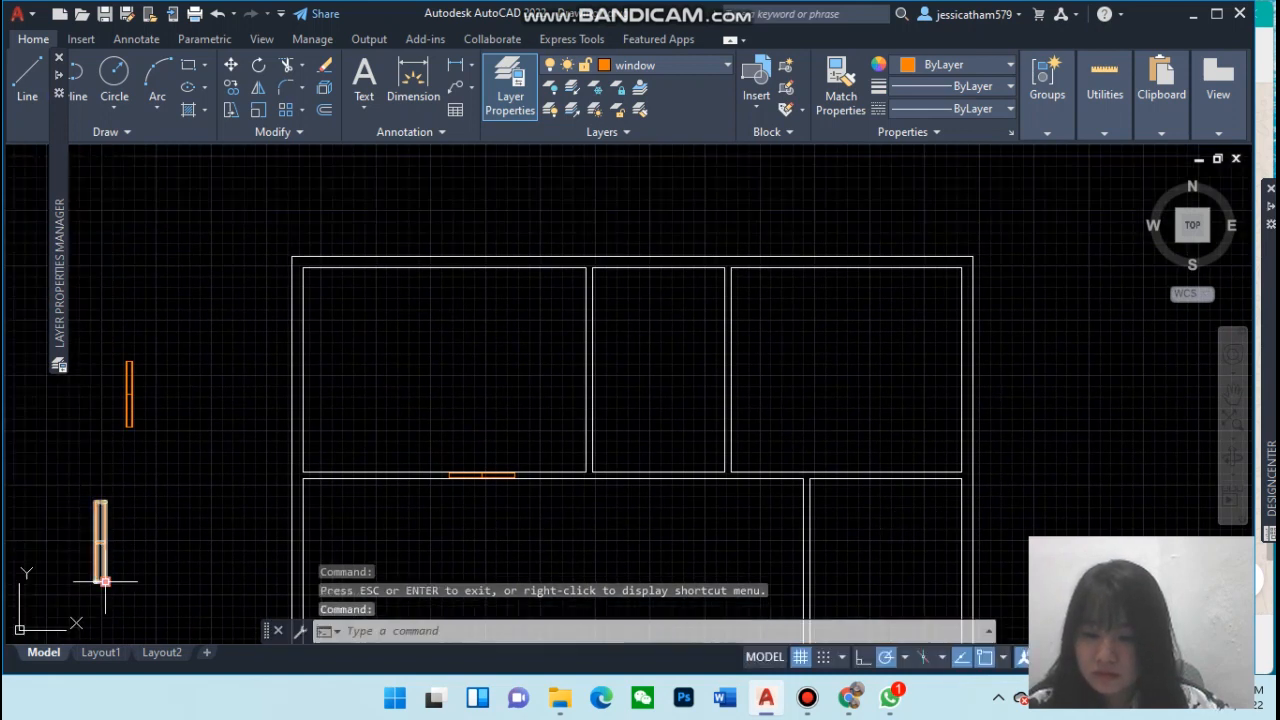
type("rota")
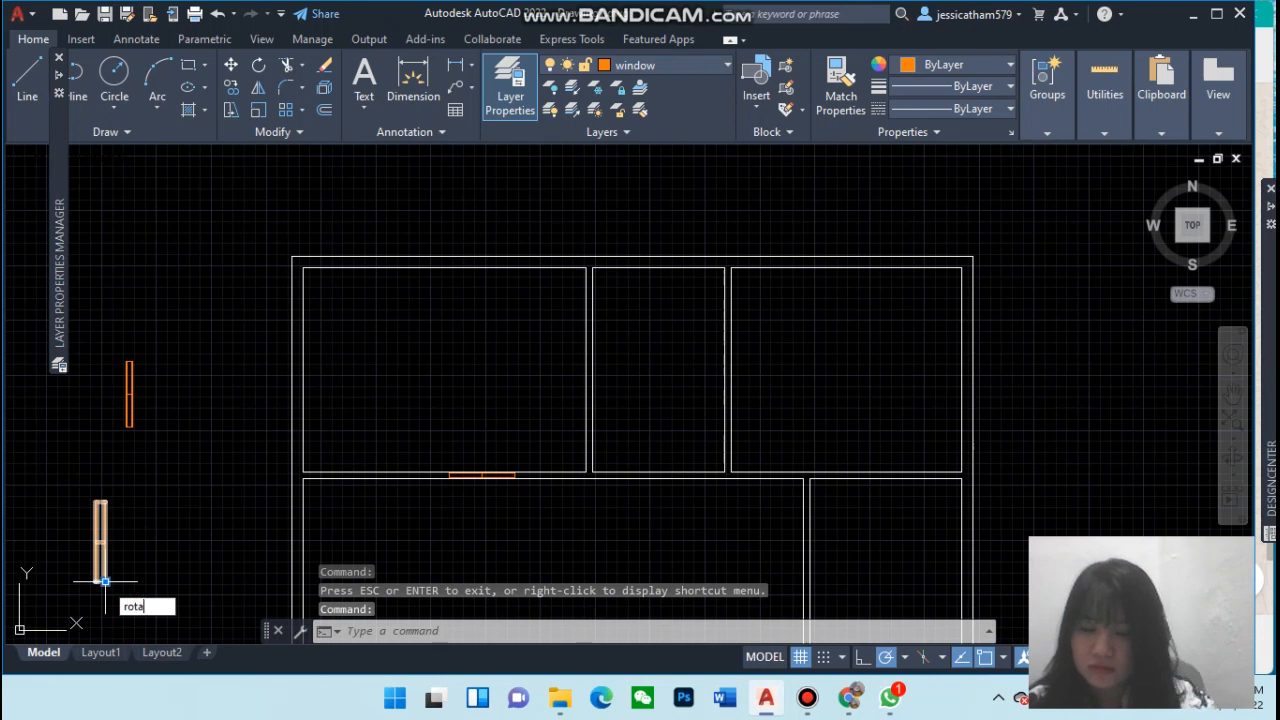
type("t")
key("Return")
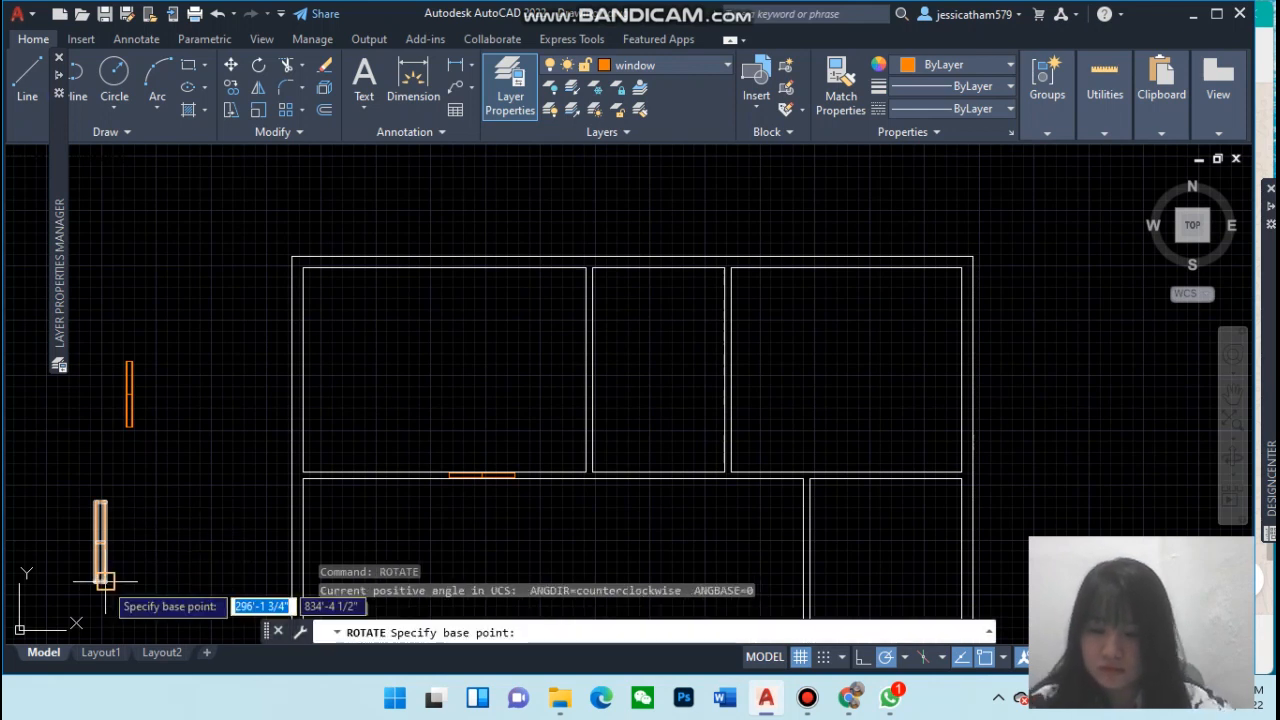
left_click(105, 580)
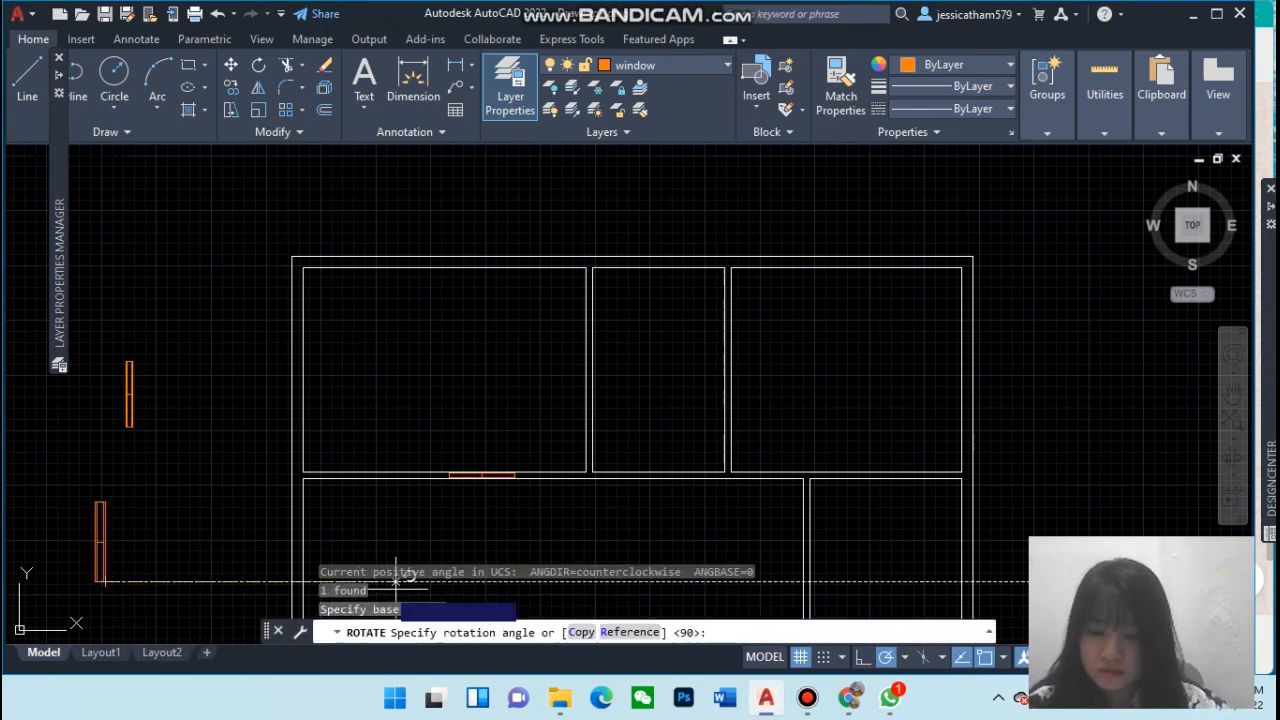
left_click(578, 632)
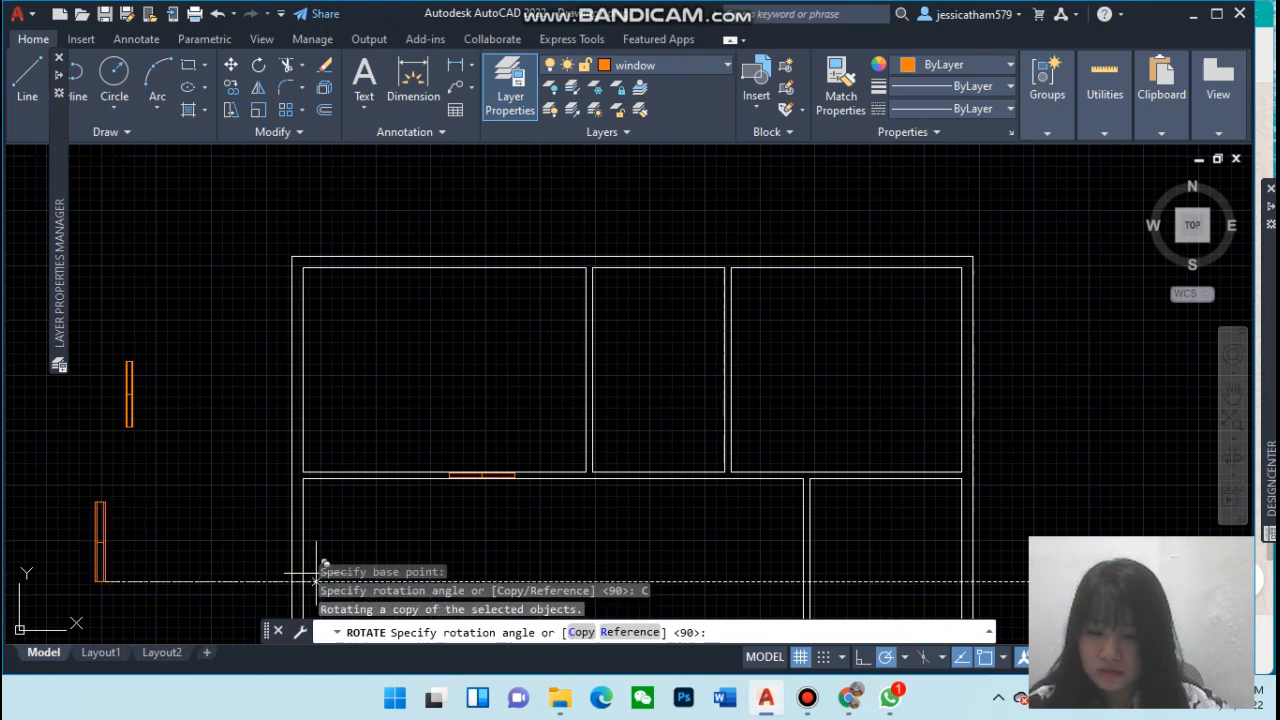
left_click(106, 610)
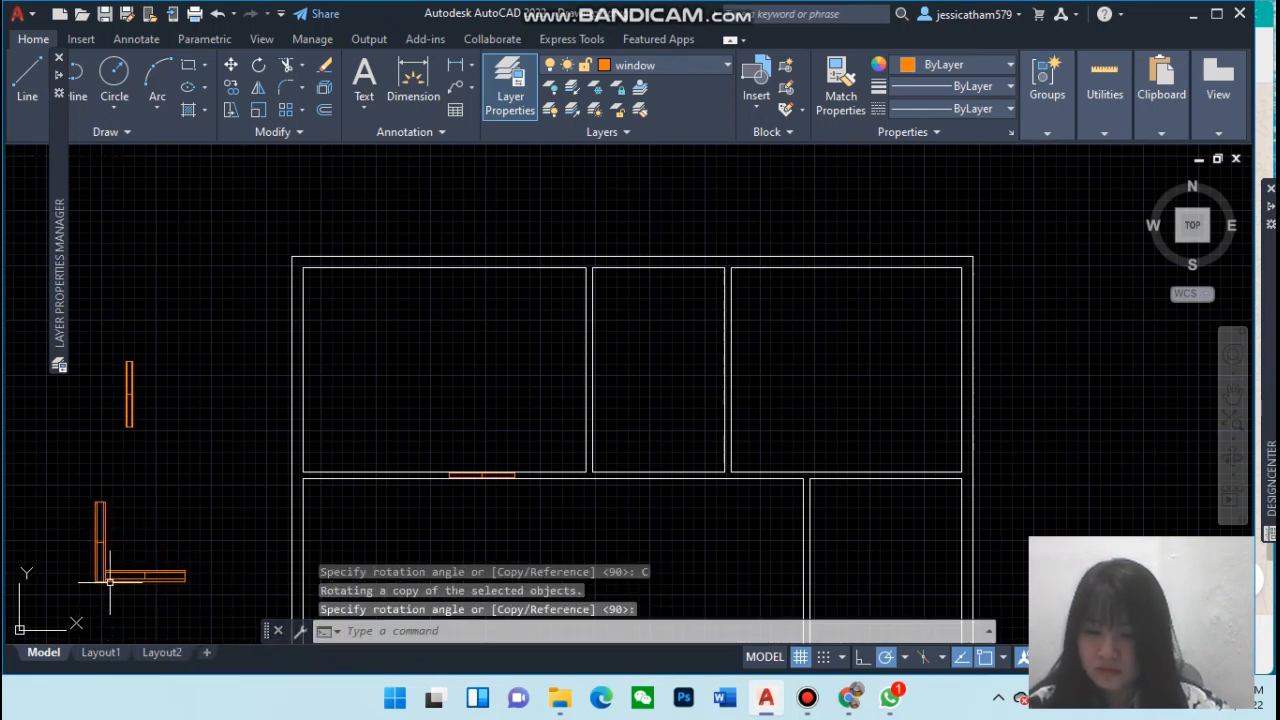
Move the horizontal window copy onto the top exterior wall of the upper-right room
left_click(111, 580)
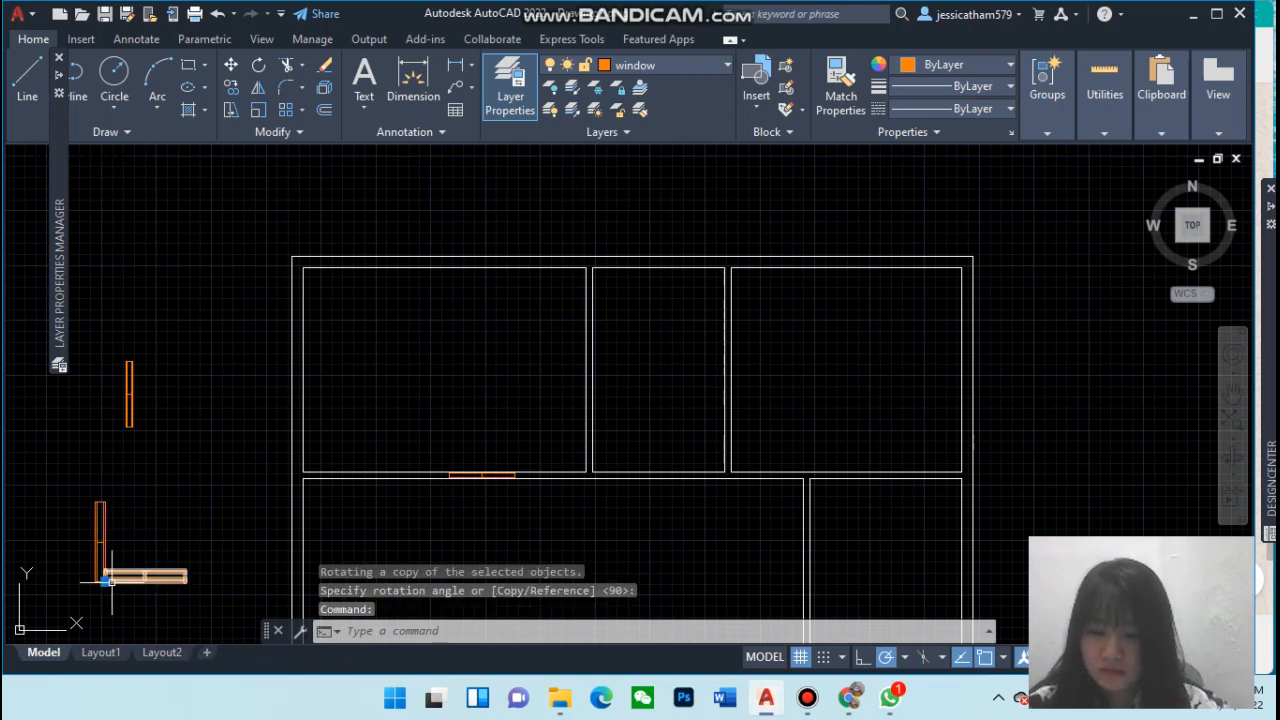
left_click(105, 580)
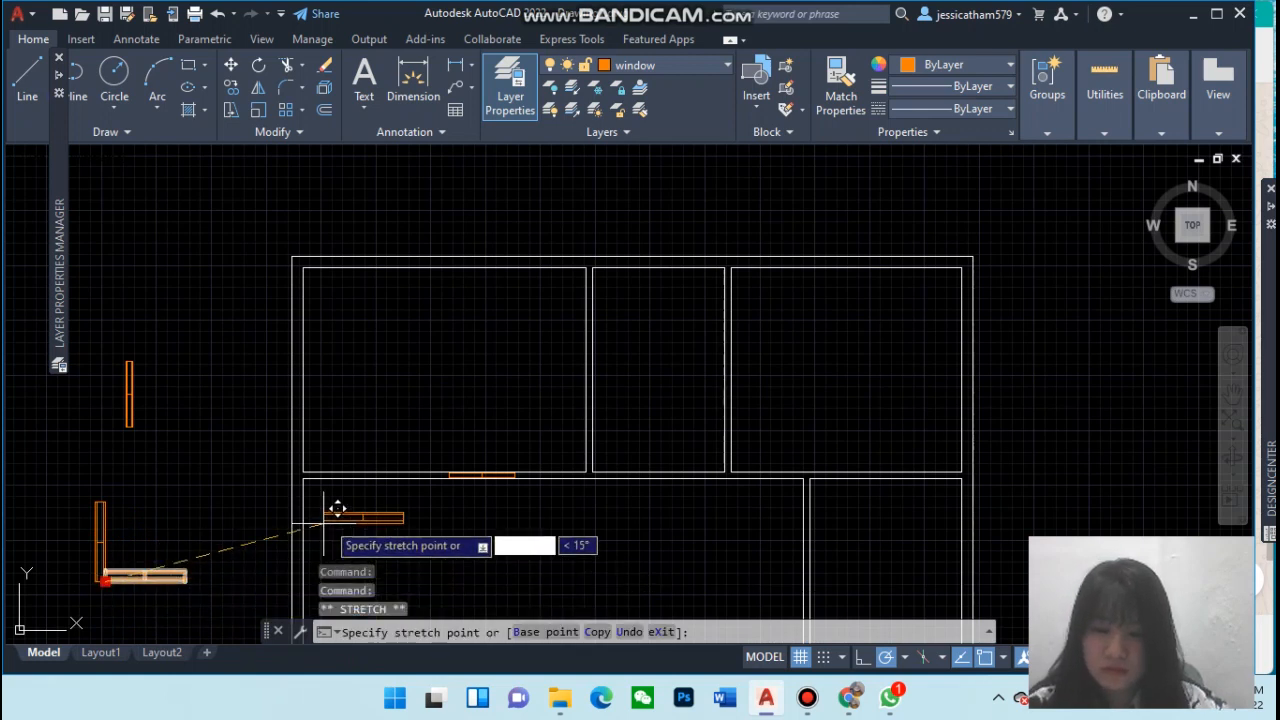
left_click(830, 251)
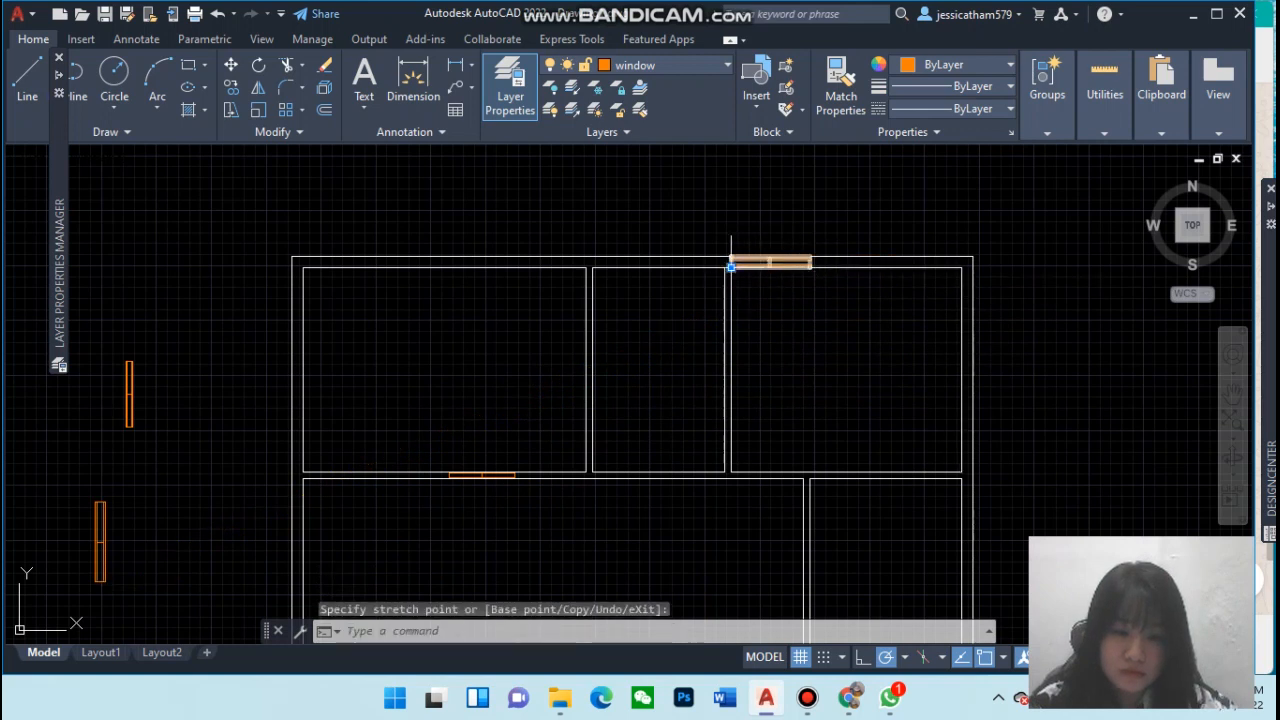
left_click(731, 266)
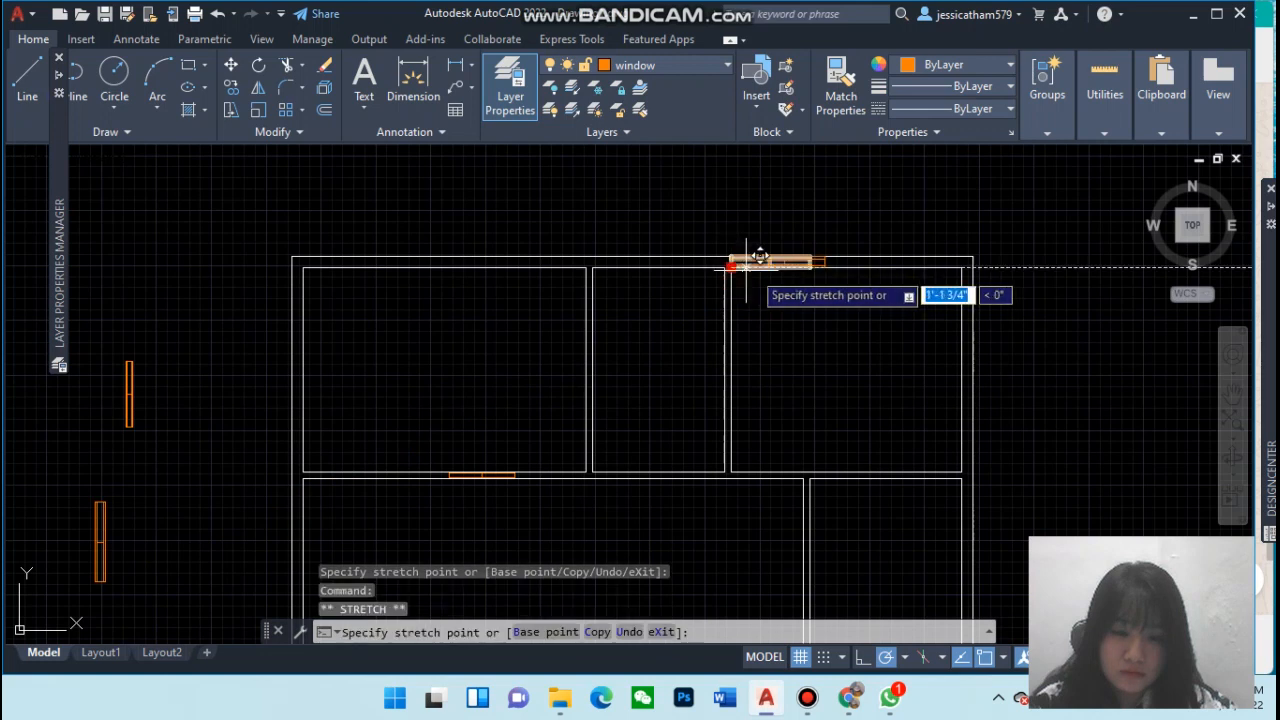
left_click(855, 265)
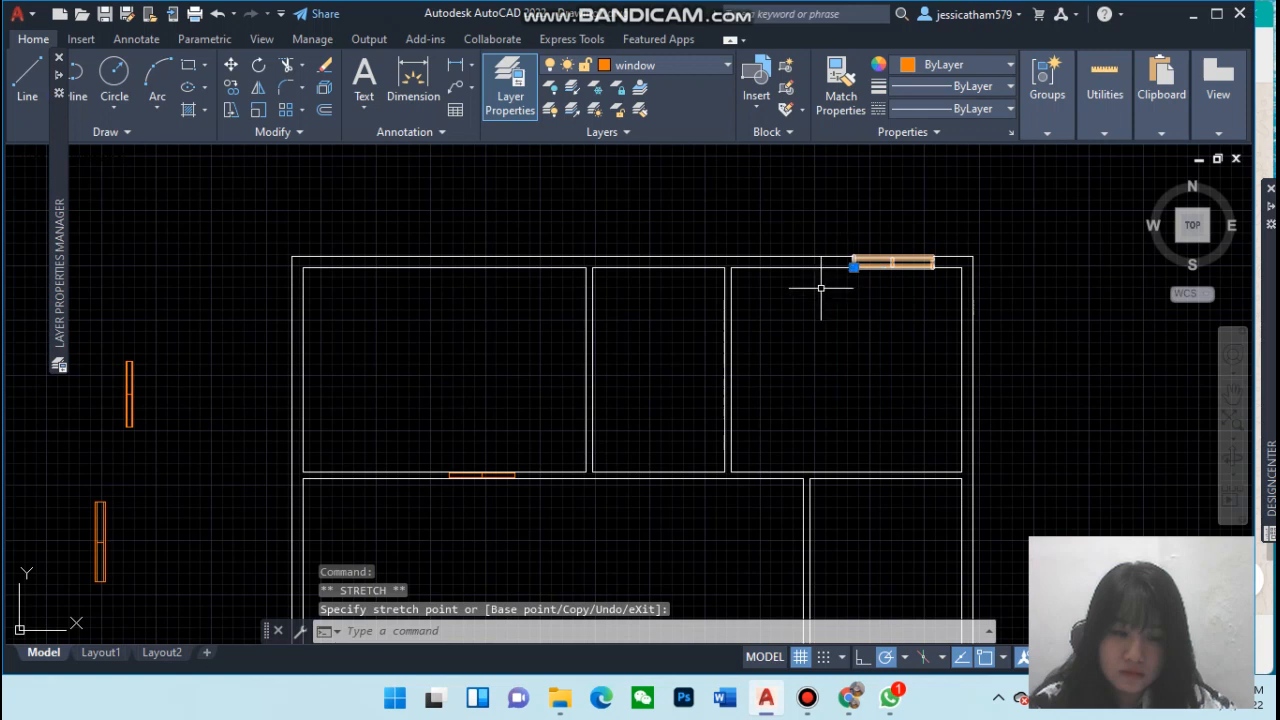
key("Escape")
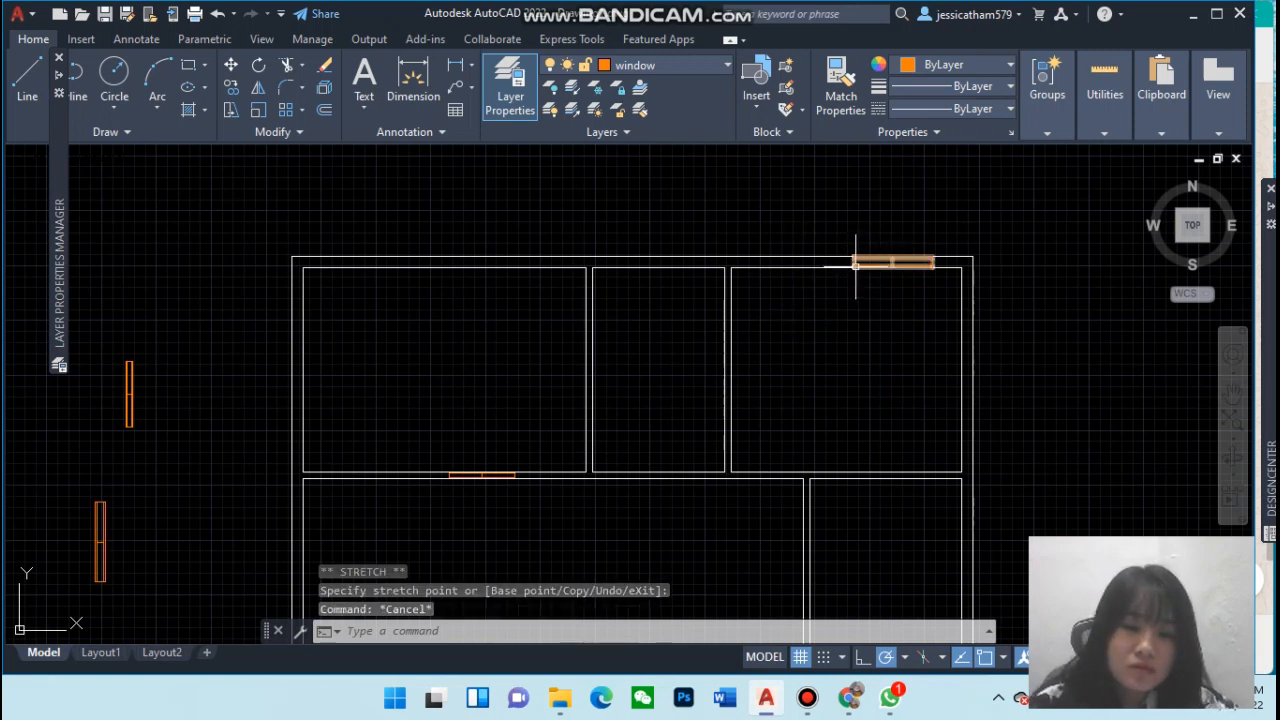
key("Up")
key("Up")
key("Up")
key("Up")
key("Up")
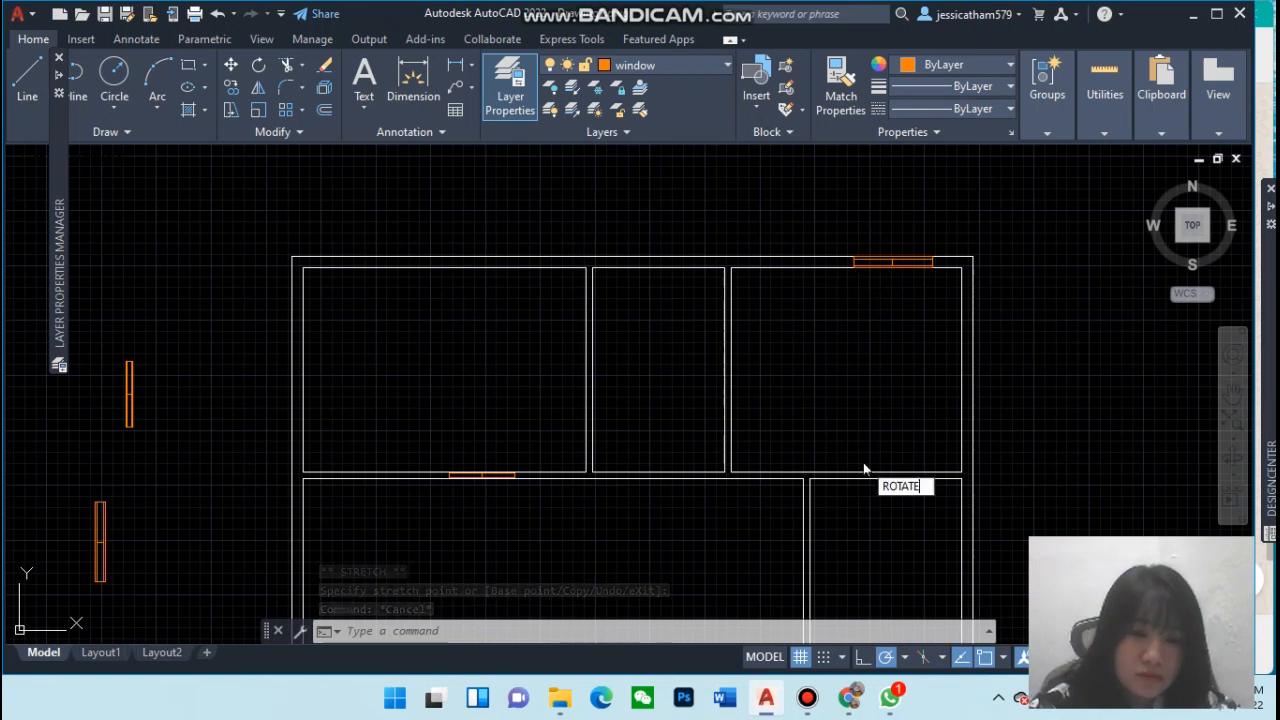
key("Up")
key("Up")
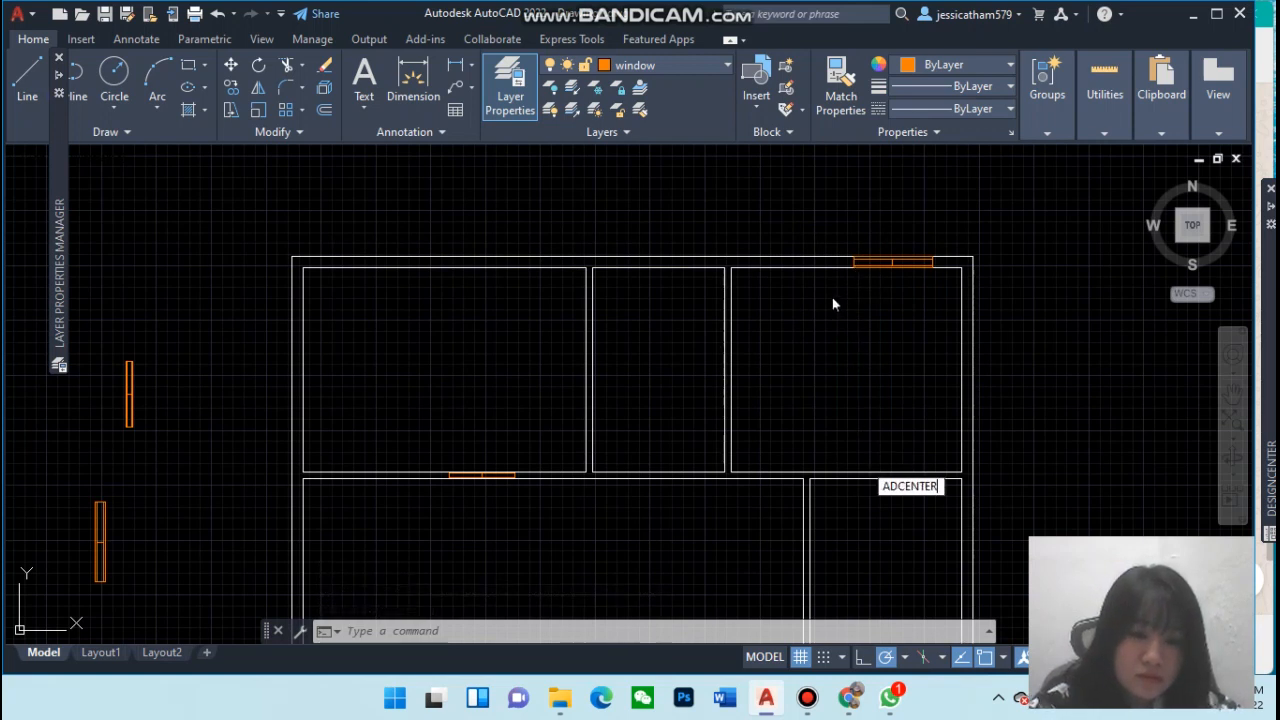
key("Escape")
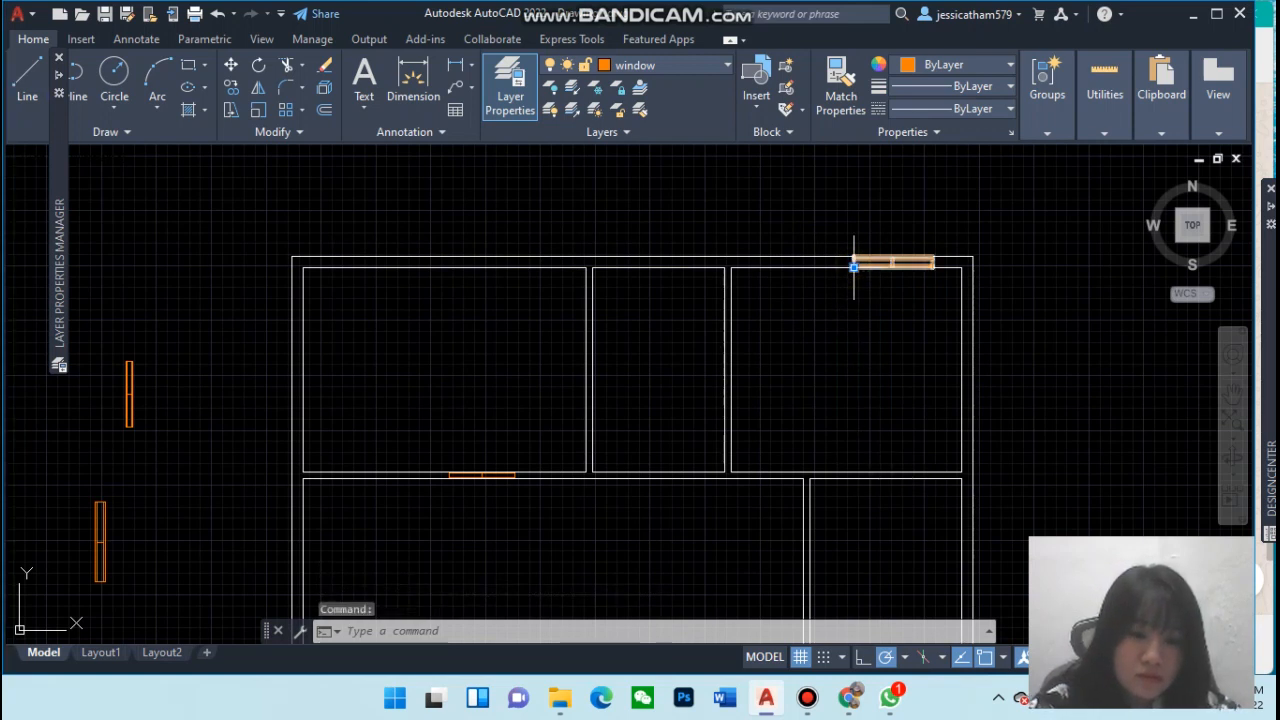
left_click(852, 266)
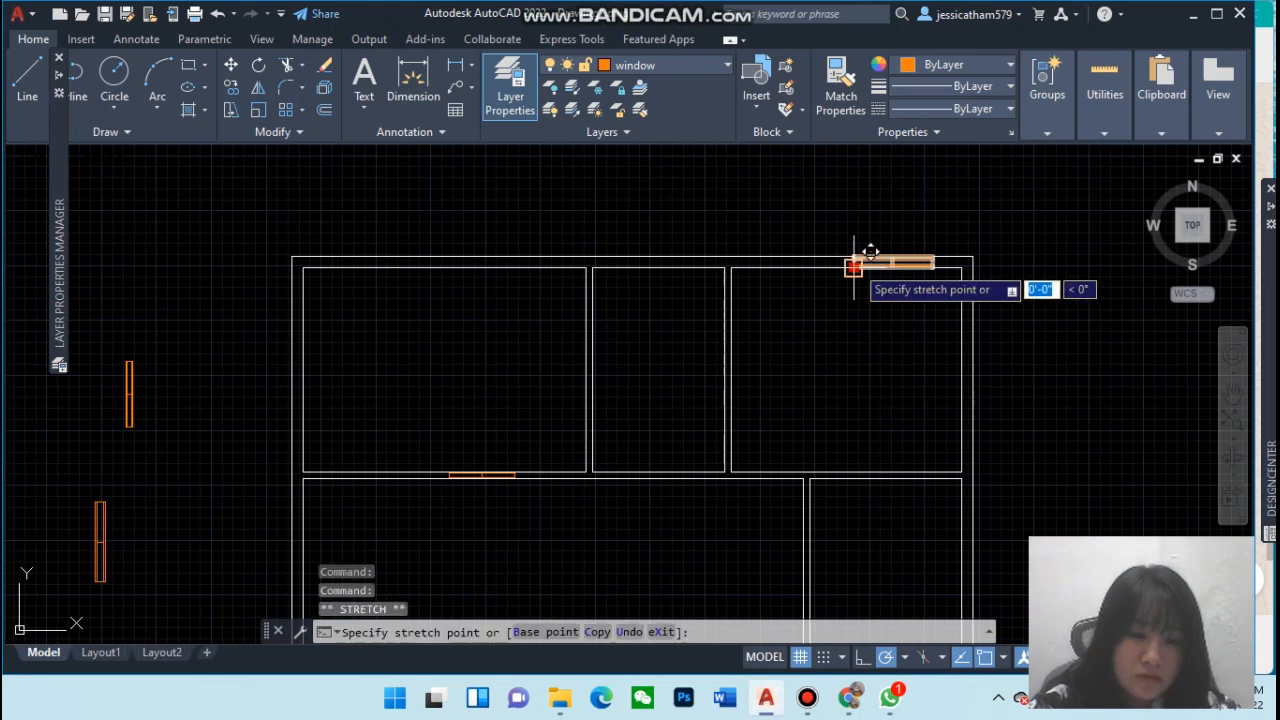
left_click(852, 266)
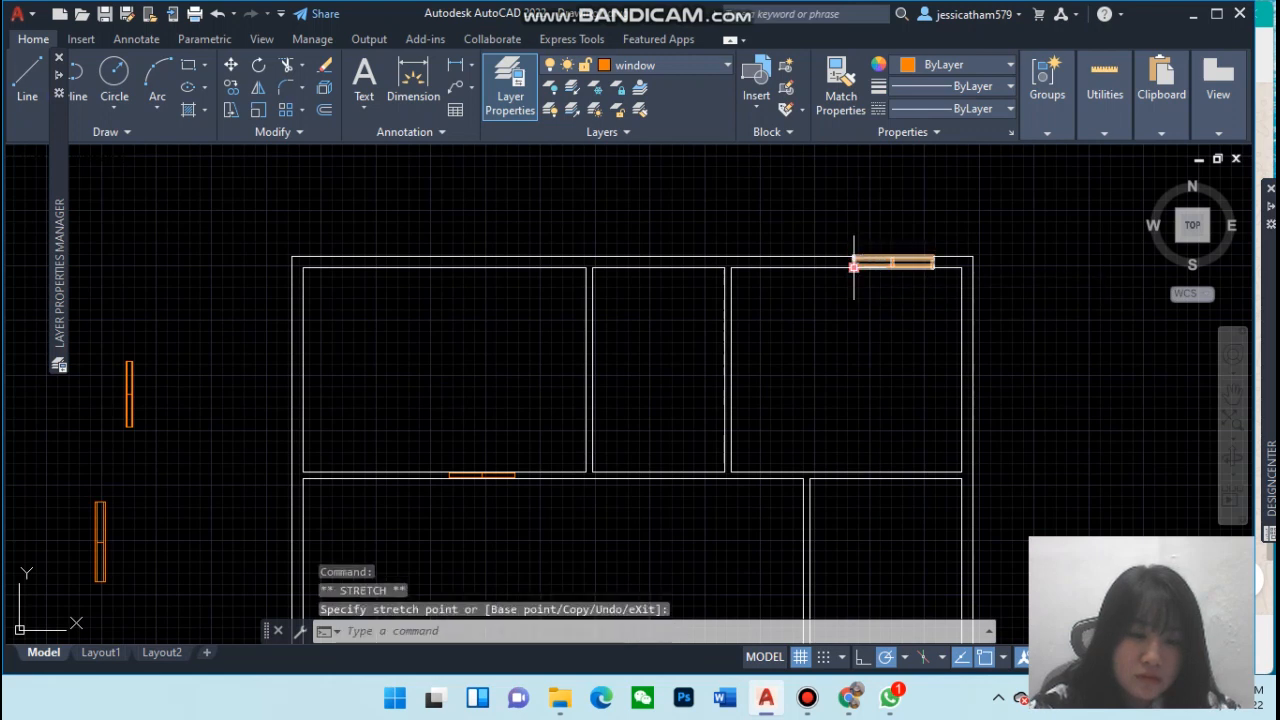
key("Escape")
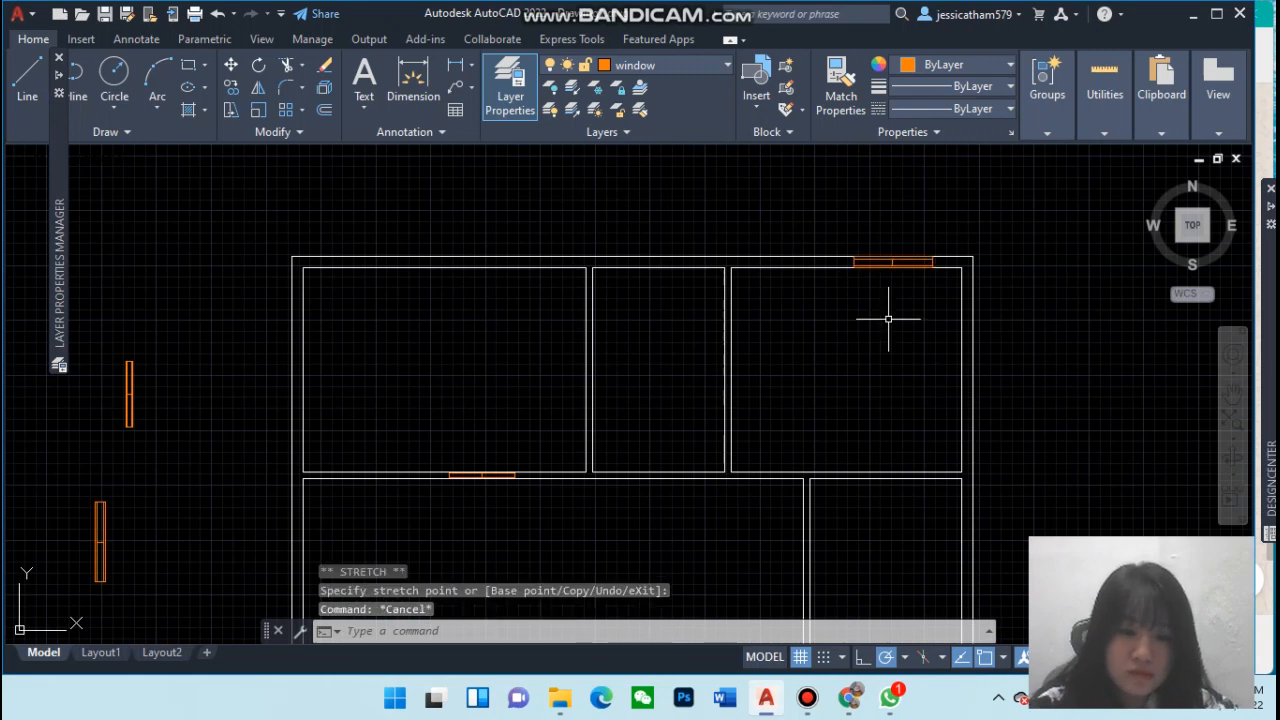
Move the vertical window copy onto the right exterior wall of the lower-right room
scroll(890, 324, "up", 2)
scroll(893, 329, "down", 1)
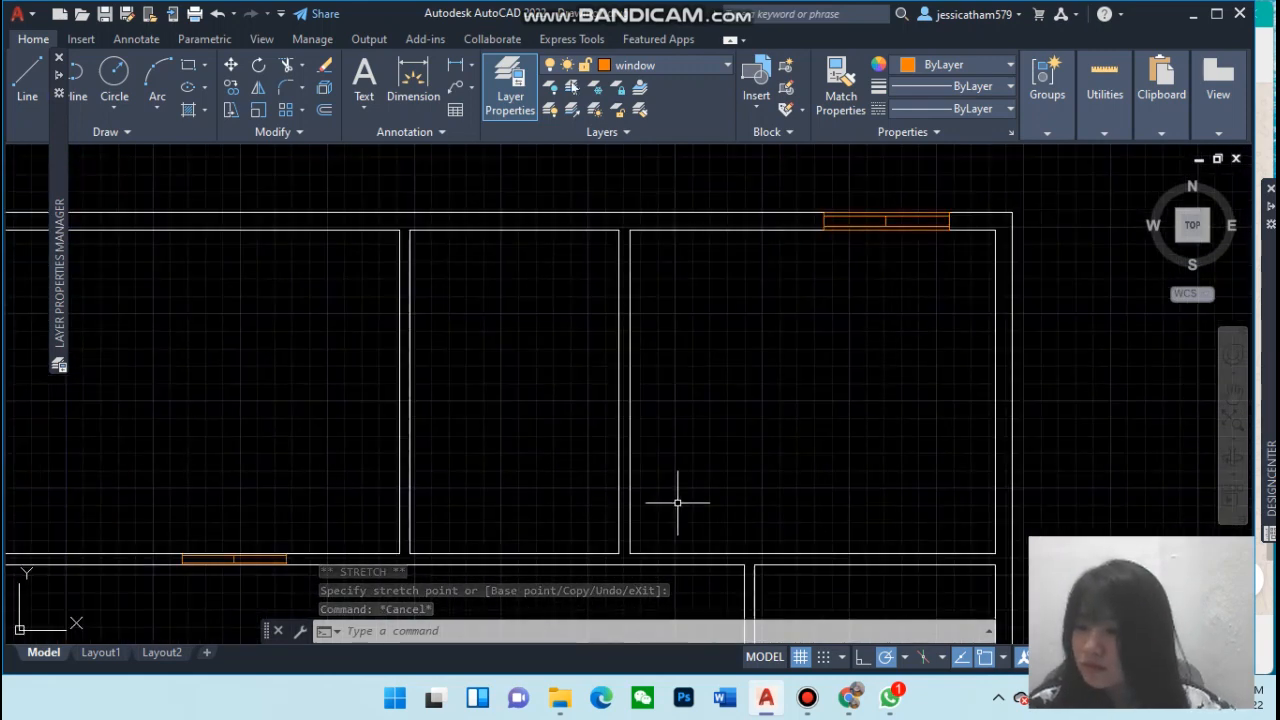
left_click(1232, 392)
mouse_move(829, 434)
left_mouse_down()
mouse_move(791, 440)
mouse_move(743, 383)
mouse_move(717, 334)
mouse_move(723, 294)
mouse_move(920, 194)
mouse_move(886, 157)
mouse_move(877, 200)
mouse_move(954, 274)
mouse_move(824, 341)
mouse_move(837, 343)
left_mouse_up()
key("Escape")
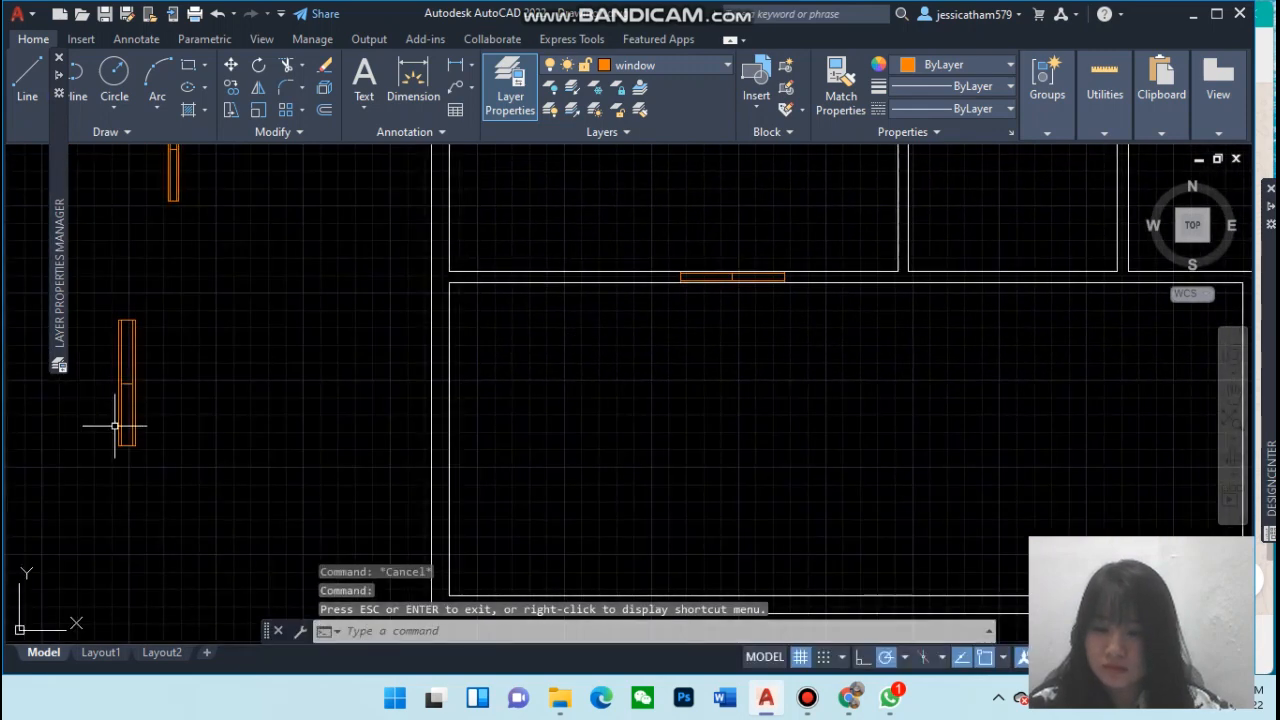
left_click(121, 446)
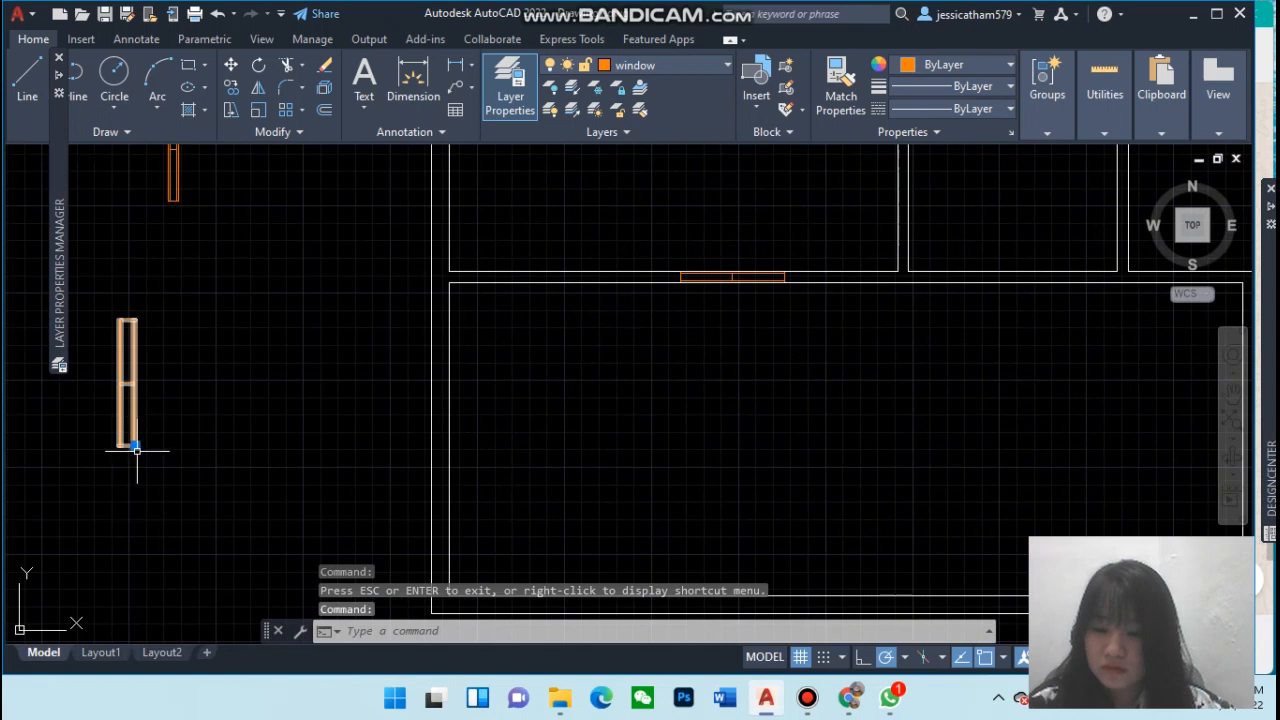
left_click(136, 448)
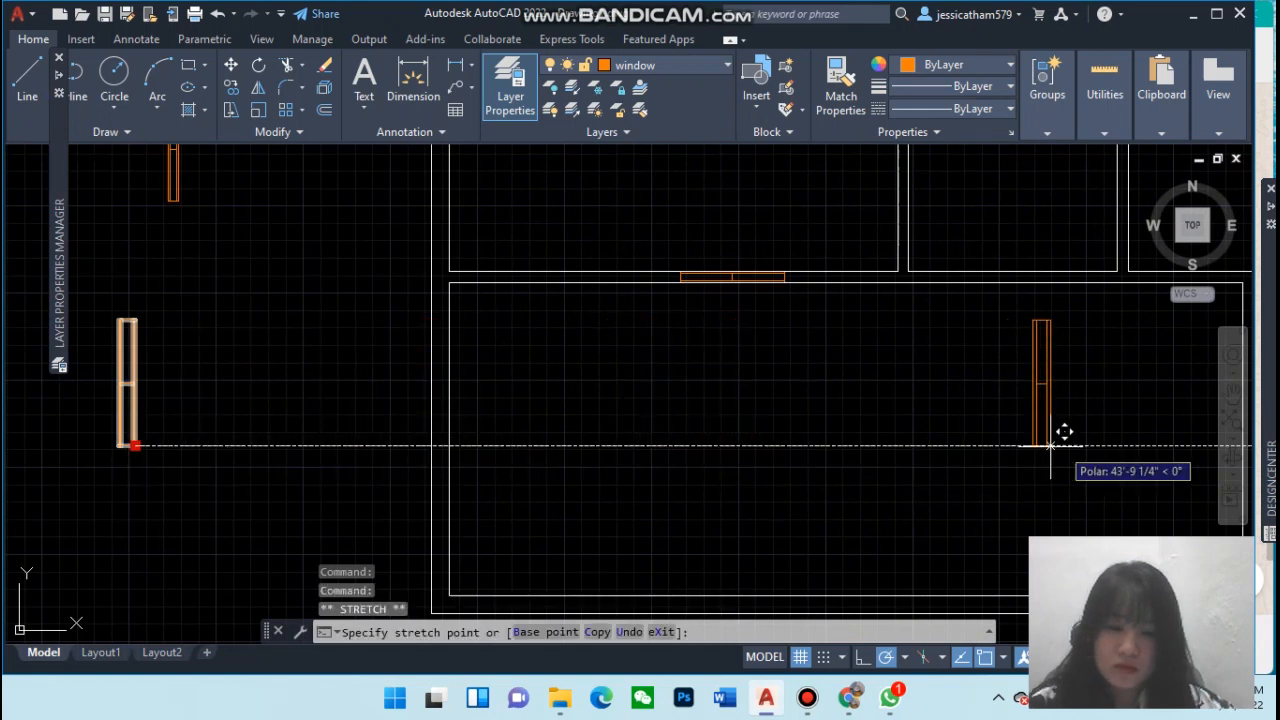
left_click(1203, 446)
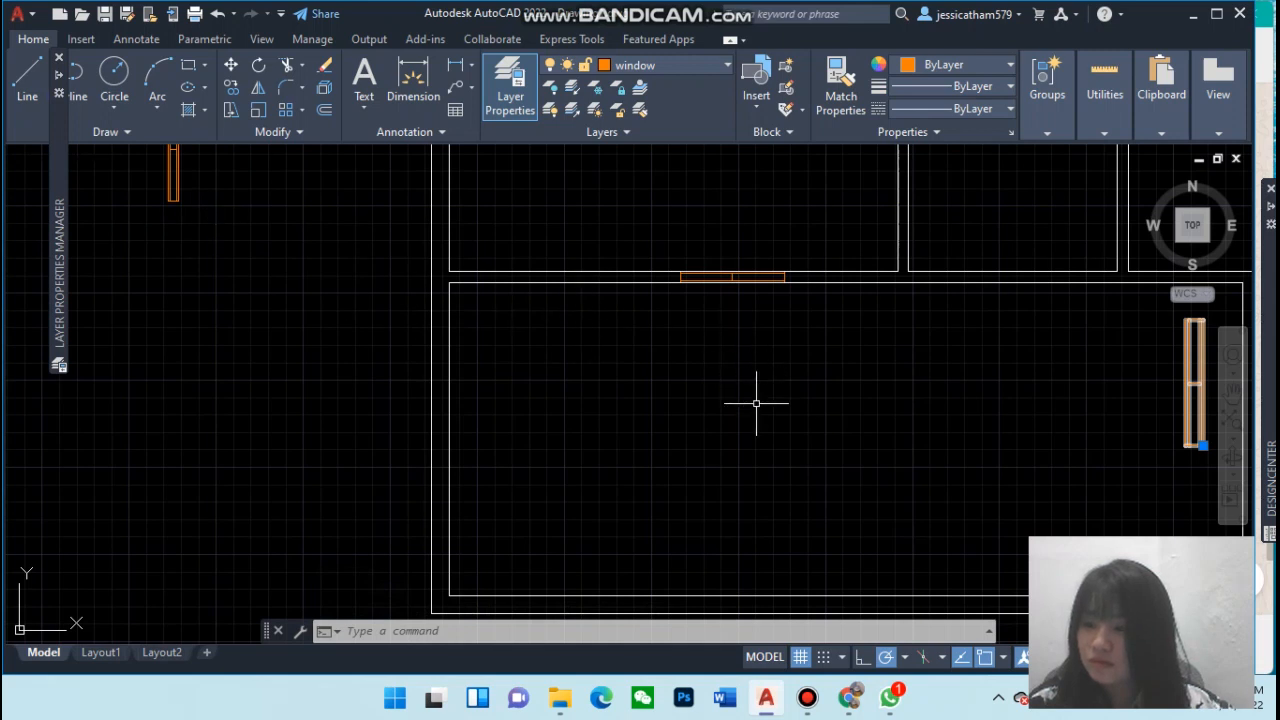
left_click(1232, 398)
left_click_drag(1077, 443, 640, 345)
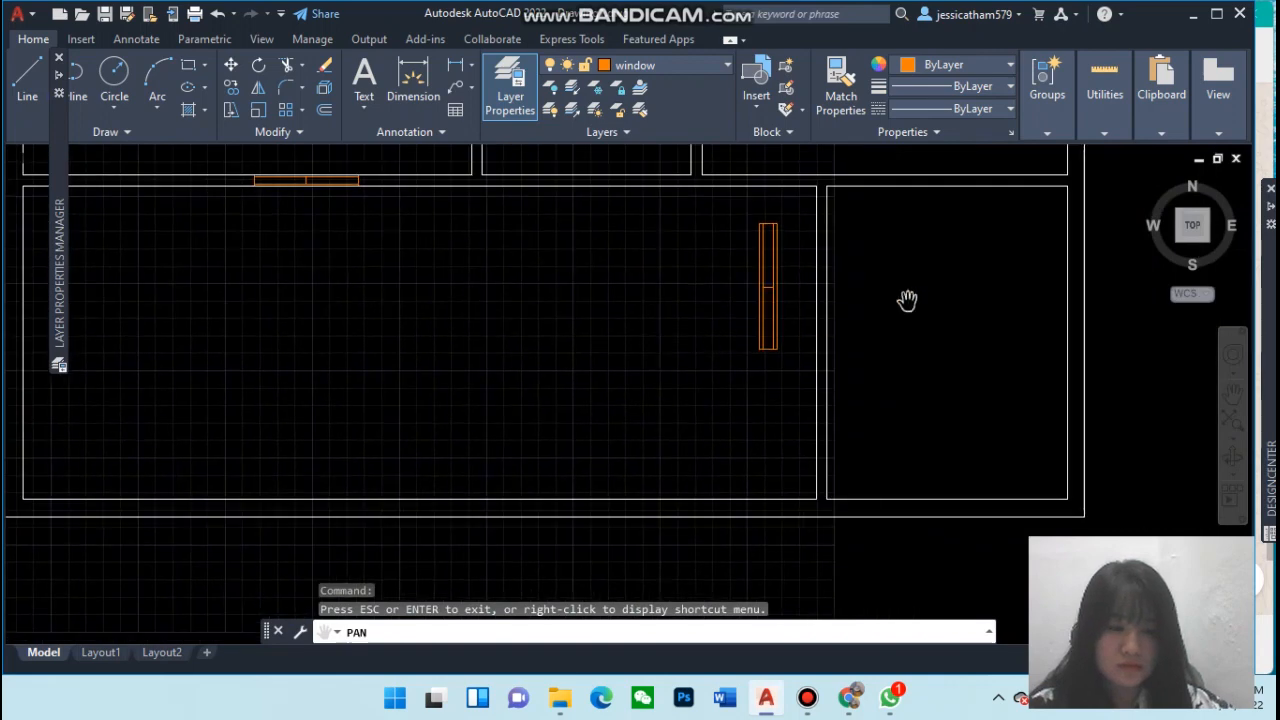
left_click_drag(906, 297, 762, 389)
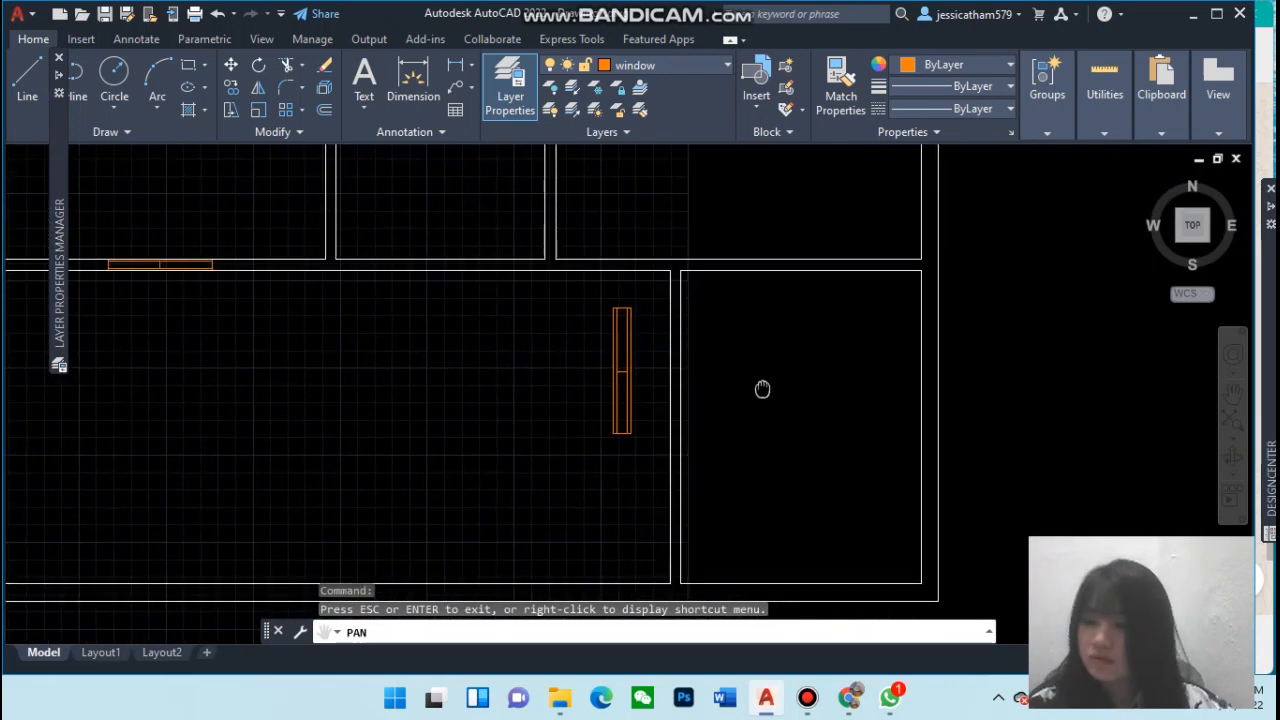
key("Escape")
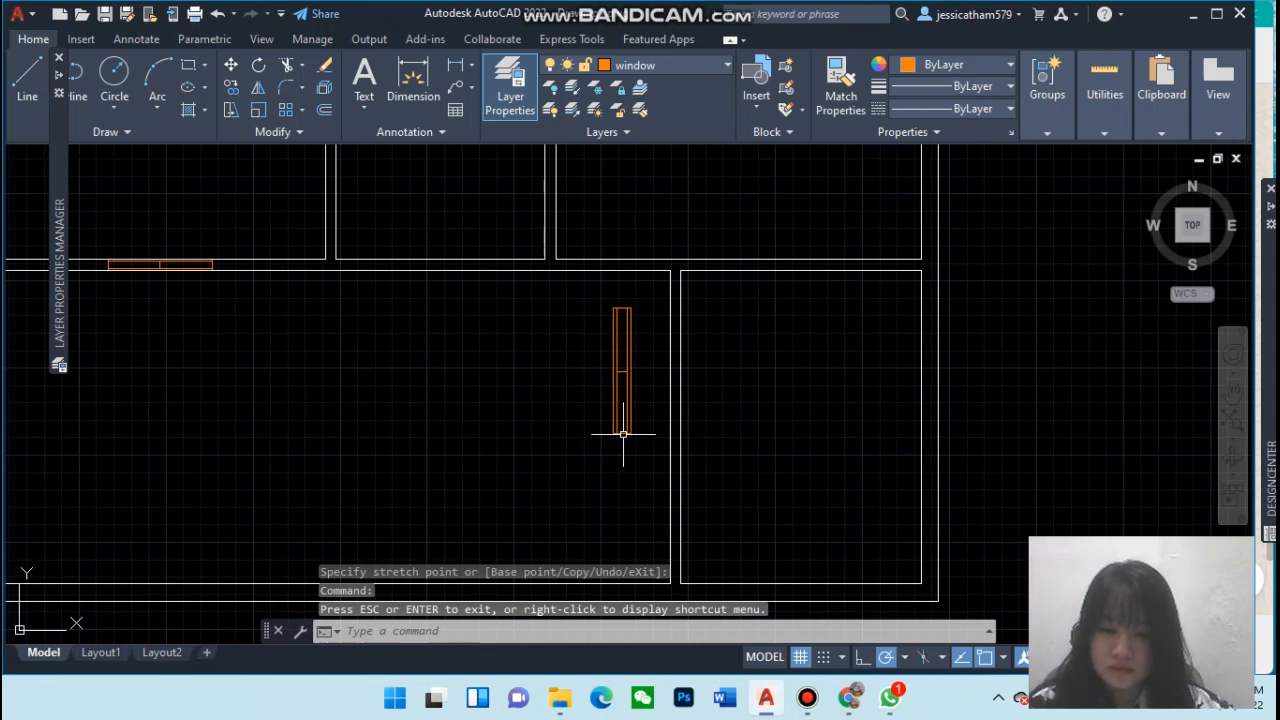
left_click(623, 434)
left_click(628, 432)
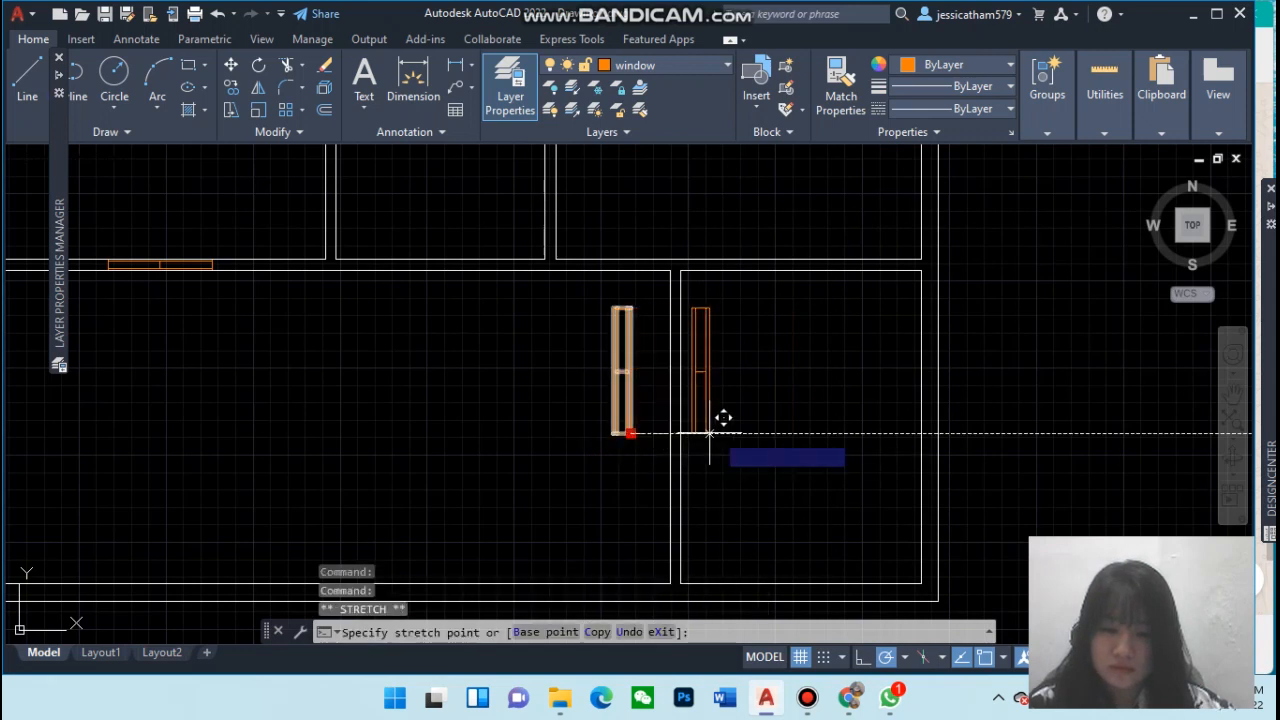
left_click(938, 434)
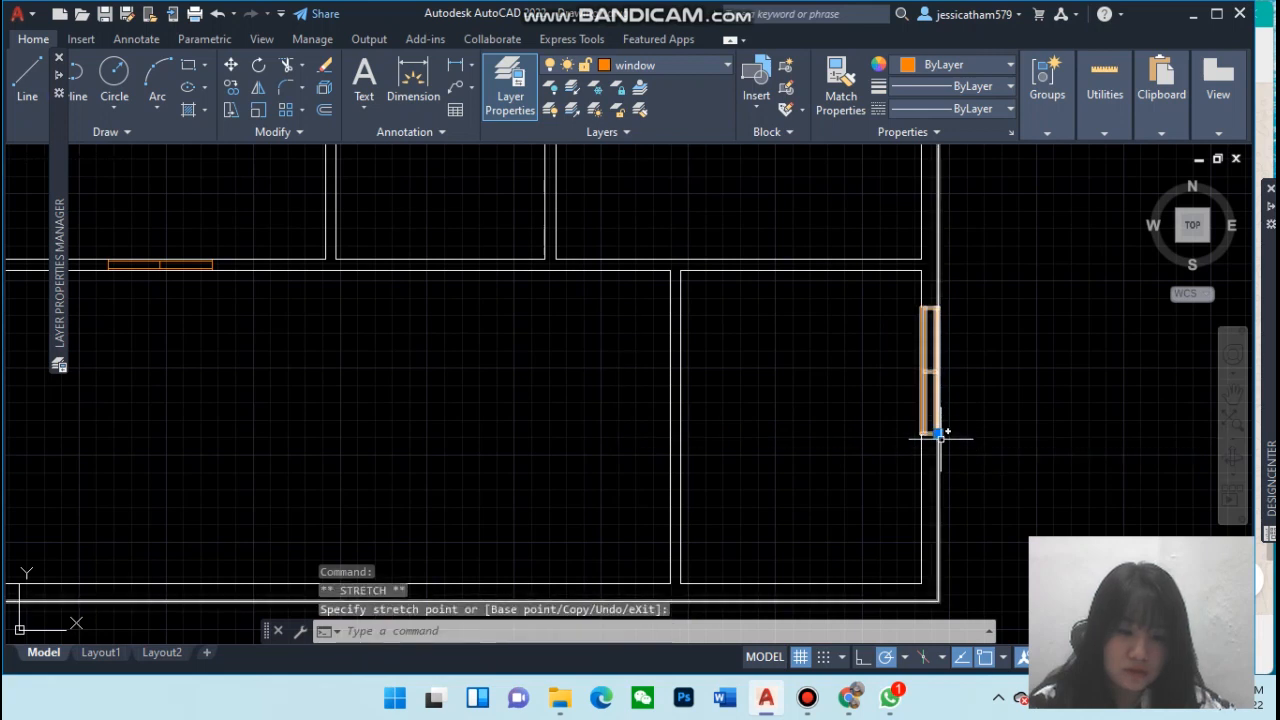
Copy the right-wall window into the large lower-left room, using its lower end as base point
left_click(938, 432)
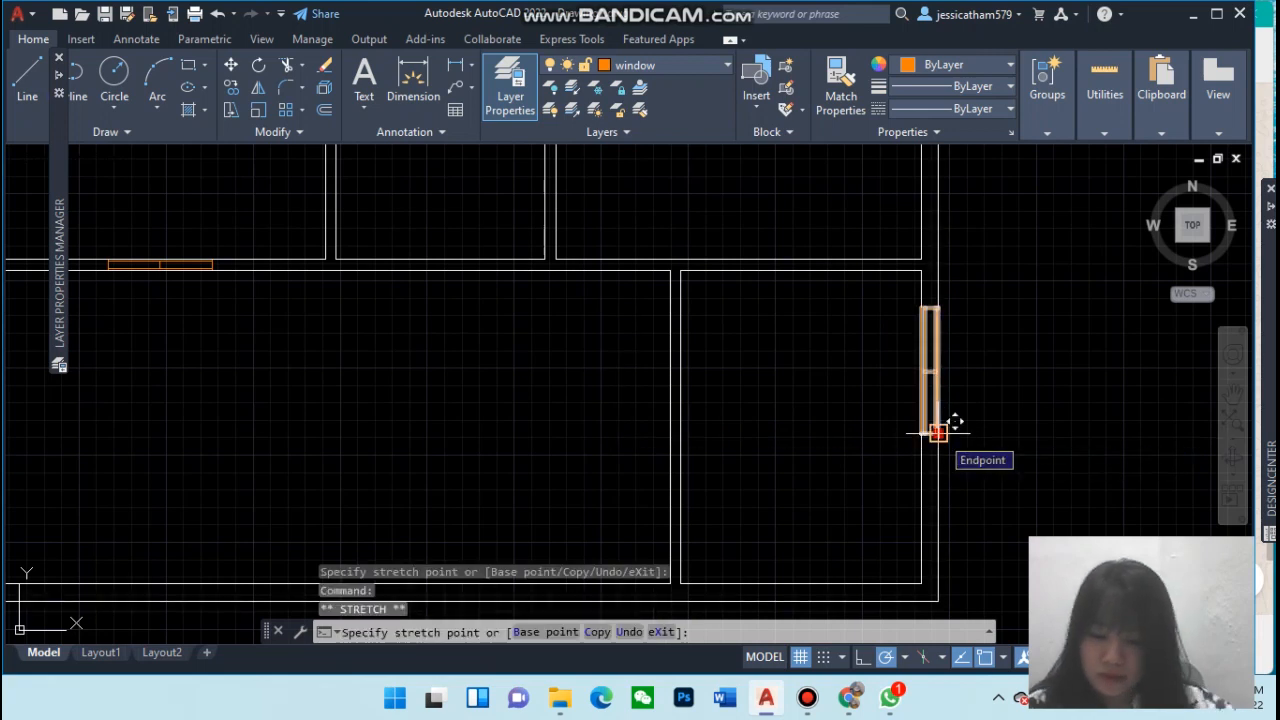
type("copy")
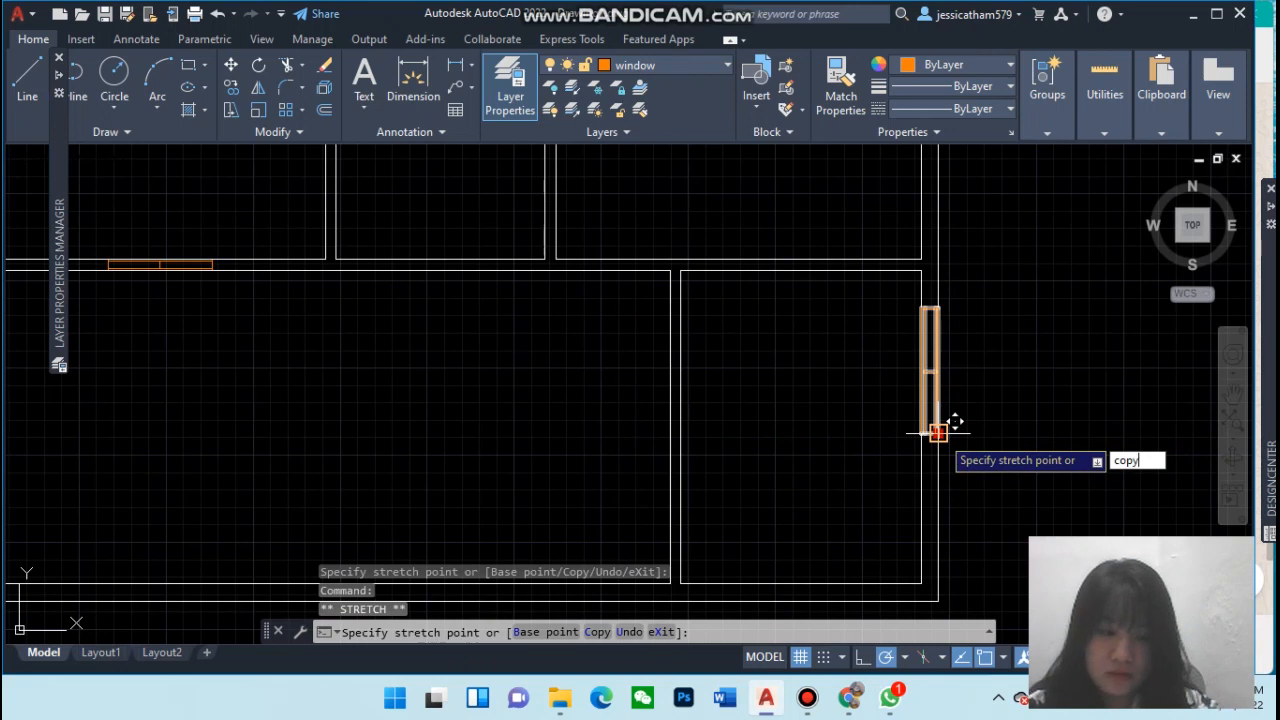
key("Return")
key("Escape")
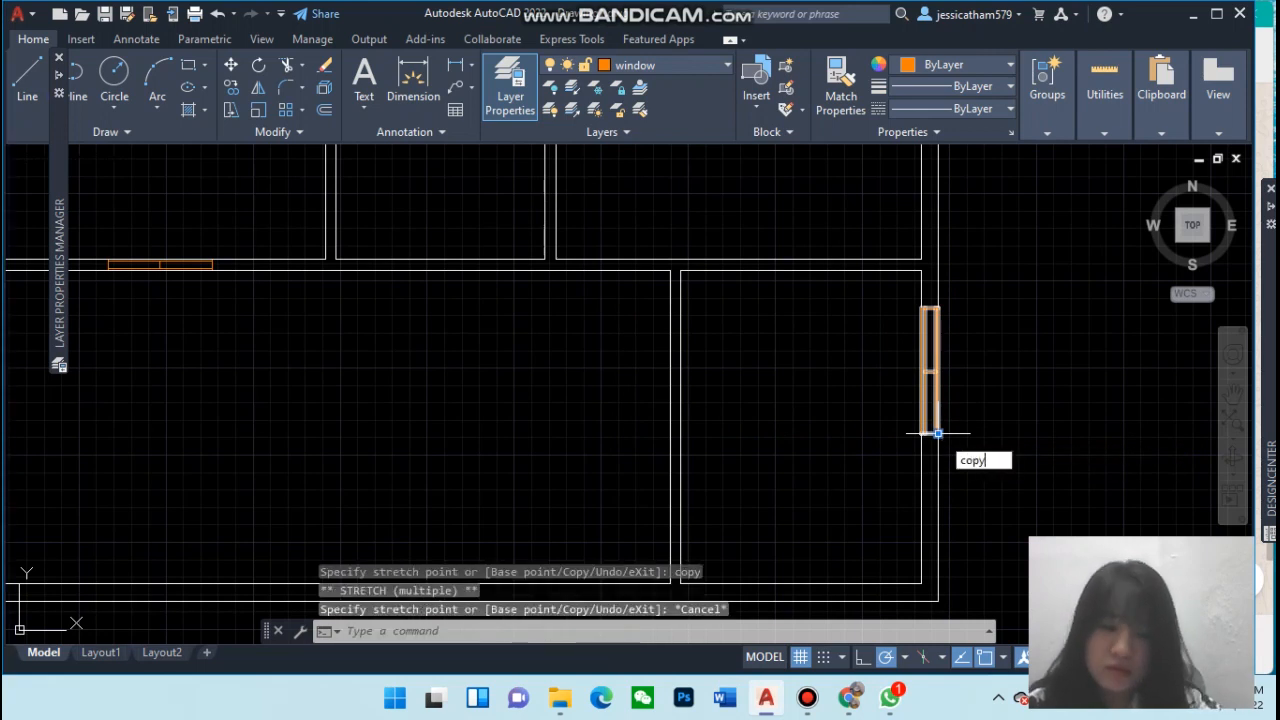
type("copy")
key("Return")
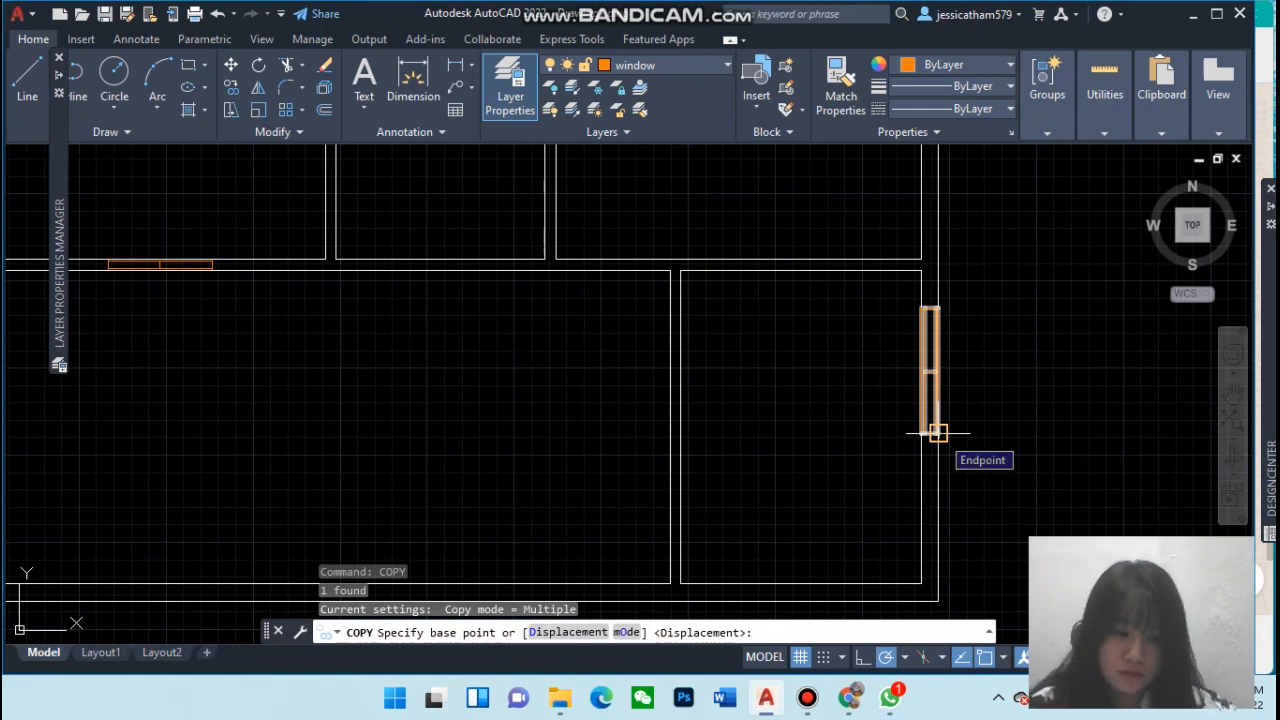
left_click(933, 433)
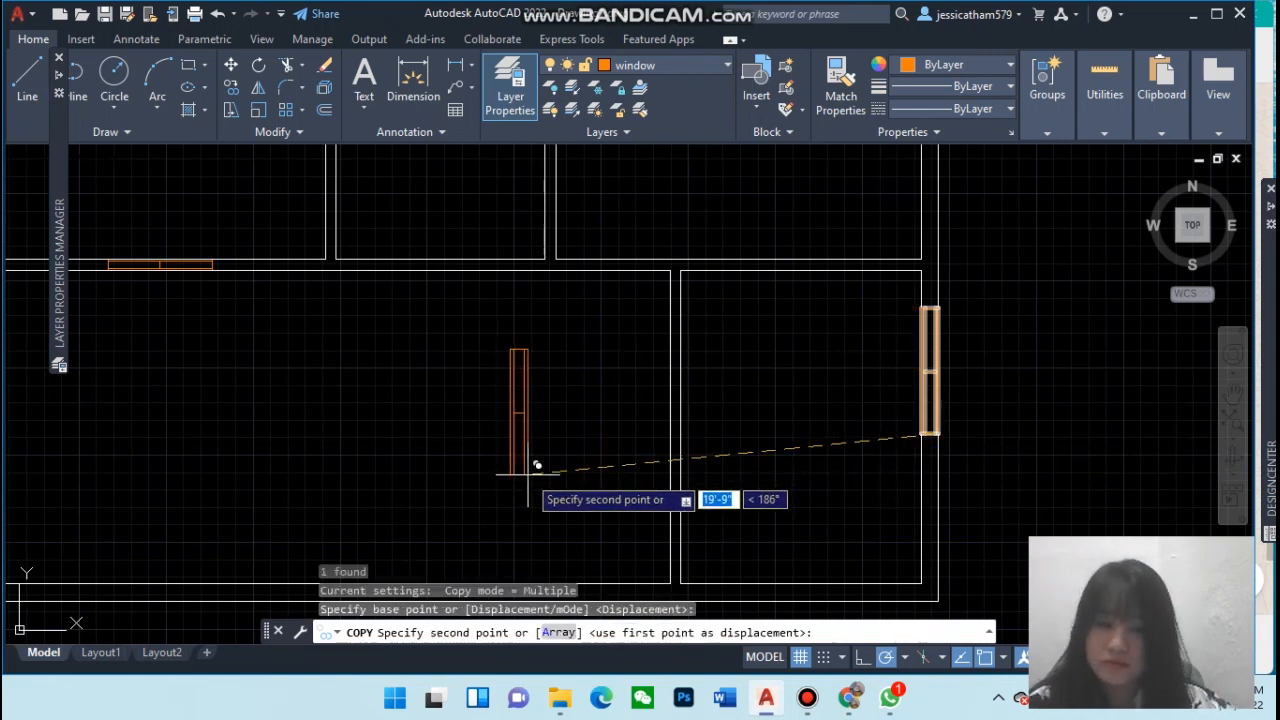
left_click(528, 474)
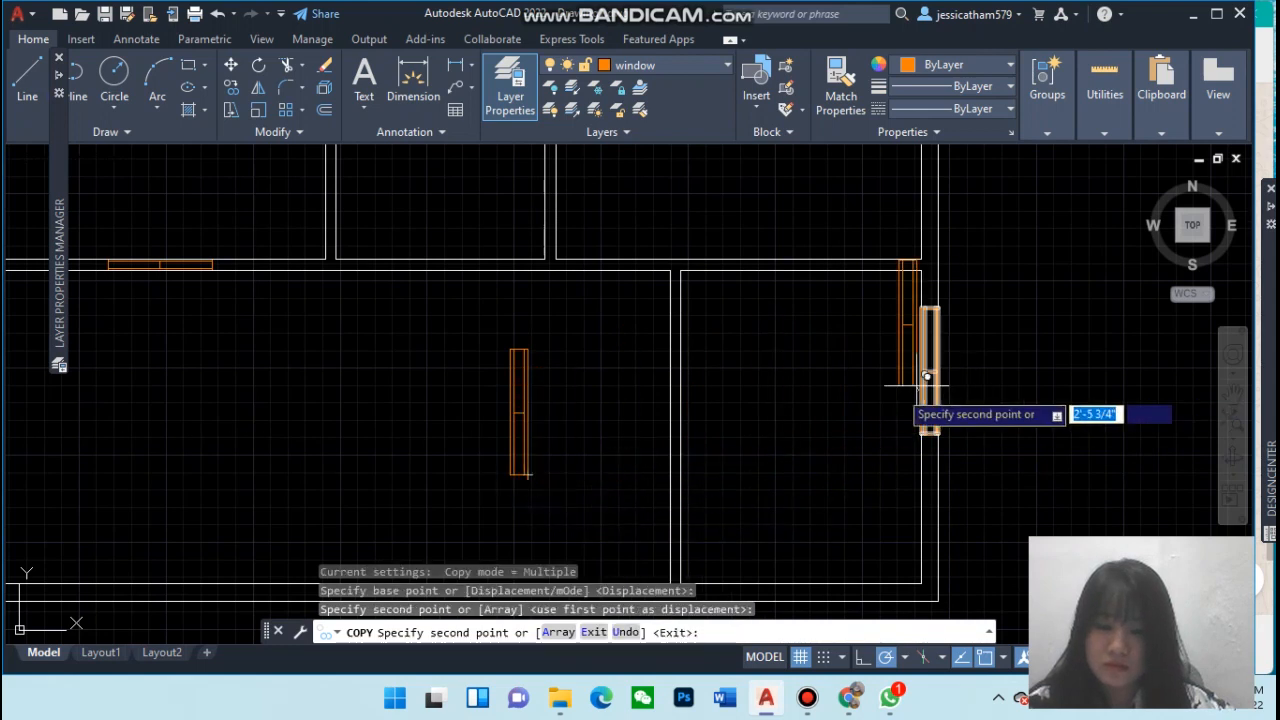
key("Escape")
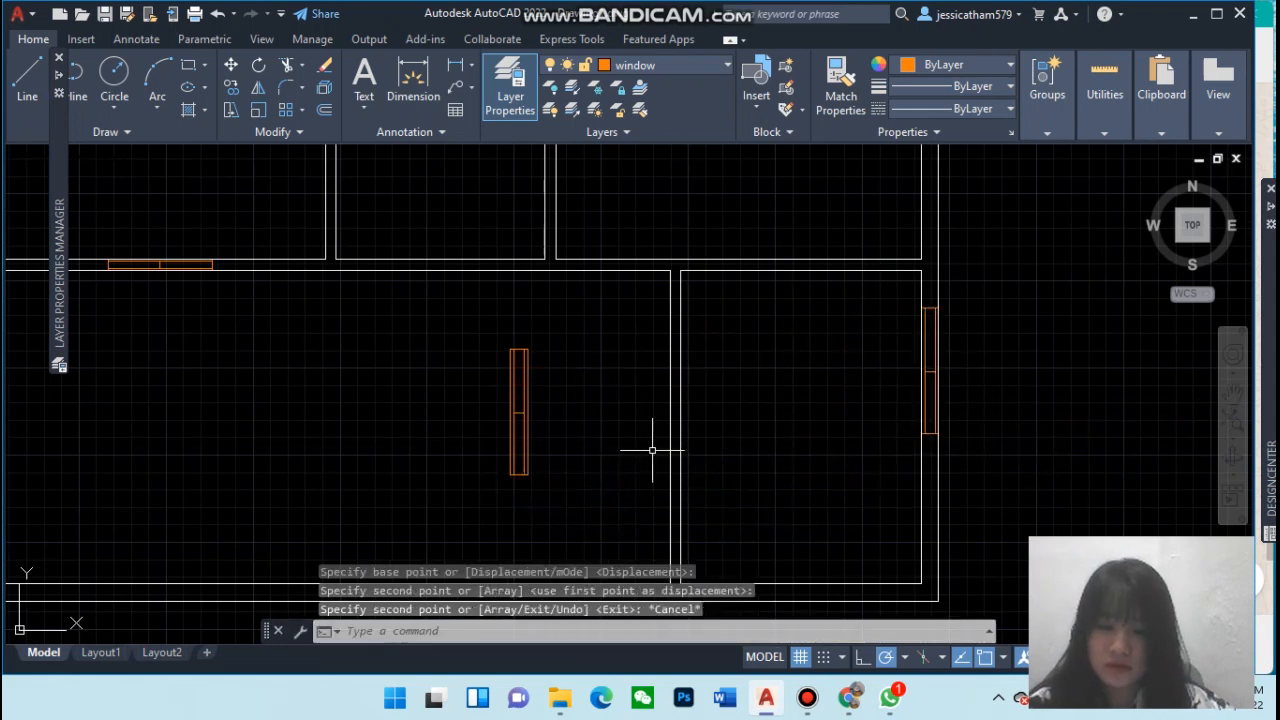
Rotate the window copy in the lower-left room 270° about its lower end
left_click(527, 475)
type("rota")
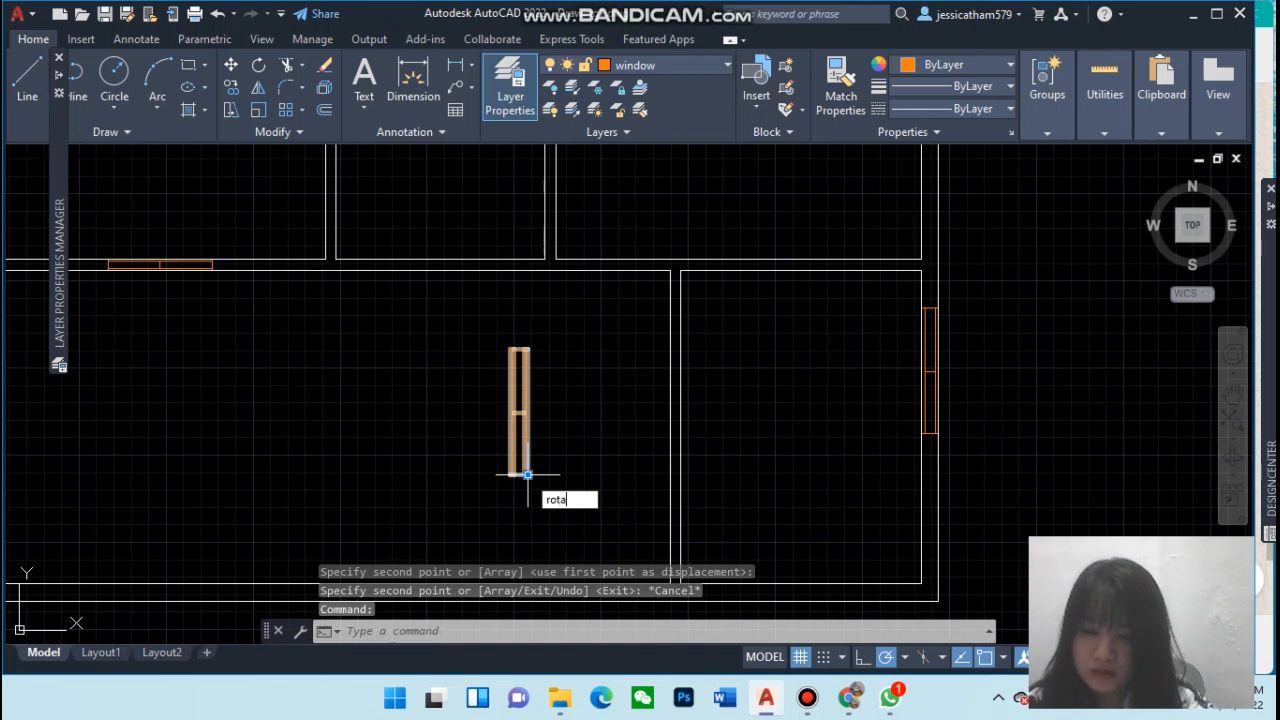
type("t")
key("Return")
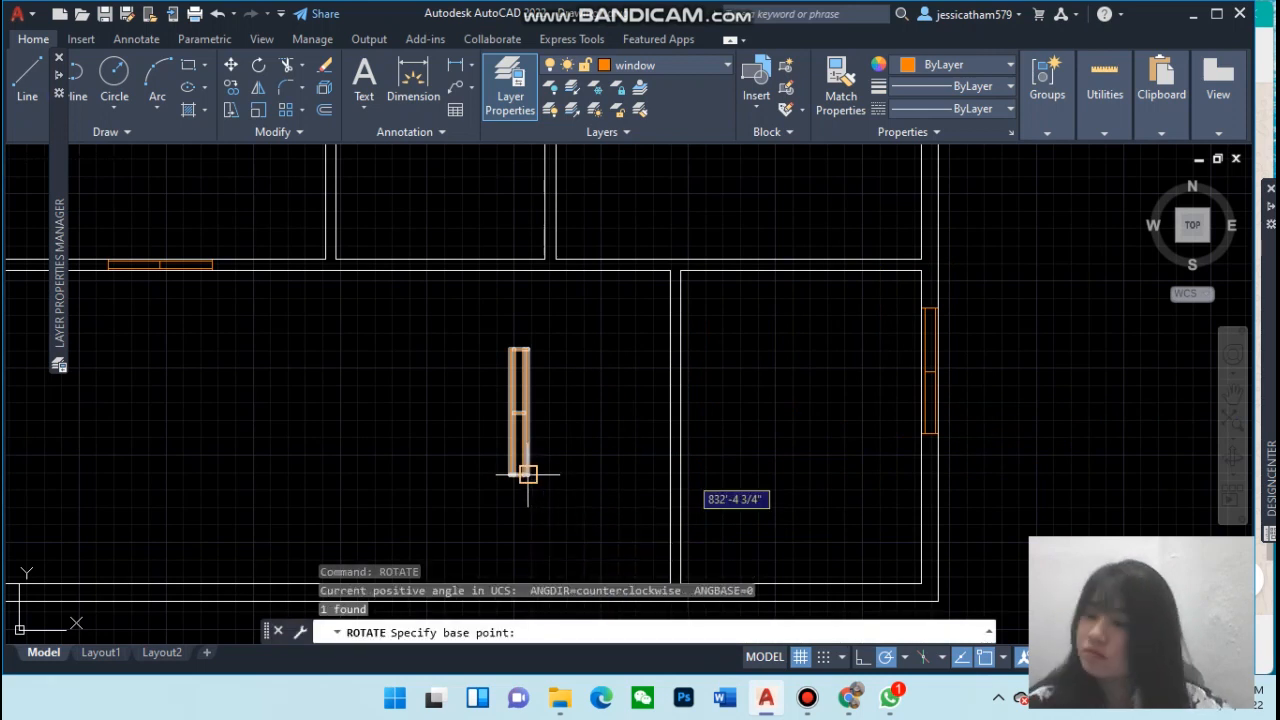
left_click(528, 474)
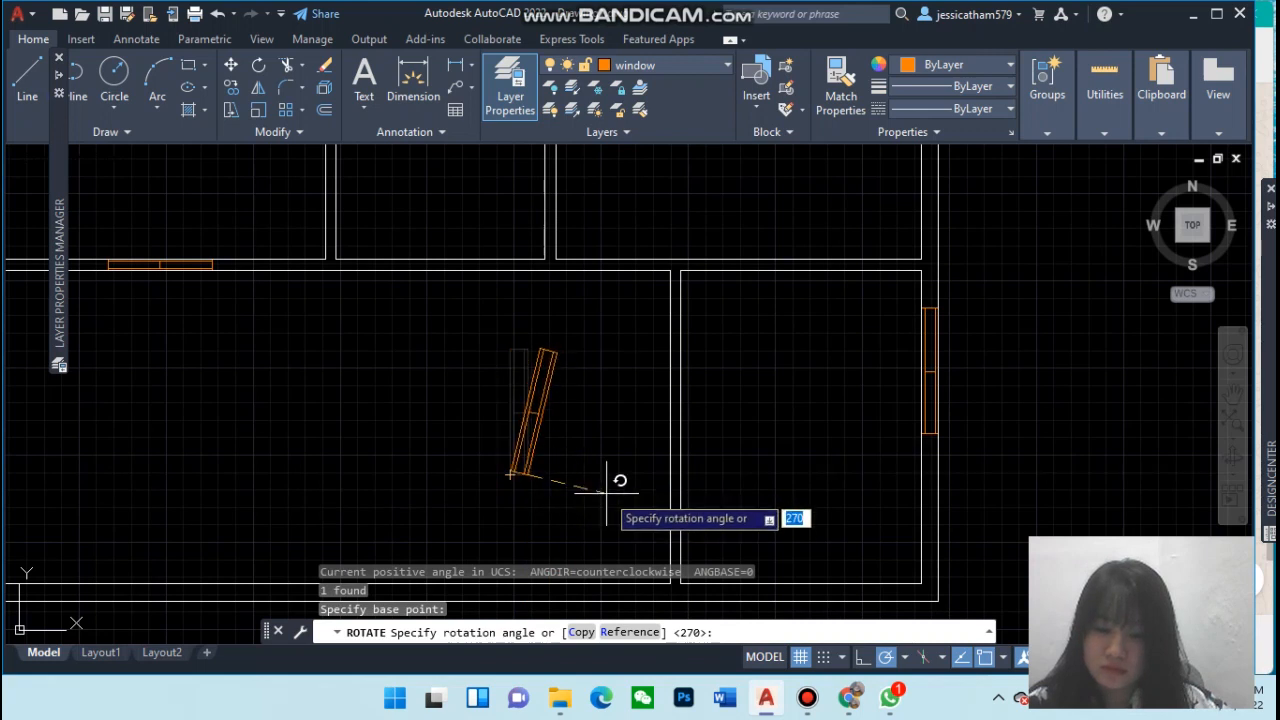
left_click(528, 583)
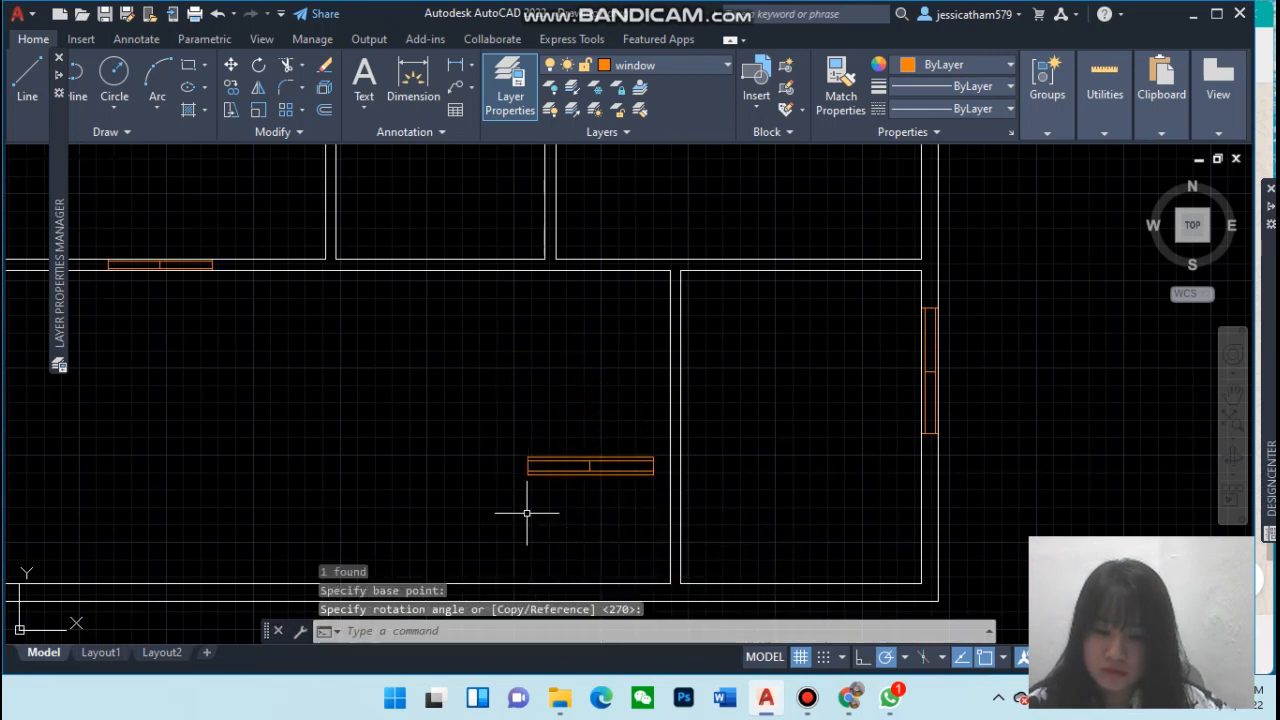
left_click(532, 468)
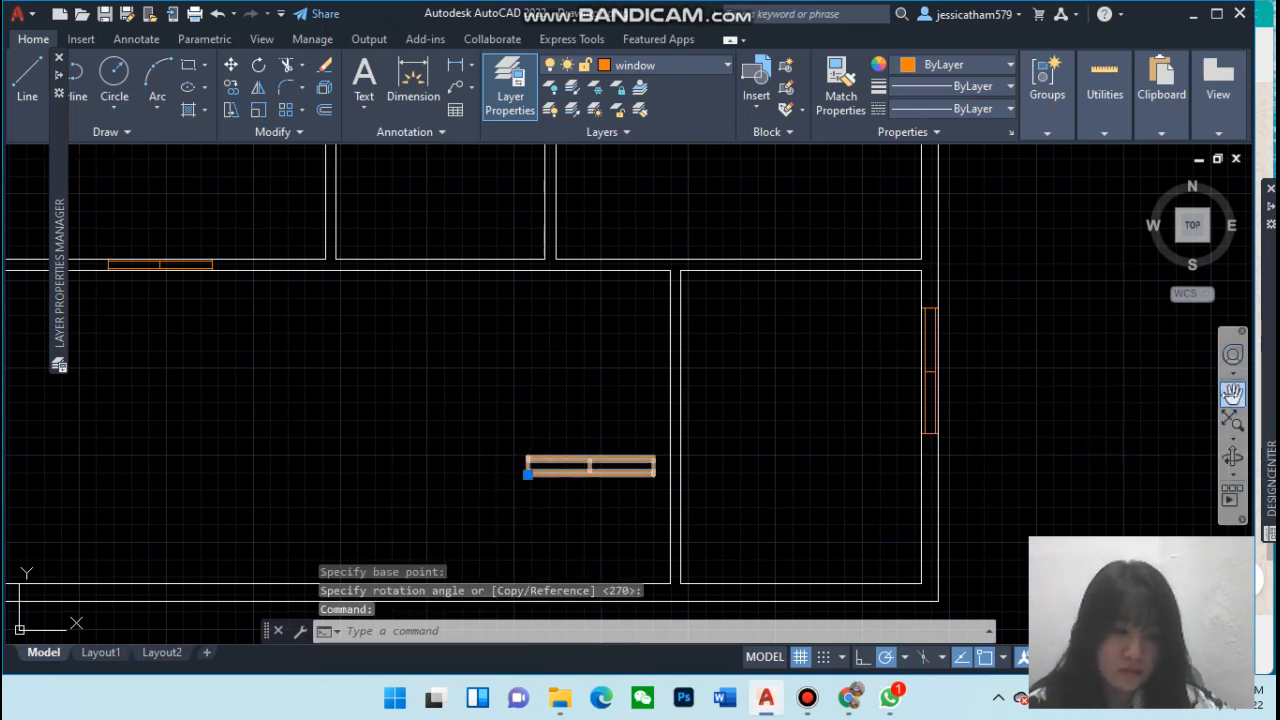
left_click(1232, 393)
left_click_drag(654, 481, 766, 389)
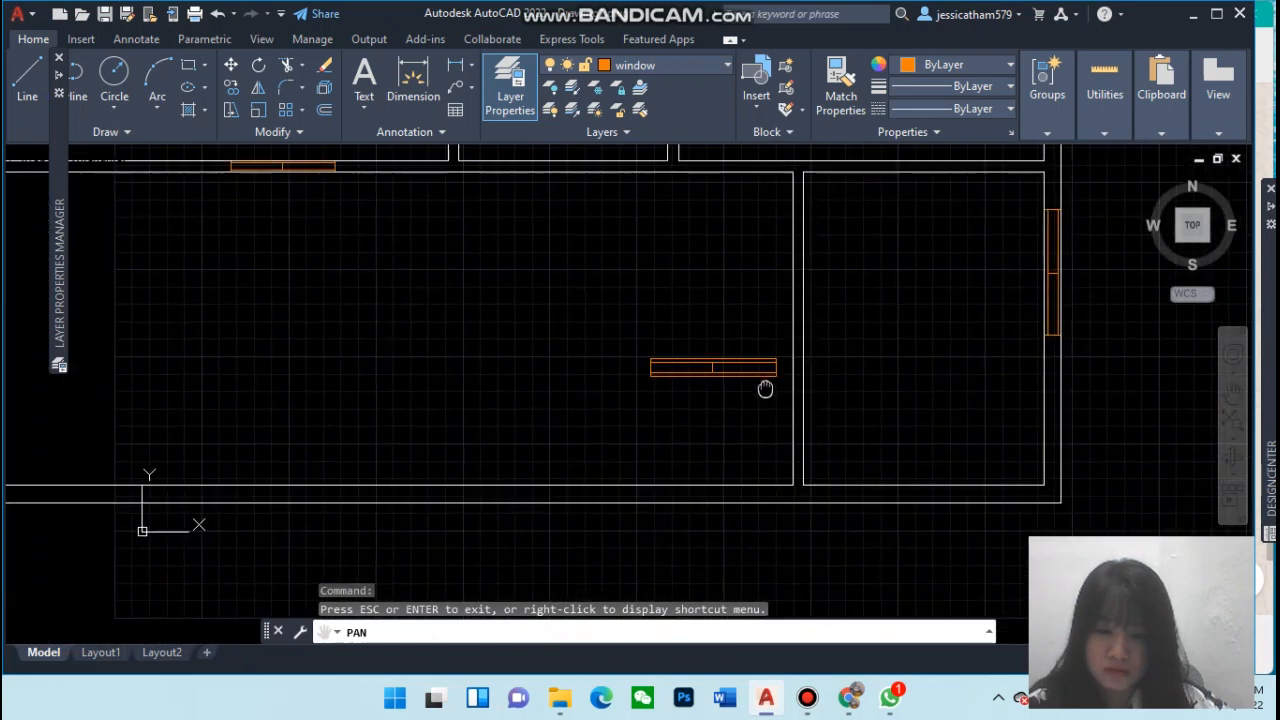
Move the window copy in the lower-left room onto the bottom exterior wall of that room
mouse_move(600, 443)
left_mouse_down()
mouse_move(763, 443)
mouse_move(724, 452)
left_mouse_up()
key("Escape")
left_click(831, 381)
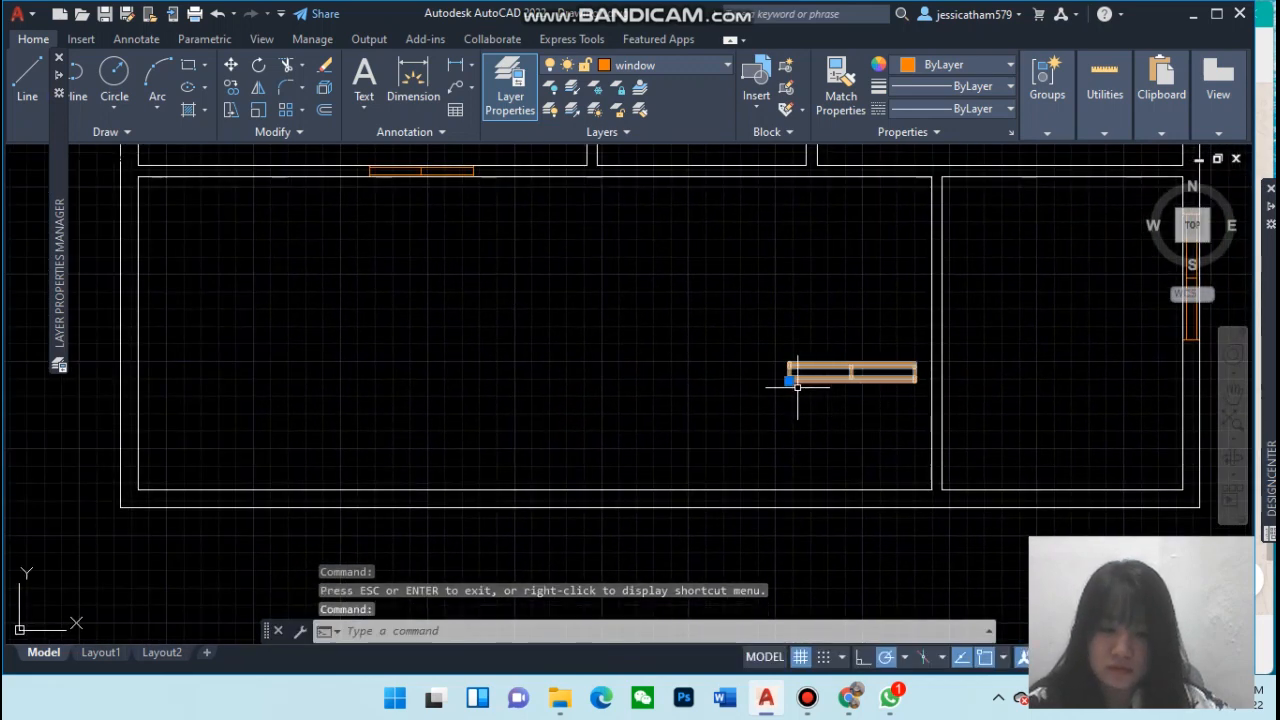
left_click(789, 380)
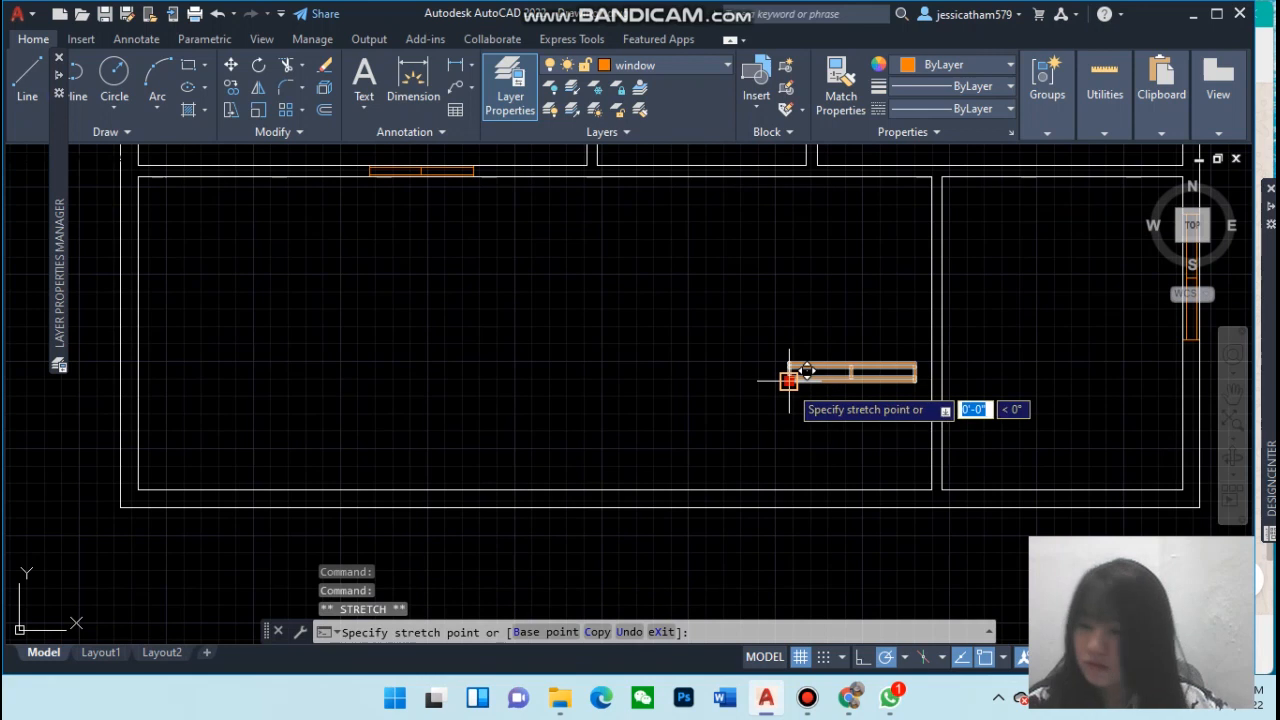
left_click(681, 490)
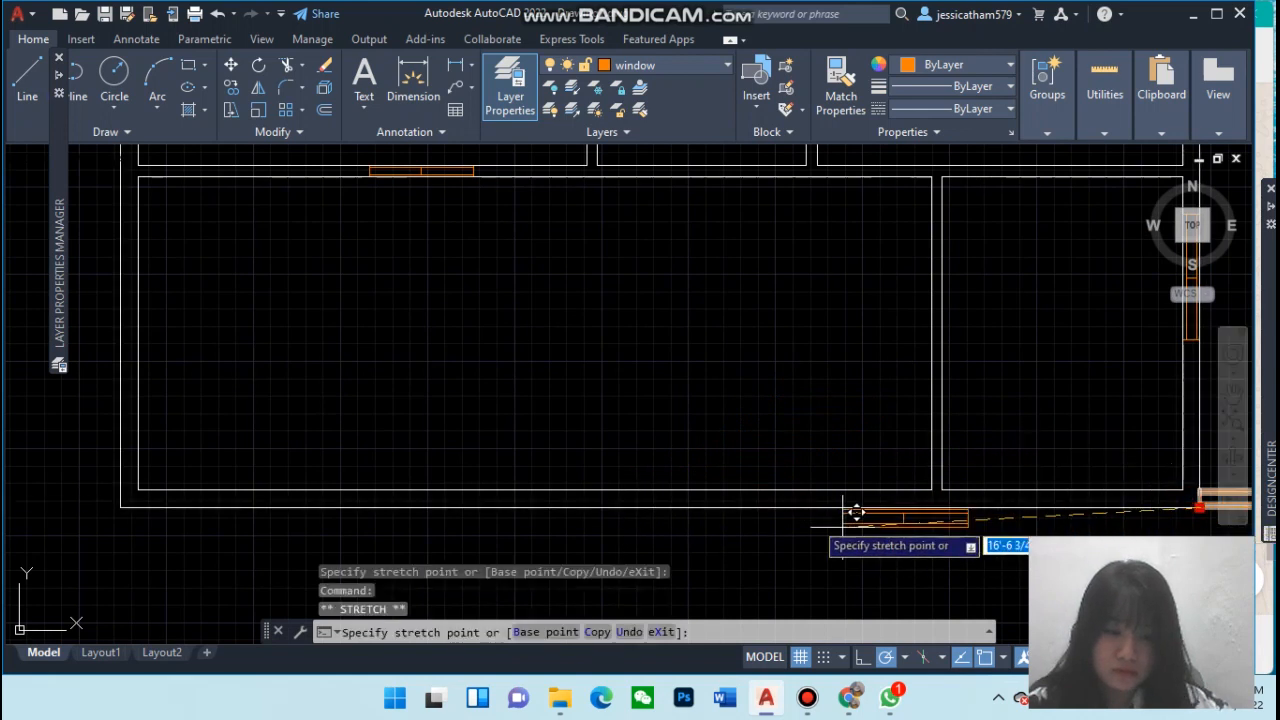
left_click(733, 507)
key("Escape")
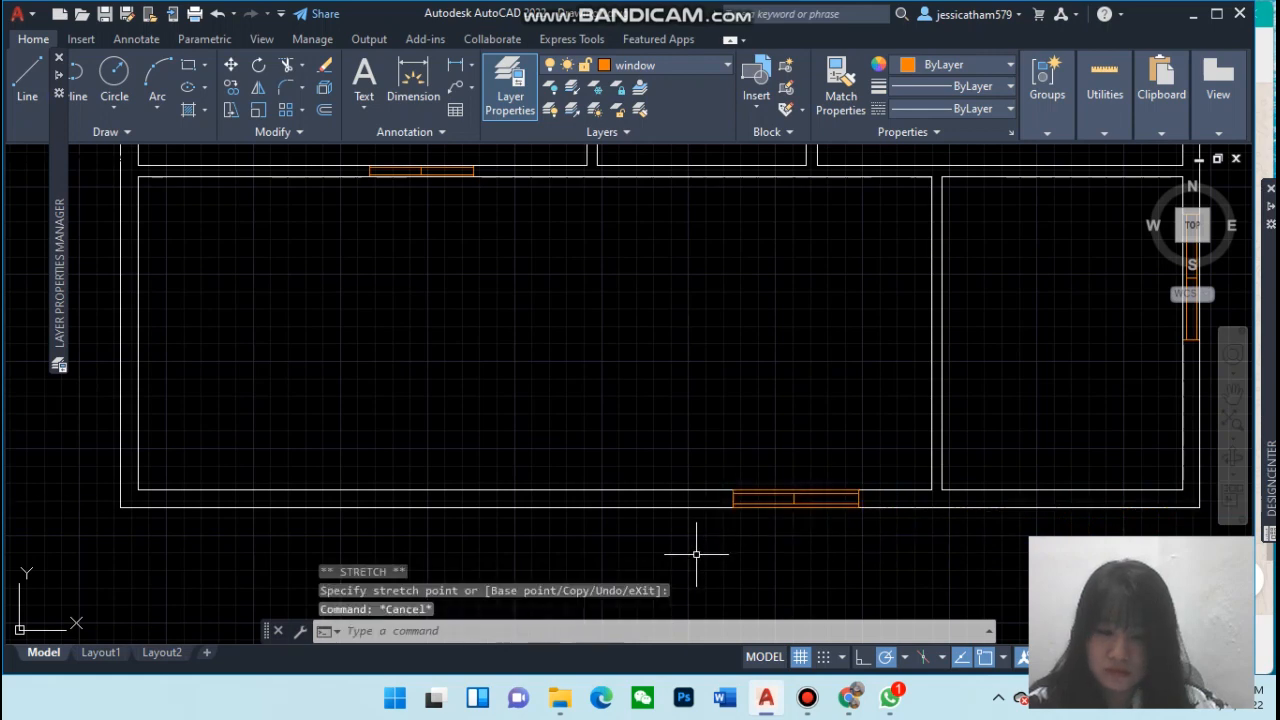
Copy the lower-right room's window onto the left exterior wall of the upper-left room, using its lower end as base point
scroll(1074, 423, "down", 5)
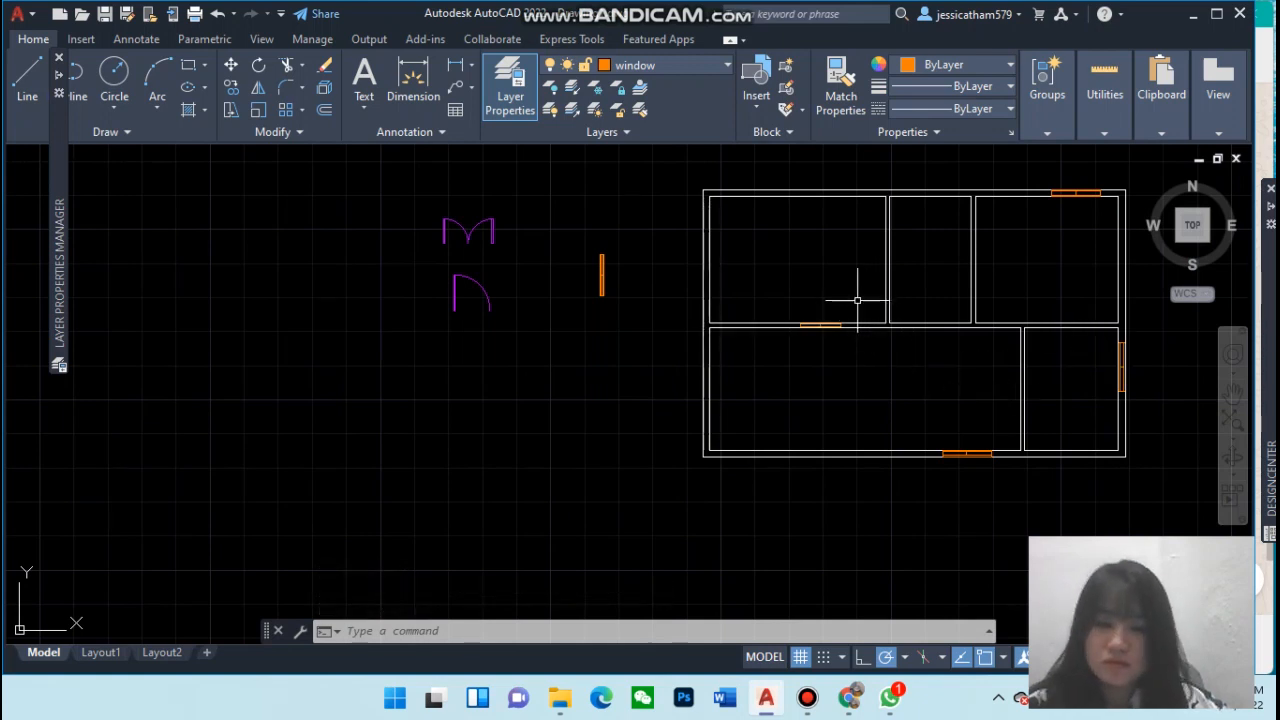
scroll(1182, 418, "up", 2)
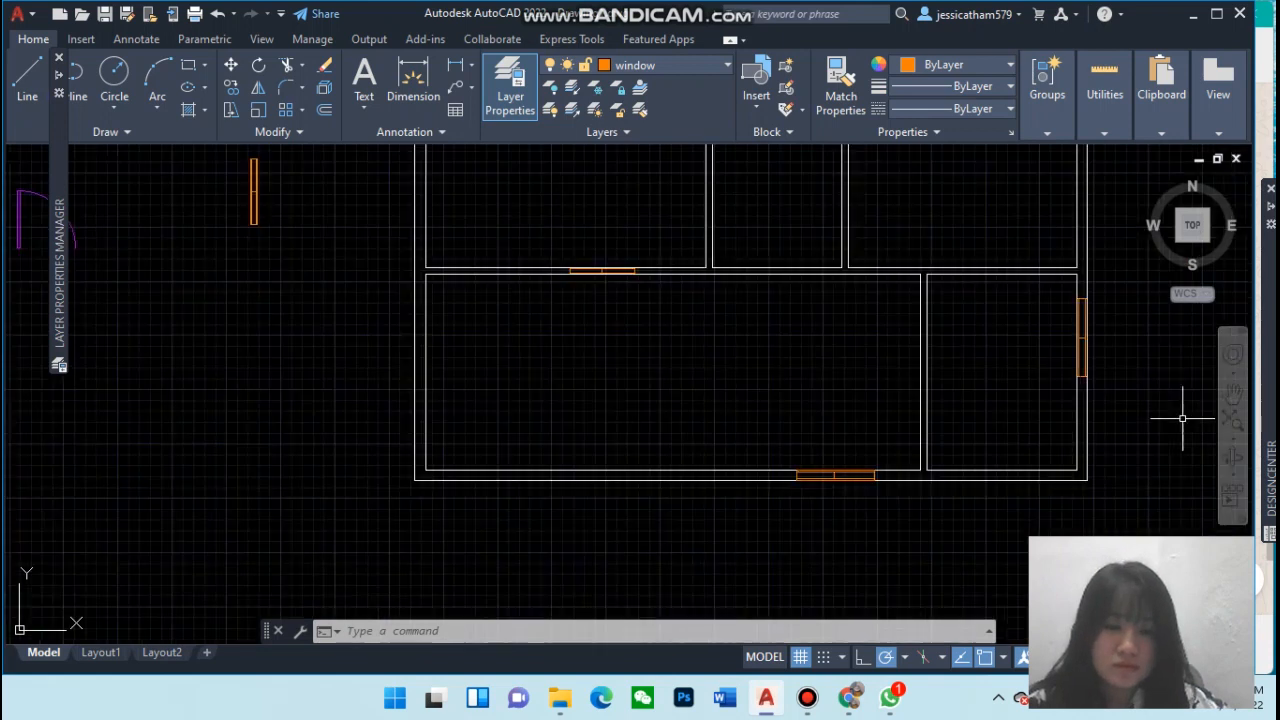
left_click(1086, 376)
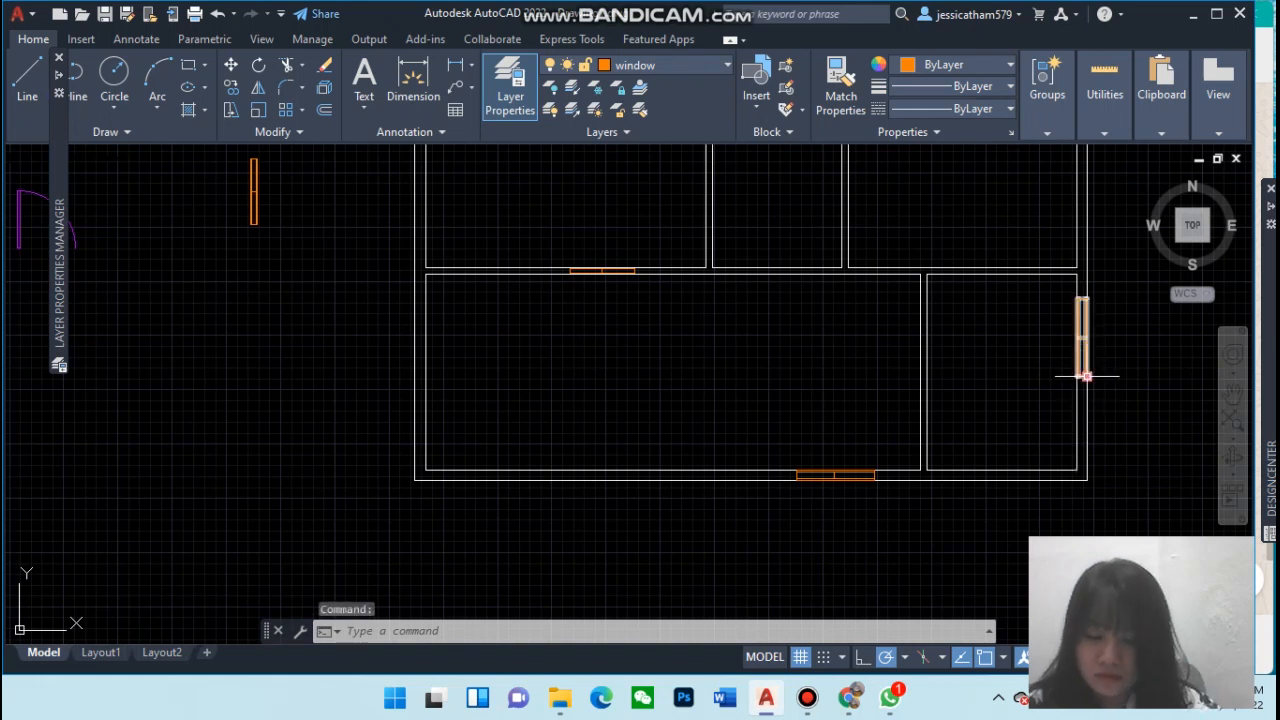
type("copy")
key("Return")
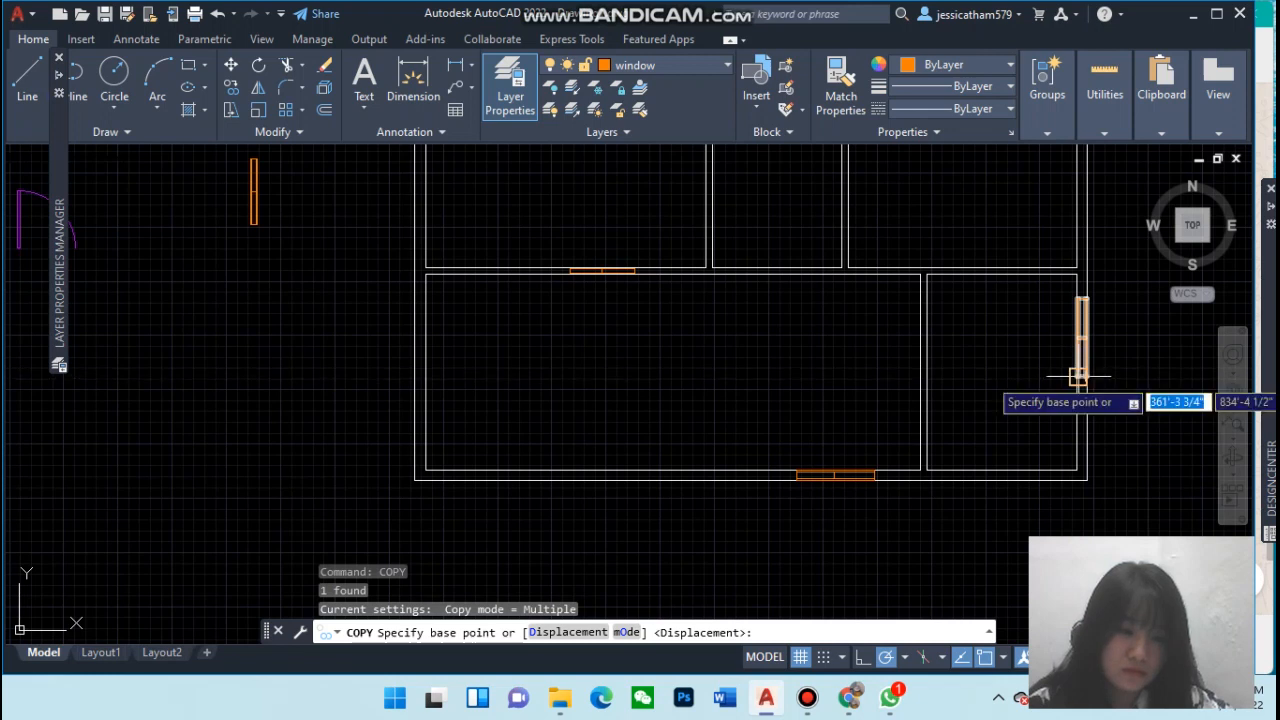
left_click(1082, 376)
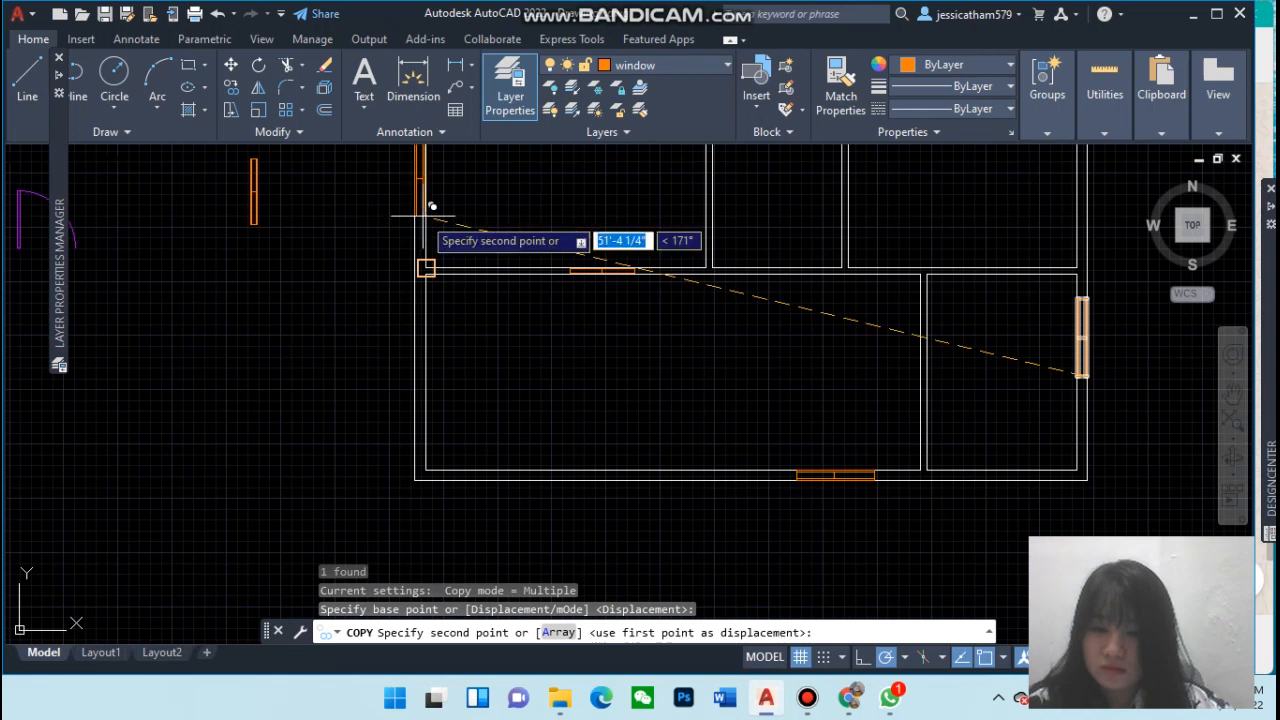
left_click(425, 215)
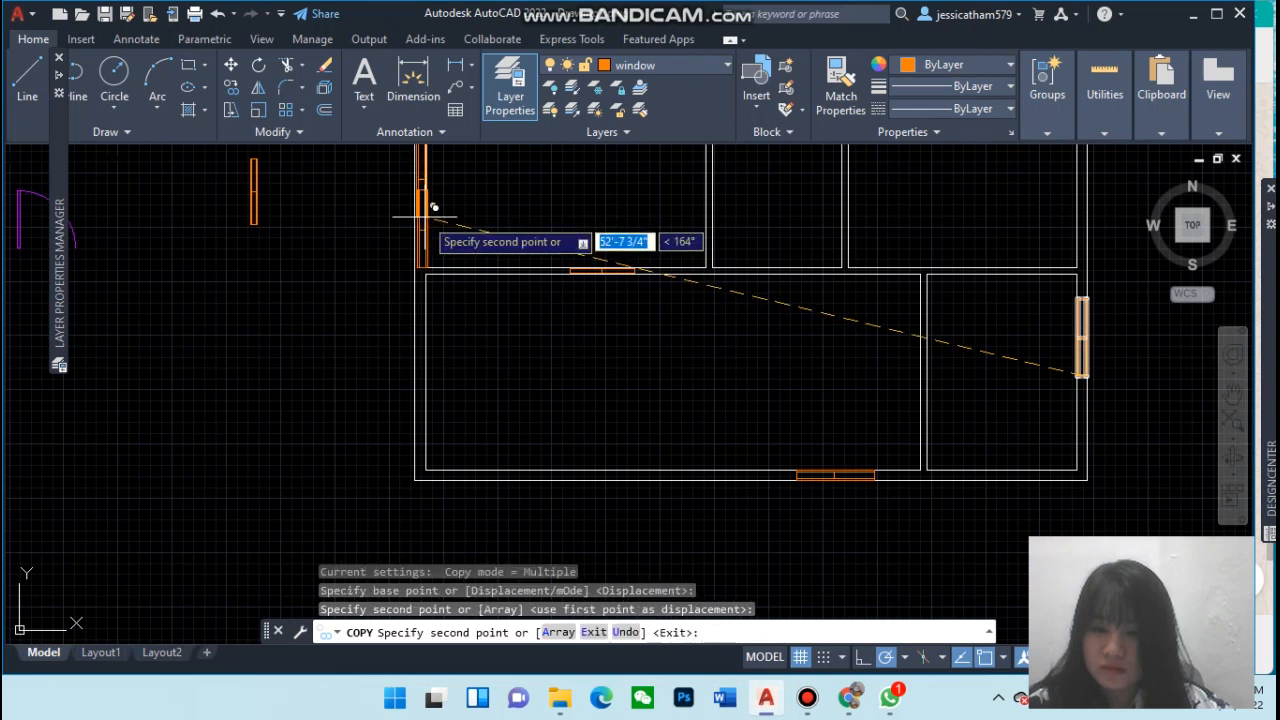
key("Escape")
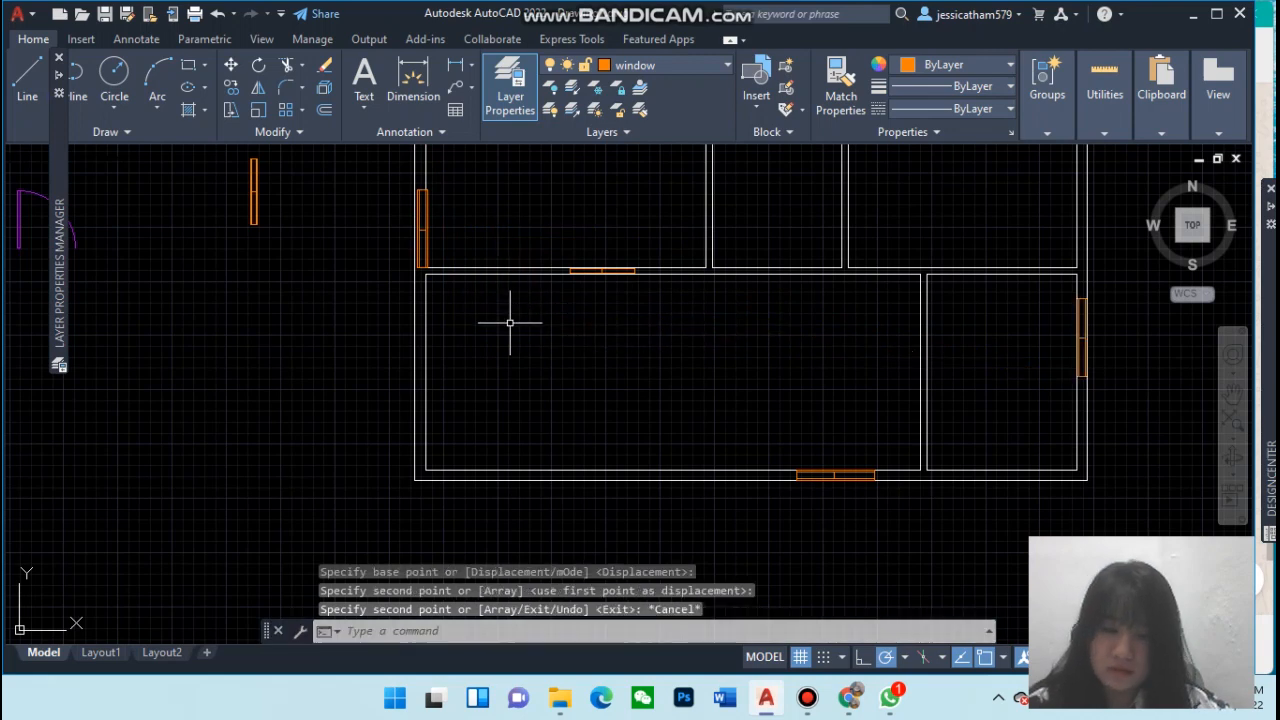
mouse_move(1271, 480)
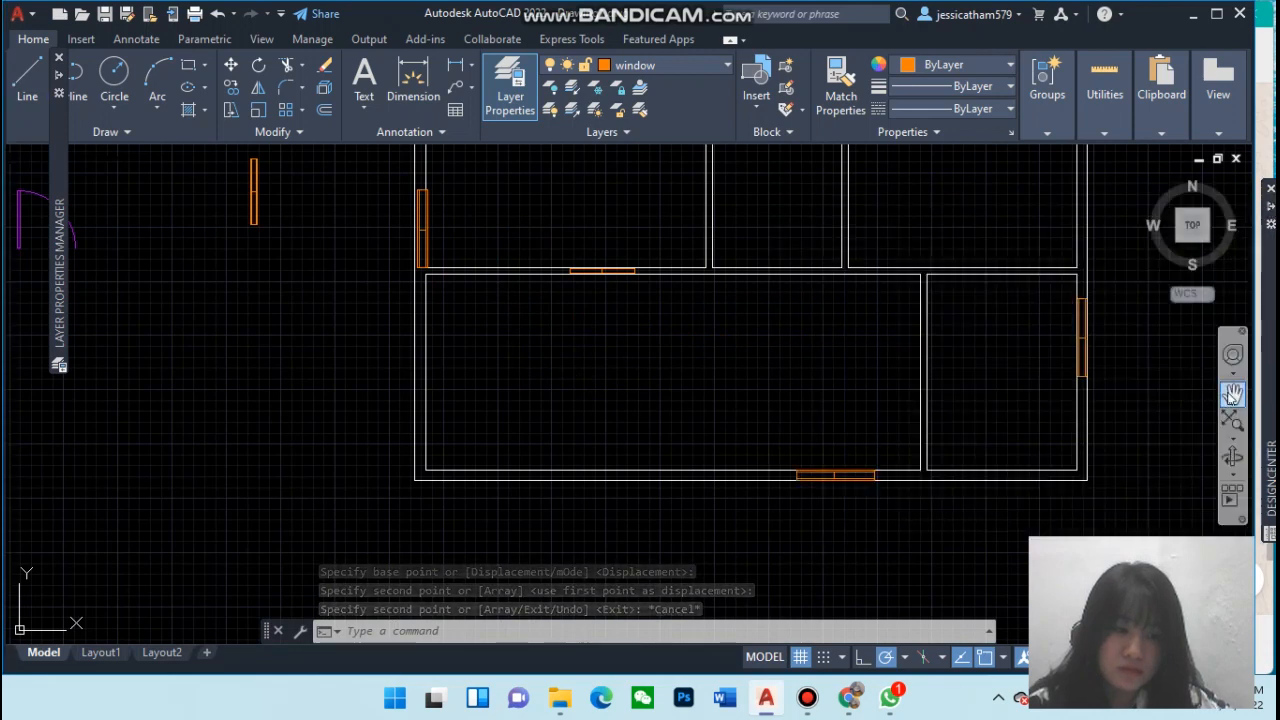
left_click(1233, 393)
left_click_drag(833, 336, 951, 521)
scroll(748, 391, "up", 2)
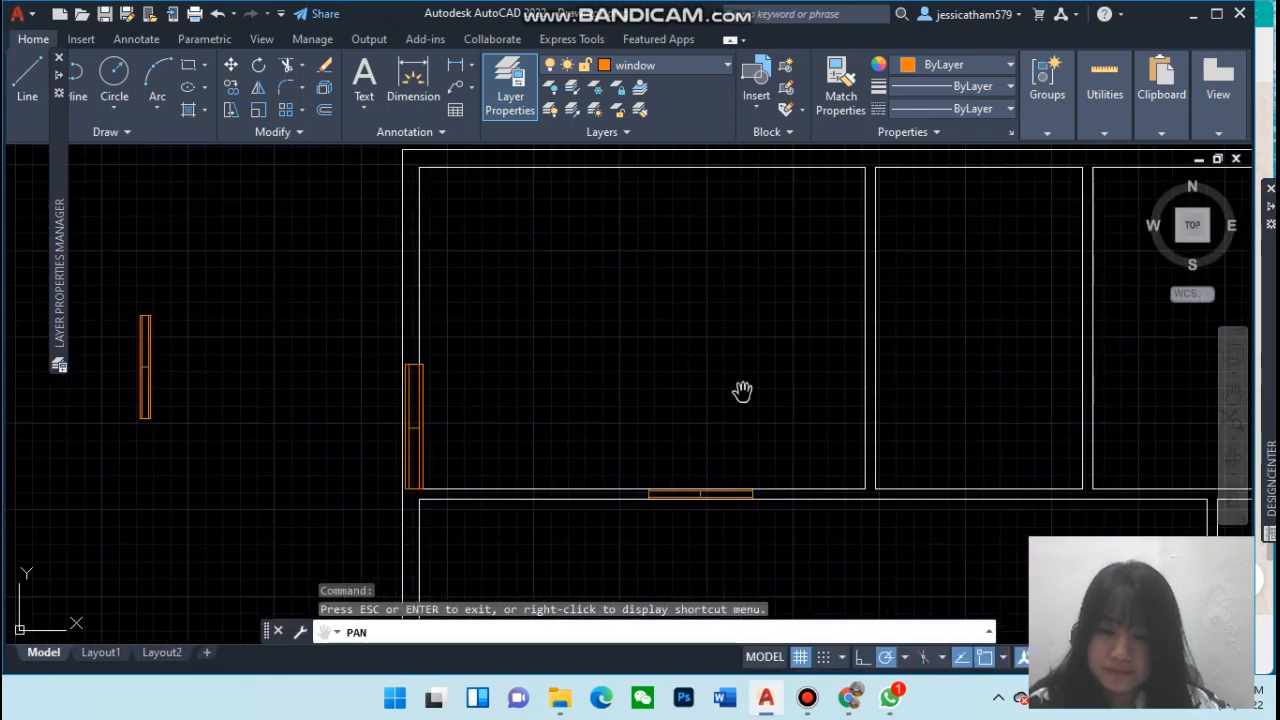
key("Escape")
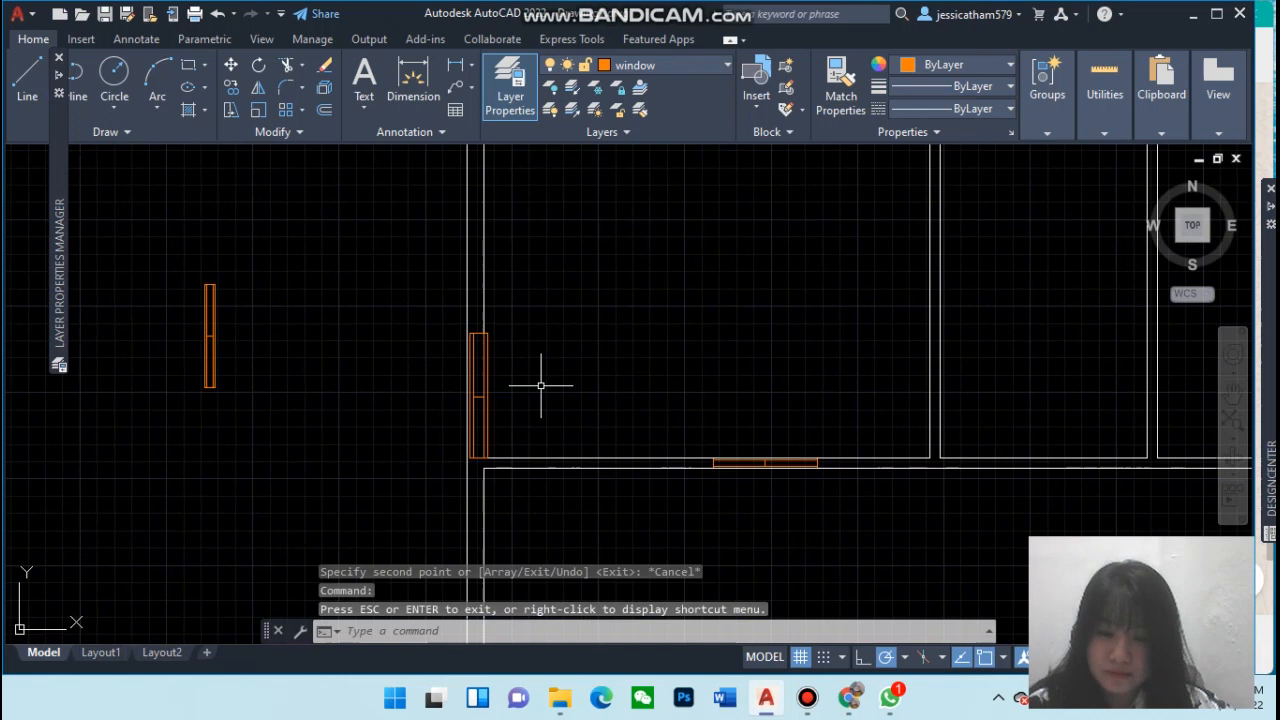
left_click(480, 399)
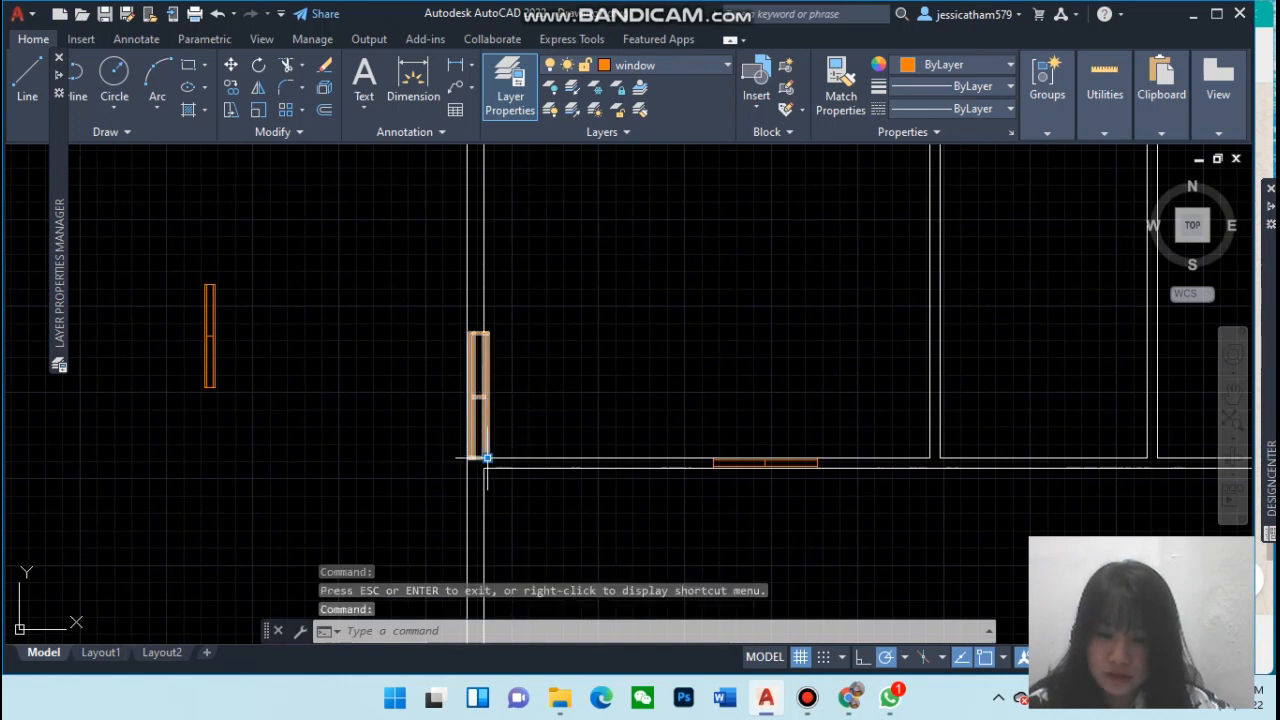
left_click(487, 457)
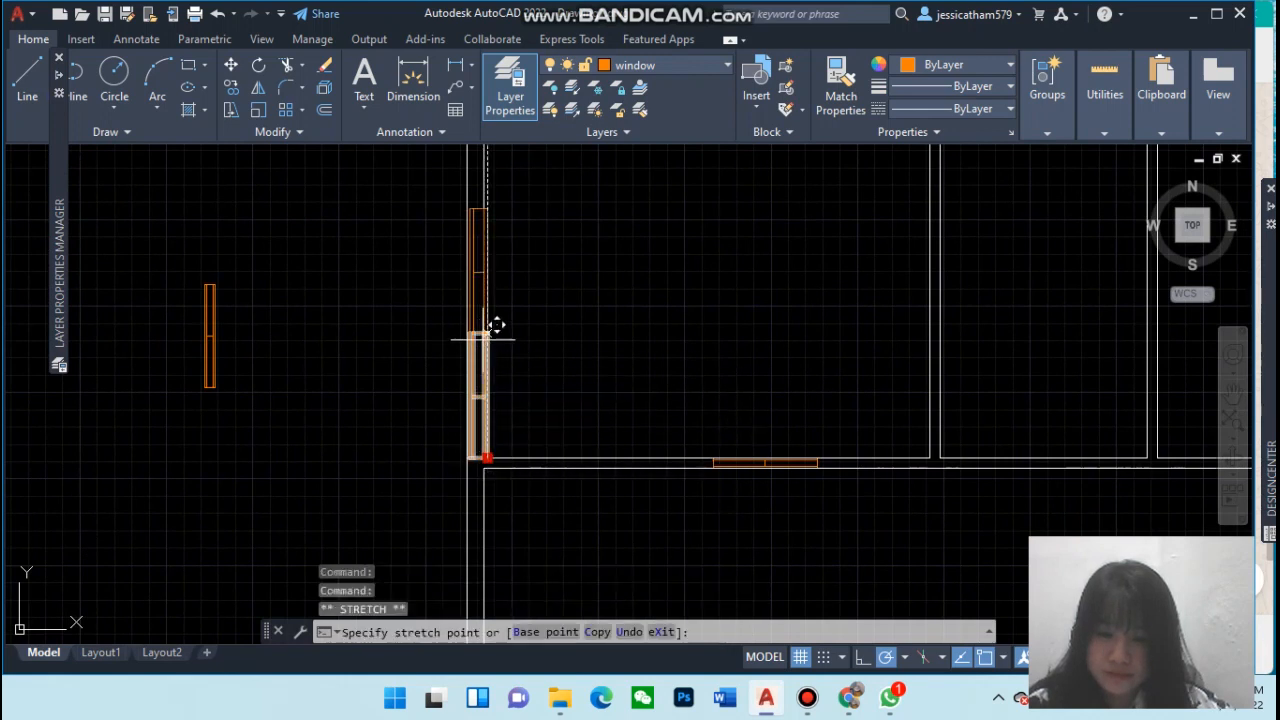
key("Escape")
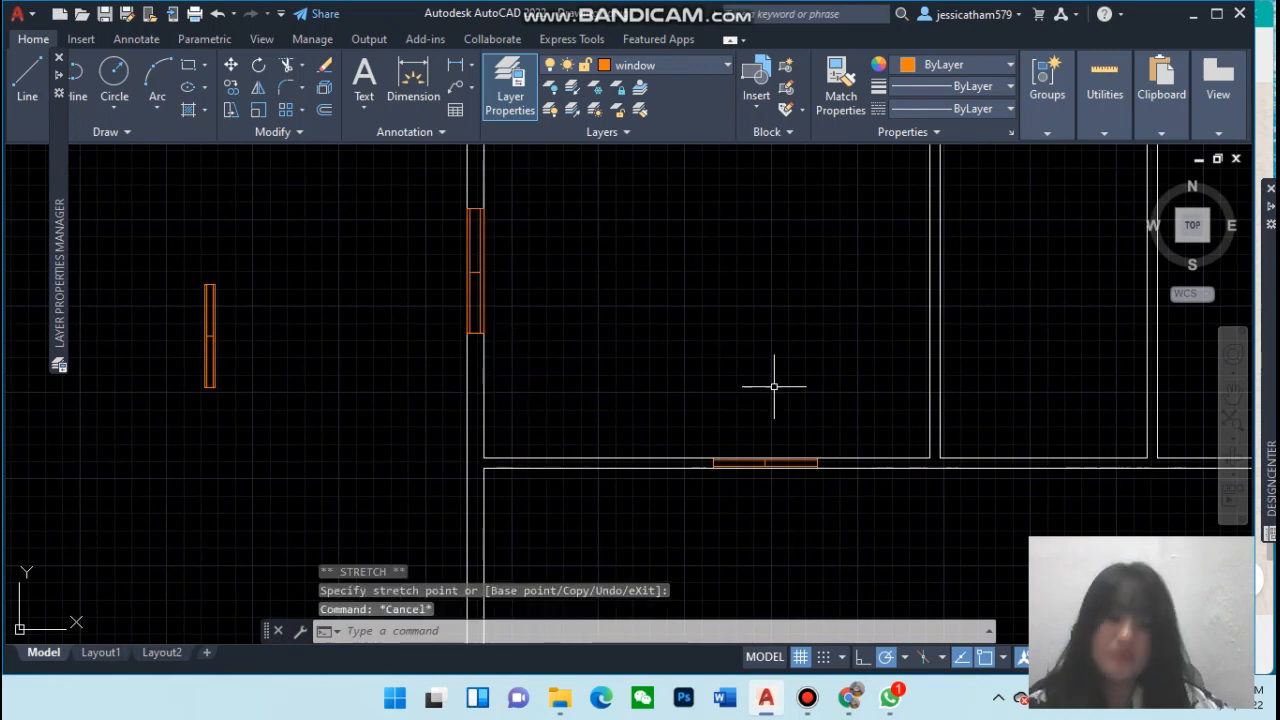
Move the double door onto the bottom exterior wall of the lower-left room, about 7'-4" from its left corner
scroll(894, 408, "down", 5)
scroll(894, 408, "up", 3)
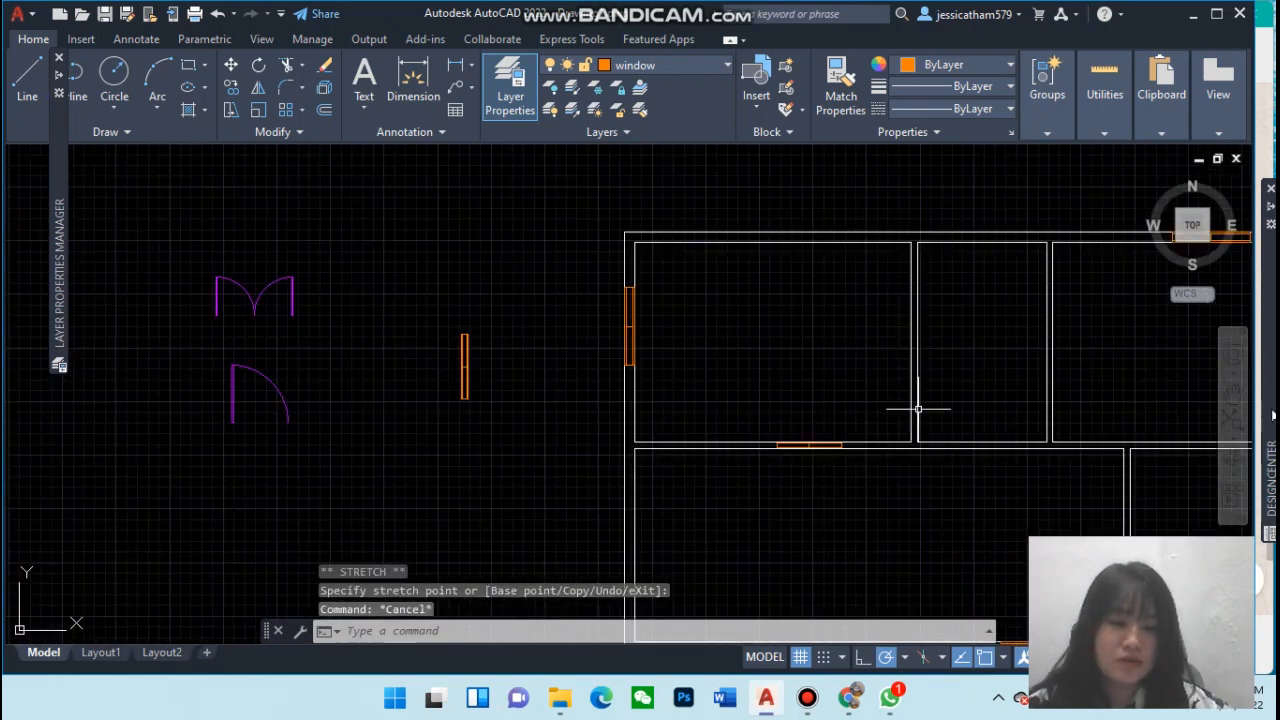
mouse_move(1273, 415)
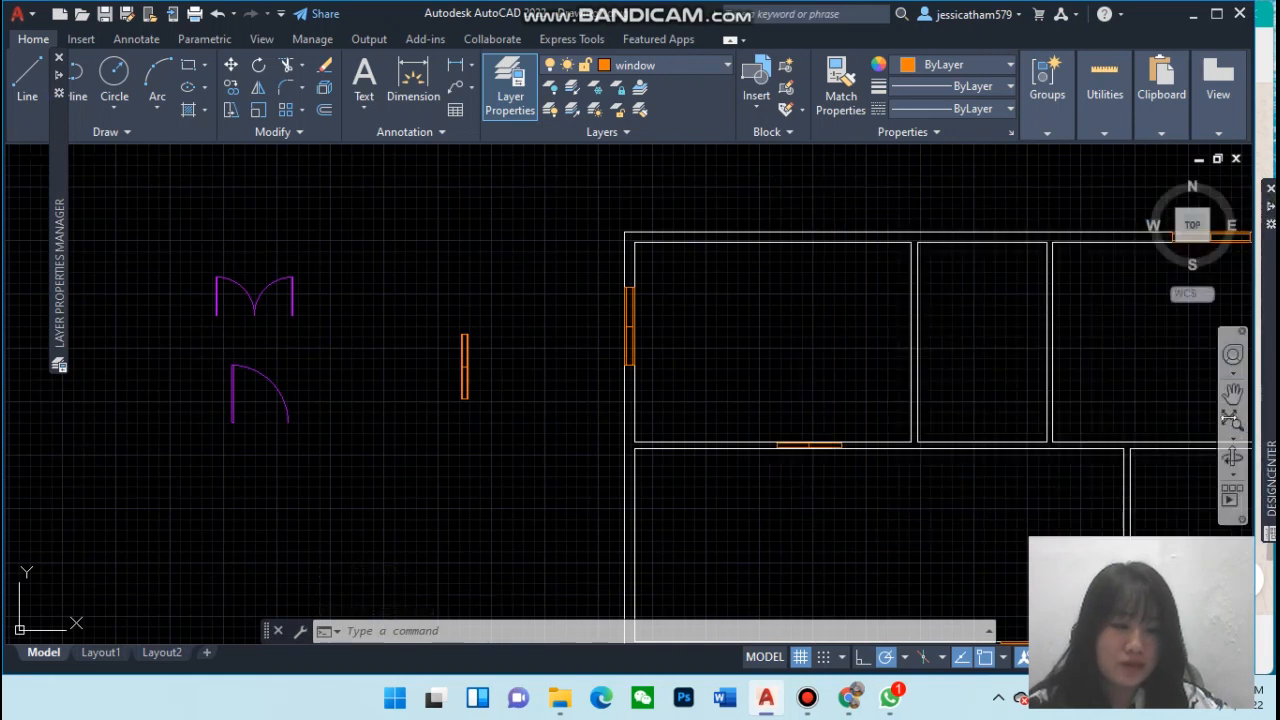
left_click(1232, 393)
mouse_move(1080, 385)
left_mouse_down()
mouse_move(767, 294)
mouse_move(911, 354)
mouse_move(987, 360)
left_mouse_up()
left_click_drag(692, 395, 731, 386)
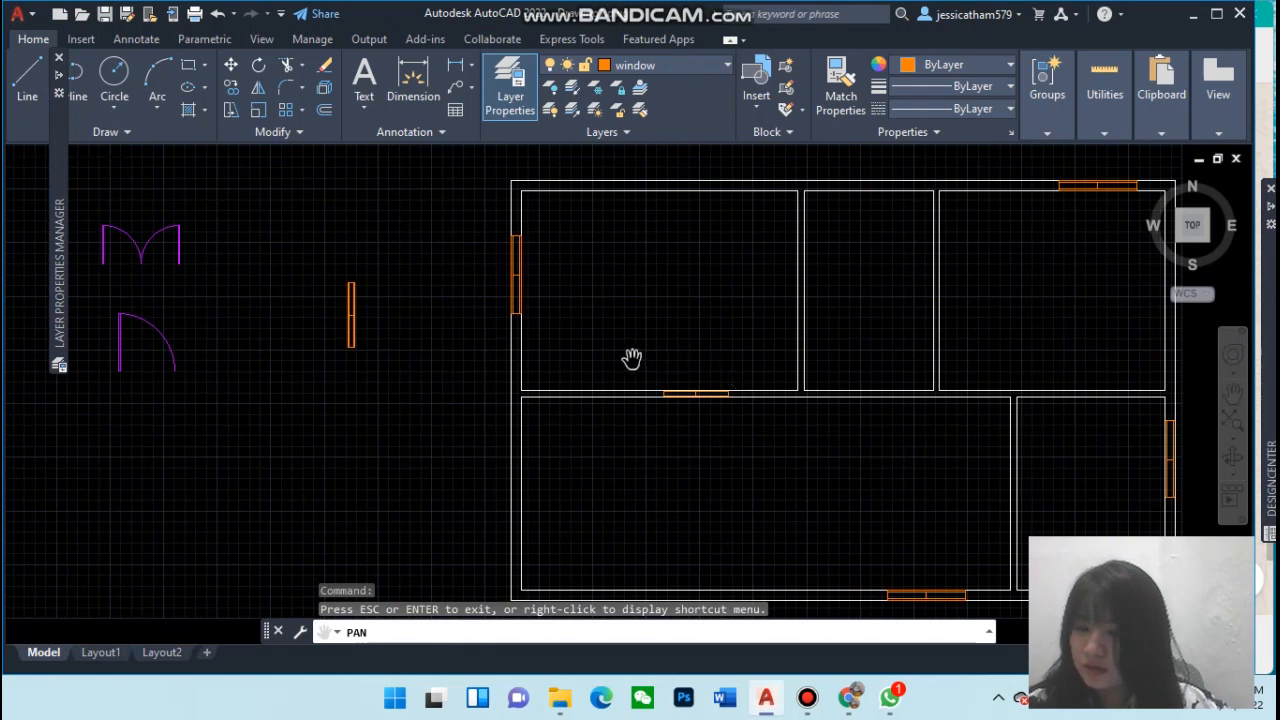
key("Escape")
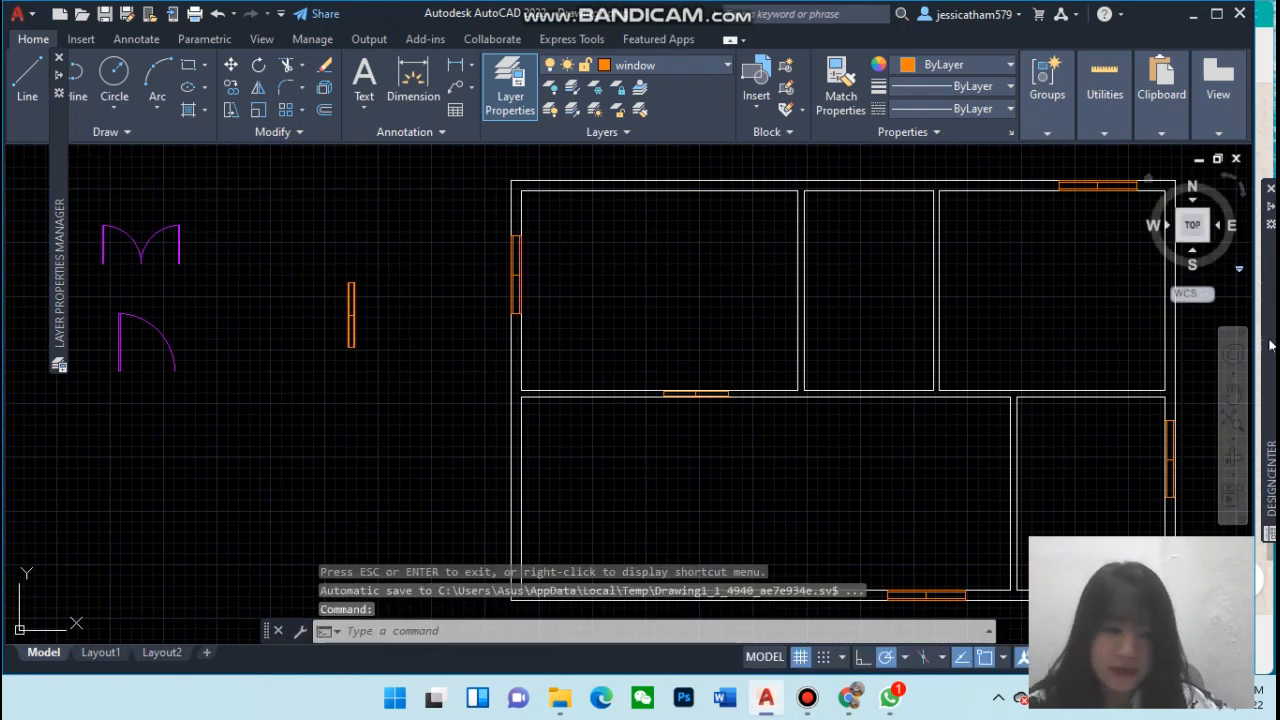
left_click(1233, 392)
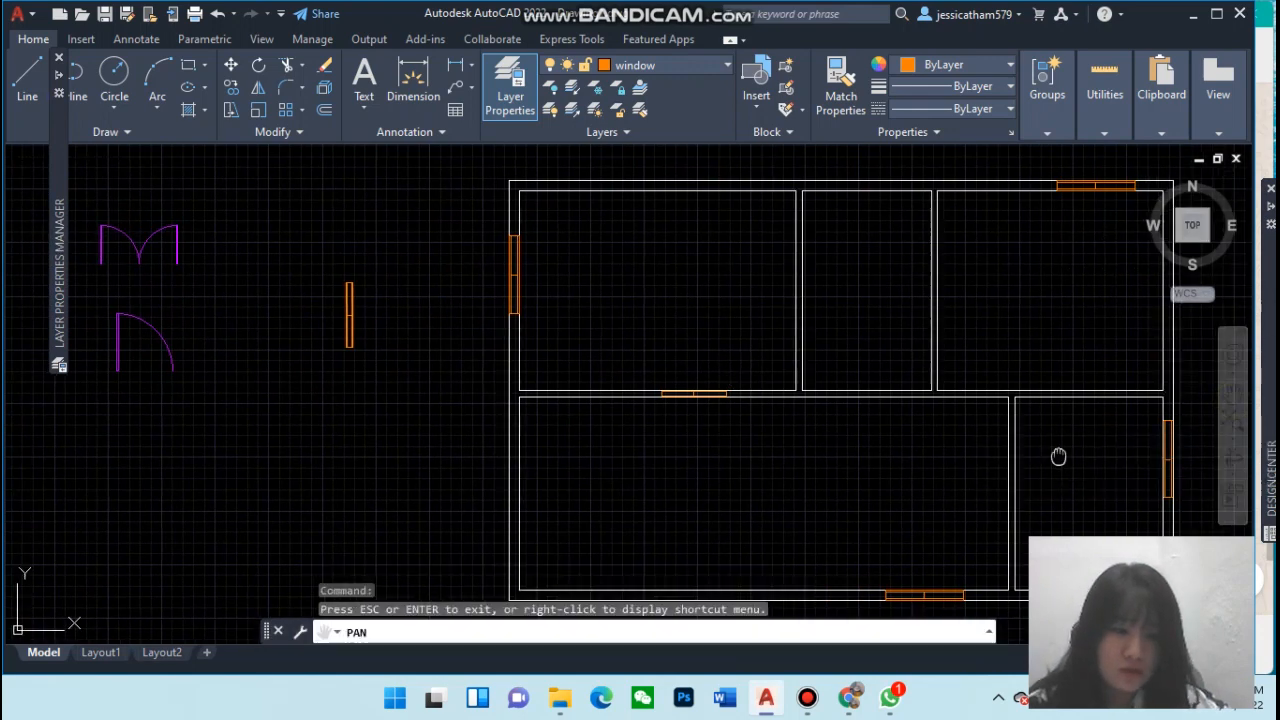
left_click_drag(1057, 457, 1017, 409)
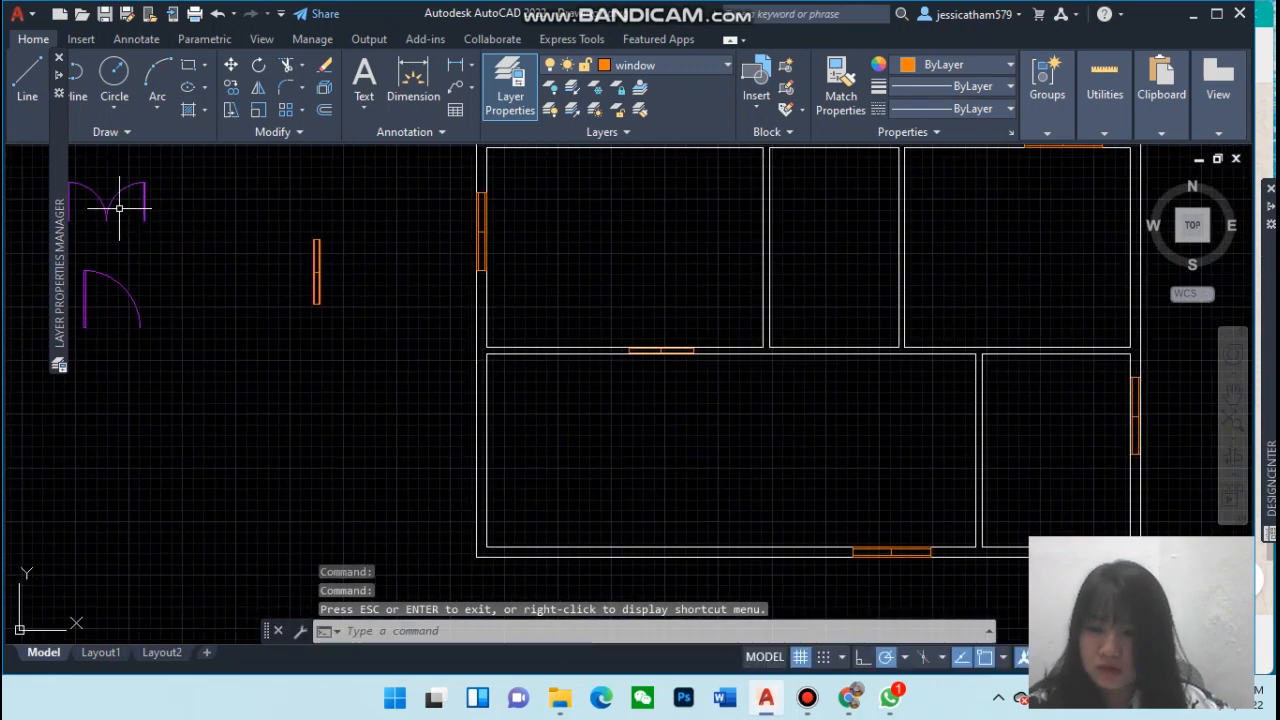
key("Escape")
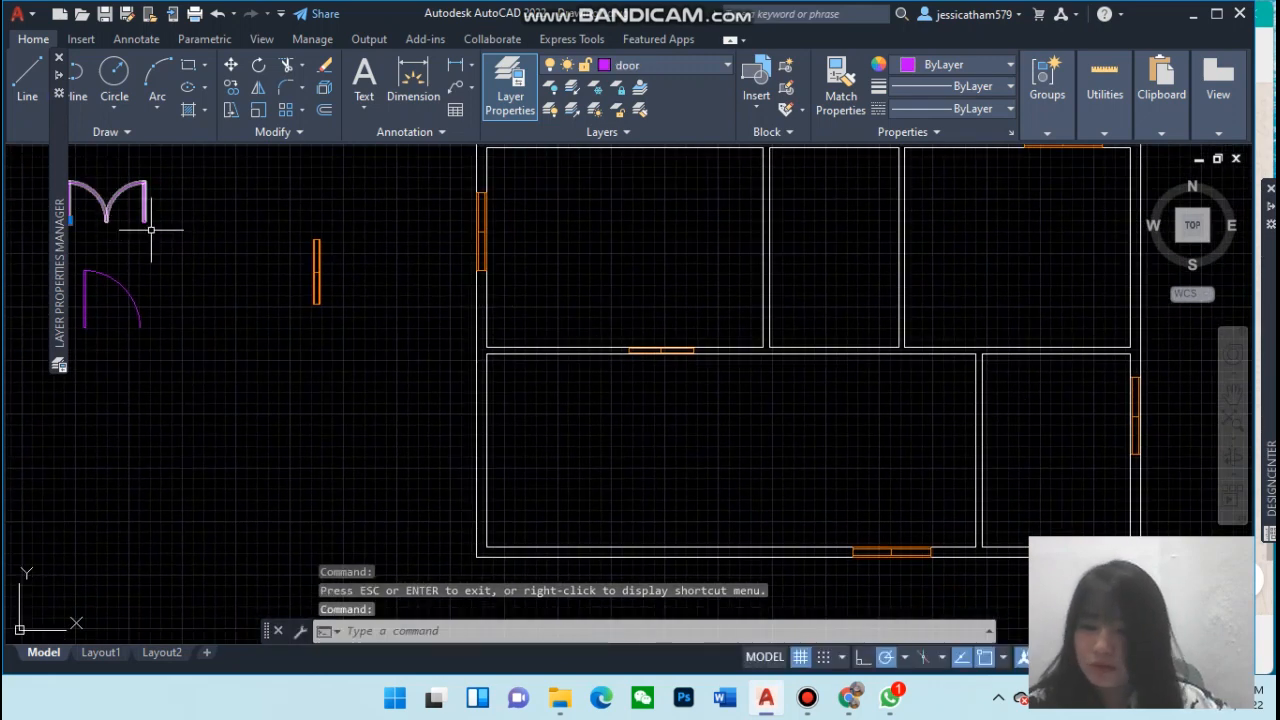
mouse_move(65, 225)
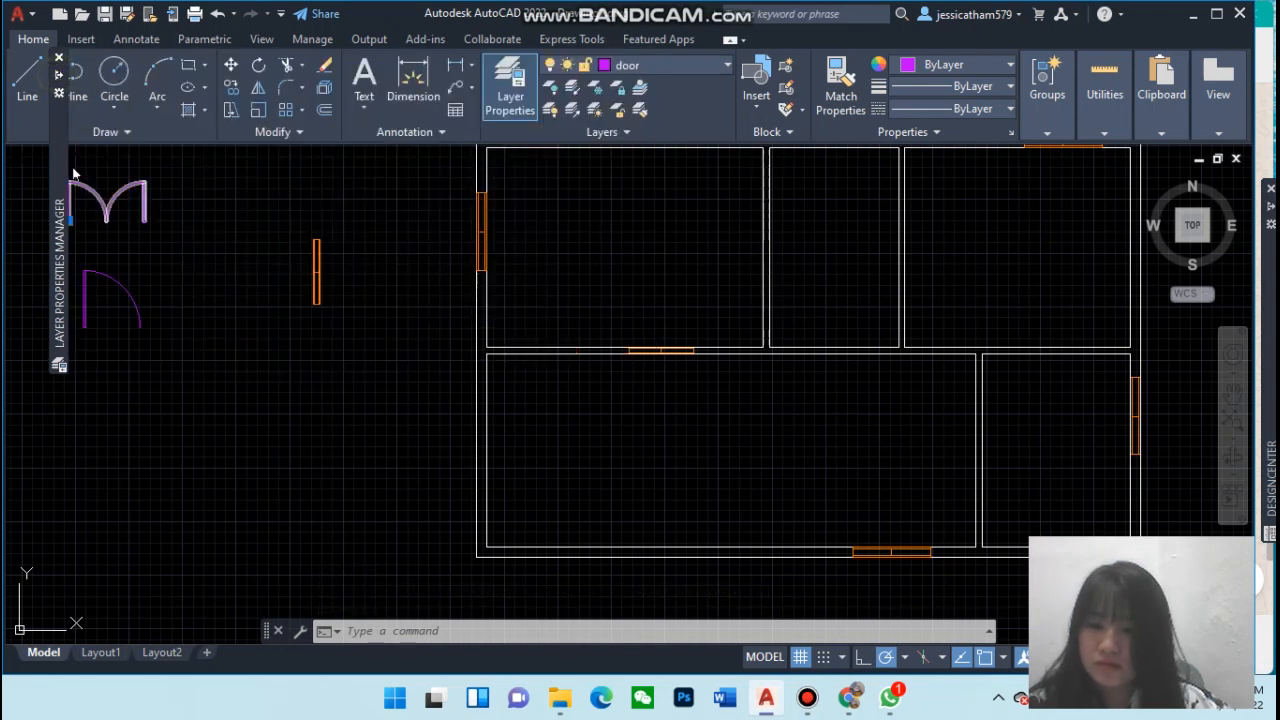
left_click(70, 220)
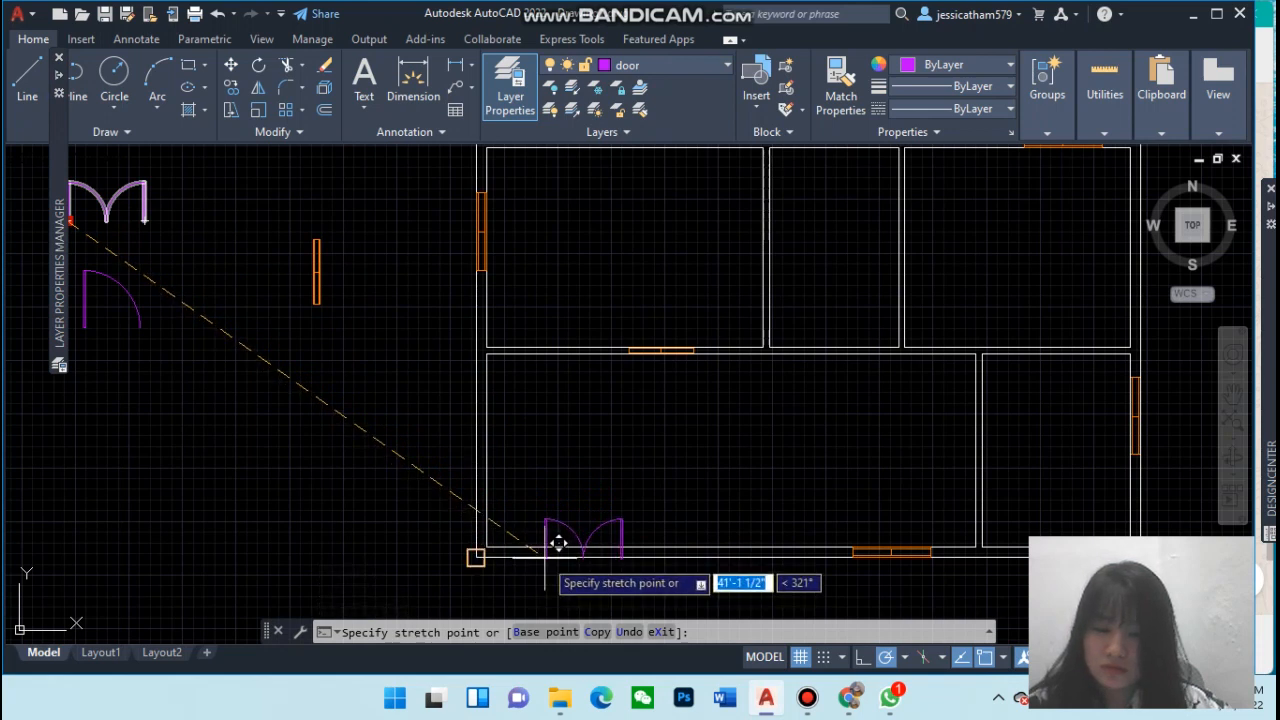
left_click(548, 556)
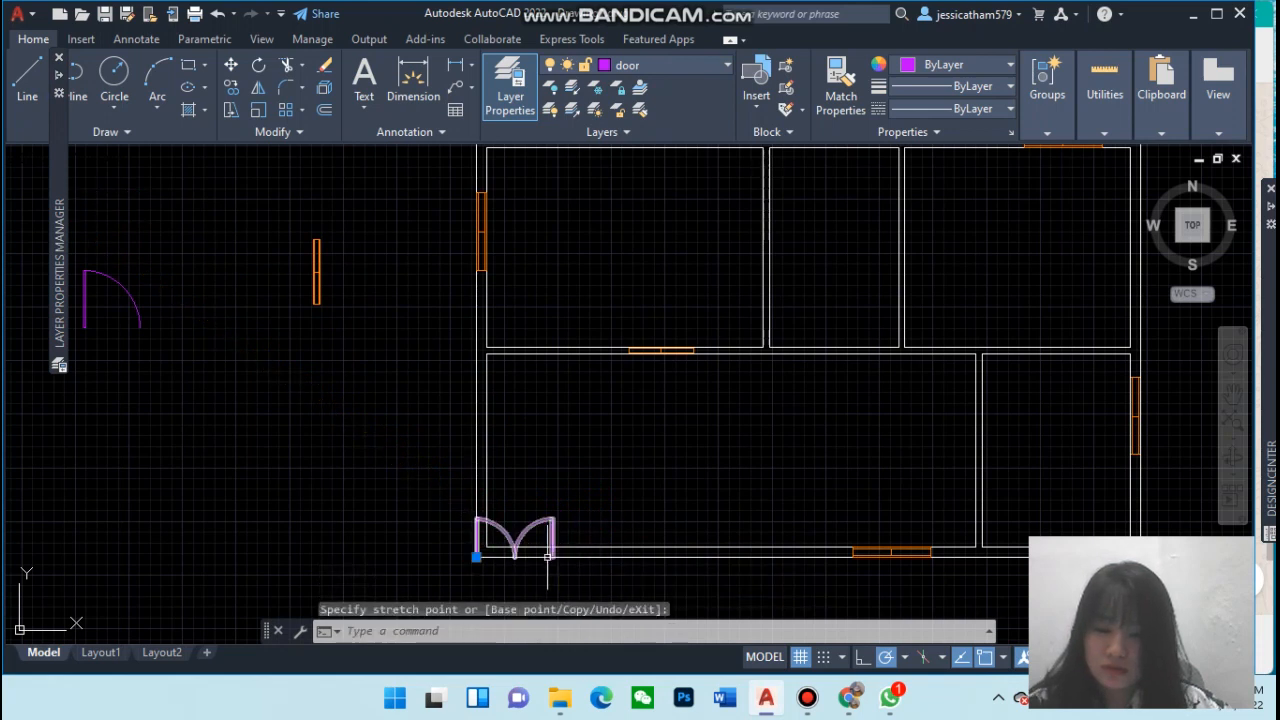
left_click(475, 557)
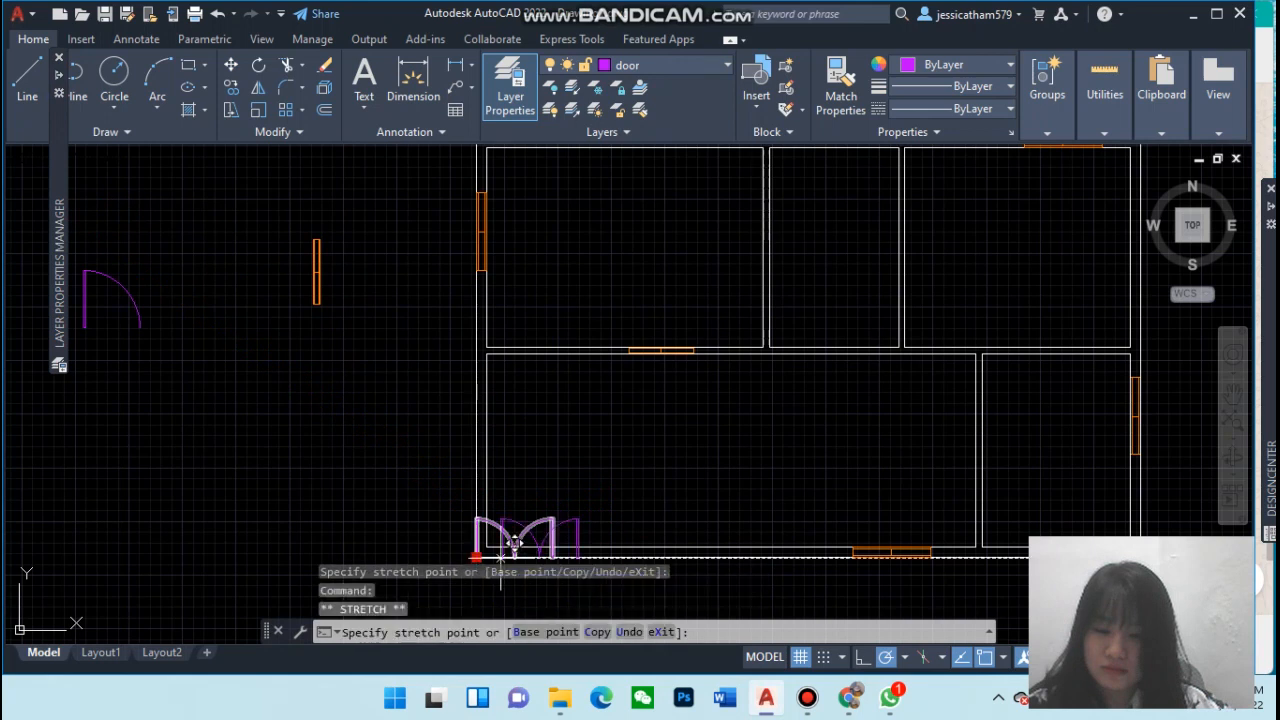
left_click(570, 557)
key("Escape")
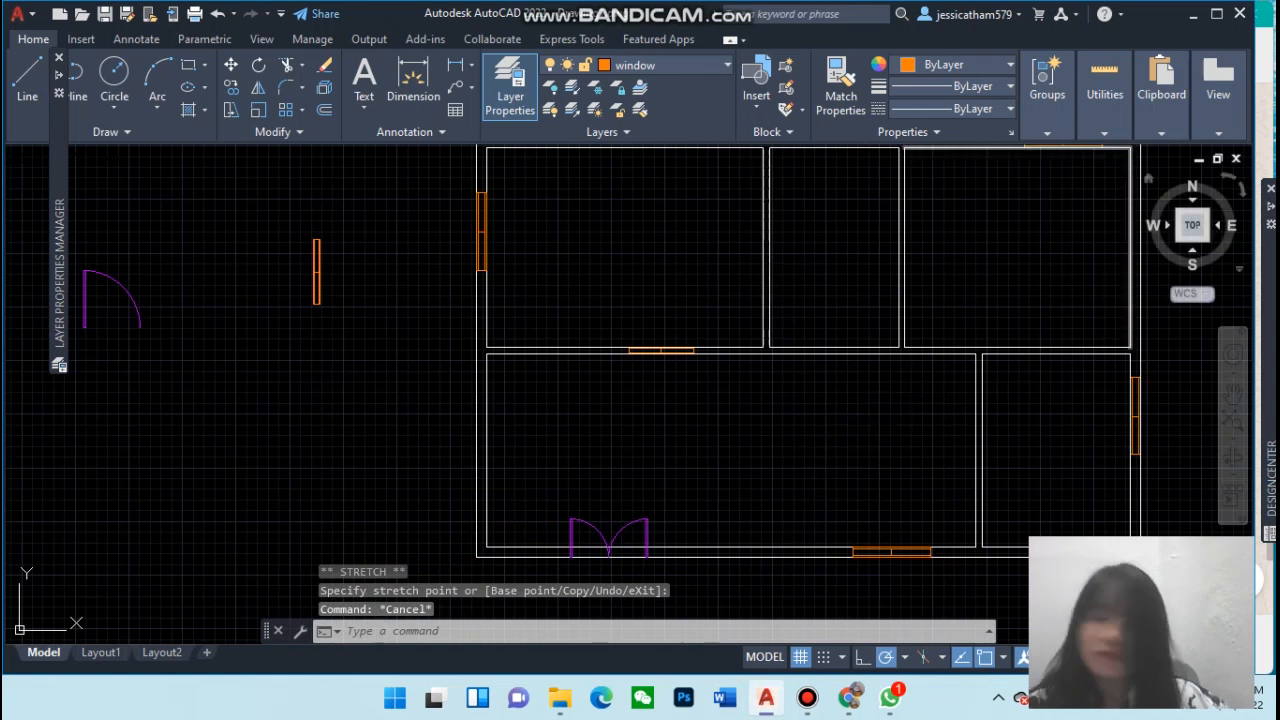
Move the single door onto the wall between the upper-left and lower-left rooms, just right of the exterior wall
mouse_move(53, 136)
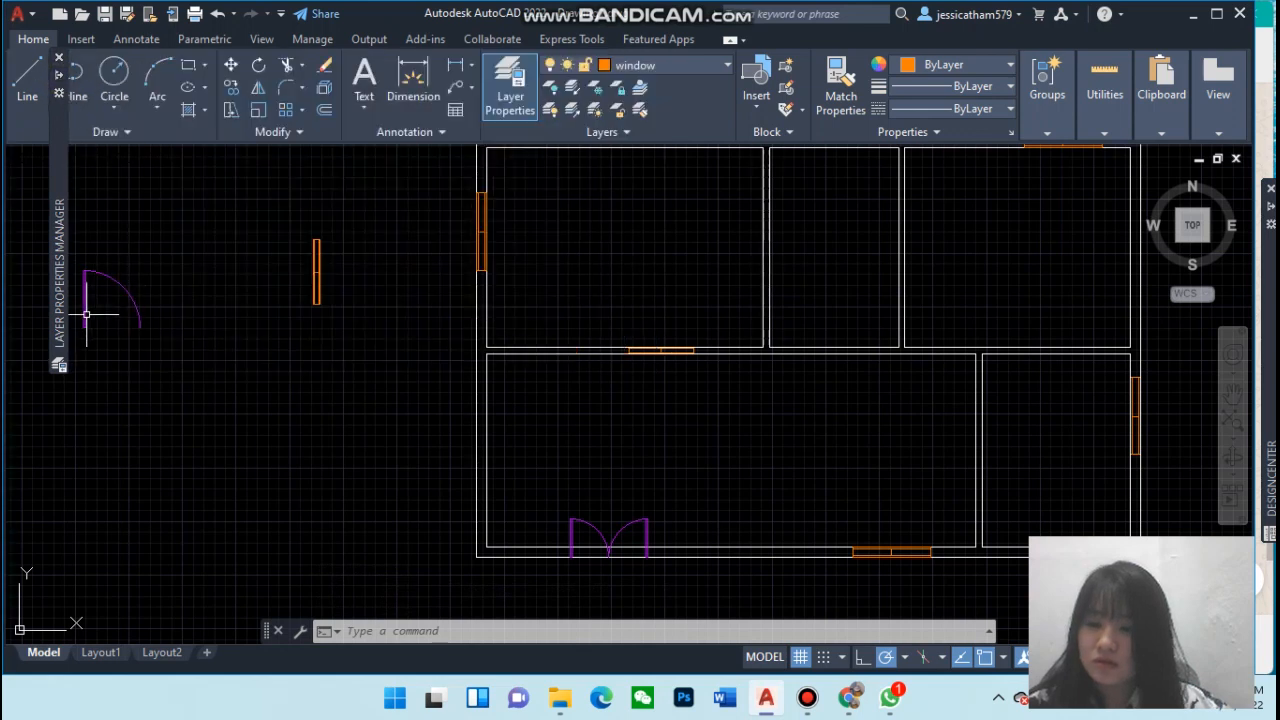
left_click(146, 316)
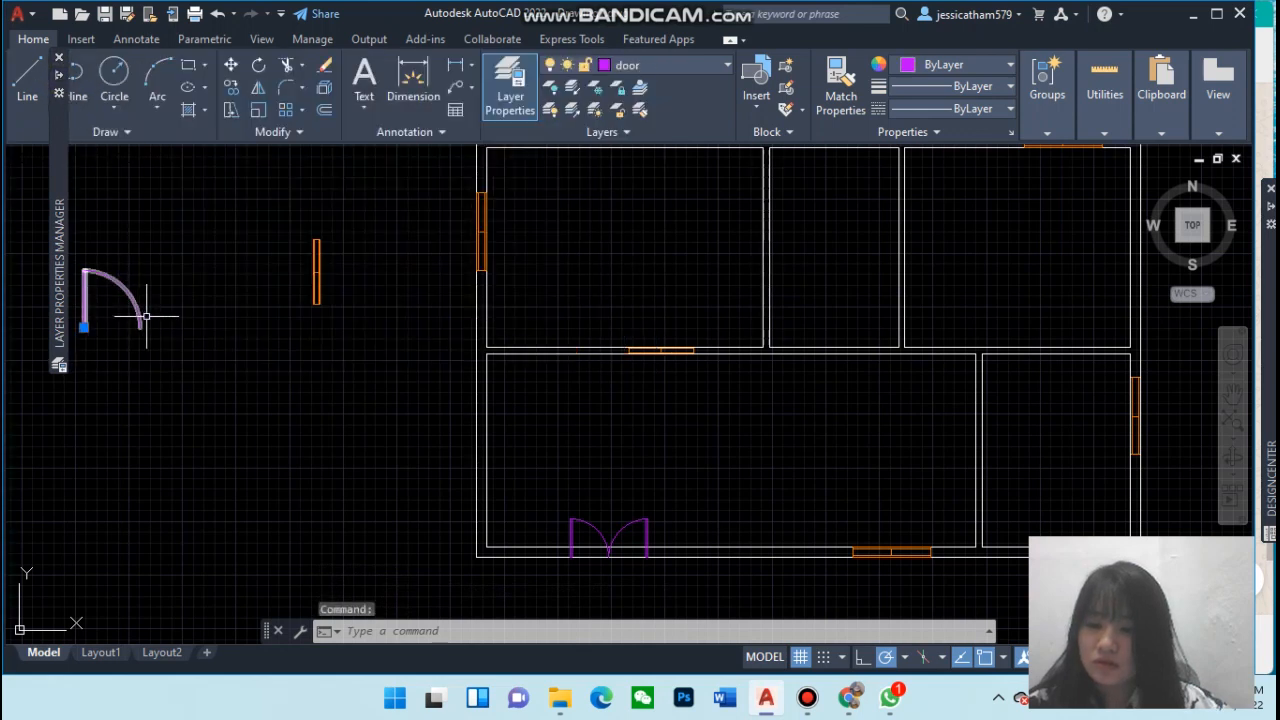
left_click(84, 327)
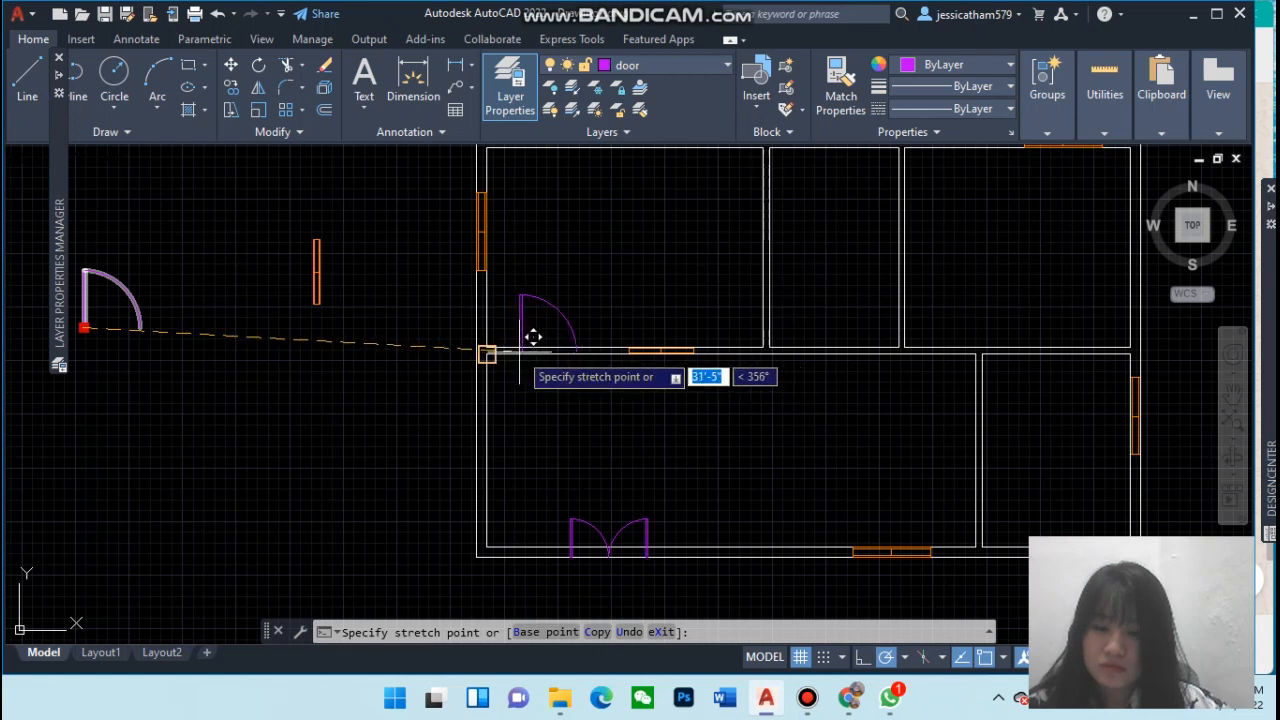
left_click(486, 352)
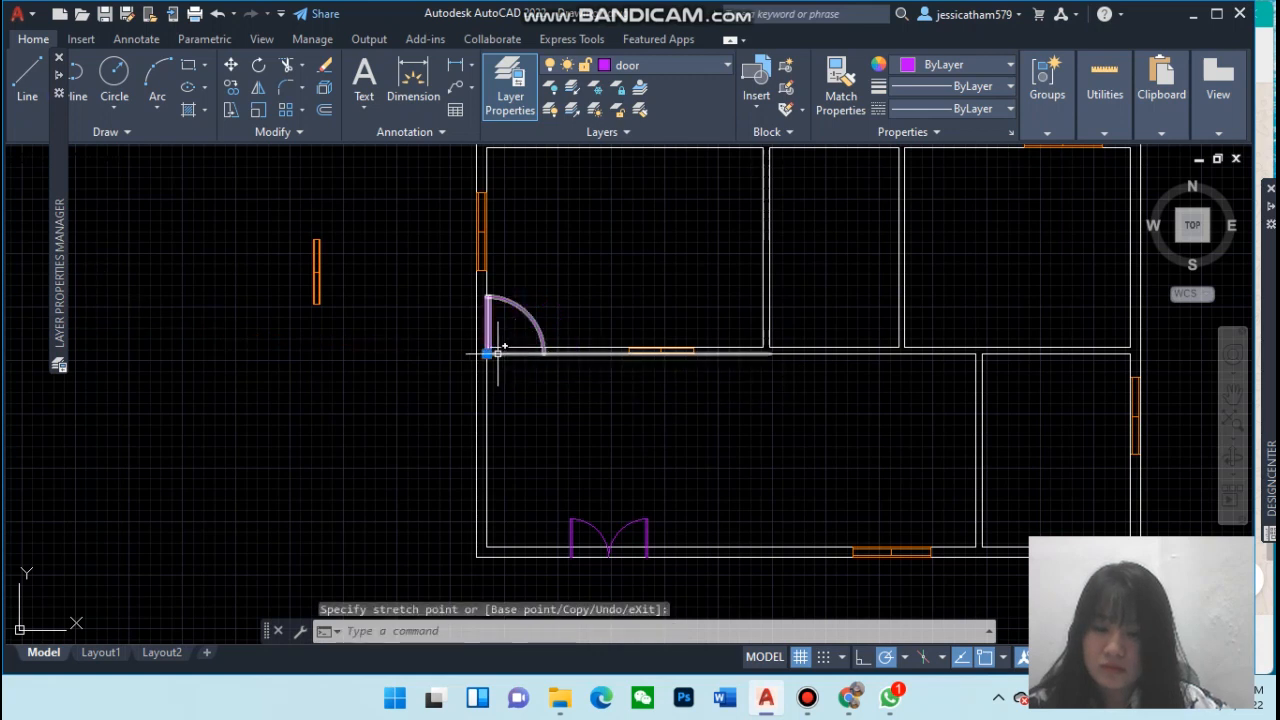
left_click(486, 352)
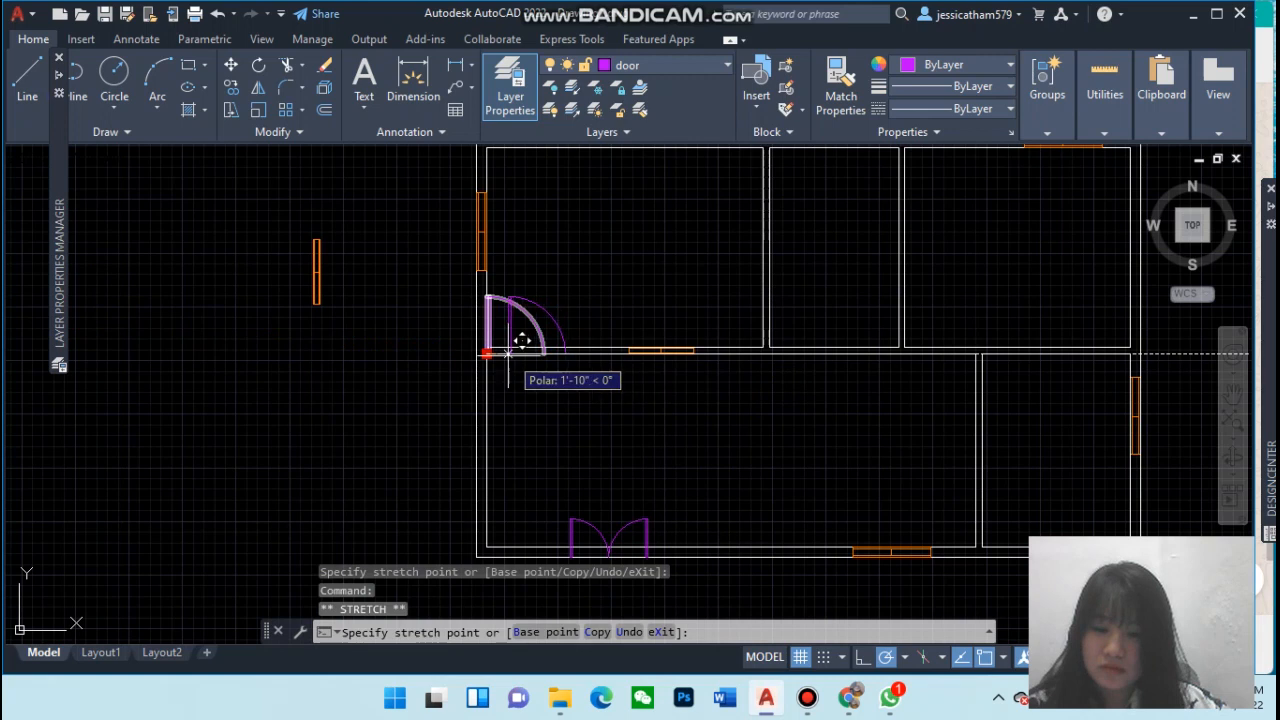
left_click(508, 353)
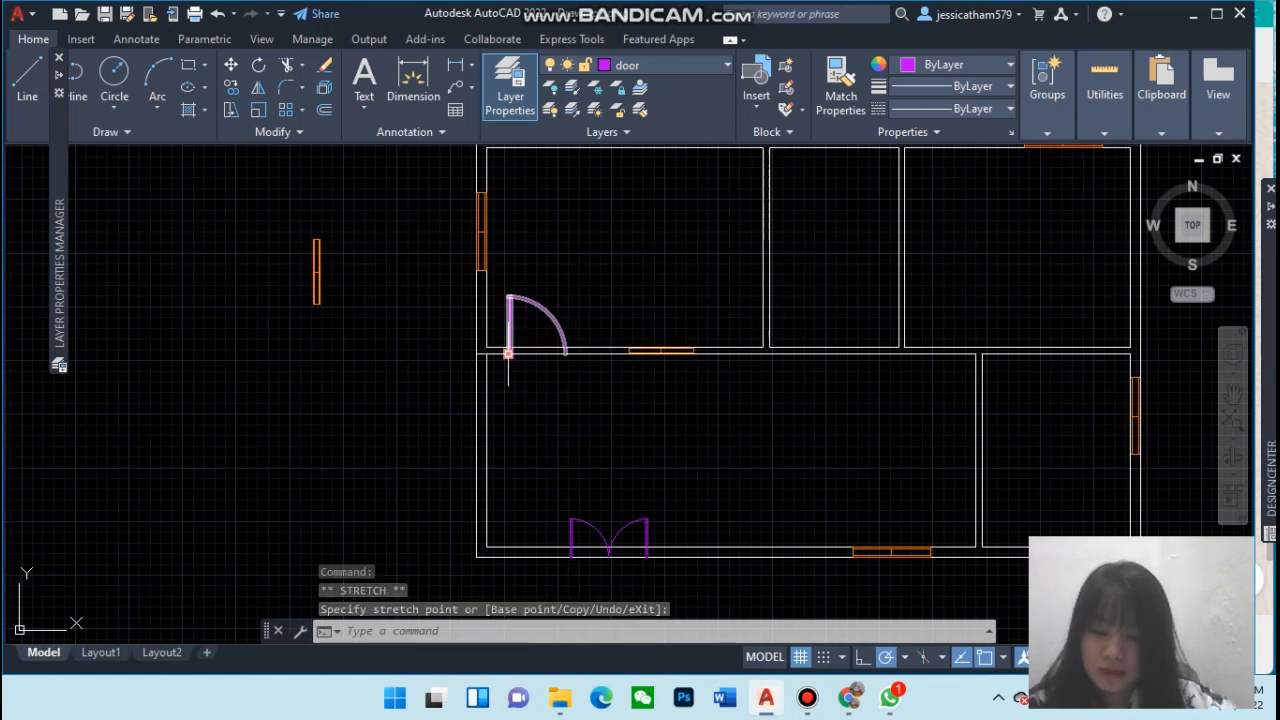
Copy the single door by its hinge onto the upper-middle and upper-right rooms' bottom walls and the wall between the lower rooms
type("c")
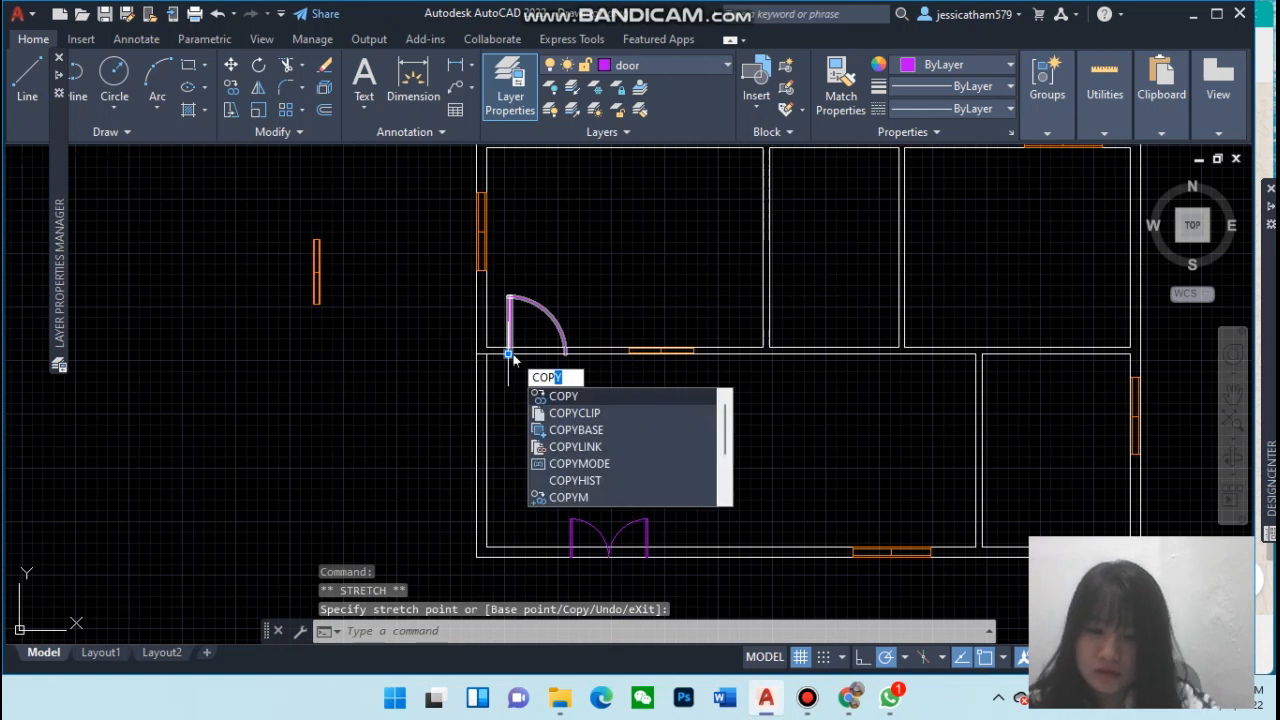
key("Return")
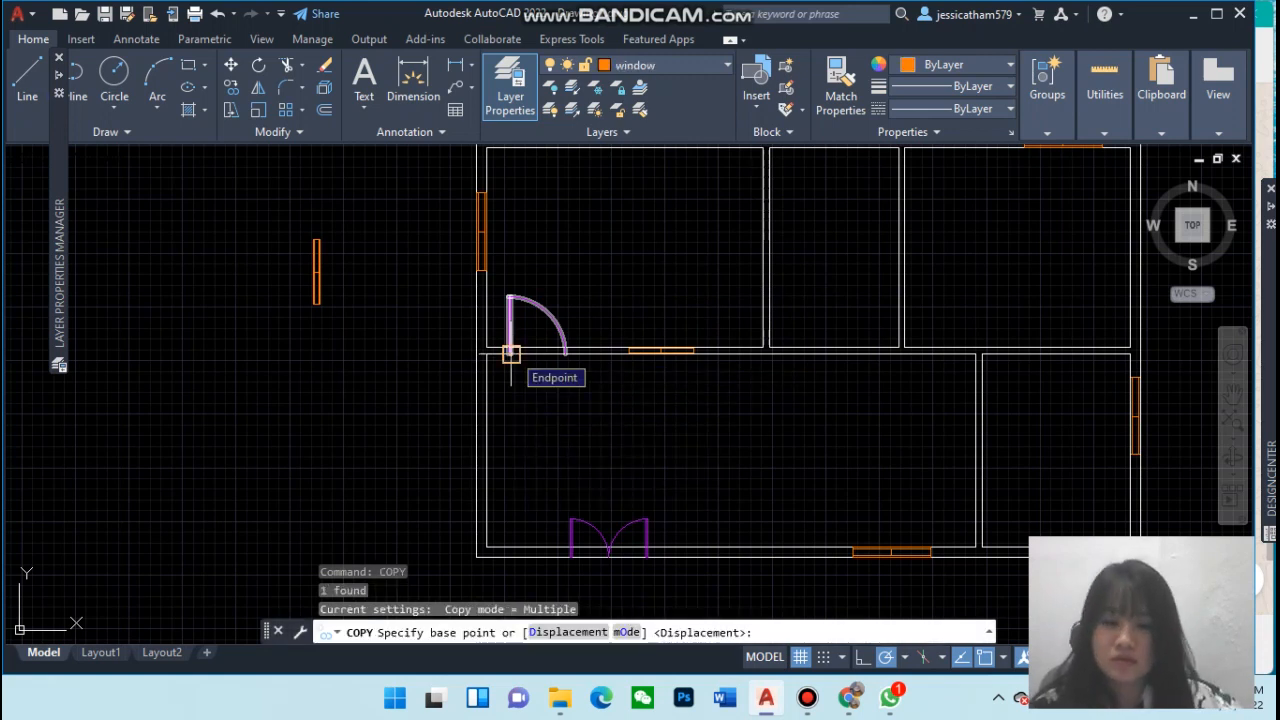
left_click(510, 354)
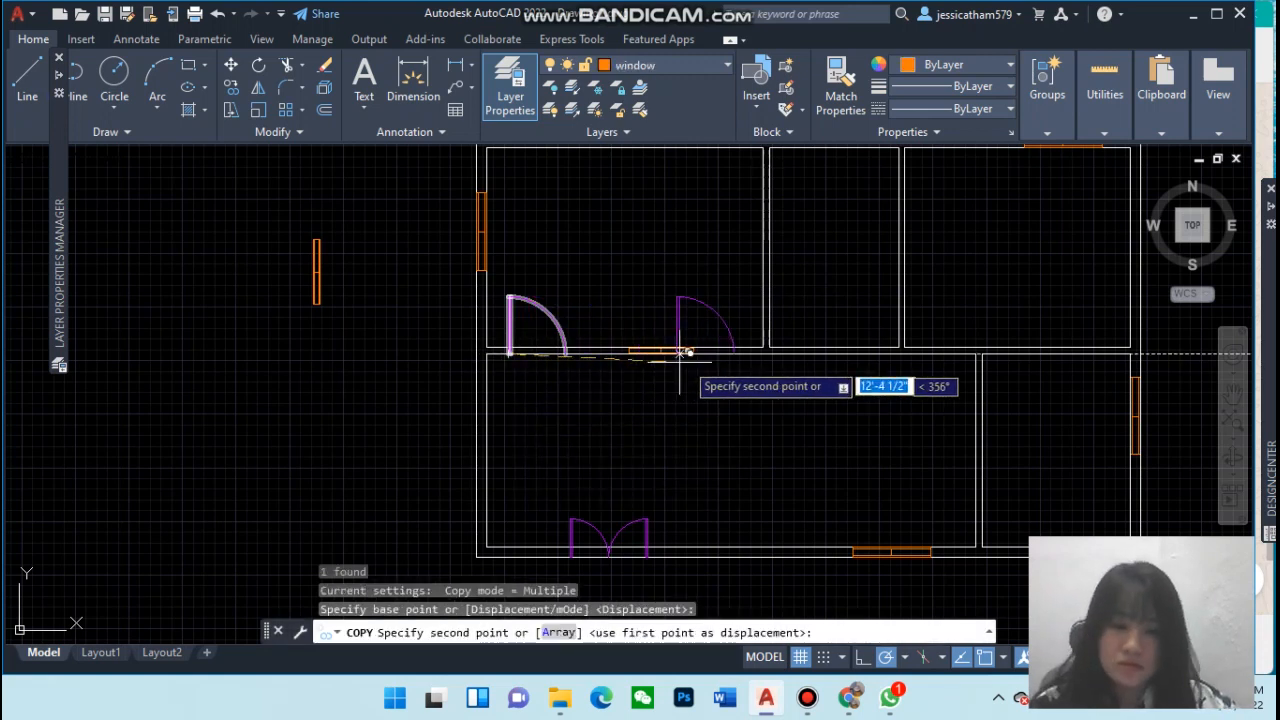
left_click(784, 352)
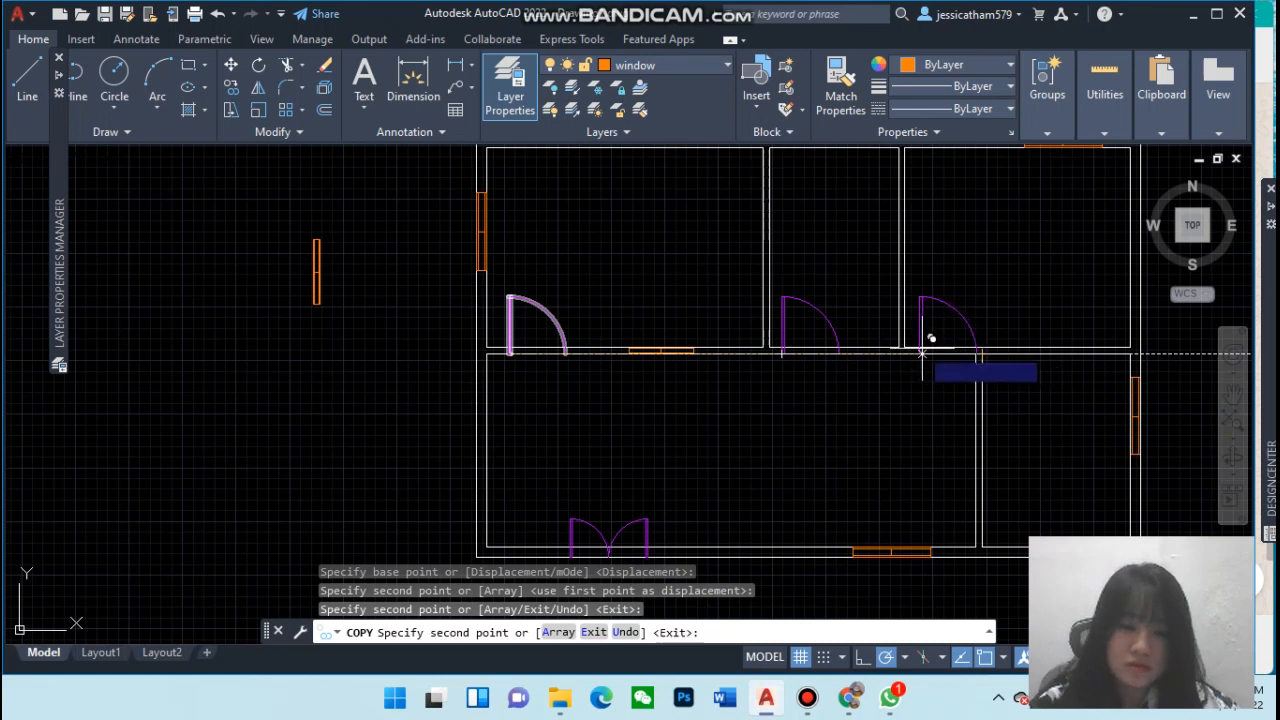
left_click(915, 353)
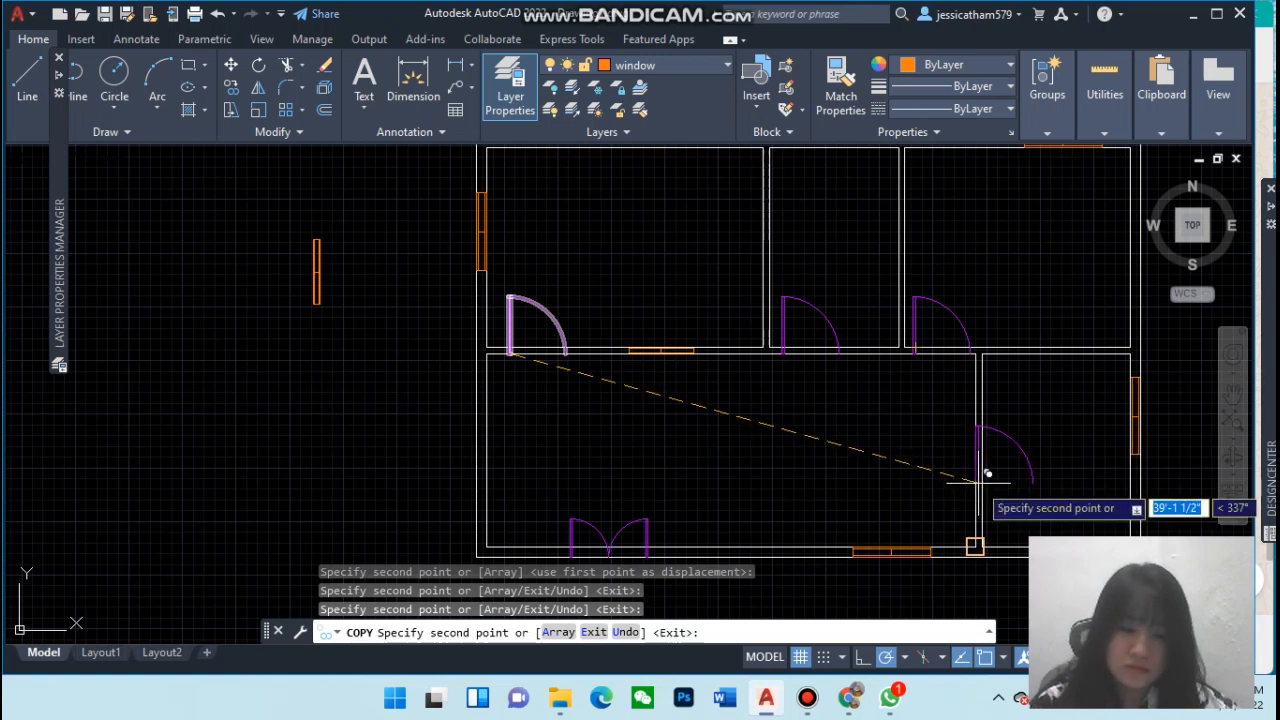
left_click(977, 488)
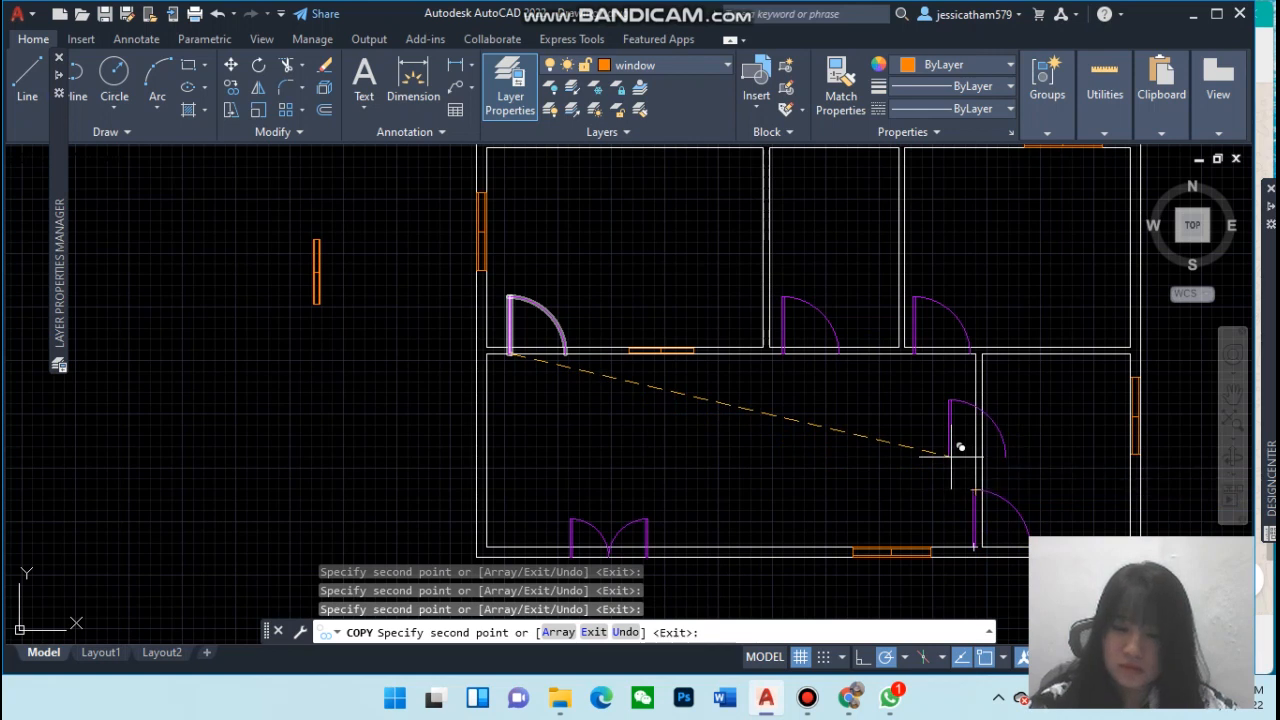
key("Escape")
Shift the door on the wall between the lower rooms upward and try rotating it about its hinge
left_click(973, 547)
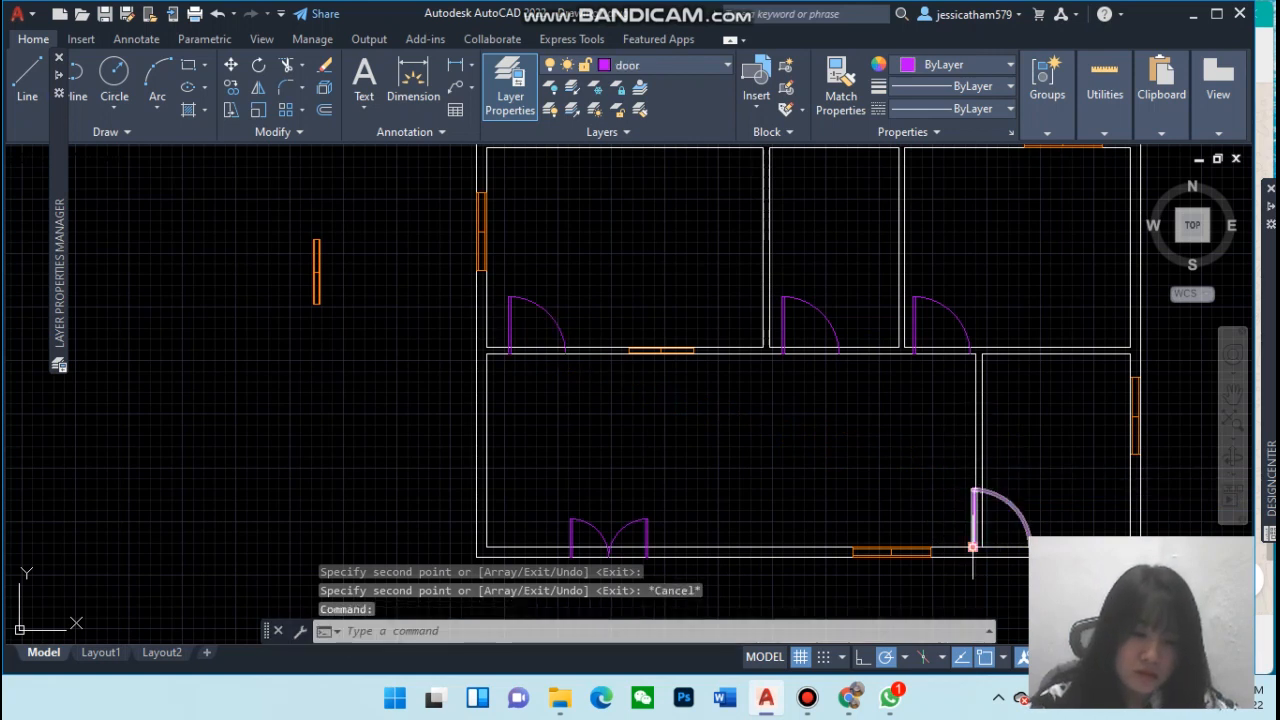
left_click(973, 547)
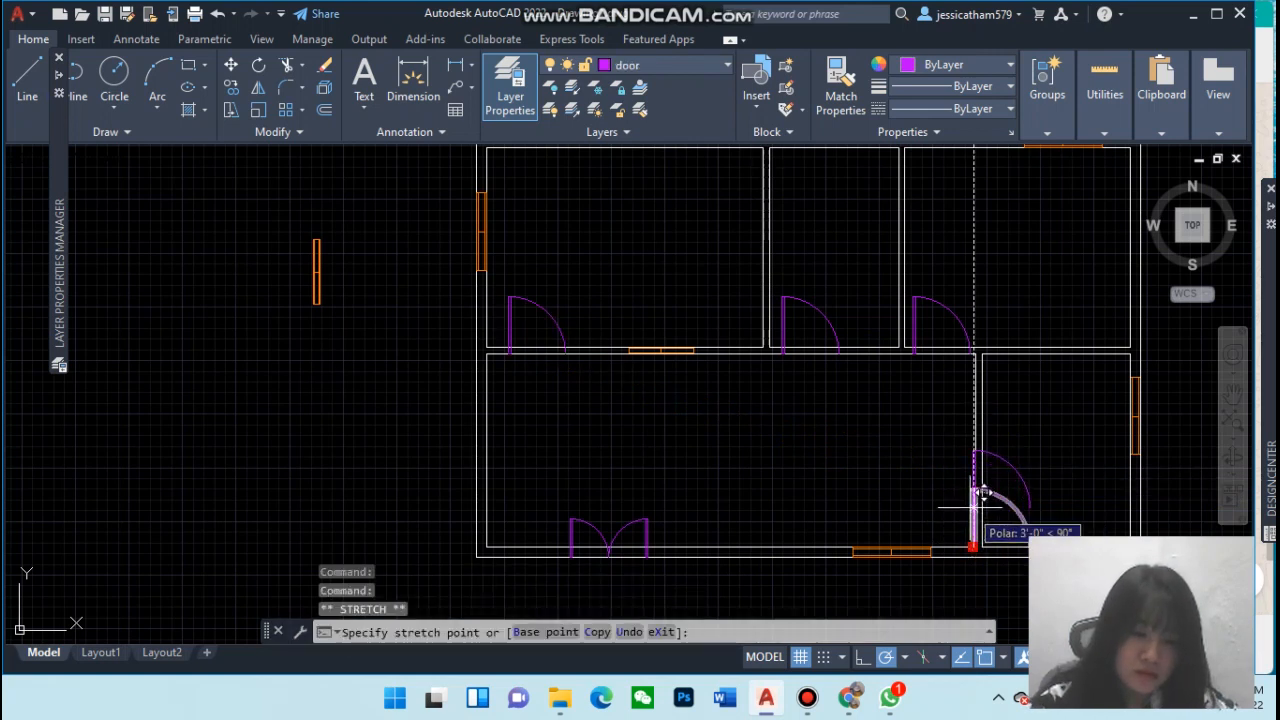
left_click(972, 505)
type("ro")
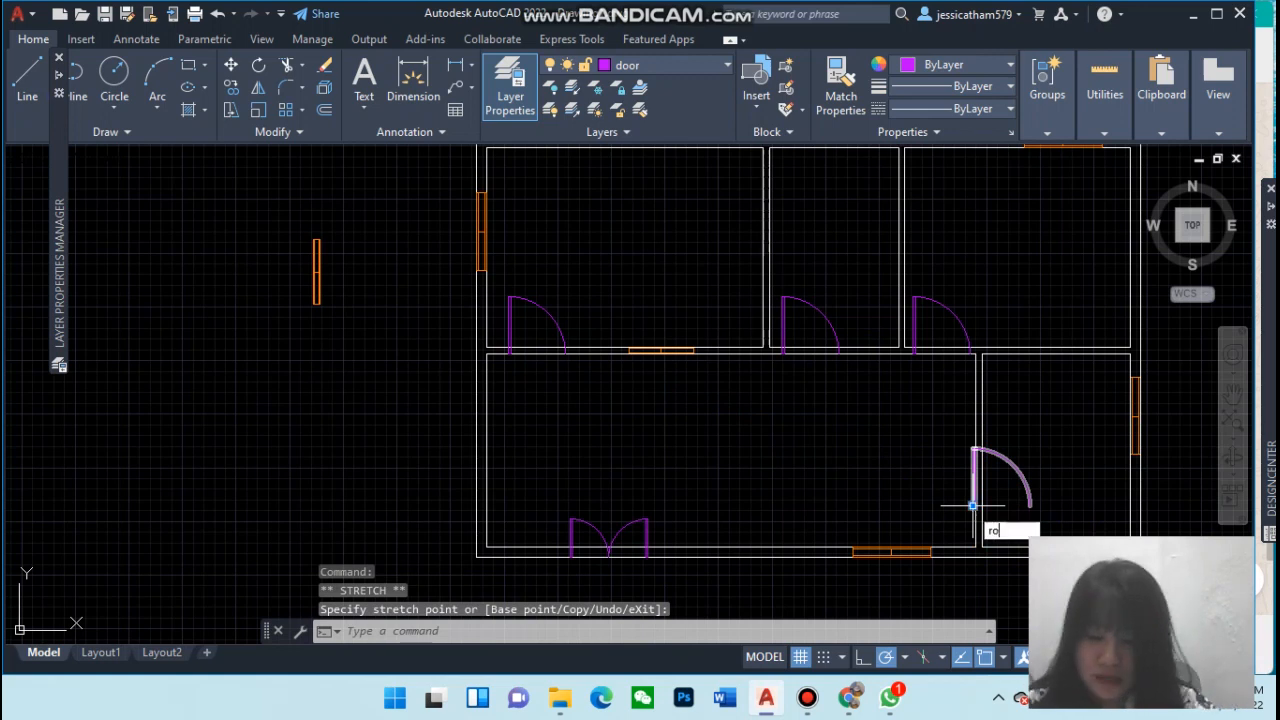
type("atte")
key("Return")
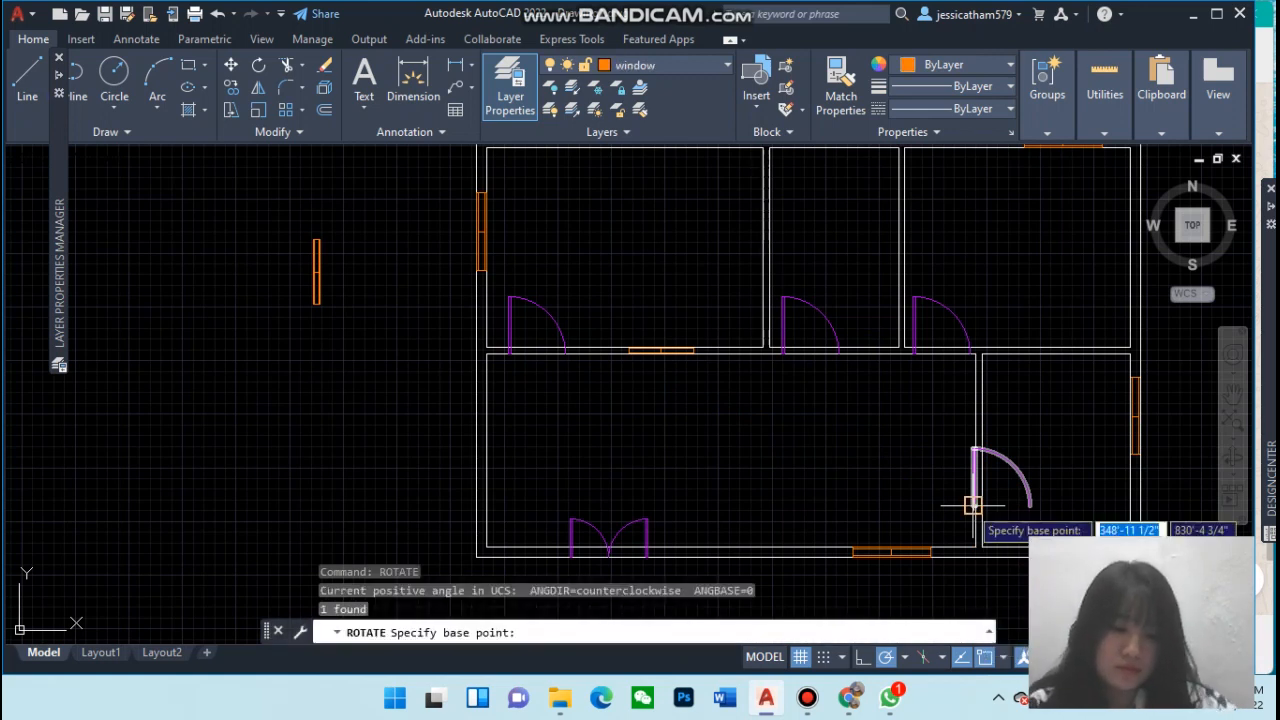
left_click(972, 505)
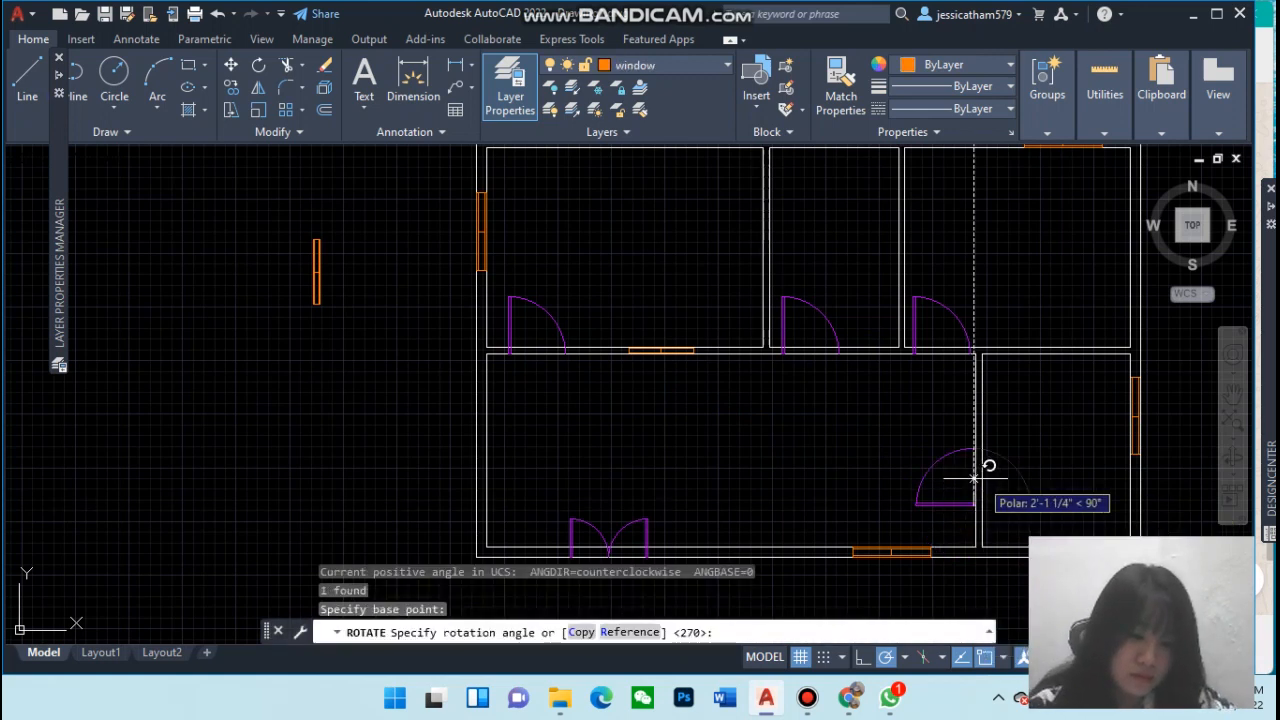
left_click(1017, 505)
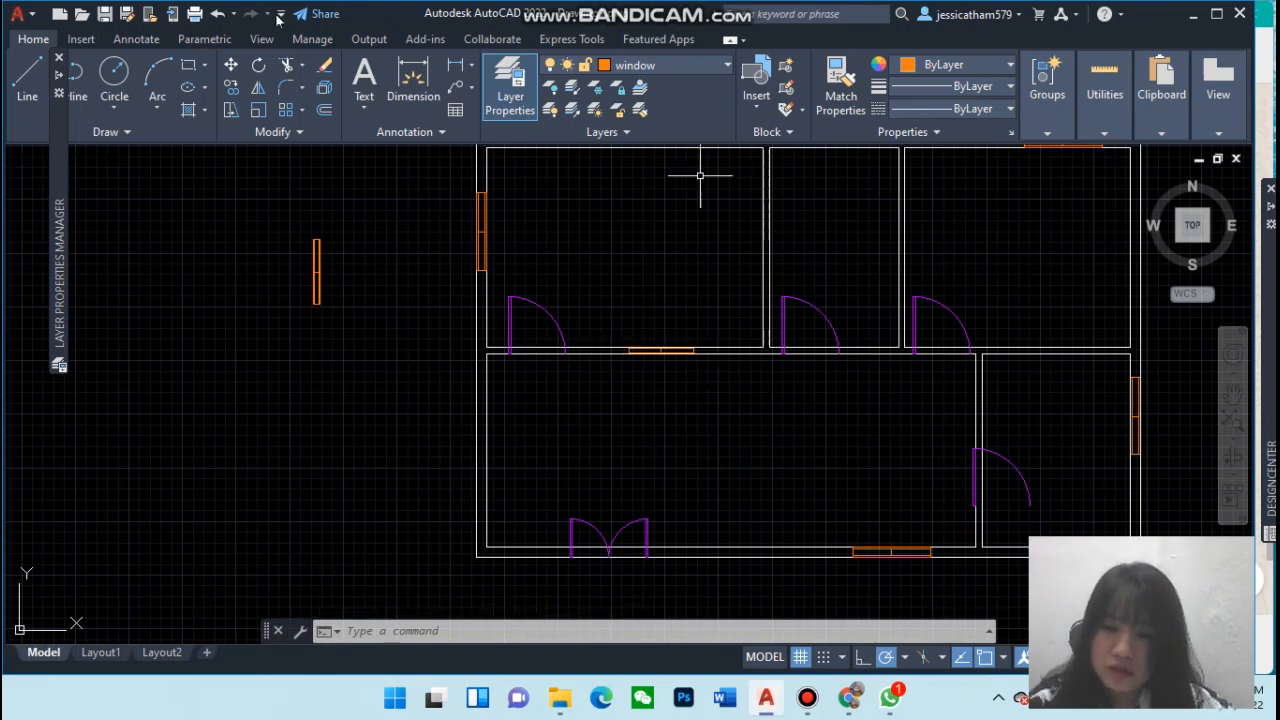
Trim the wall lines across the three door openings in the upper rooms' bottom walls
left_click(287, 65)
scroll(667, 360, "up", 2)
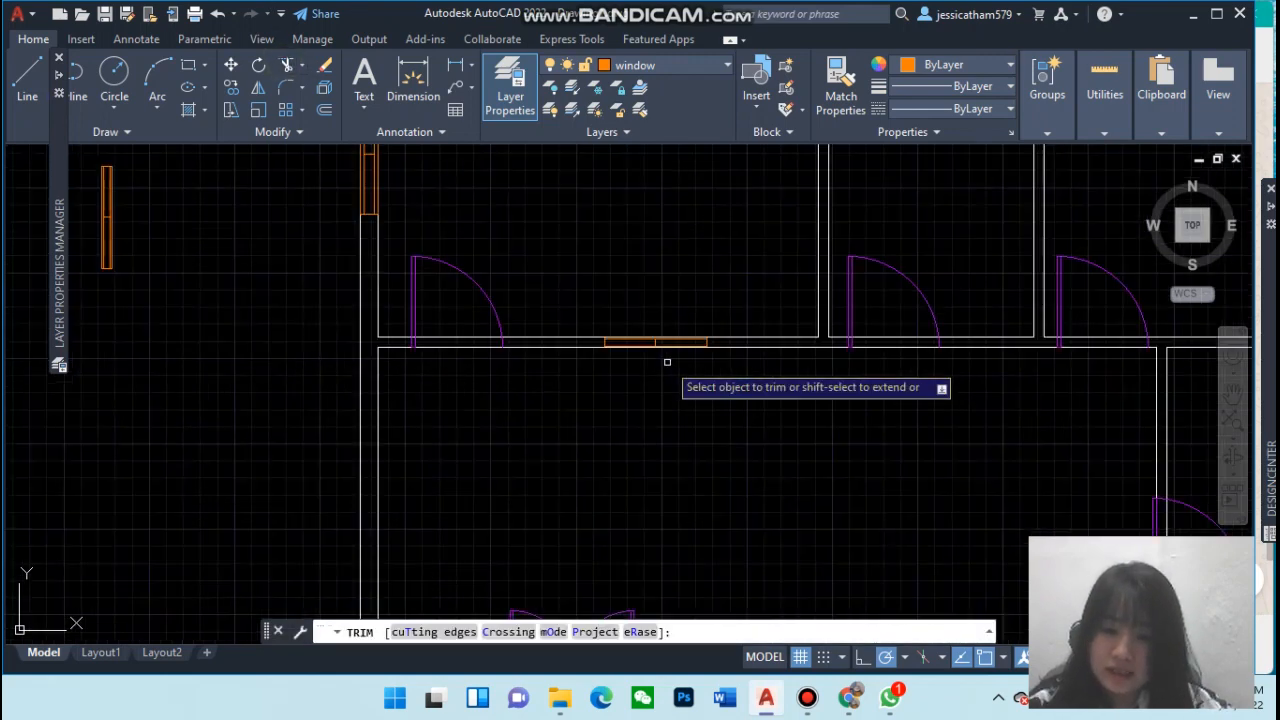
left_click(466, 346)
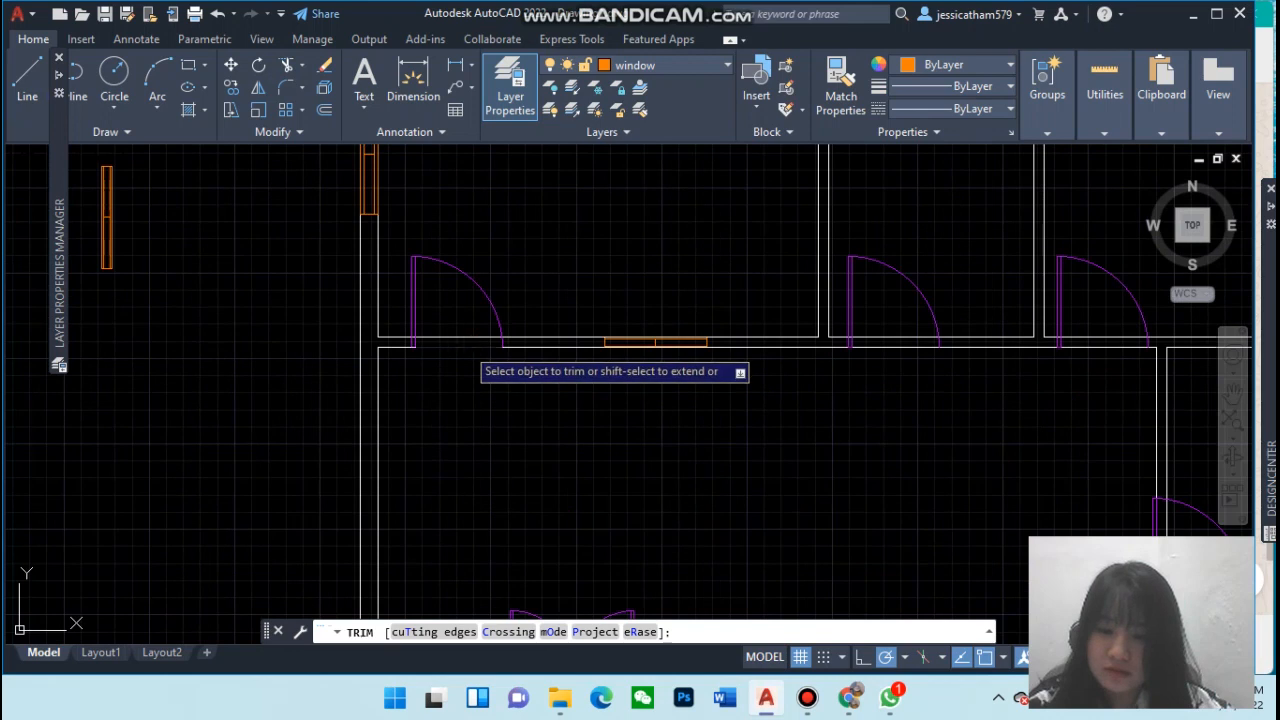
left_click(461, 338)
left_click(895, 346)
left_click(896, 337)
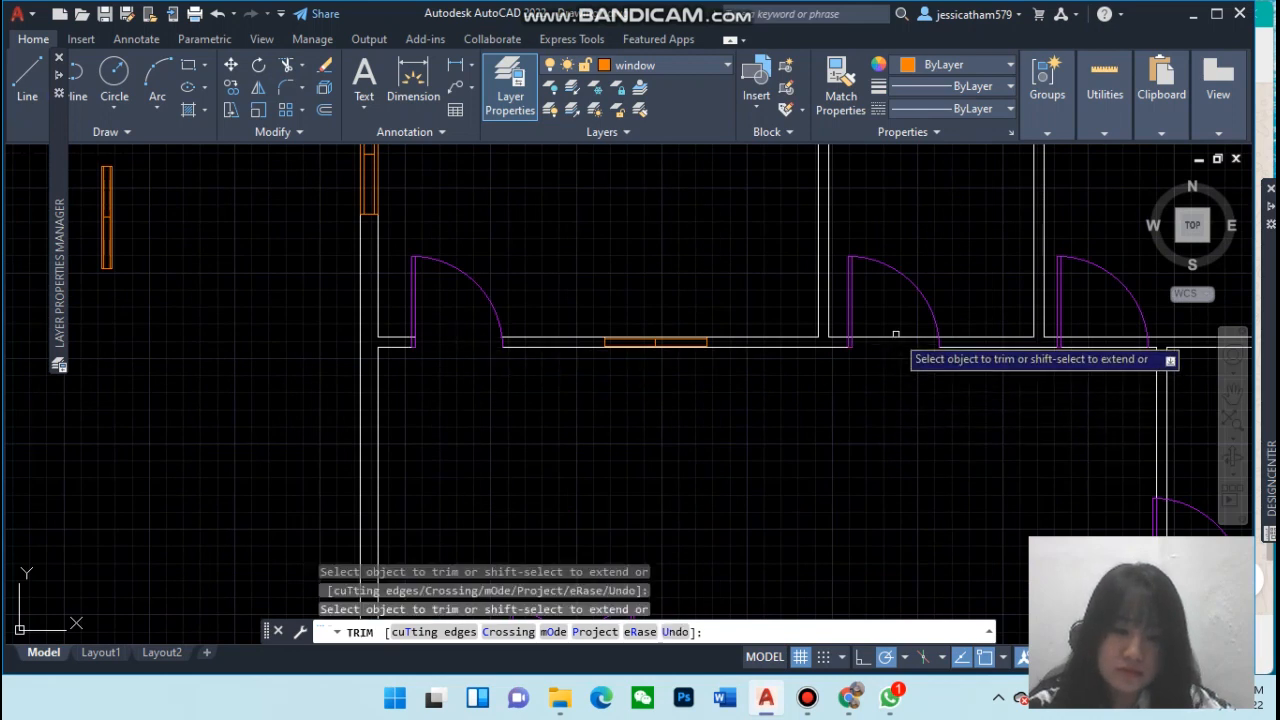
left_click(1100, 337)
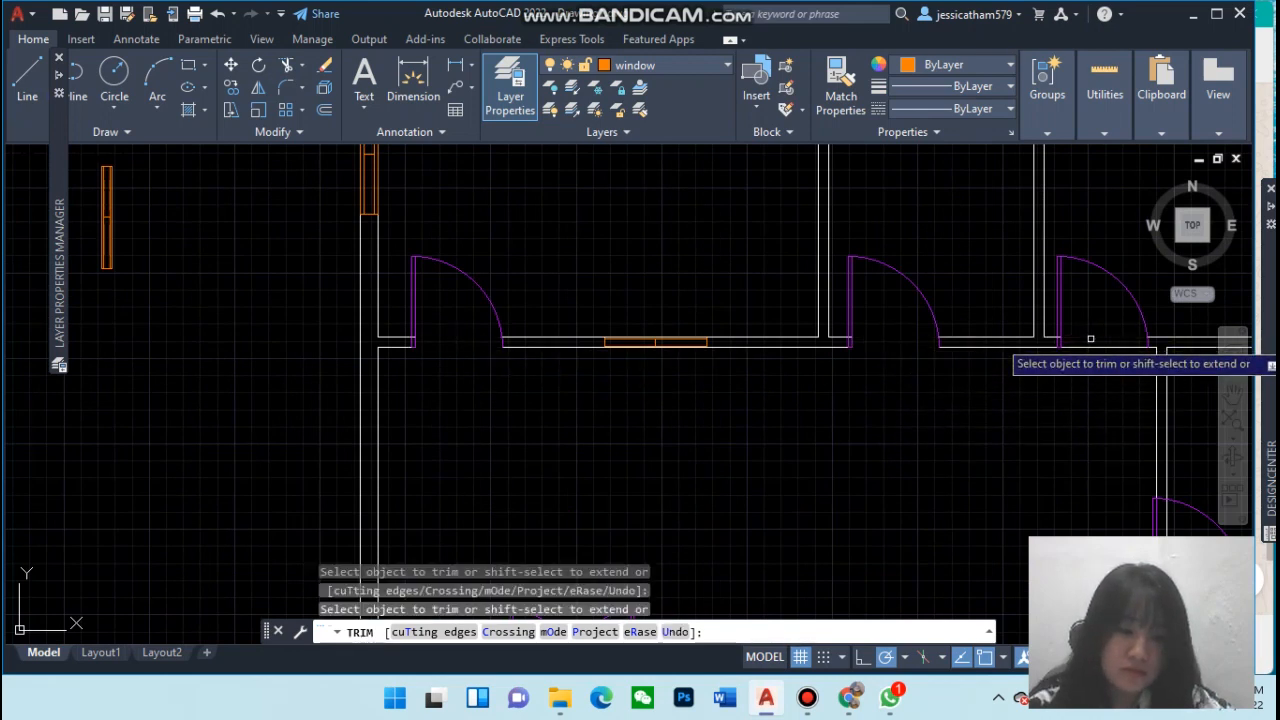
left_click(1096, 347)
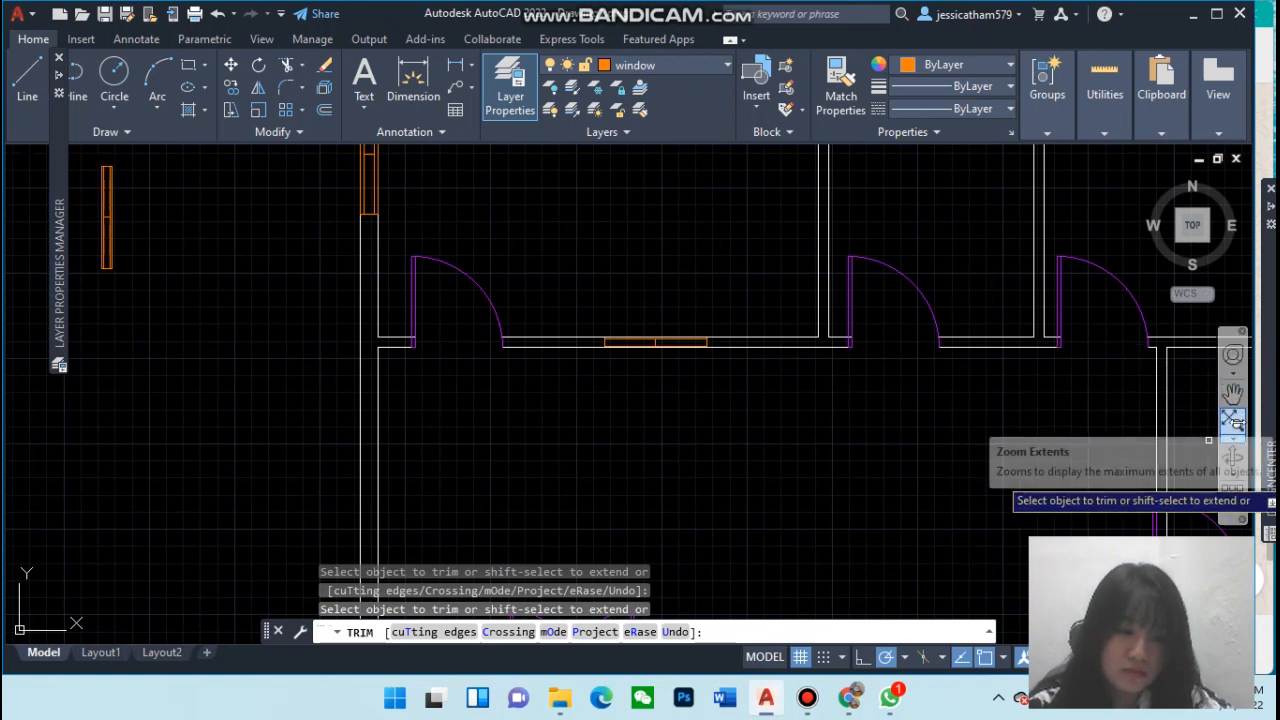
Shift the door on the wall between the lower rooms slightly to the left
left_click(1232, 395)
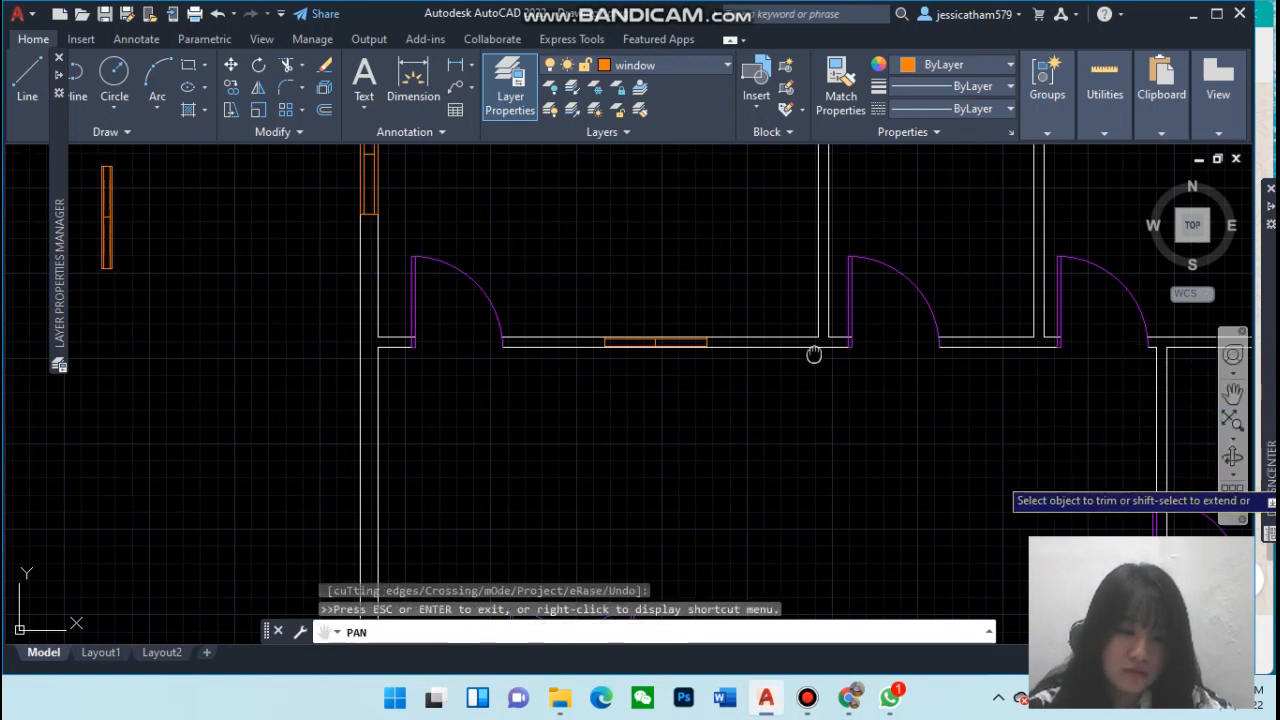
left_click_drag(820, 377, 531, 290)
key("Escape")
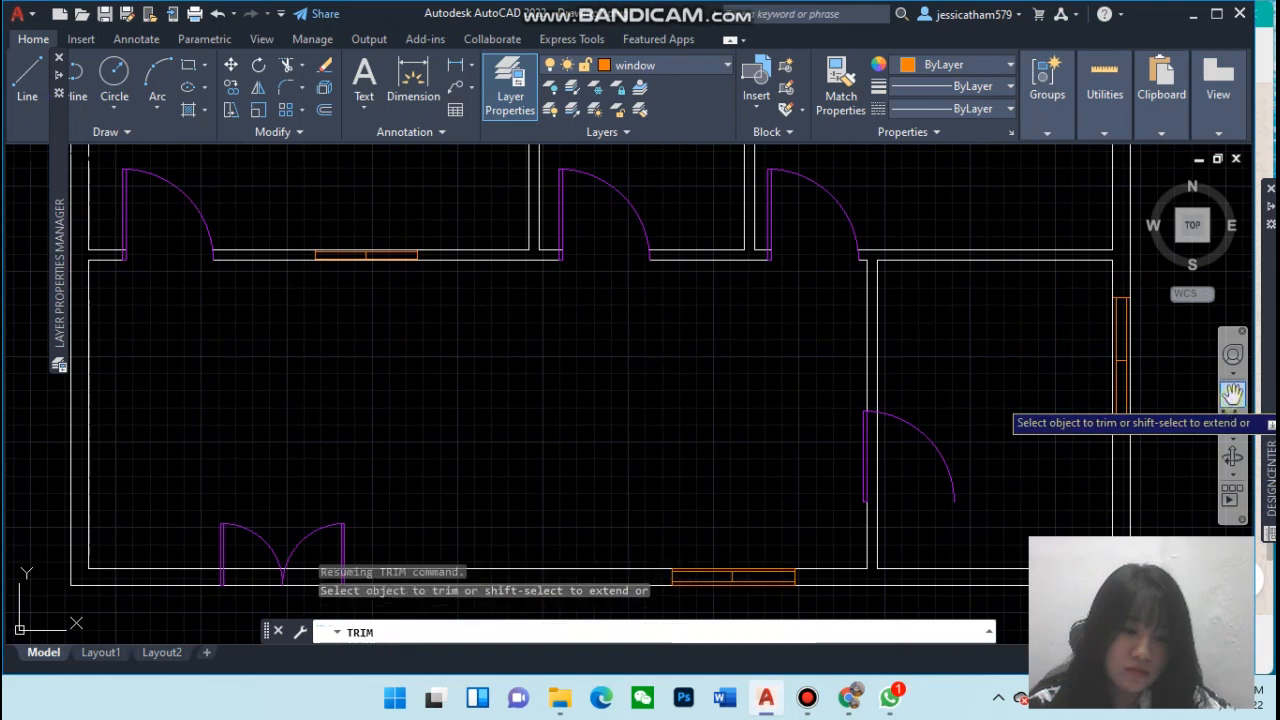
left_click(1232, 395)
left_click_drag(1093, 440, 895, 362)
key("Escape")
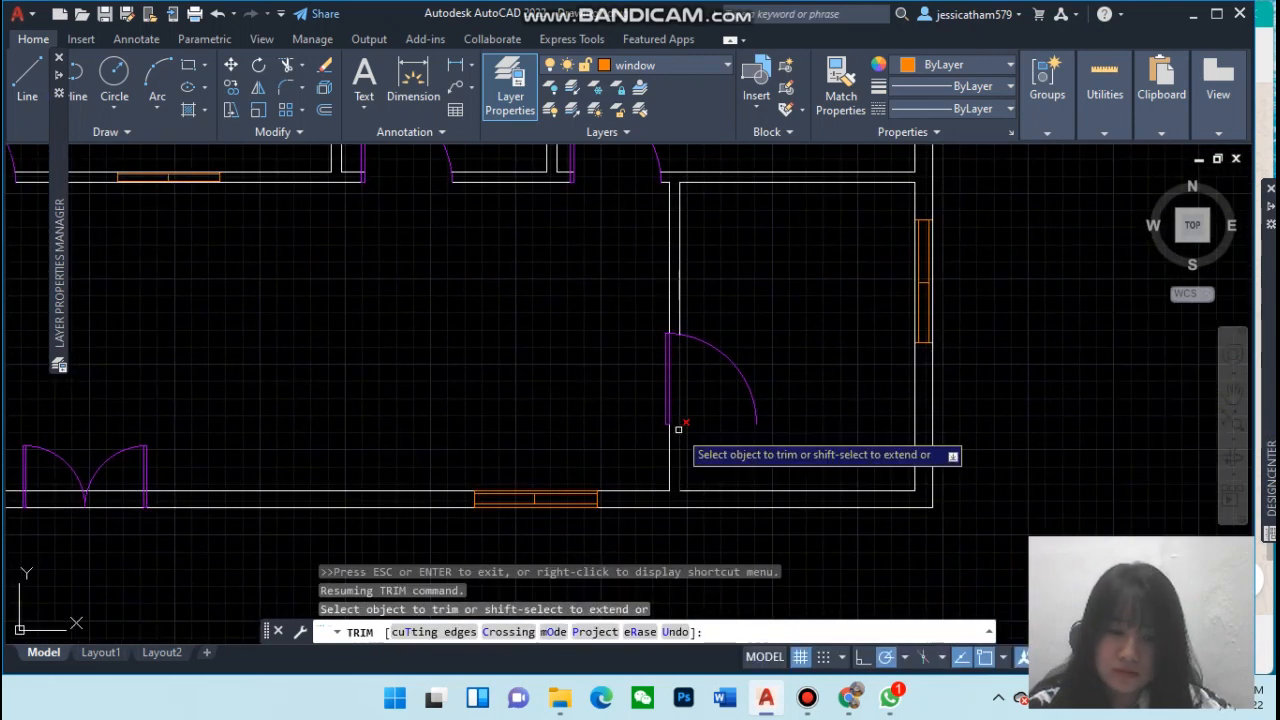
key("Escape")
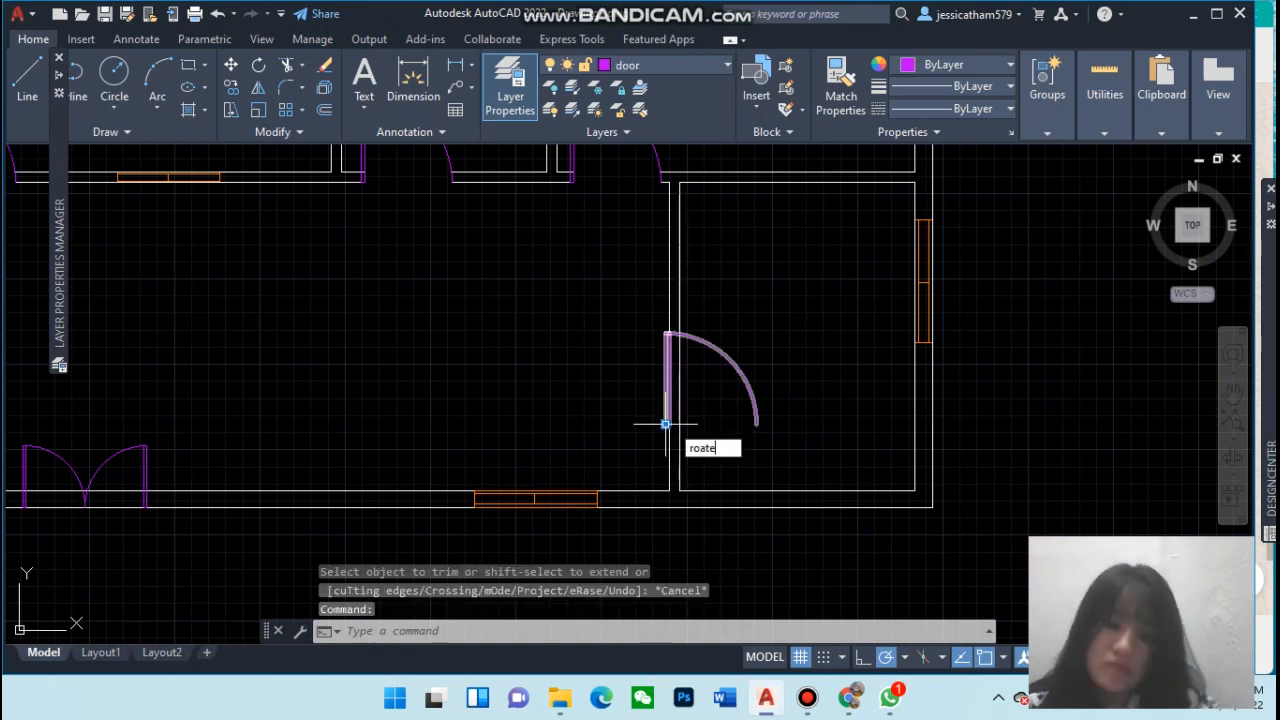
key("Return")
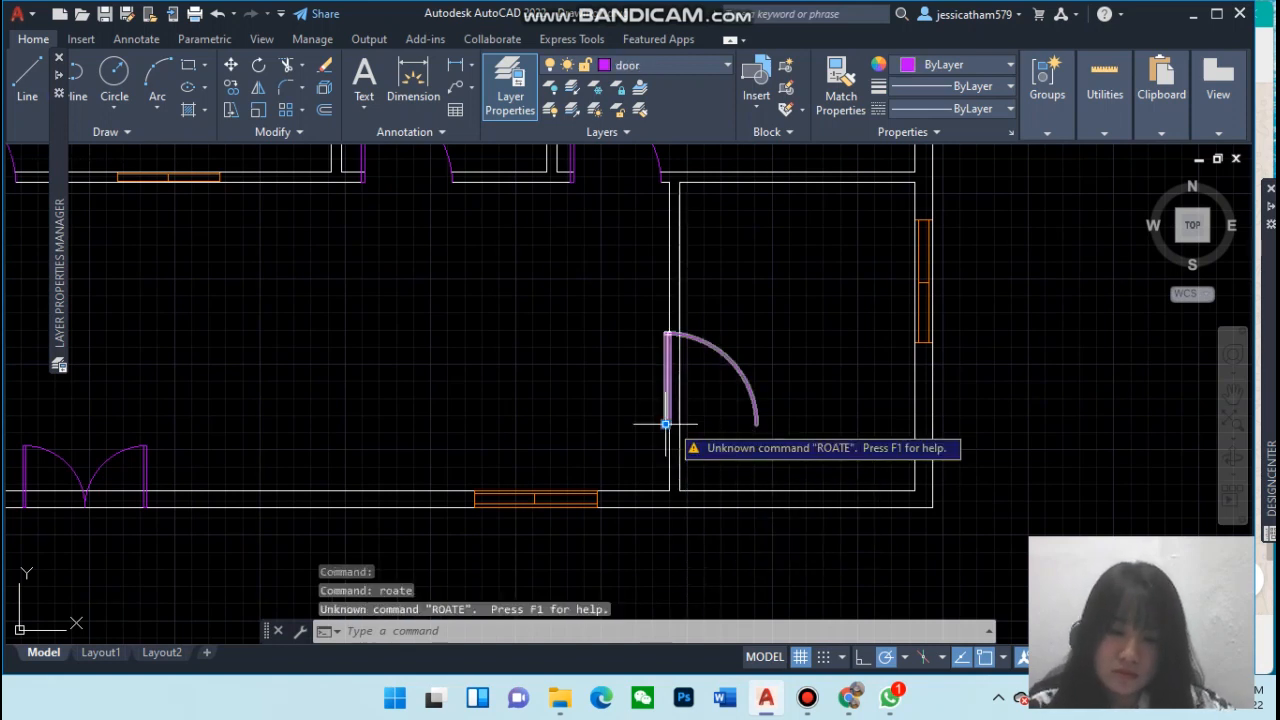
left_click(665, 424)
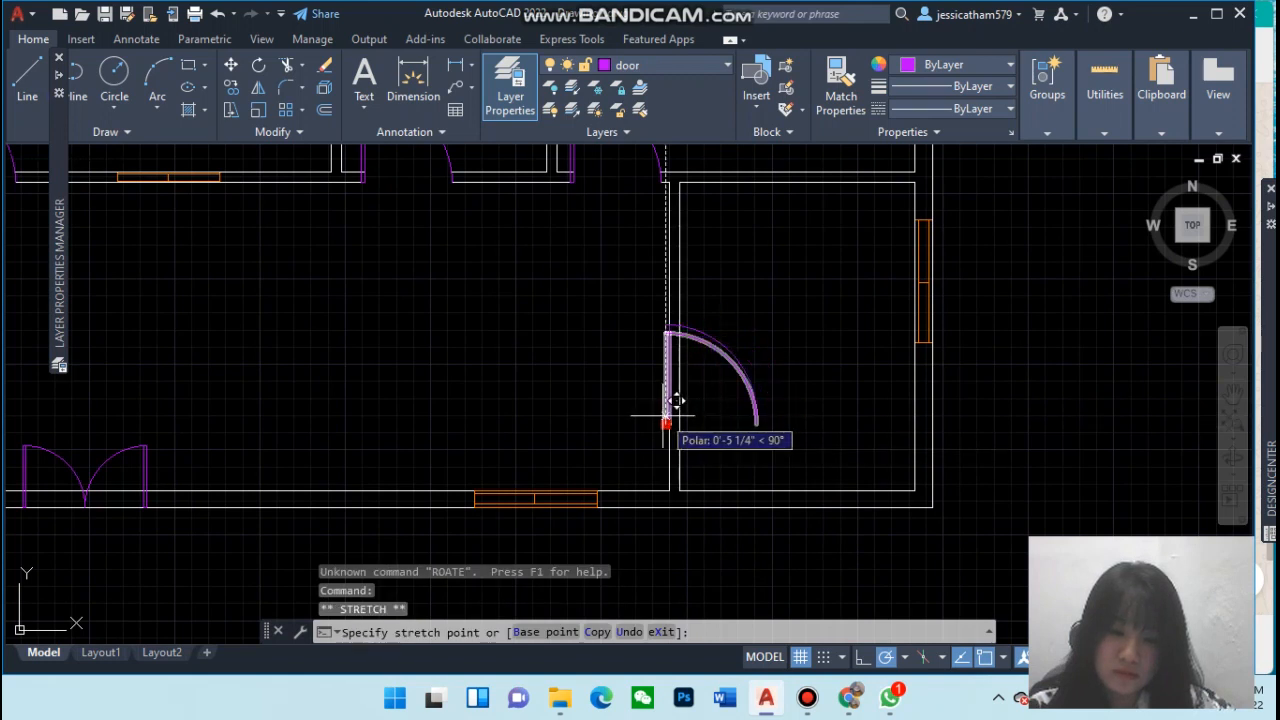
left_click(640, 440)
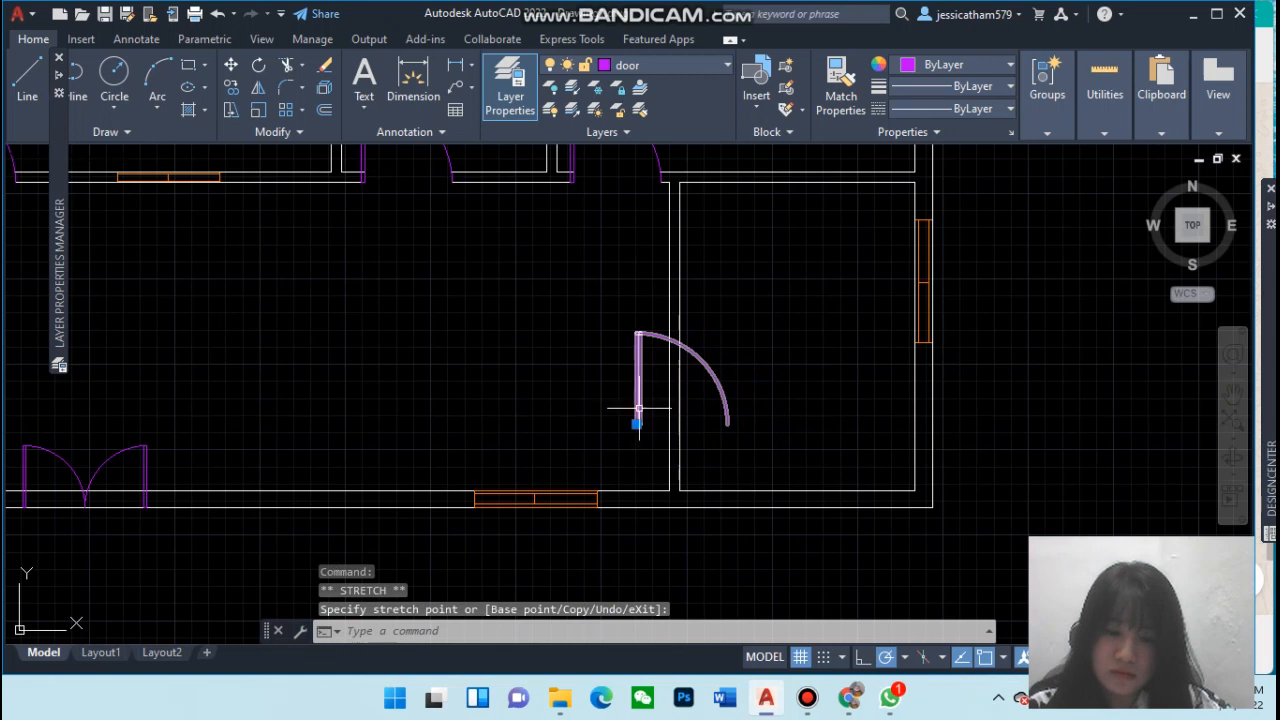
Rotate the door on the wall between the lower rooms a quarter turn clockwise about its hinge
left_click(638, 410)
left_click(635, 422)
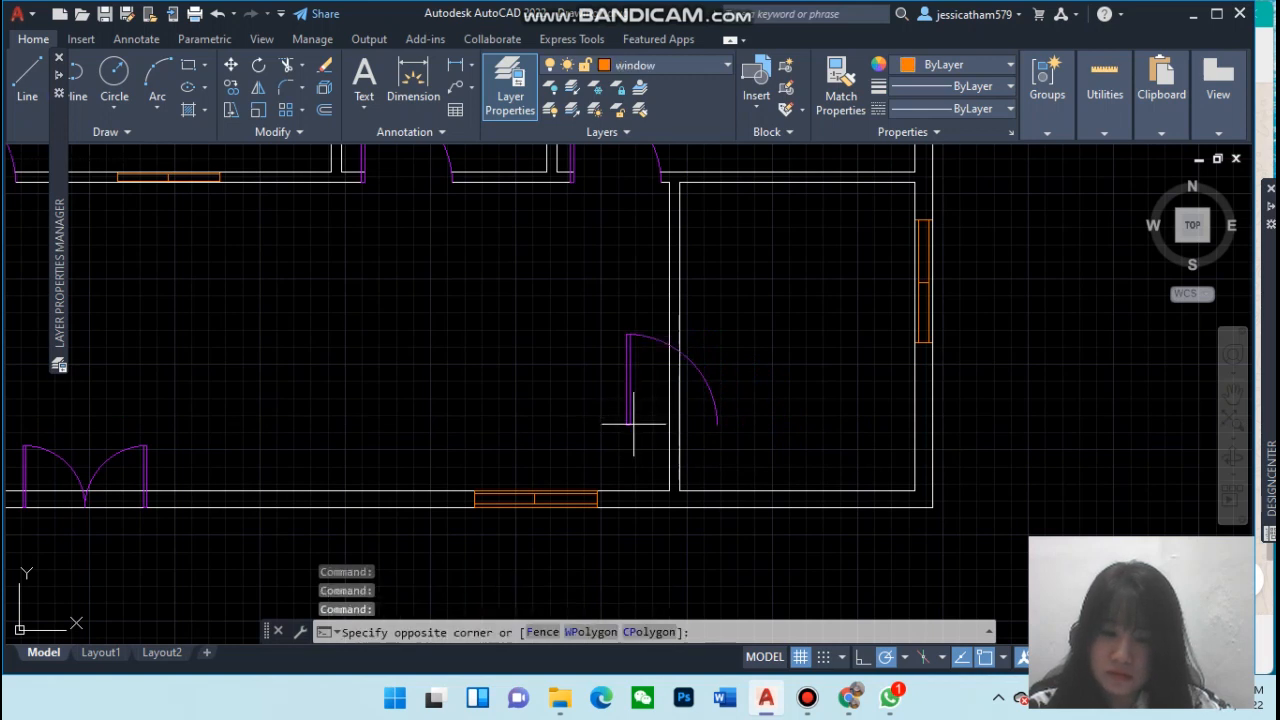
left_click(638, 431)
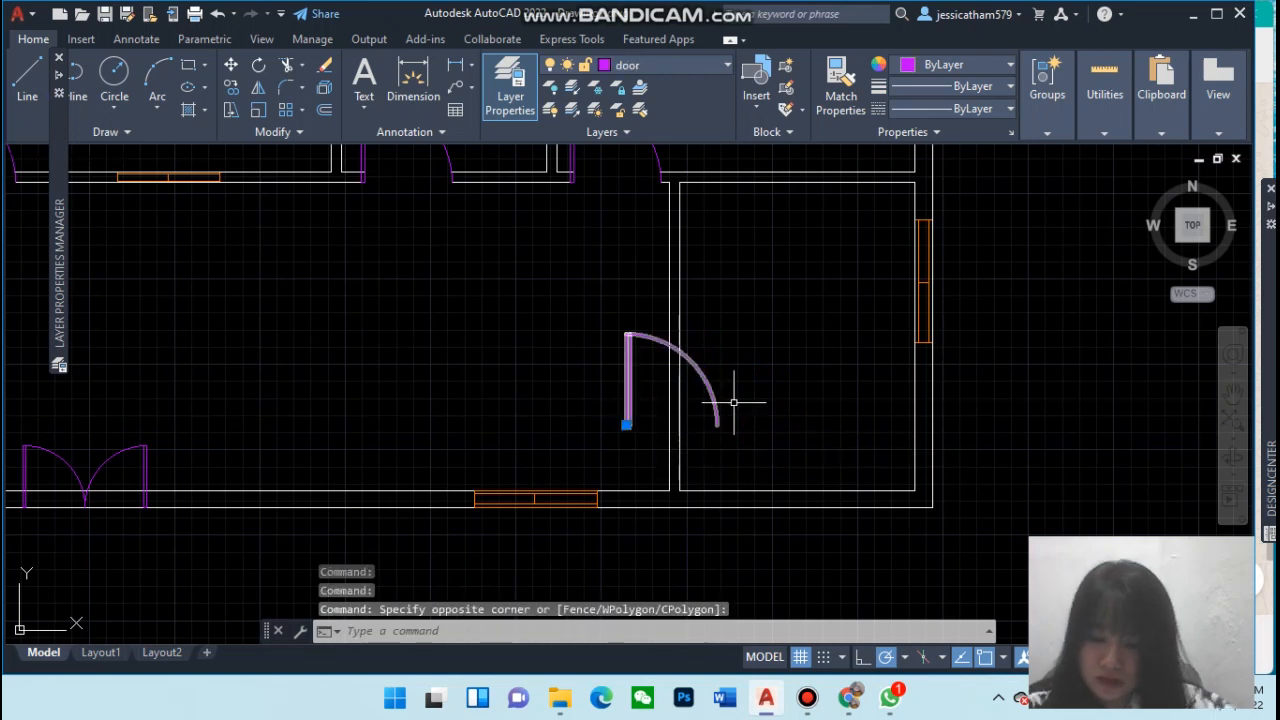
type("roat")
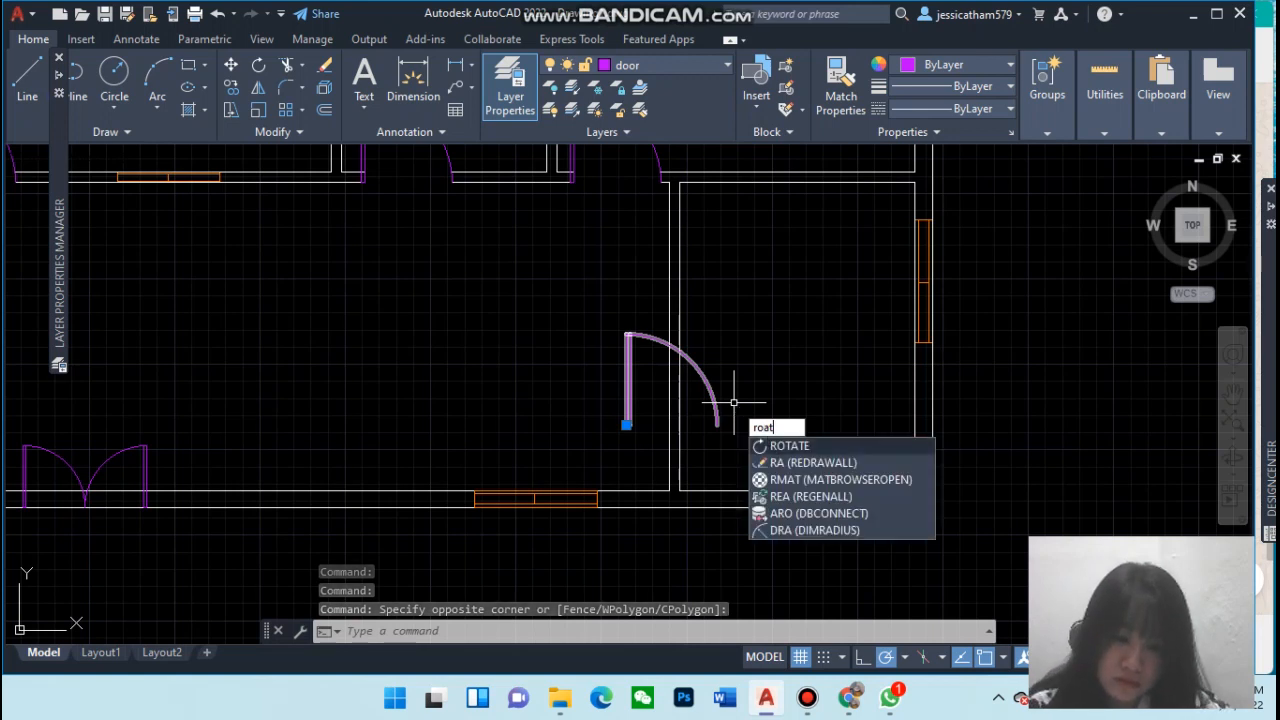
key("Return")
left_click(627, 424)
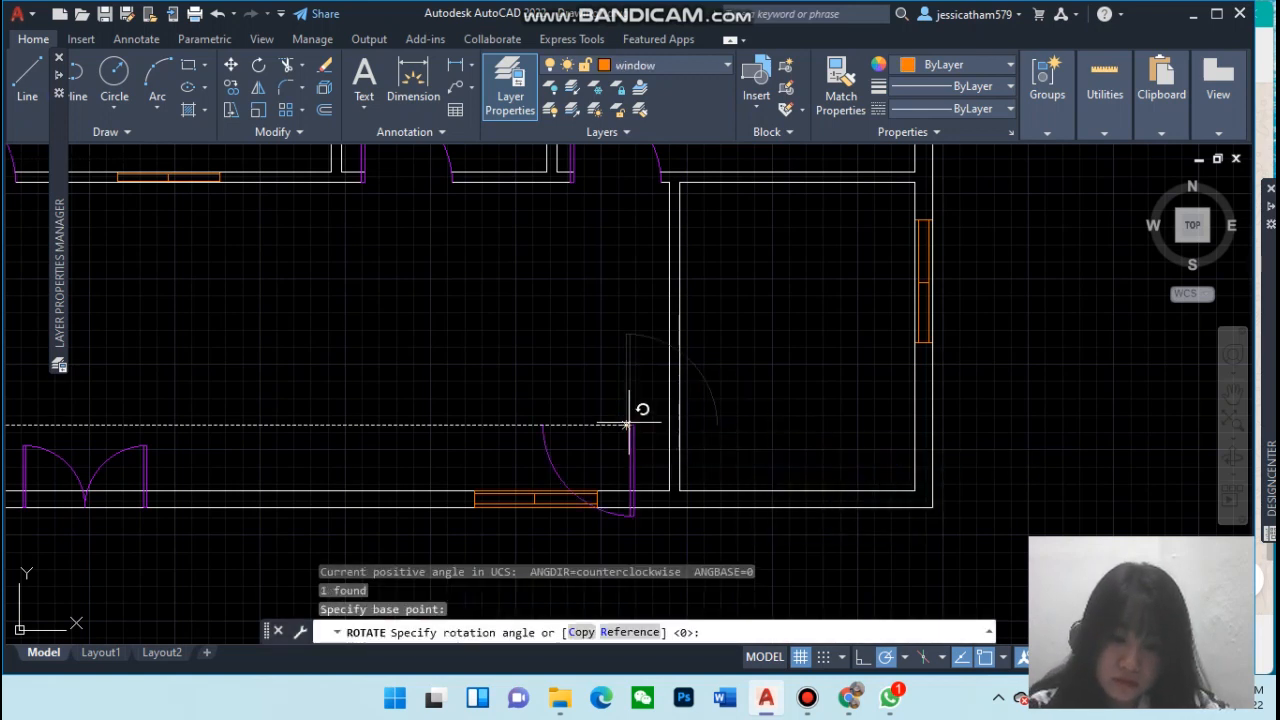
left_click(632, 481)
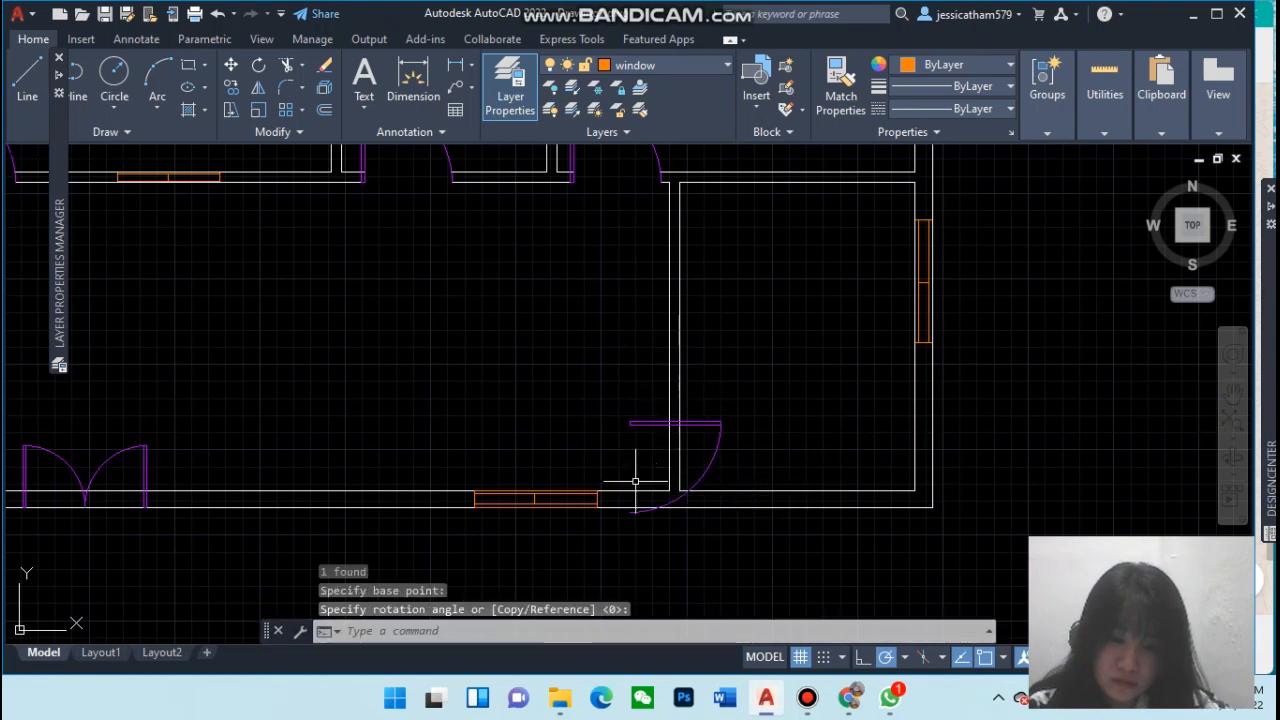
Move the rotated door onto the lower-right room's left wall, hinge about 6'-9" above the bottom wall
left_click(634, 426)
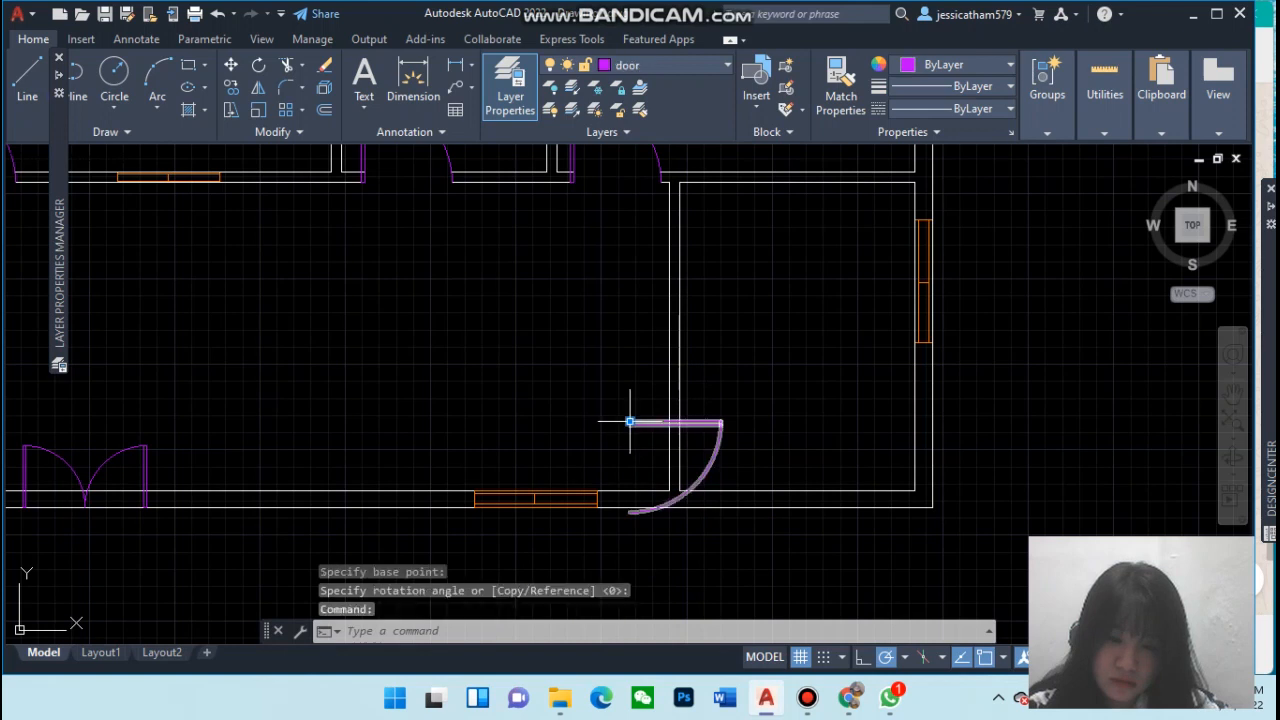
left_click(629, 421)
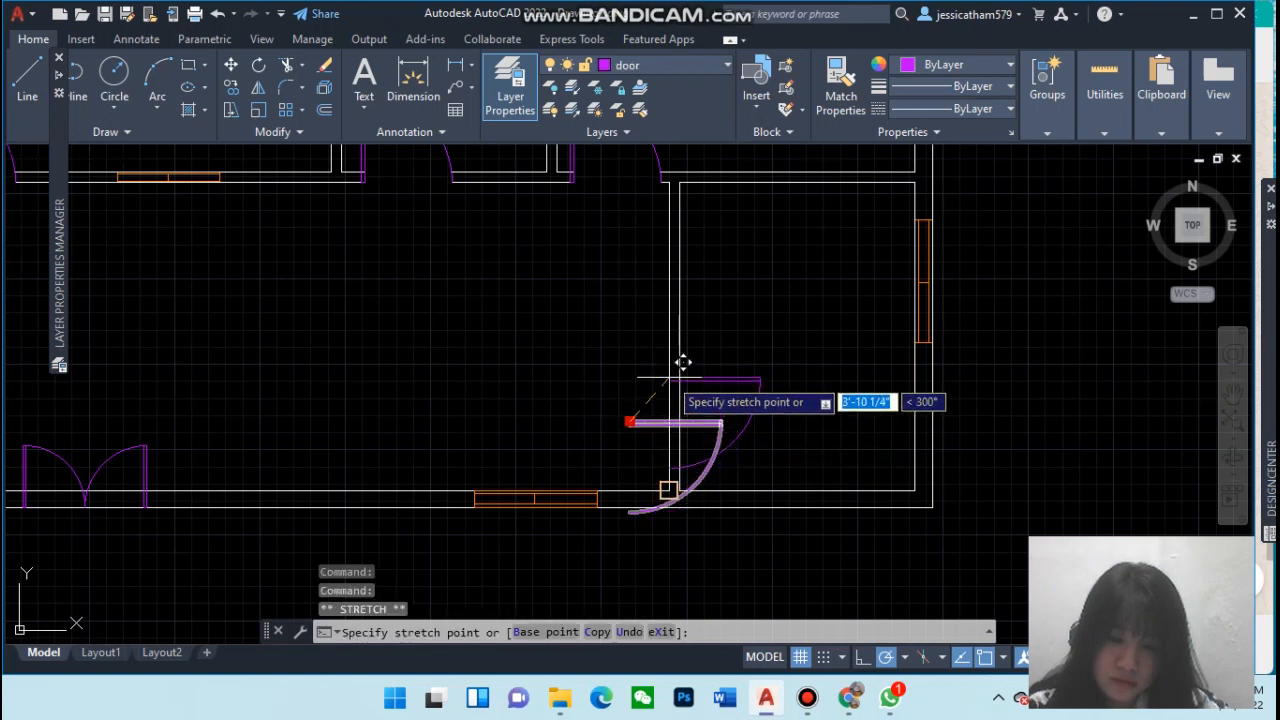
left_click(669, 491)
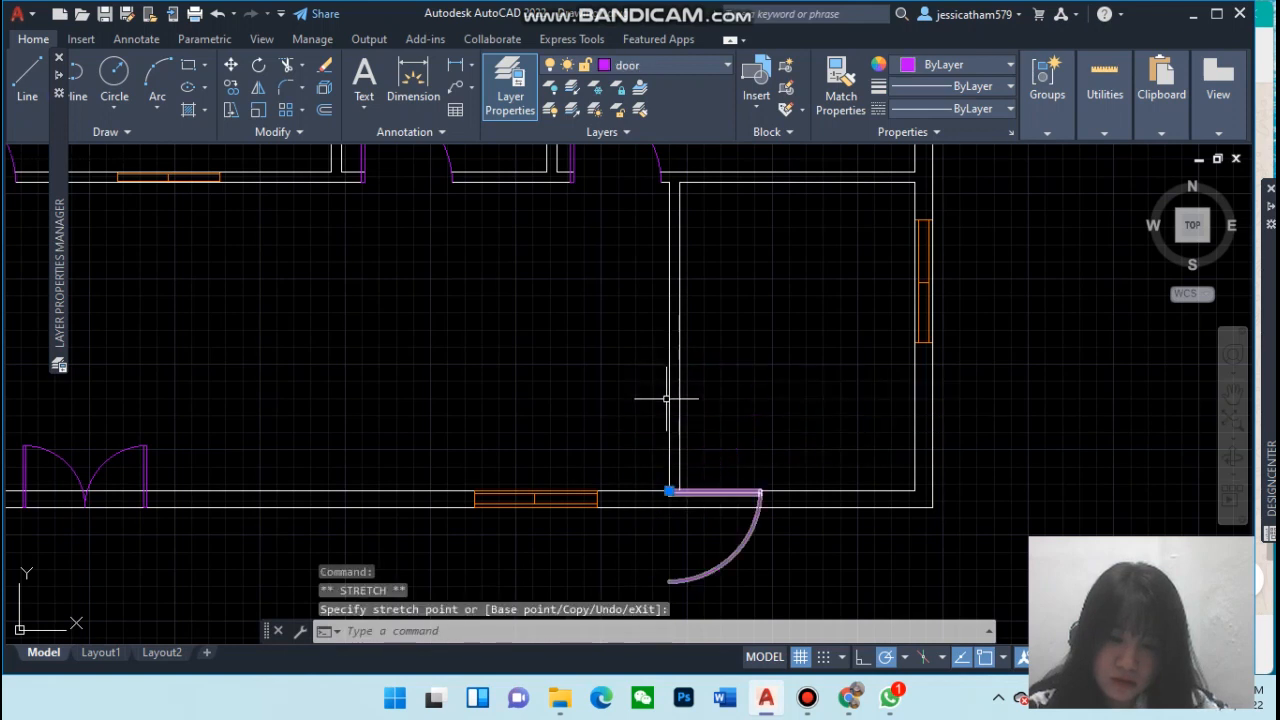
left_click(669, 491)
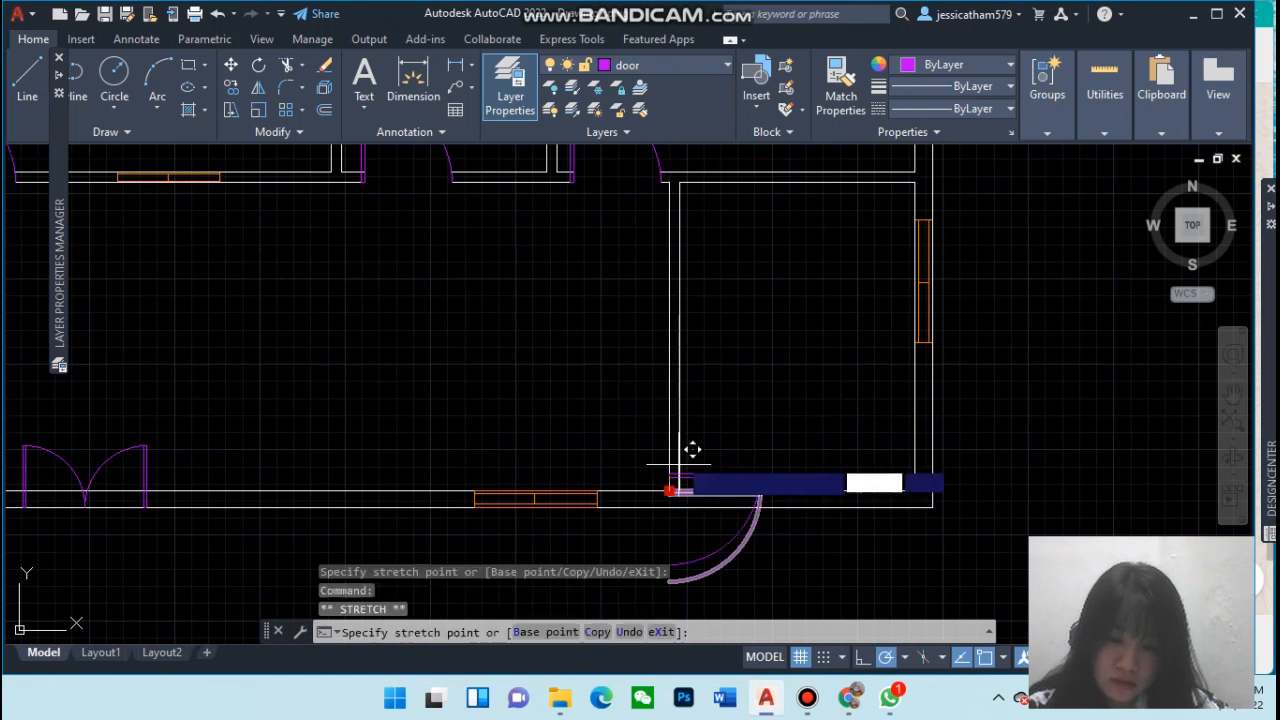
left_click(669, 365)
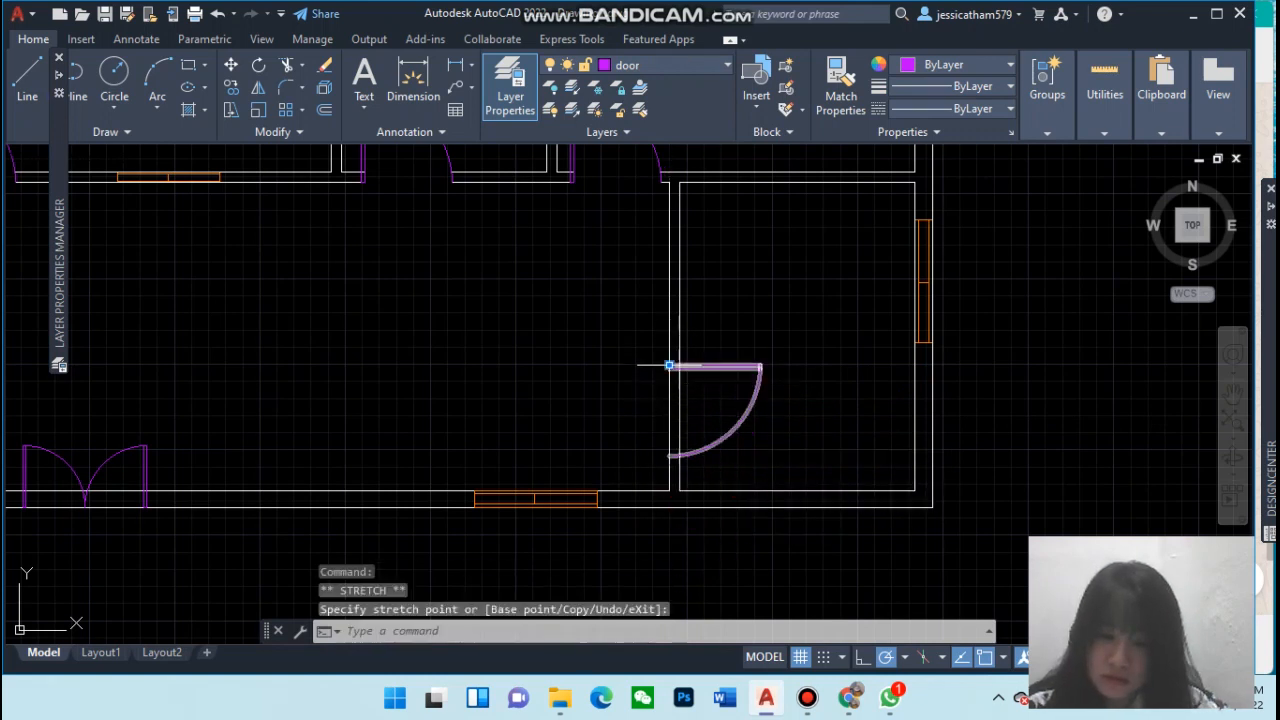
key("Escape")
scroll(776, 466, "down", 2)
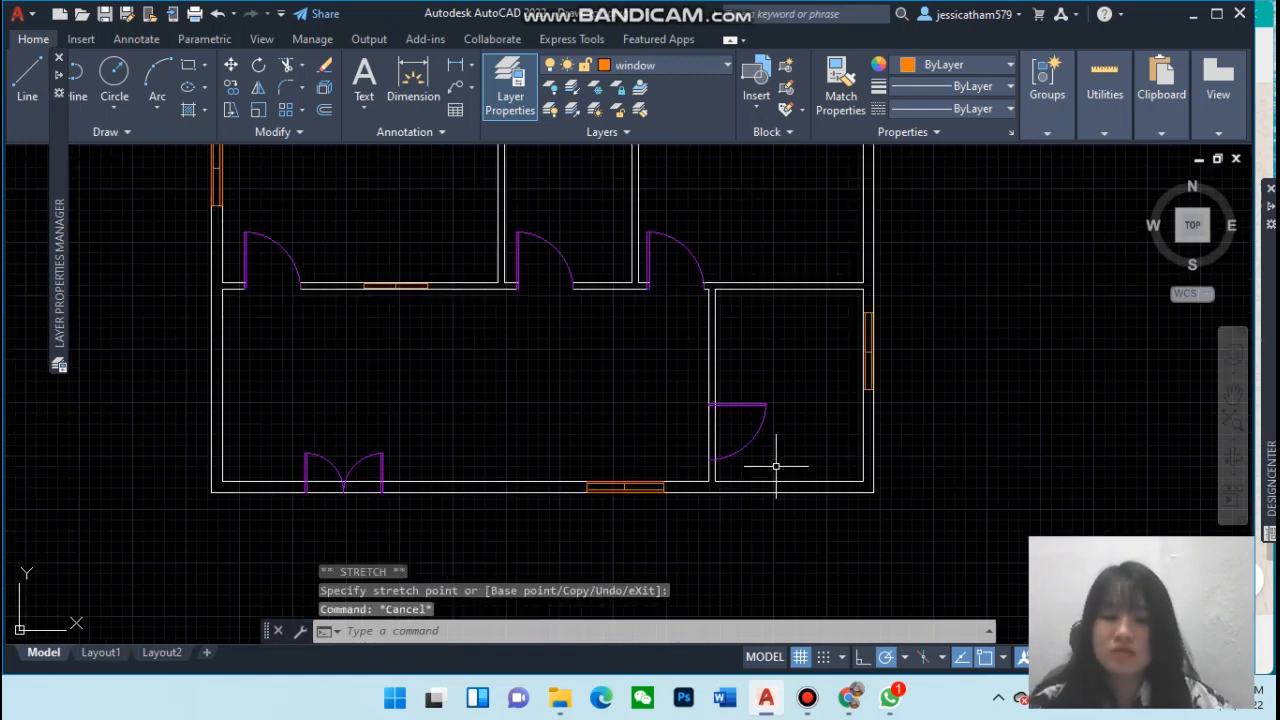
Trim the wall line across the door opening in the lower-right room's left wall
scroll(775, 468, "up", 2)
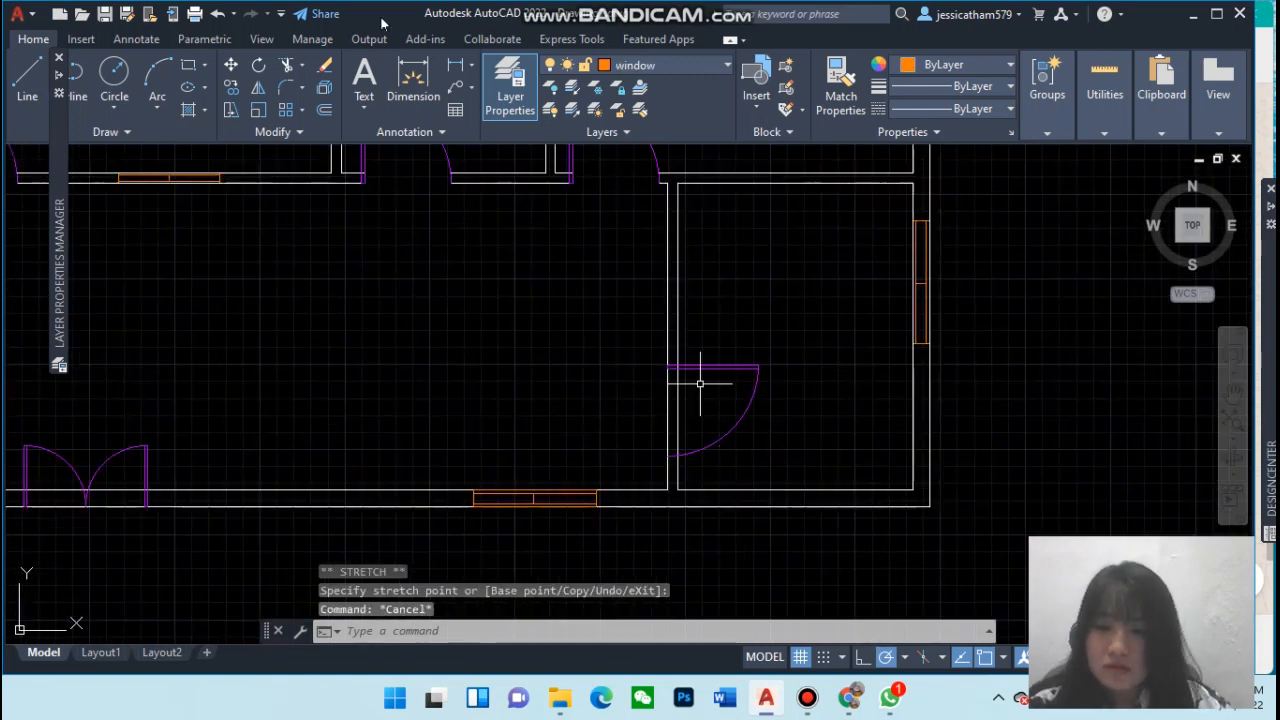
left_click(286, 65)
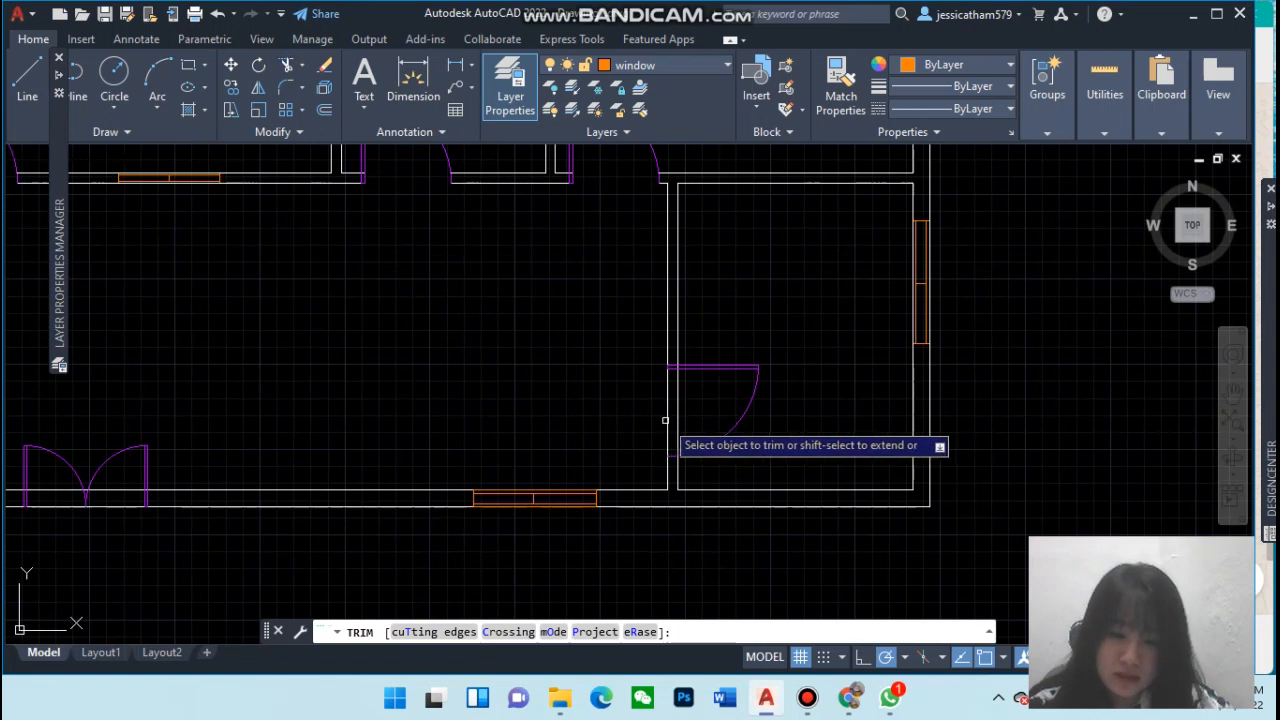
left_click(668, 415)
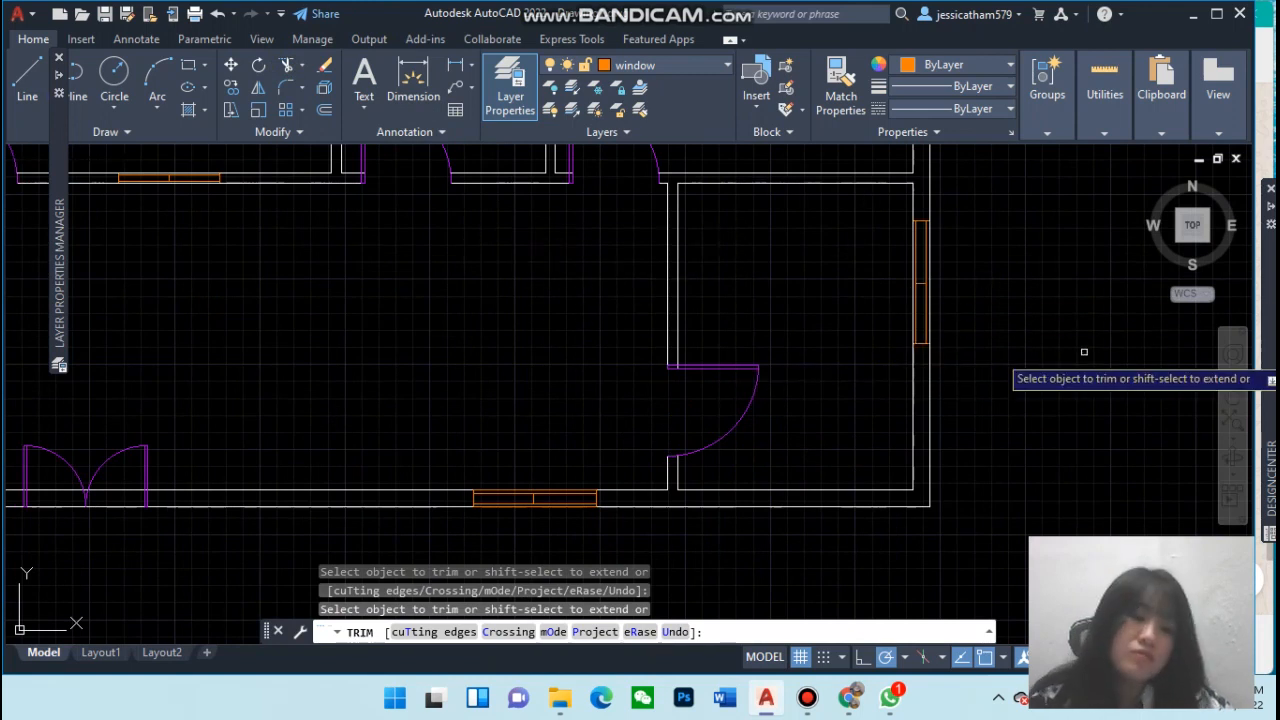
key("Escape")
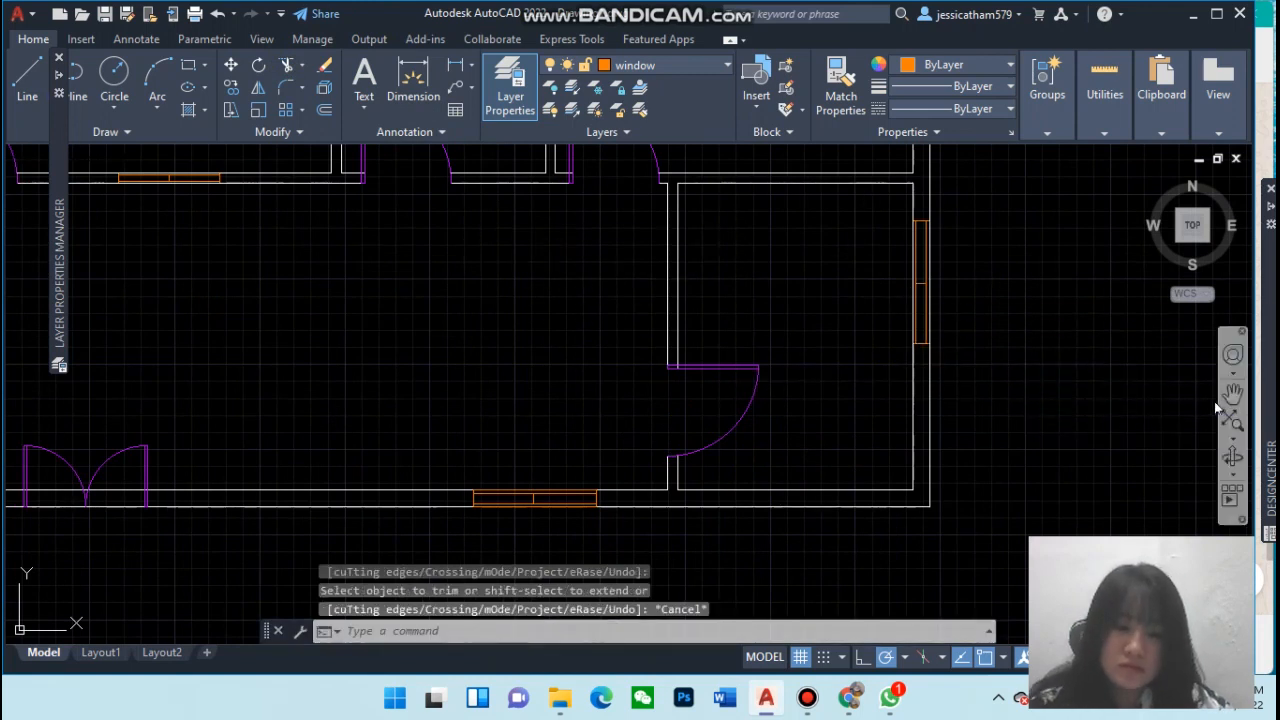
Inspect the window on the lower-right room's right wall up close
scroll(1204, 395, "up", 2)
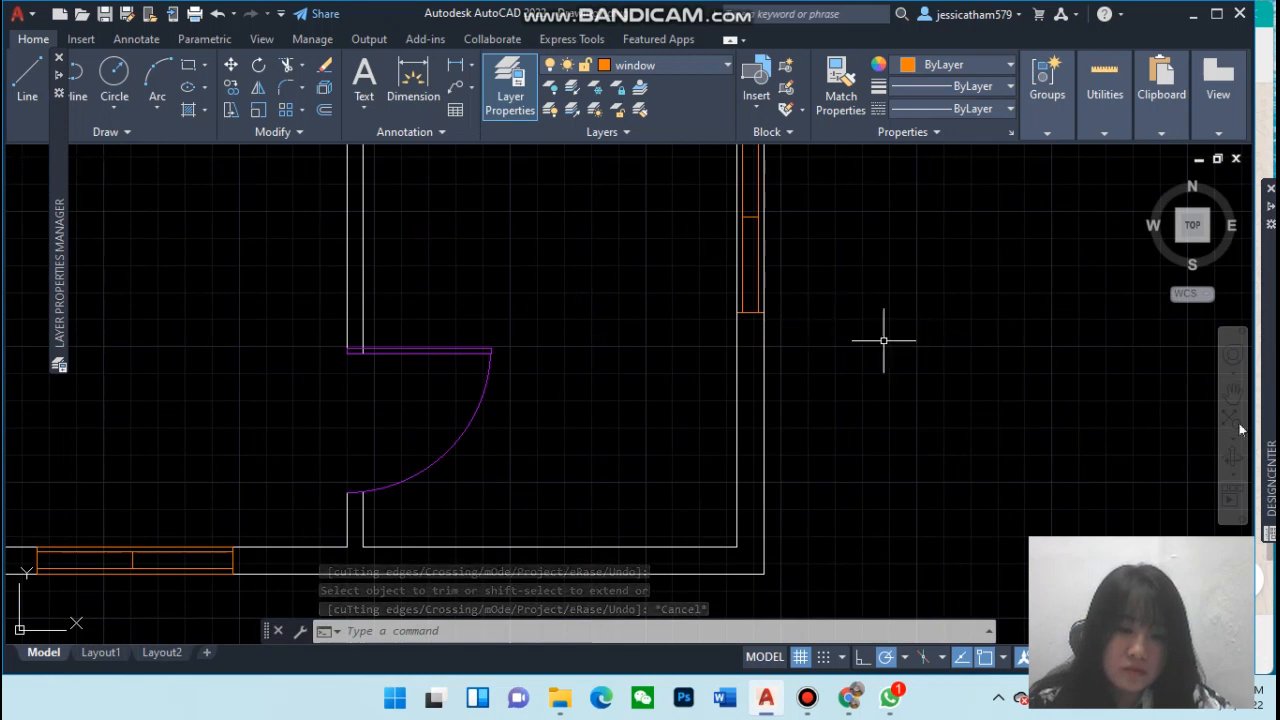
left_click(767, 307)
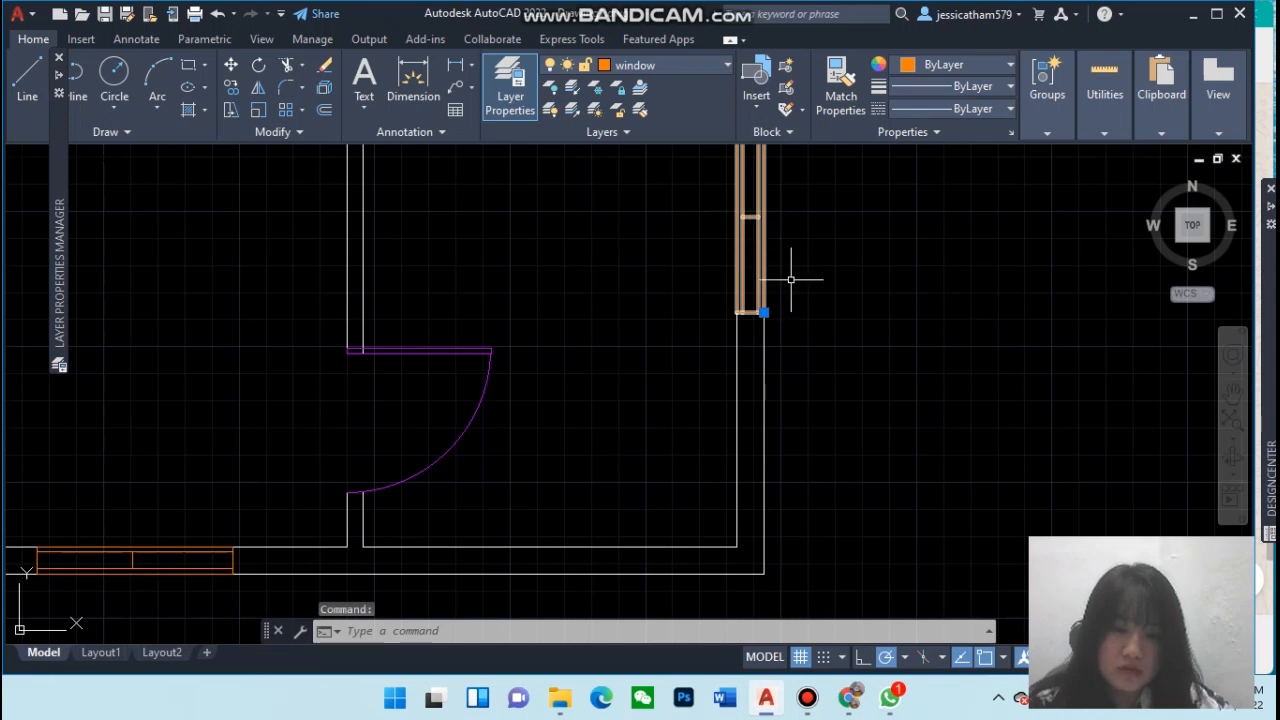
left_click(1233, 390)
mouse_move(926, 290)
left_mouse_down()
mouse_move(950, 349)
mouse_move(958, 450)
left_mouse_up()
key("Escape")
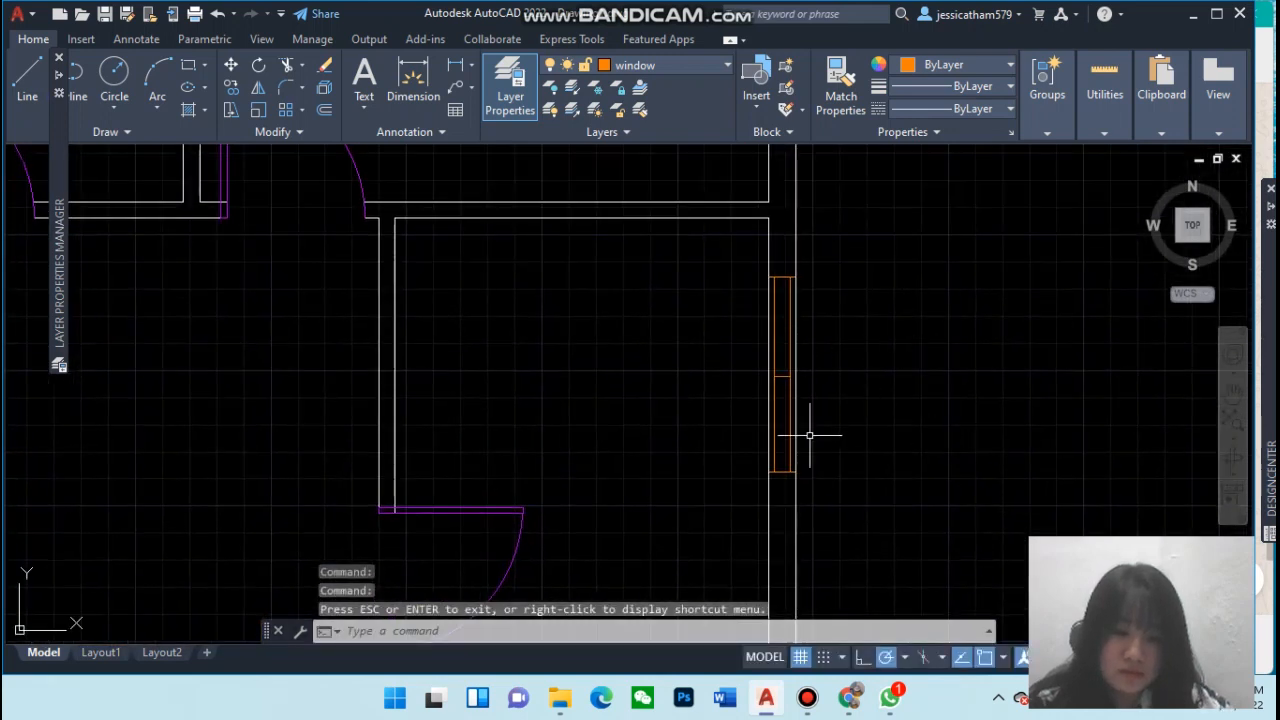
left_click(784, 470)
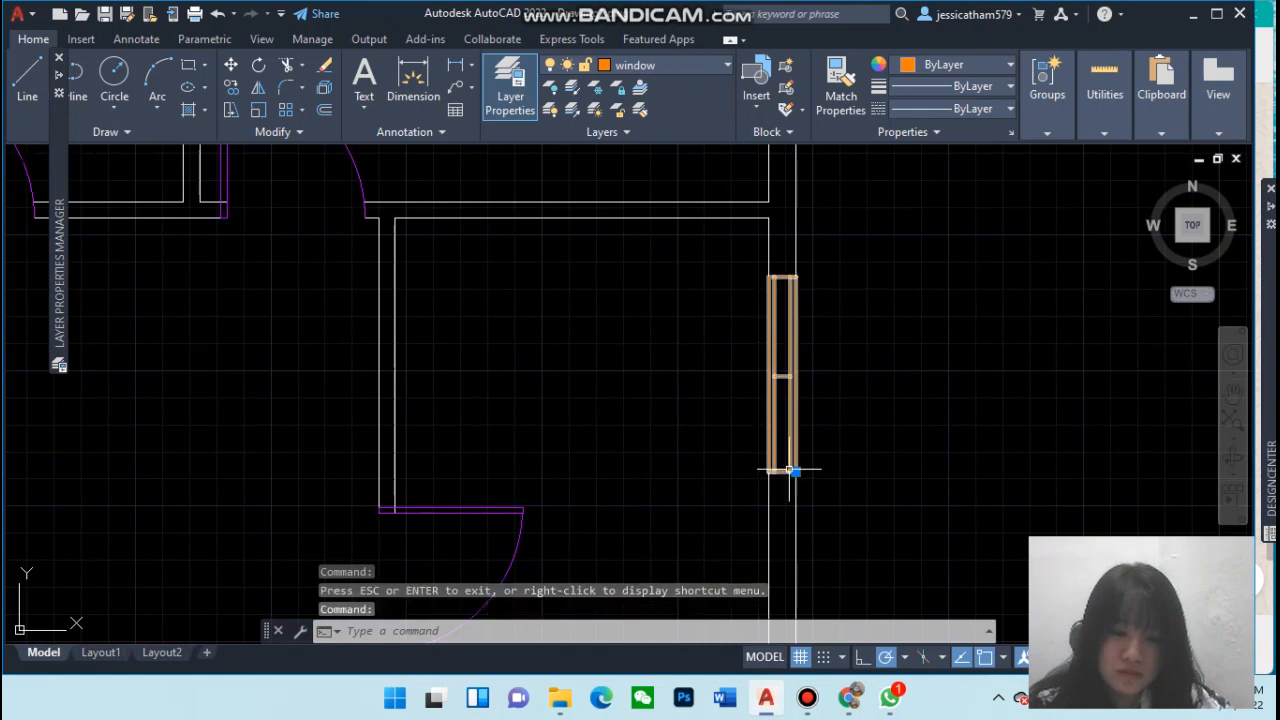
left_click(795, 471)
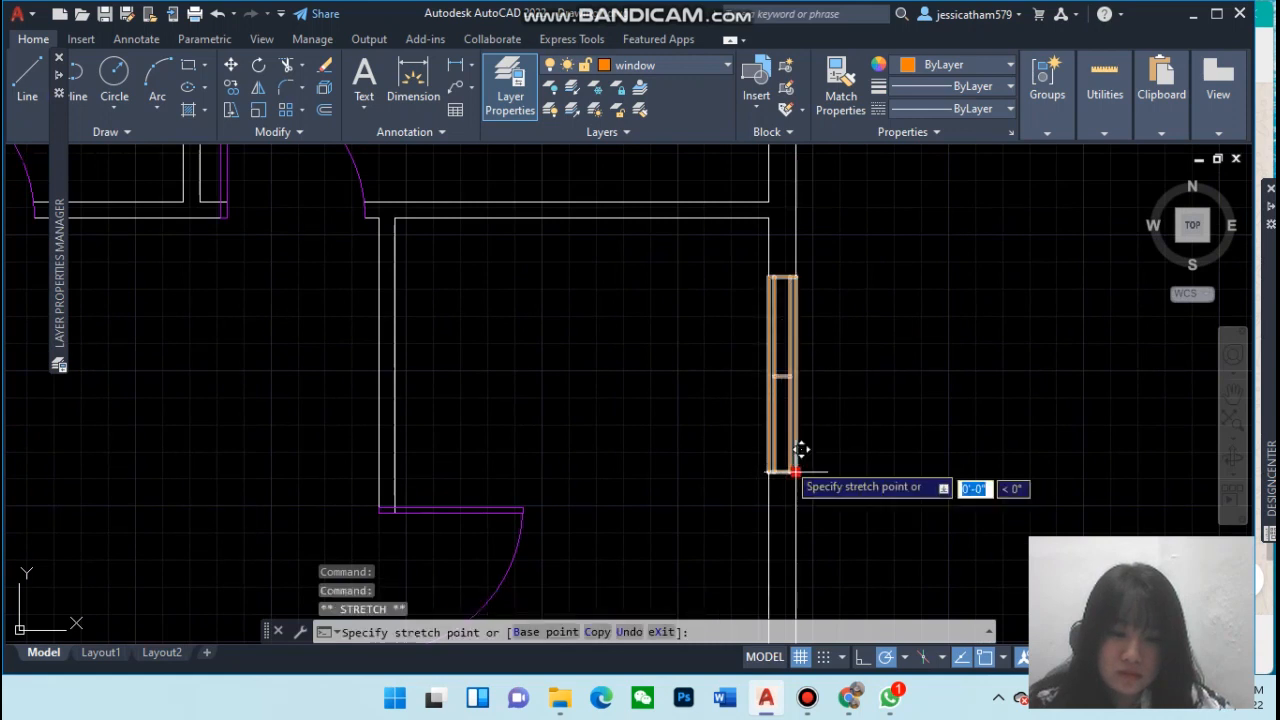
key("Escape")
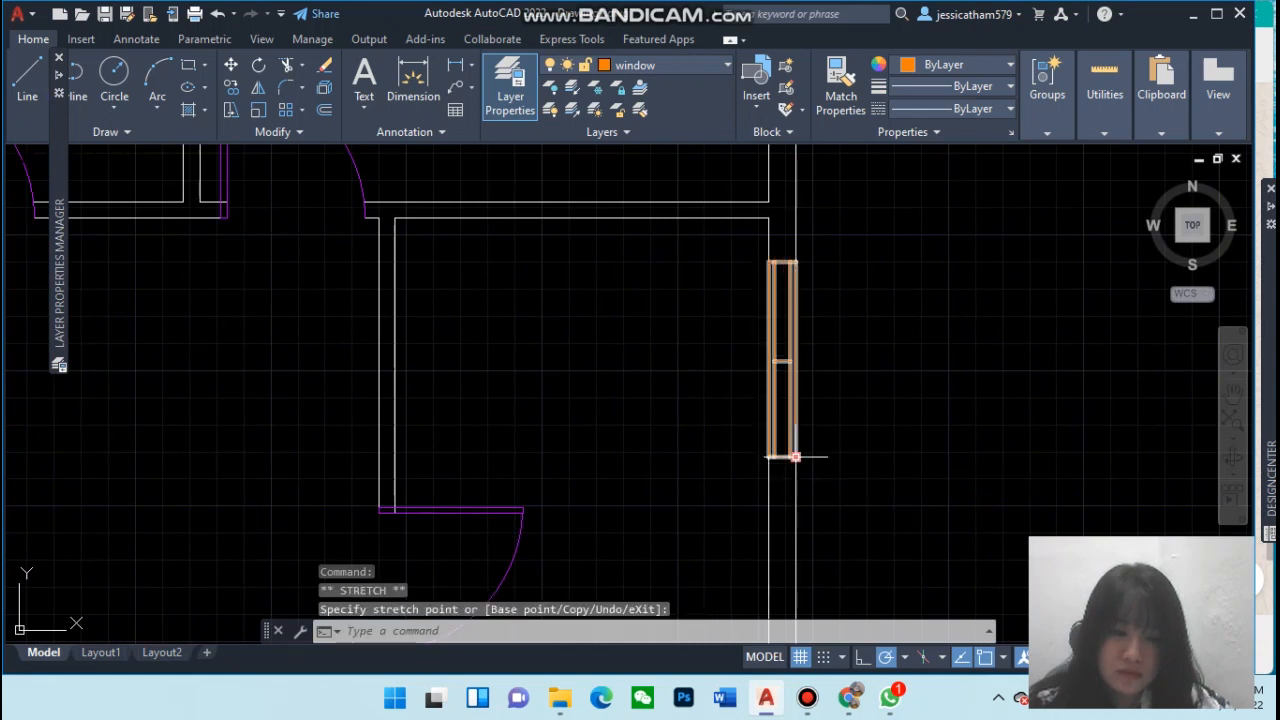
key("Escape")
scroll(1006, 434, "down", 4)
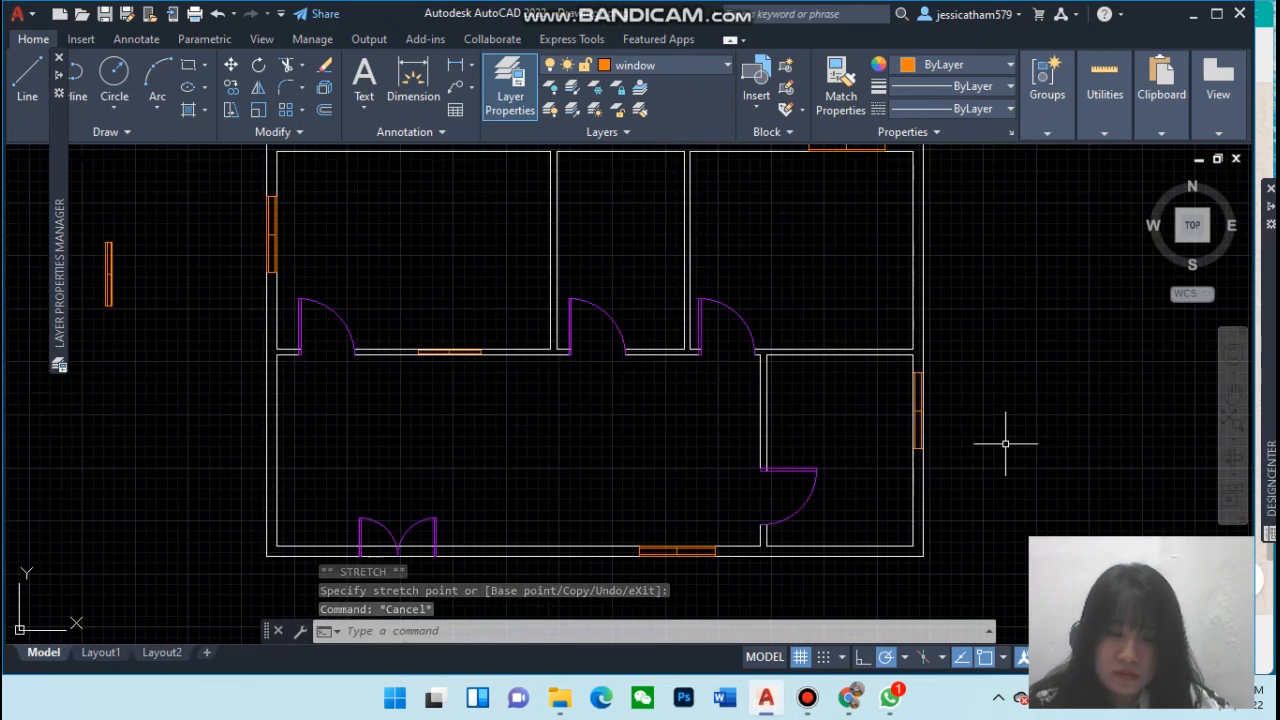
scroll(1006, 443, "down", 2)
scroll(1005, 443, "up", 2)
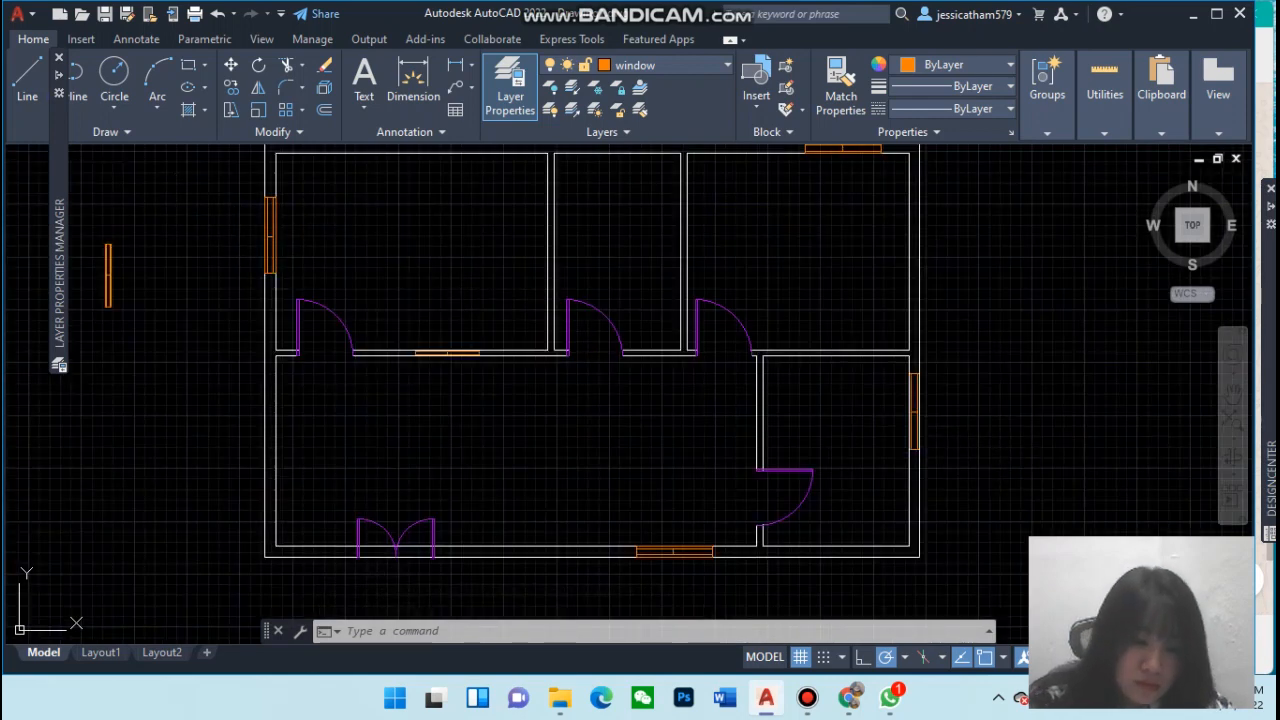
Replace the window on the lower-right room's right wall with a copy of the left-wall window
left_click(914, 423)
key("Delete")
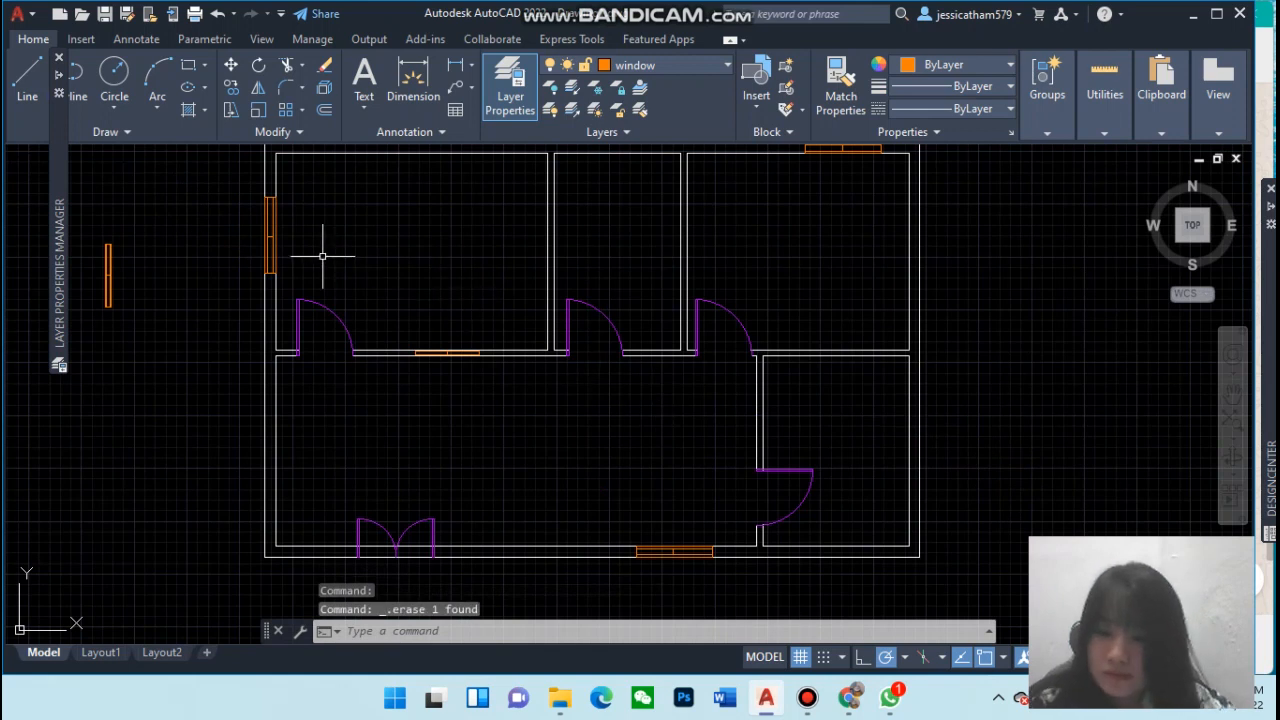
left_click(270, 244)
type("cop")
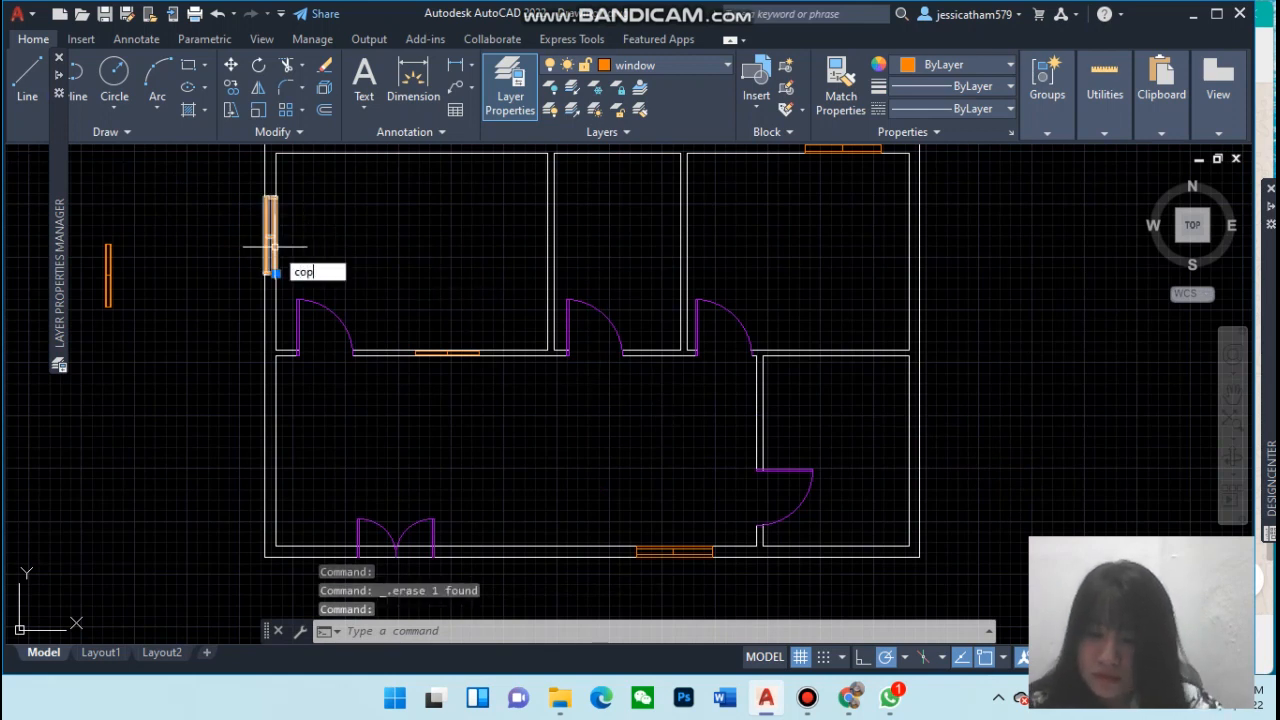
key("Return")
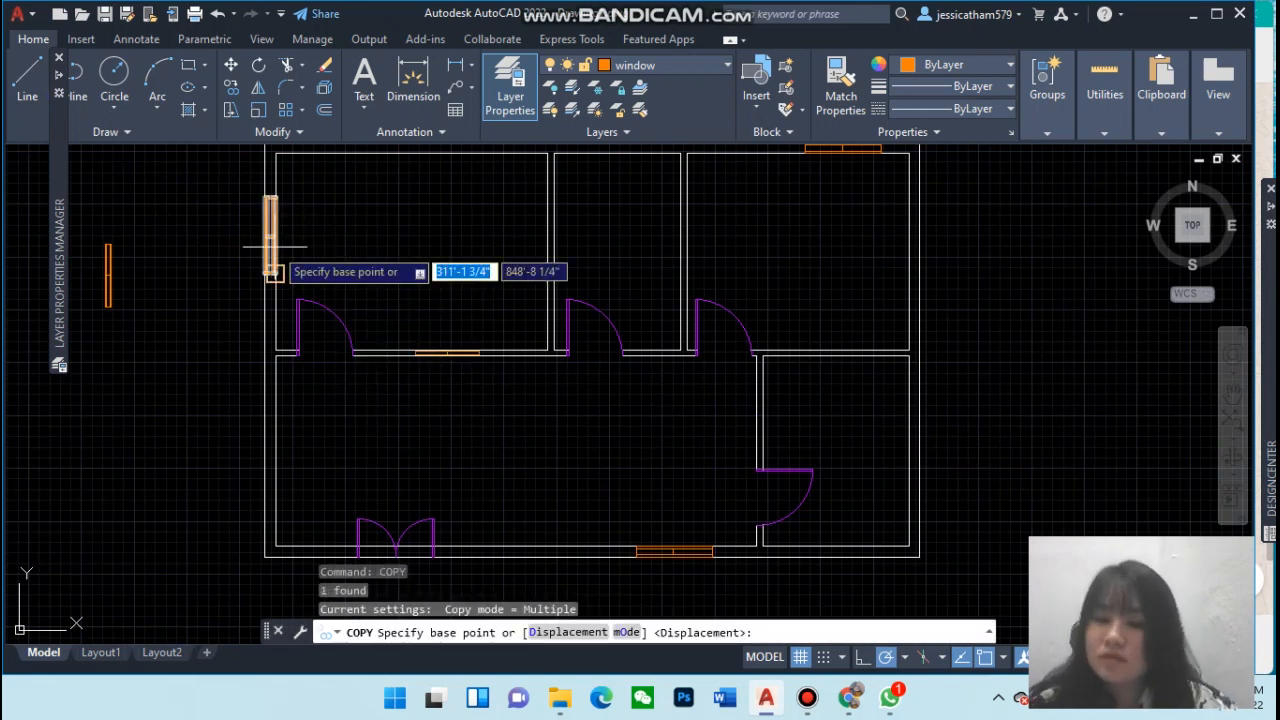
left_click(277, 276)
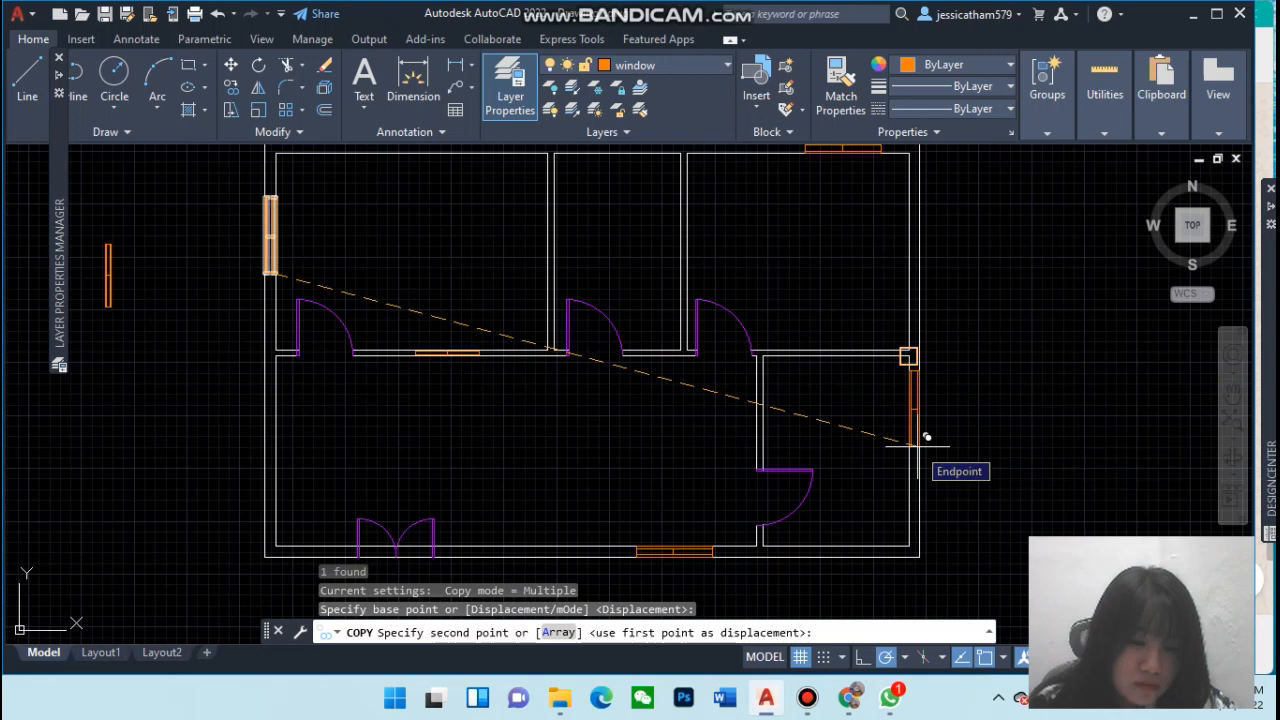
left_click(918, 447)
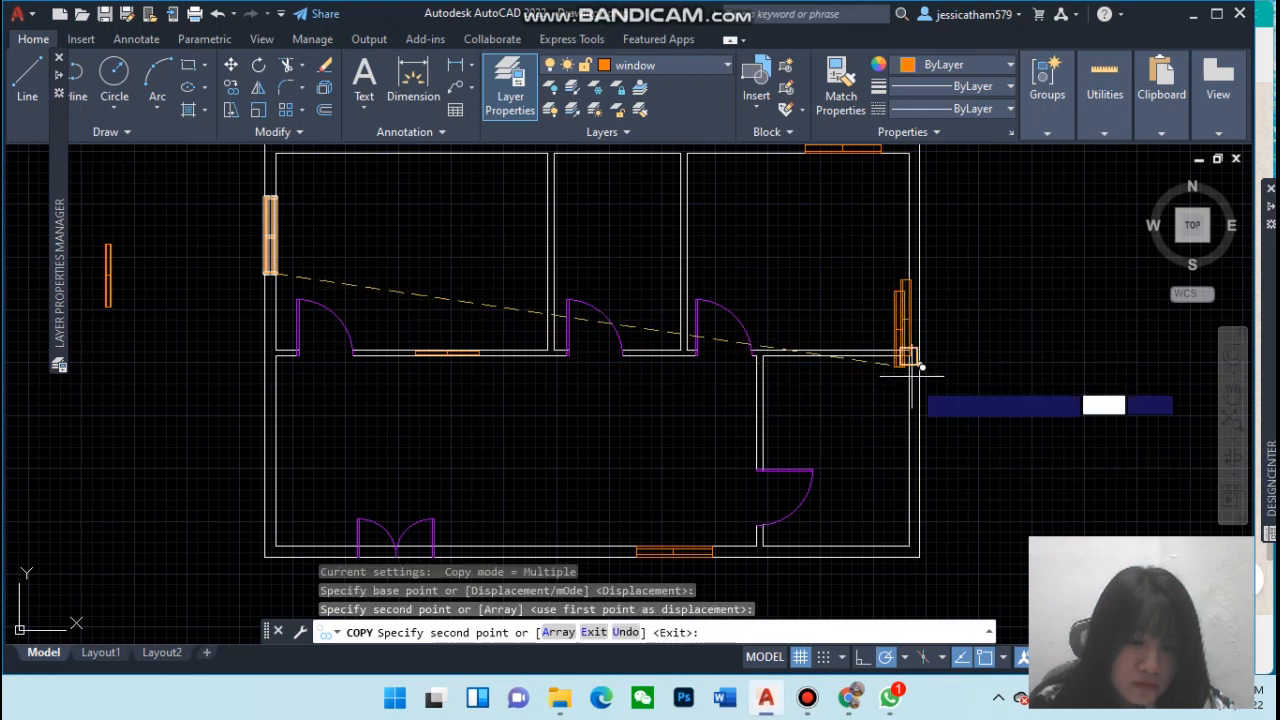
key("Escape")
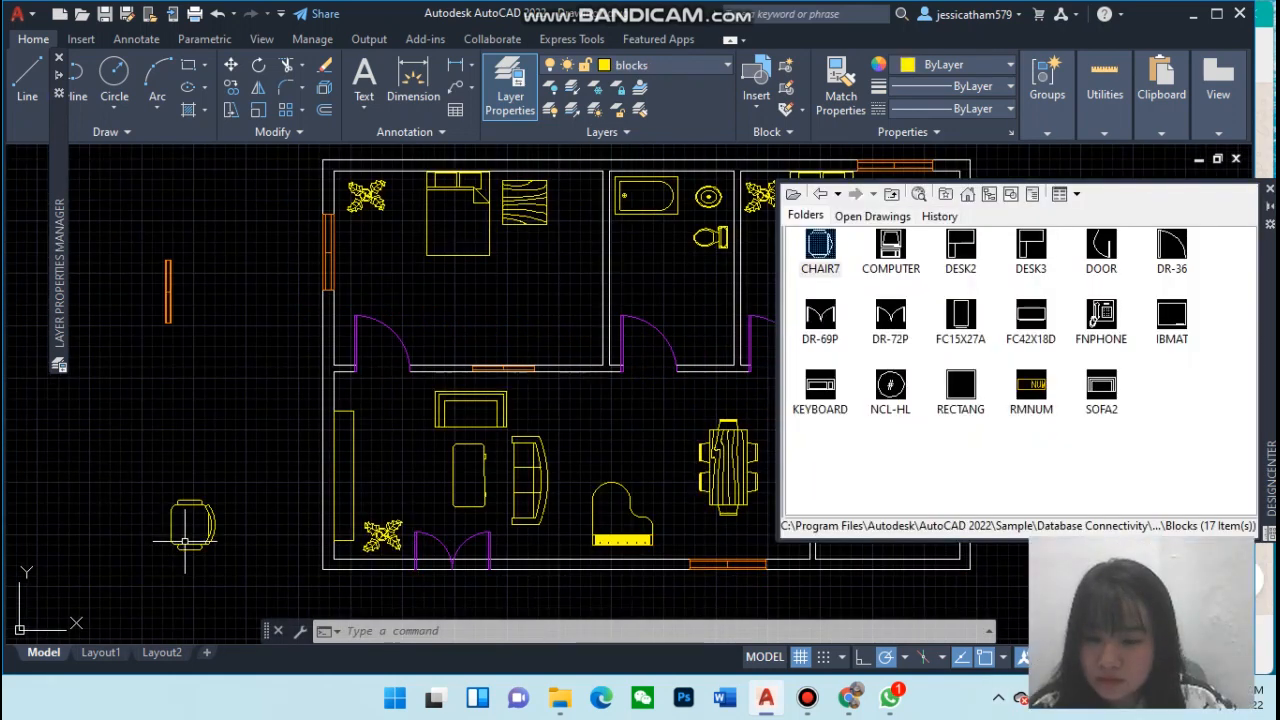
left_click(192, 545)
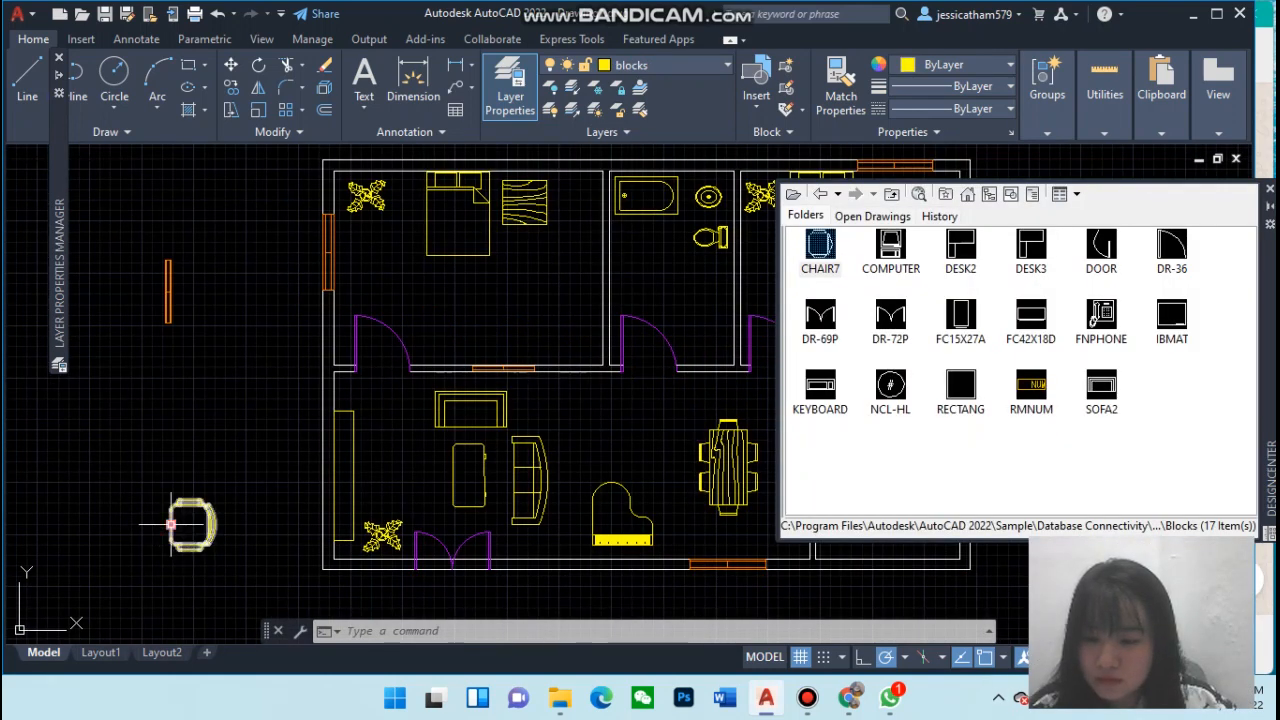
left_click(808, 698)
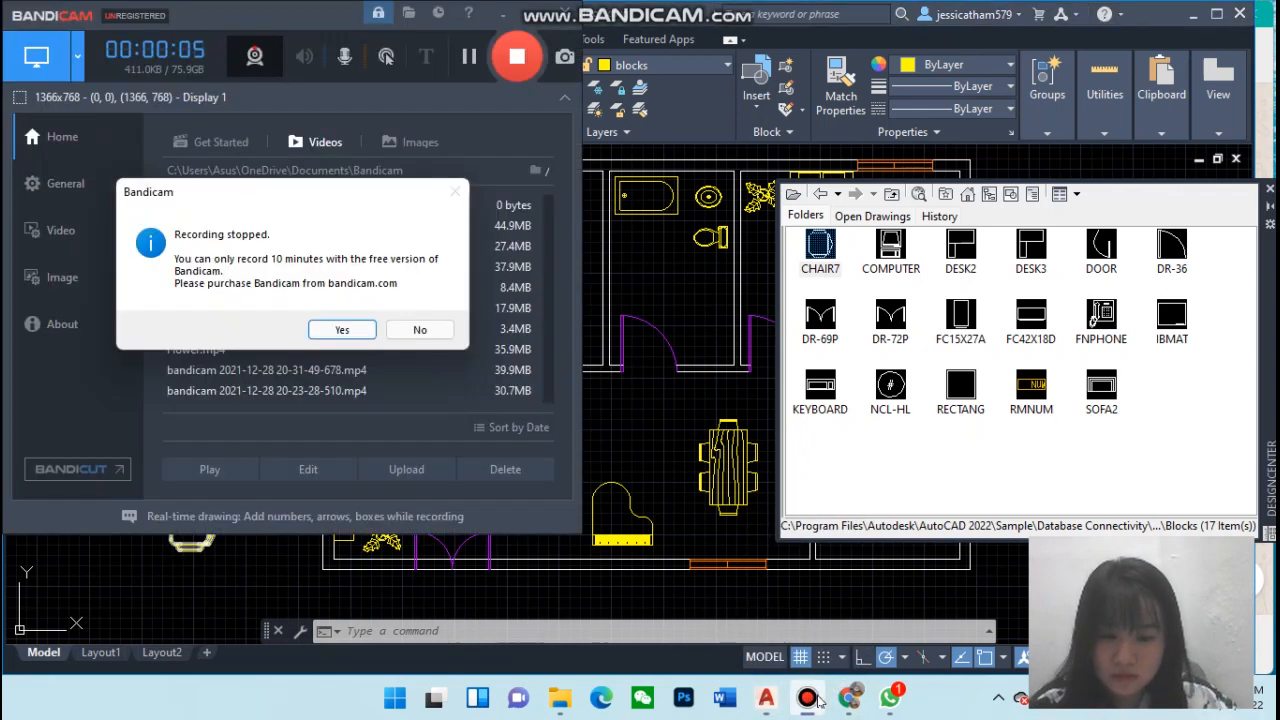
left_click(343, 330)
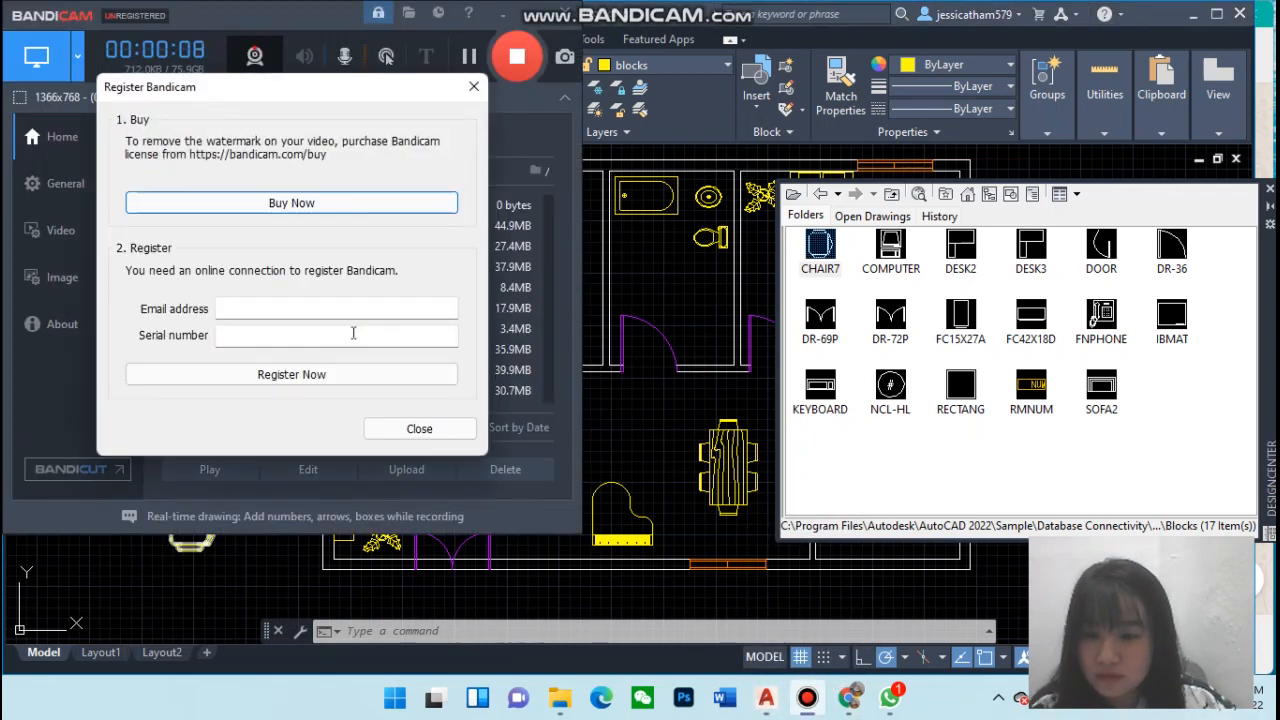
left_click(474, 91)
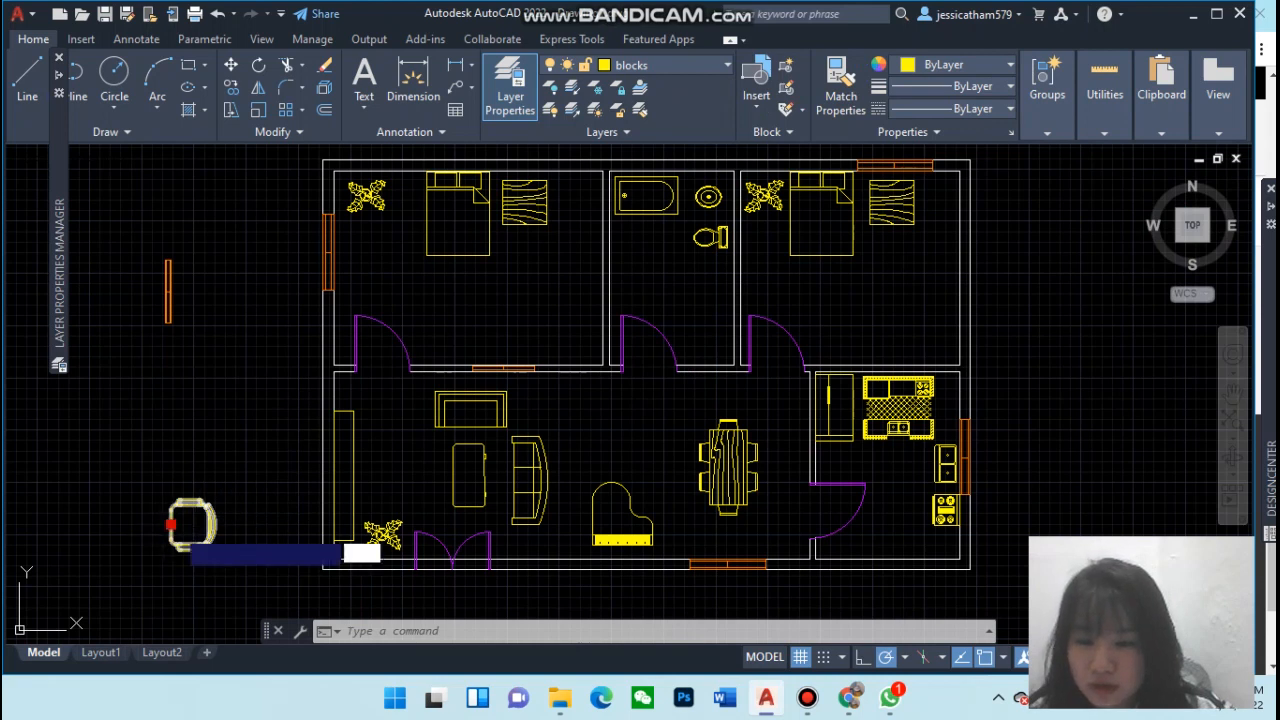
Move the chair block into the upper-left bedroom and copy it into the upper-right bedroom
left_click(171, 524)
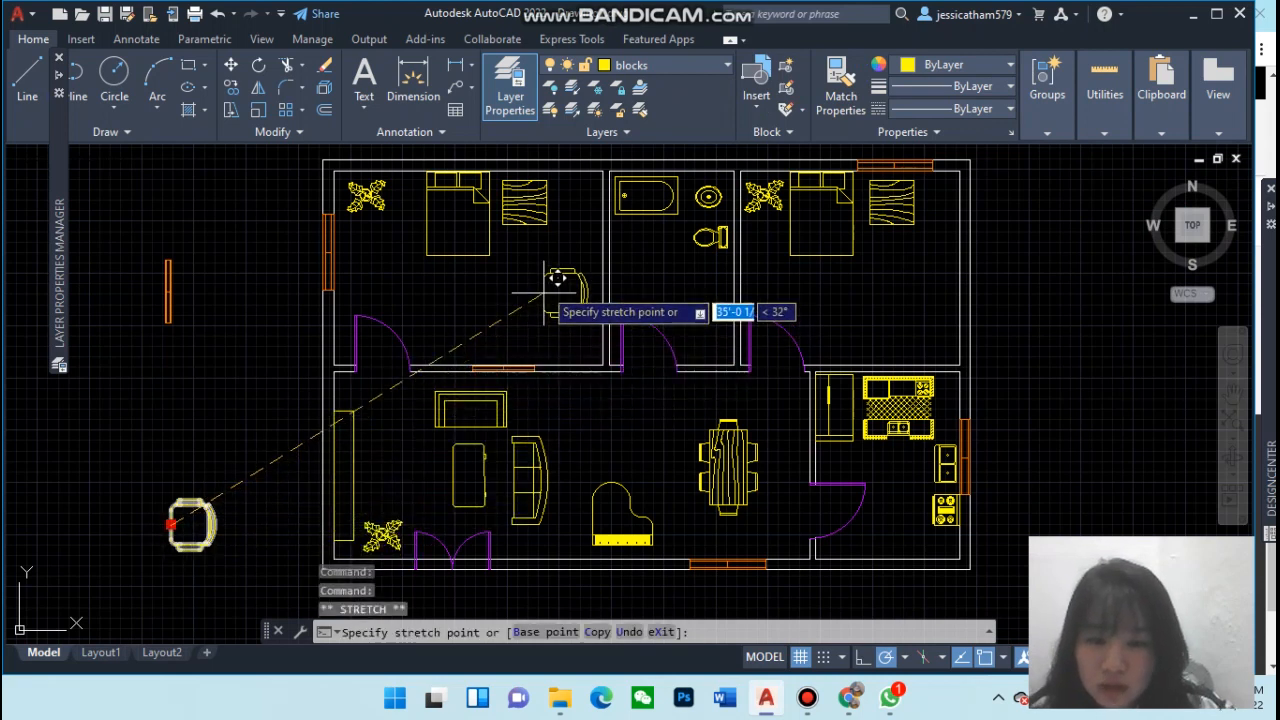
left_click(553, 265)
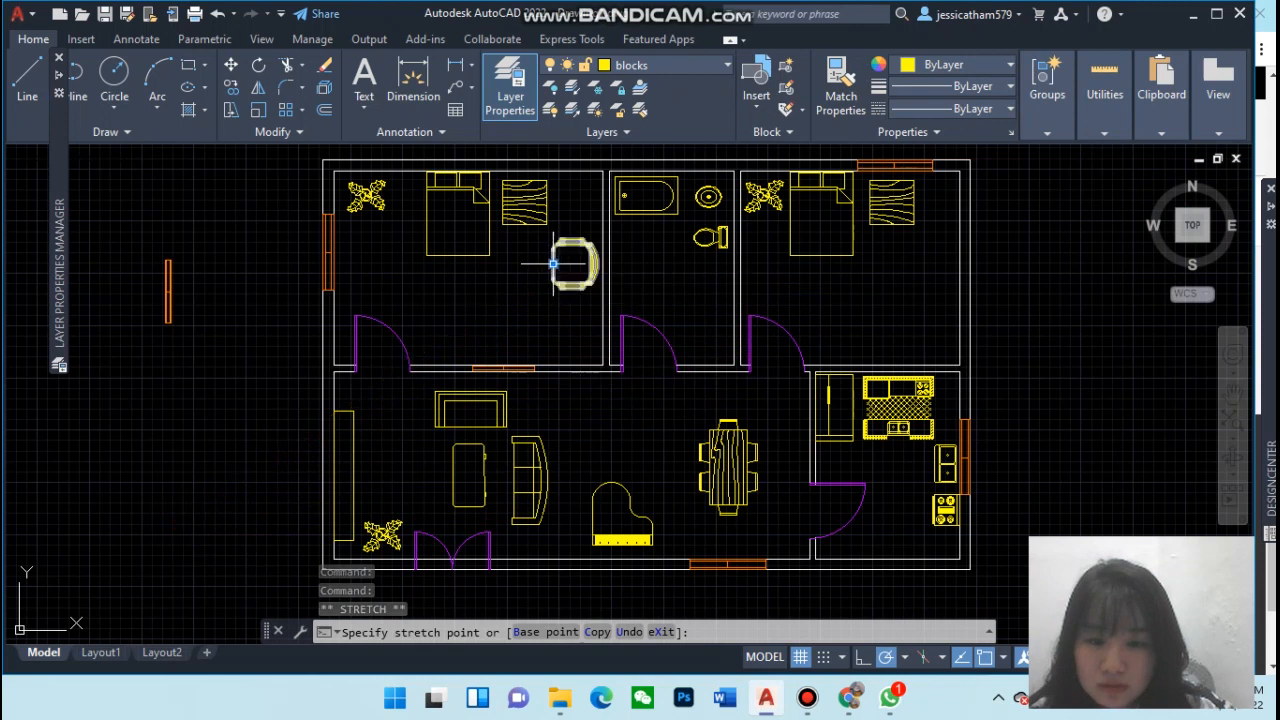
type("c")
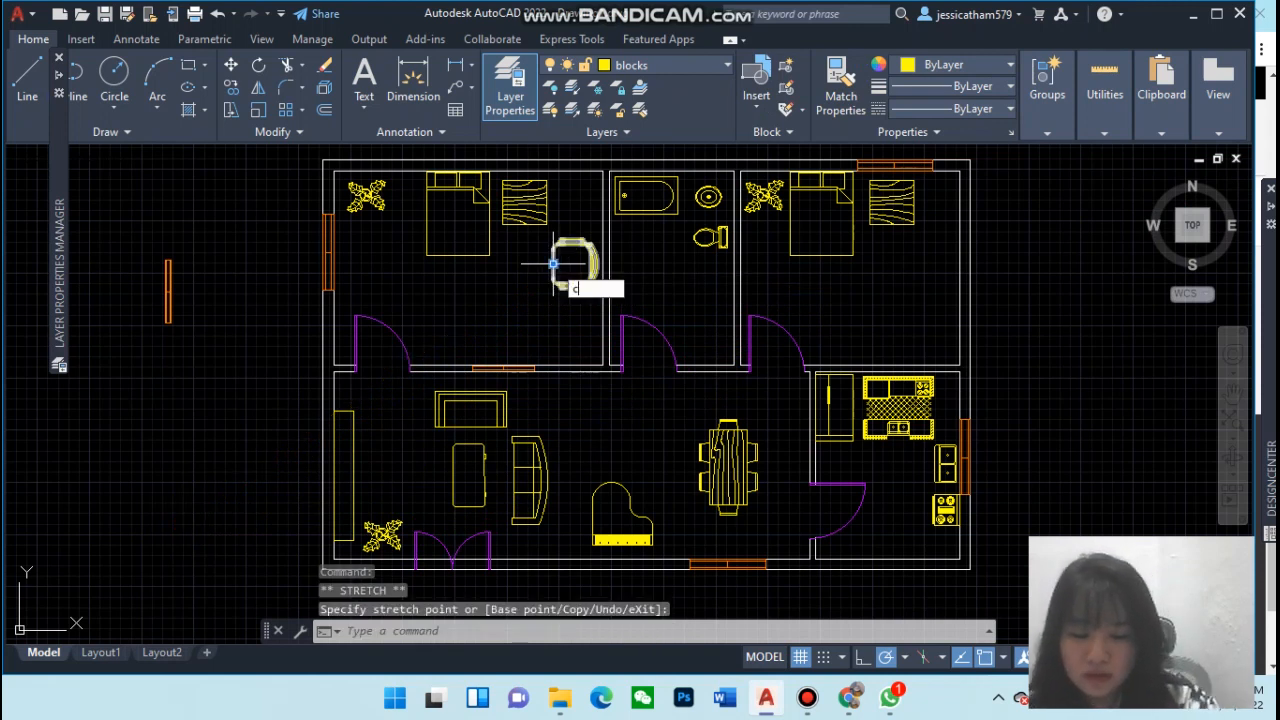
key("Return")
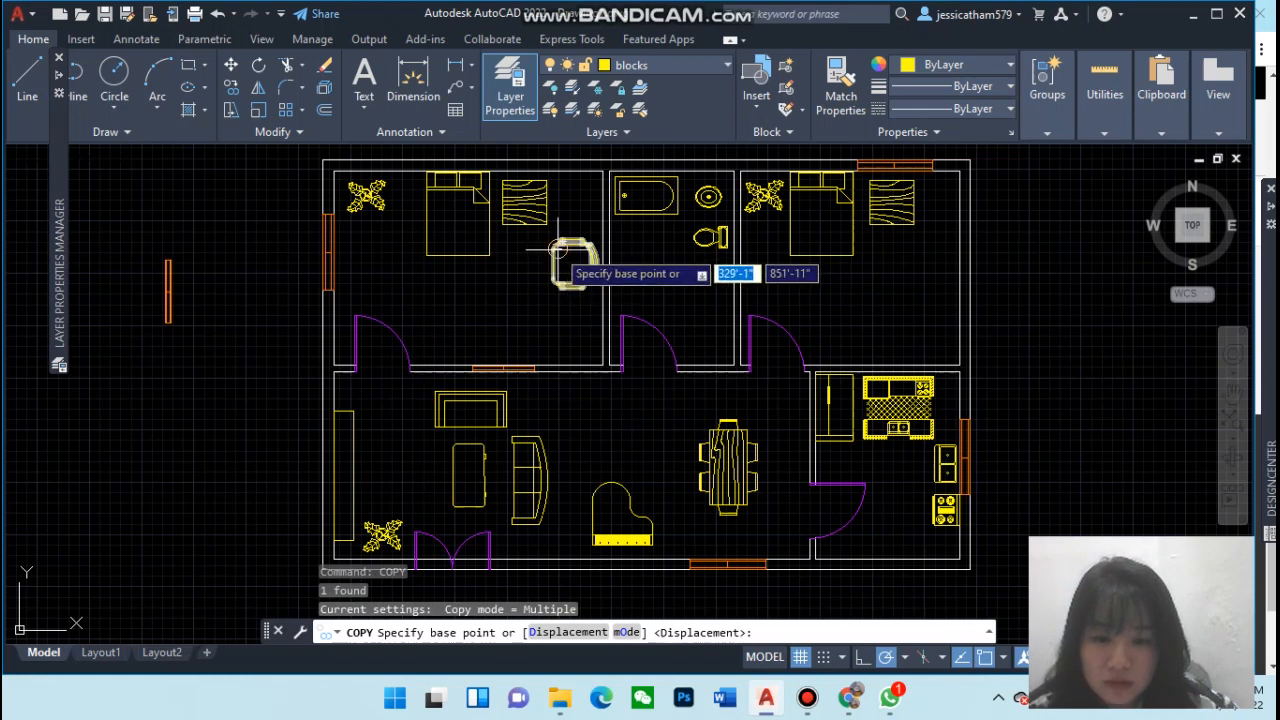
left_click(561, 244)
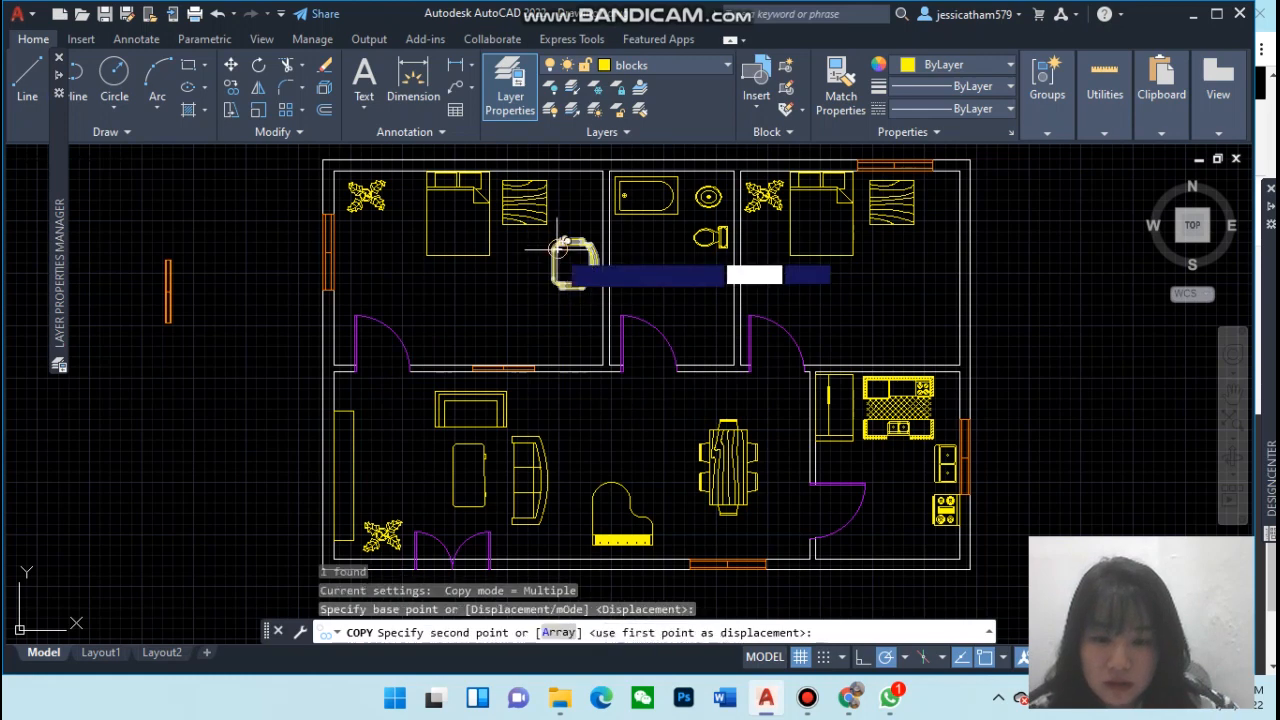
left_click(921, 246)
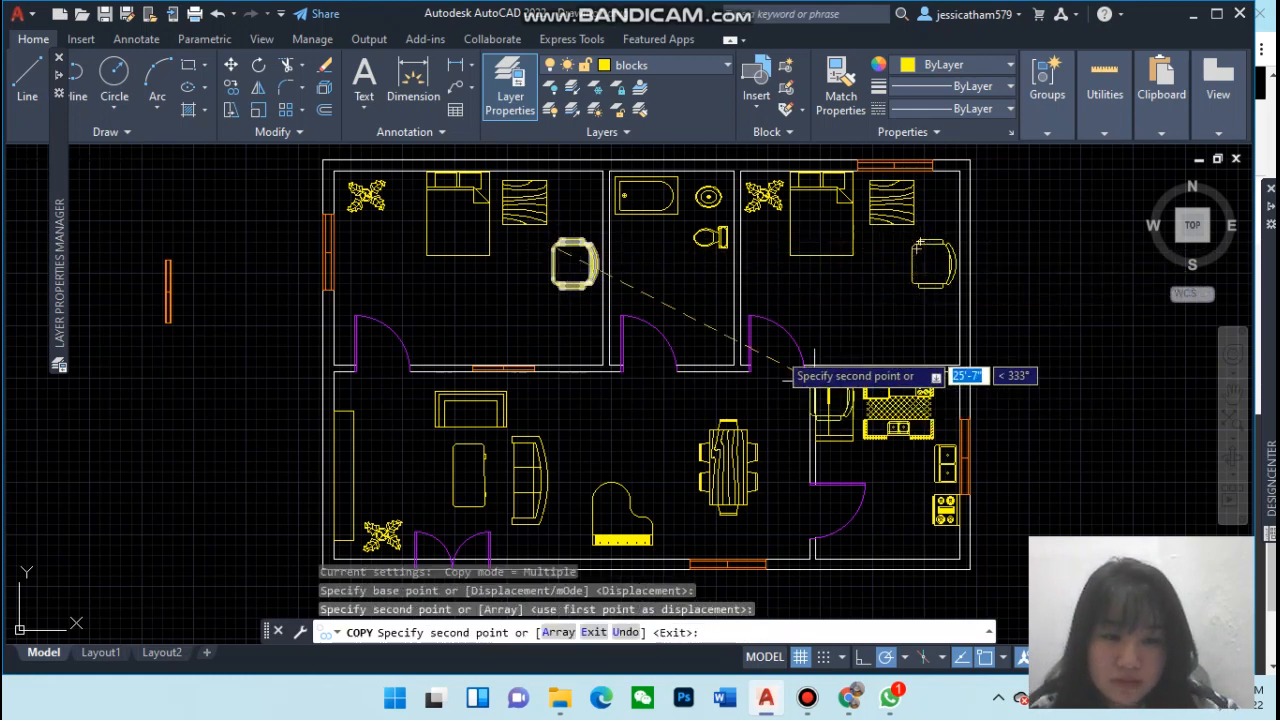
key("Escape")
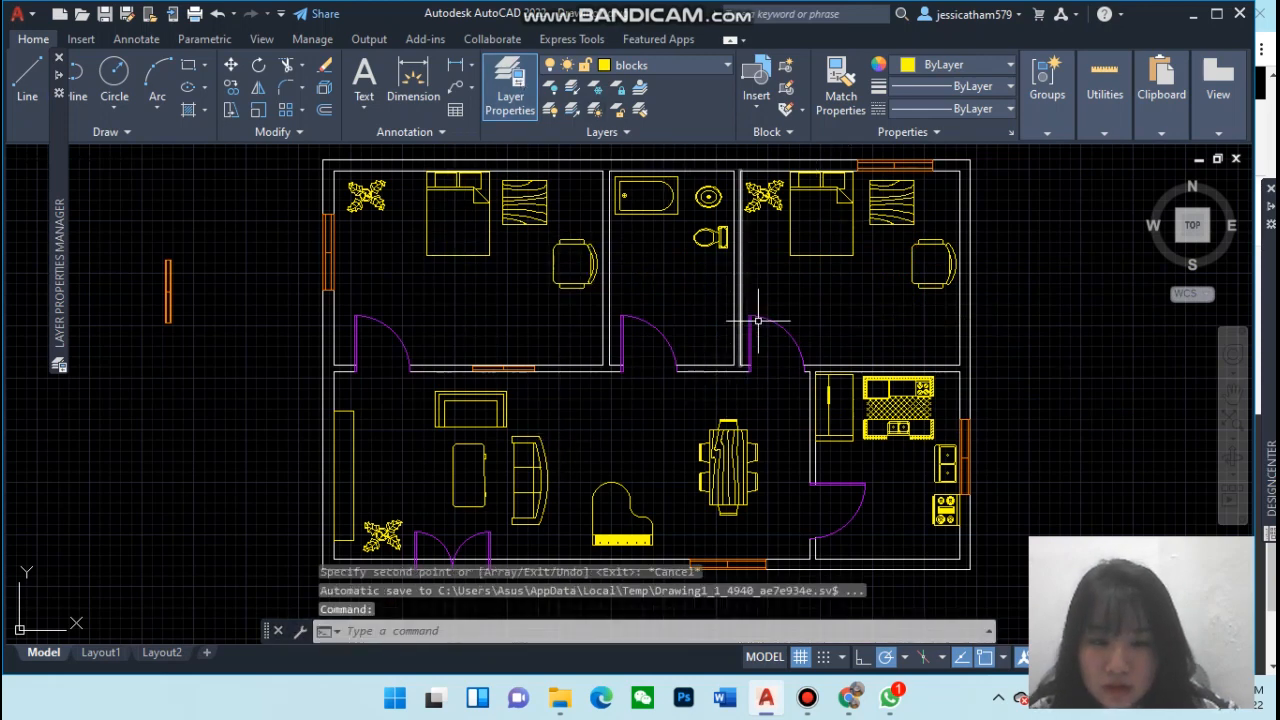
Set the current layer to hatches
scroll(790, 300, "down", 1)
scroll(830, 330, "up", 1)
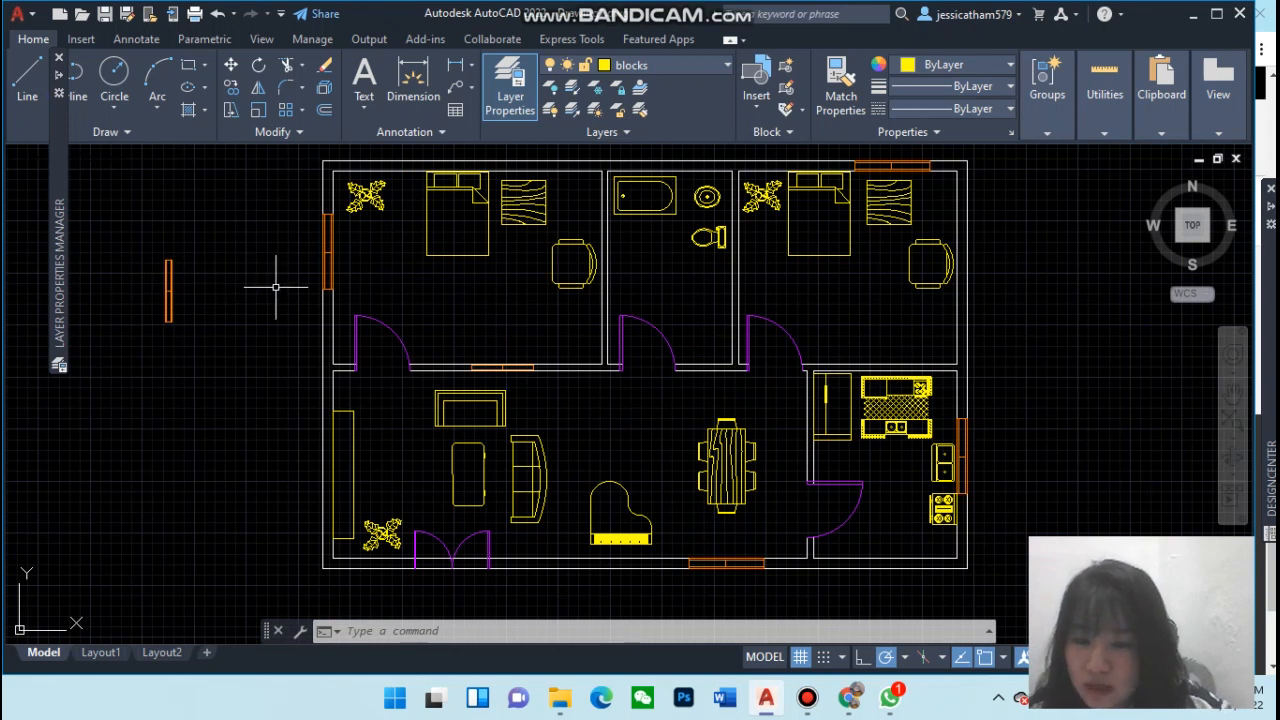
left_click(689, 66)
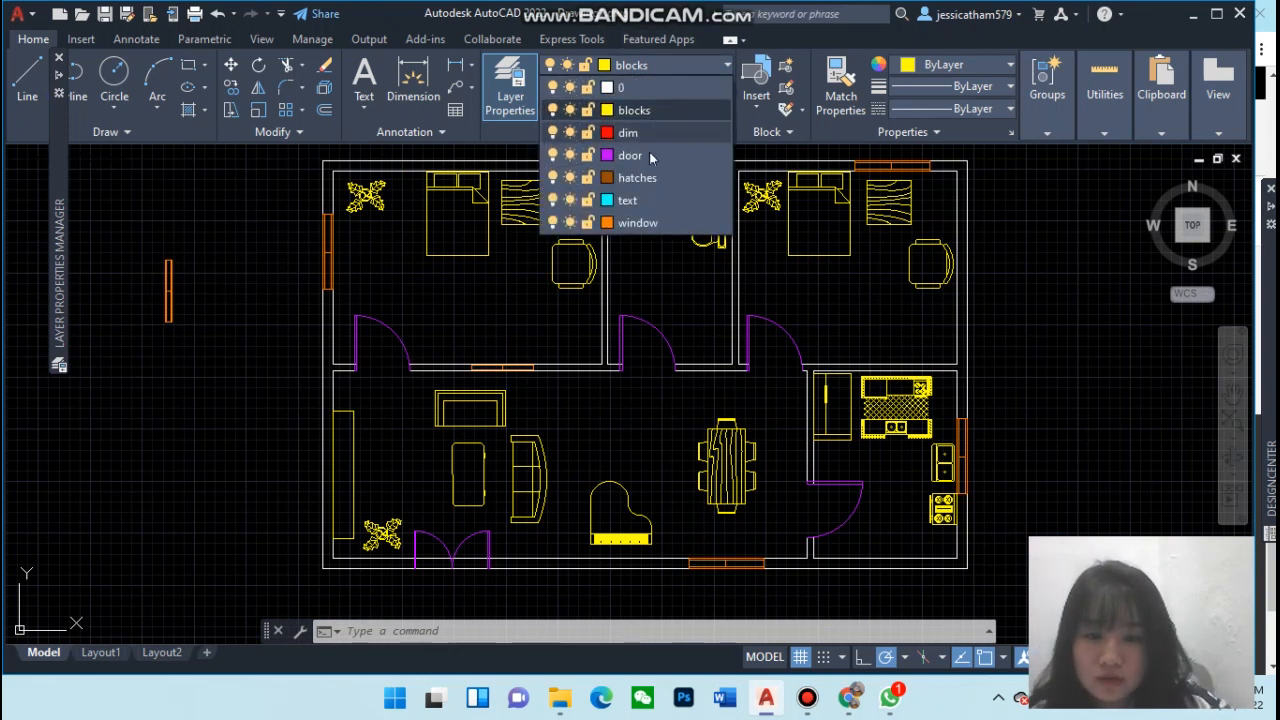
left_click(650, 178)
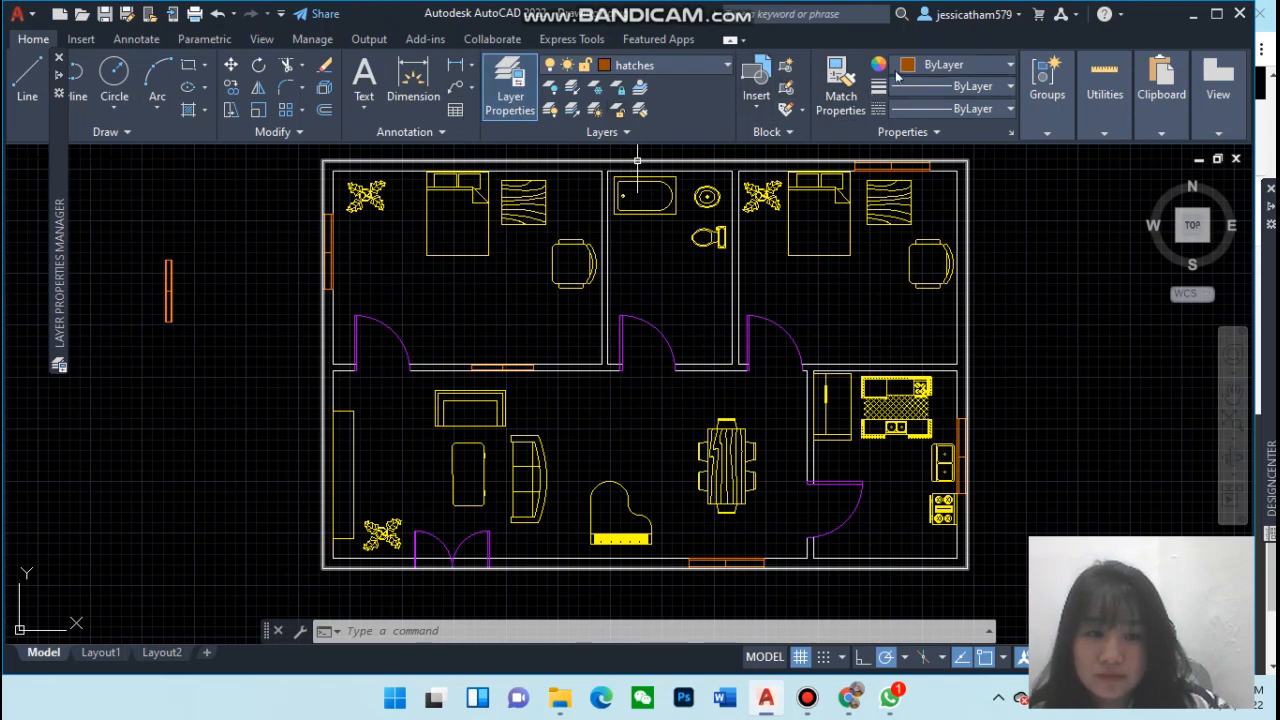
Fill all the wall segments with a Solid hatch coloured ByLayer by picking internal points inside each wall
left_click(88, 42)
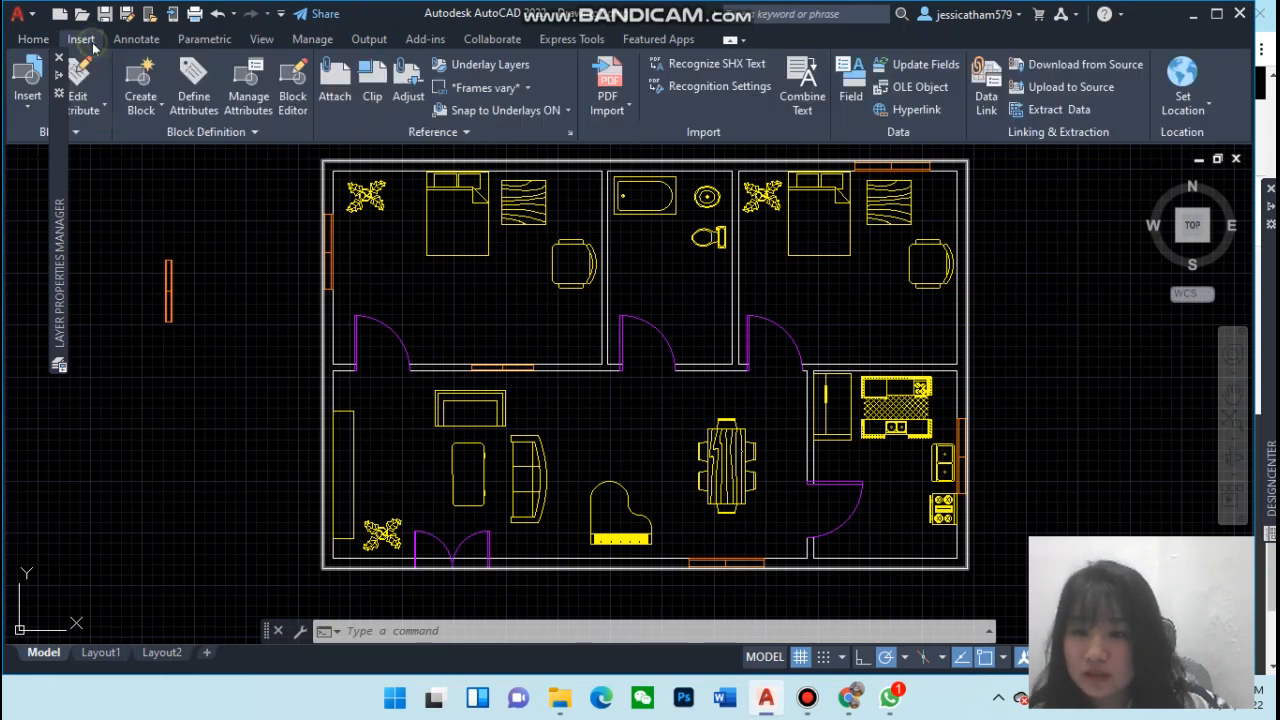
left_click(33, 39)
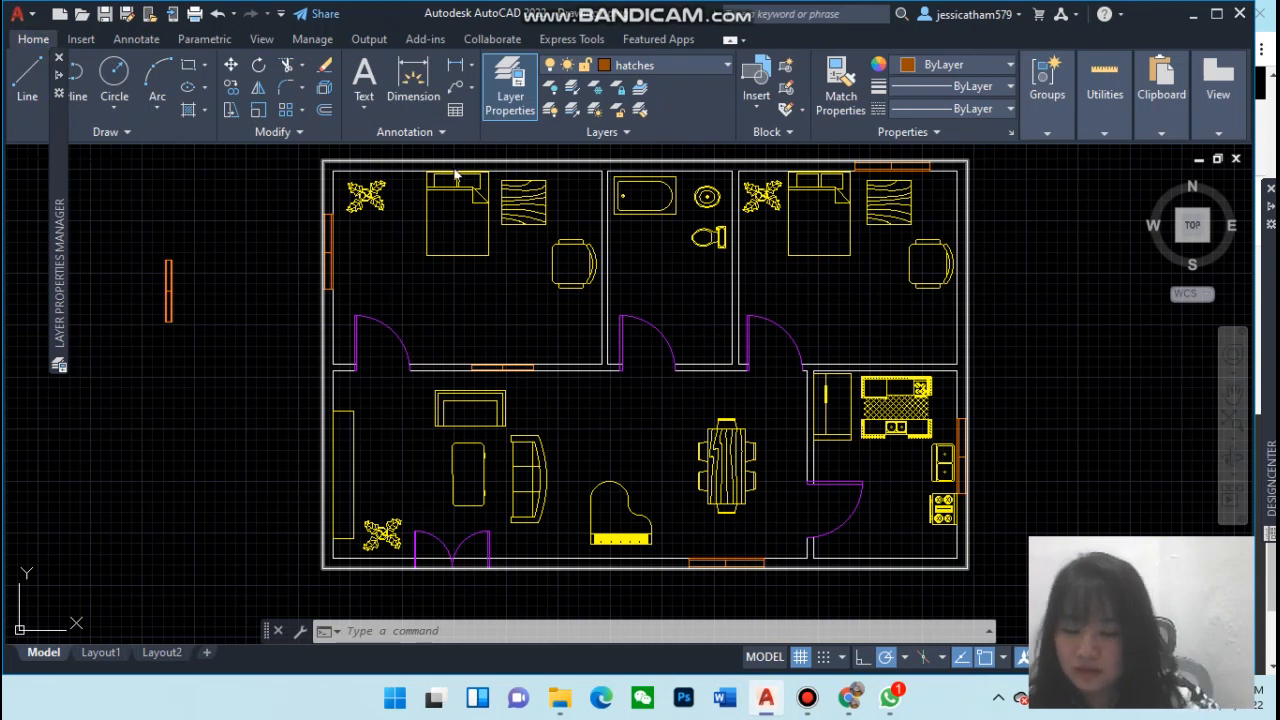
type("hat")
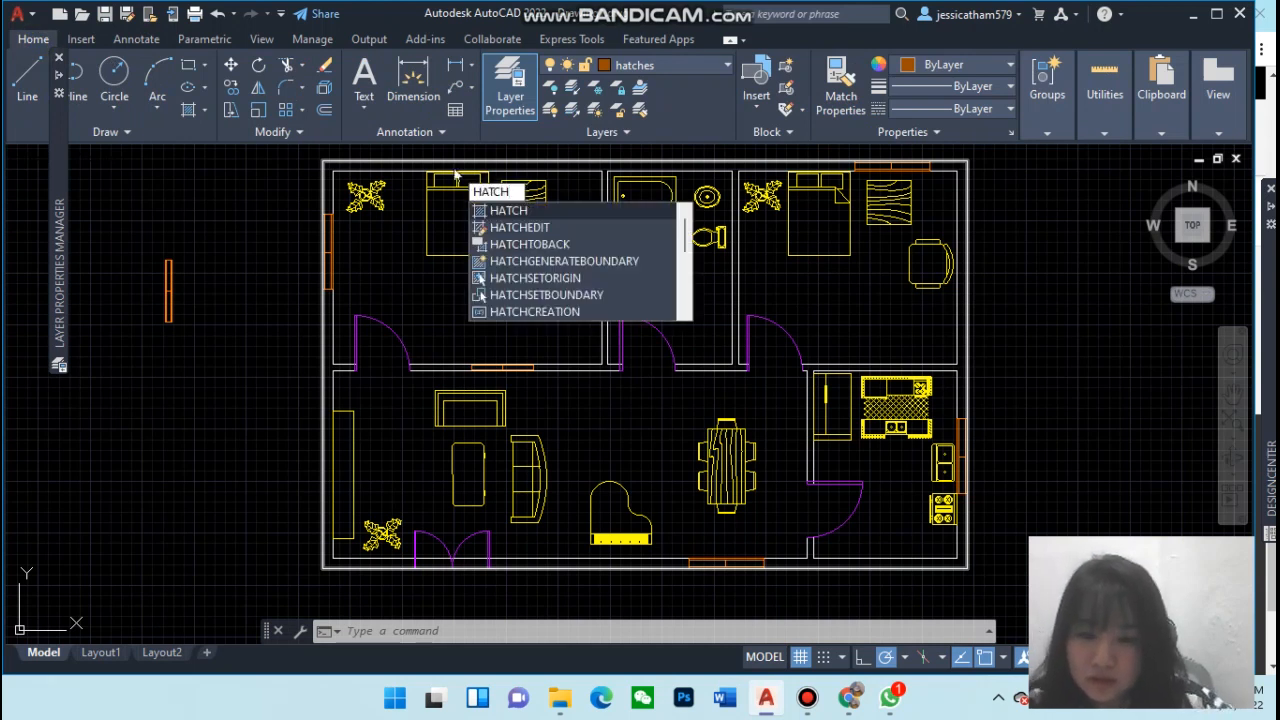
key("Return")
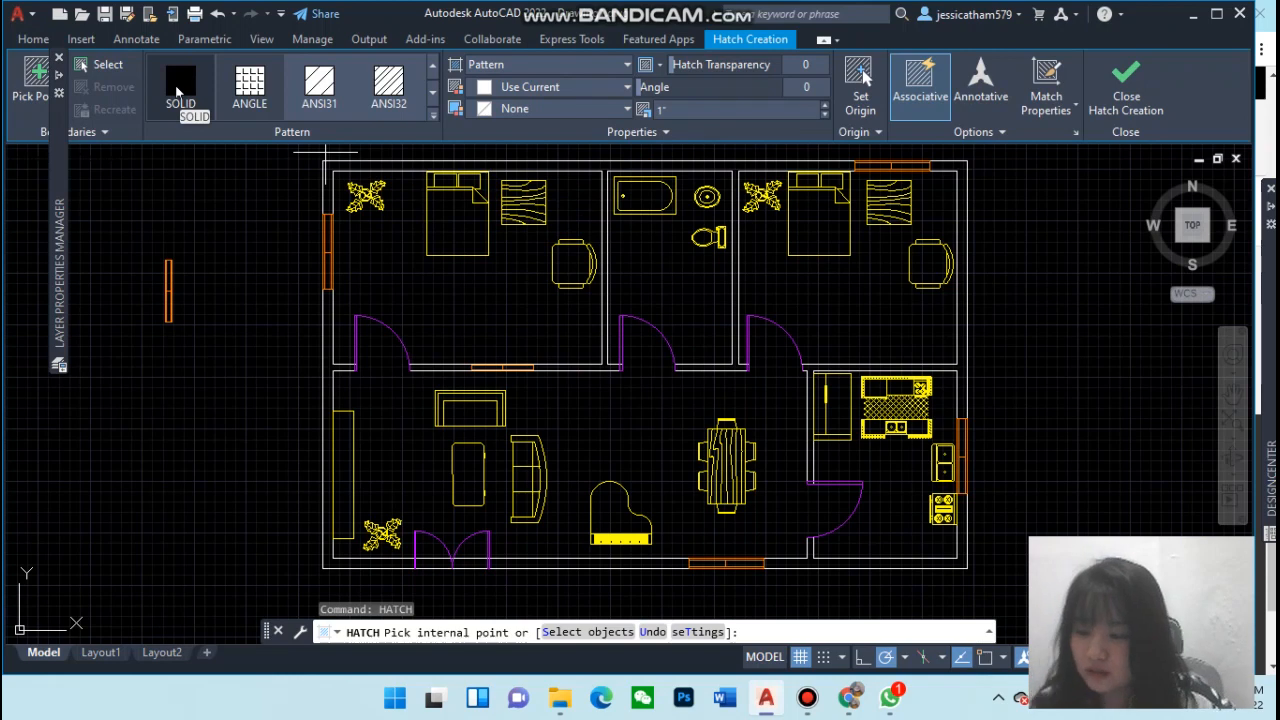
left_click(177, 91)
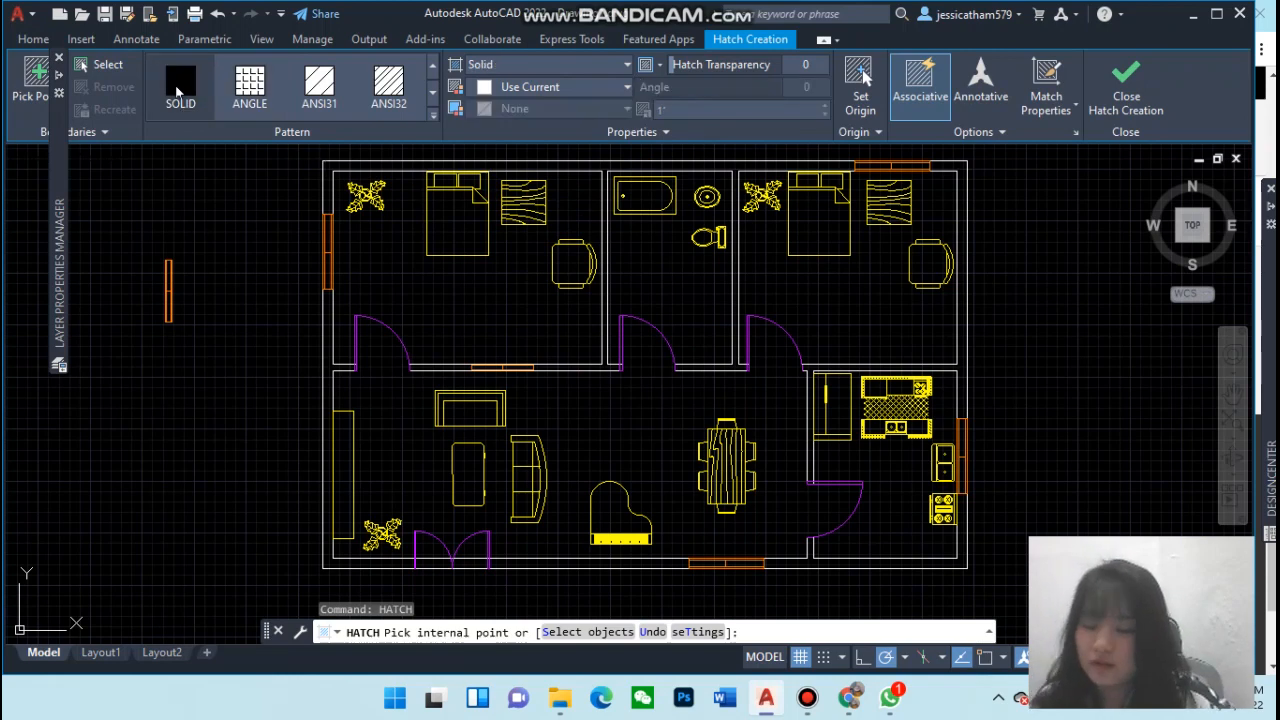
left_click(550, 88)
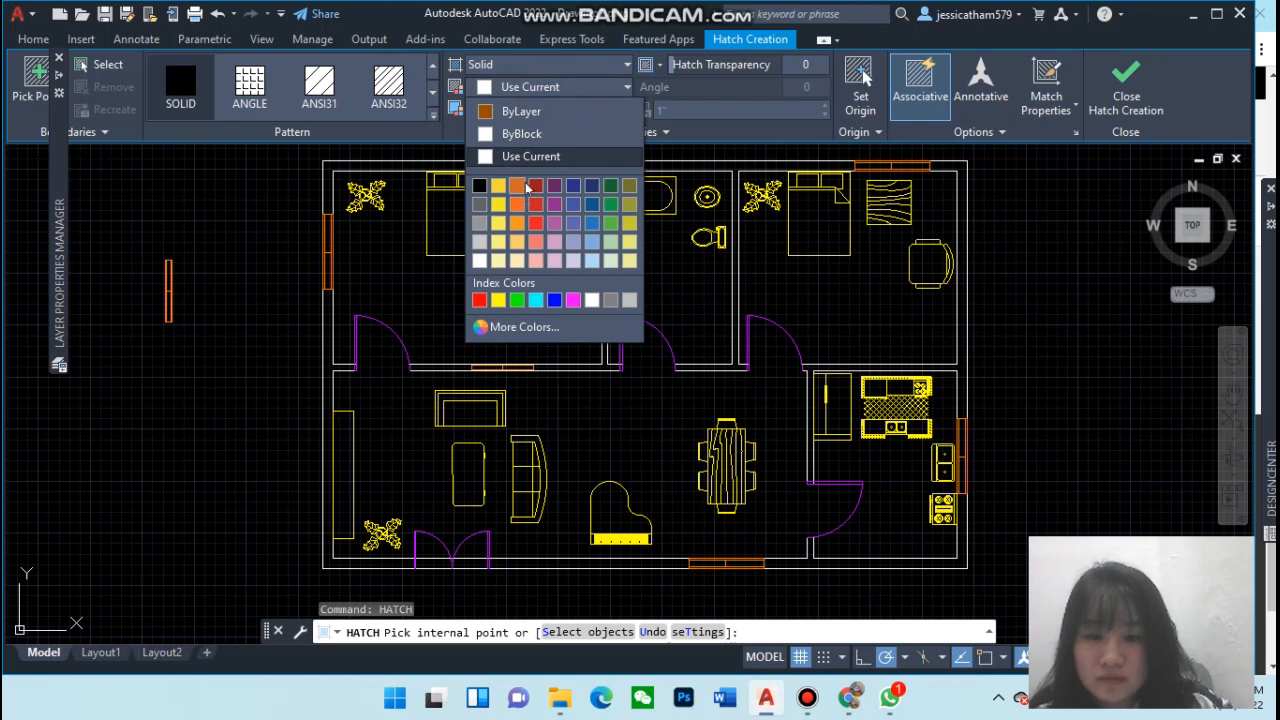
left_click(521, 111)
left_click(353, 161)
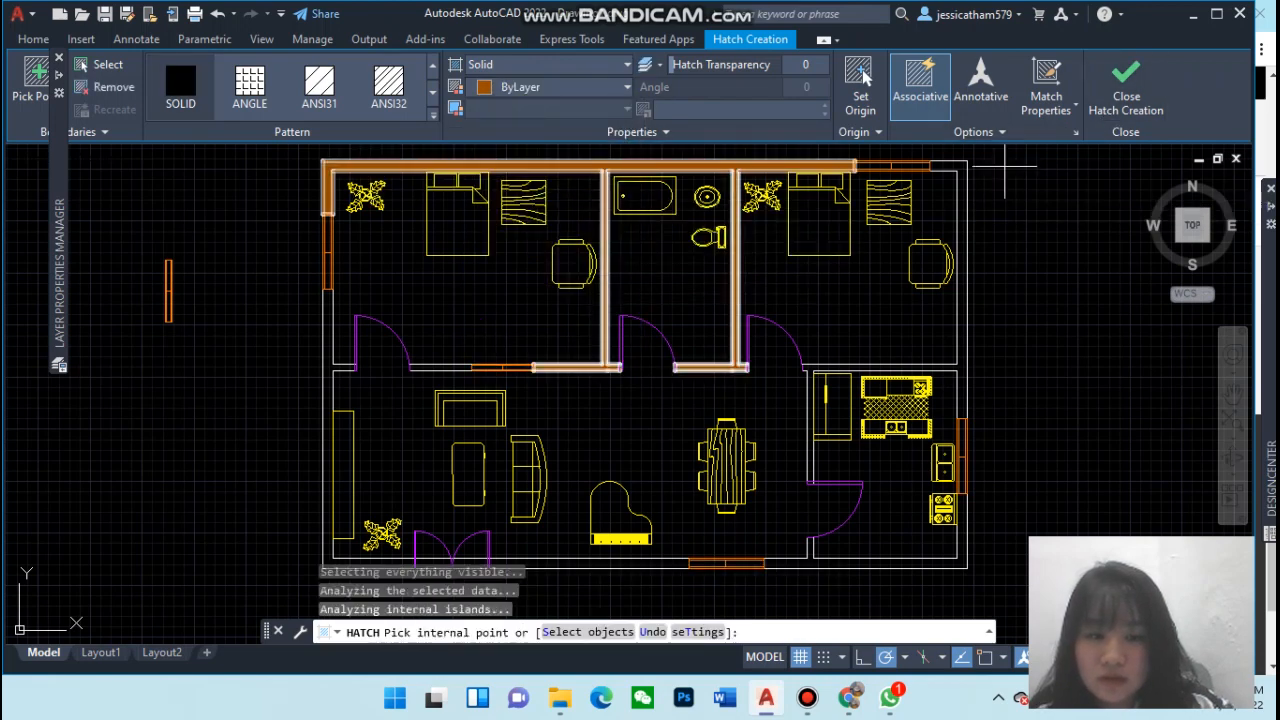
left_click(961, 166)
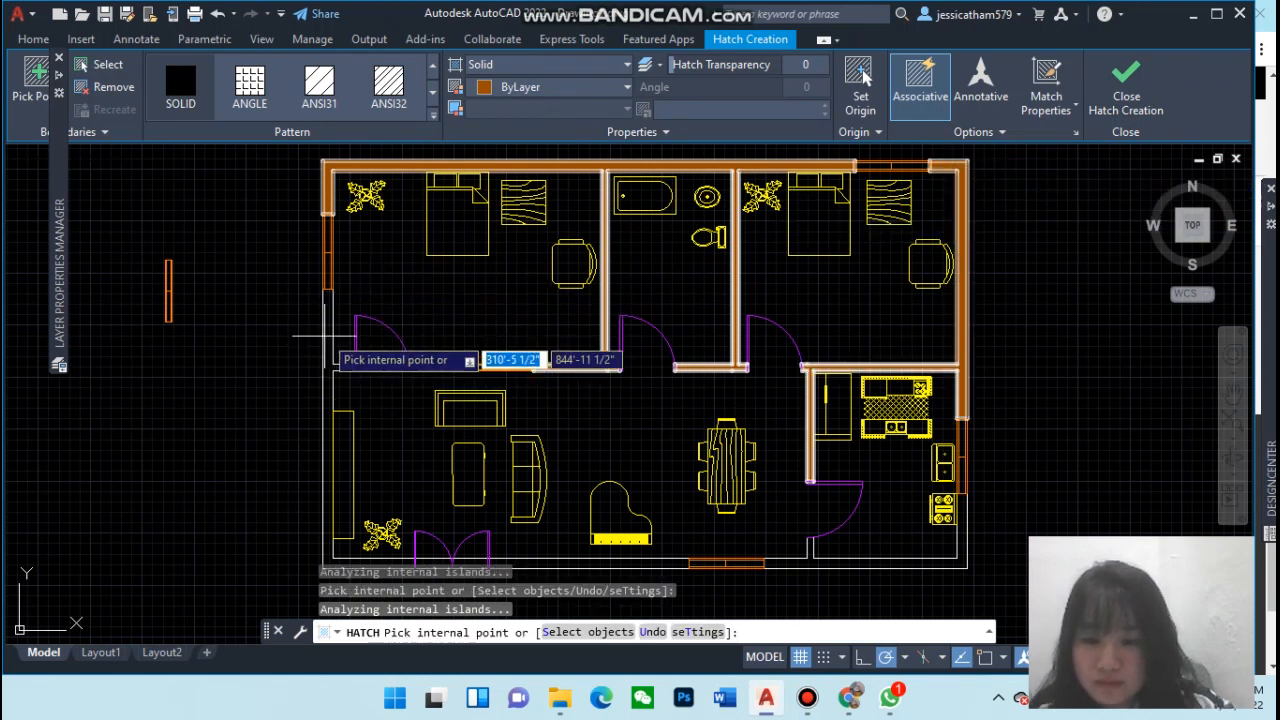
left_click(327, 330)
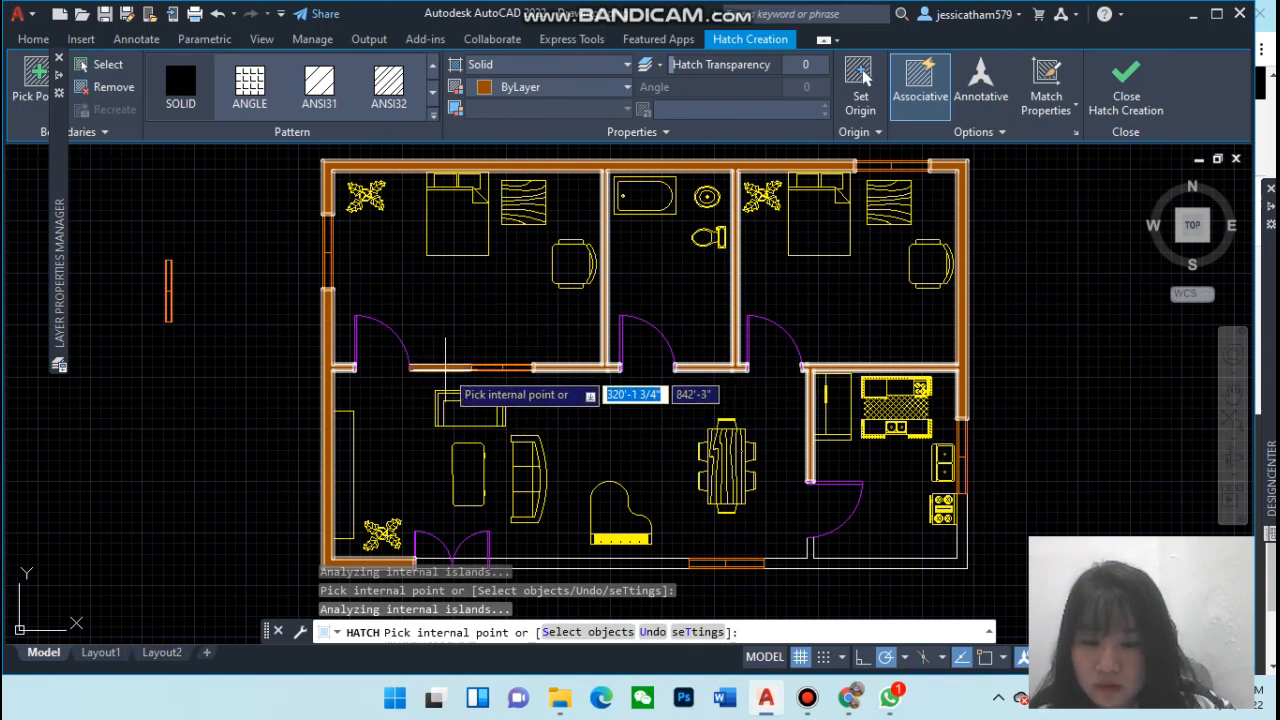
left_click(445, 367)
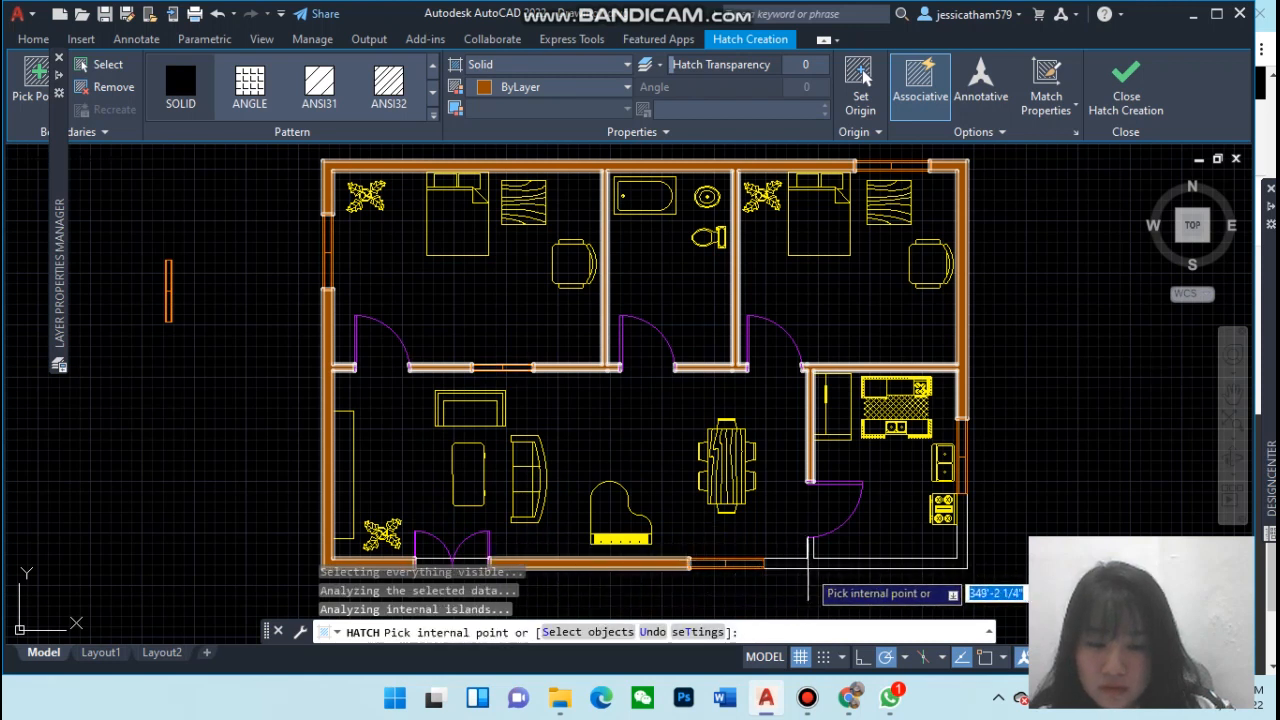
left_click(809, 577)
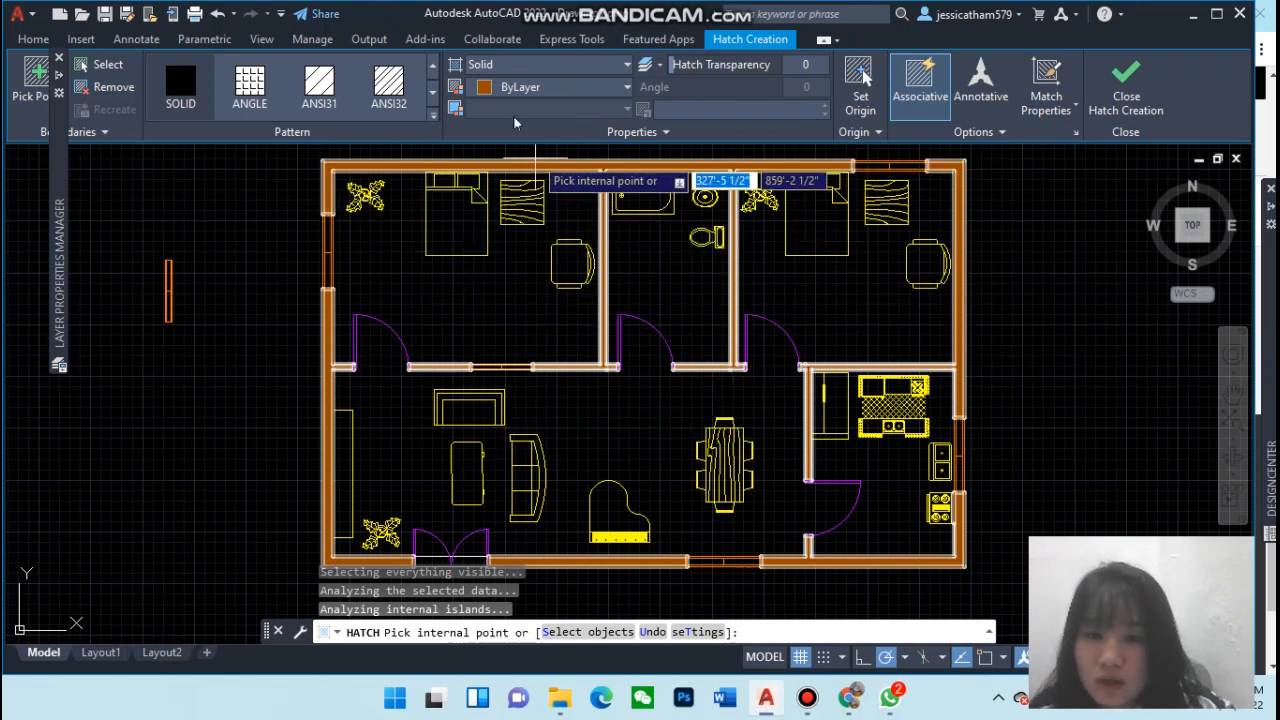
left_click(520, 87)
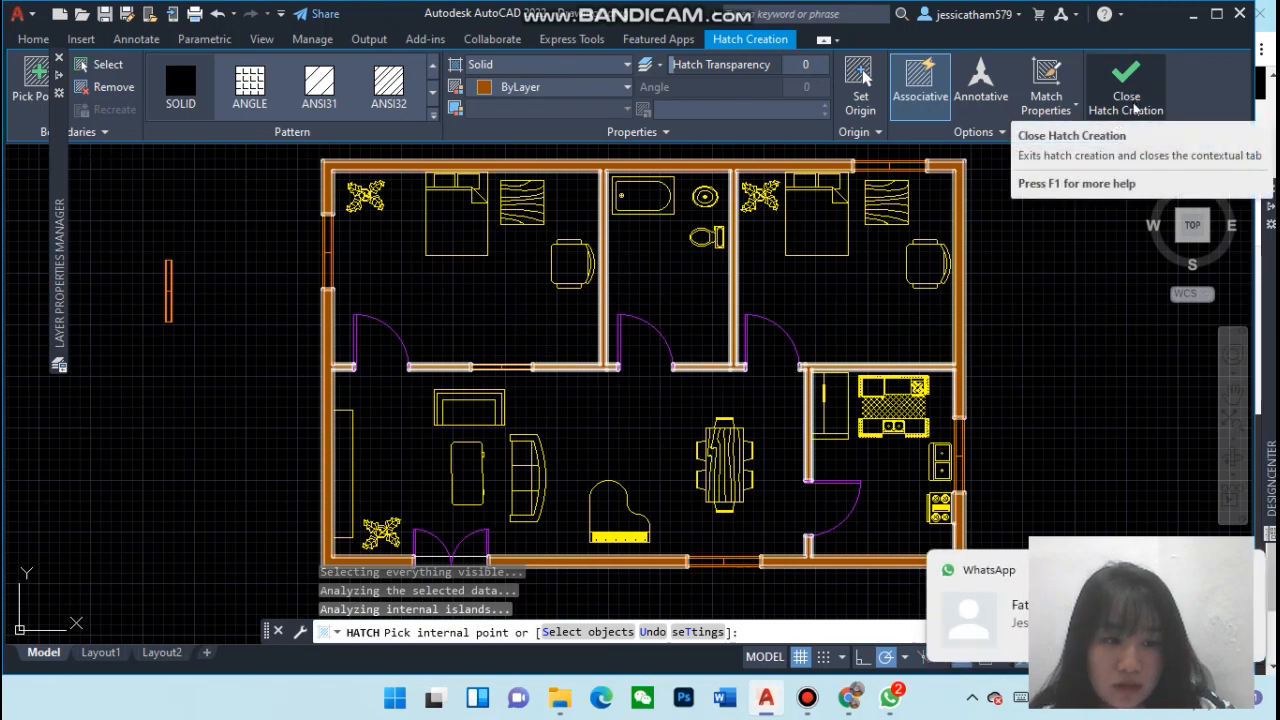
left_click(1126, 96)
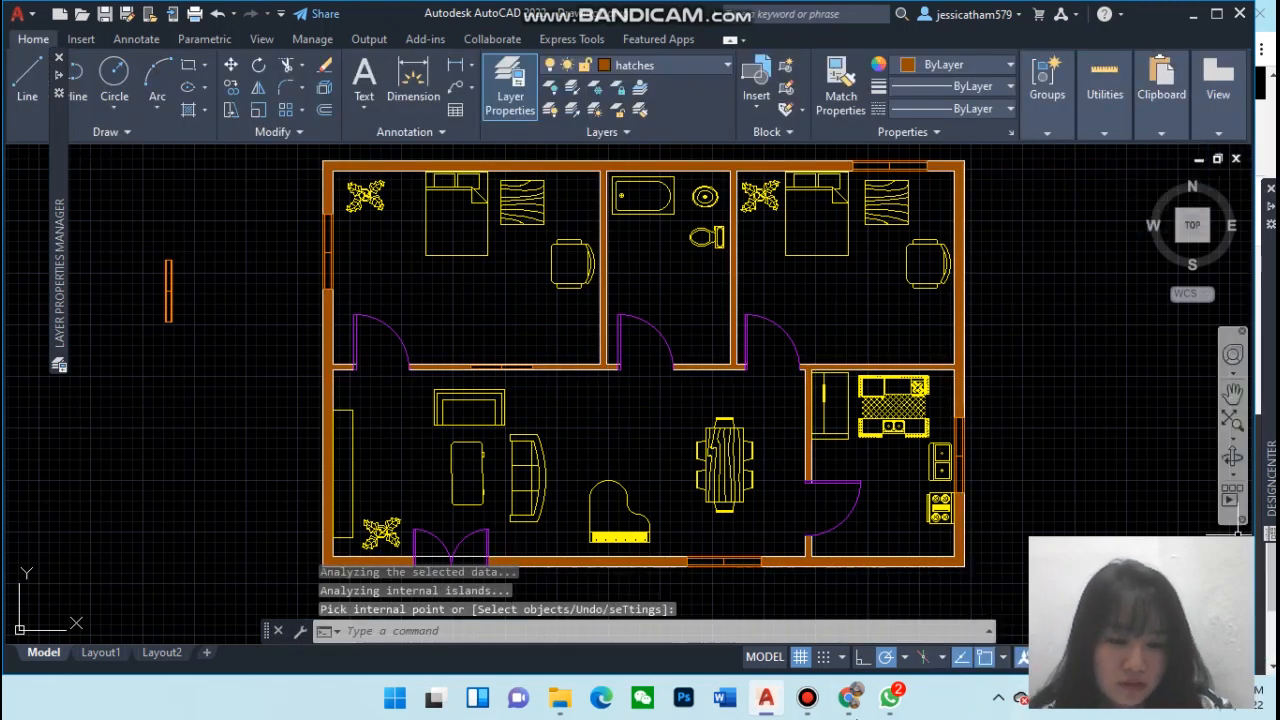
mouse_move(883, 706)
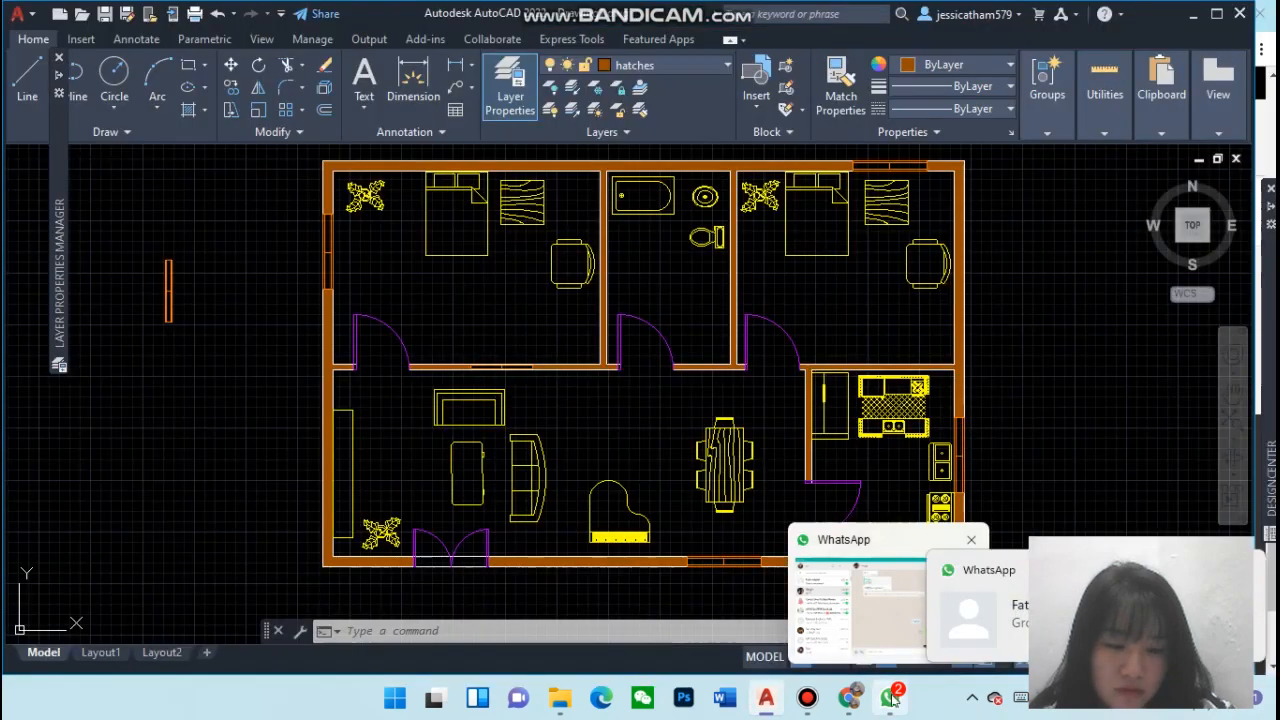
left_click(900, 688)
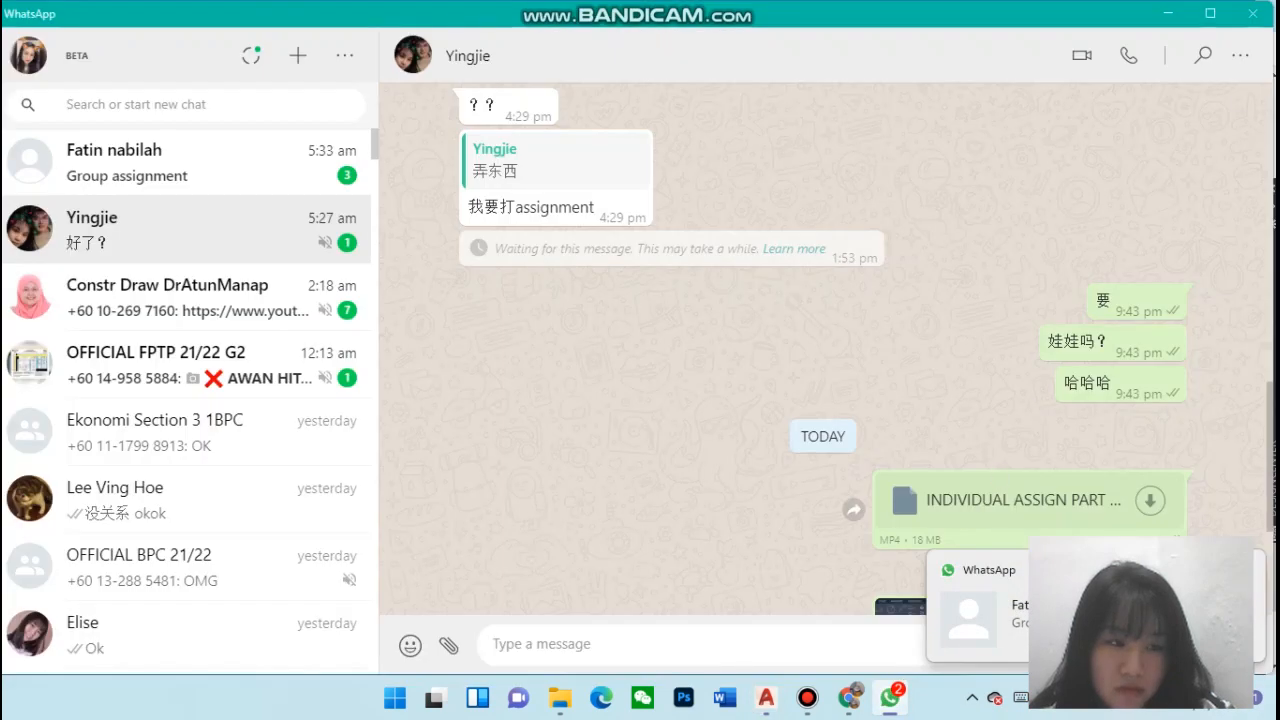
left_click(1258, 12)
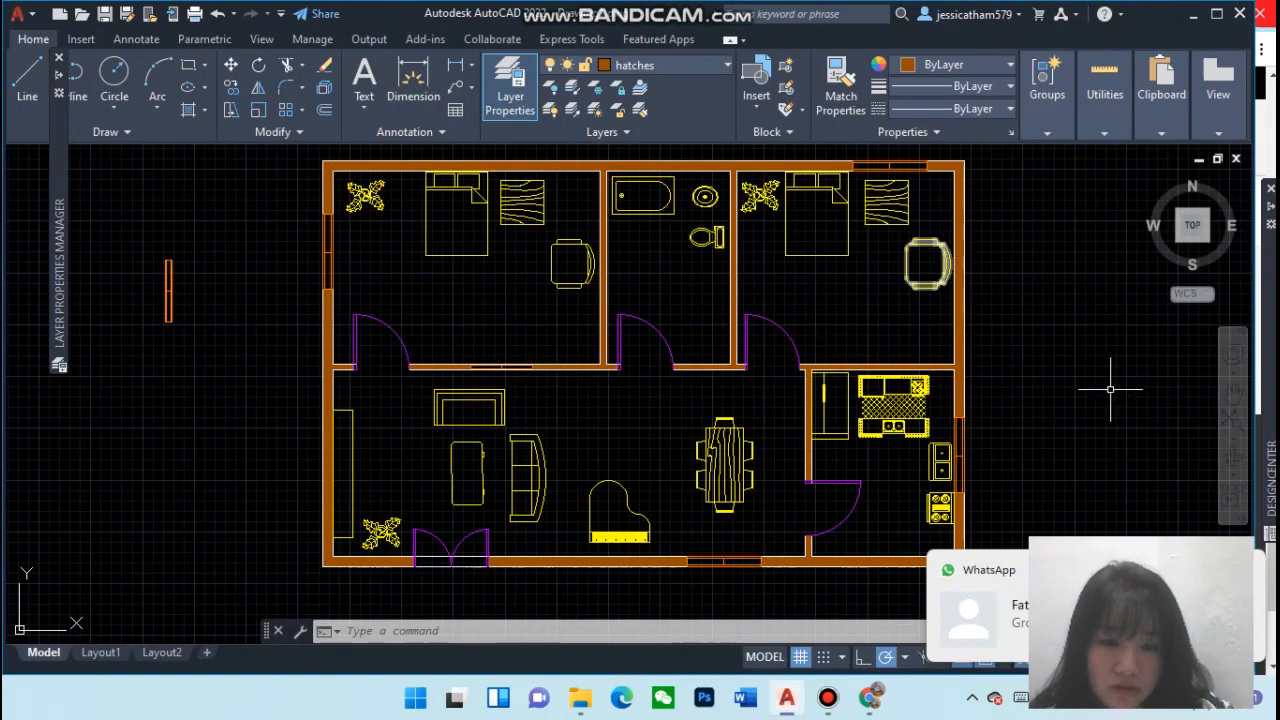
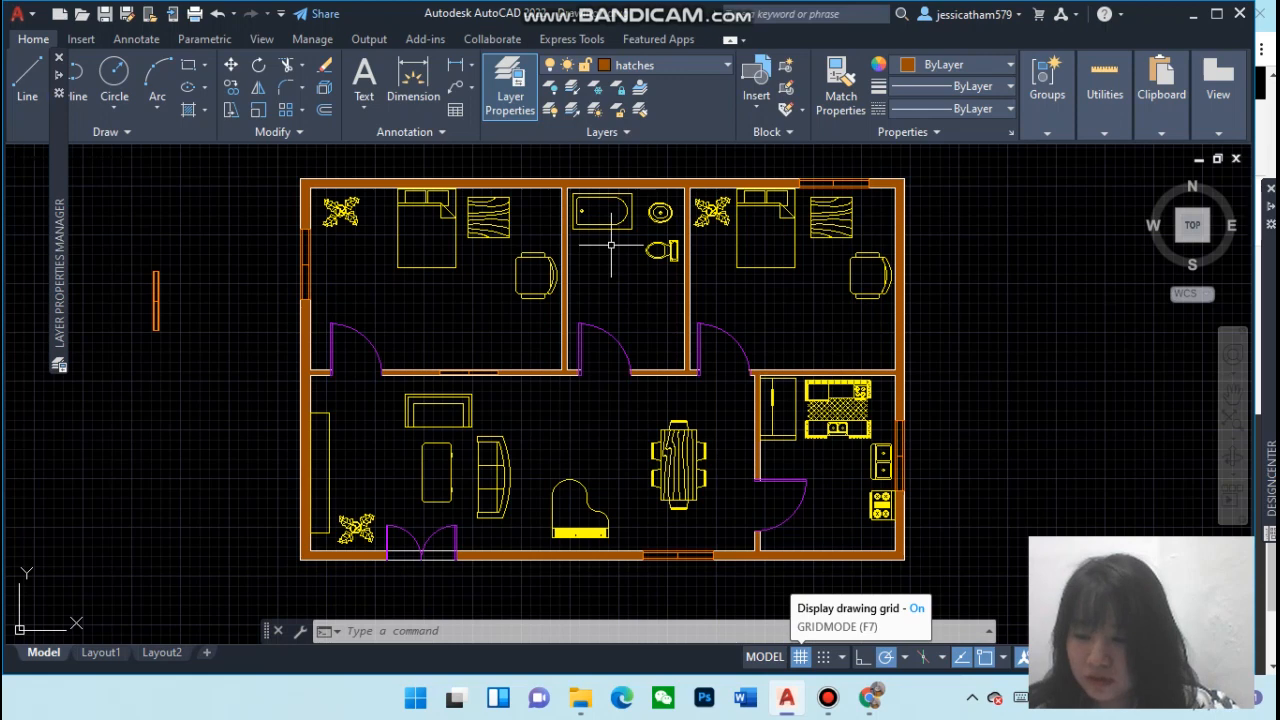
Open the Text Style dialog and try to rename the Standard style
left_click(423, 133)
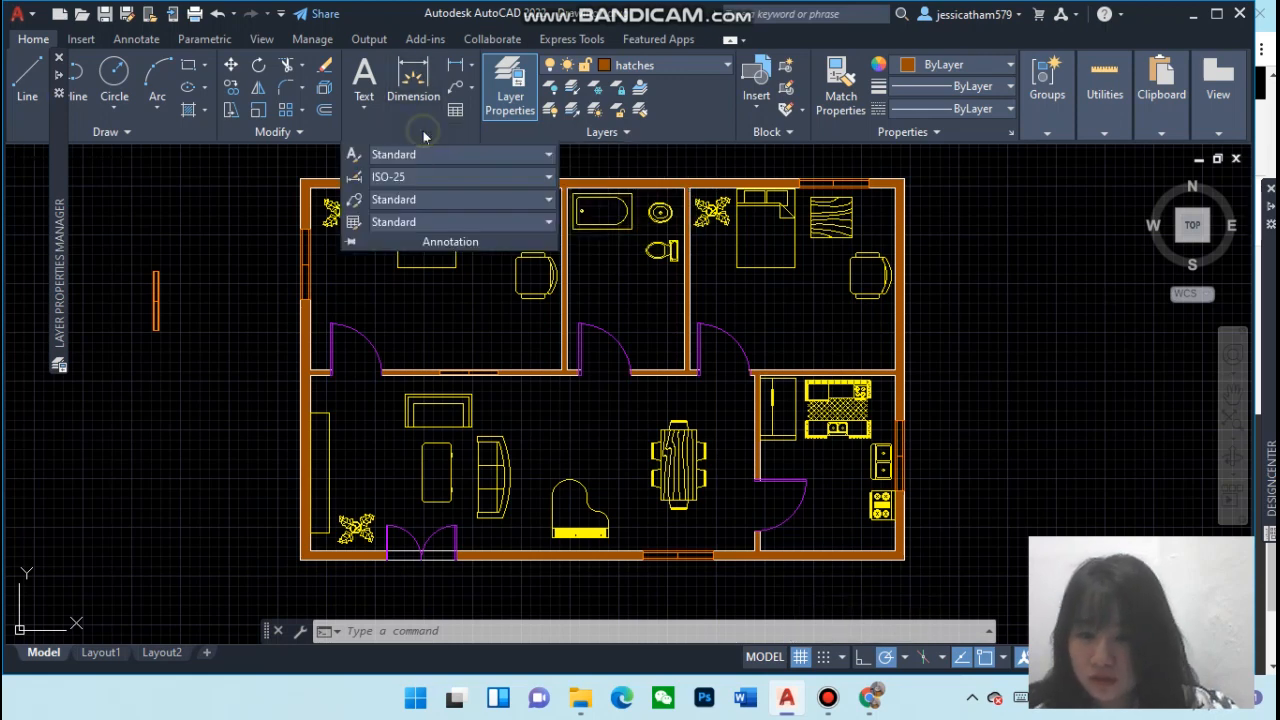
left_click(353, 156)
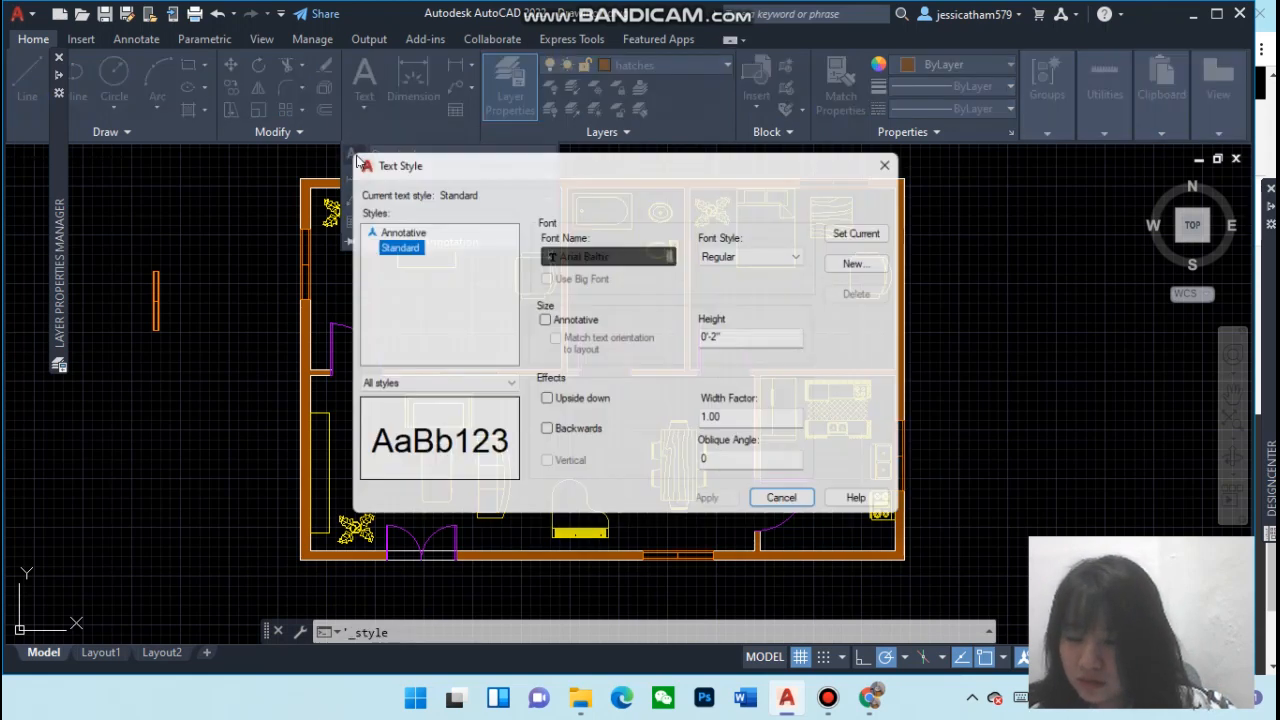
left_click(404, 250)
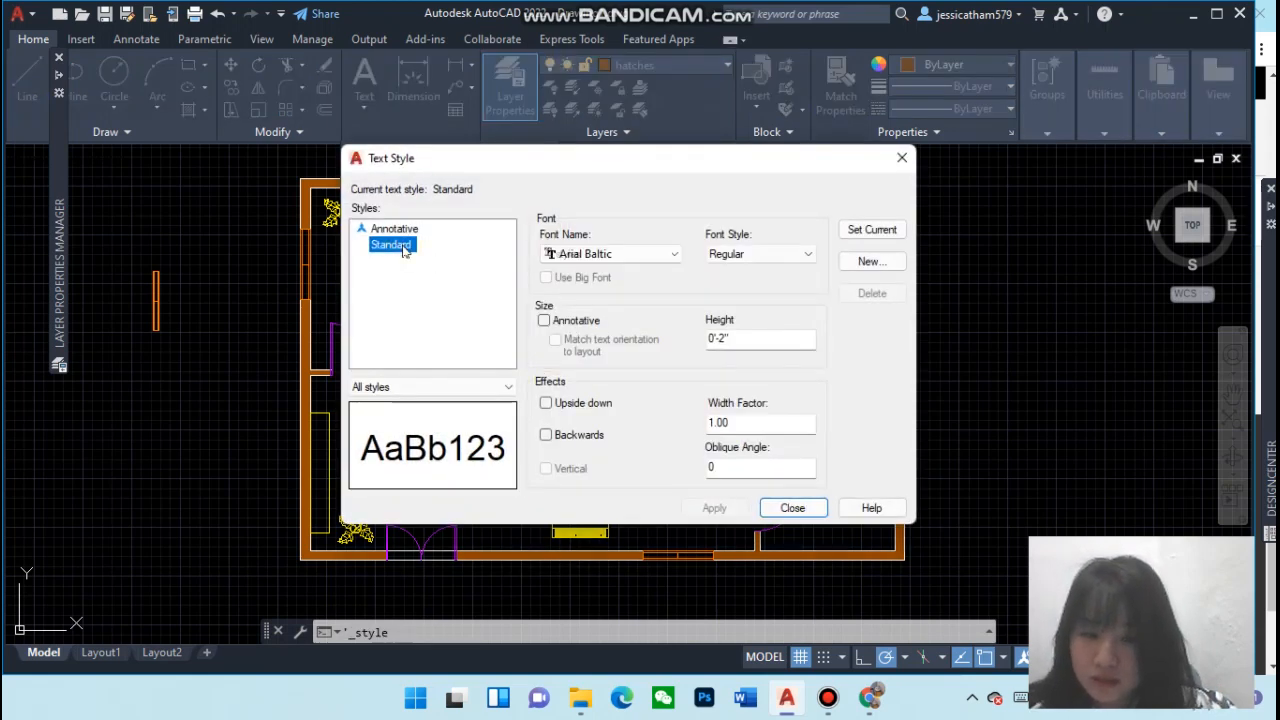
left_click(404, 250)
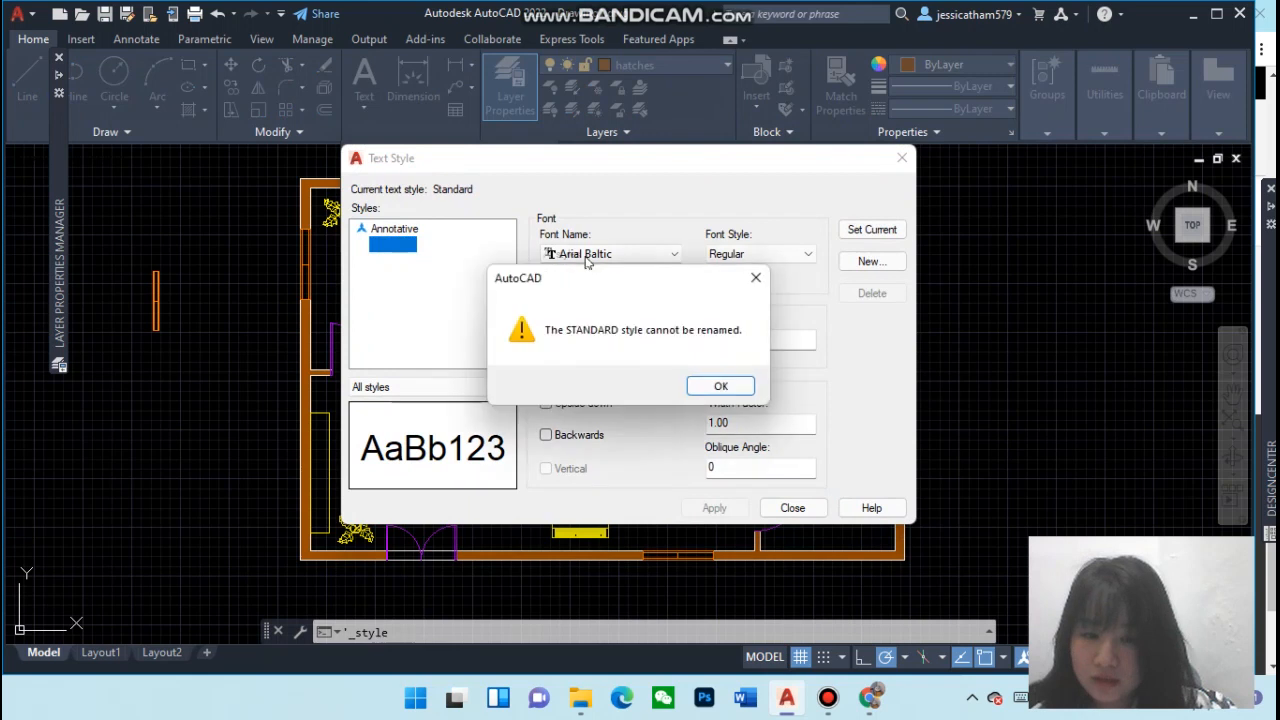
left_click(755, 277)
Set the Standard text style's font to simplex.shx and its height to 0, then apply and close the dialog
left_click(610, 255)
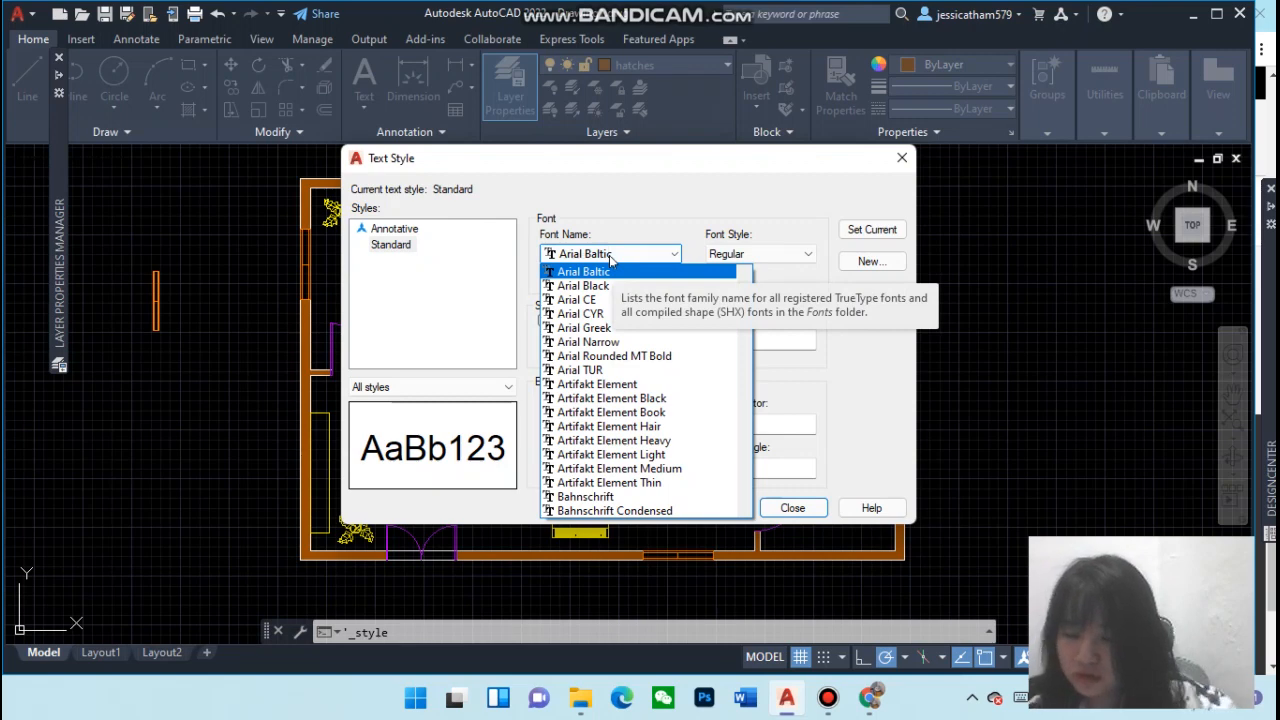
type("si")
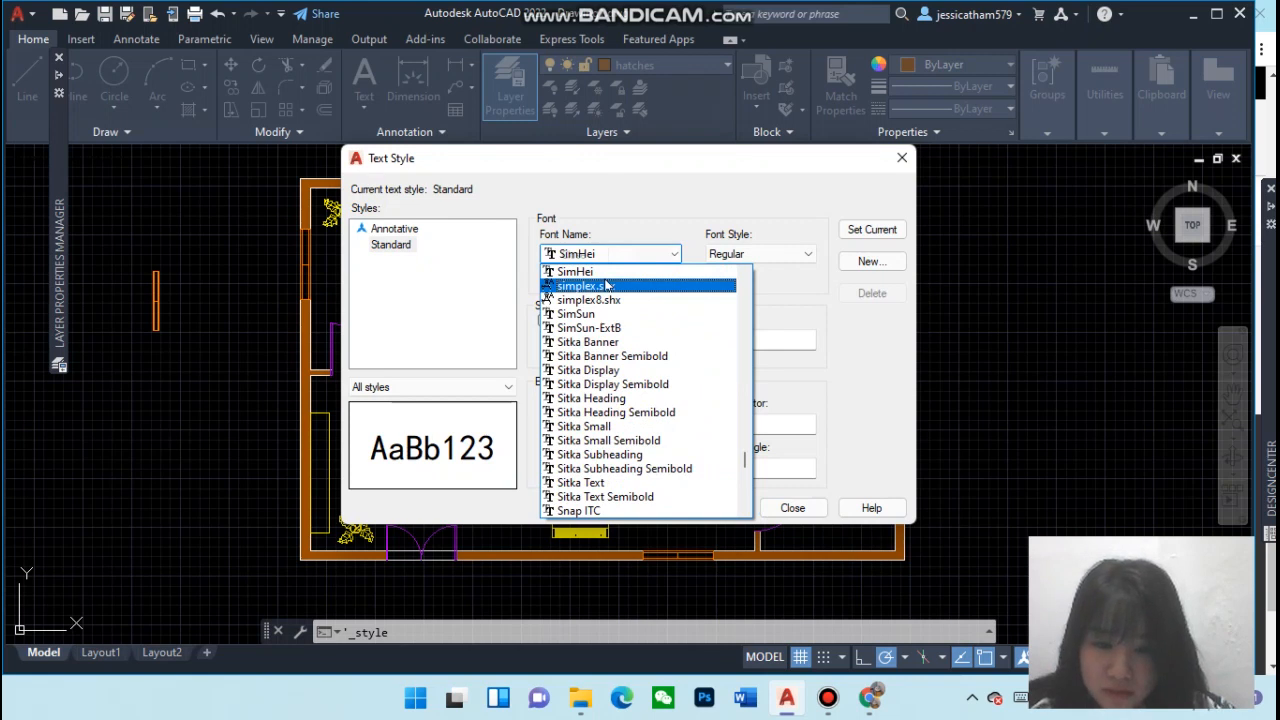
left_click(606, 286)
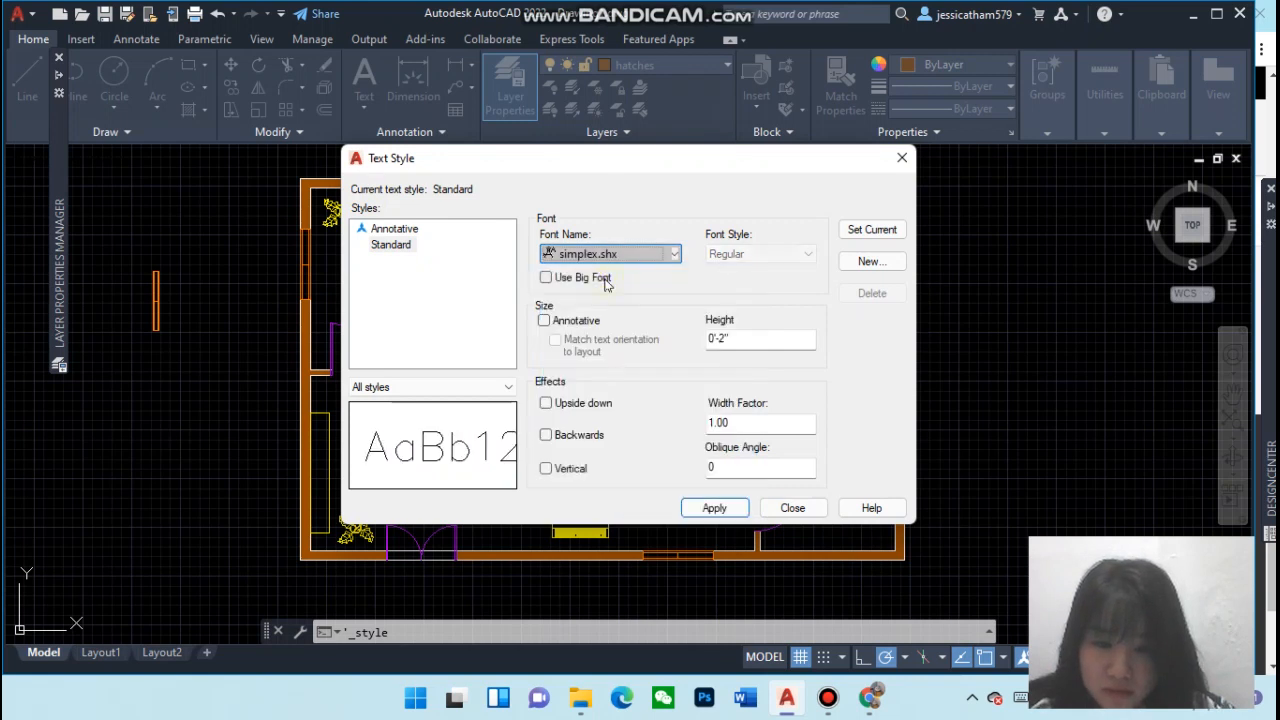
left_click(742, 339)
key("BackSpace")
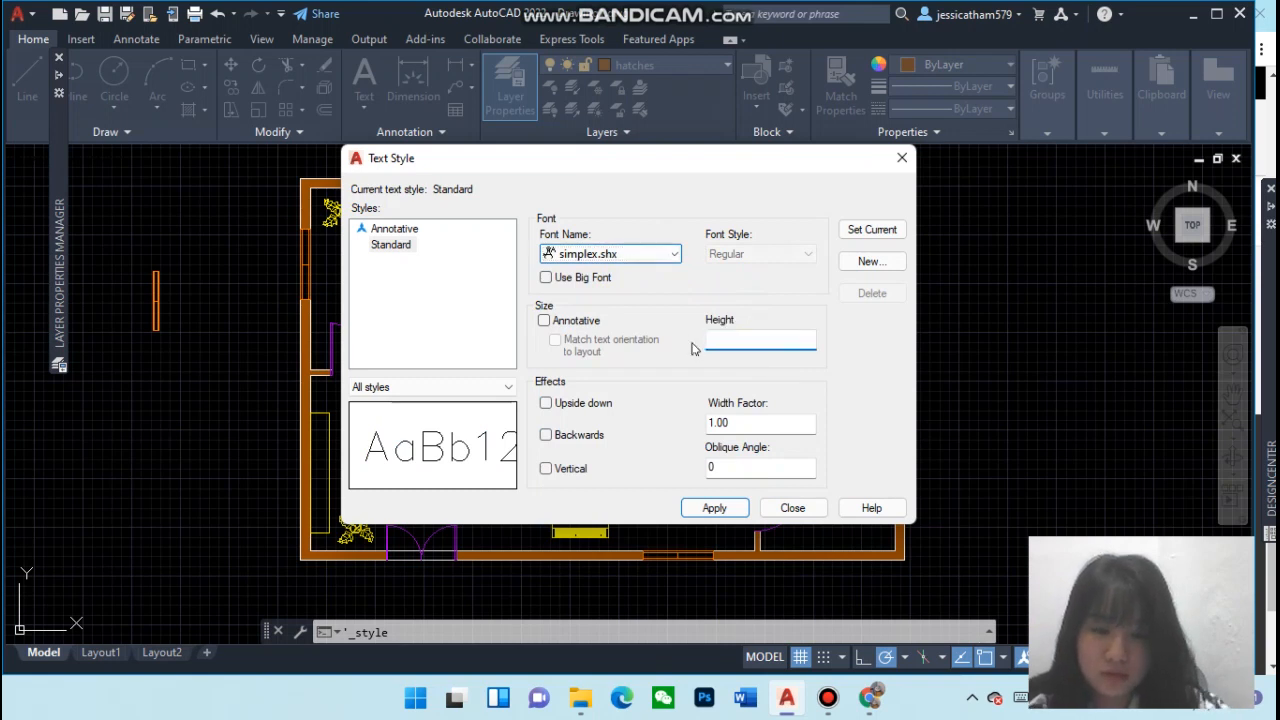
type("0")
key("Return")
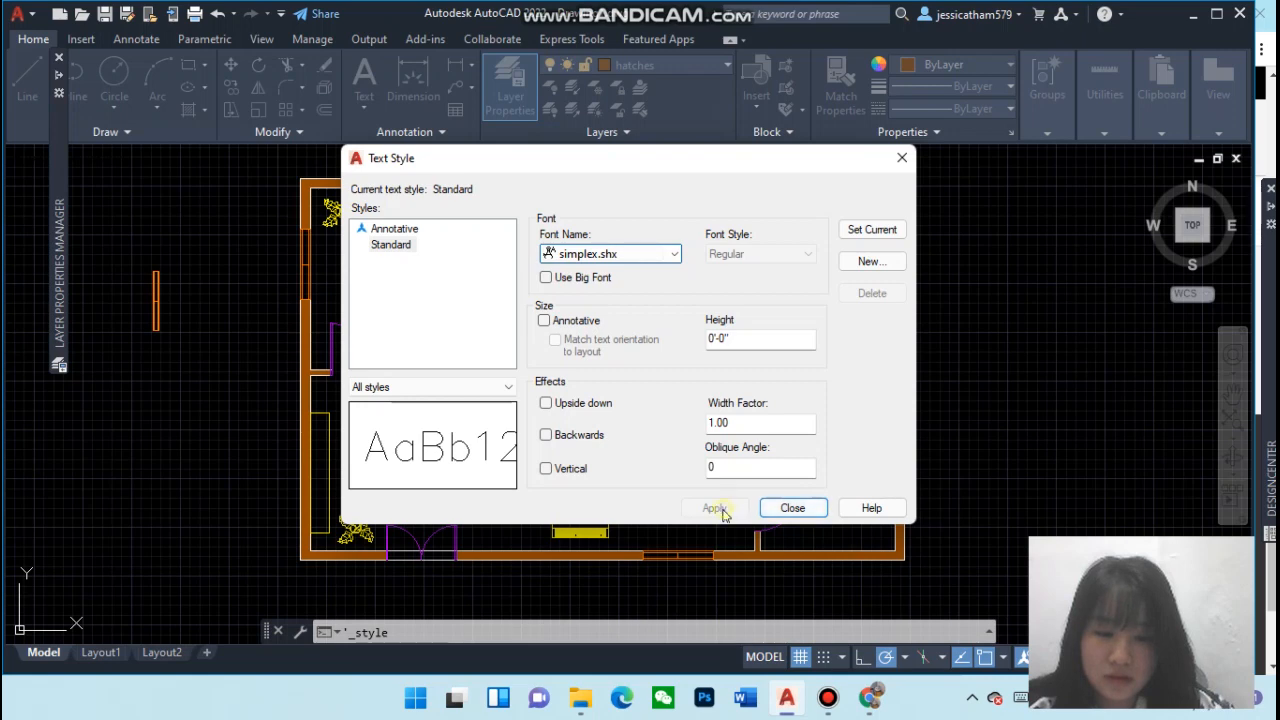
left_click(801, 510)
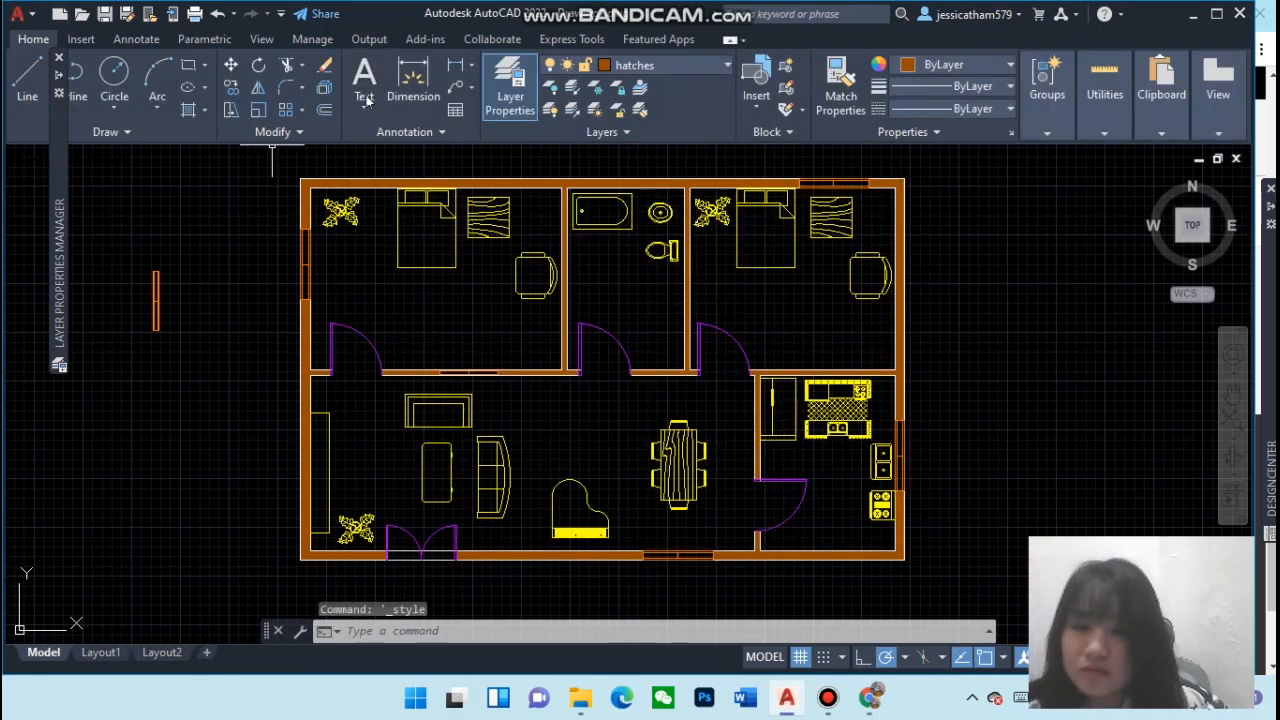
left_click(363, 107)
left_click(368, 137)
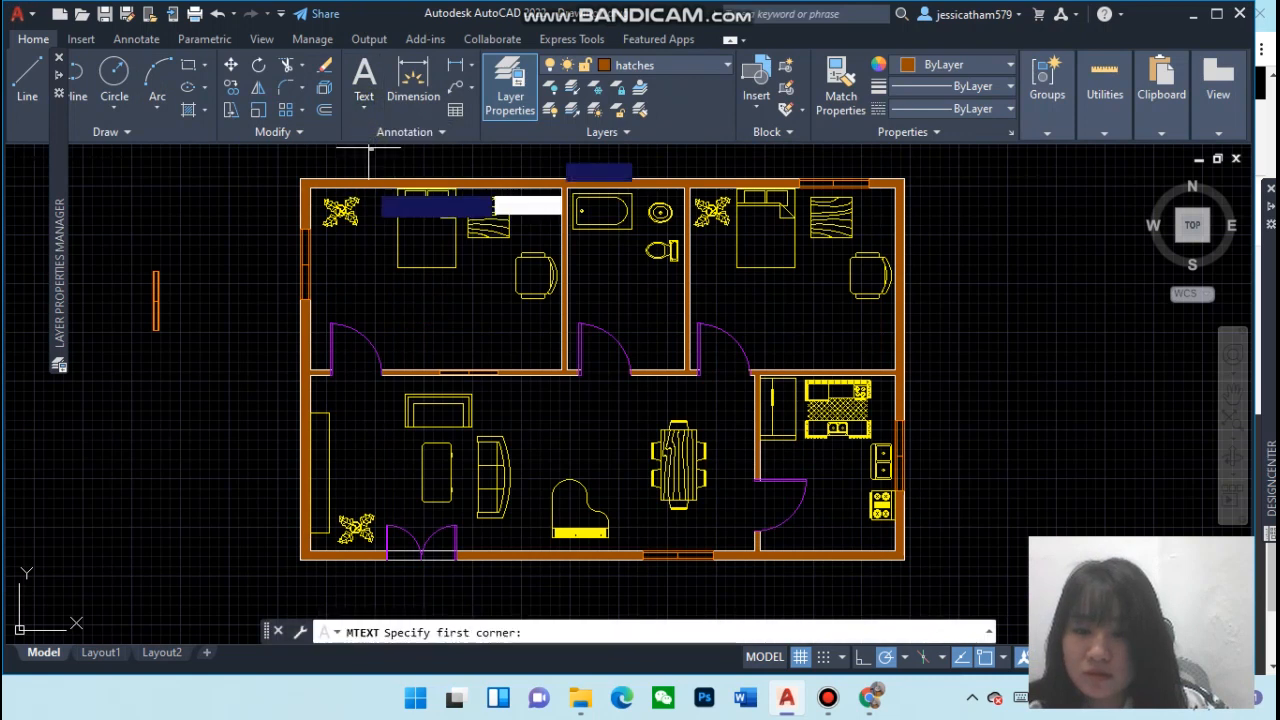
left_click(382, 307)
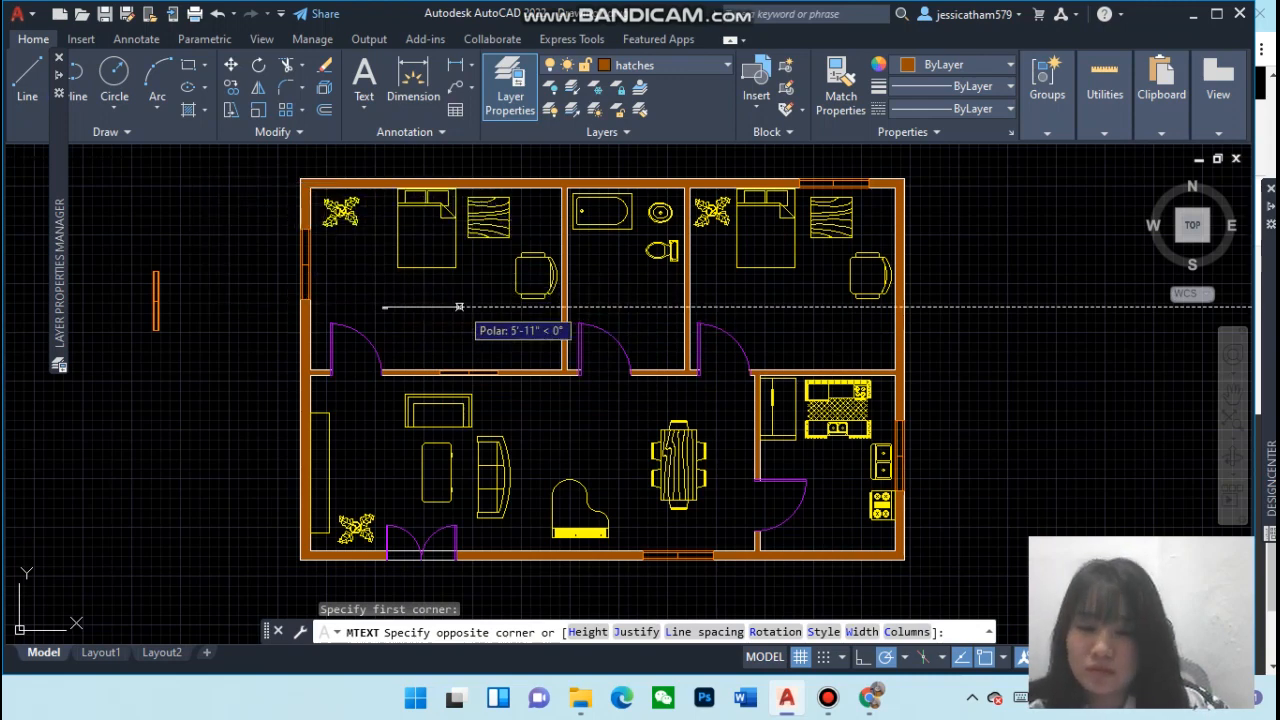
left_click(476, 346)
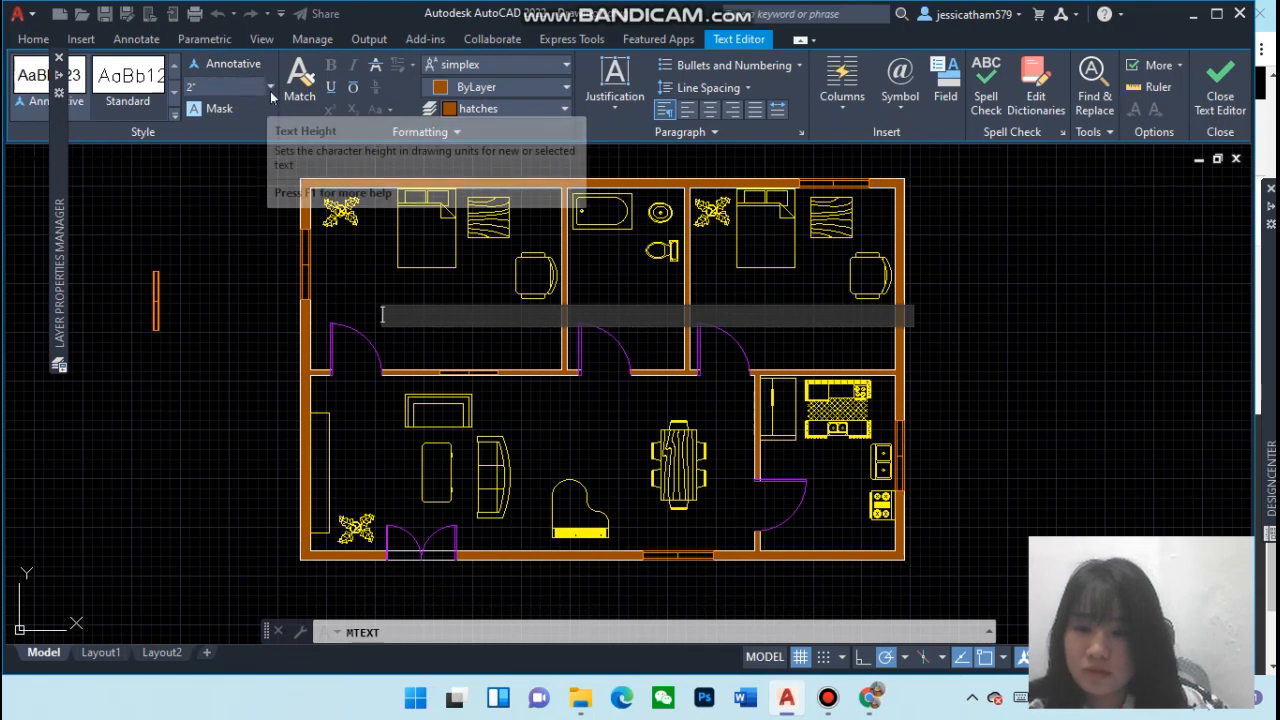
left_click(233, 87)
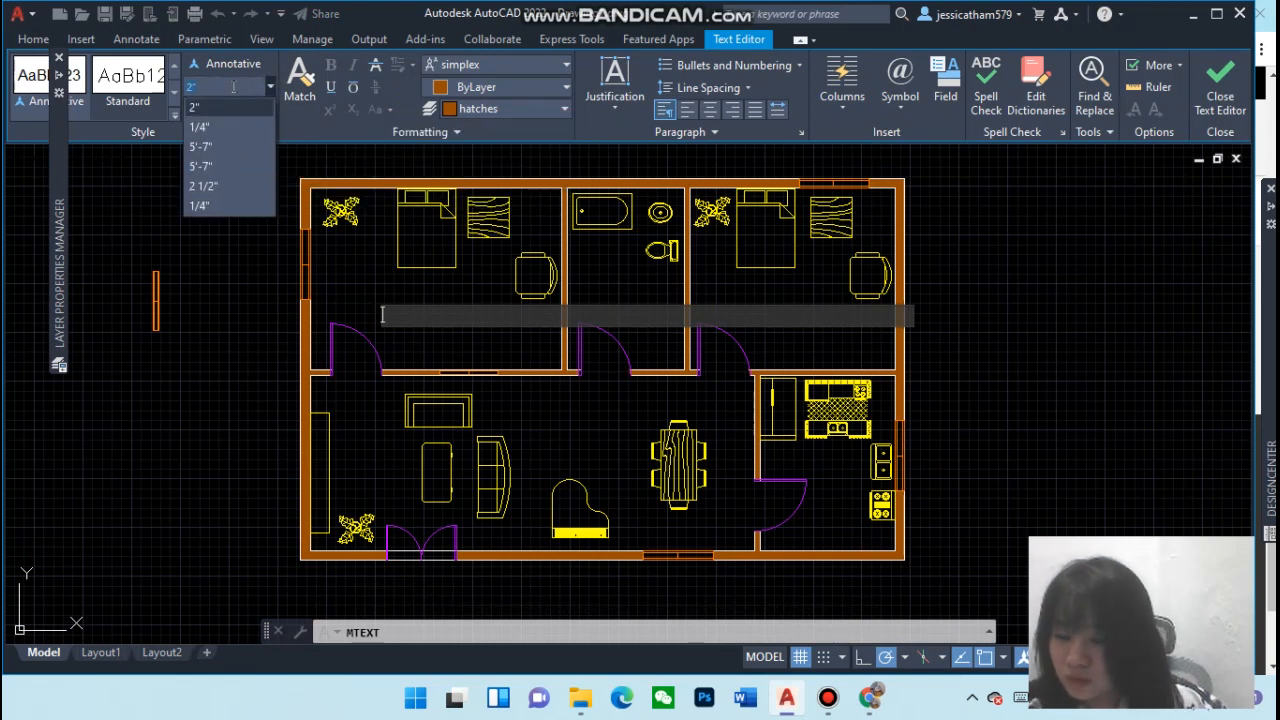
key("Down")
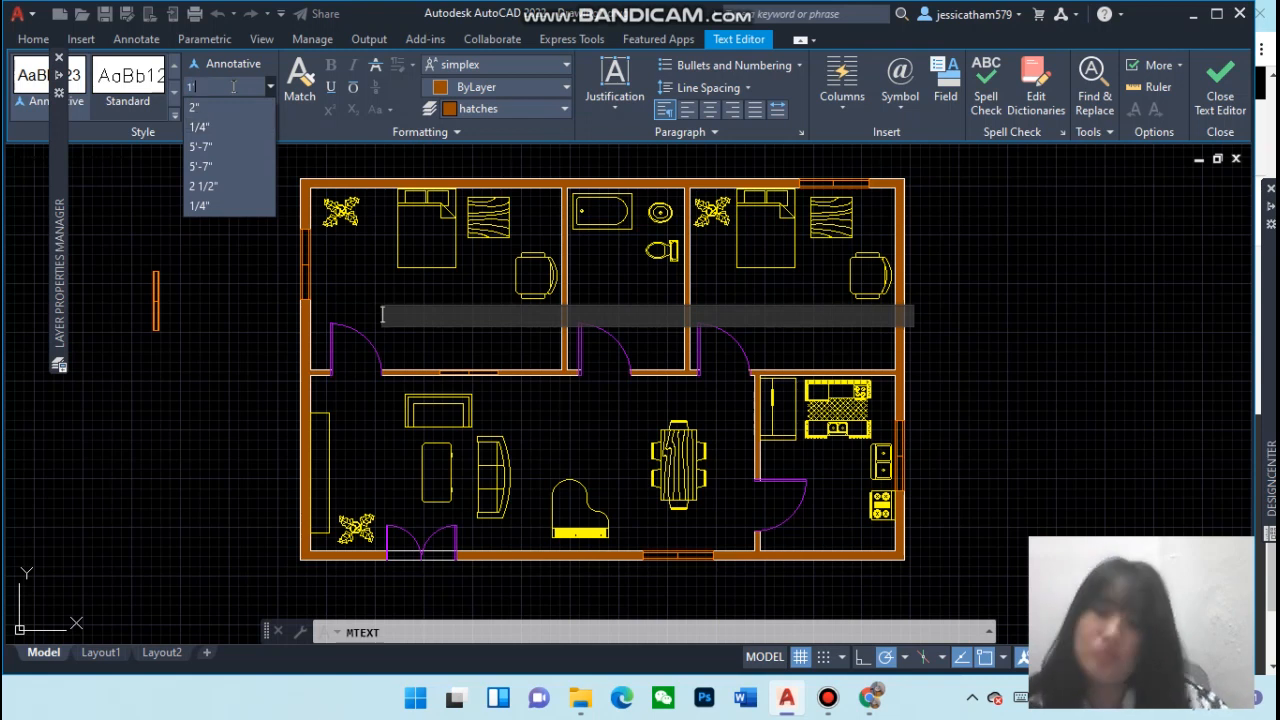
key("Return")
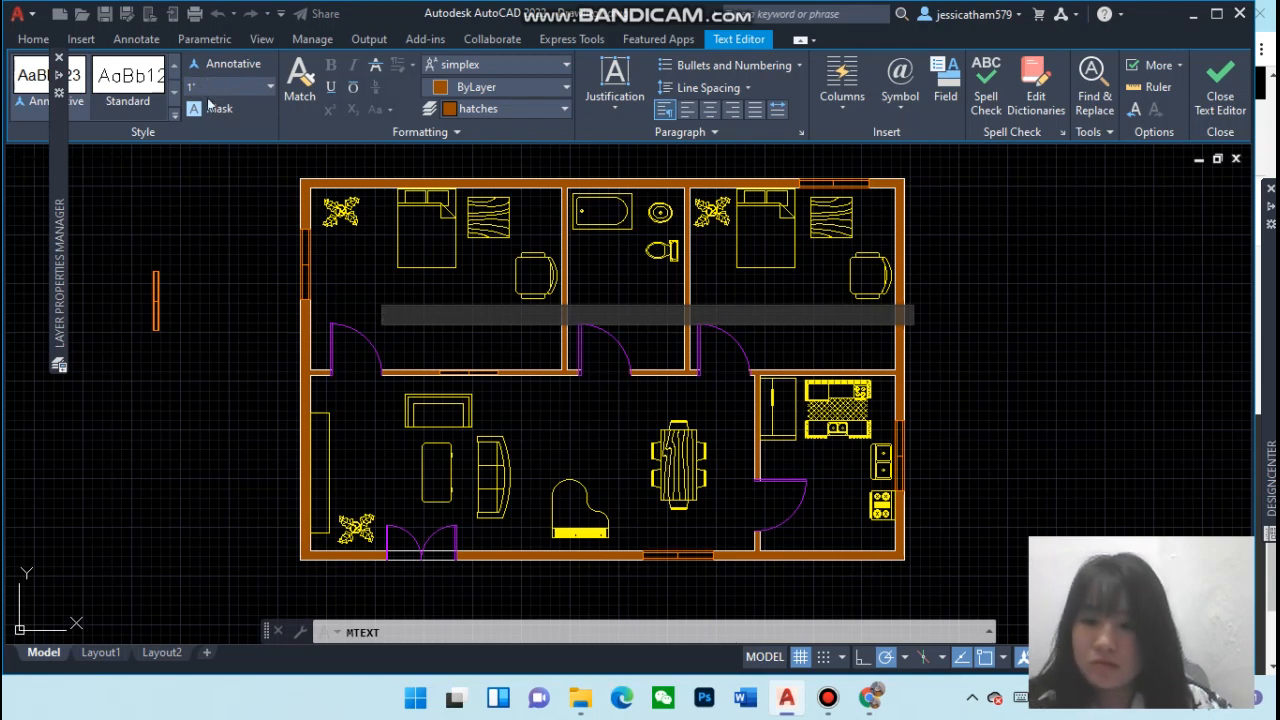
left_click(226, 170)
left_click(384, 311)
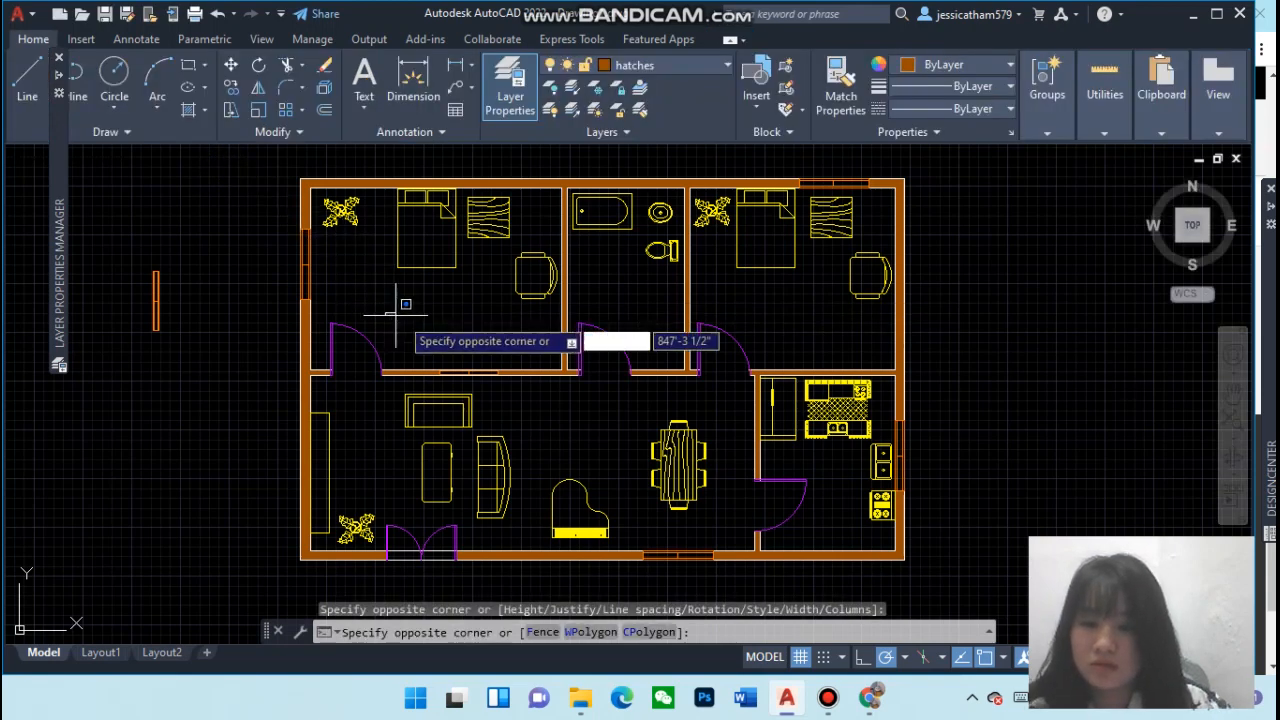
left_click(417, 330)
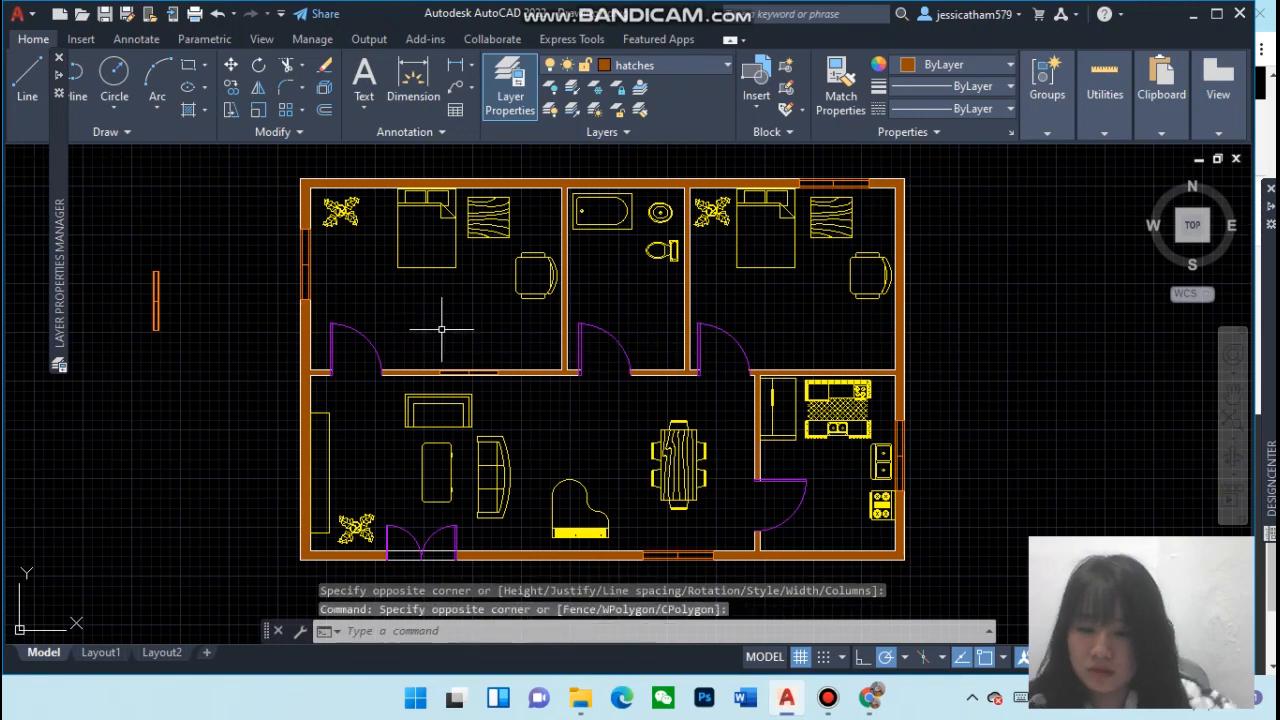
Try to place a 1' high single-line Bedroom label in the upper-left bedroom
type("TEXT")
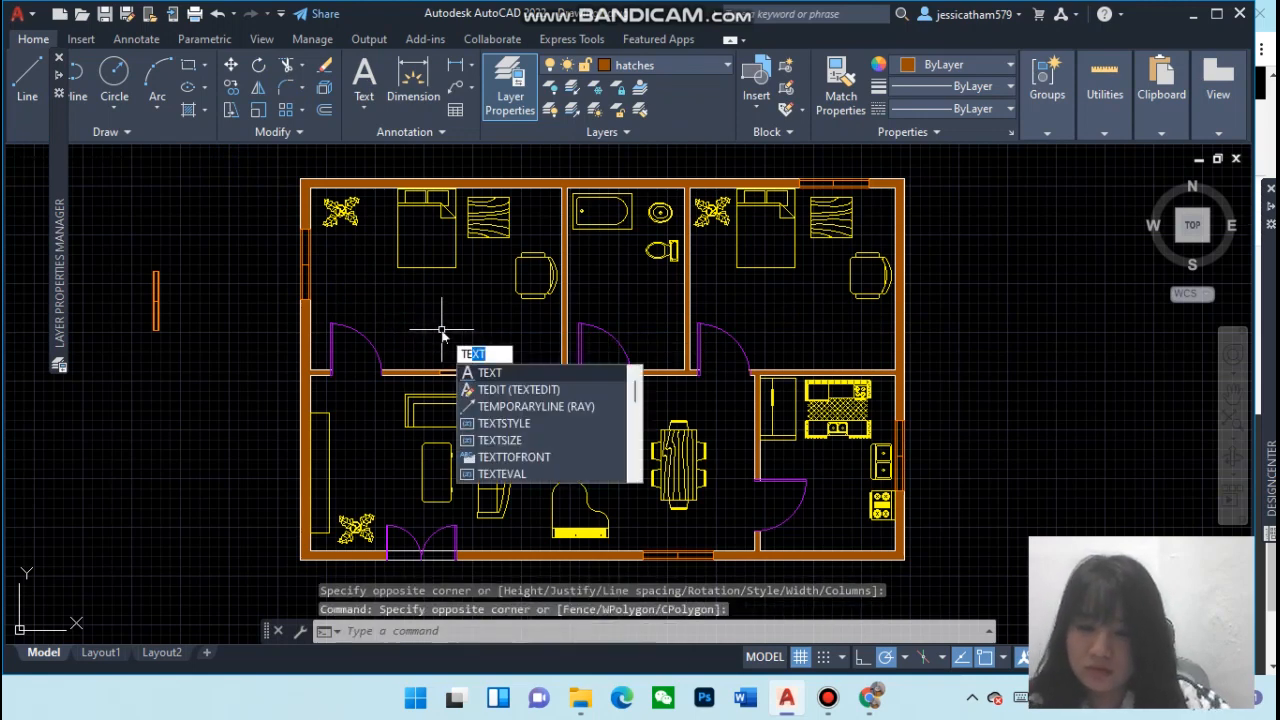
key("Return")
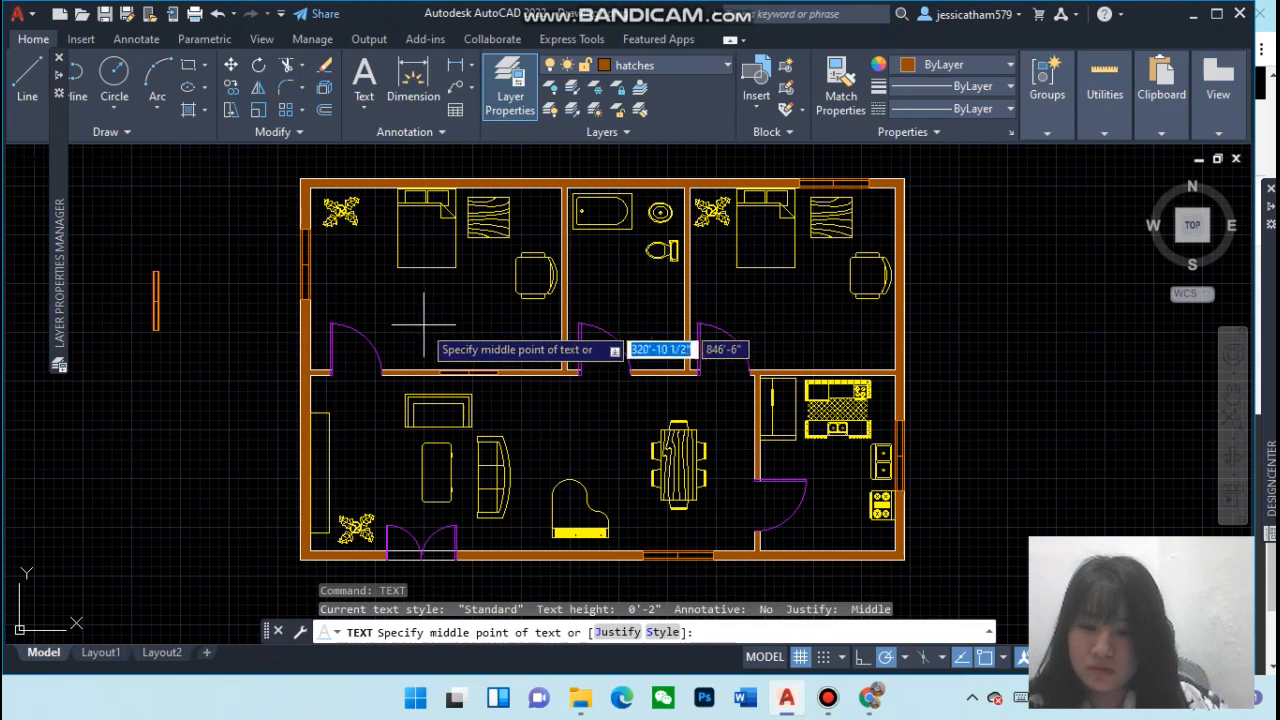
left_click(400, 315)
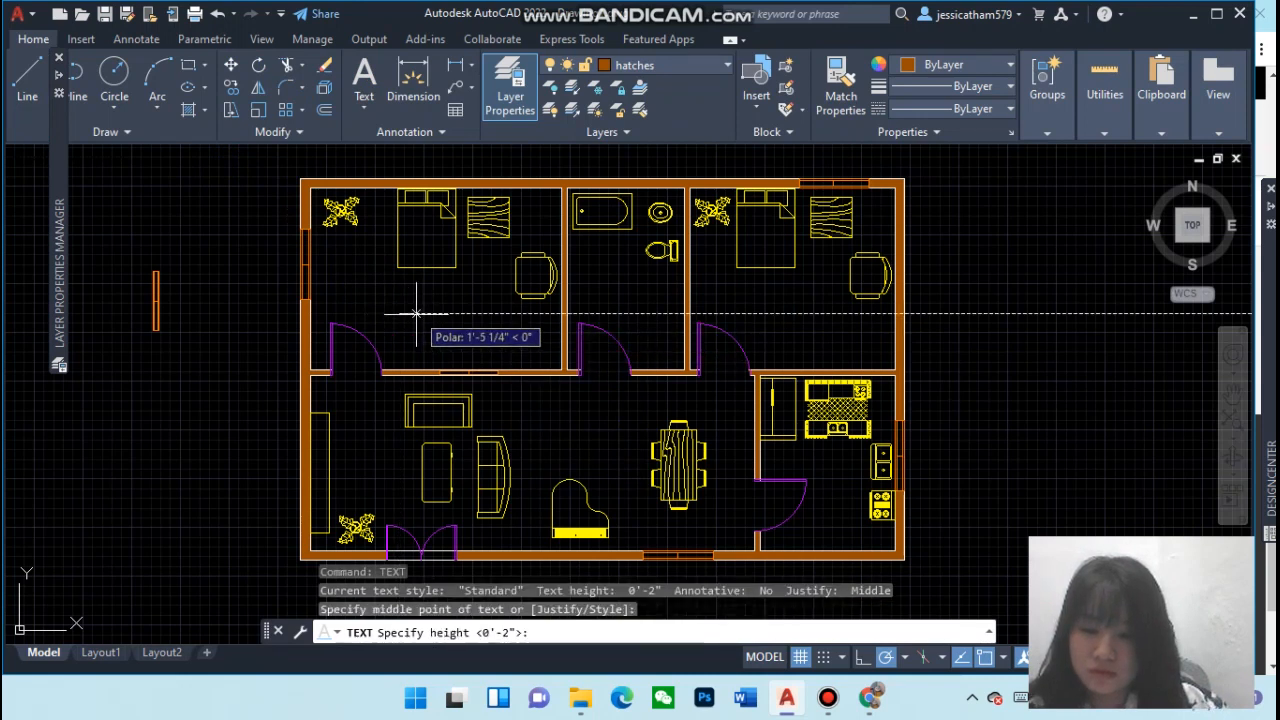
left_click(542, 634)
type("1")
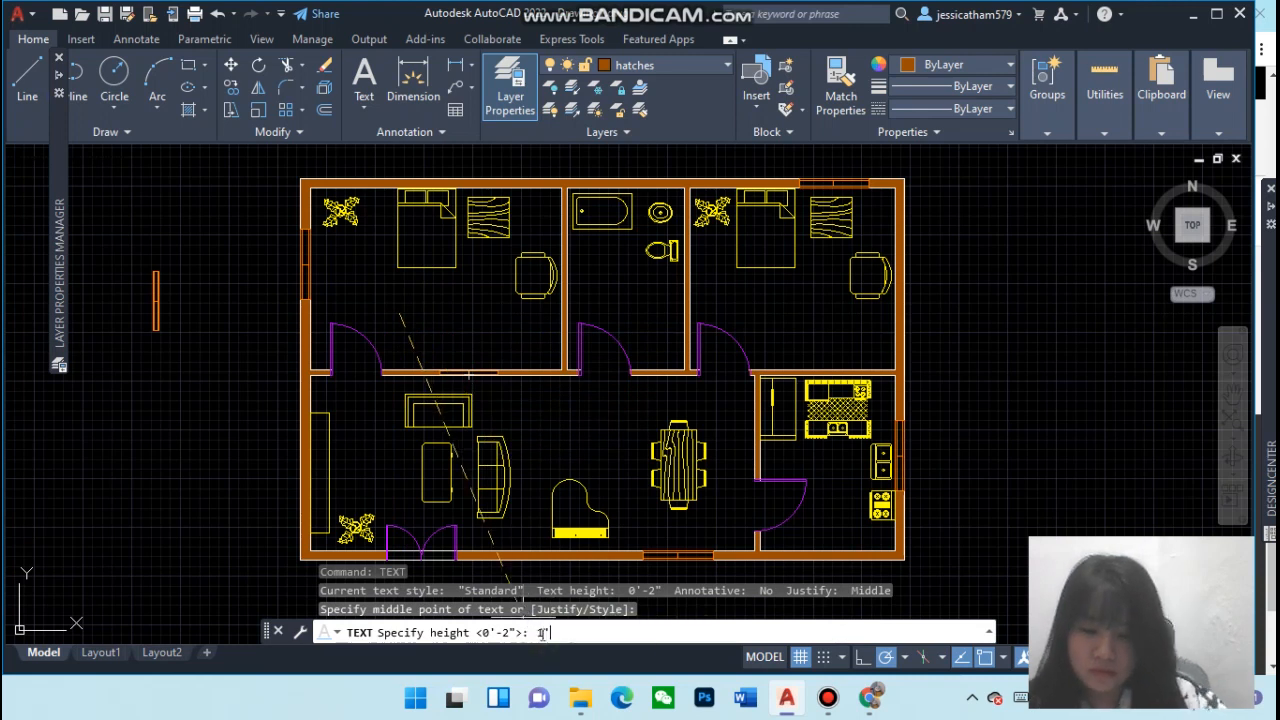
type("'")
key("Return")
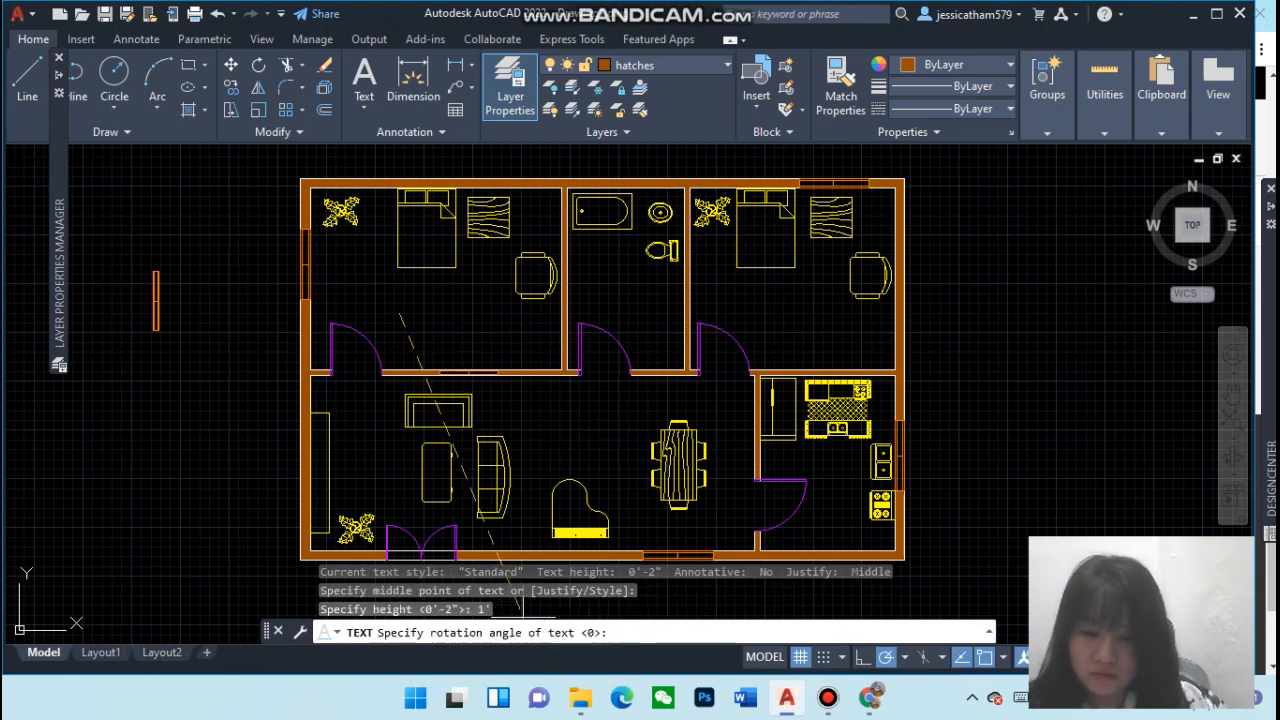
left_click(400, 320)
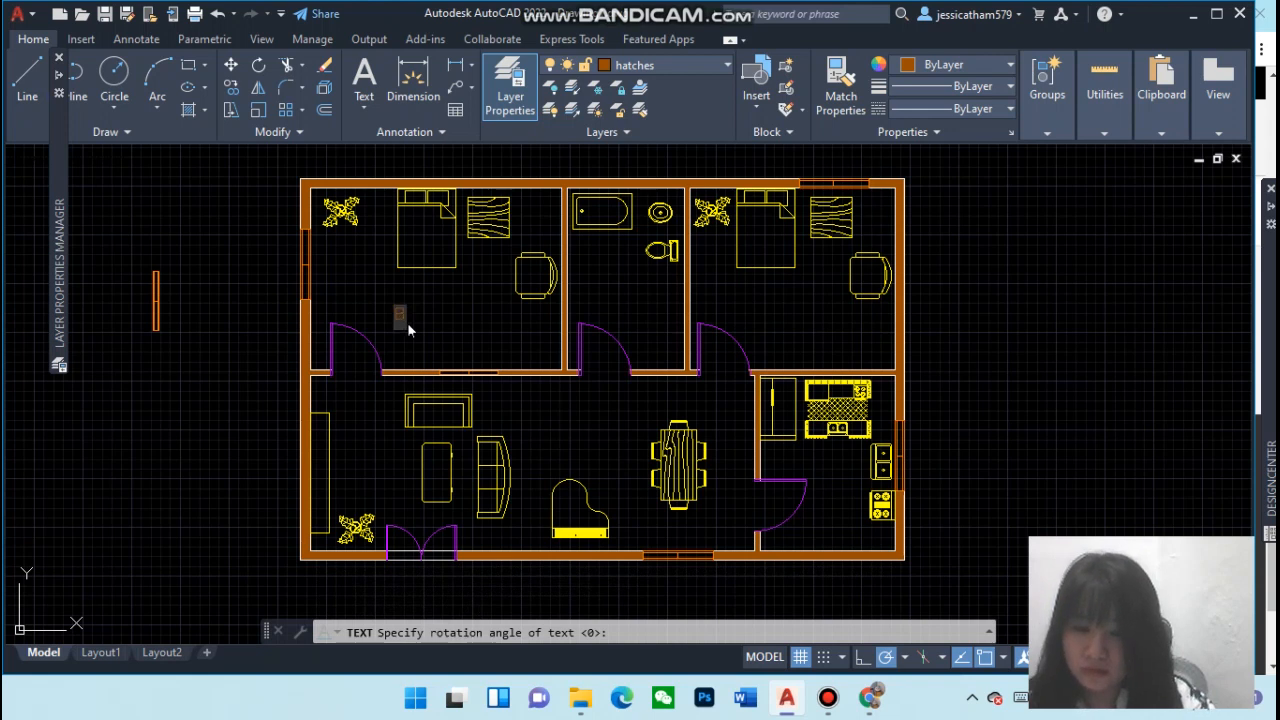
type("room")
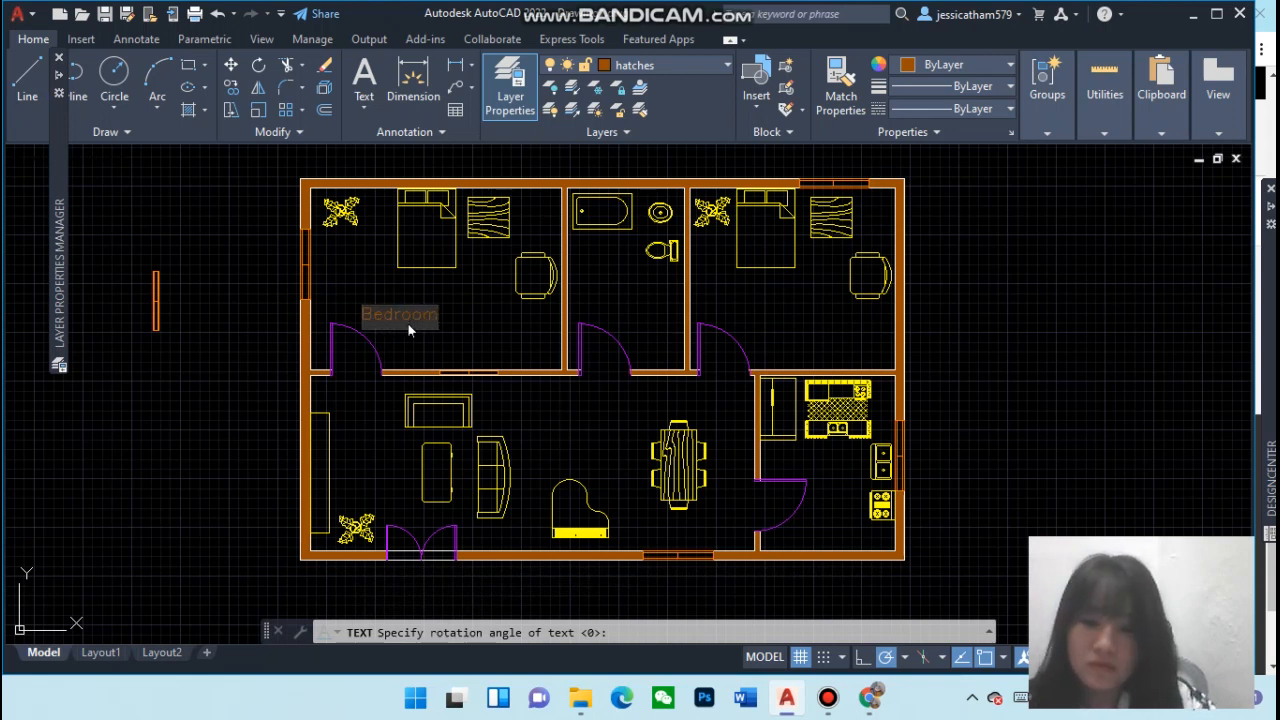
key("BackSpace")
key("BackSpace")
key("BackSpace")
key("BackSpace")
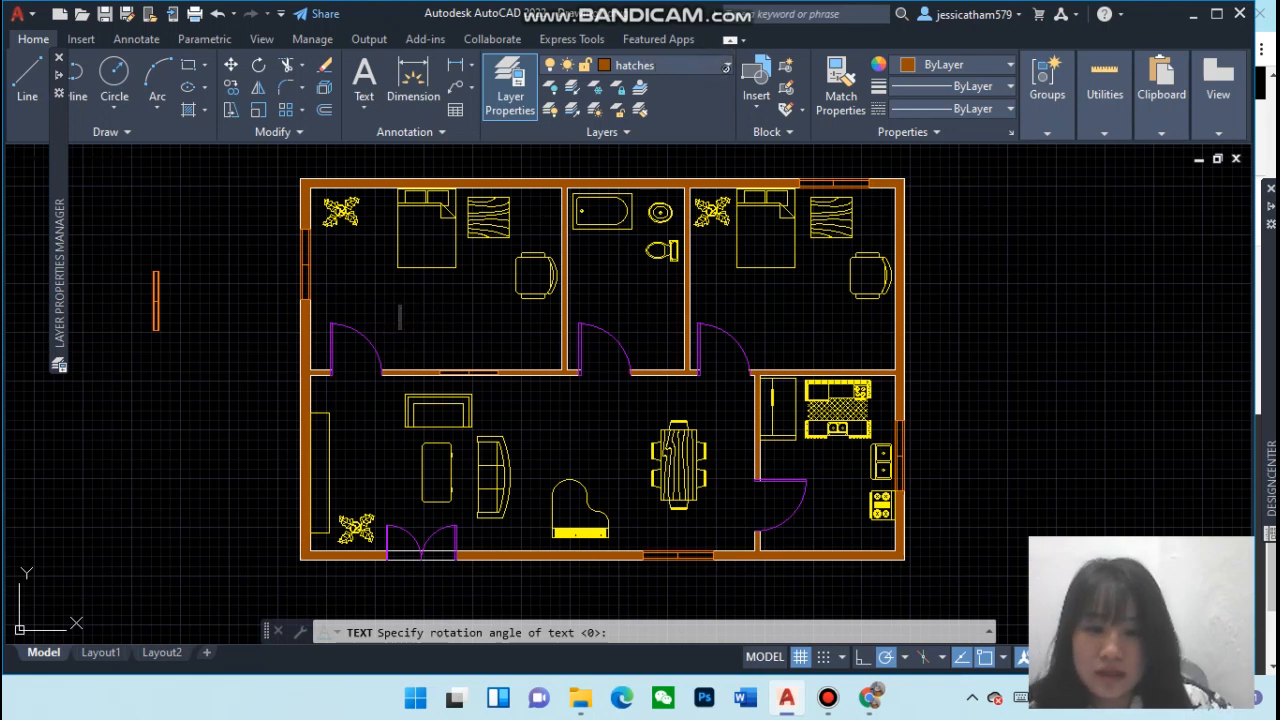
left_click(714, 71)
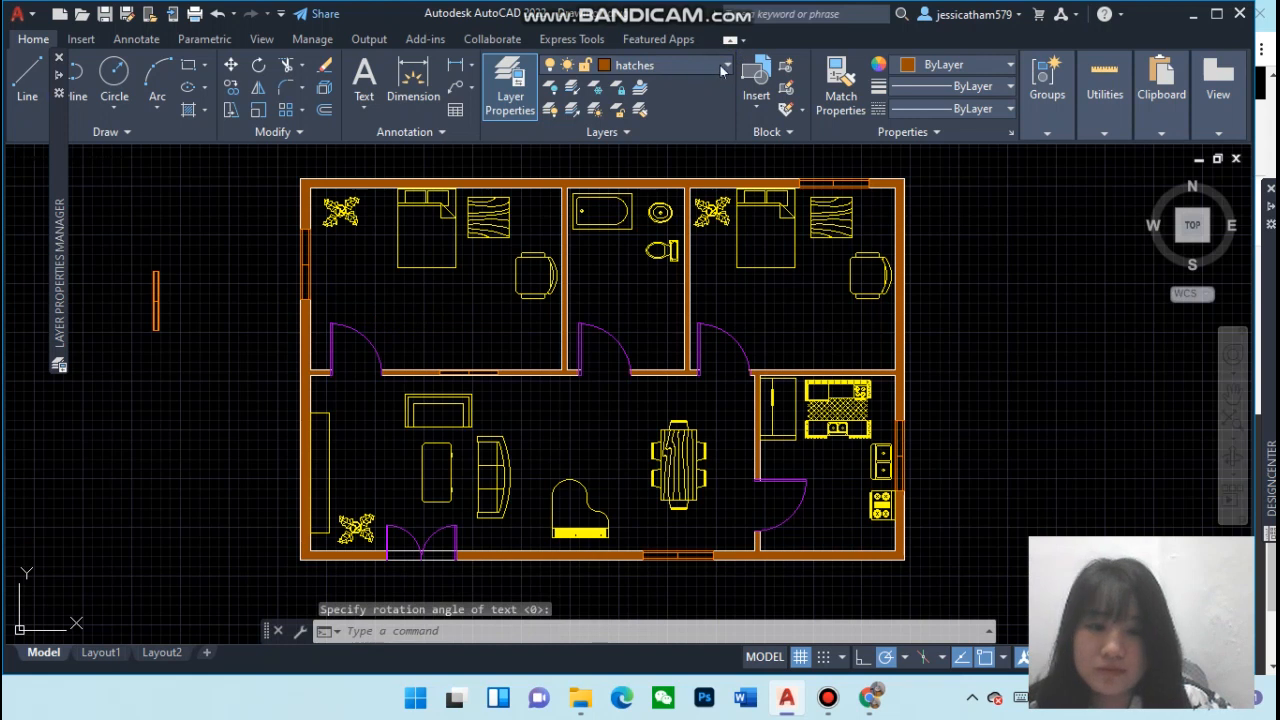
Set the current layer to text
left_click(710, 68)
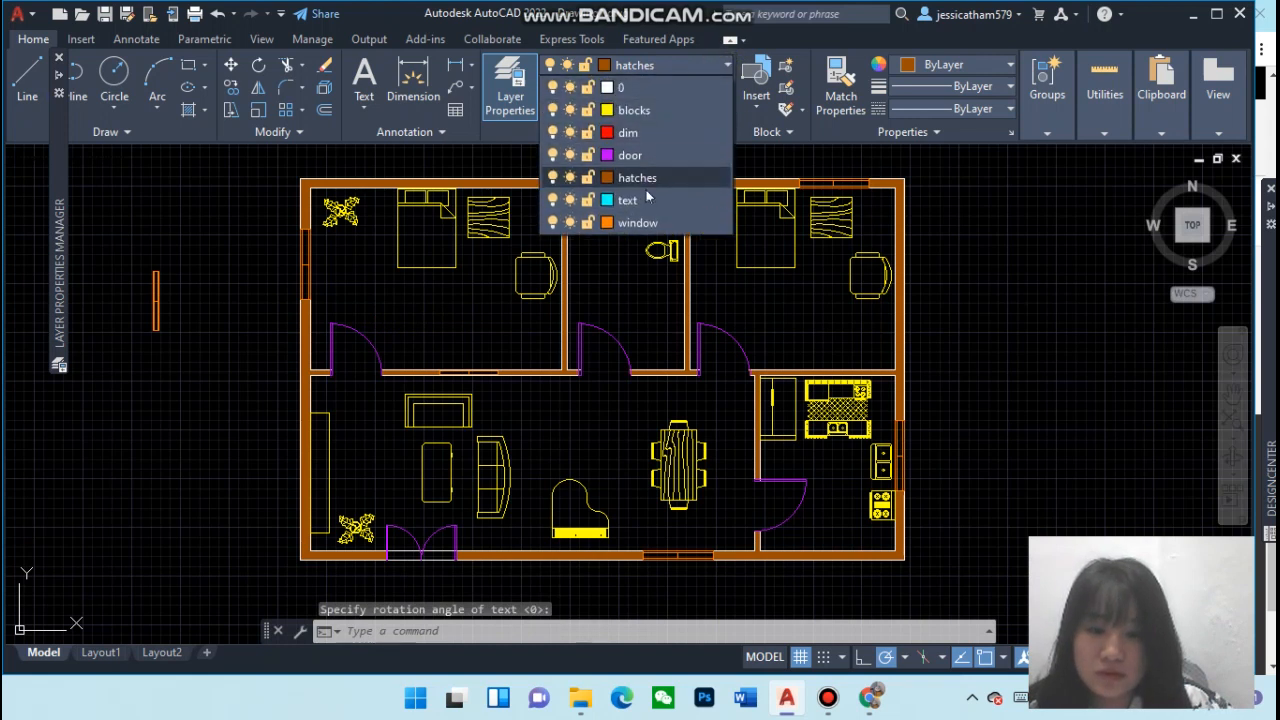
left_click(618, 200)
left_click(369, 303)
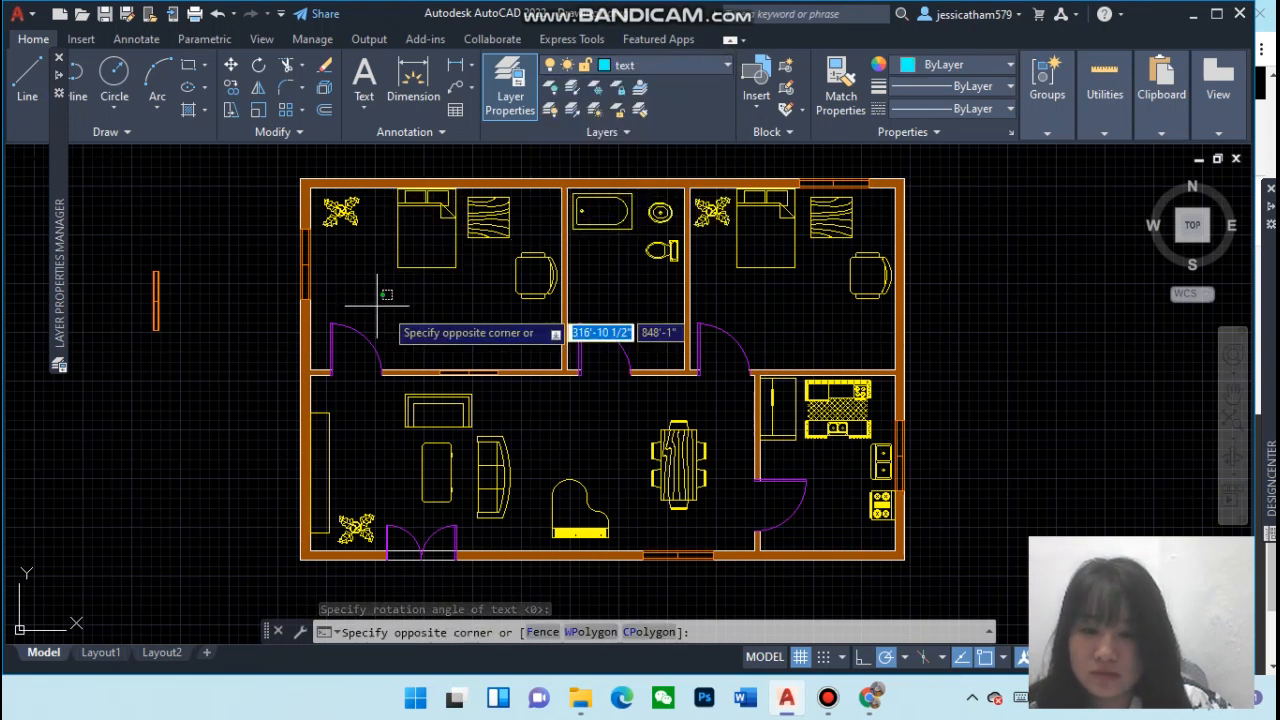
left_click(484, 335)
left_click(486, 340)
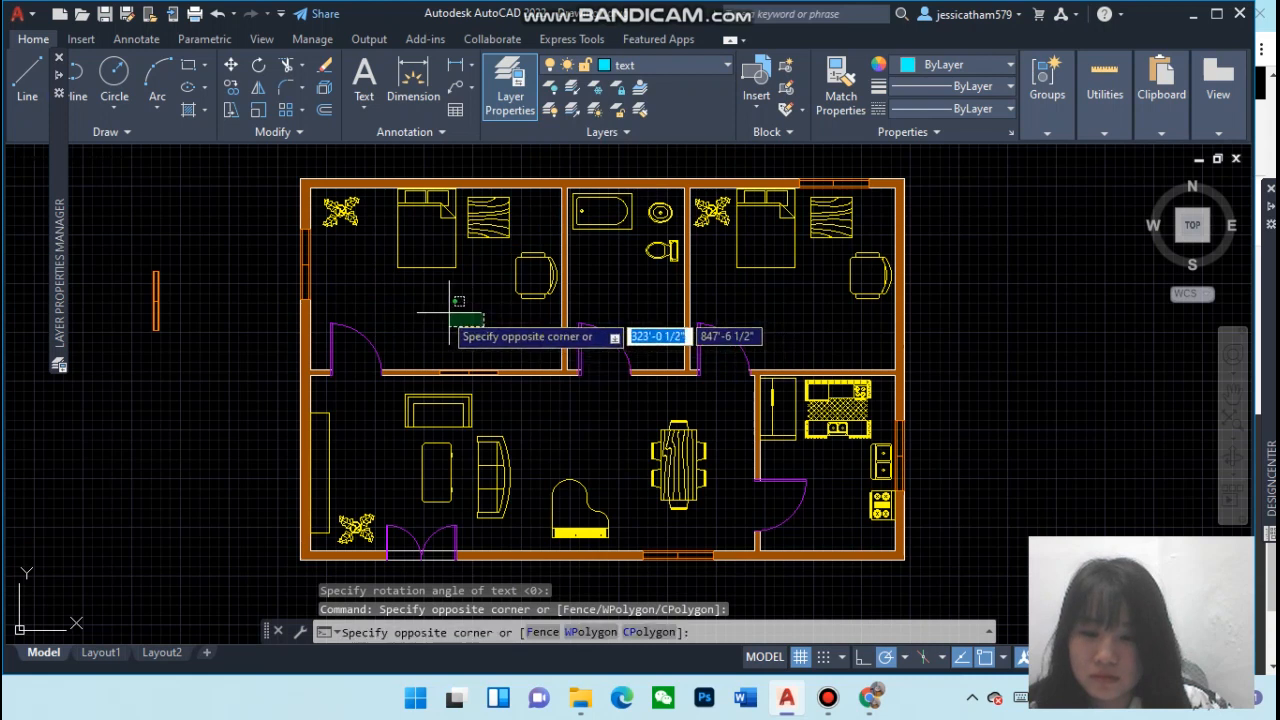
left_click(408, 280)
Try to write a Bedroom 1 single-line label in the upper-left bedroom, picking its height and rotation on screen
type("te")
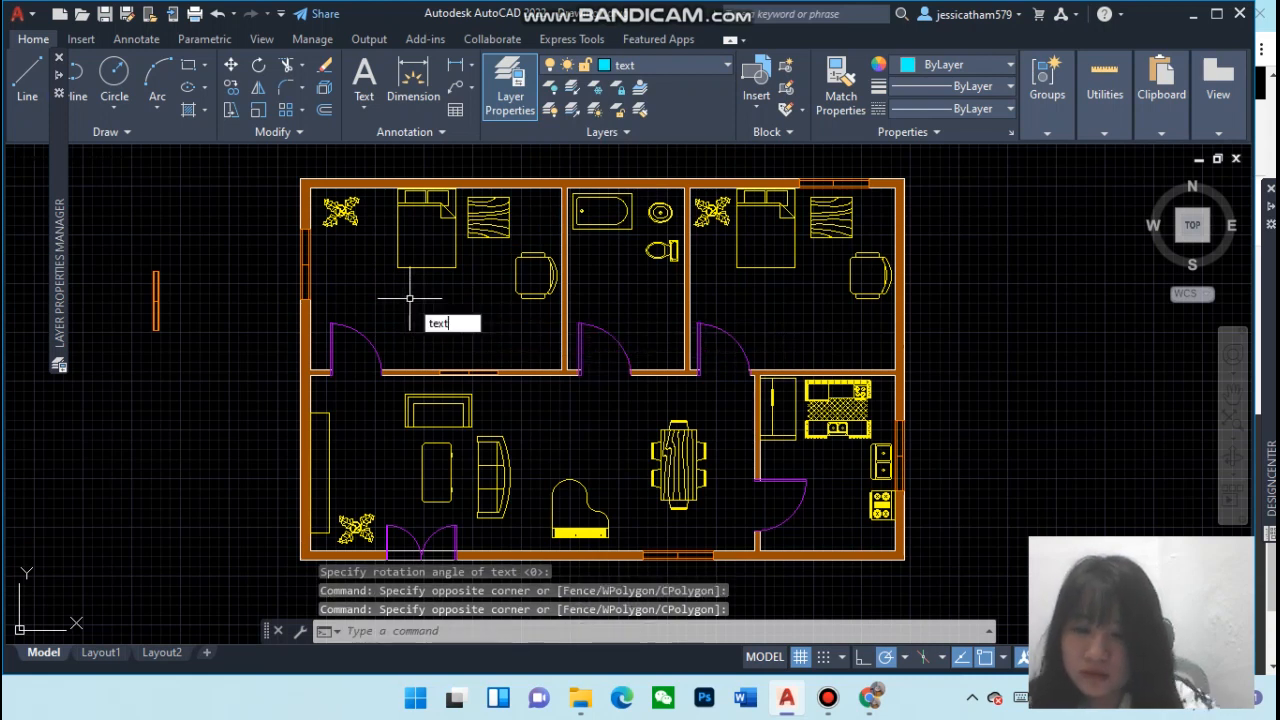
type("xt")
key("Return")
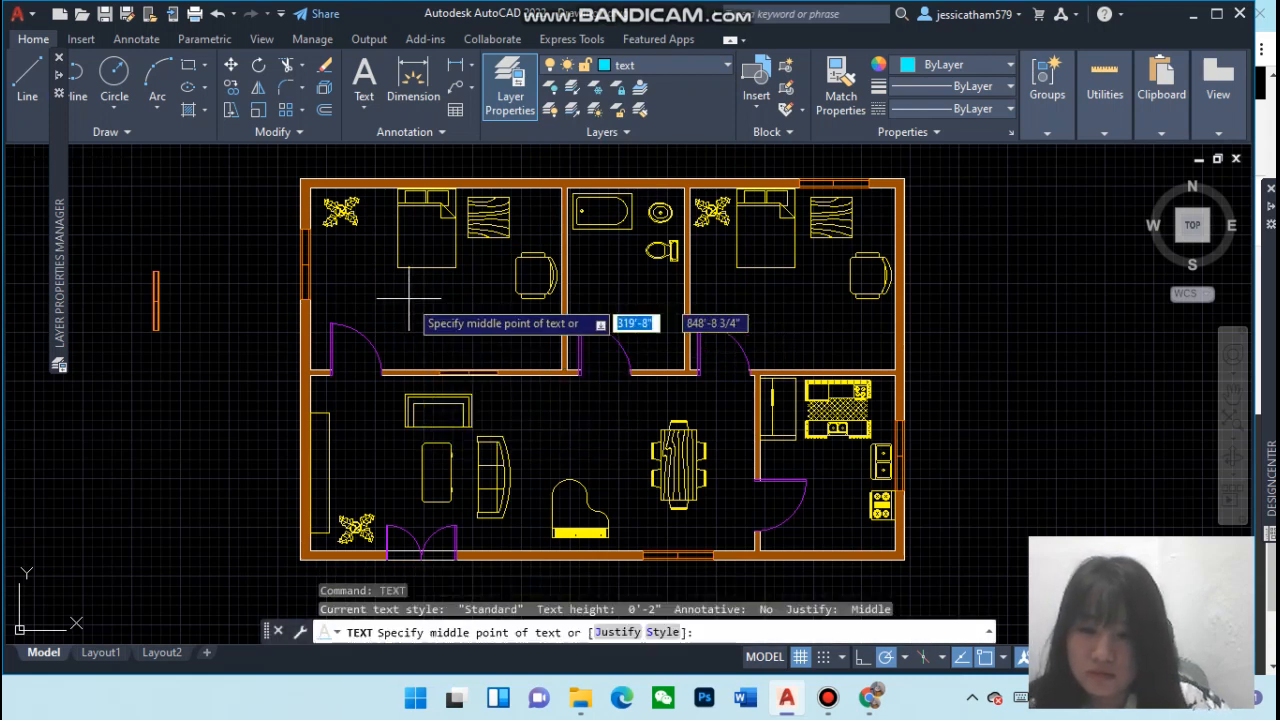
left_click(401, 304)
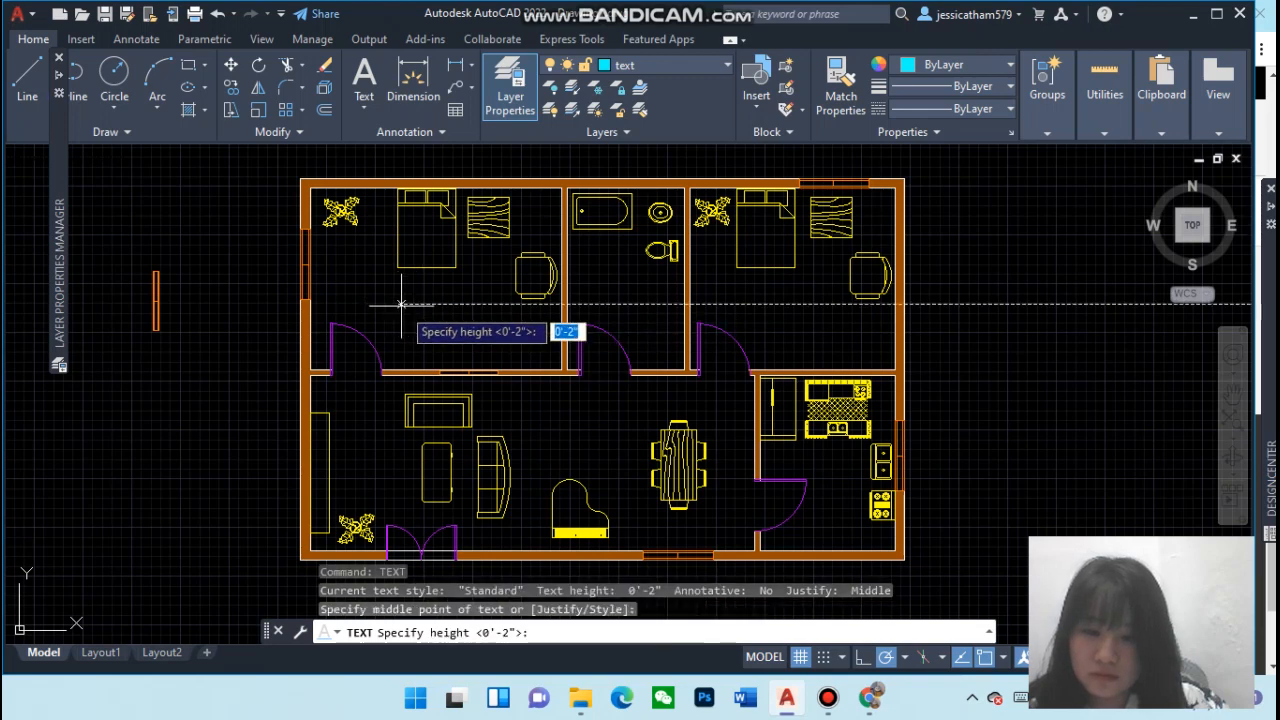
left_click(469, 308)
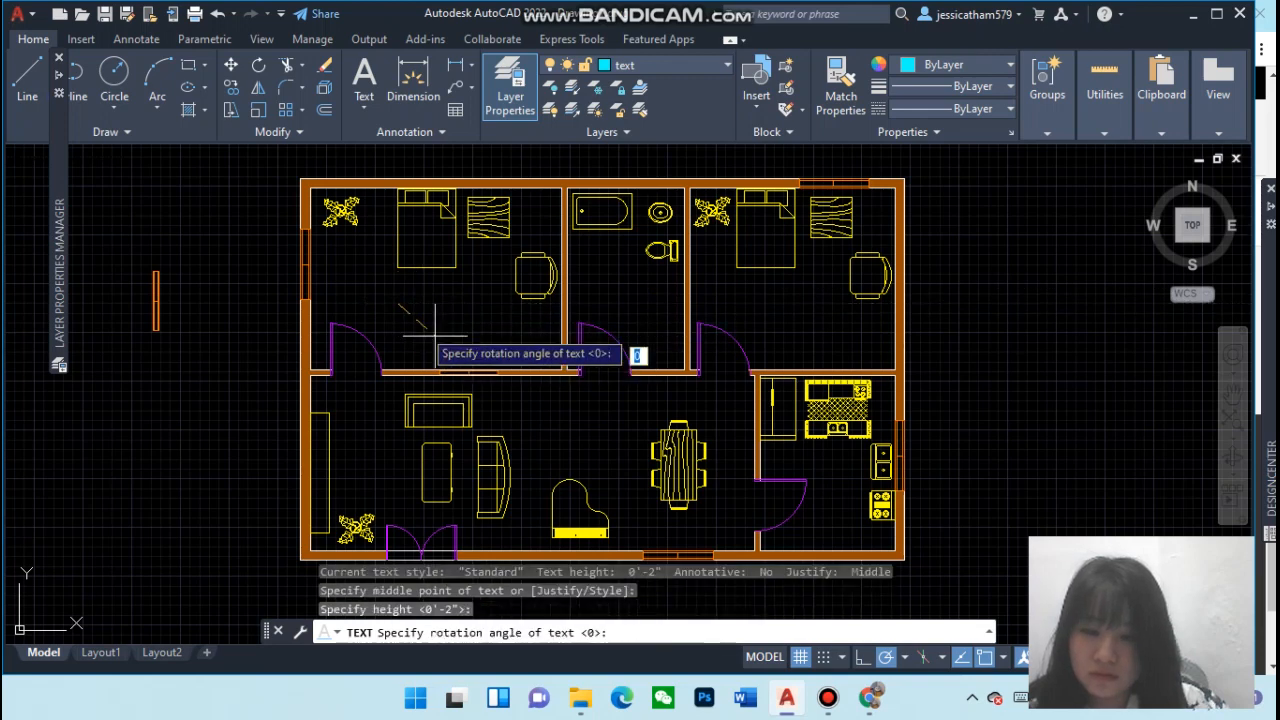
left_click(414, 296)
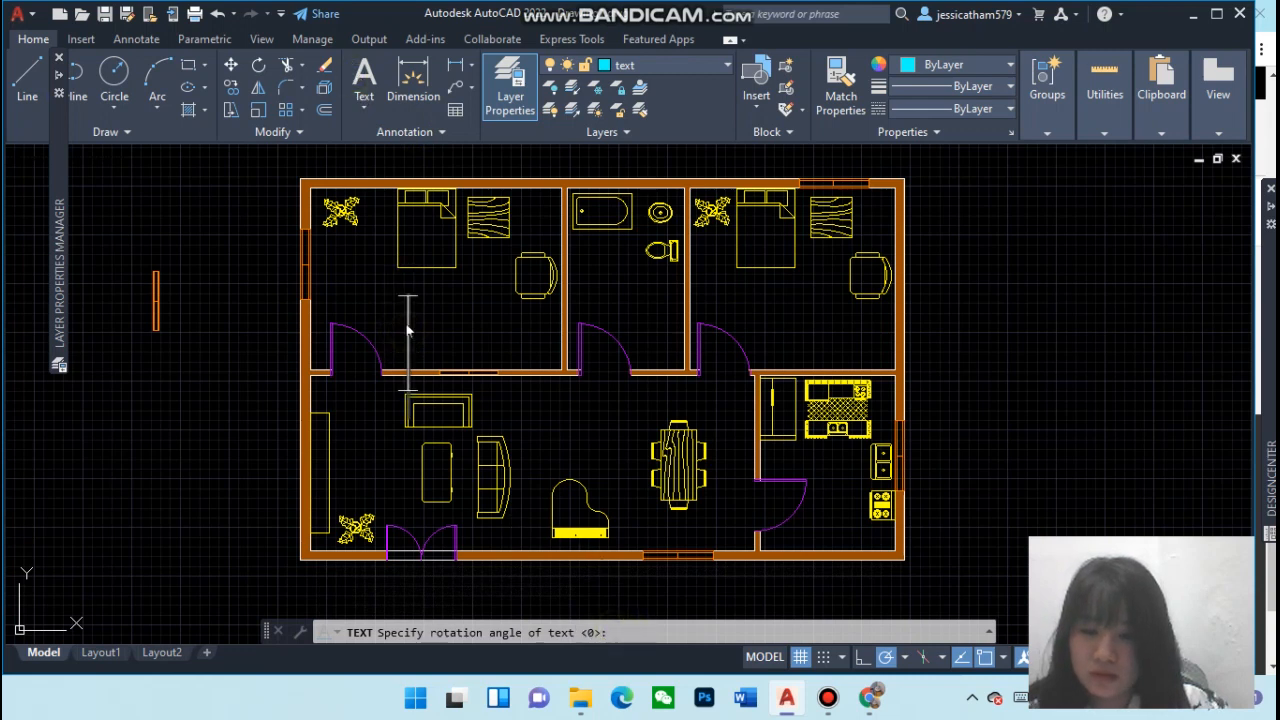
type("@")
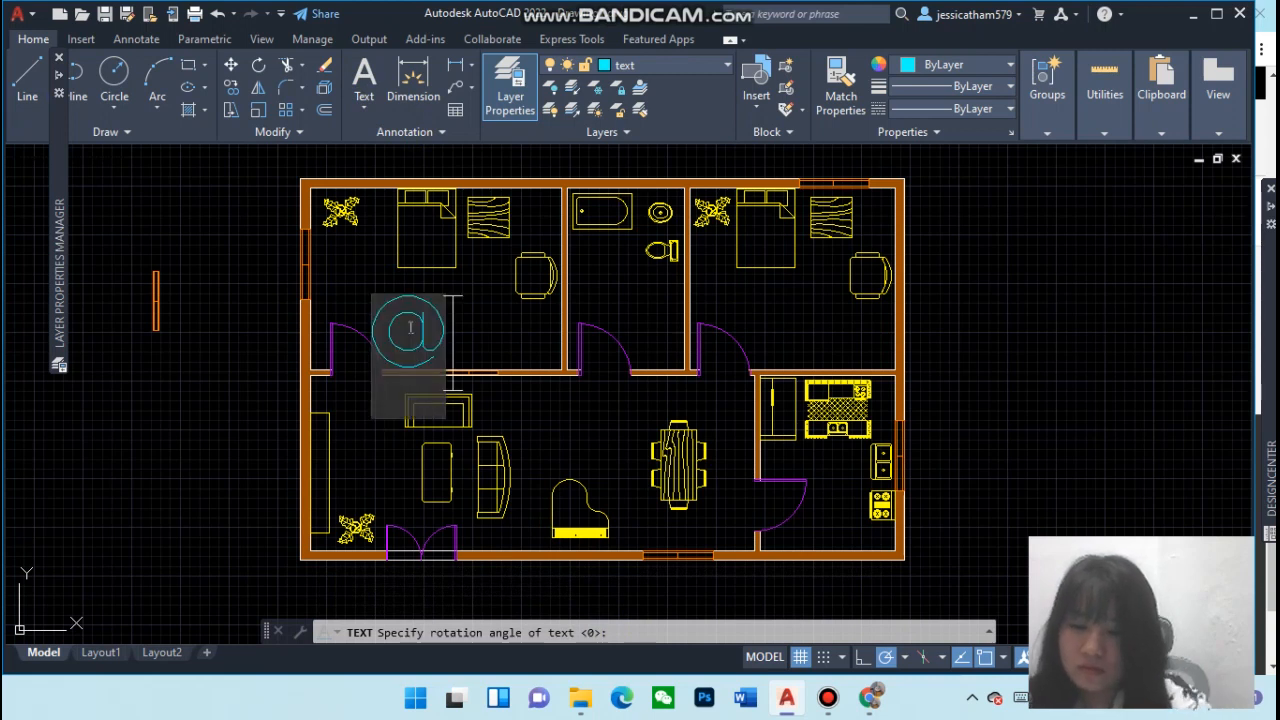
key("BackSpace")
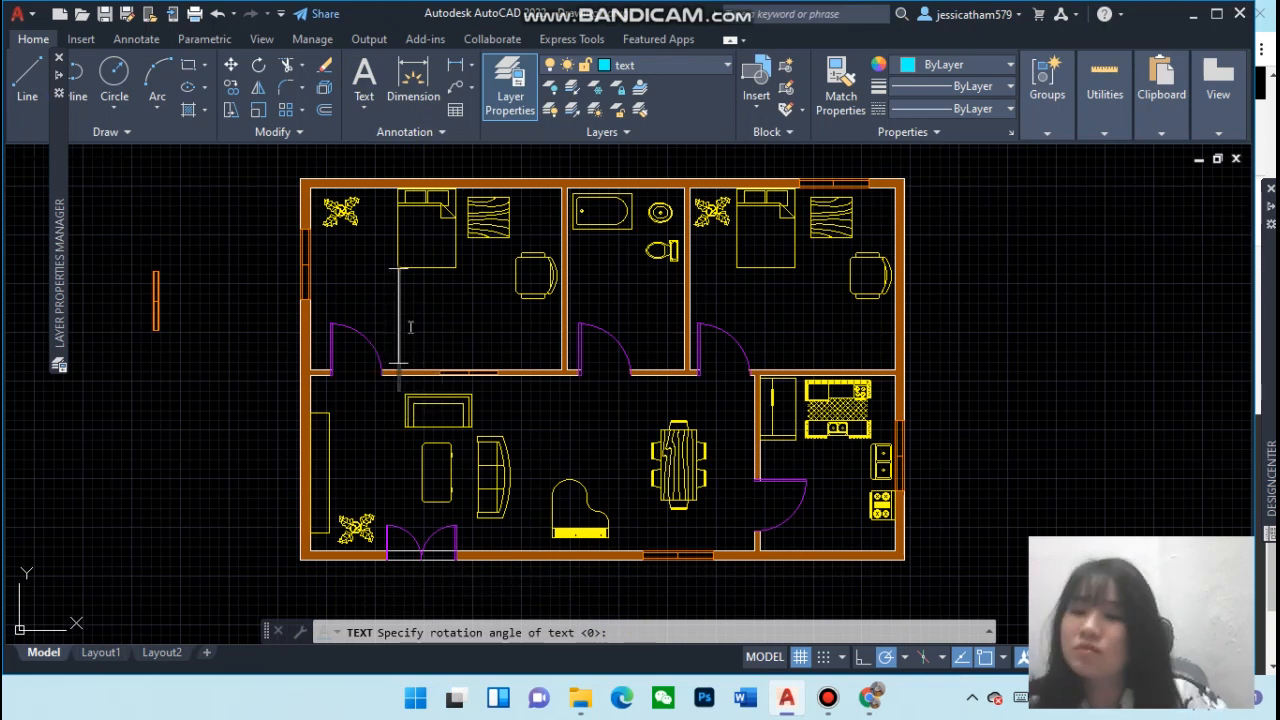
type("B")
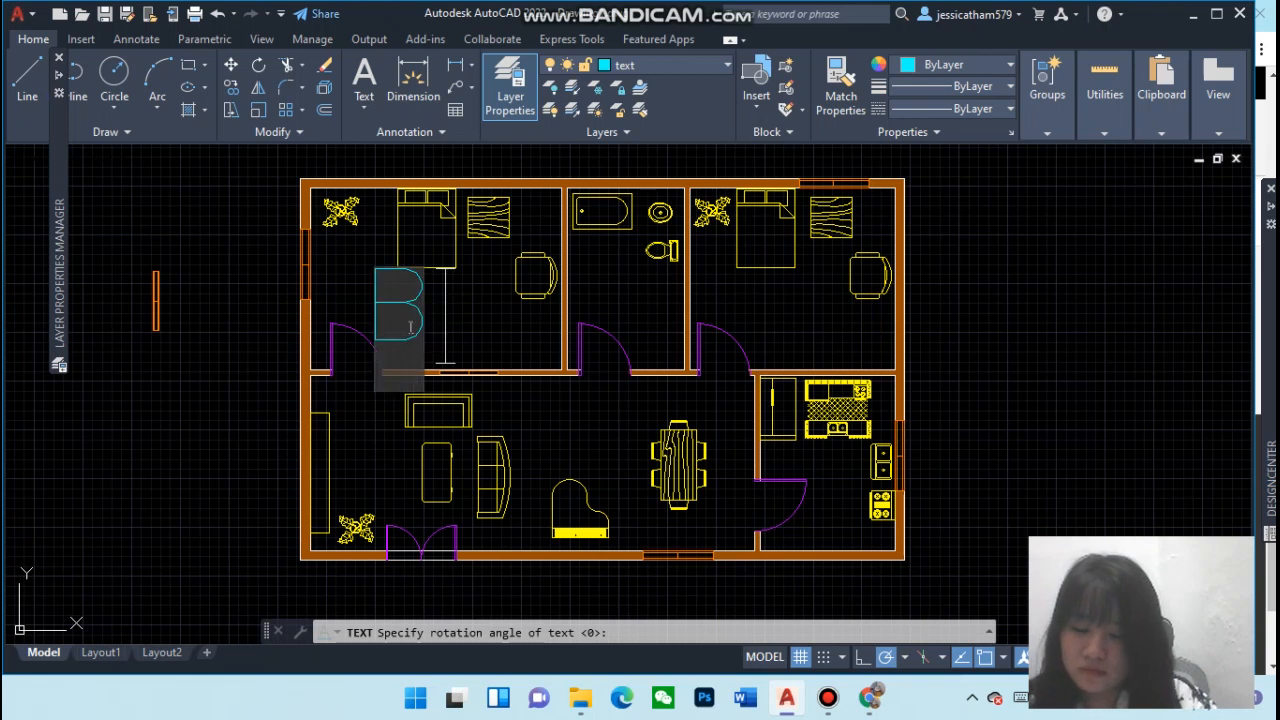
type("edroom 1")
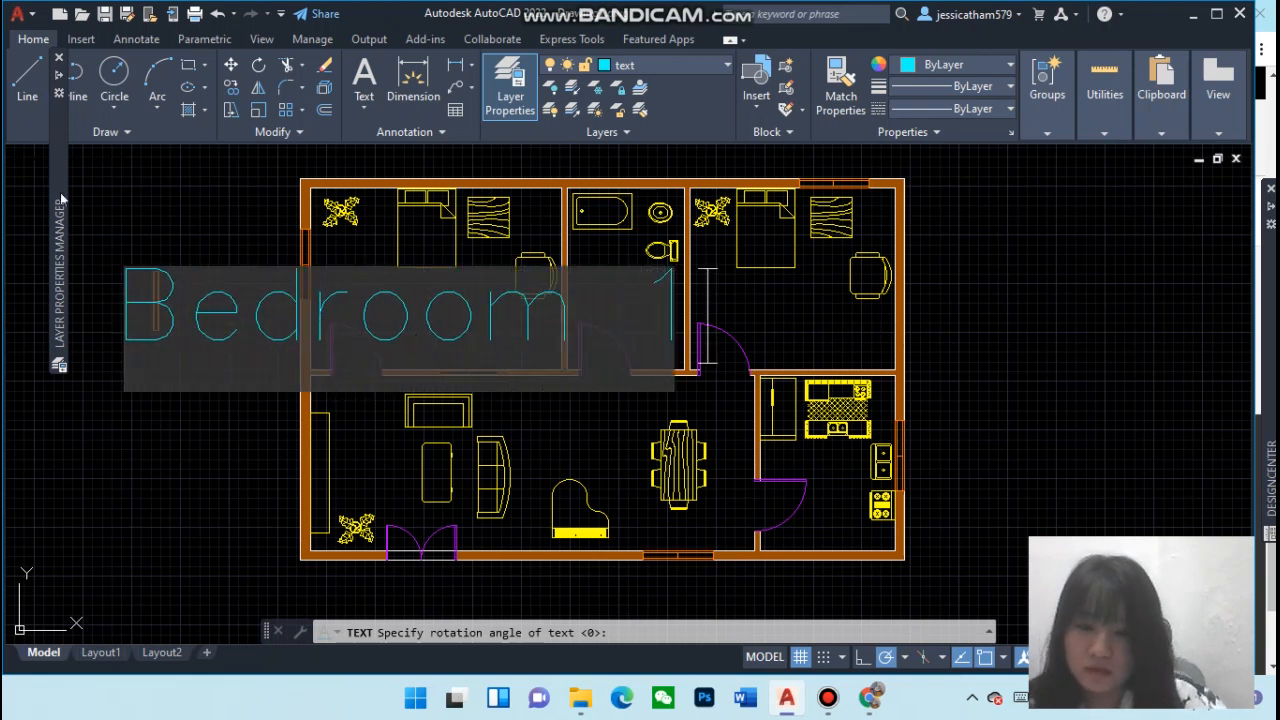
left_click(154, 495)
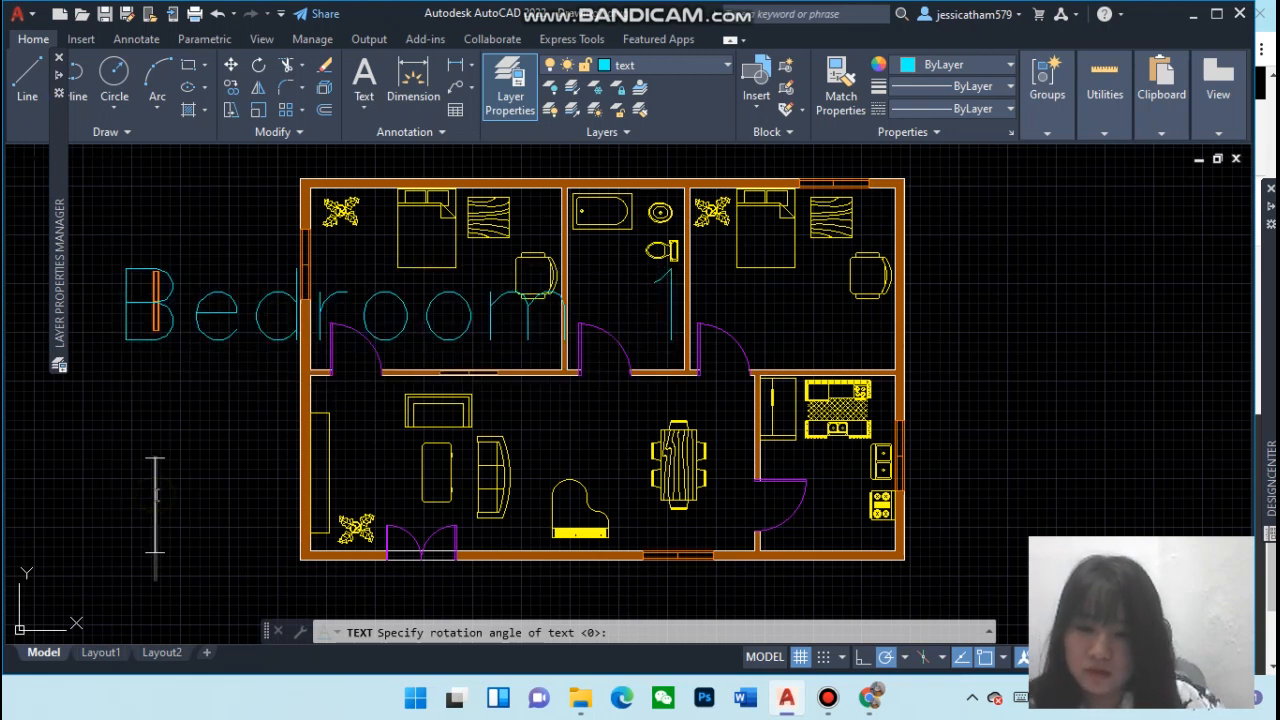
left_click(187, 319)
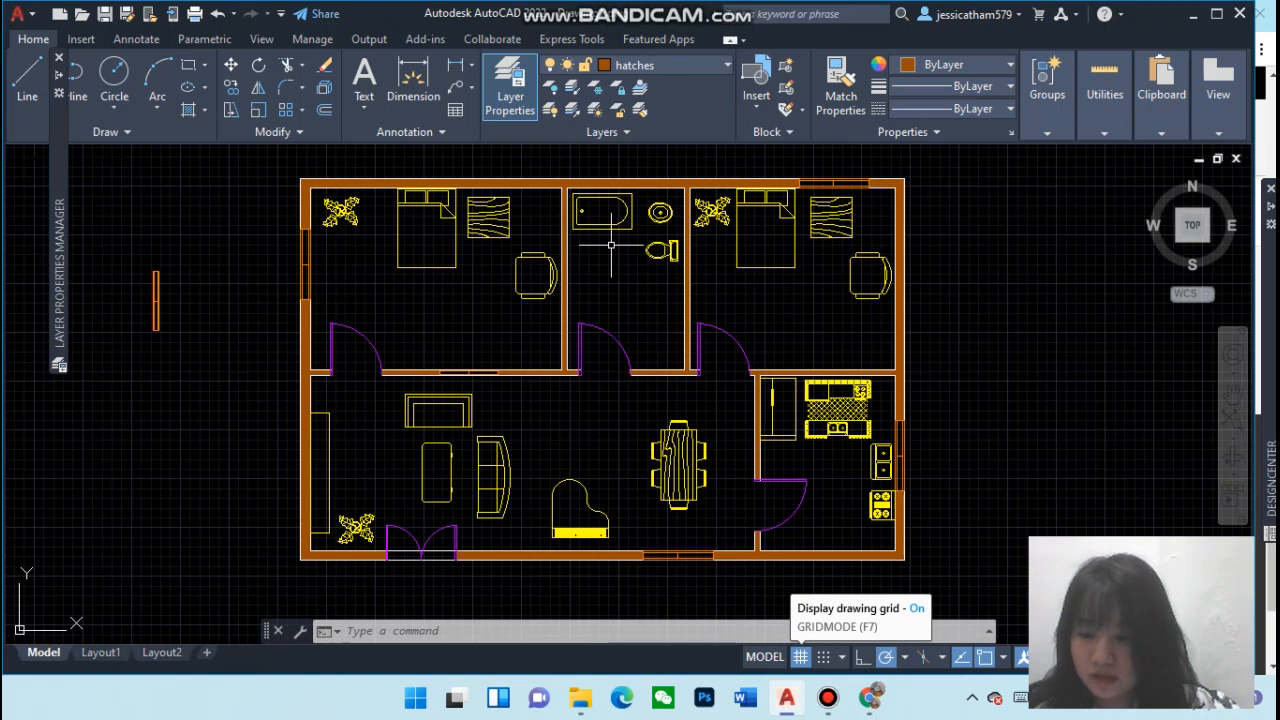
Reopen the Text Style dialog, set the Standard style to simplex.shx with height 0, apply and close
left_click(424, 134)
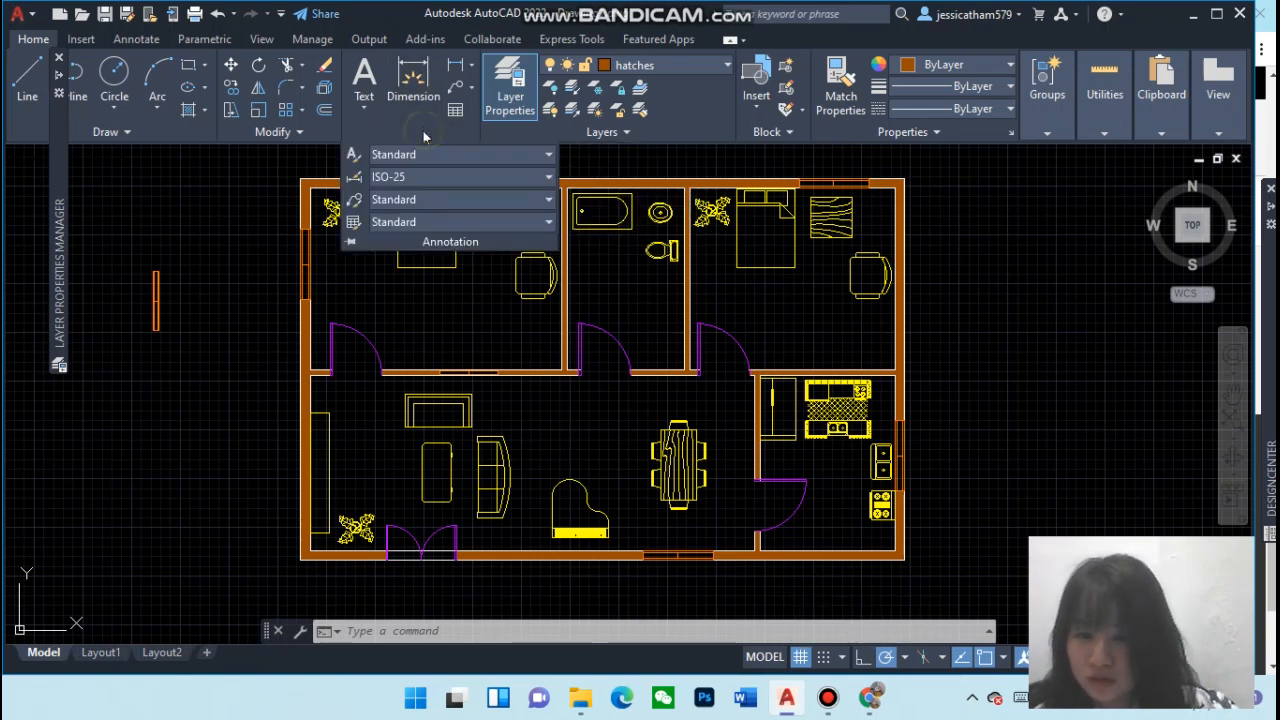
left_click(354, 156)
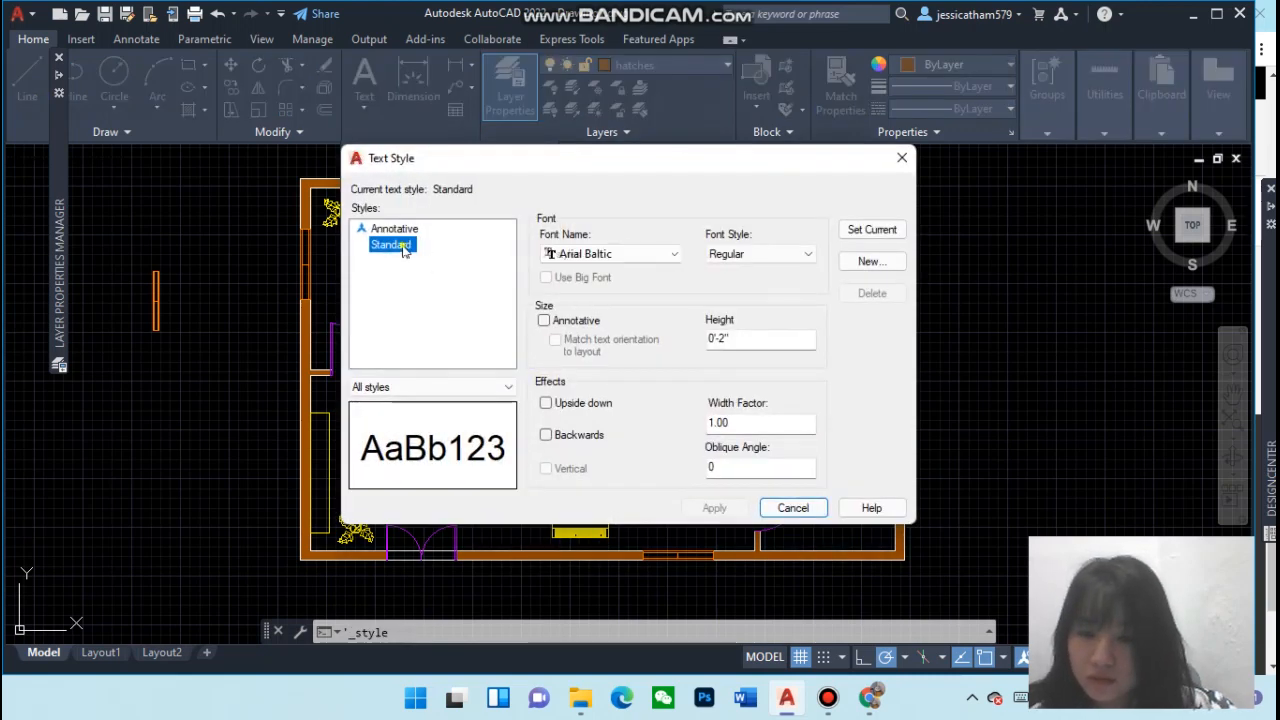
left_click(403, 247)
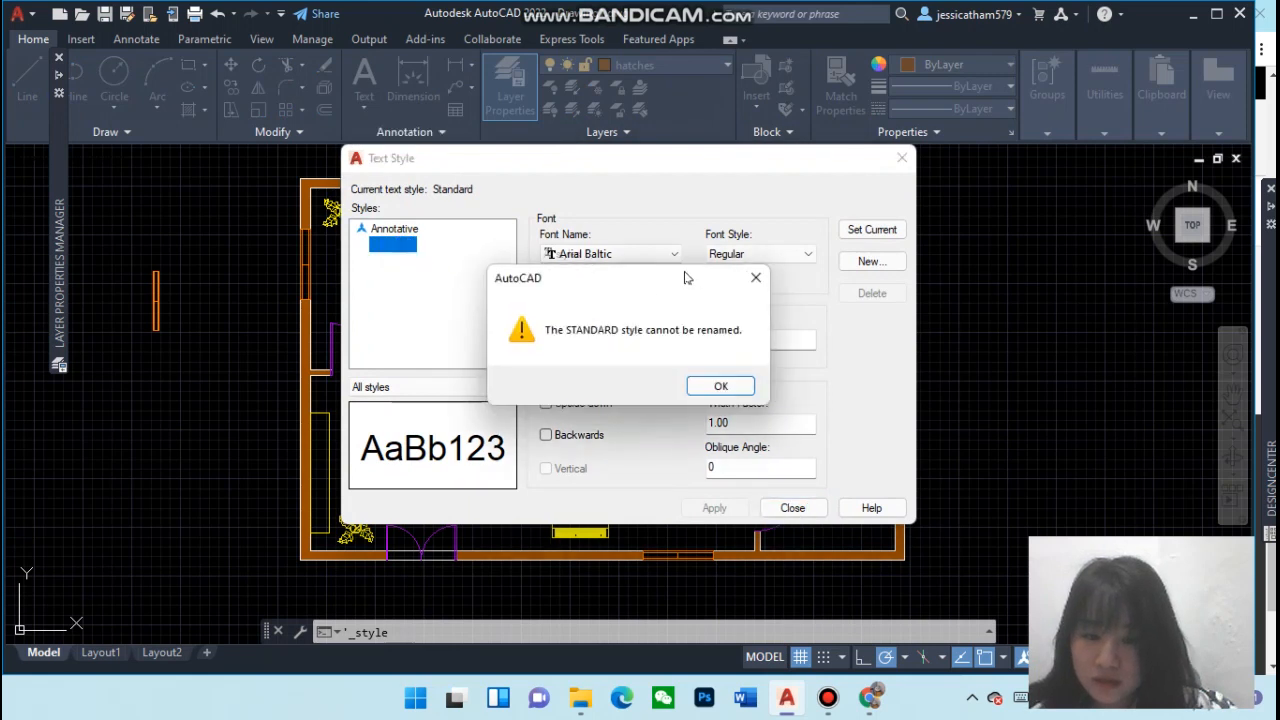
left_click(750, 280)
left_click(612, 255)
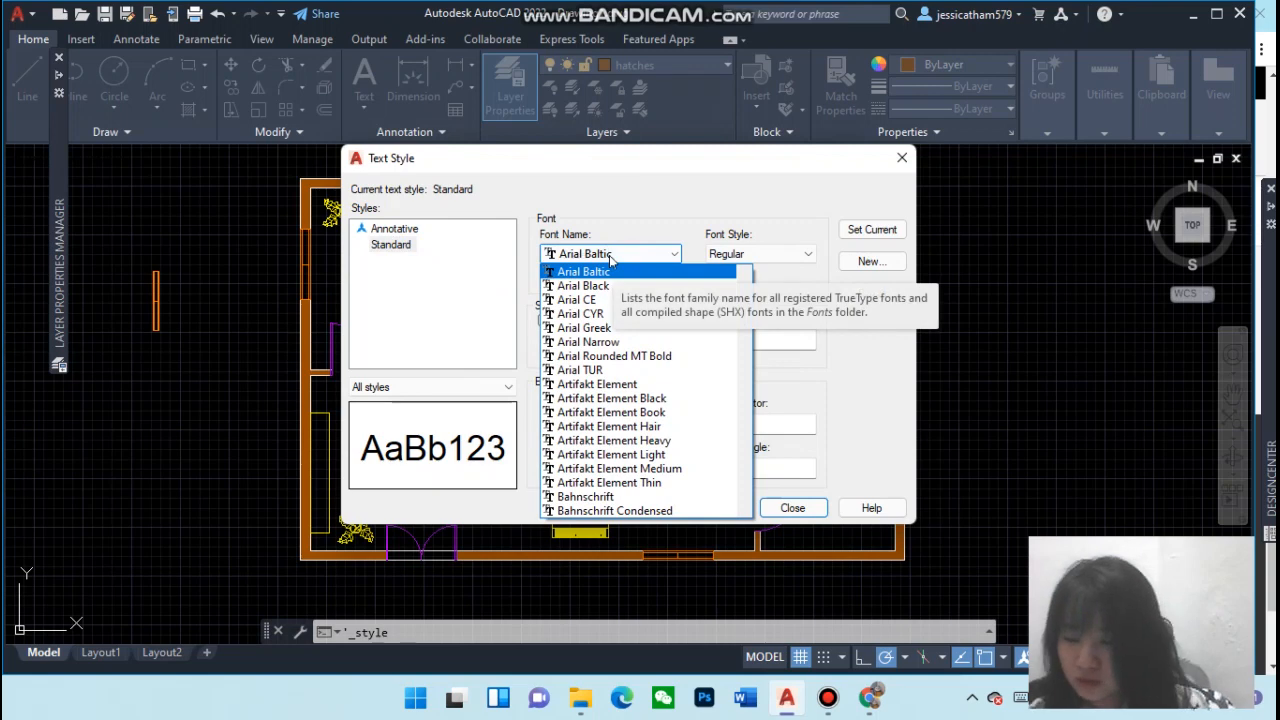
key("s")
key("i")
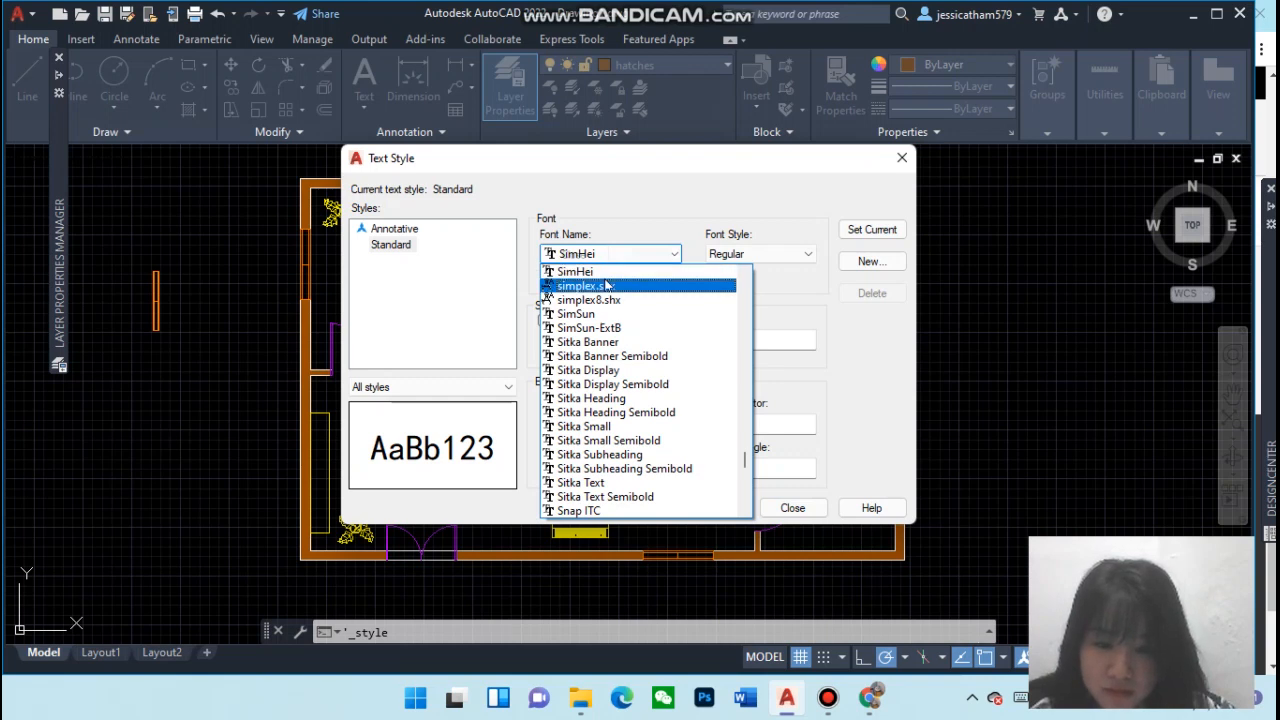
left_click(607, 286)
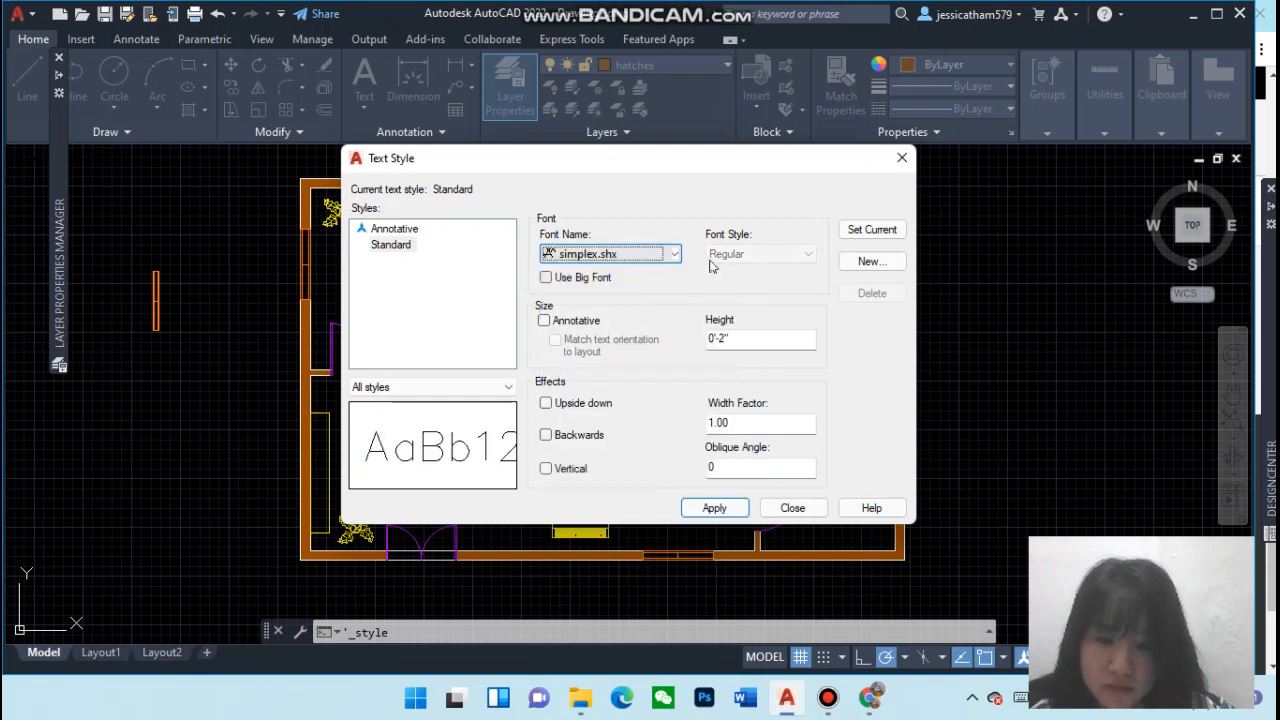
double_click(743, 341)
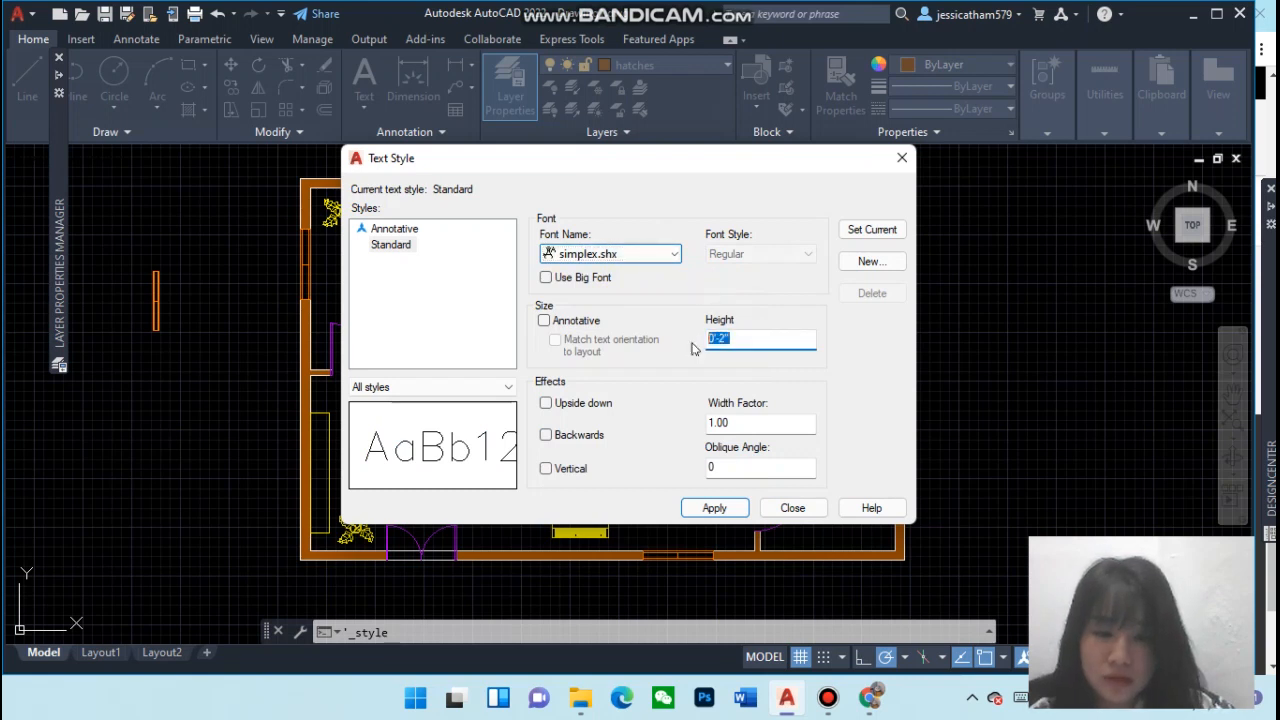
key("BackSpace")
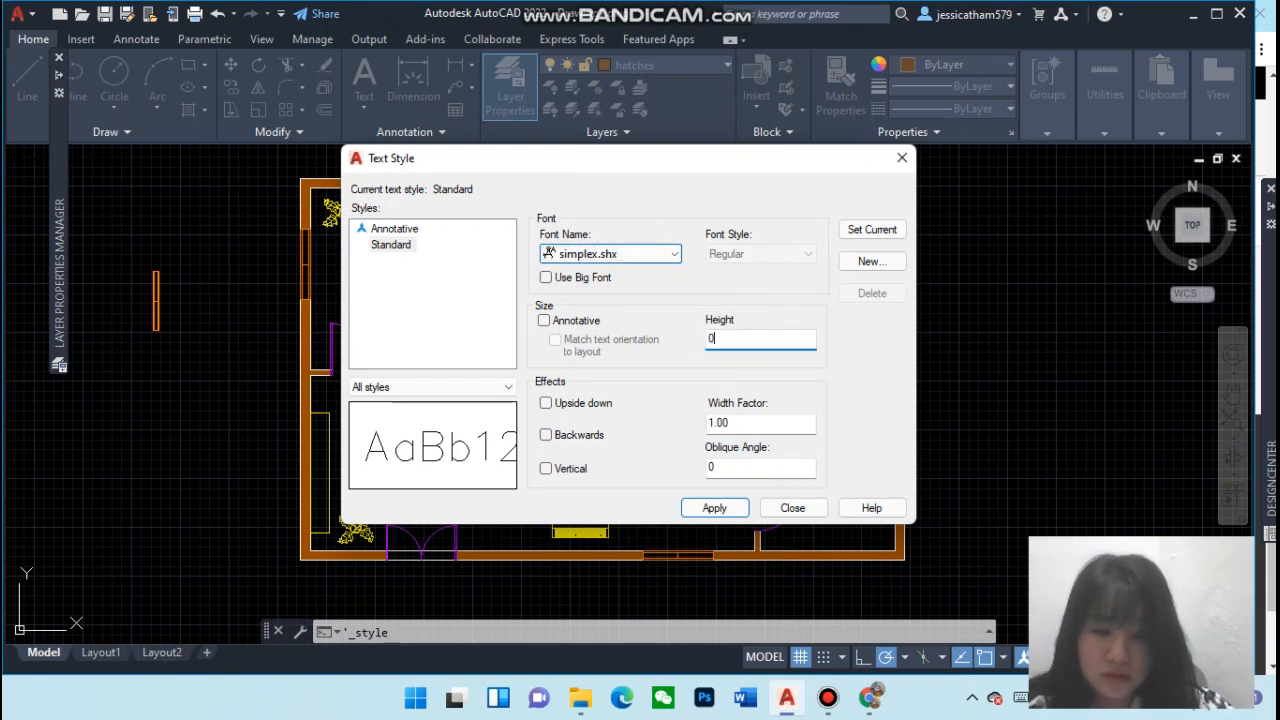
key("Return")
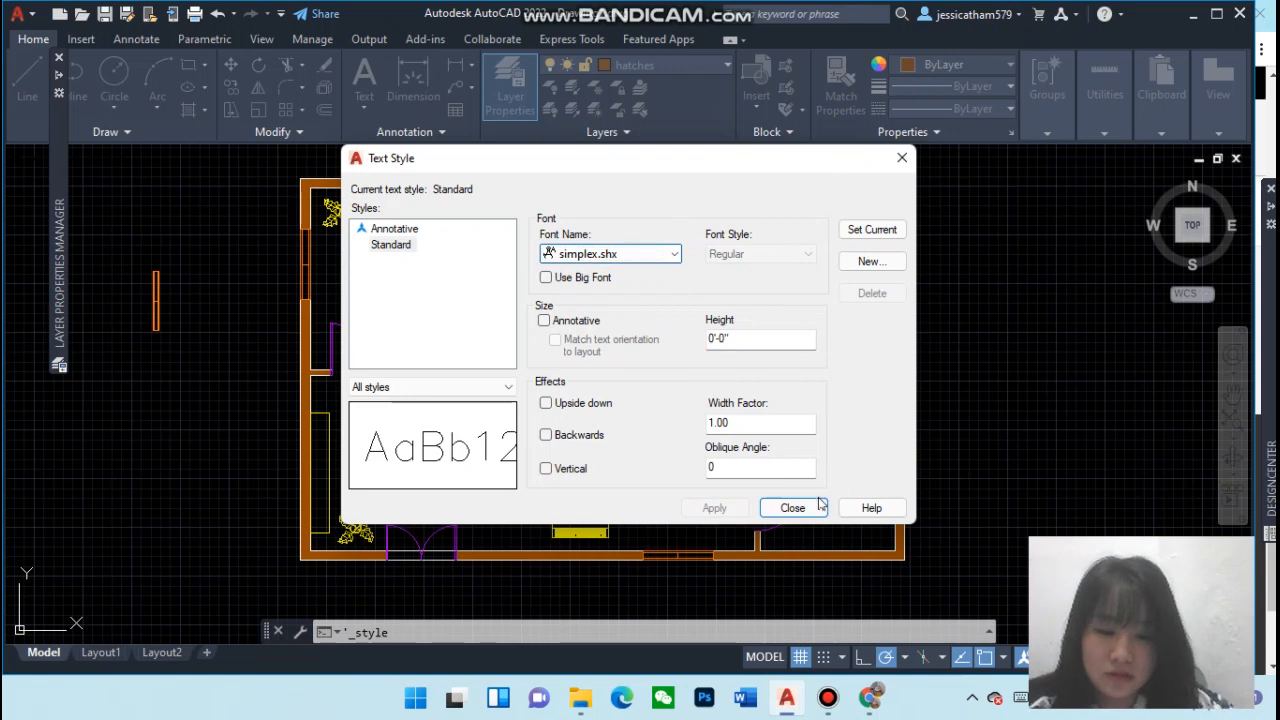
left_click(793, 508)
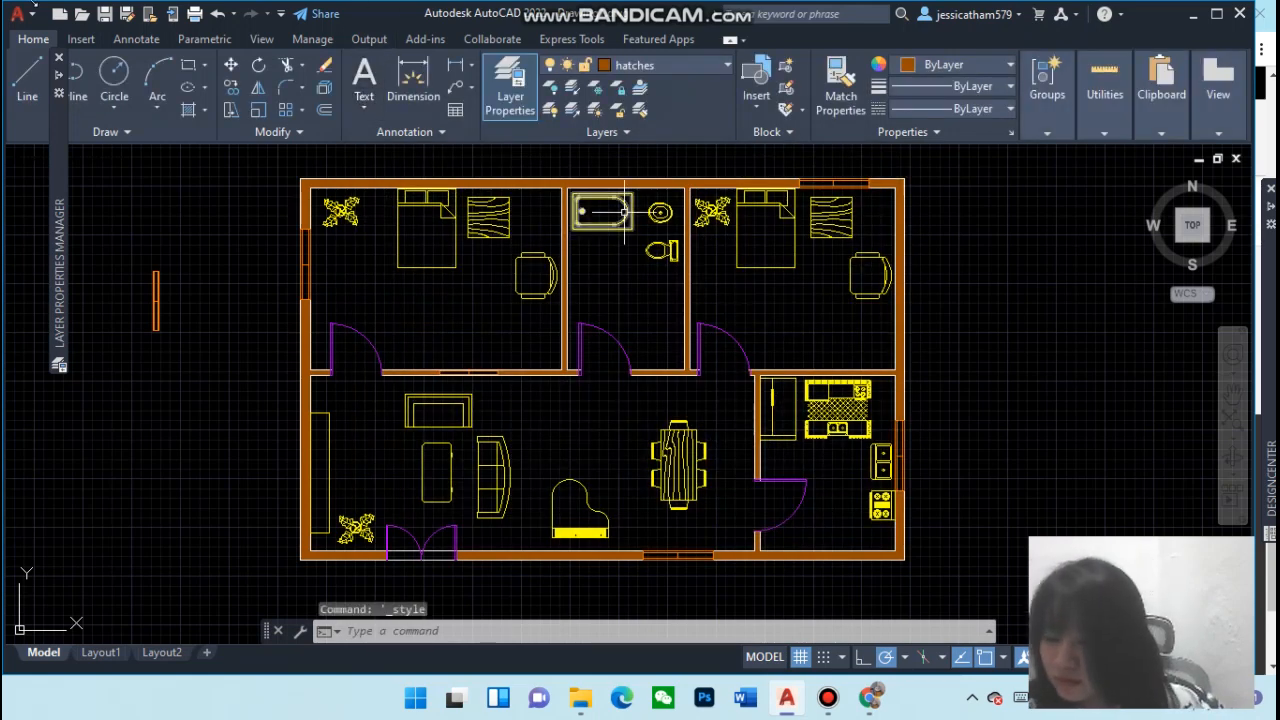
Try to create a multiline text box in the upper-left bedroom with a 1' text height
left_click(367, 100)
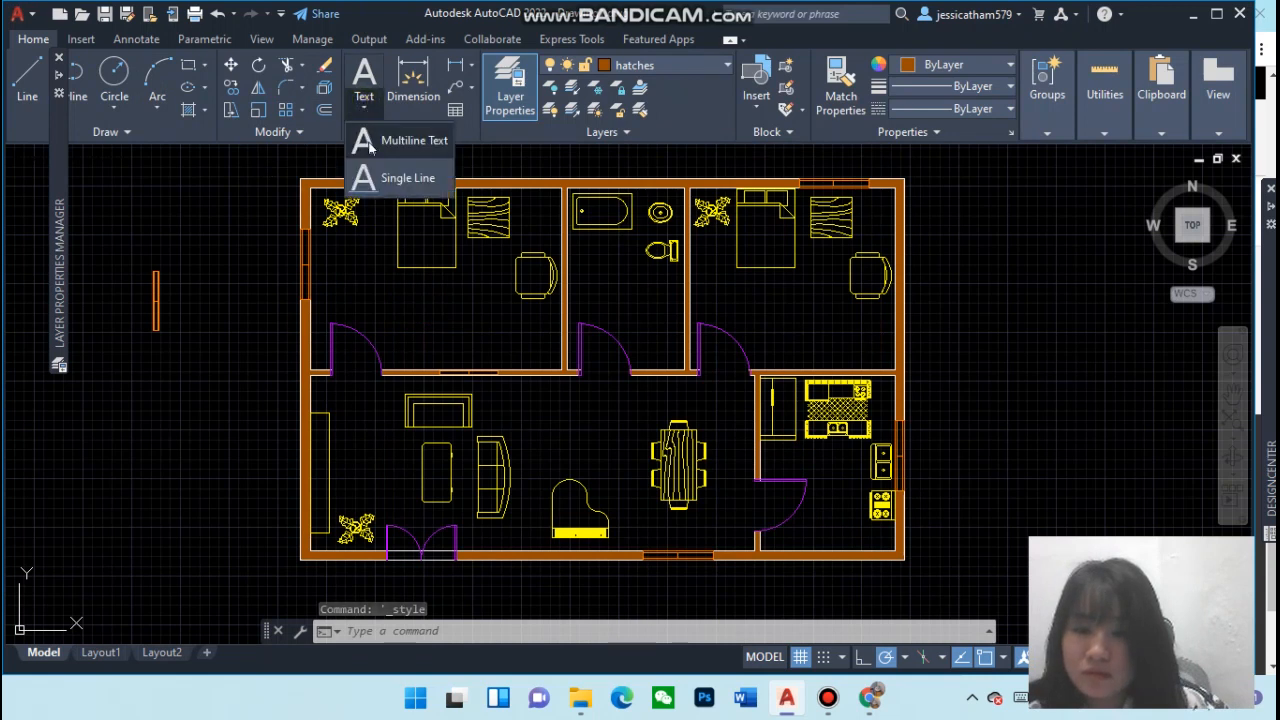
left_click(368, 137)
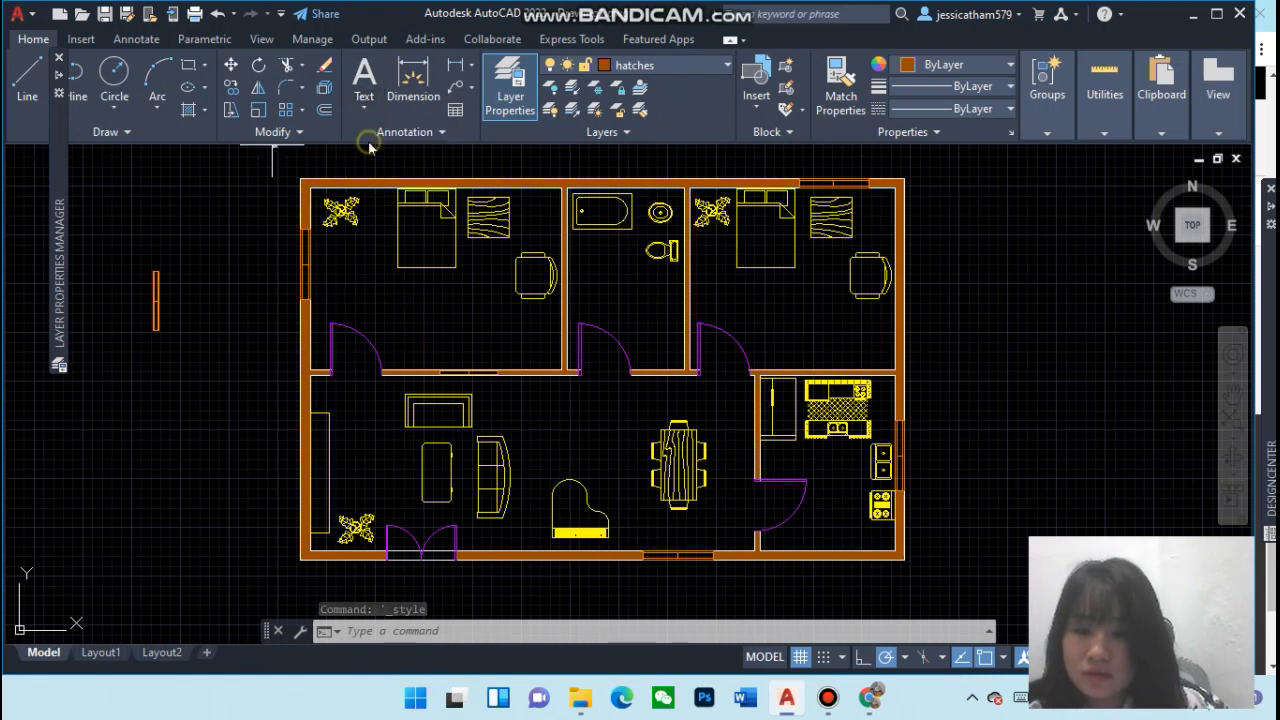
left_click(382, 307)
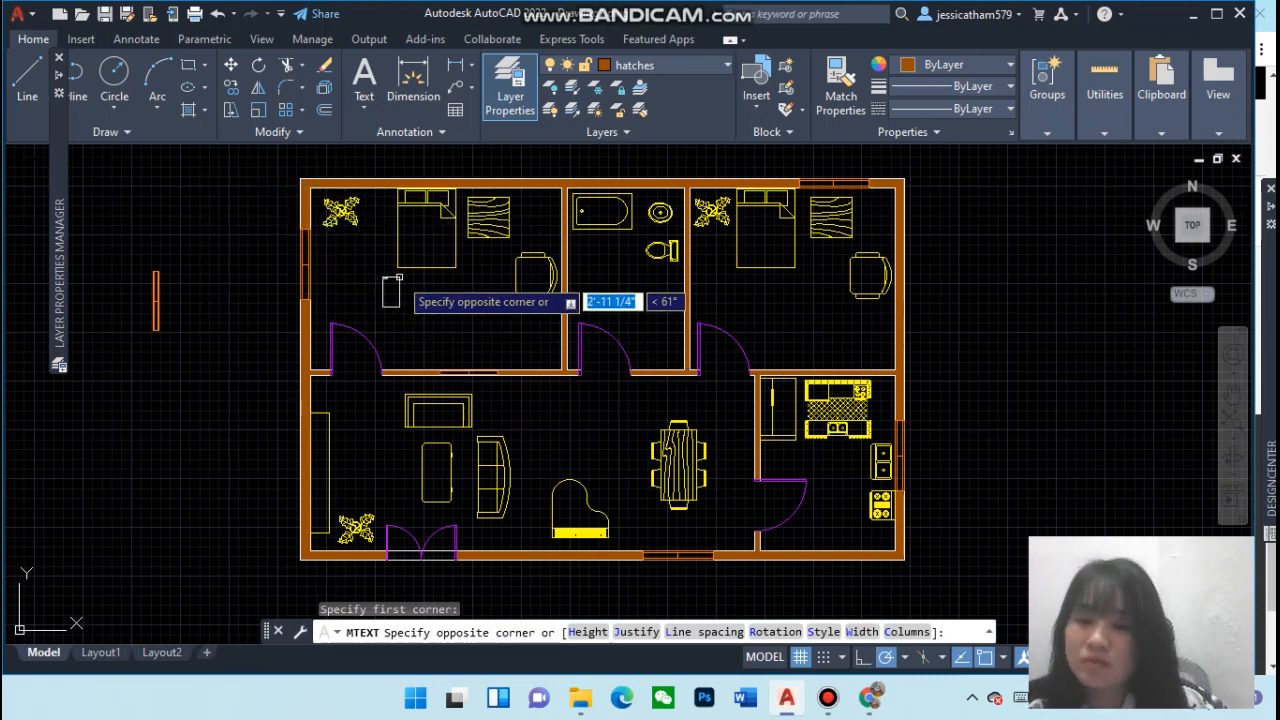
left_click(476, 346)
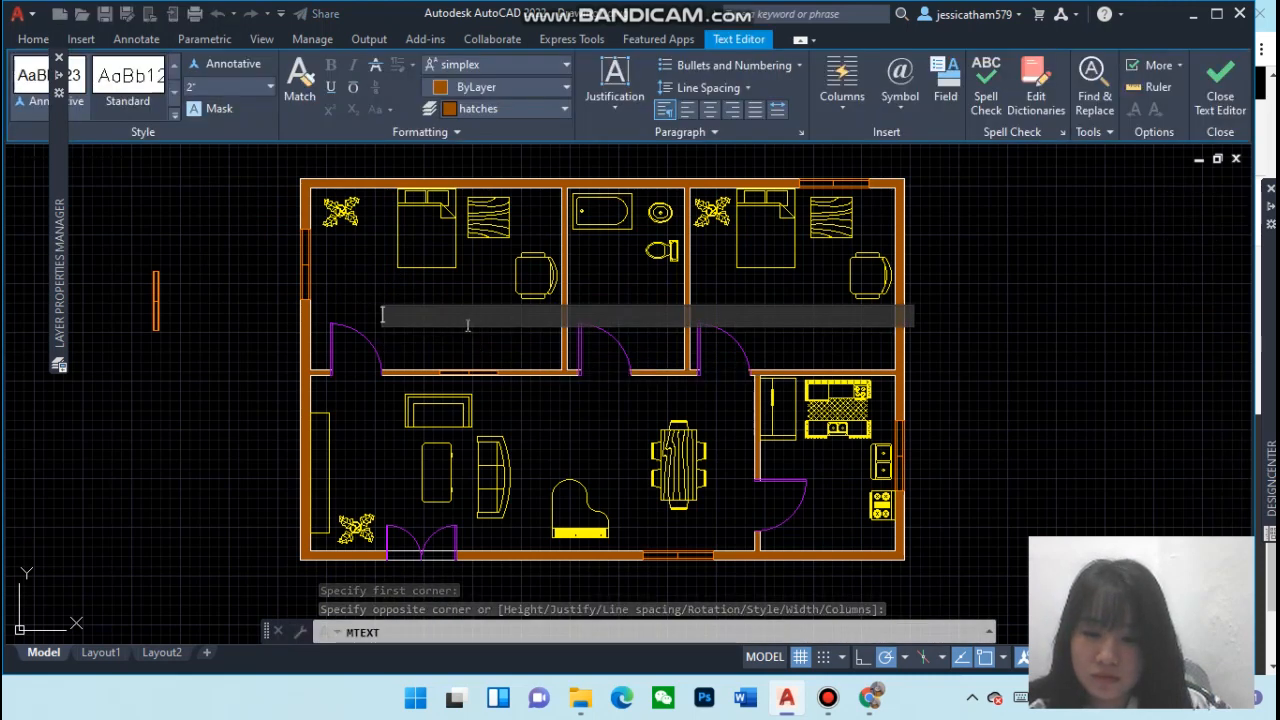
left_click(233, 87)
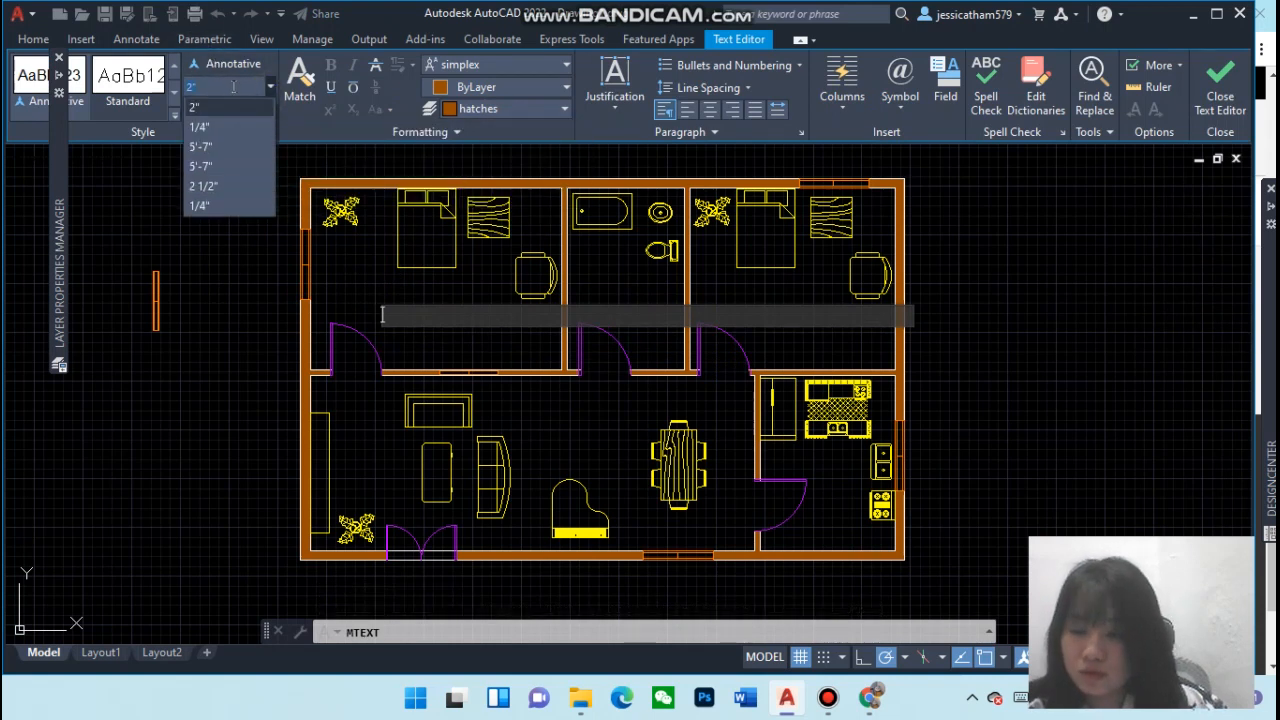
key("Down")
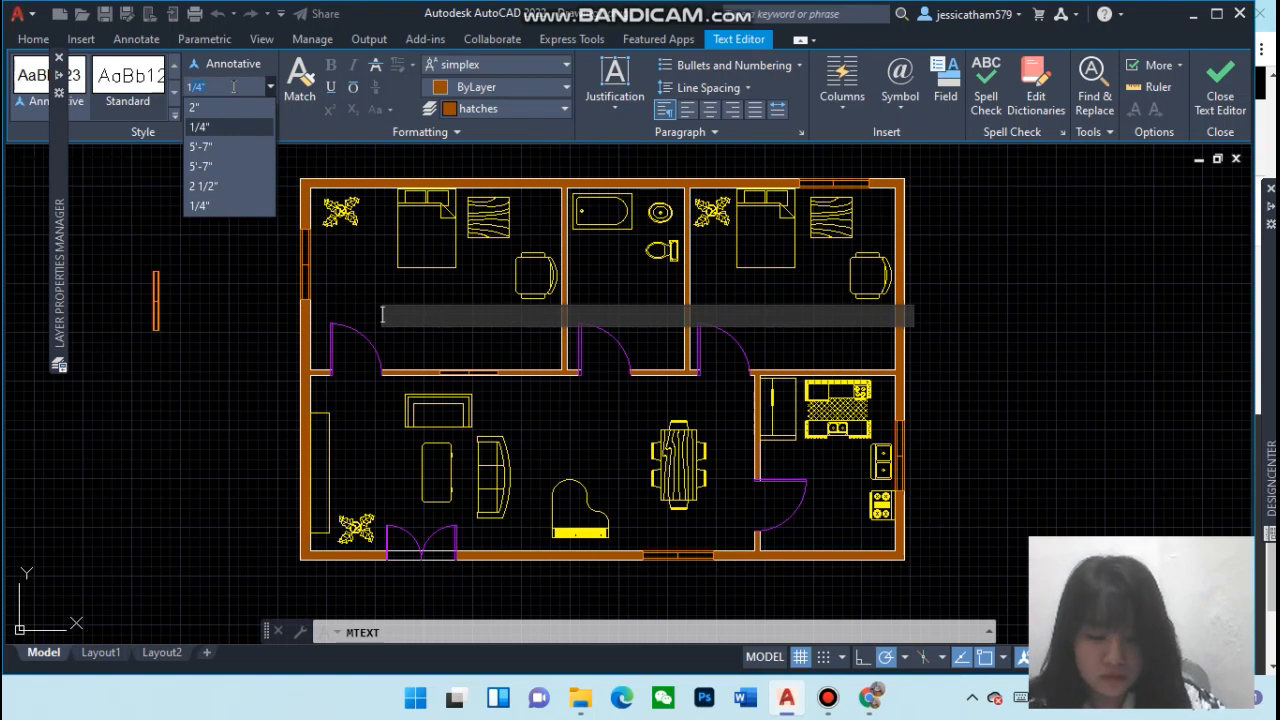
type("1'")
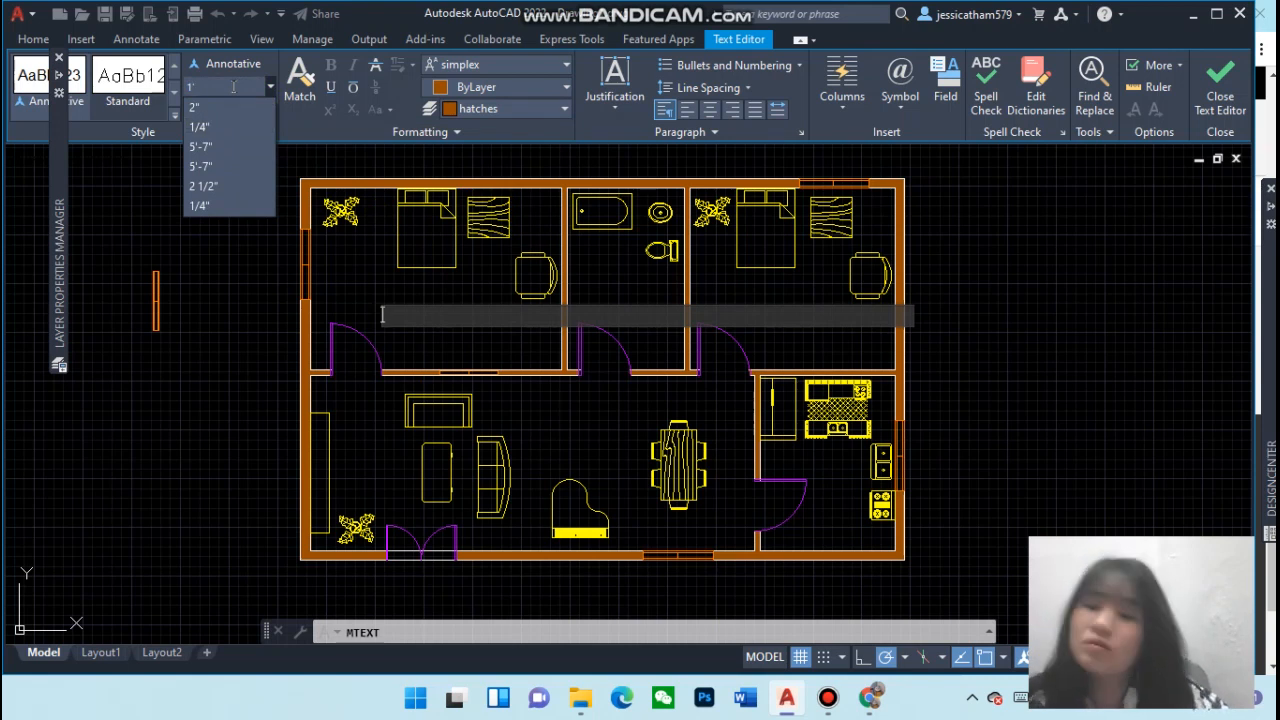
key("Escape")
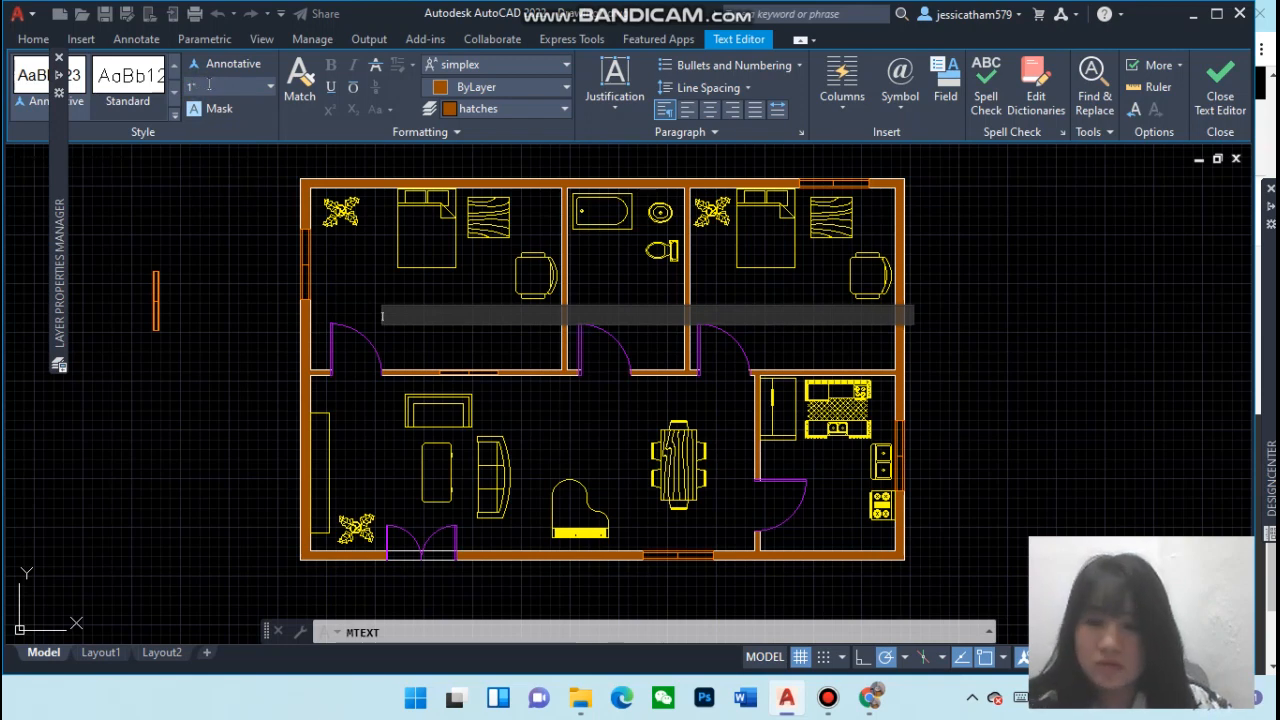
key("Escape")
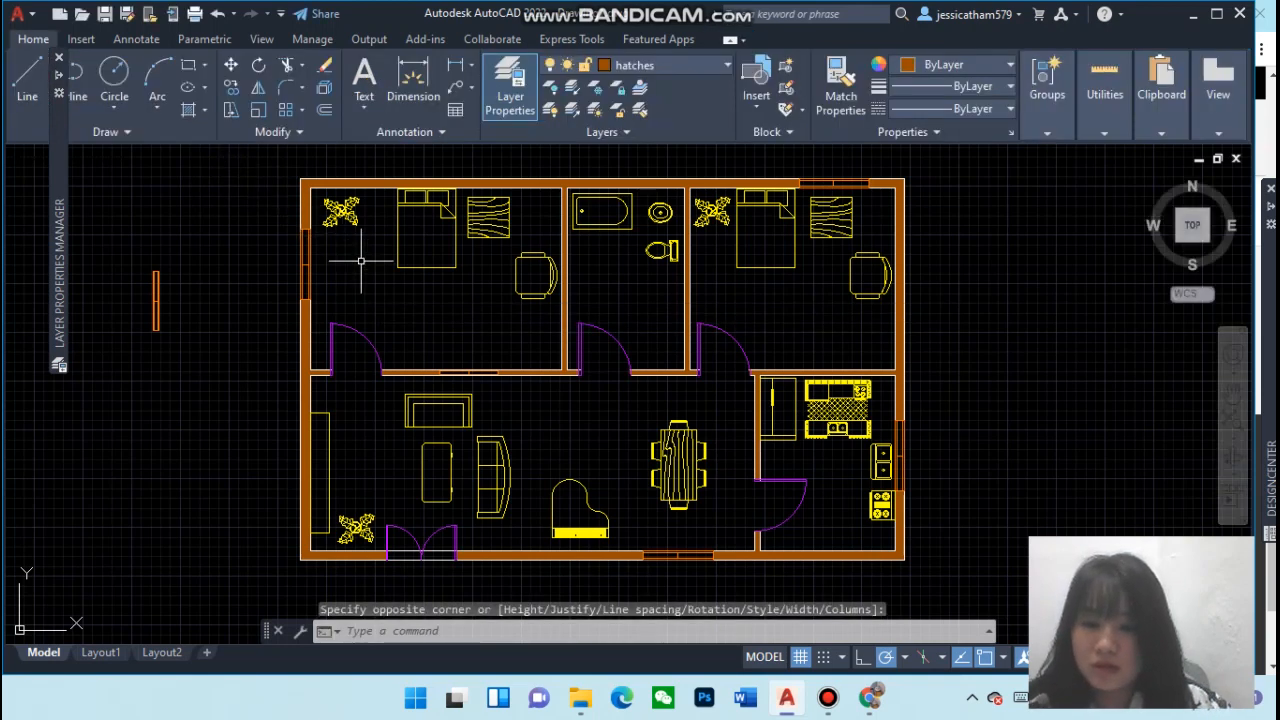
Try to write a Bedroom single-line label at 1' height in the upper-left bedroom
left_click(386, 314)
left_click(418, 328)
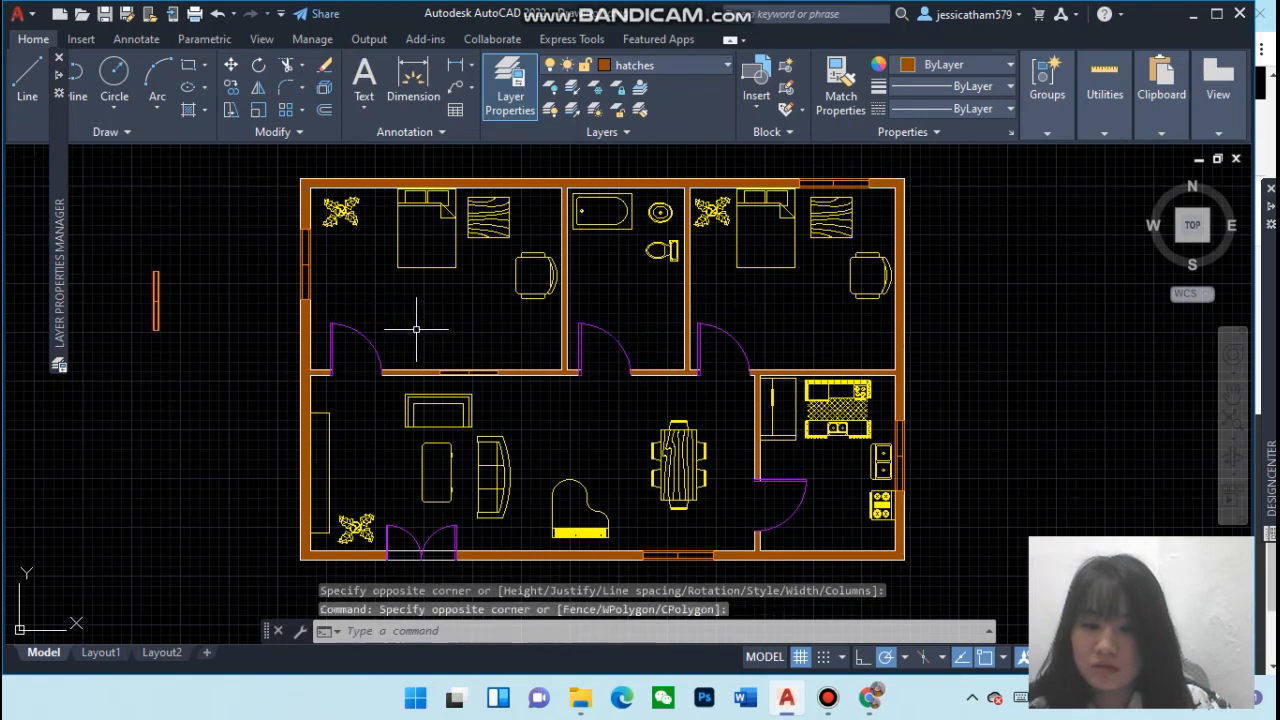
type("TE")
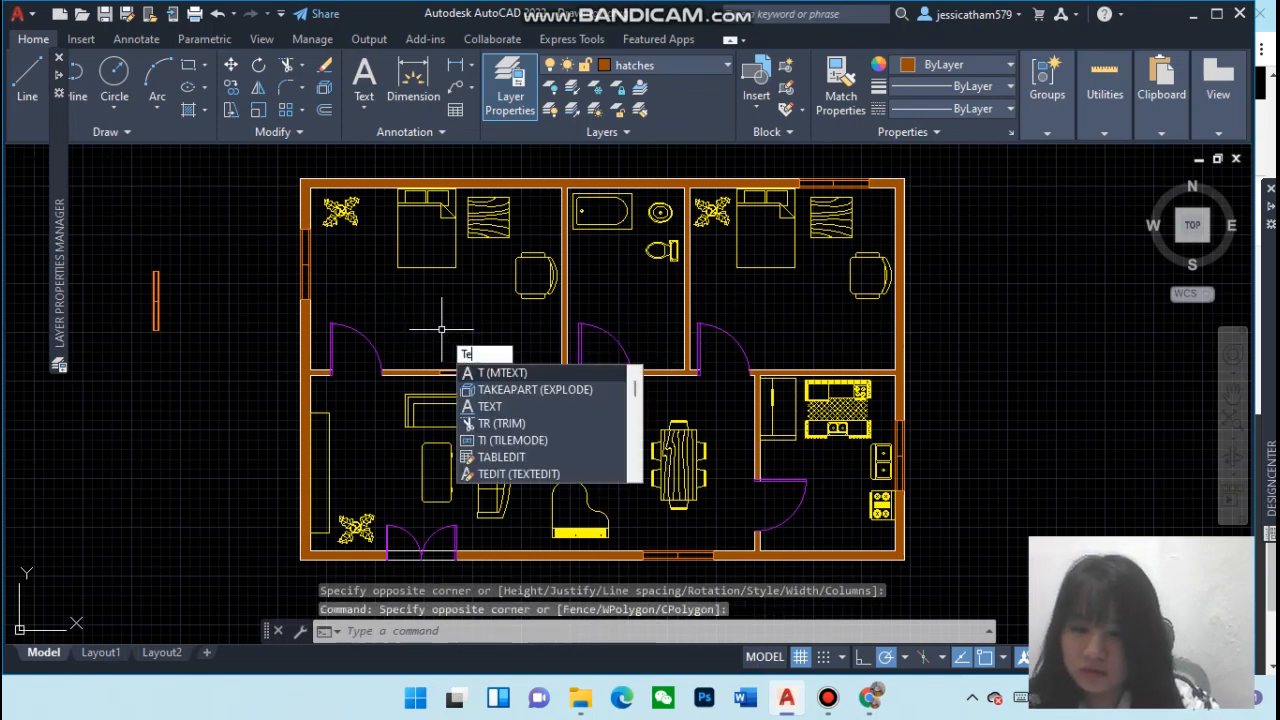
key("Return")
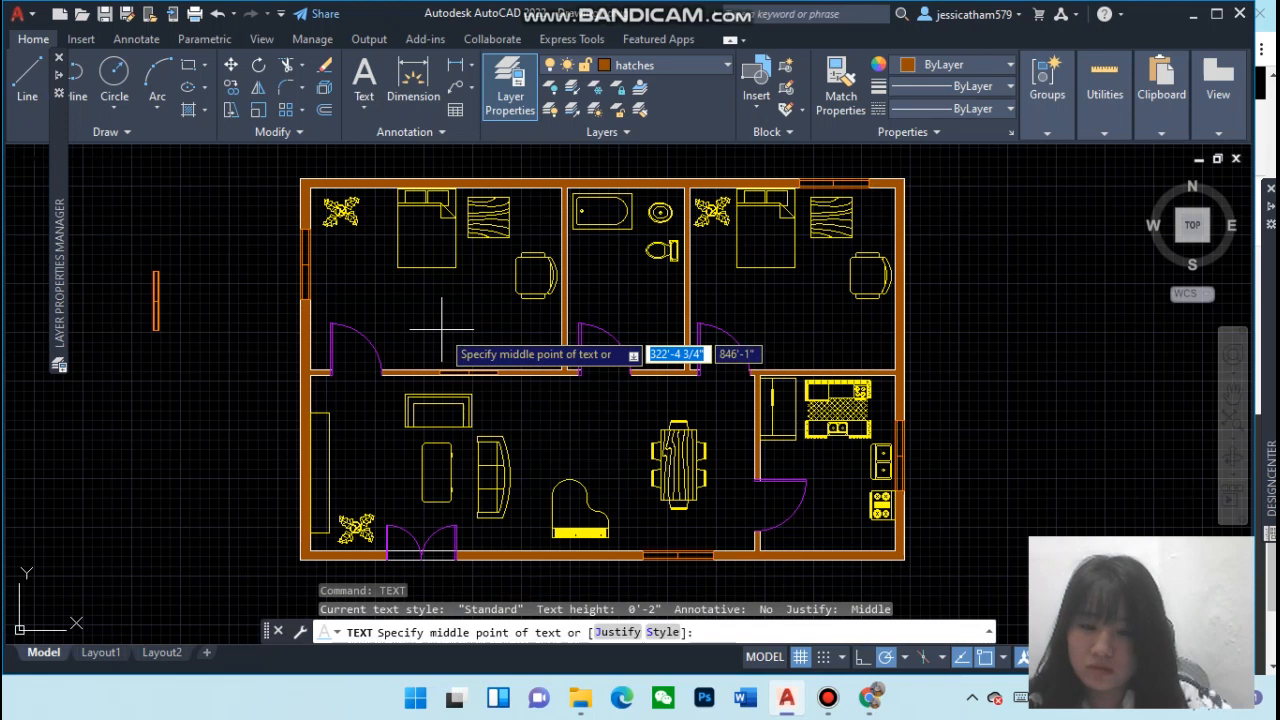
left_click(399, 314)
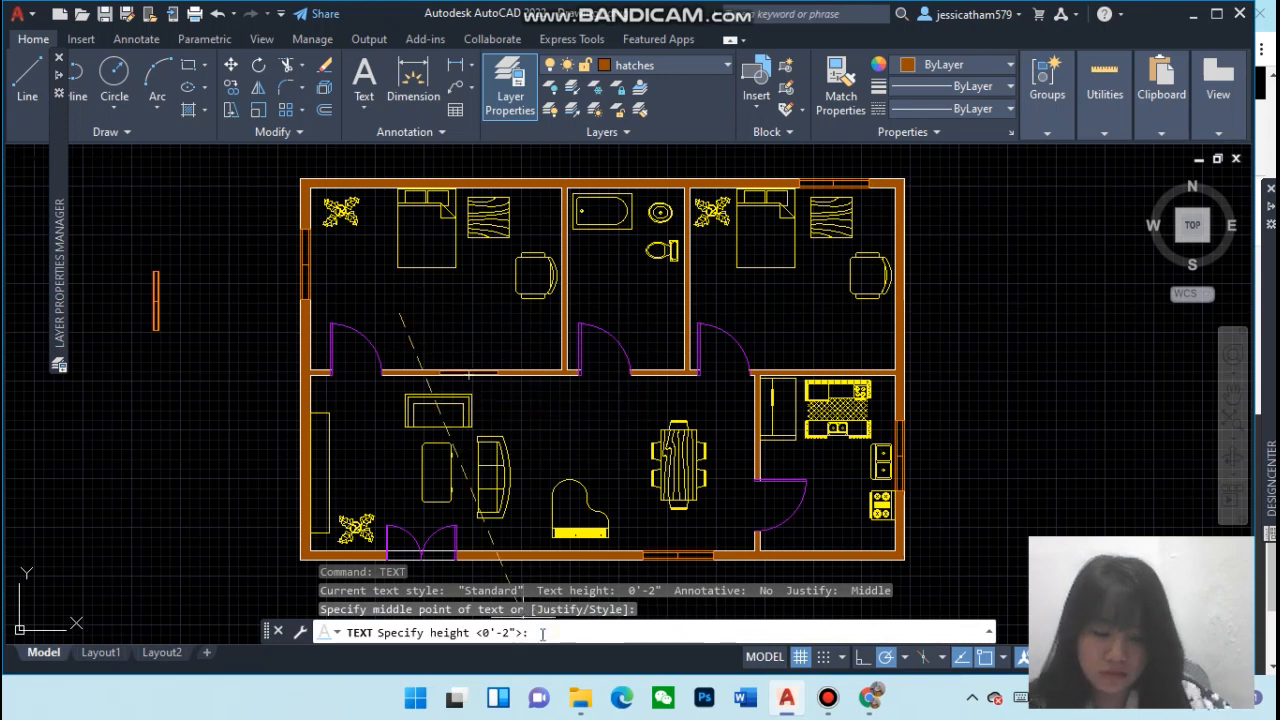
type("1'")
key("Return")
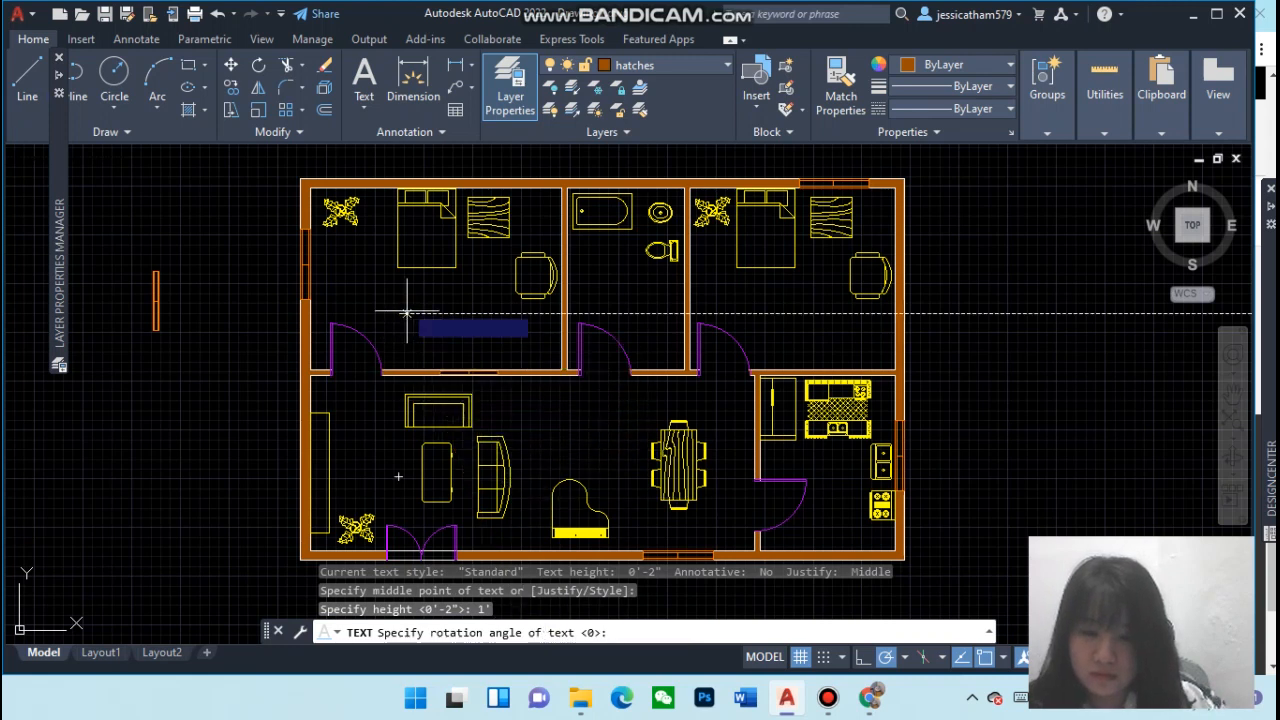
key("Return")
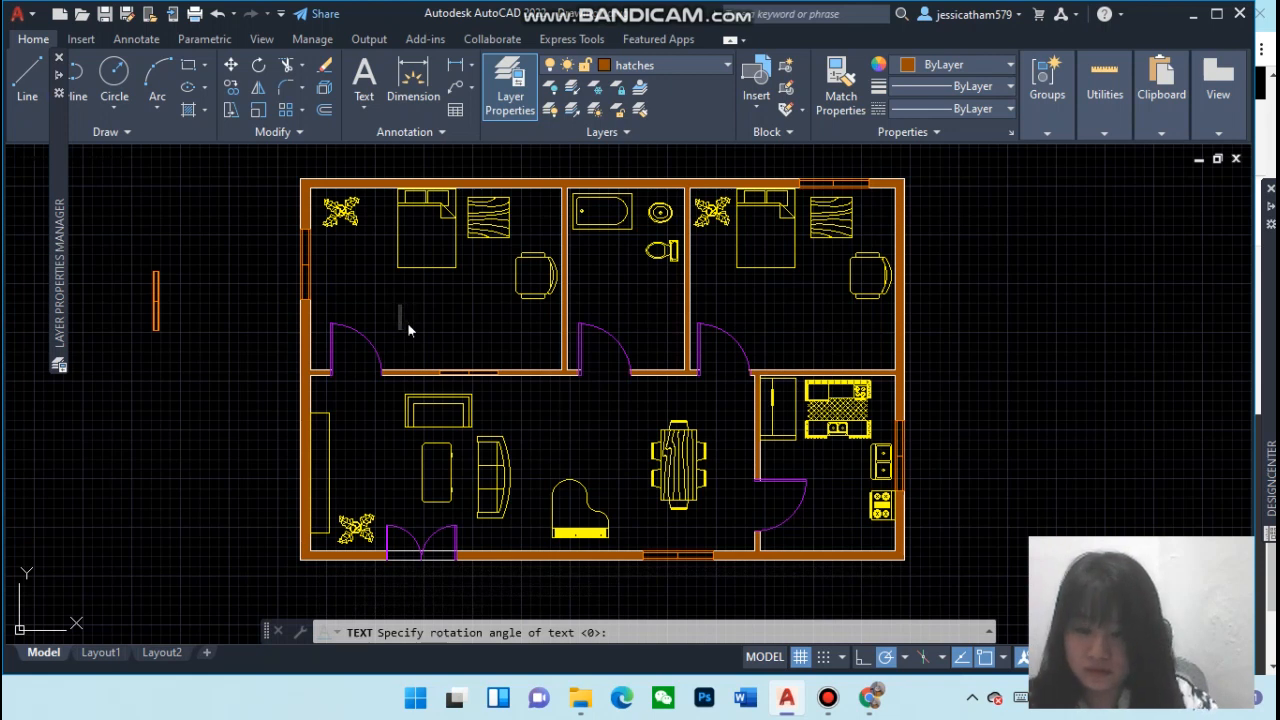
type("Bedr")
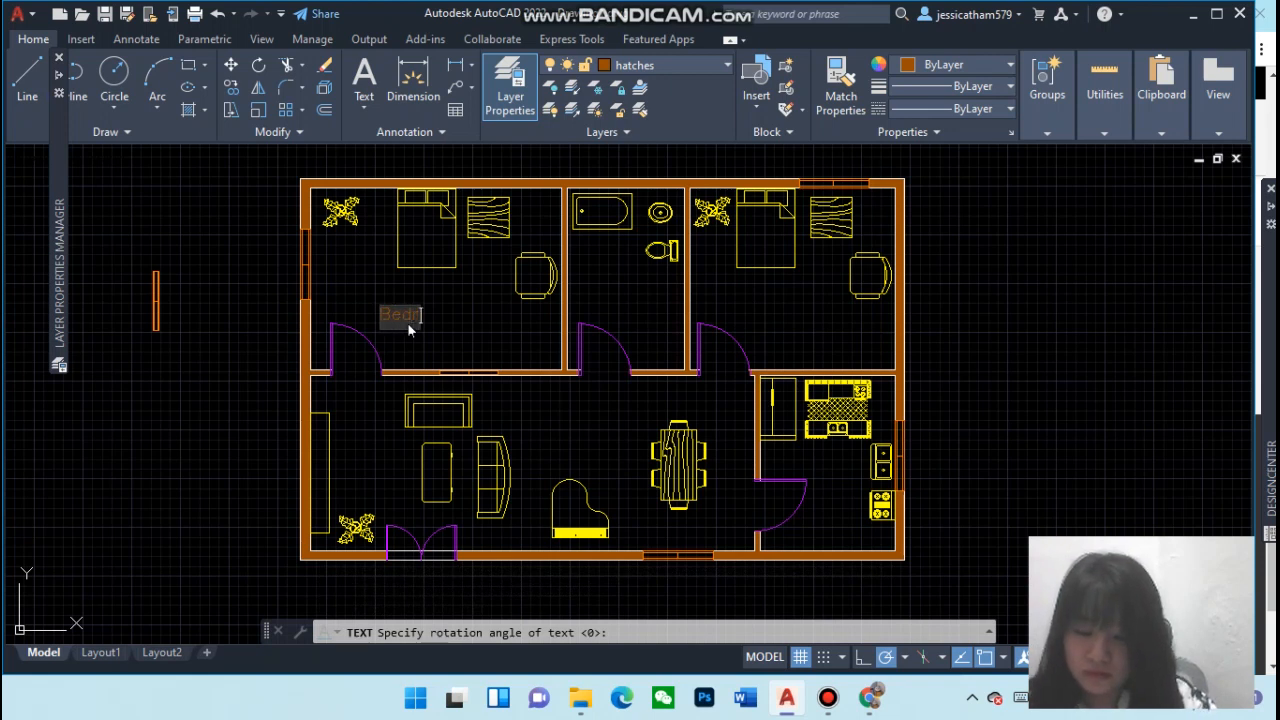
type("oom")
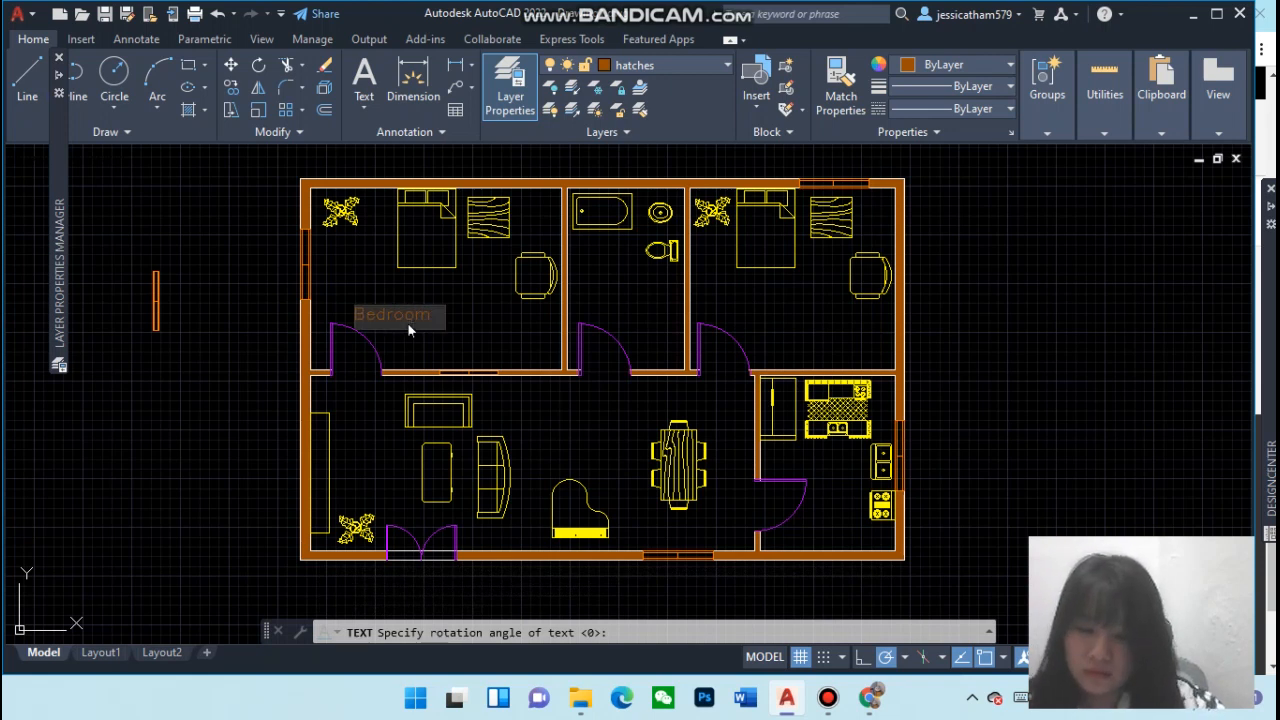
key("BackSpace")
key("BackSpace")
key("BackSpace")
key("BackSpace")
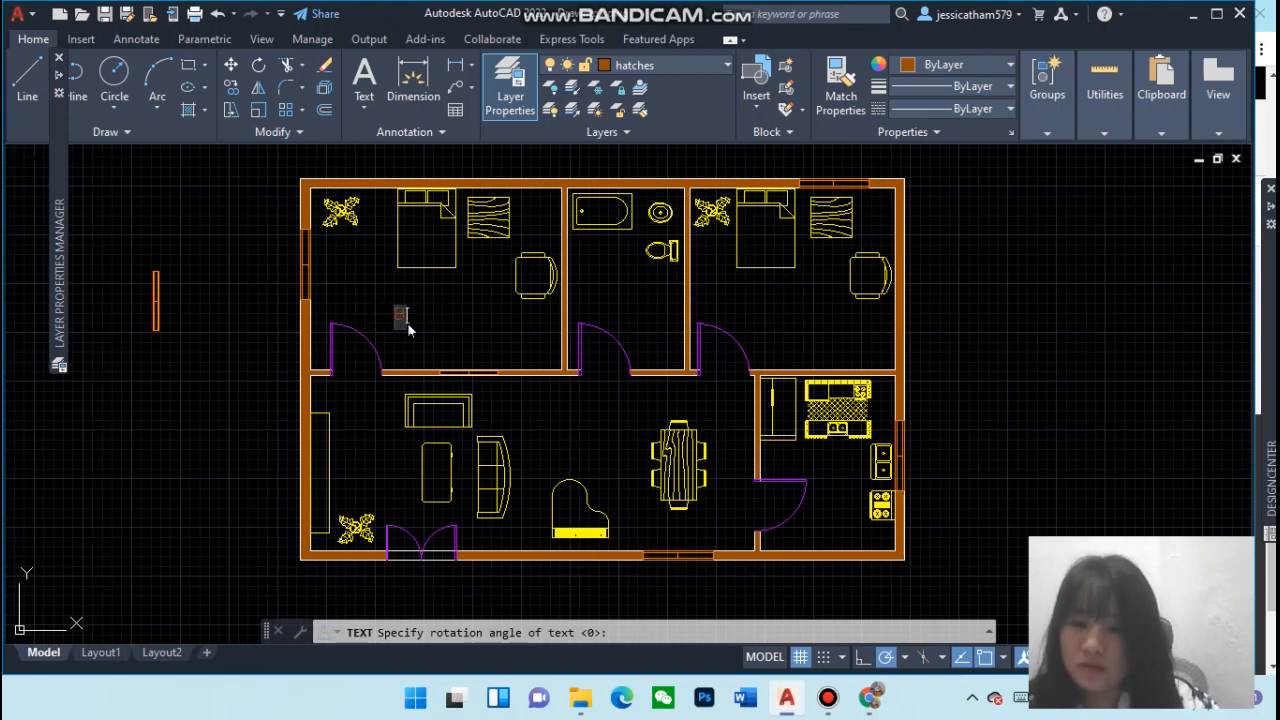
Leave the text command and set the current layer to text
left_click(725, 65)
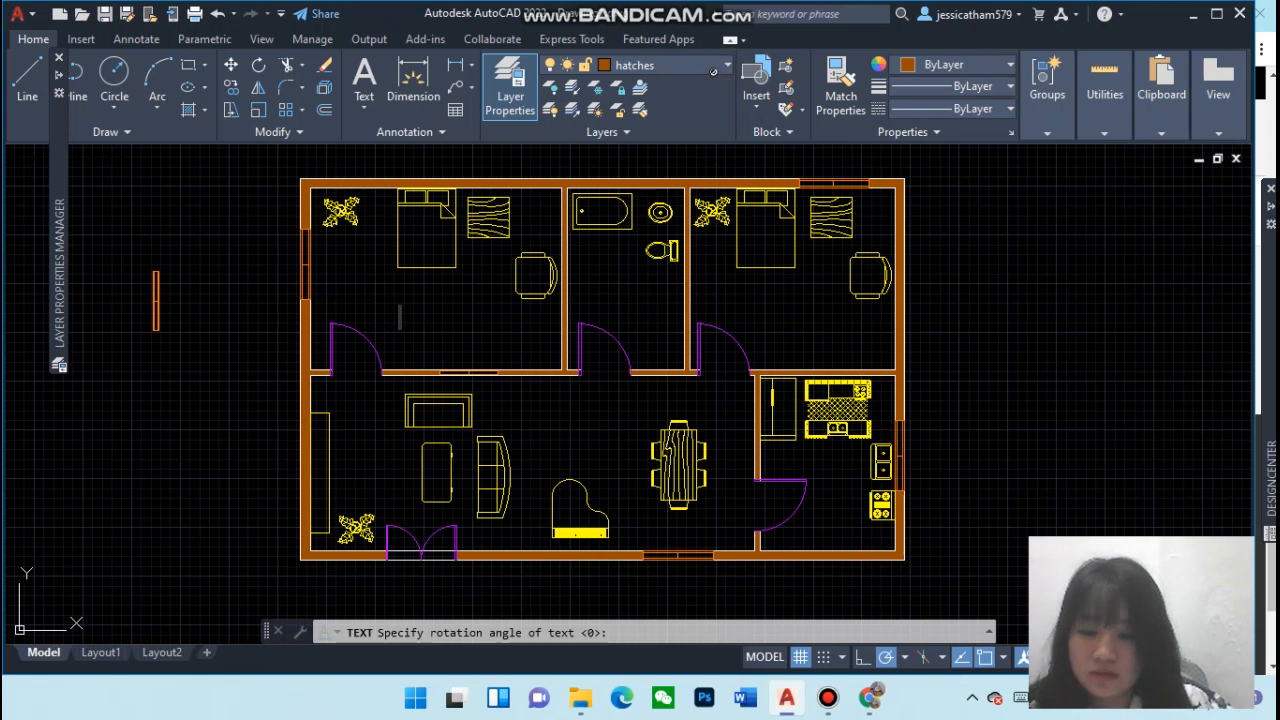
key("Escape")
left_click(725, 66)
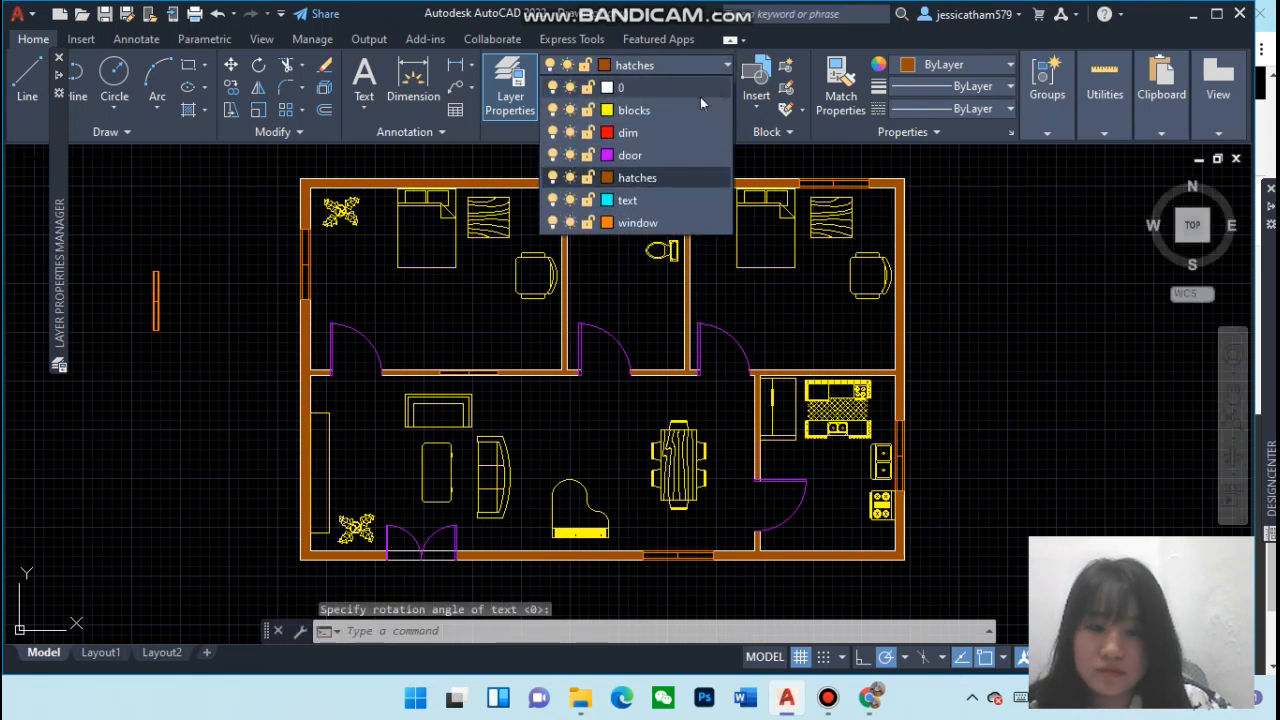
left_click(645, 201)
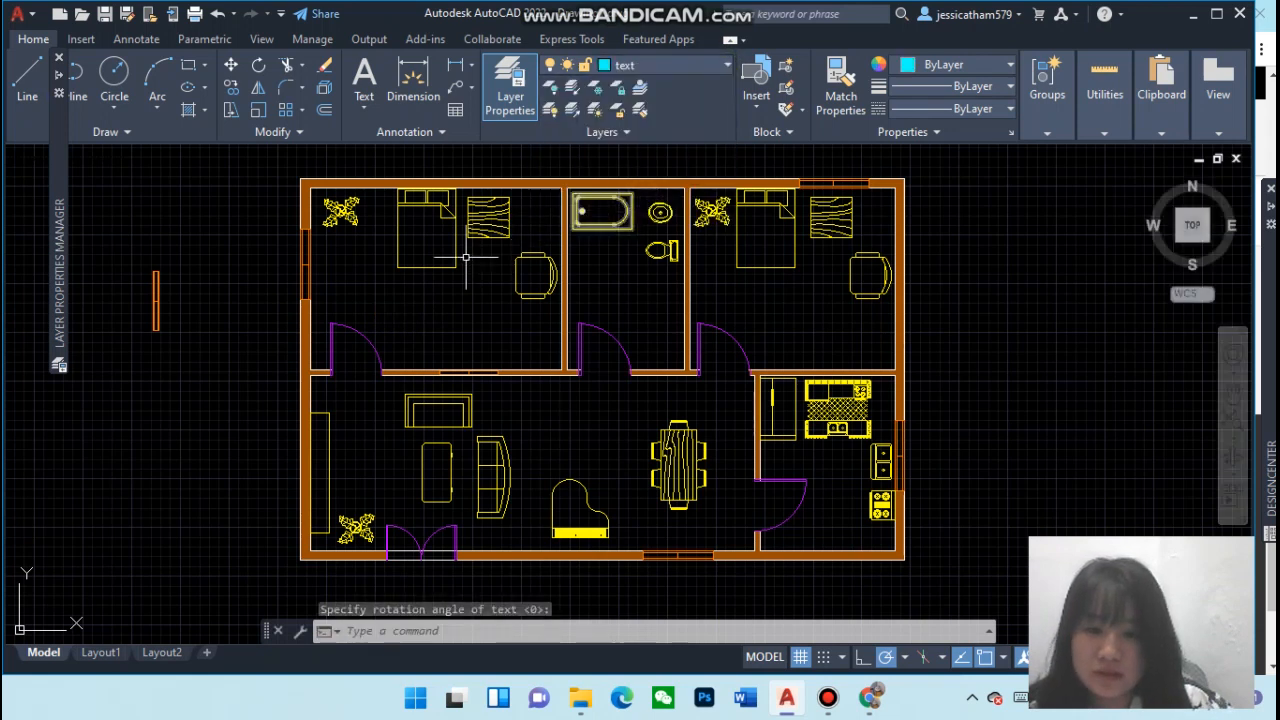
left_click(395, 307)
left_click(481, 342)
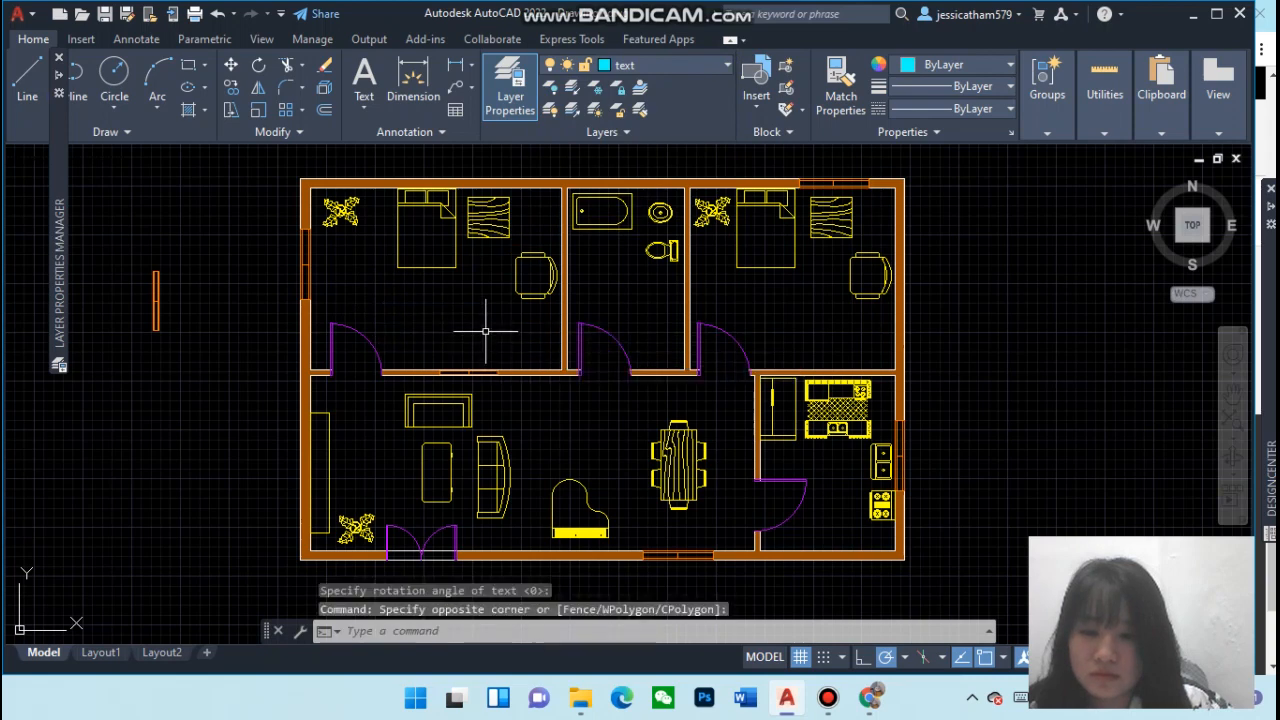
left_click(484, 326)
left_click(445, 312)
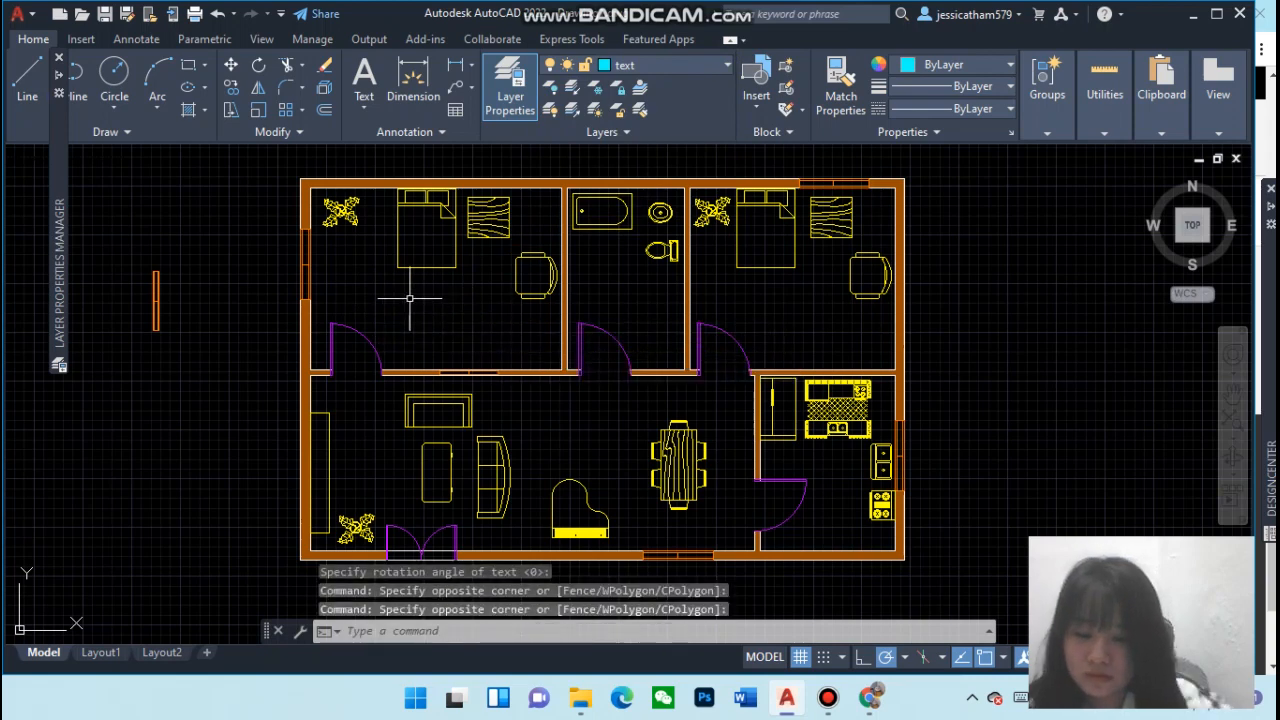
Try to write a Bedroom 1 single-line label with the default height in the upper-left bedroom
type("text")
key("Return")
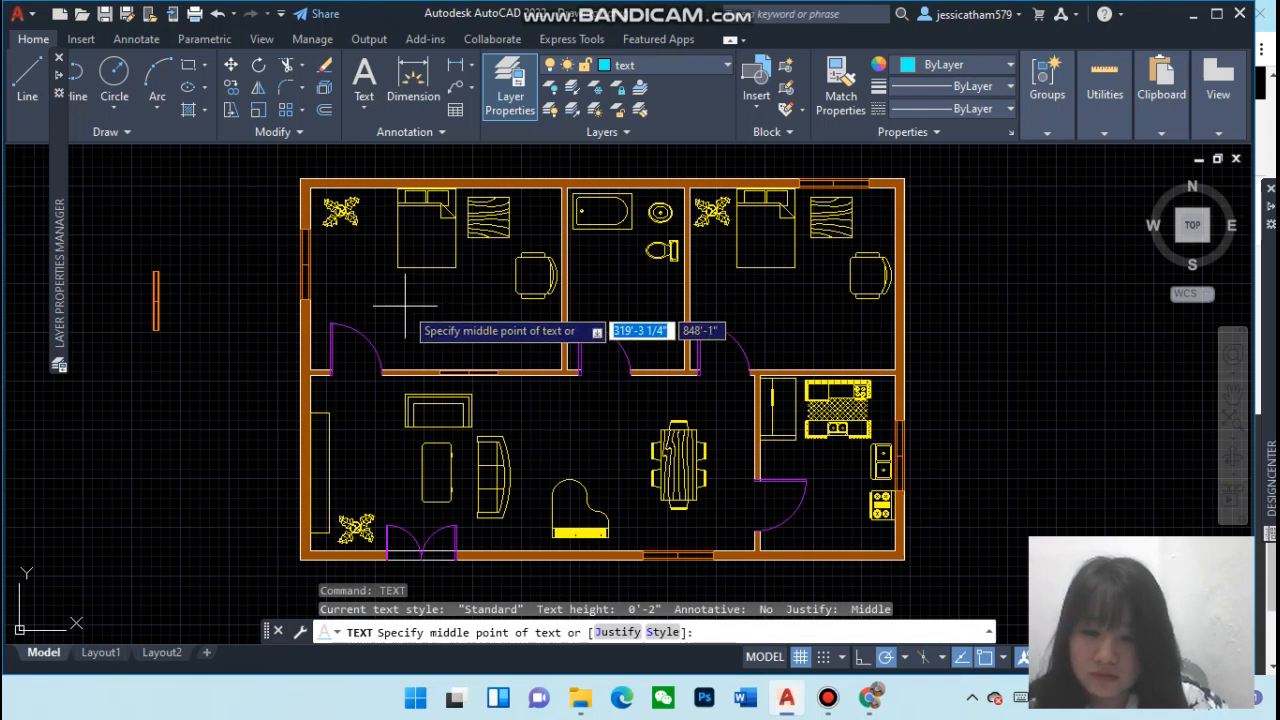
left_click(403, 304)
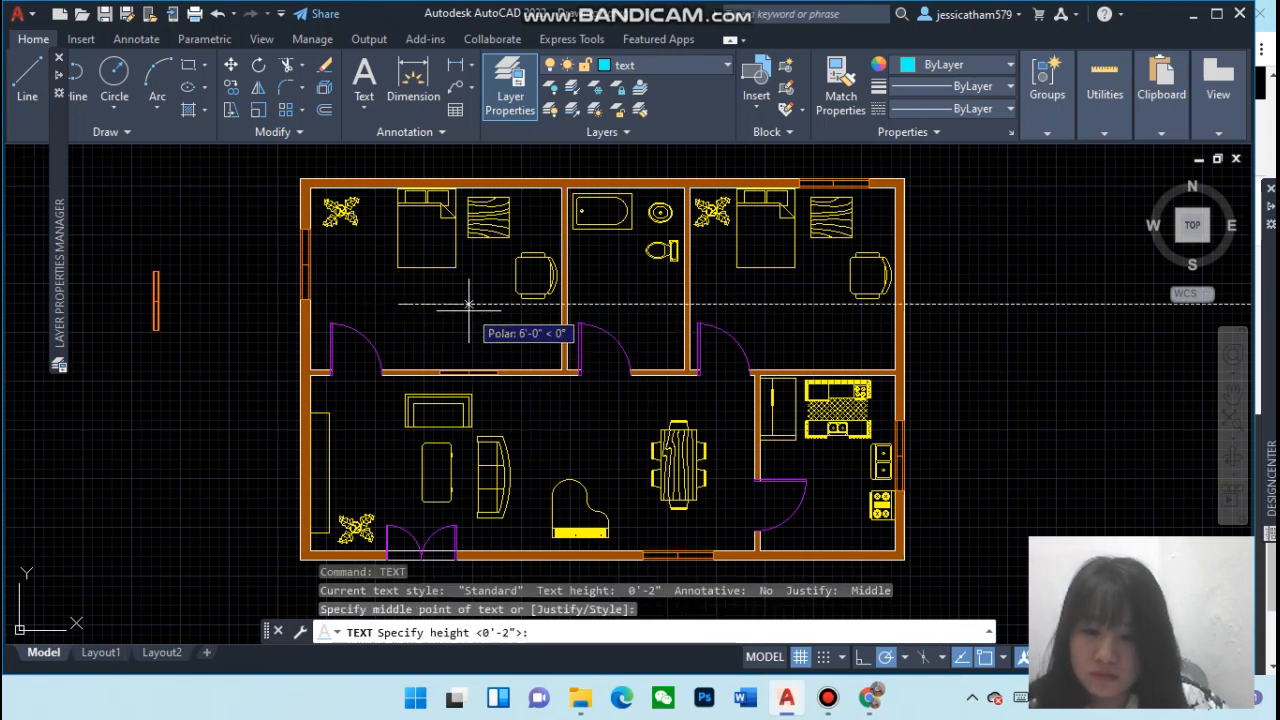
key("Return")
key("Return")
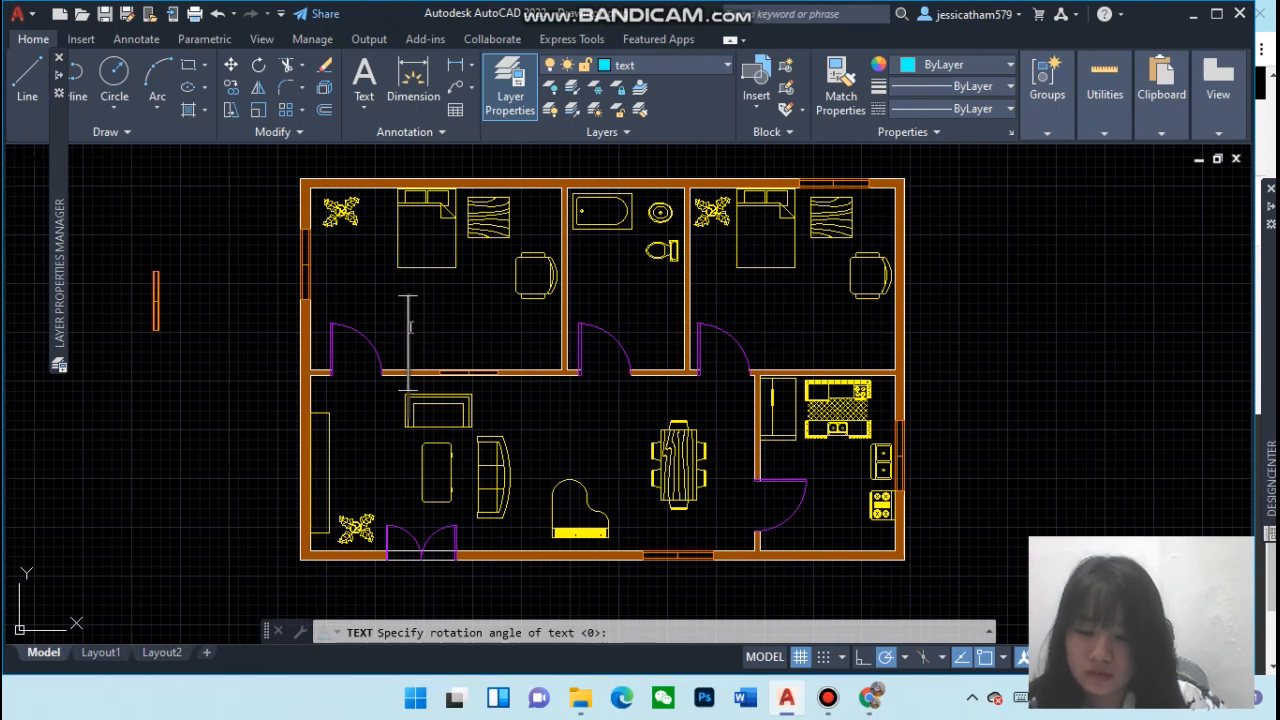
type("@")
key("BackSpace")
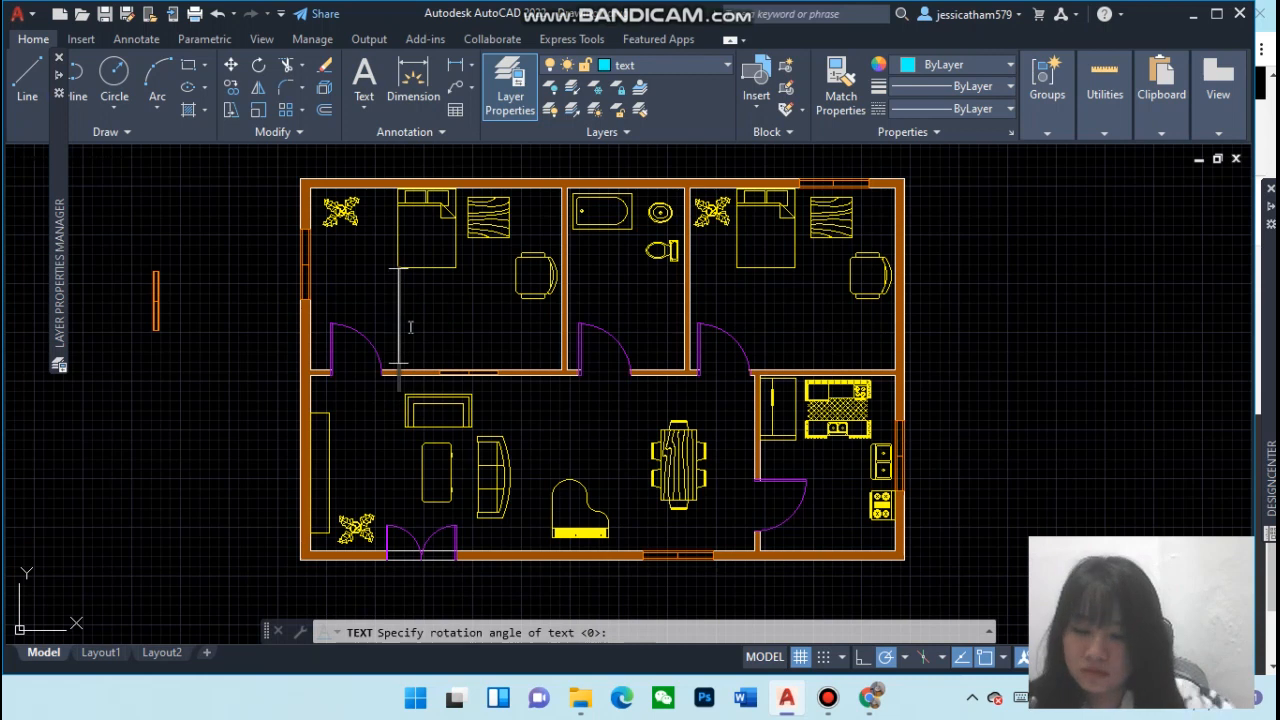
type("Bedroo")
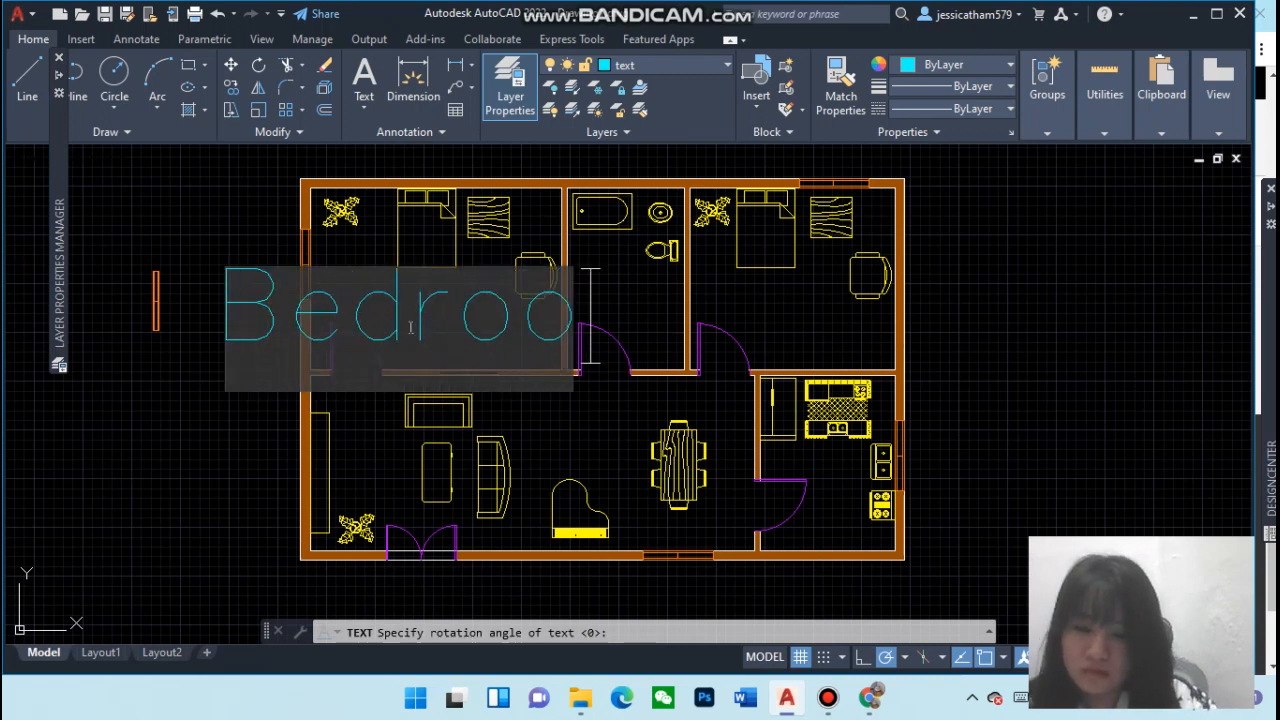
type("m 1")
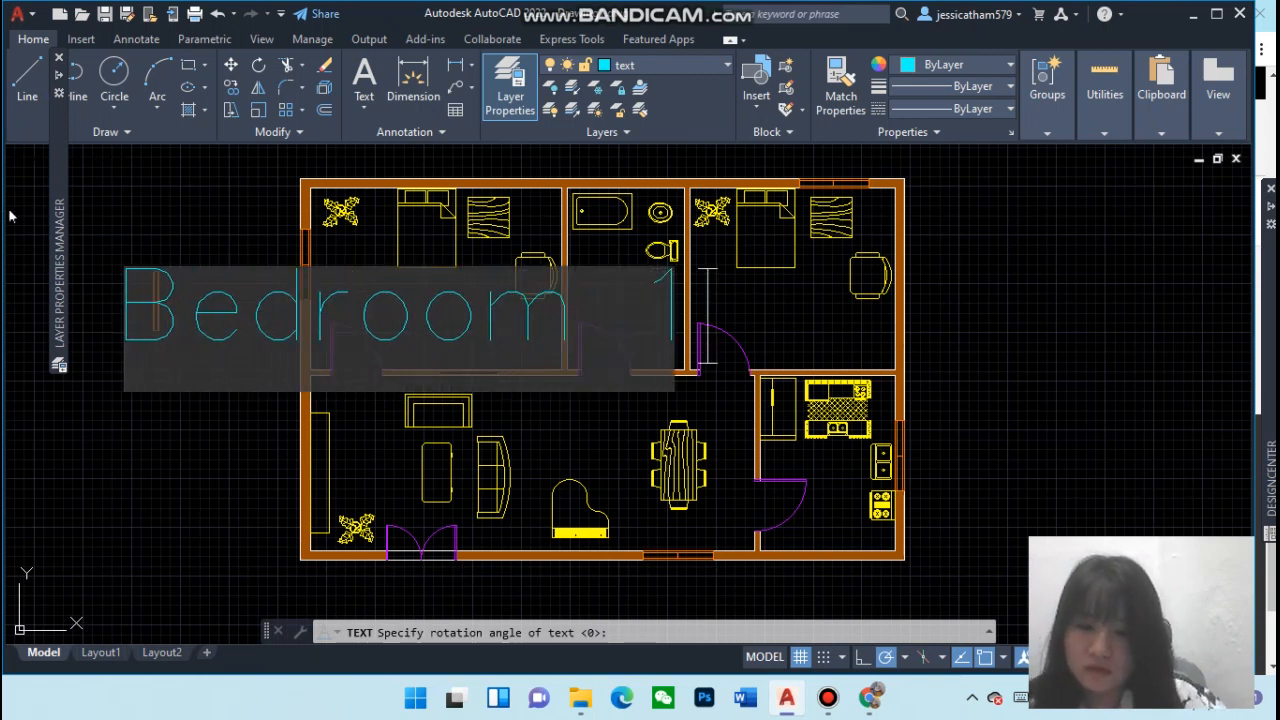
left_click(156, 495)
left_click(186, 320)
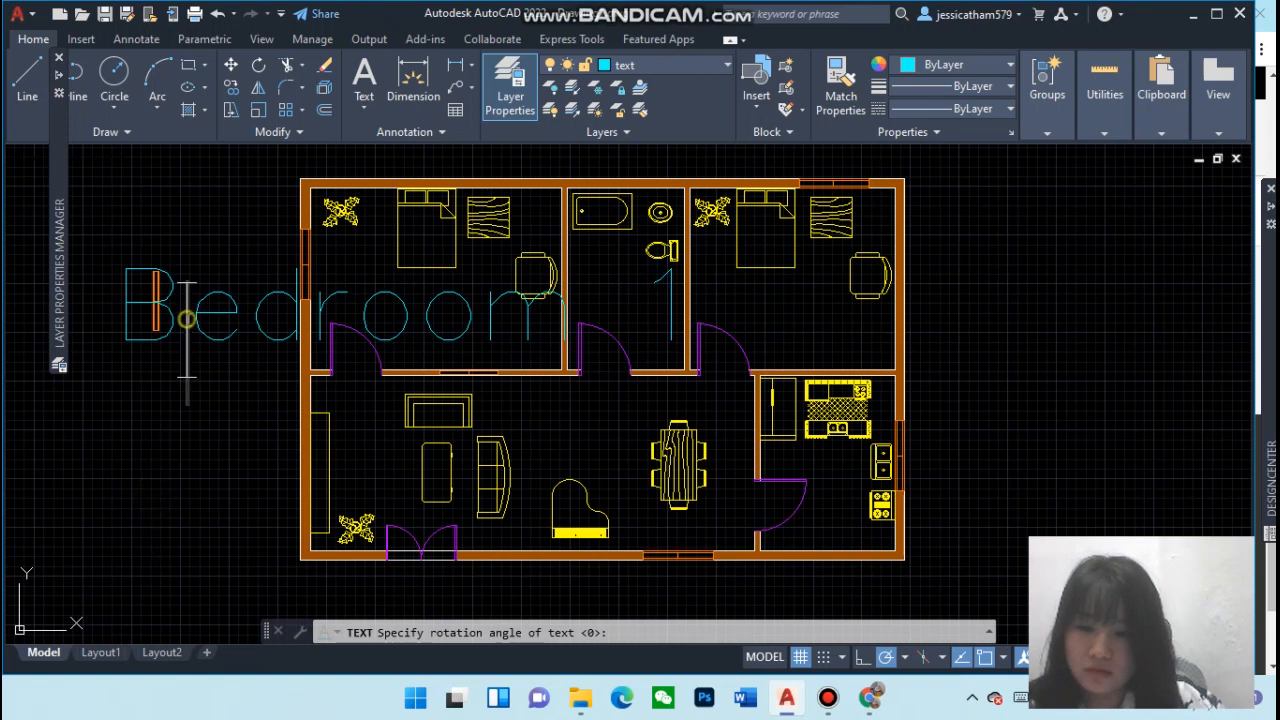
left_click(218, 317)
left_click(429, 301)
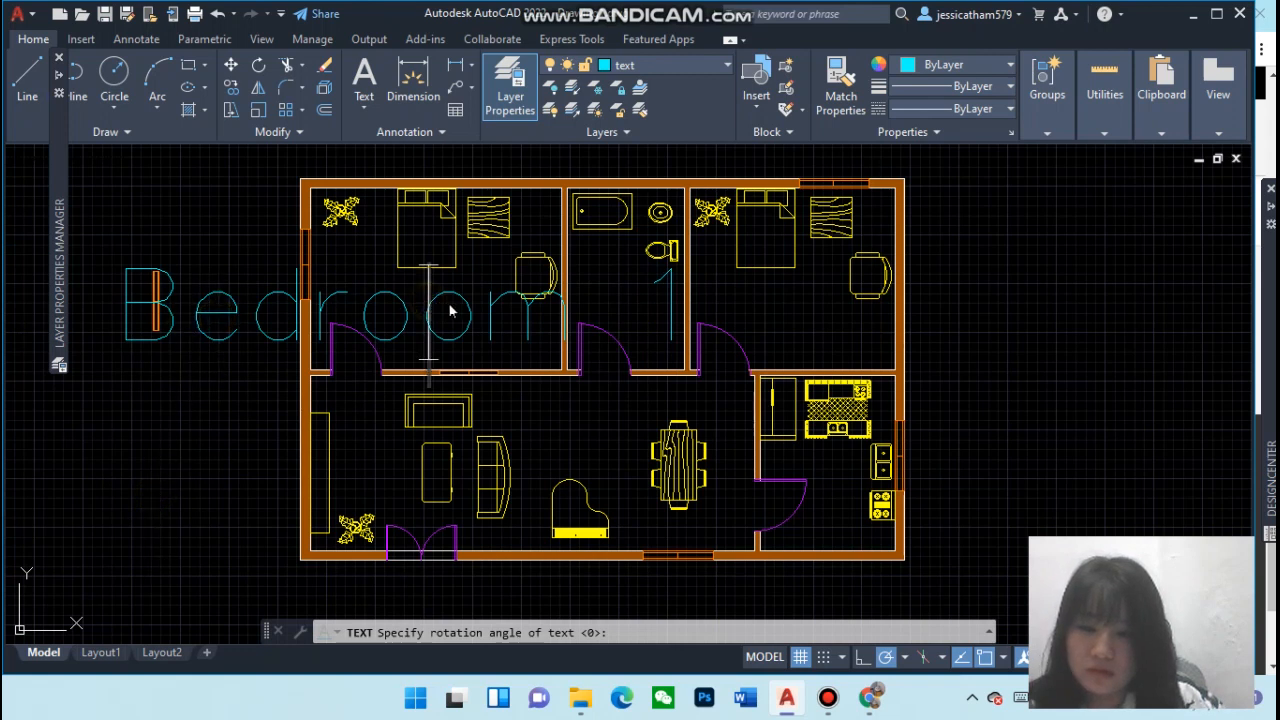
Create a multiline text in the upper-left bedroom with 1' height reading Bedroom 1
left_click(450, 304)
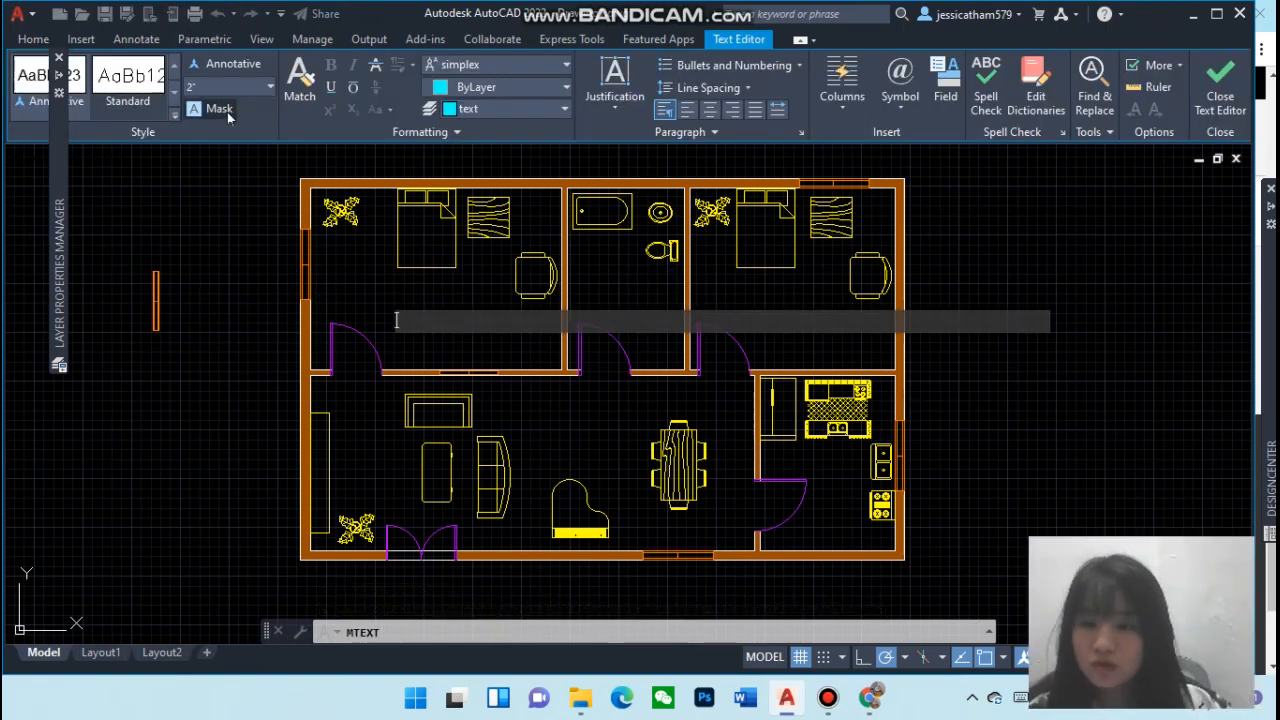
left_click(270, 88)
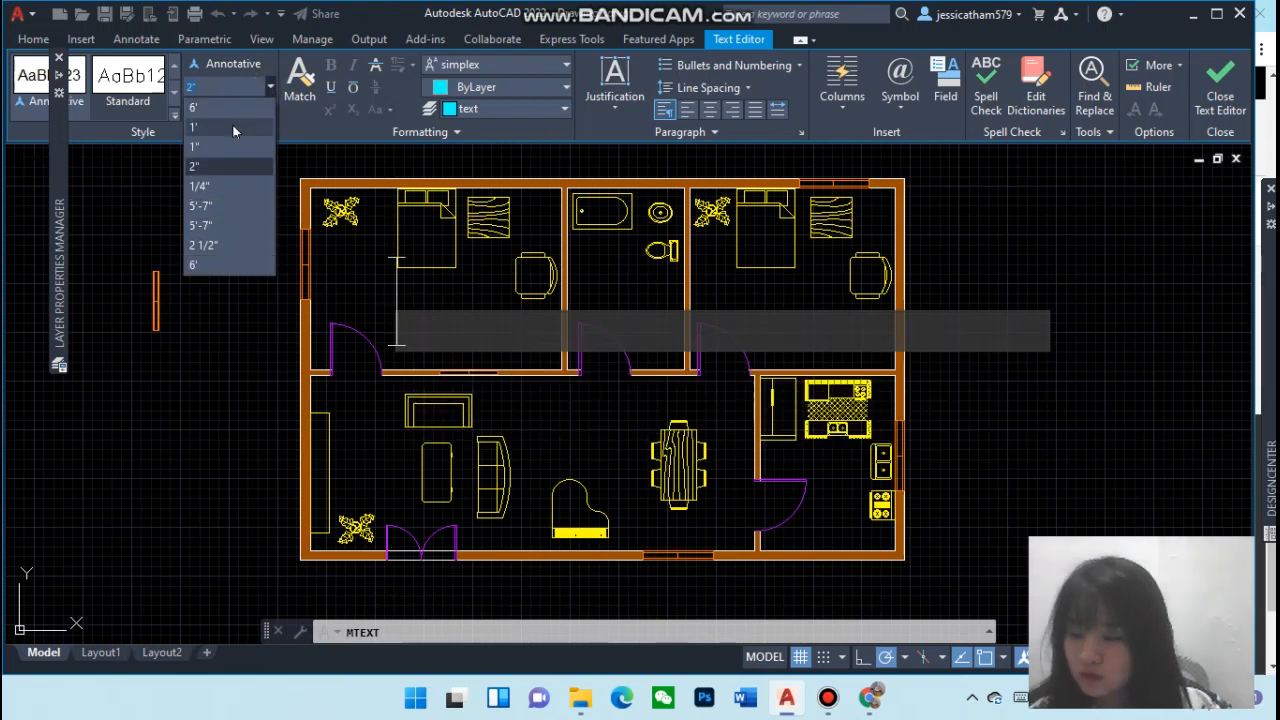
left_click(232, 128)
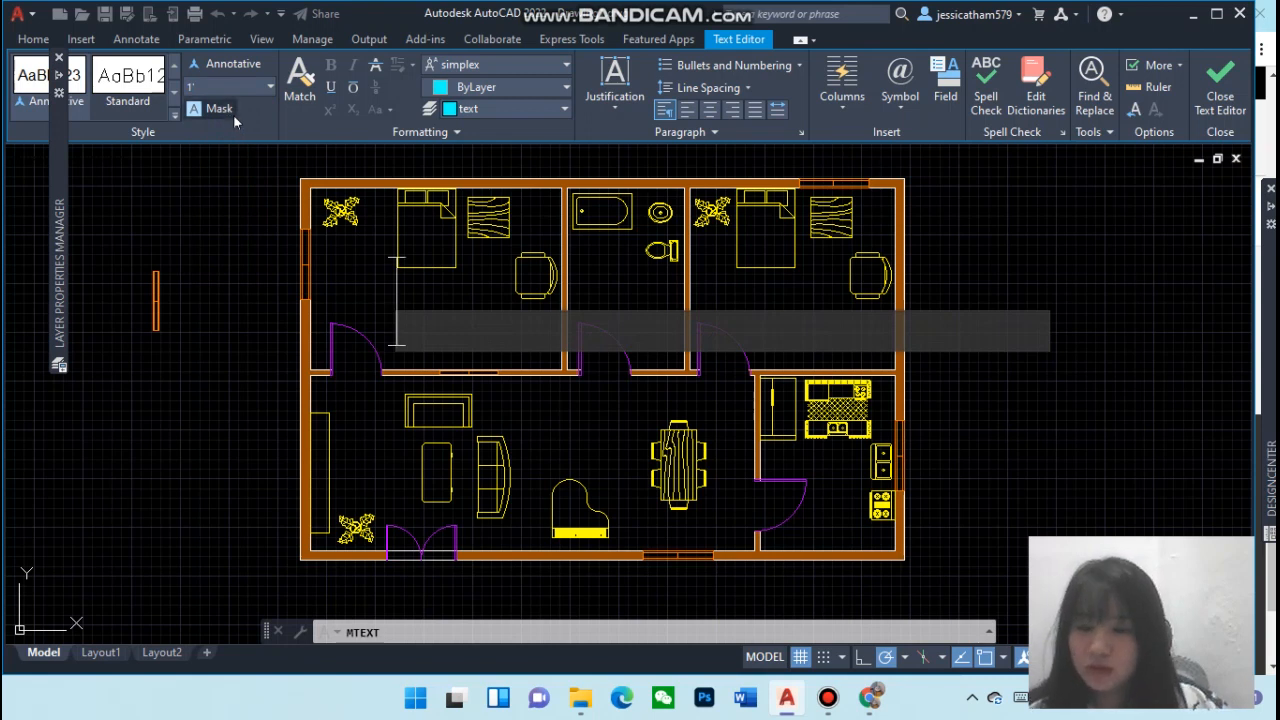
type("B")
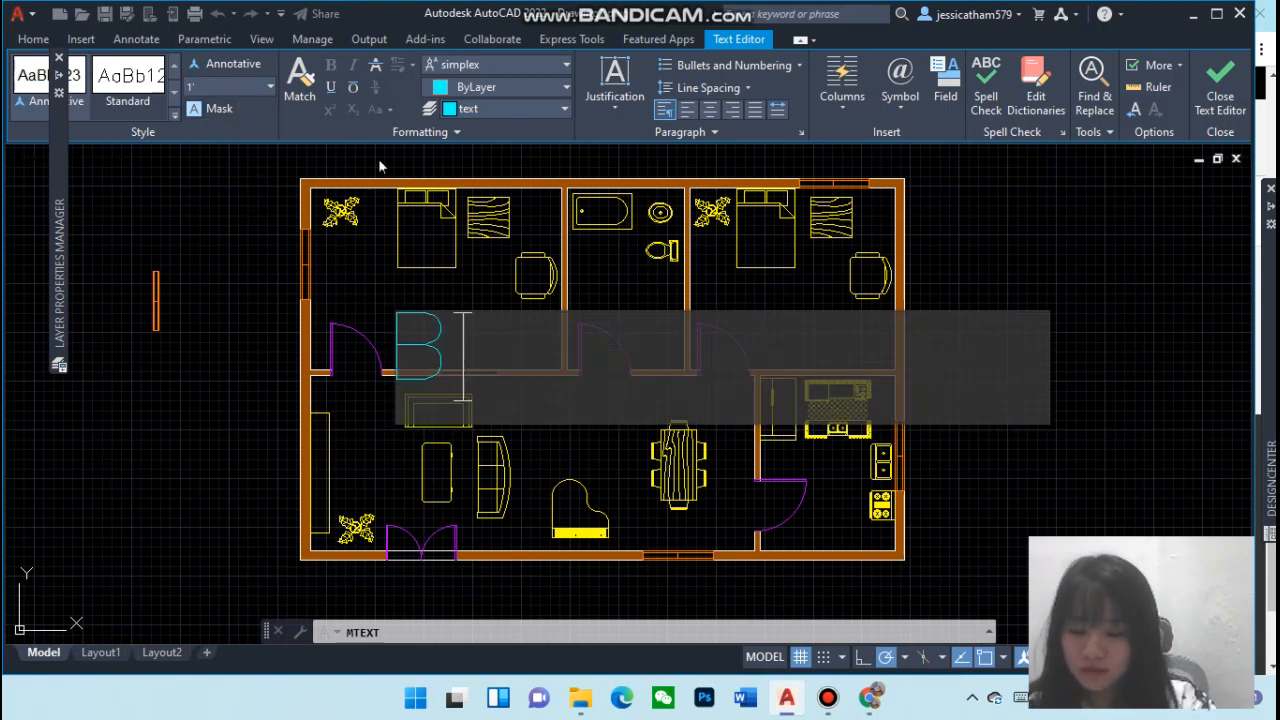
type("edroom 1")
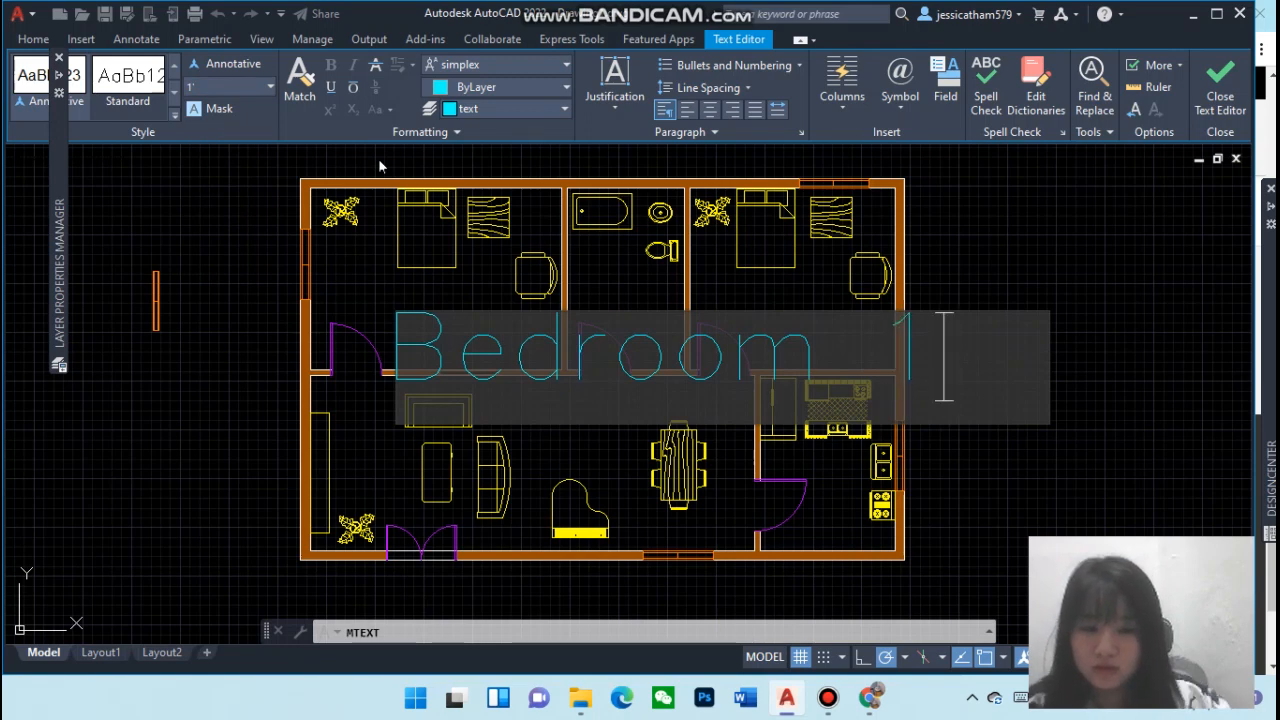
left_click(401, 309)
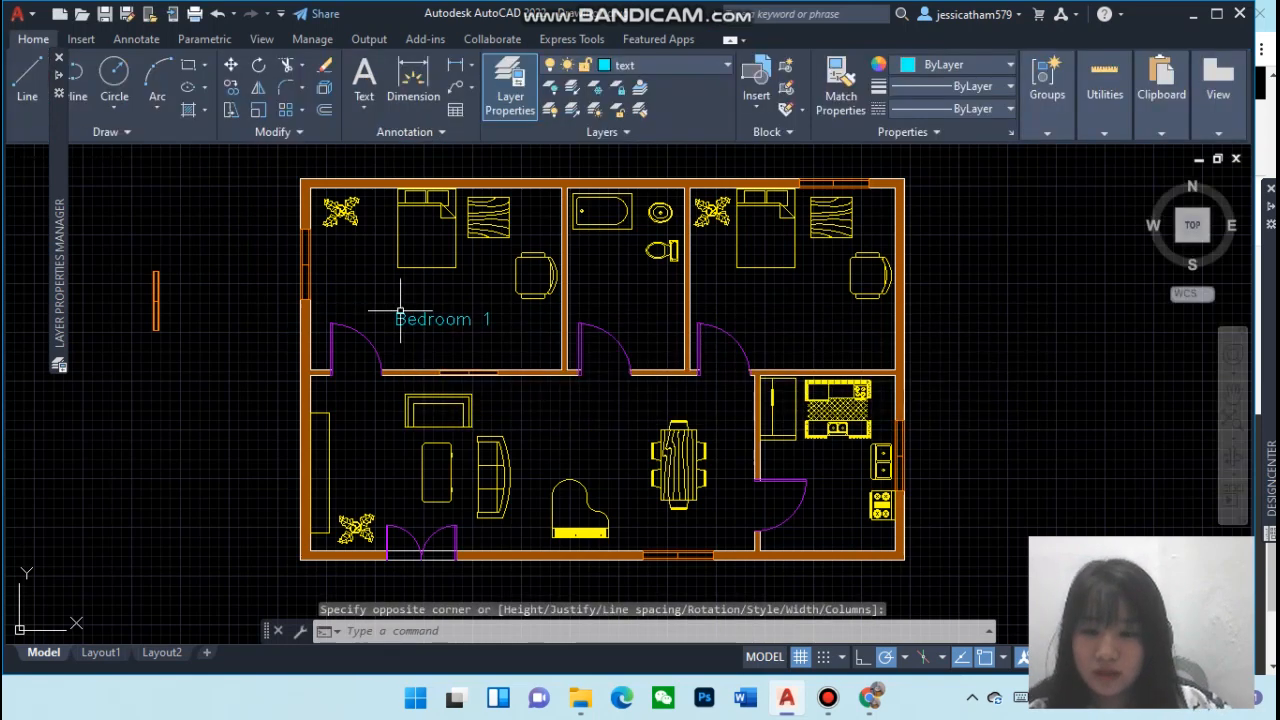
Move the Bedroom 1 label into the upper-right bedroom
left_click(467, 320)
left_click_drag(520, 328, 795, 340)
left_click(795, 340)
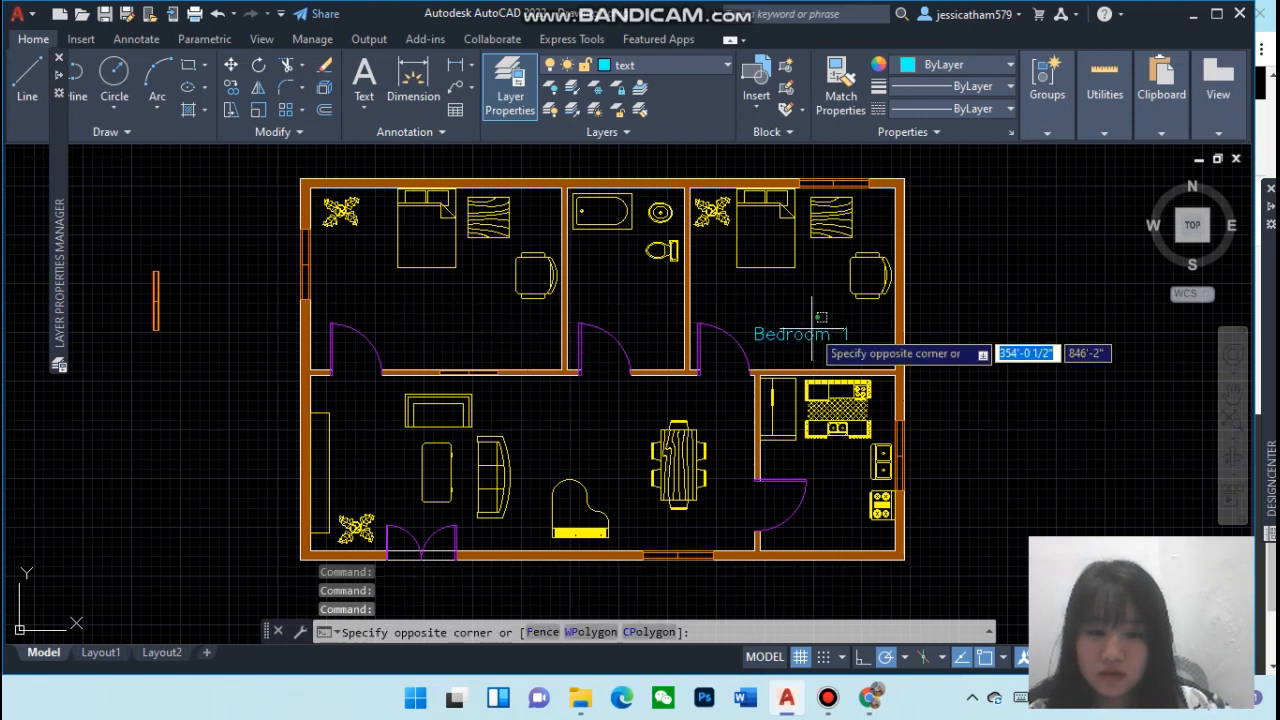
left_click(705, 343)
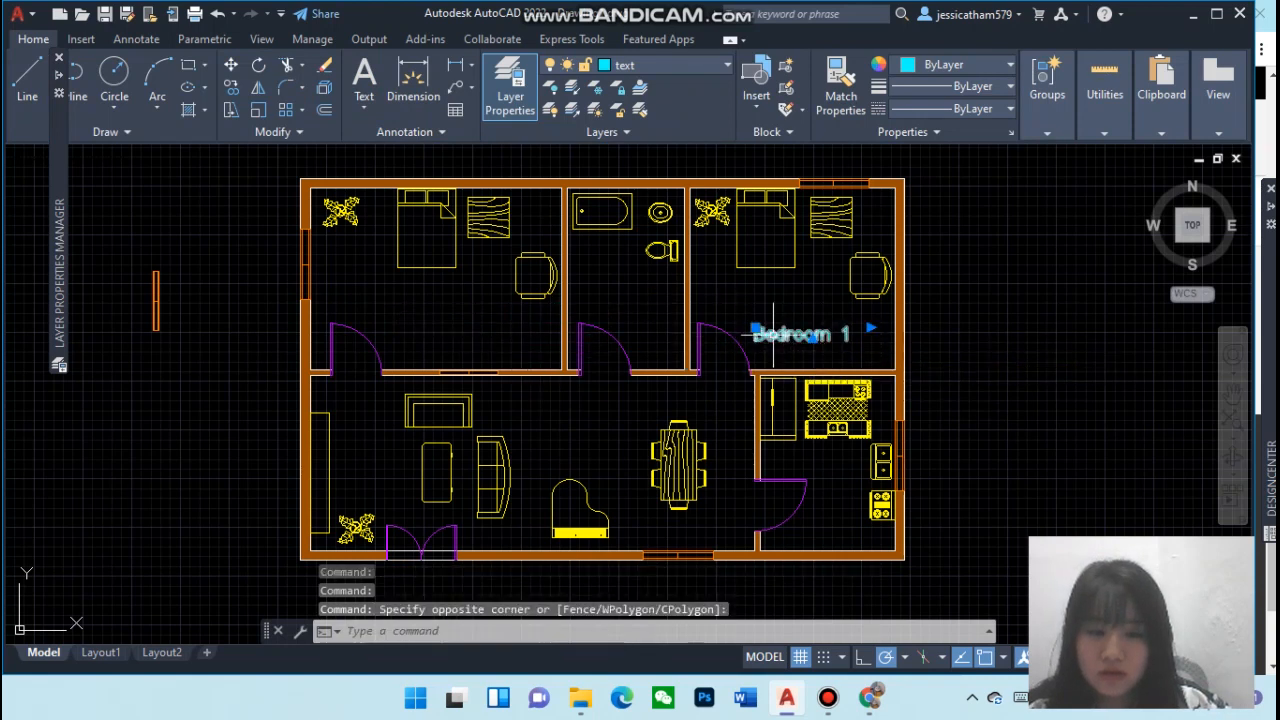
left_click(812, 338)
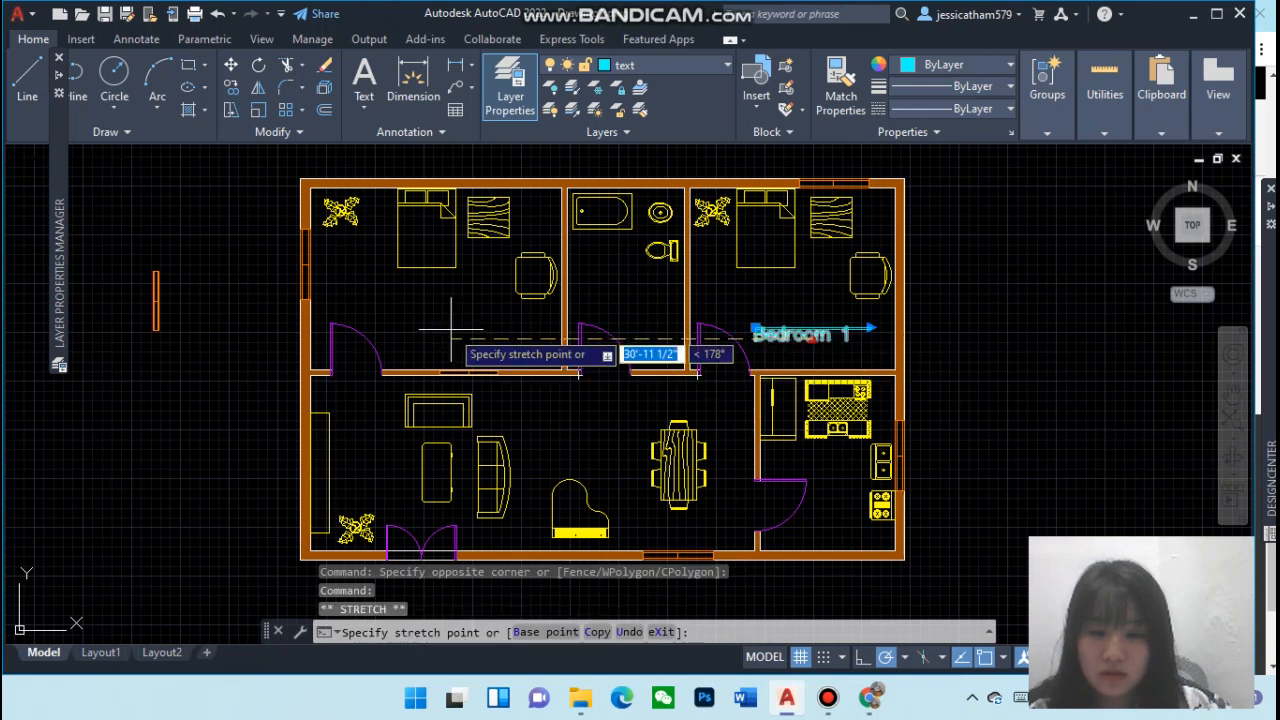
key("Escape")
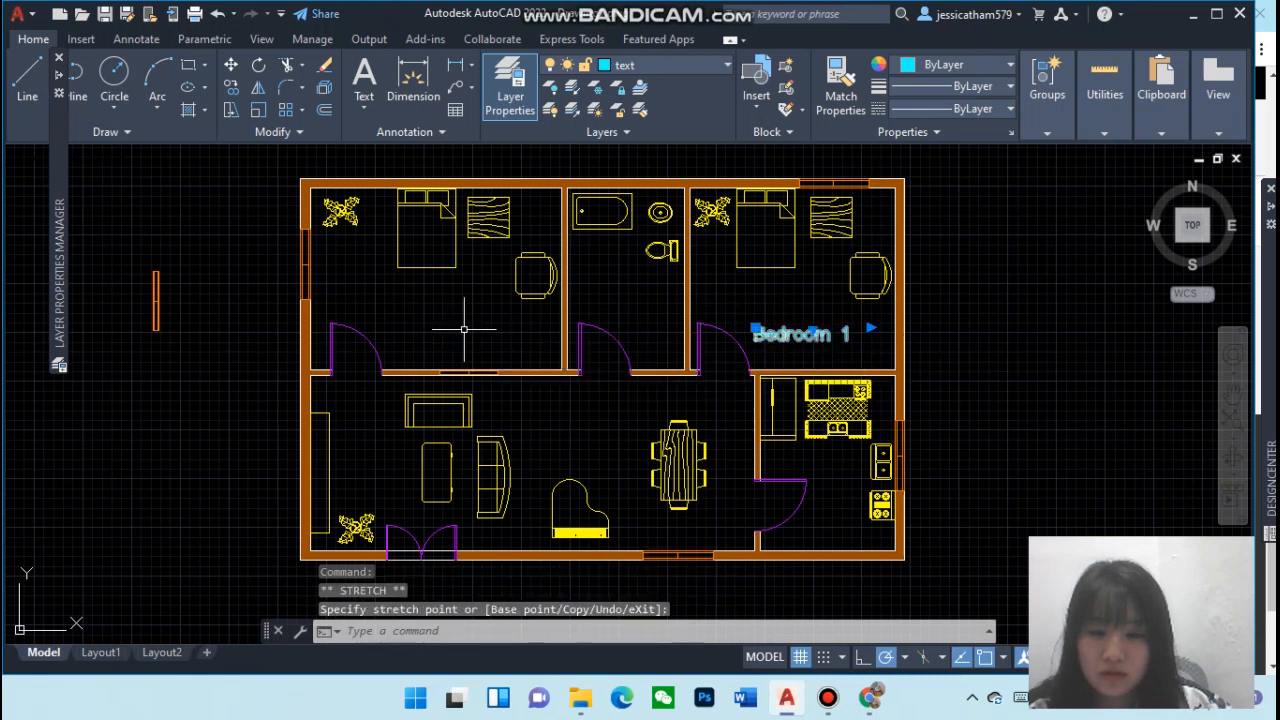
Copy the Bedroom 1 label into the toilet, upper-left bedroom, living room, dining area and kitchen
left_click(830, 340)
left_click(820, 335)
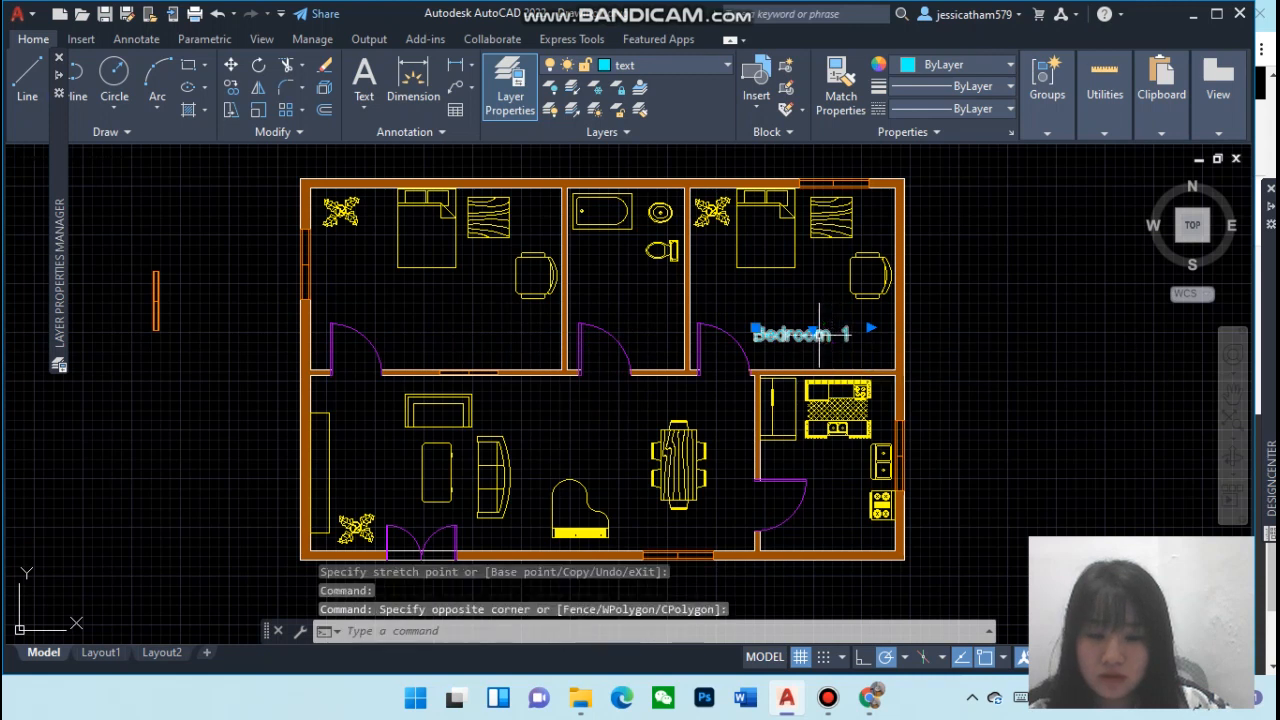
type("copy")
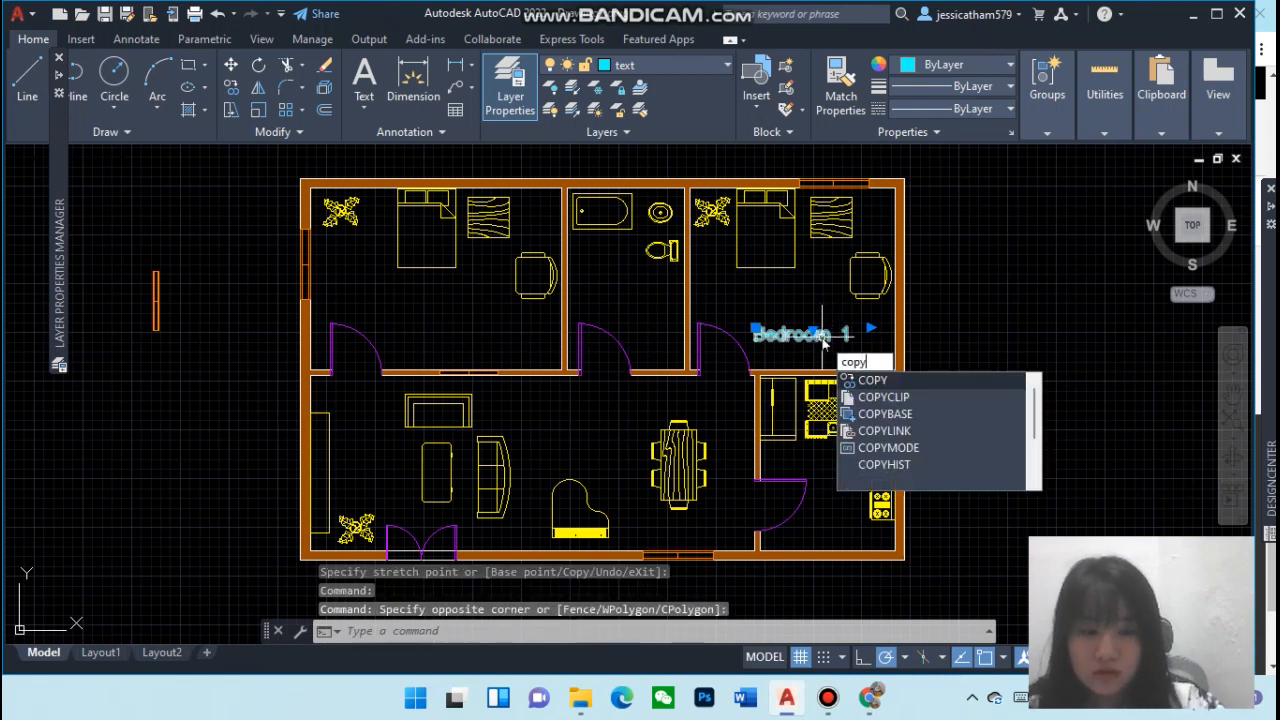
key("Return")
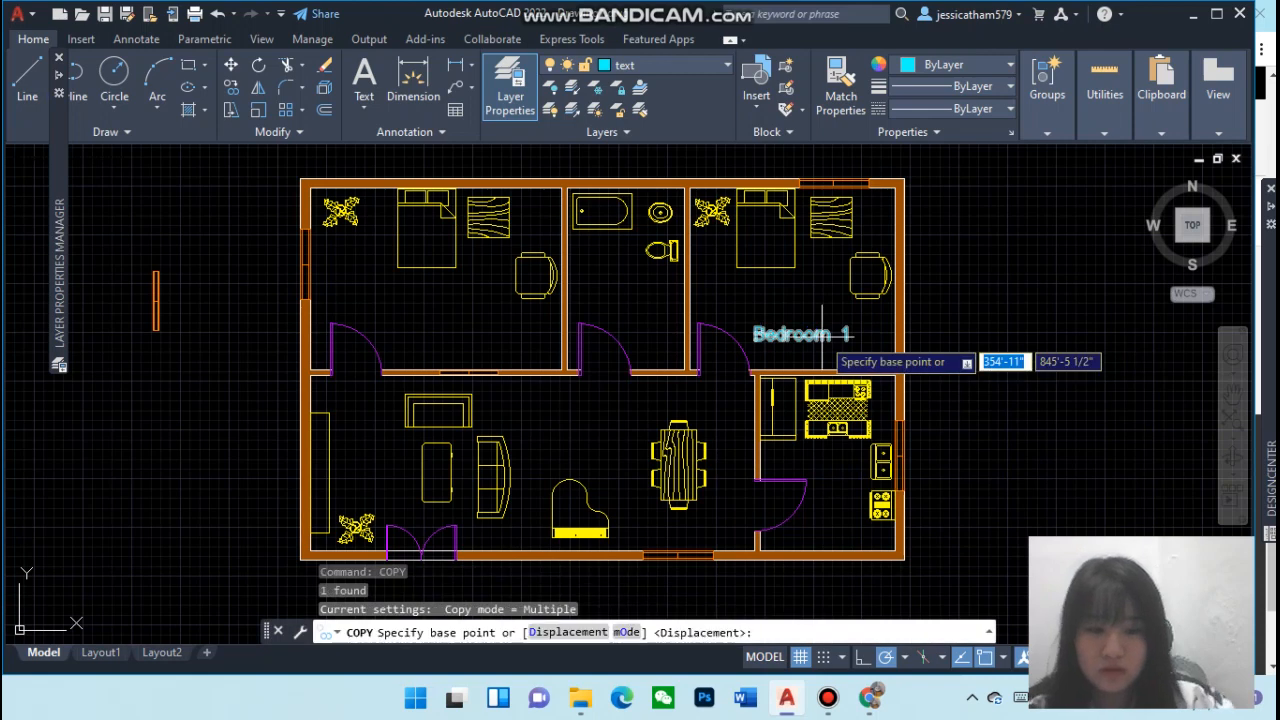
left_click(820, 330)
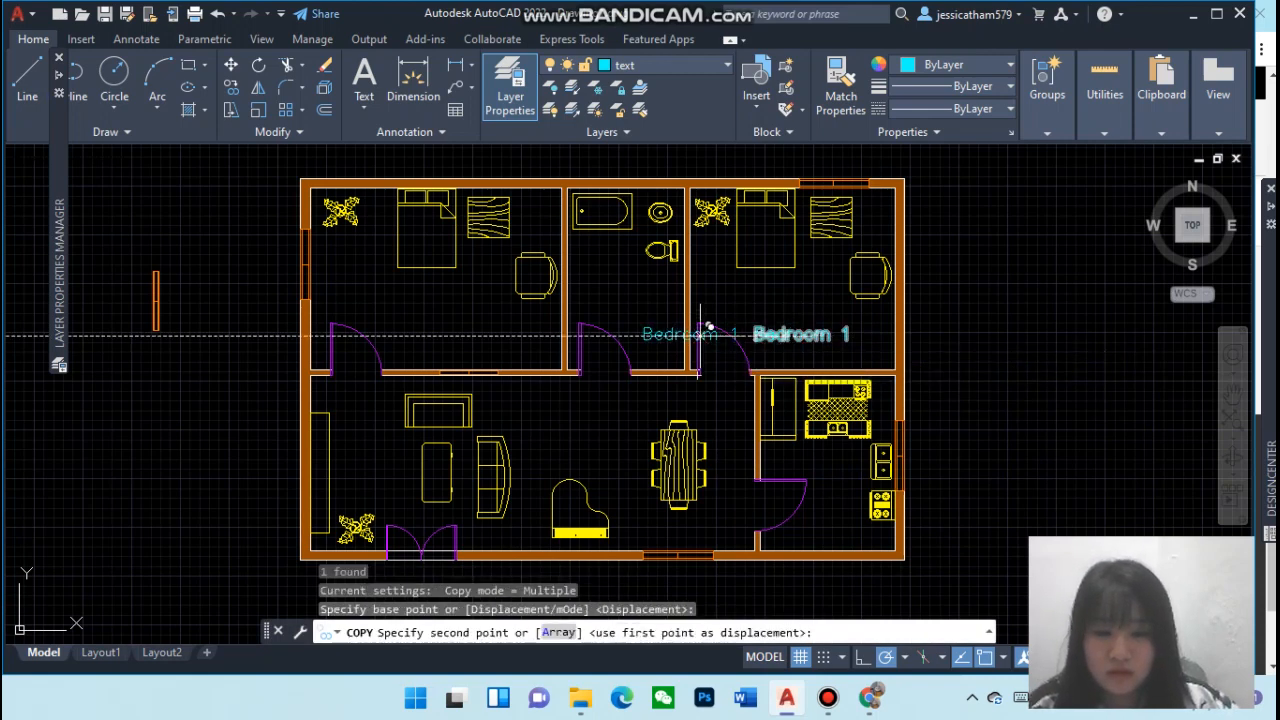
left_click(647, 289)
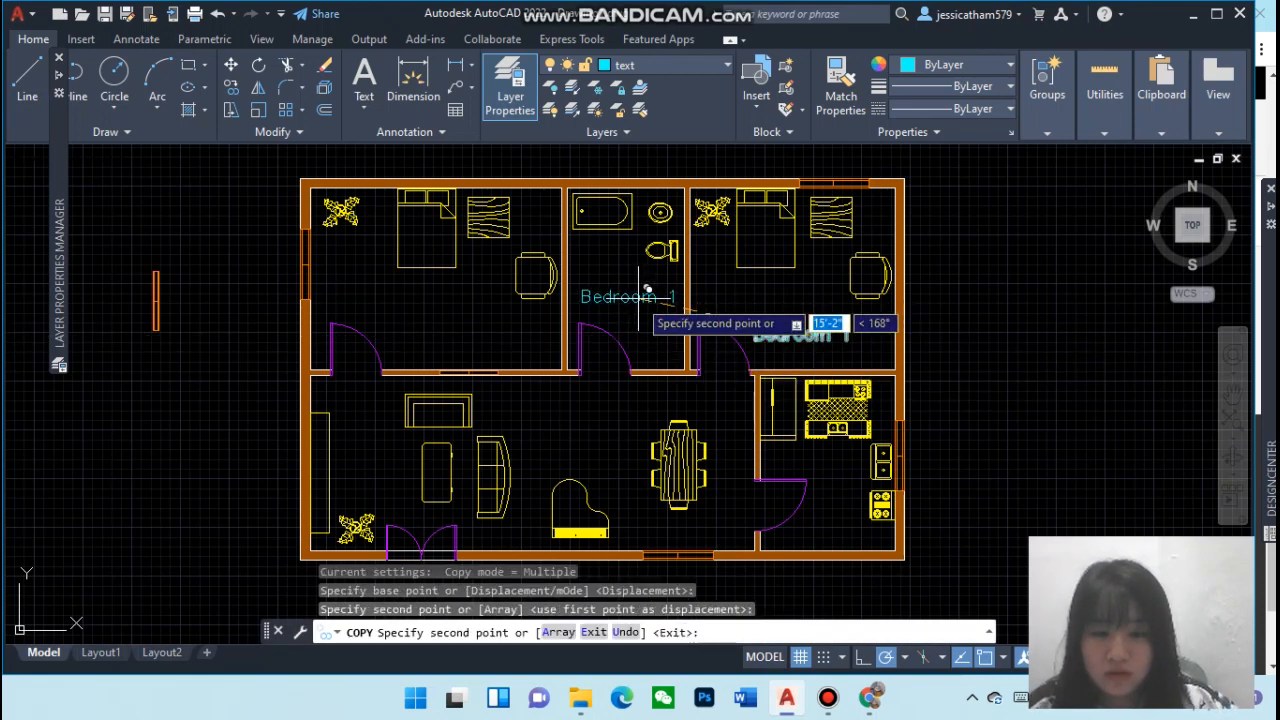
left_click(452, 291)
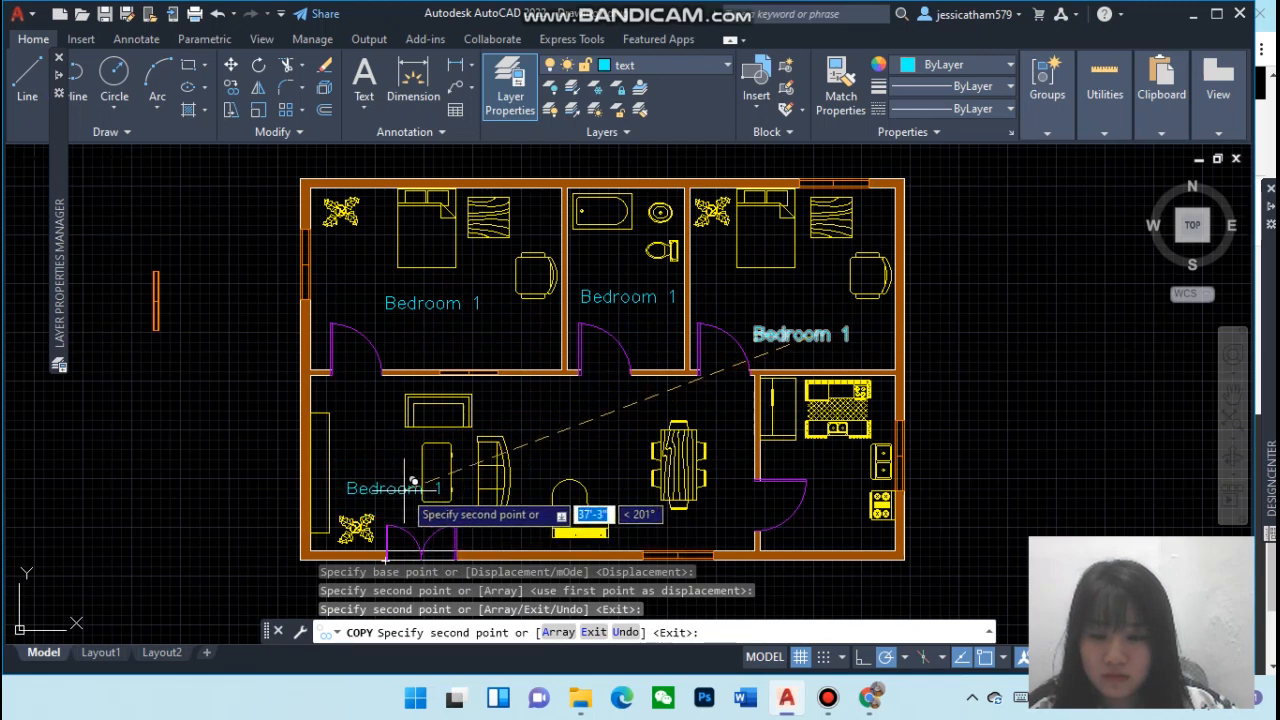
left_click(404, 430)
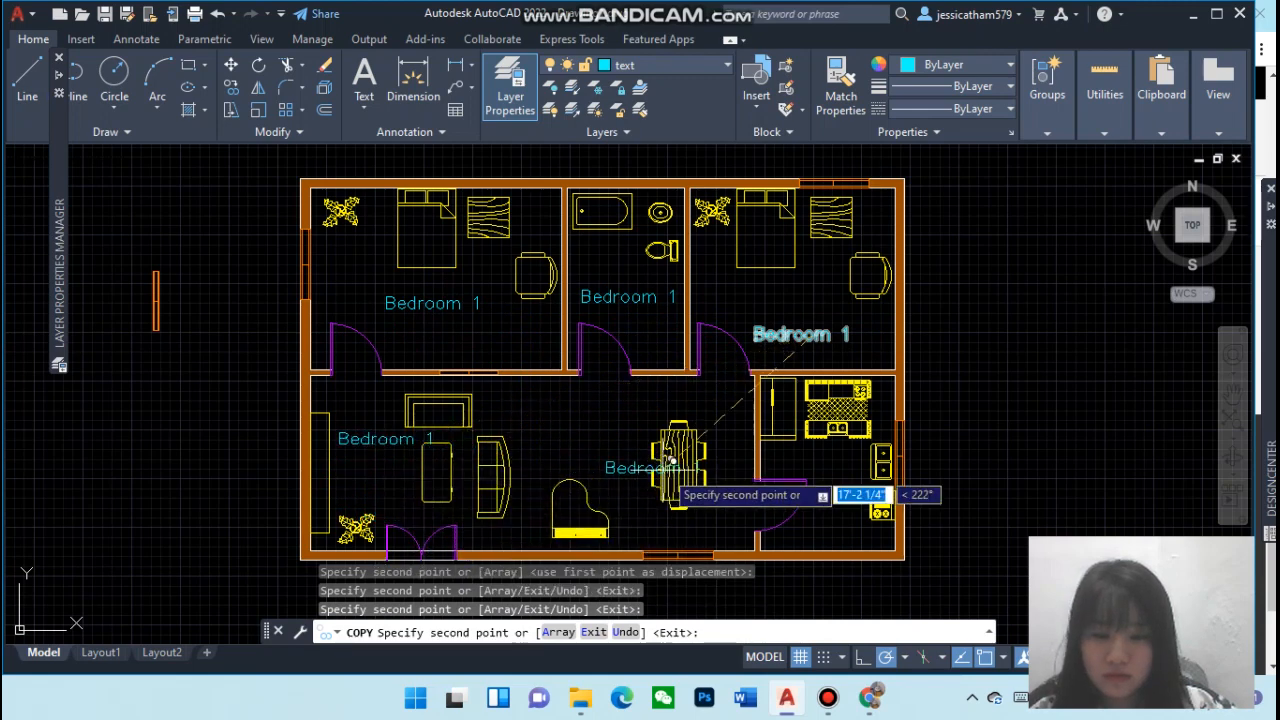
left_click(696, 396)
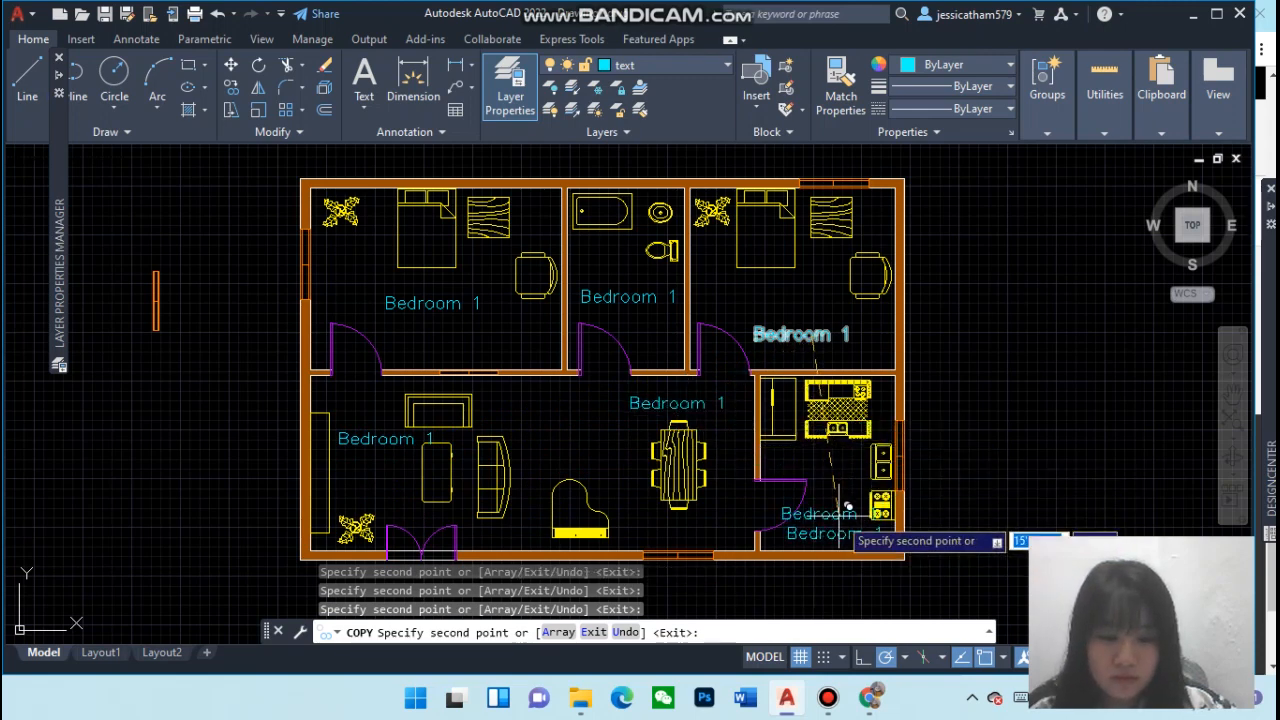
left_click(850, 527)
key("Escape")
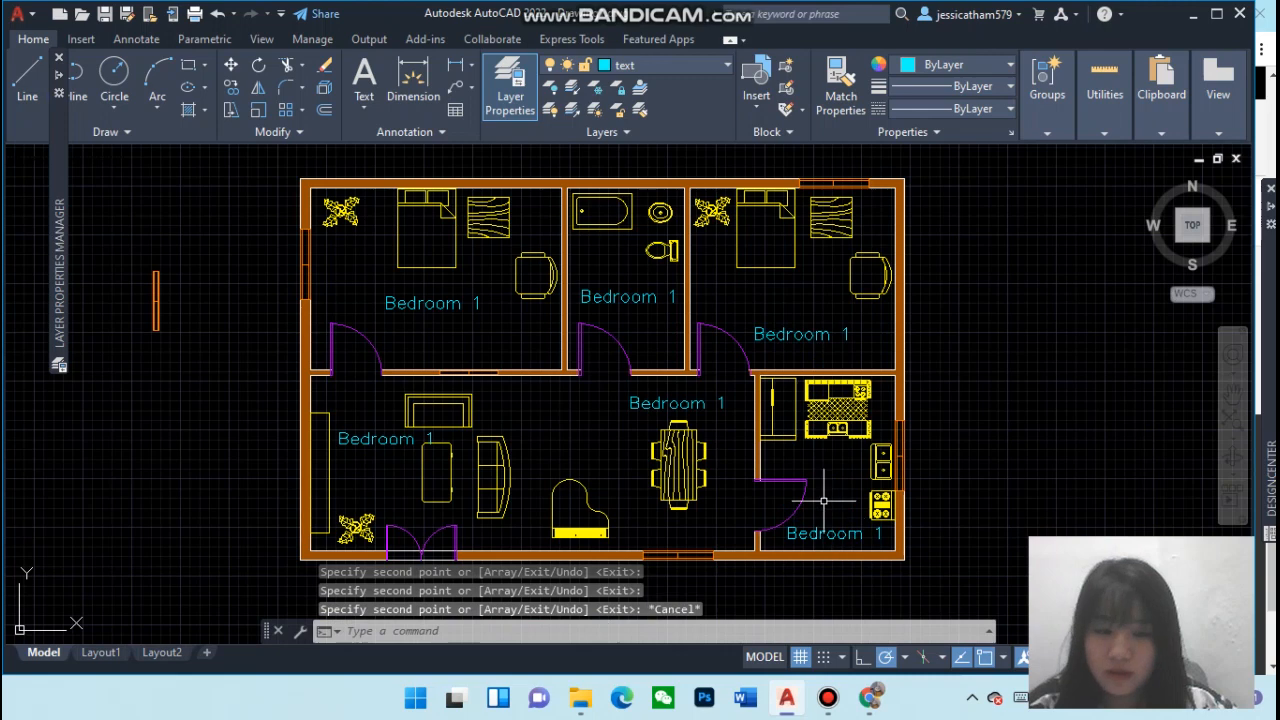
Edit the label in the toilet to read Toilet
double_click(407, 309)
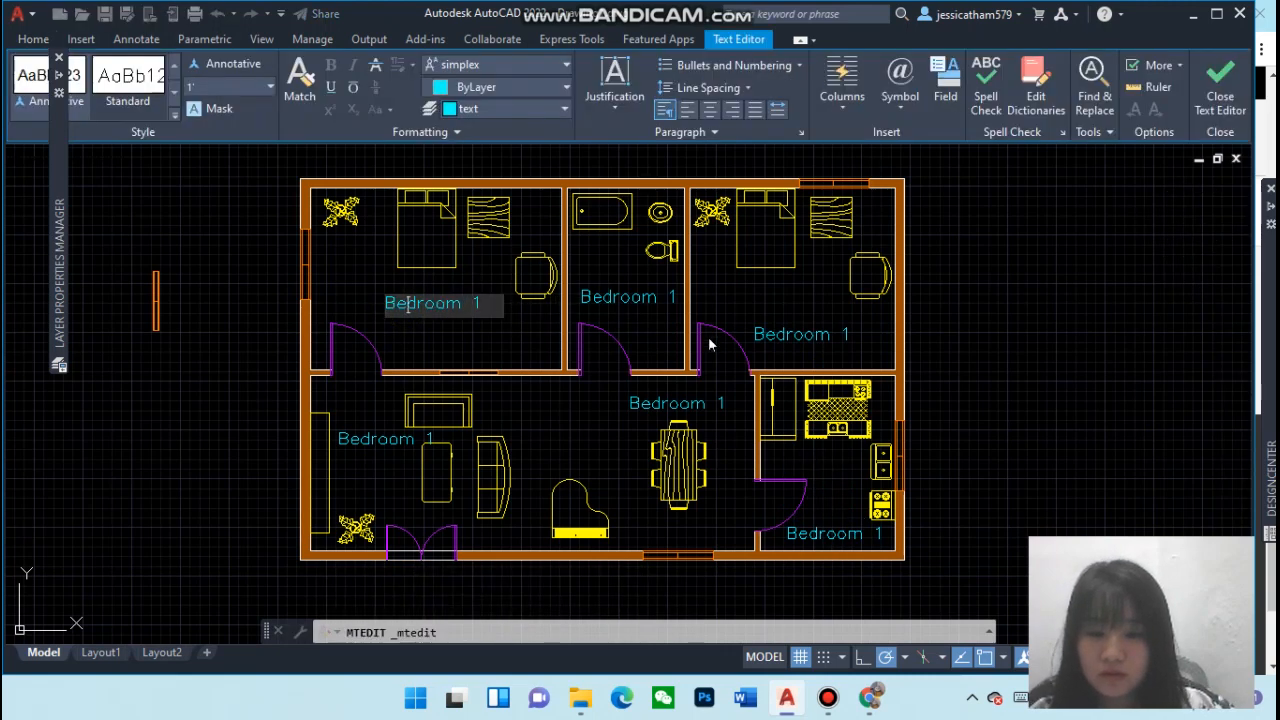
left_click(647, 309)
left_click(640, 296)
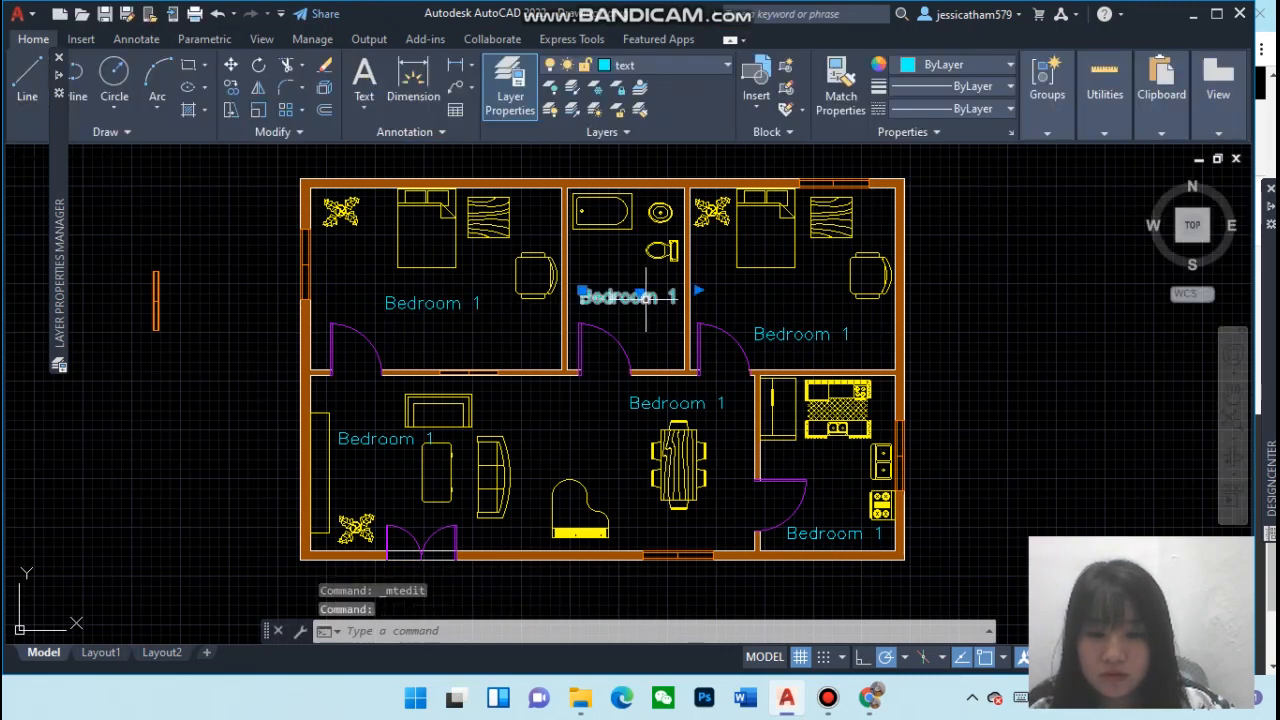
double_click(662, 298)
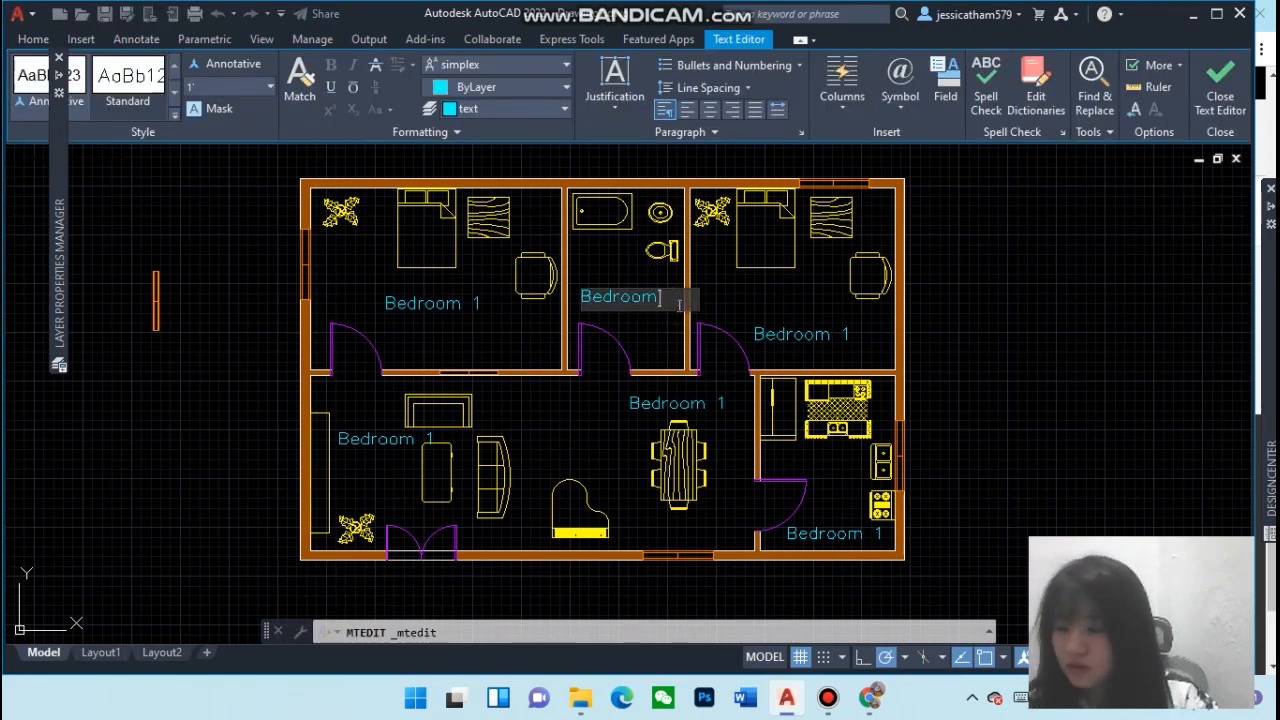
key("BackSpace")
key("BackSpace")
key("BackSpace")
key("BackSpace")
key("BackSpace")
key("BackSpace")
key("BackSpace")
type("To")
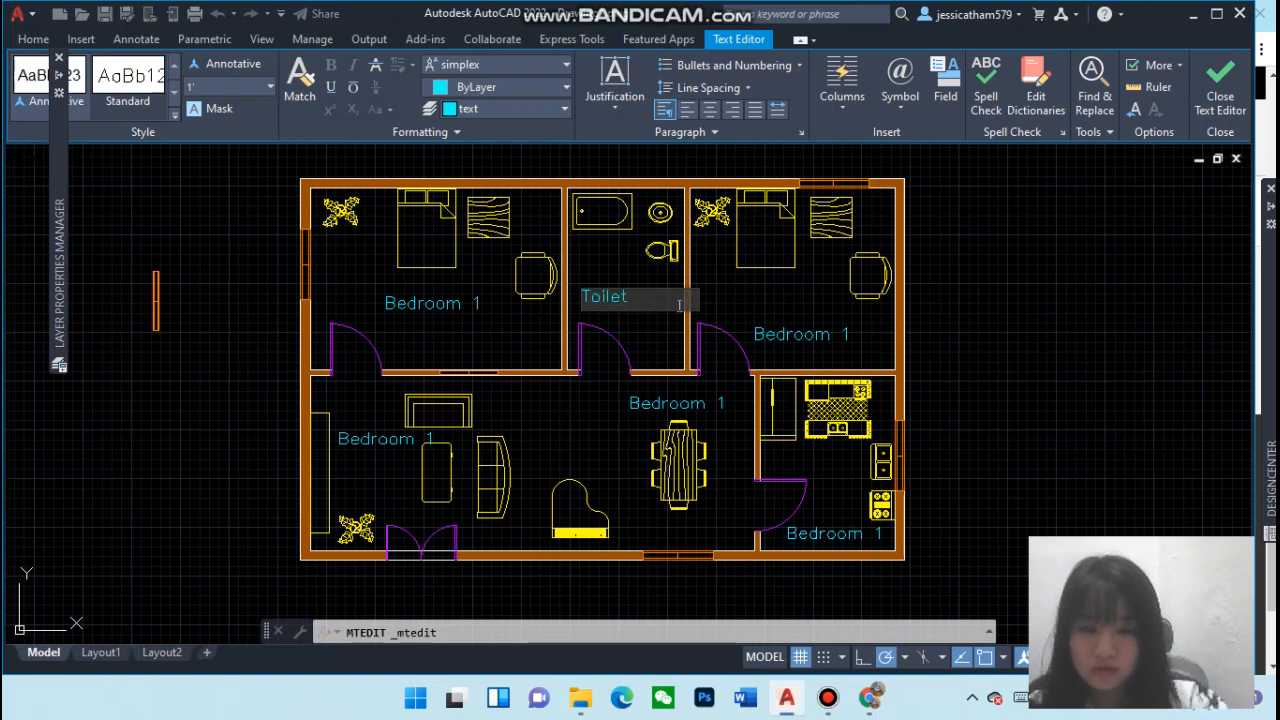
type("ilet")
key("Return")
scroll(679, 306, "down", 2)
scroll(752, 339, "up", 2)
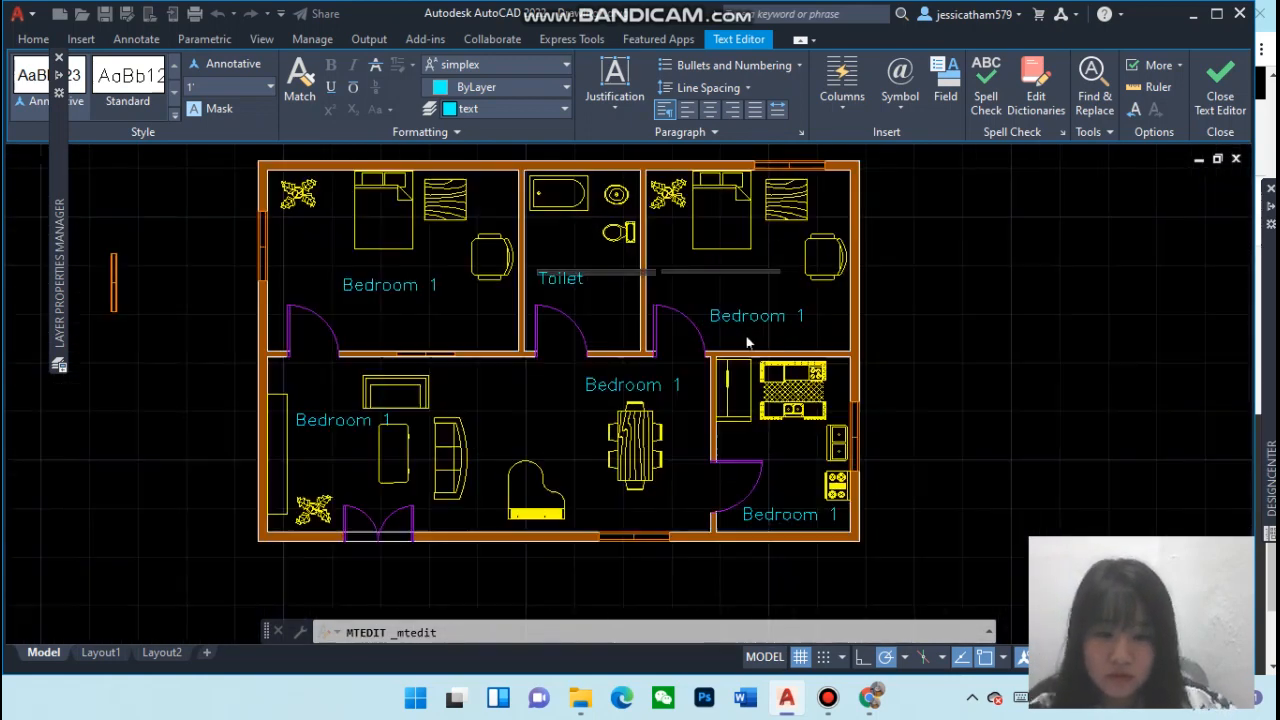
left_click(663, 280)
Edit the upper-right bedroom's label to read Bedroom 2
left_click(780, 317)
left_click(793, 319)
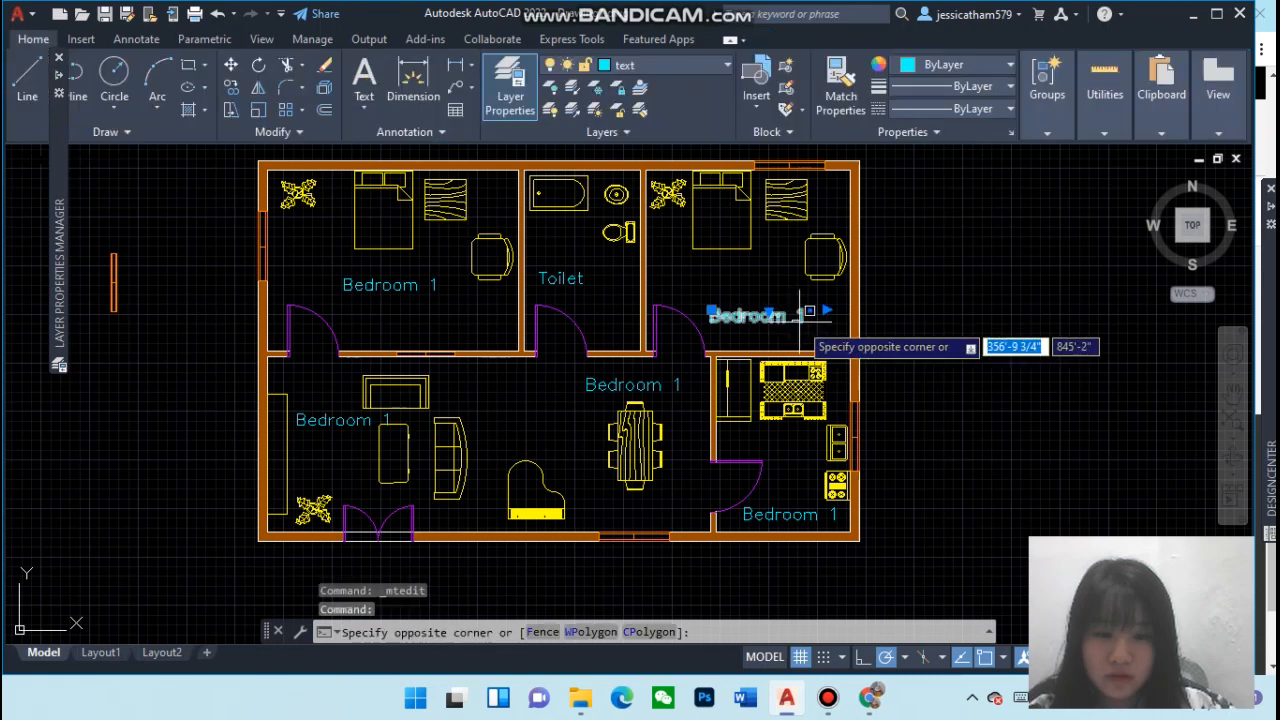
left_click(788, 318)
left_click(787, 317)
left_click(797, 306)
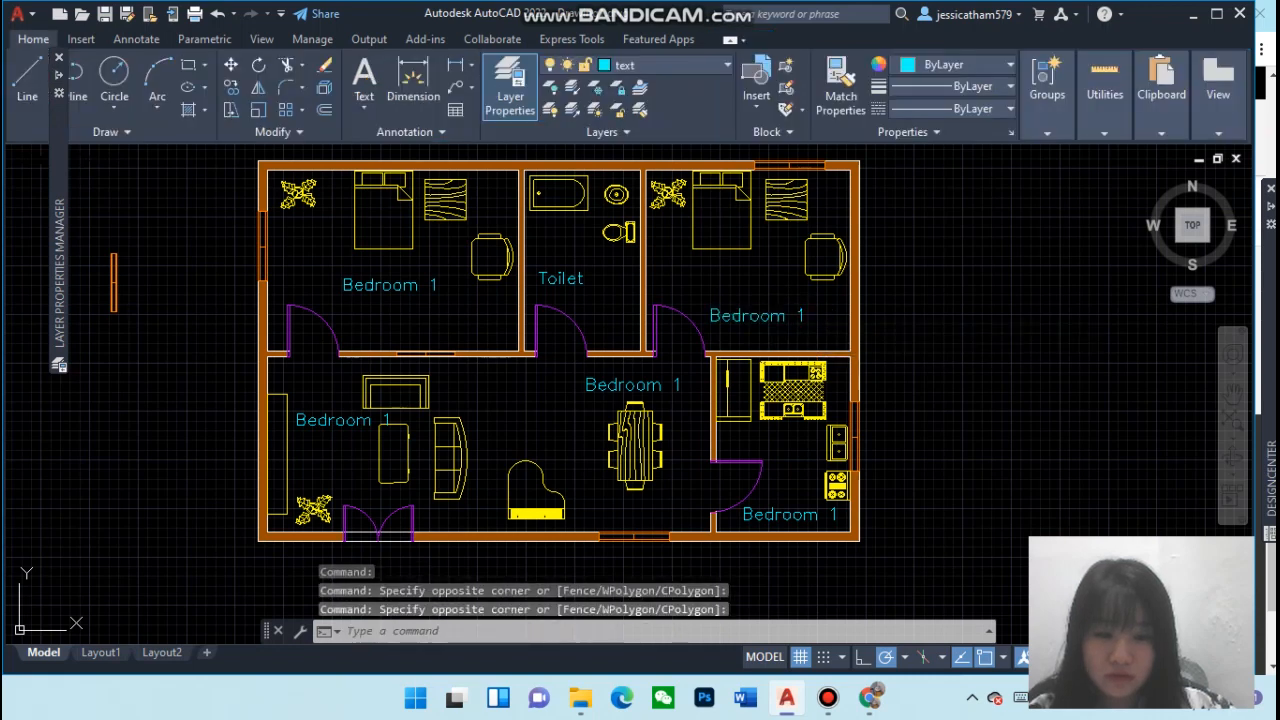
double_click(797, 316)
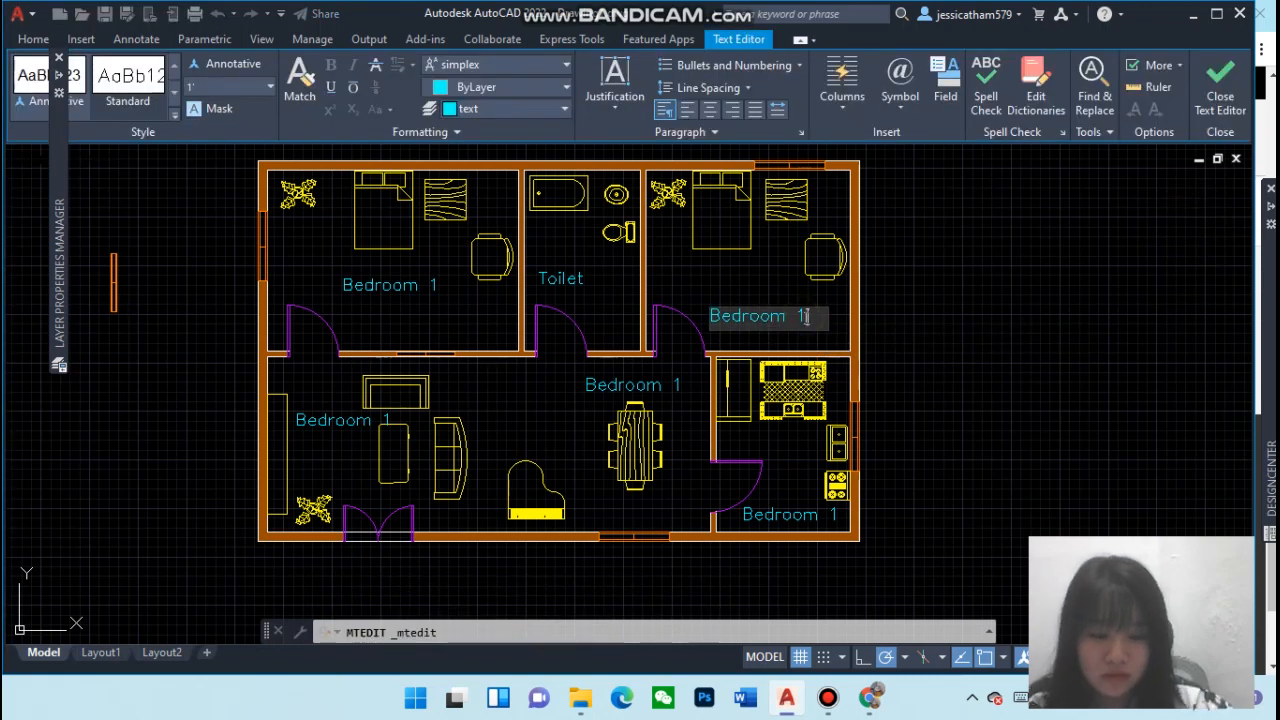
left_click(817, 515)
left_click(808, 515)
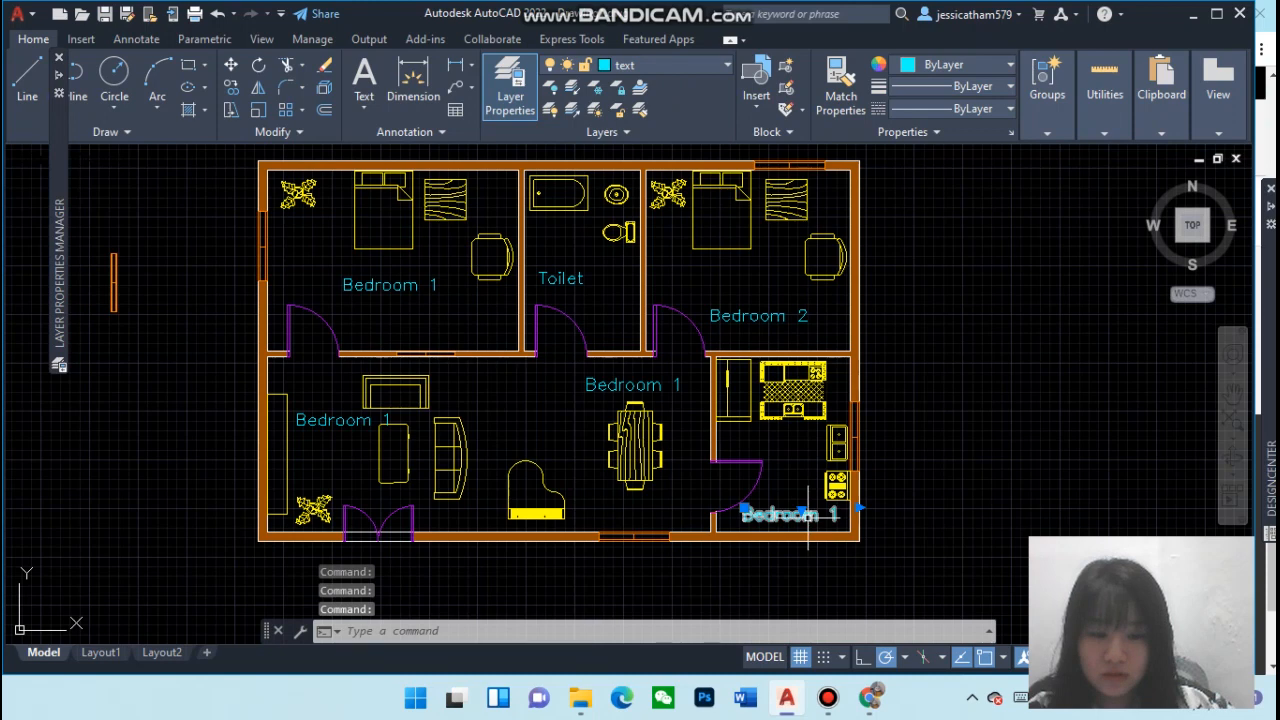
Edit the kitchen's label to read Kitchen
double_click(827, 520)
double_click(823, 520)
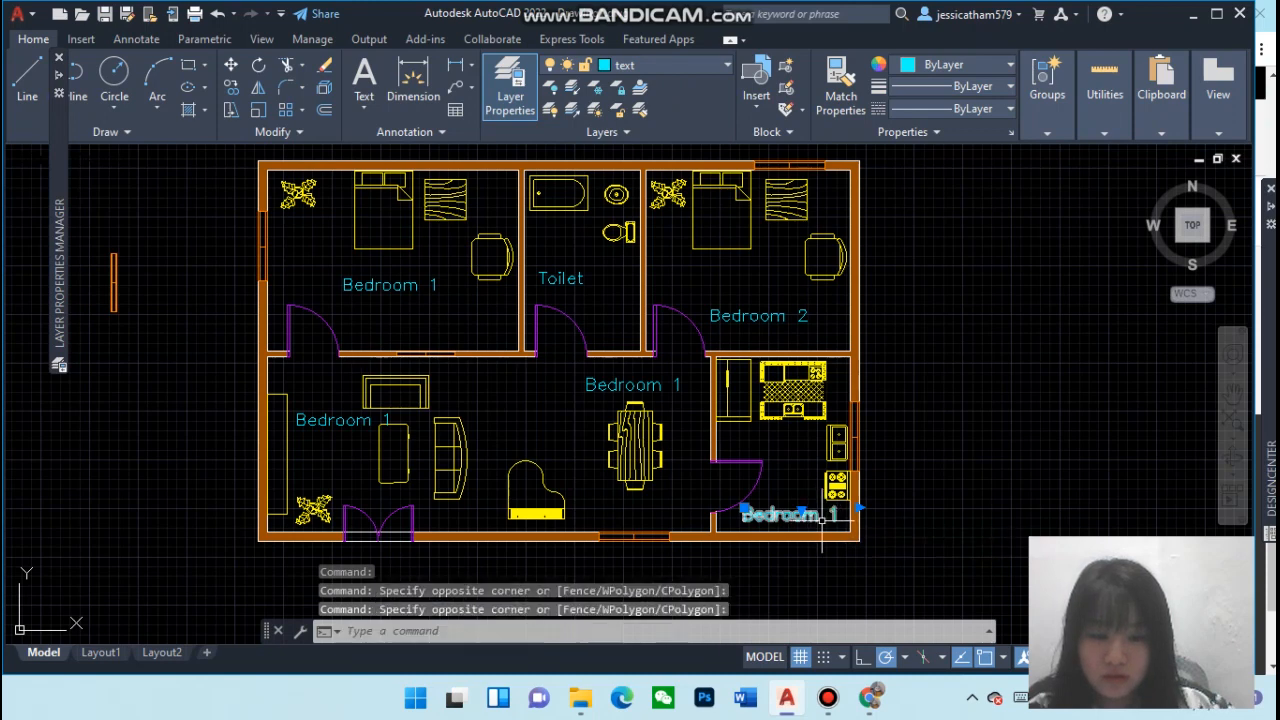
left_click(811, 518)
double_click(813, 518)
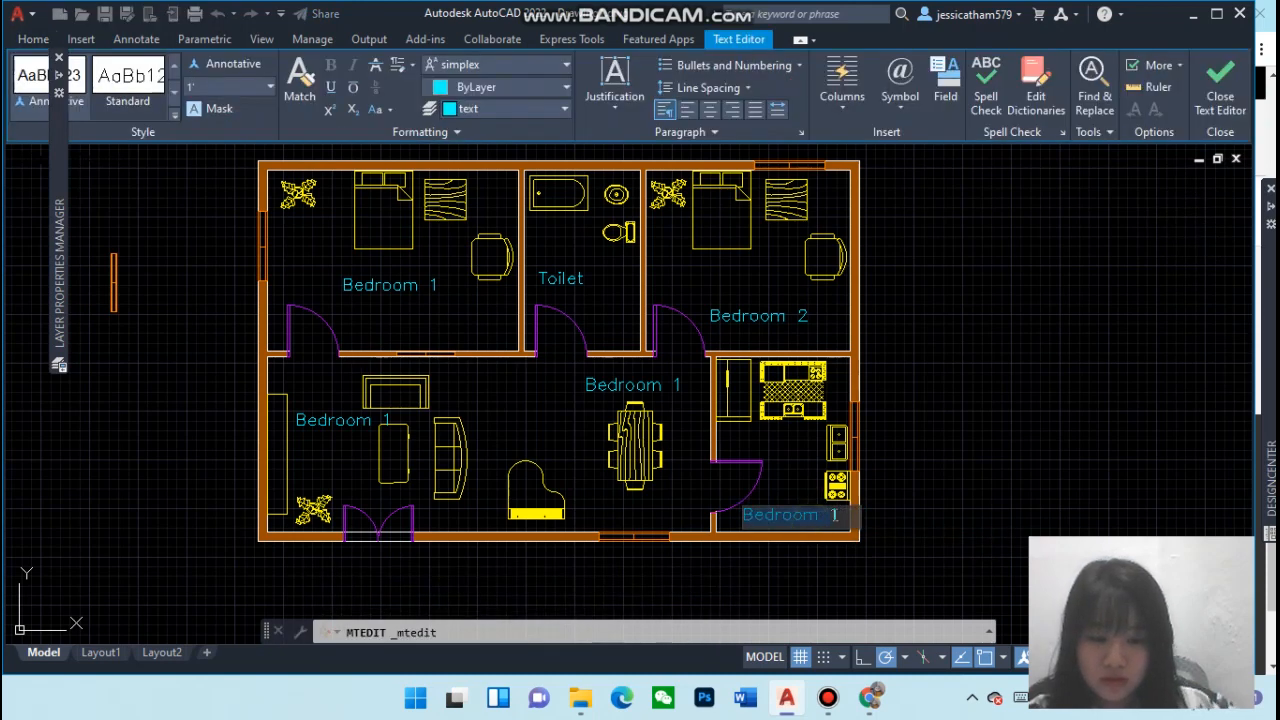
key("BackSpace")
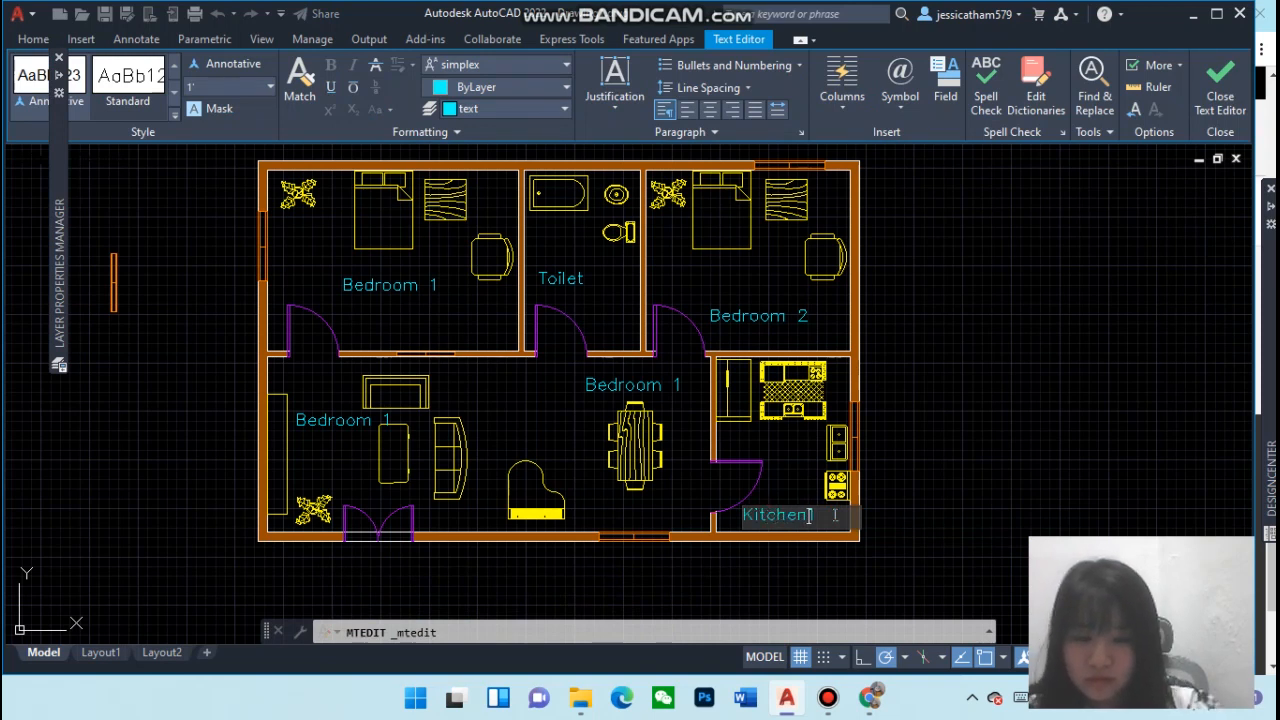
type("Kitchen")
key("Return")
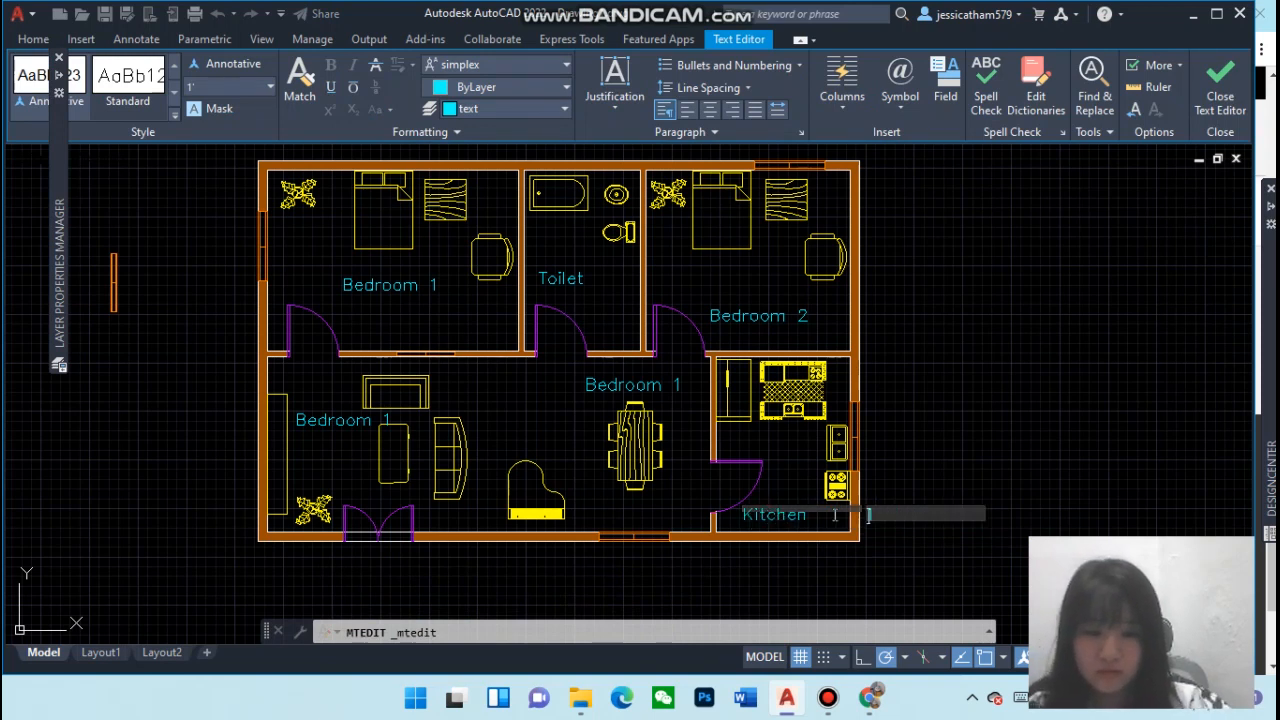
left_click(650, 393)
Edit the dining area's label to read Dining Area
left_click(645, 385)
left_click(644, 381)
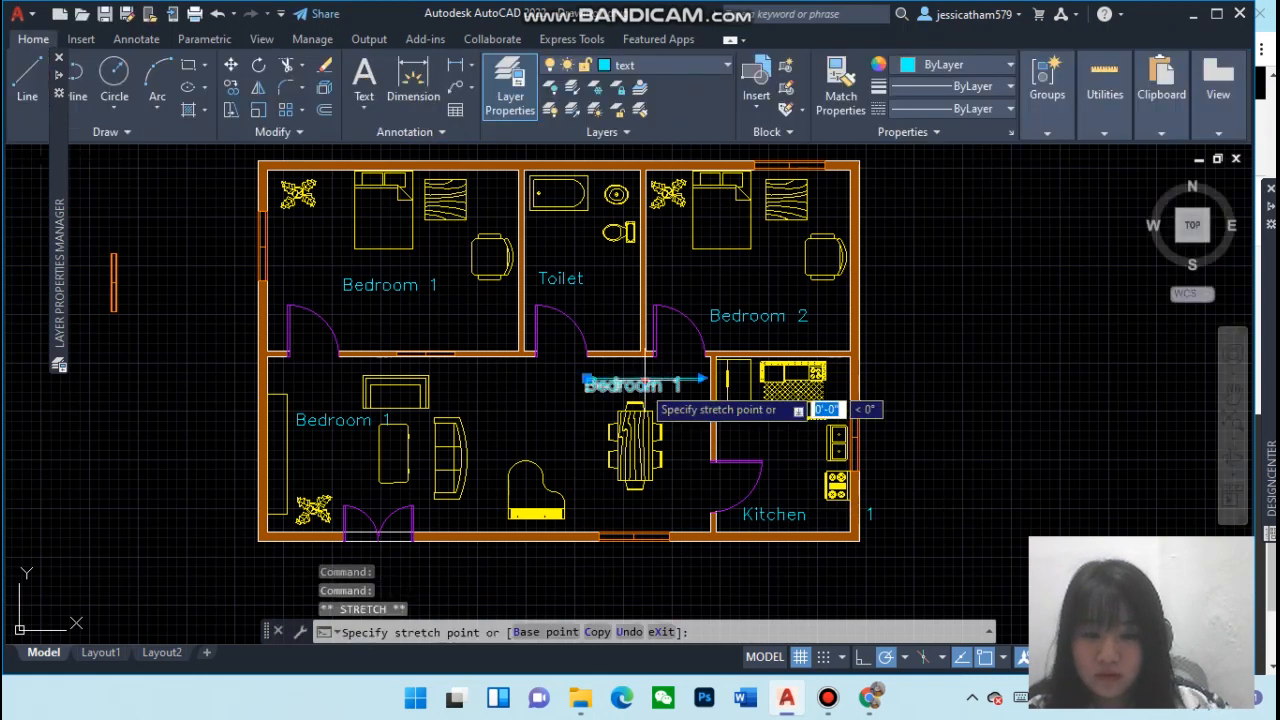
left_click(627, 392)
left_click(627, 392)
left_click(627, 392)
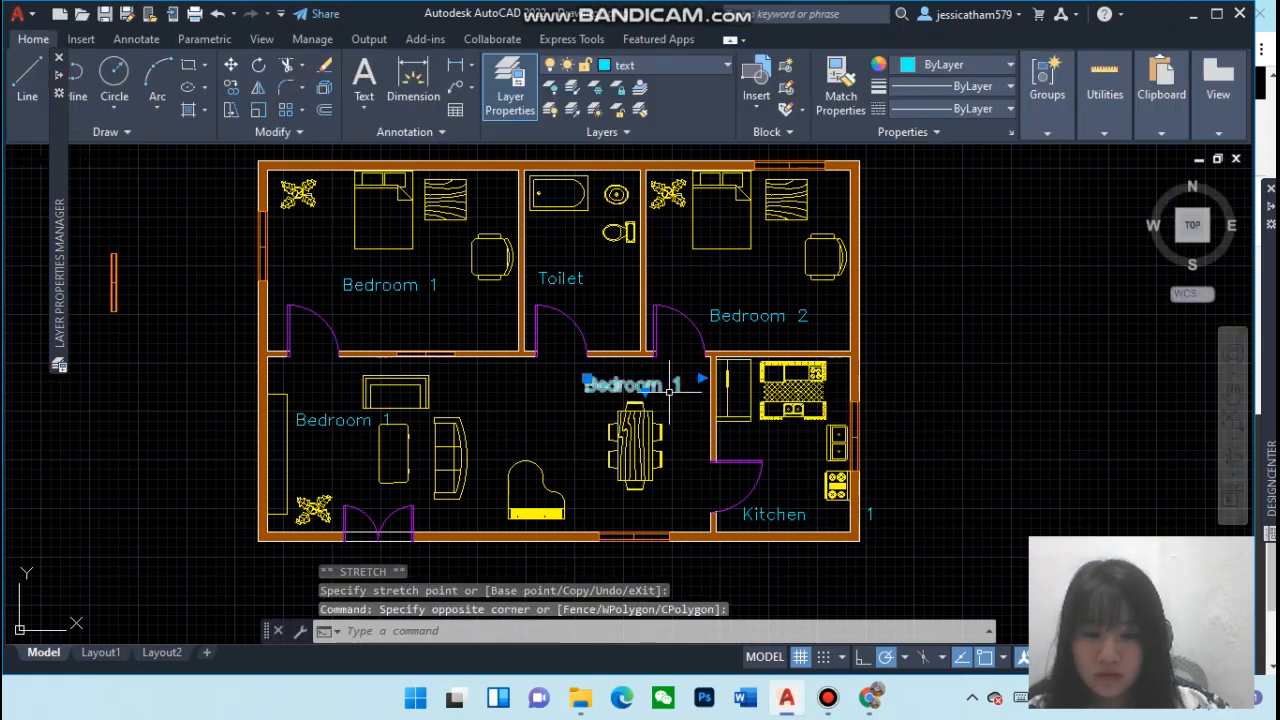
left_click(678, 392)
double_click(678, 392)
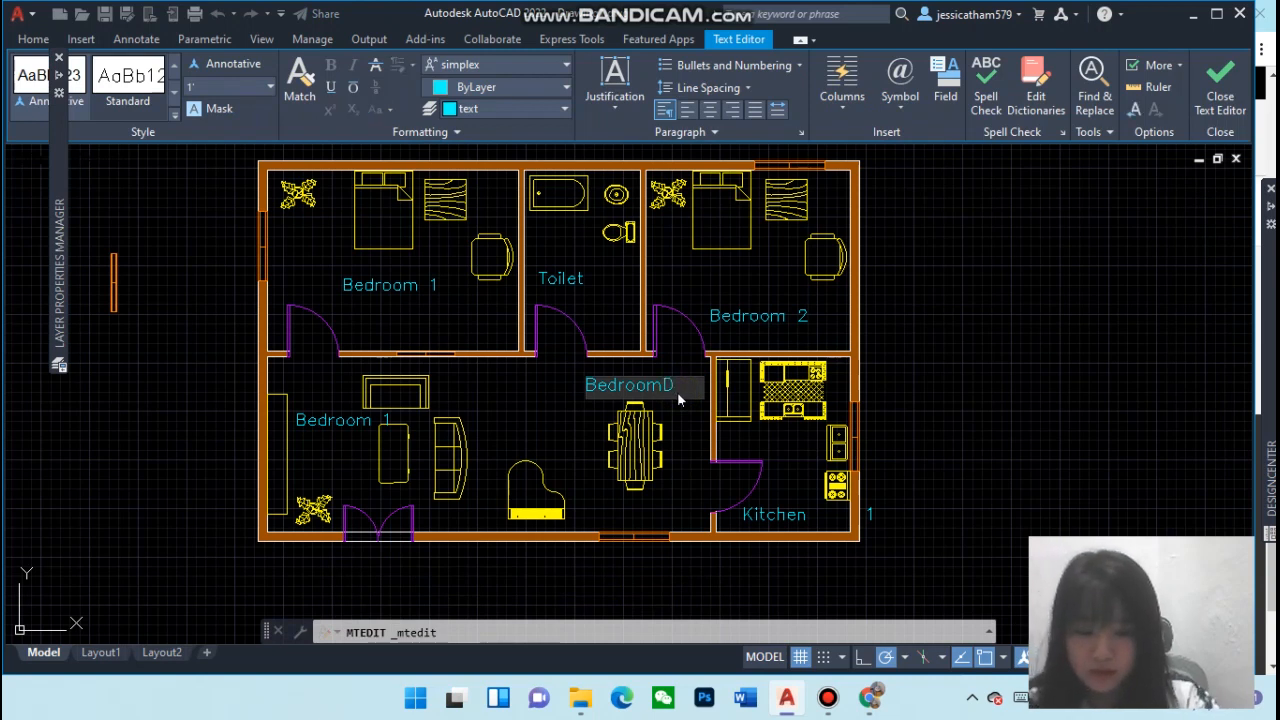
key("BackSpace")
key("BackSpace")
key("BackSpace")
key("BackSpace")
key("BackSpace")
key("BackSpace")
key("BackSpace")
type("Din")
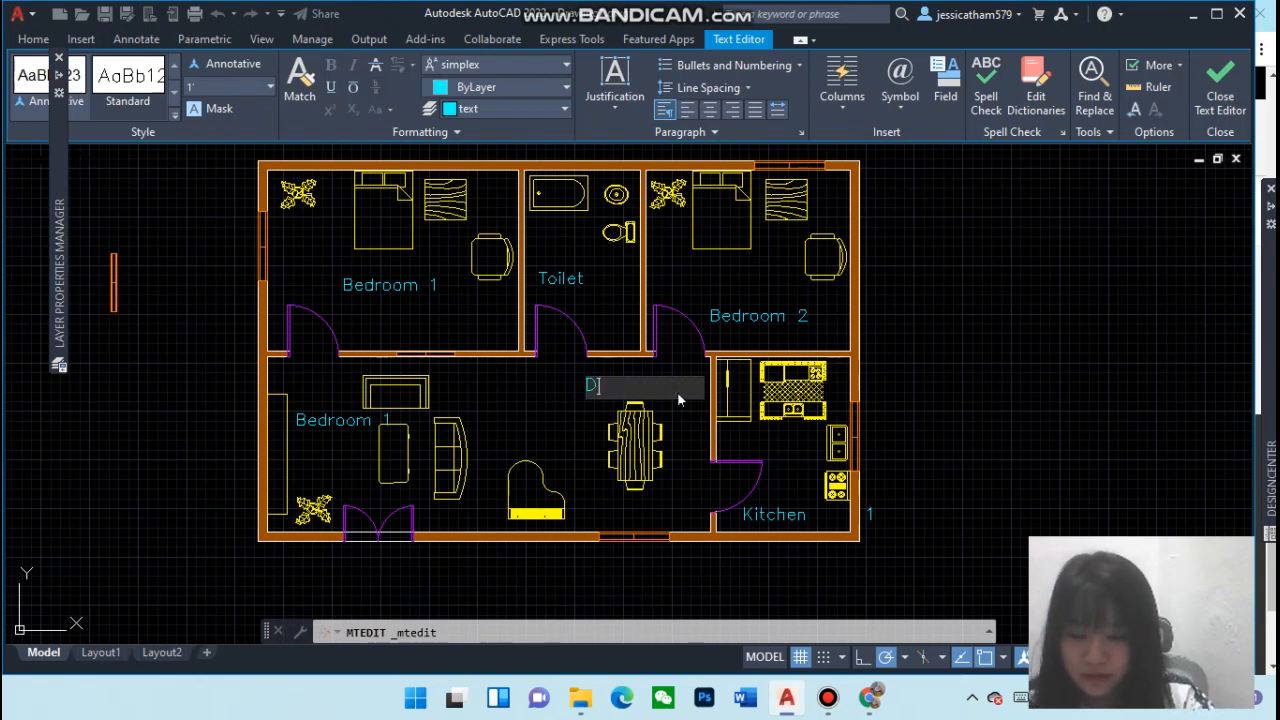
type("ing Area")
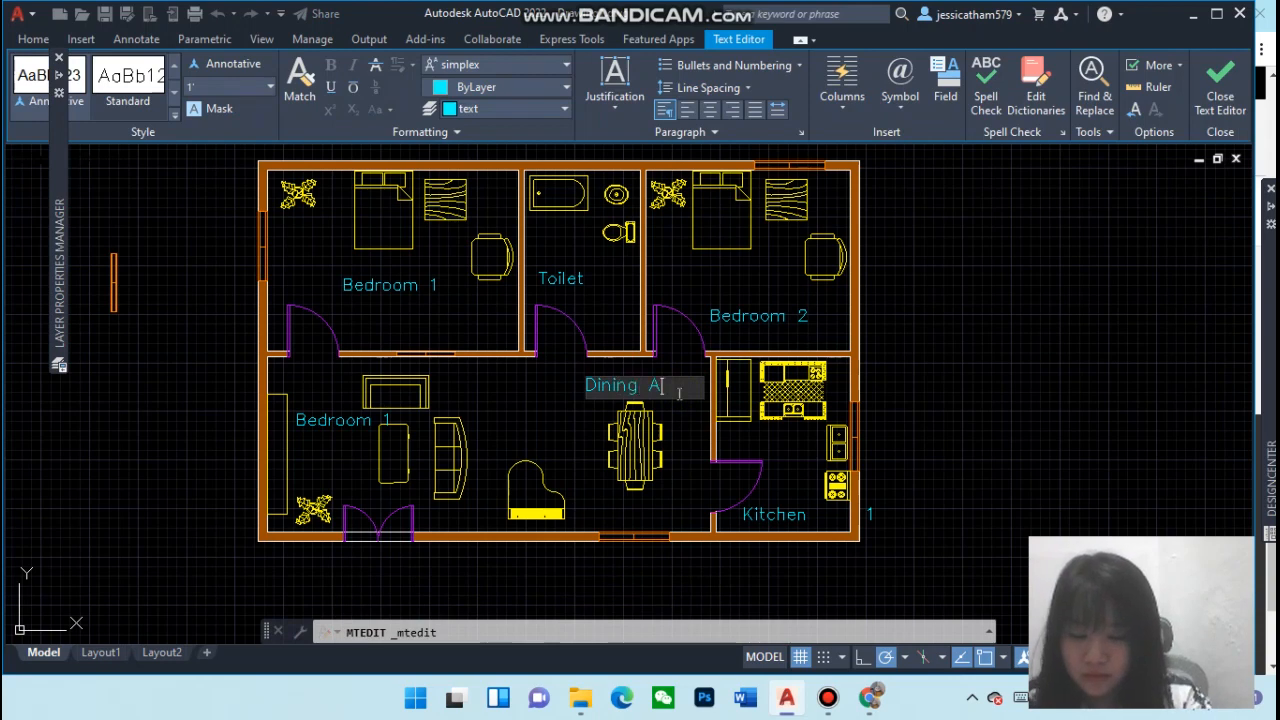
left_click(348, 425)
Edit the living room's label to read Living Room
double_click(348, 423)
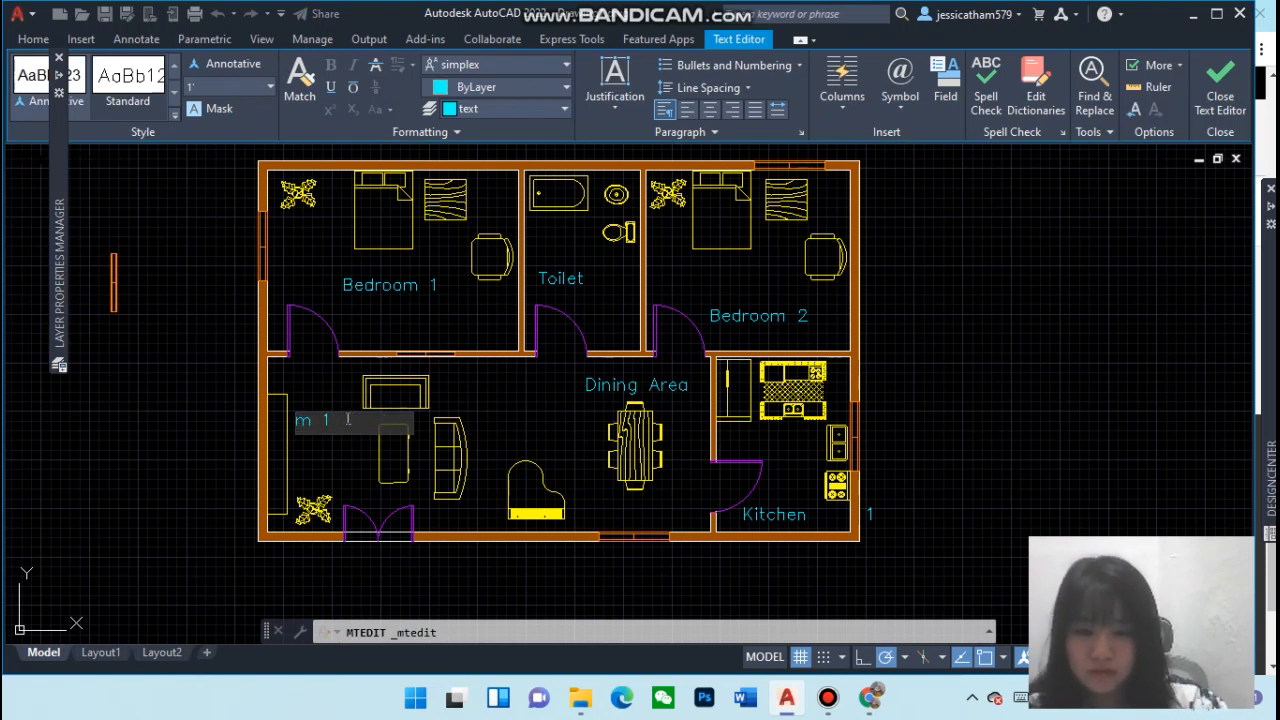
type("Living Room")
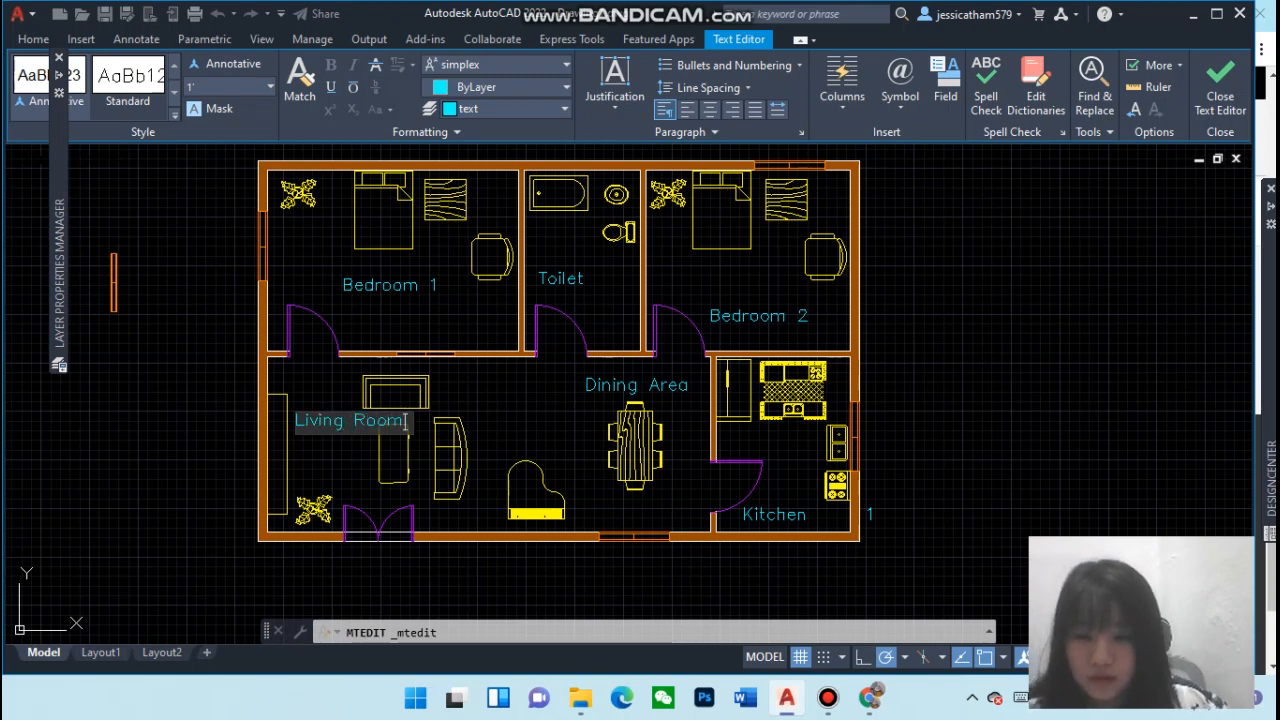
left_click(345, 444)
left_click(350, 420)
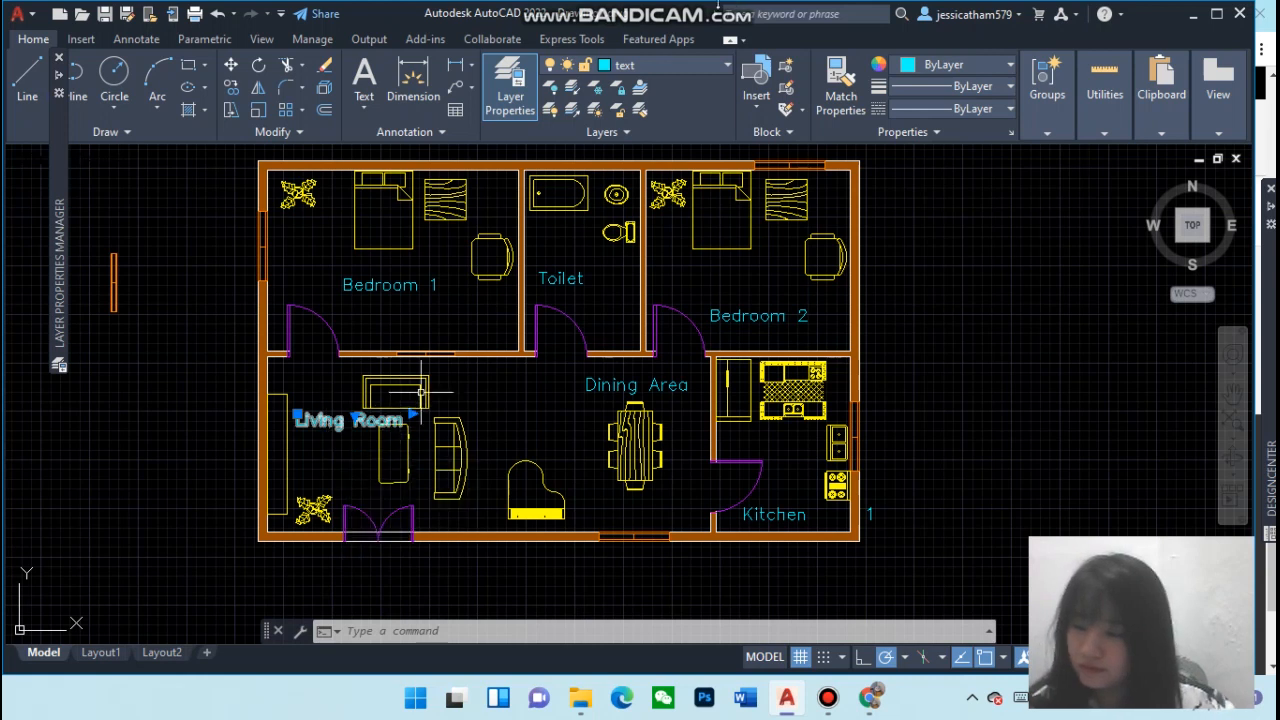
Shift the Living Room label slightly to the left within the room
key("Escape")
key("Escape")
key("Escape")
left_click(308, 417)
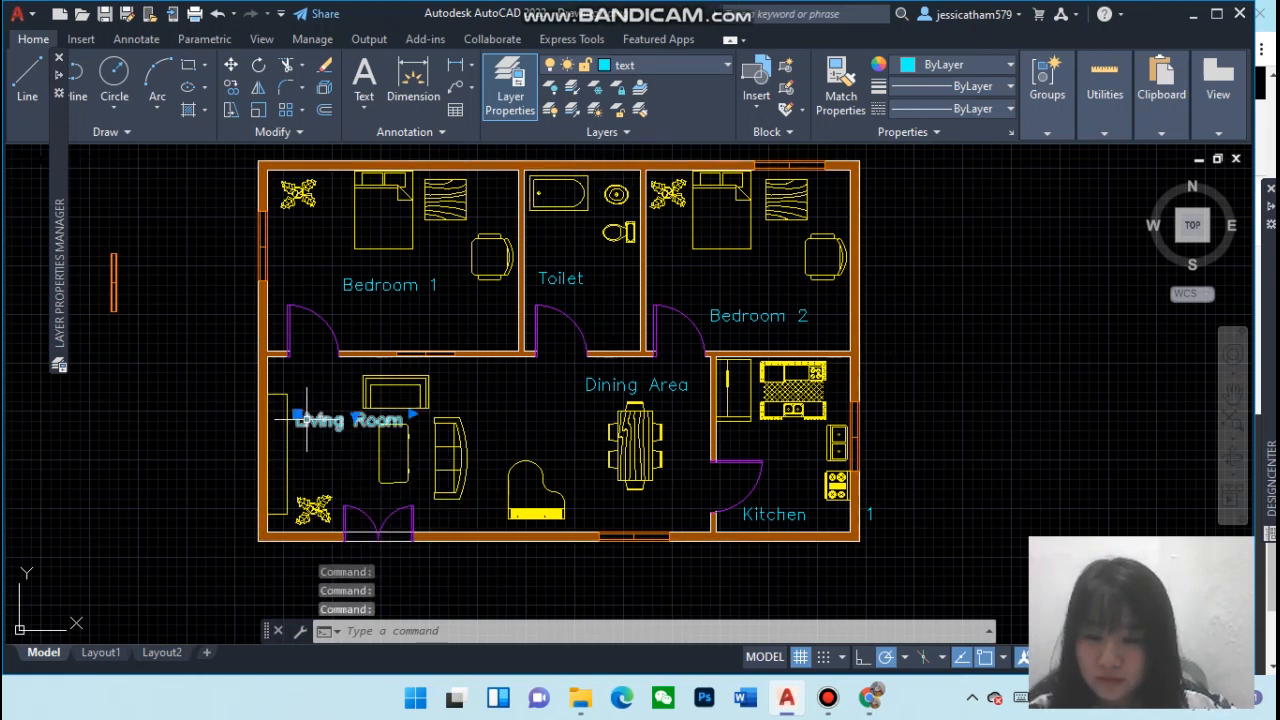
left_click(297, 415)
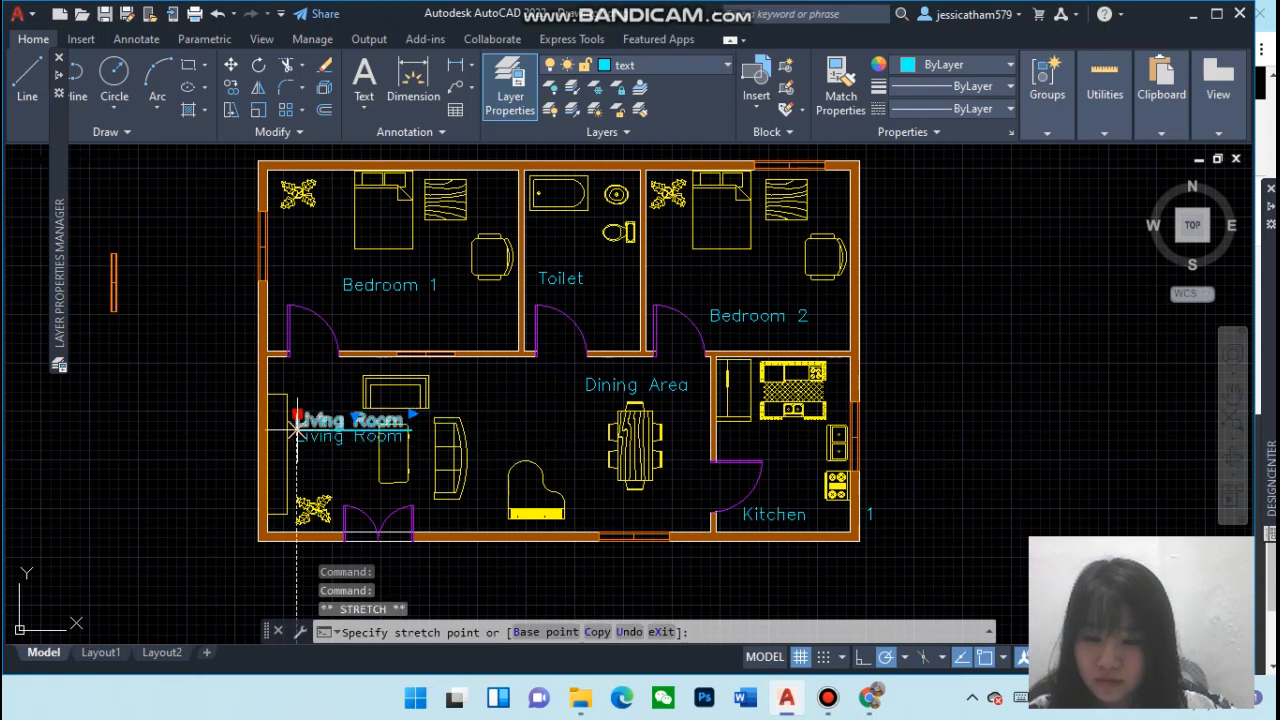
left_click(285, 414)
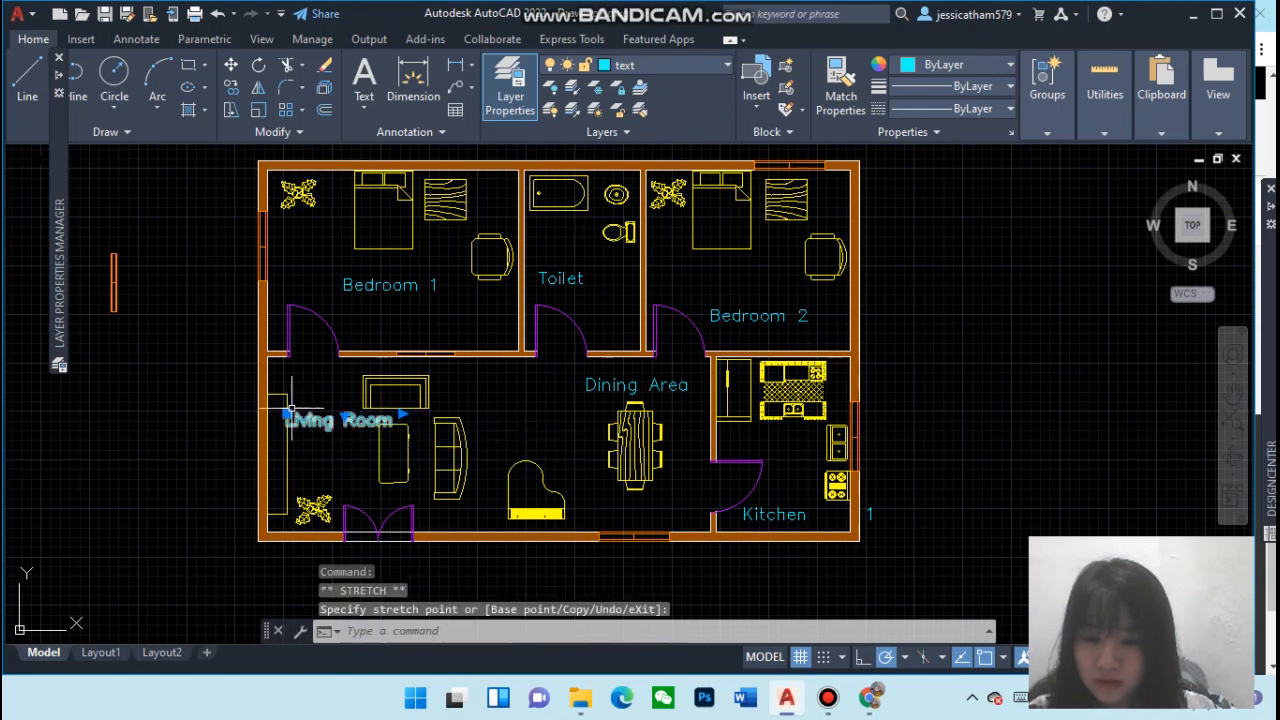
Move the Bedroom 2 label up and to the left within the bedroom
left_click(658, 384)
left_click(748, 318)
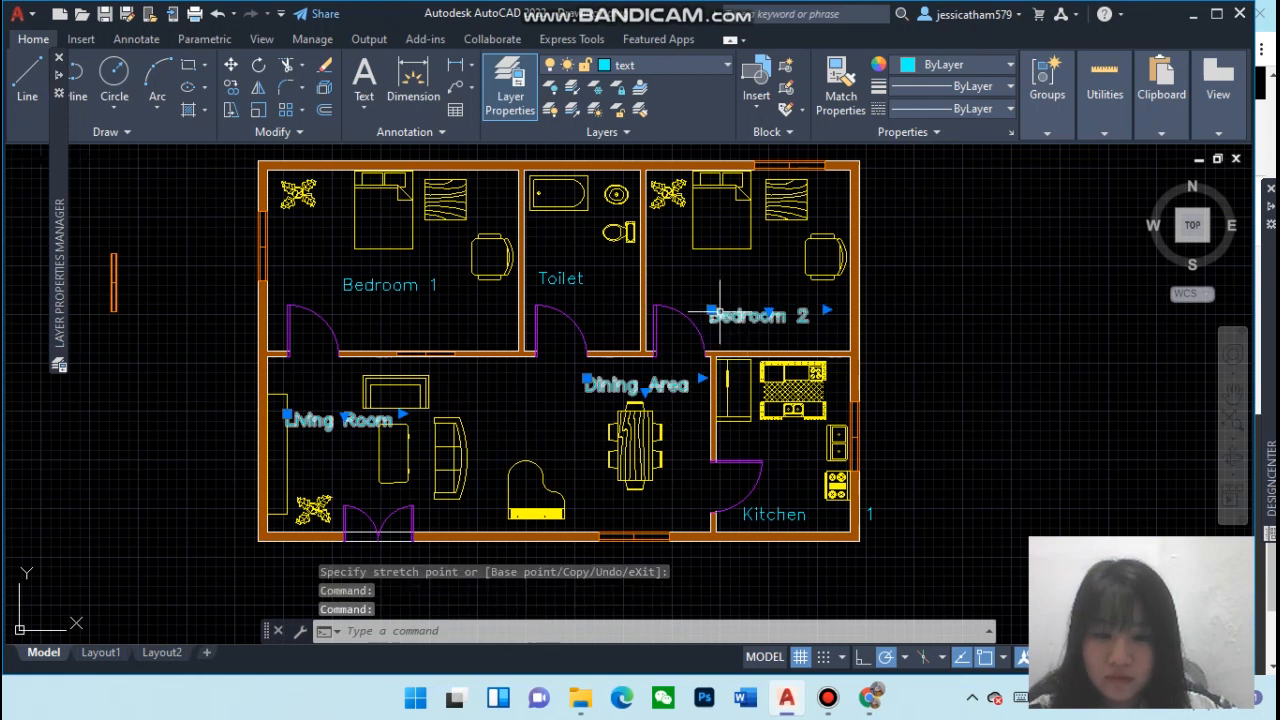
mouse_move(711, 316)
left_mouse_down()
mouse_move(702, 294)
mouse_move(713, 318)
left_mouse_up()
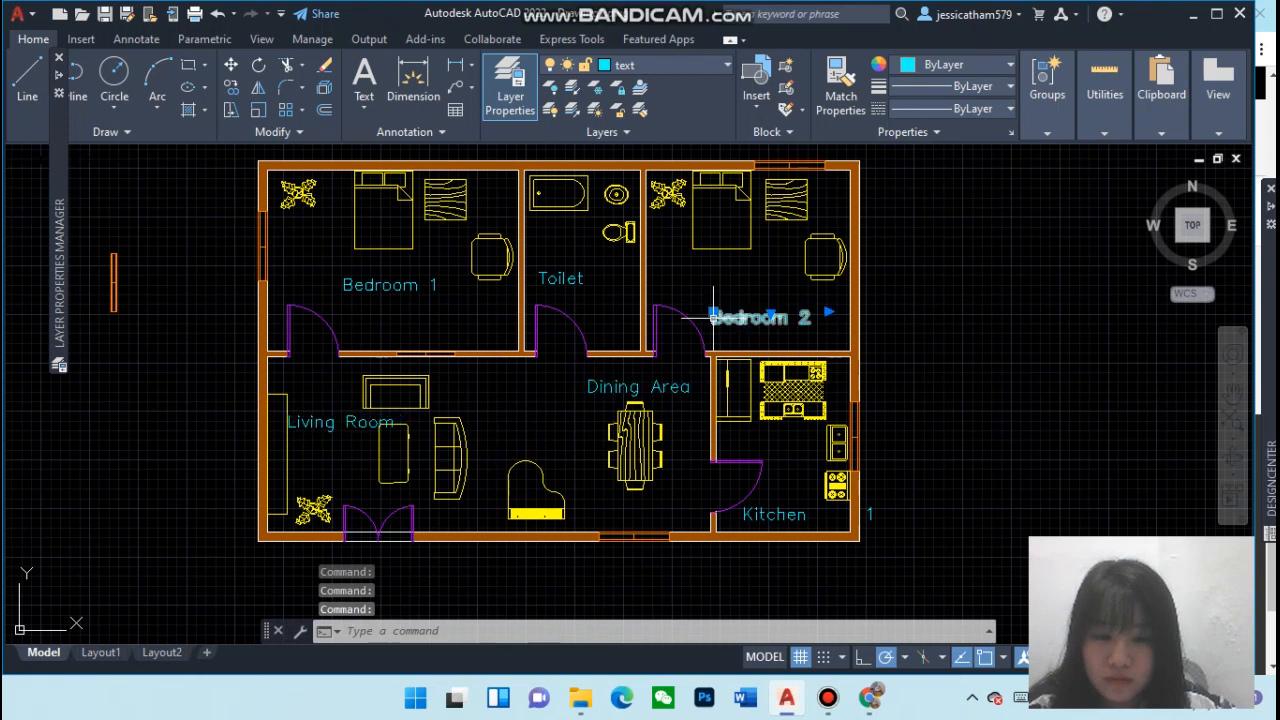
left_click(718, 304)
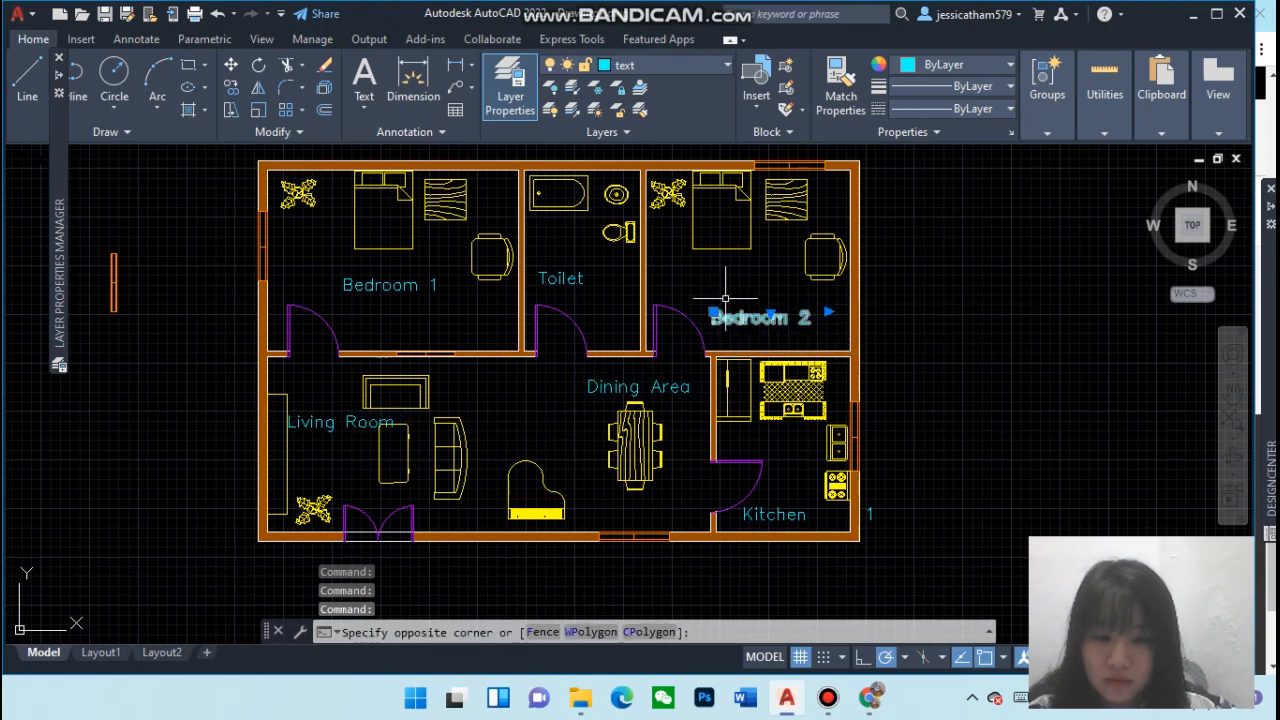
left_click(862, 338)
left_click(710, 318)
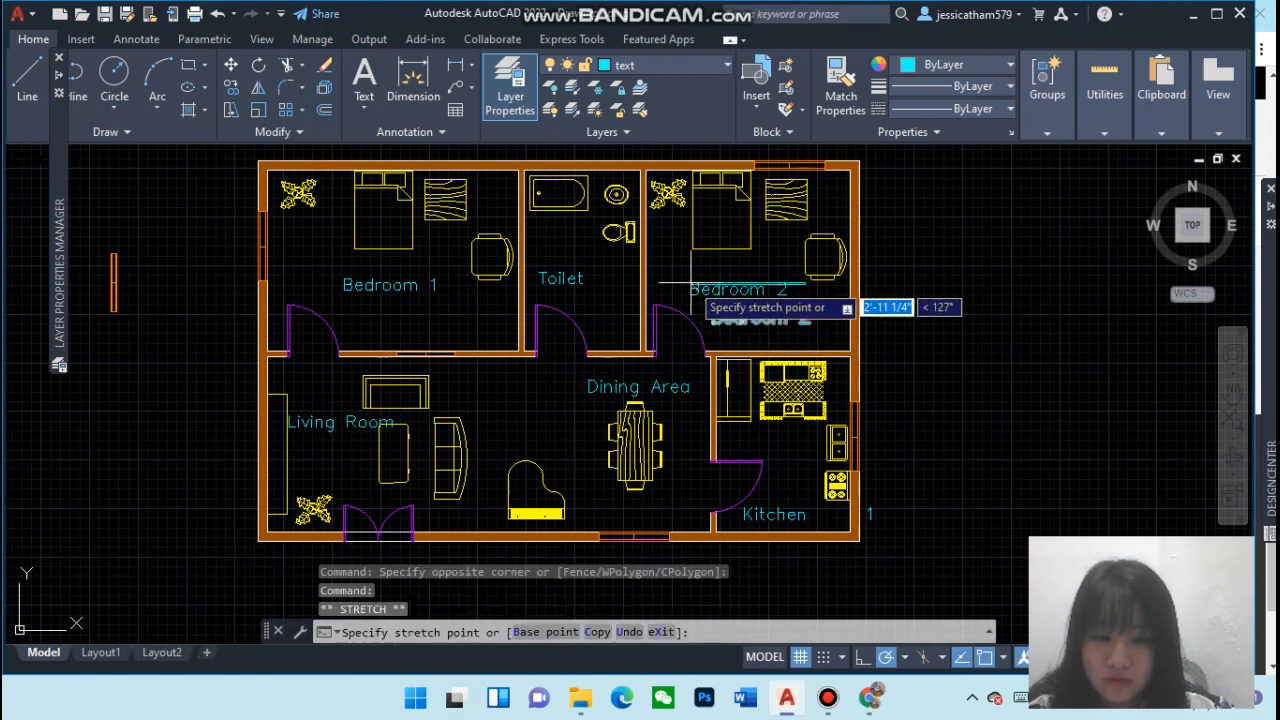
left_click(672, 274)
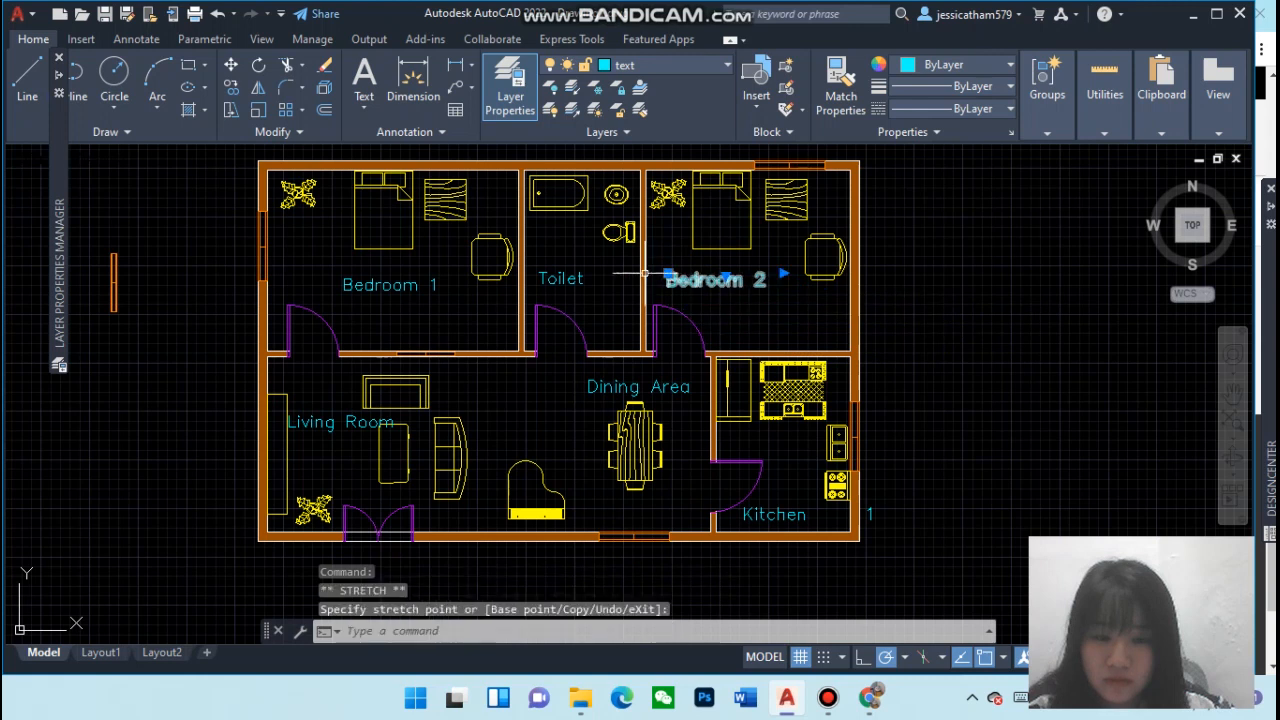
left_click(579, 294)
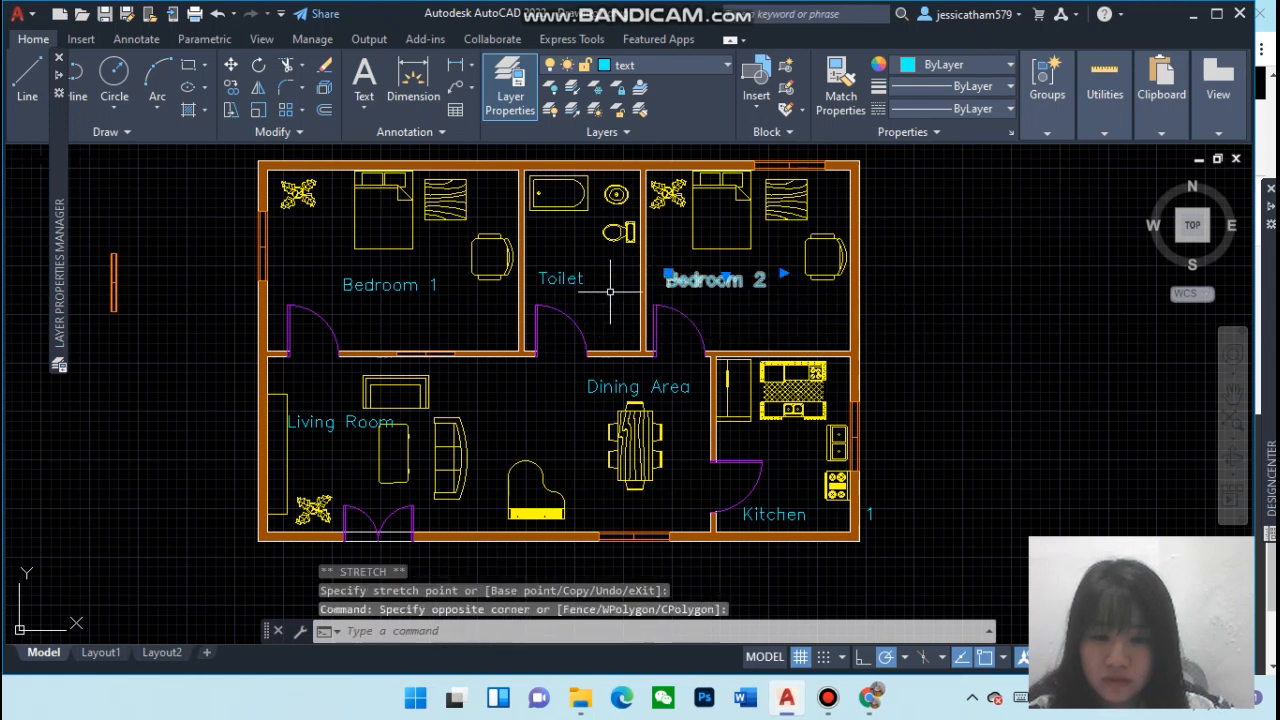
key("Escape")
left_click(577, 281)
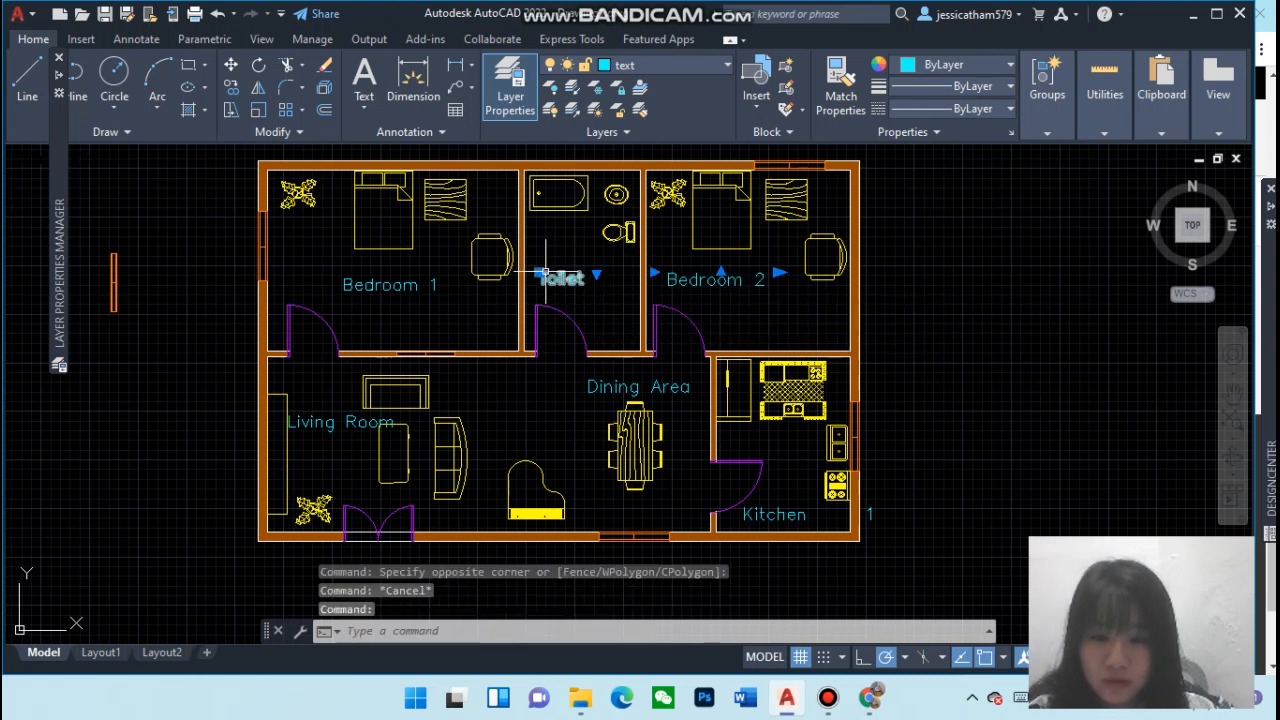
left_click(541, 273)
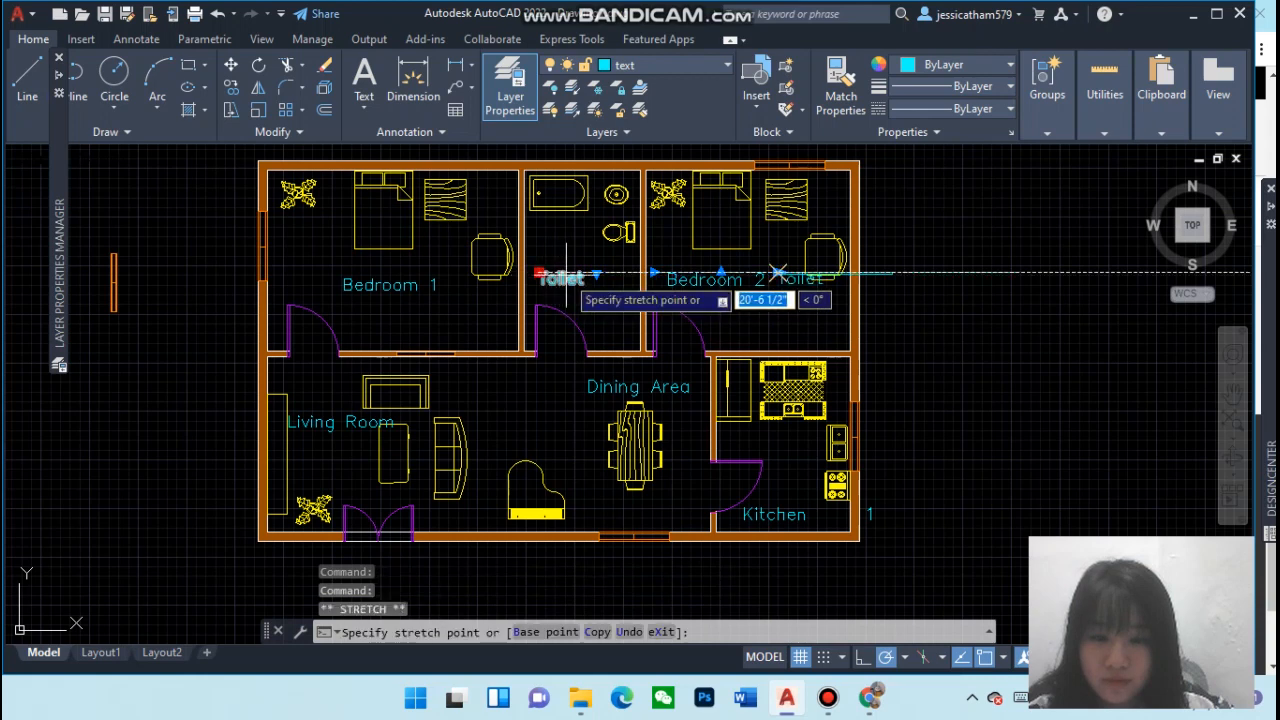
key("Escape")
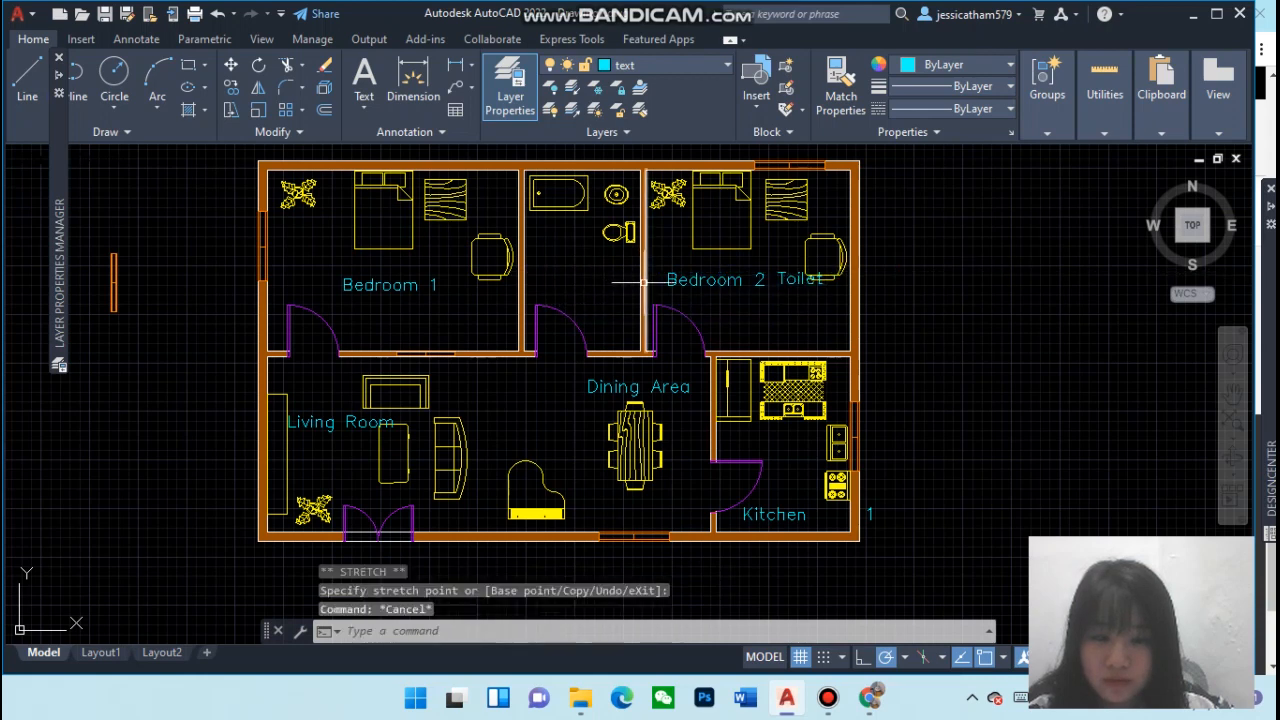
left_click(217, 13)
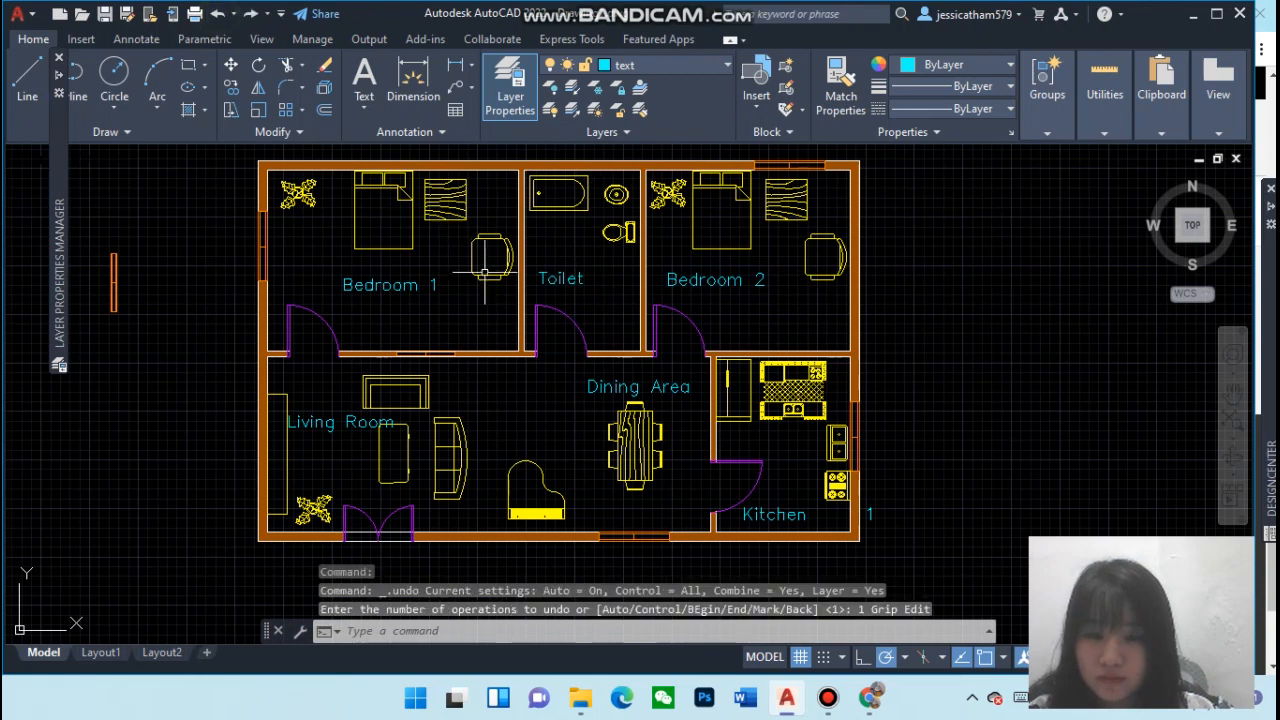
left_click(556, 272)
left_click(542, 273)
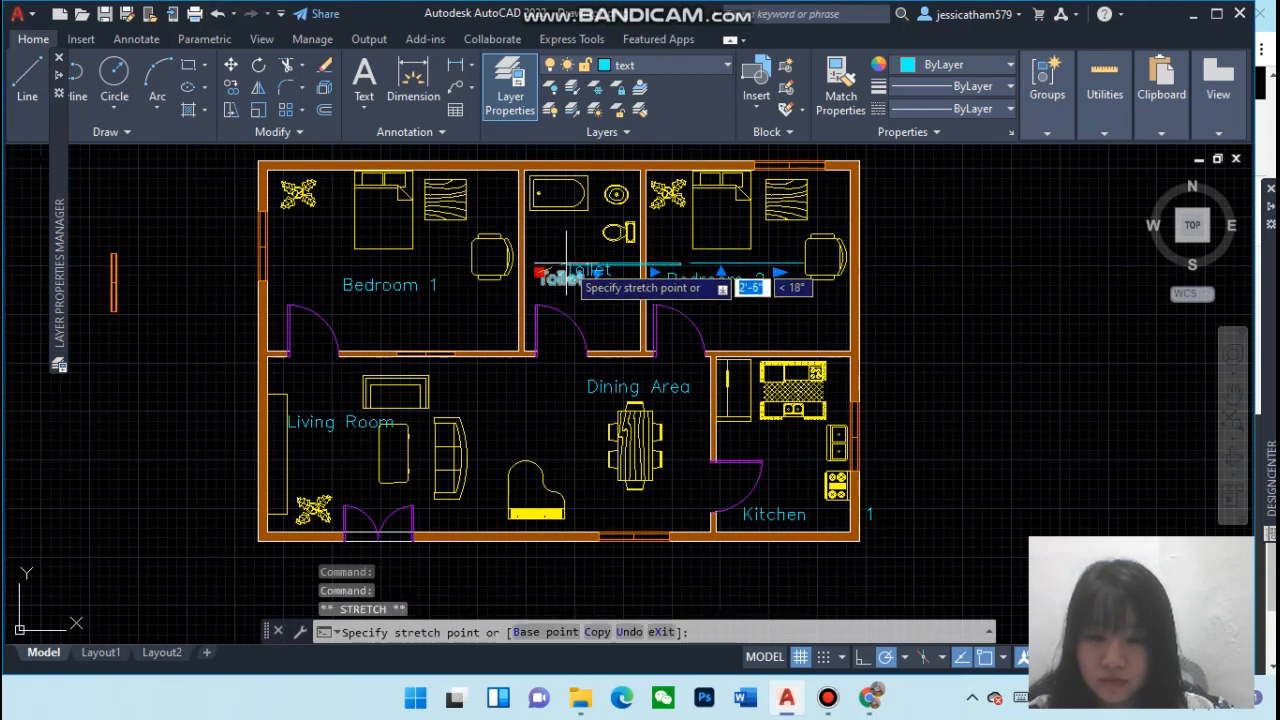
left_click(560, 268)
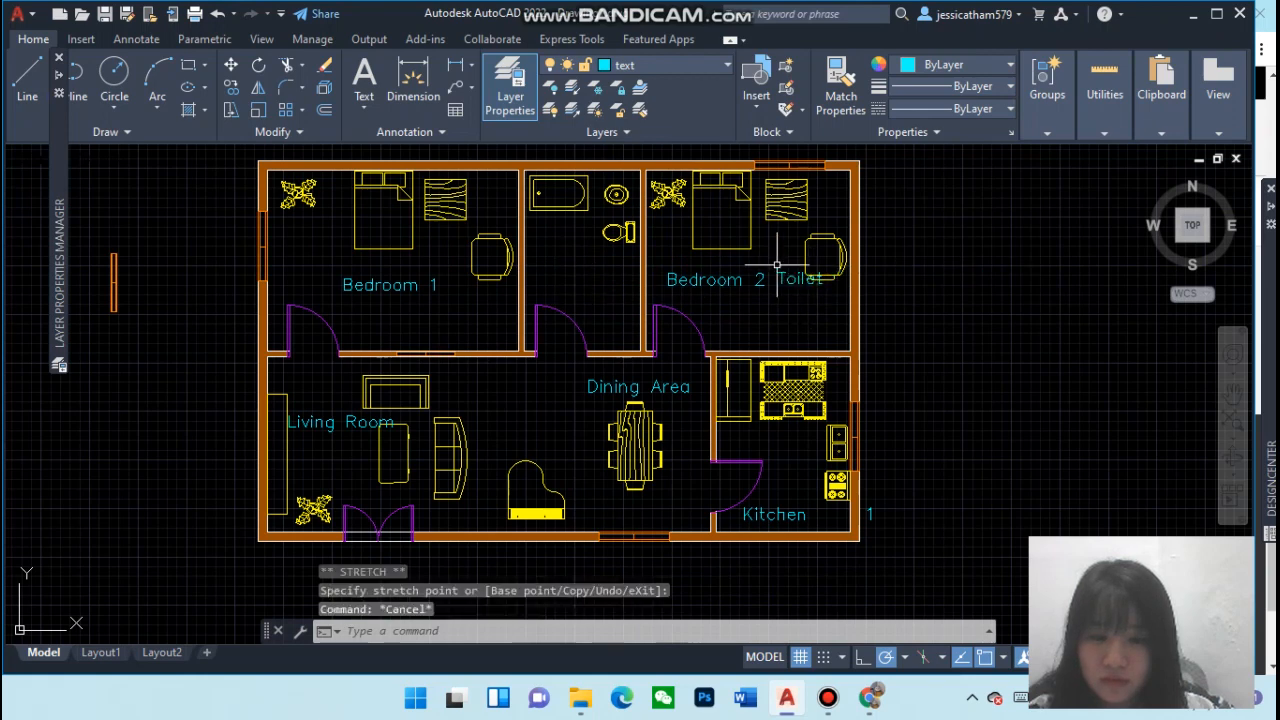
left_click(217, 13)
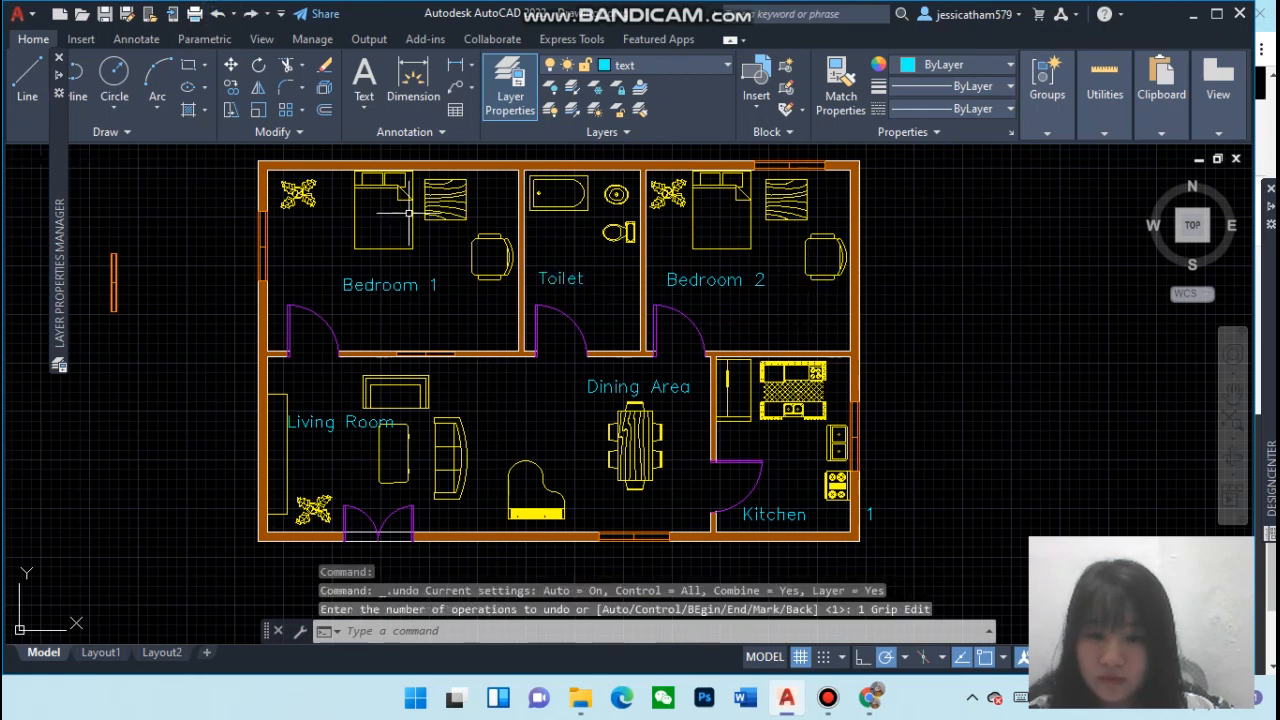
left_click(556, 281)
left_click(607, 312)
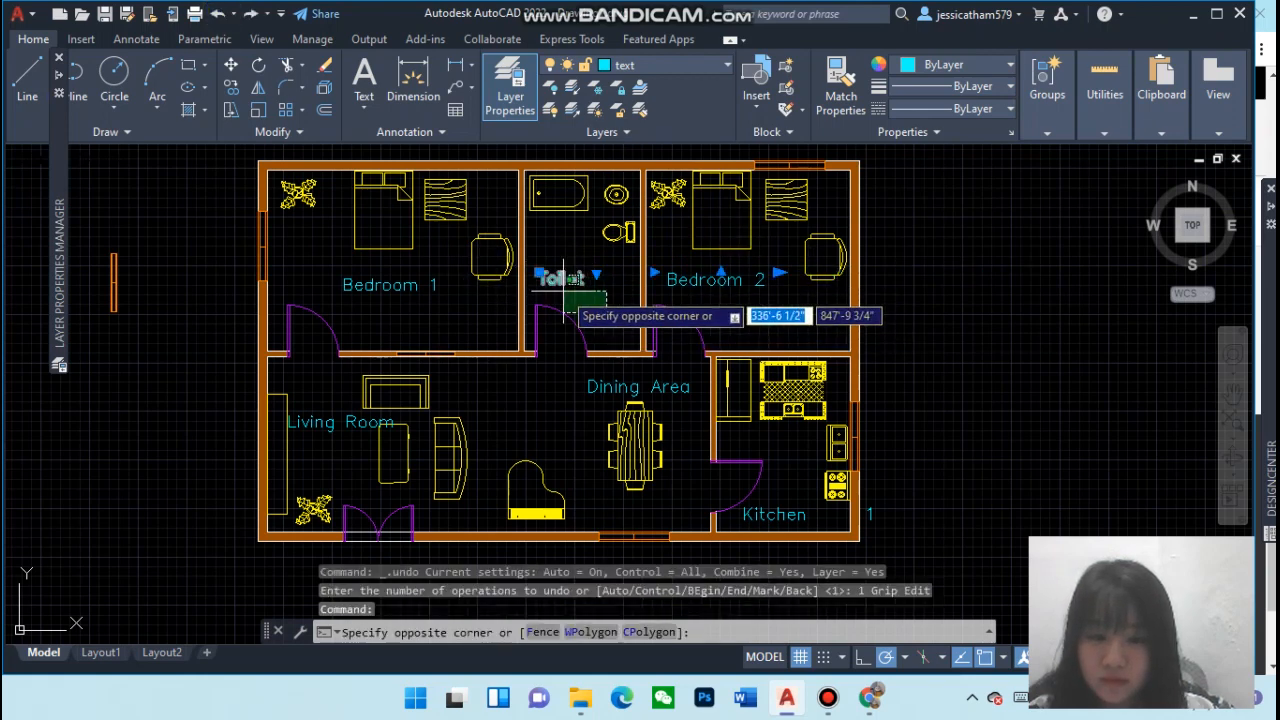
left_click(555, 288)
key("Escape")
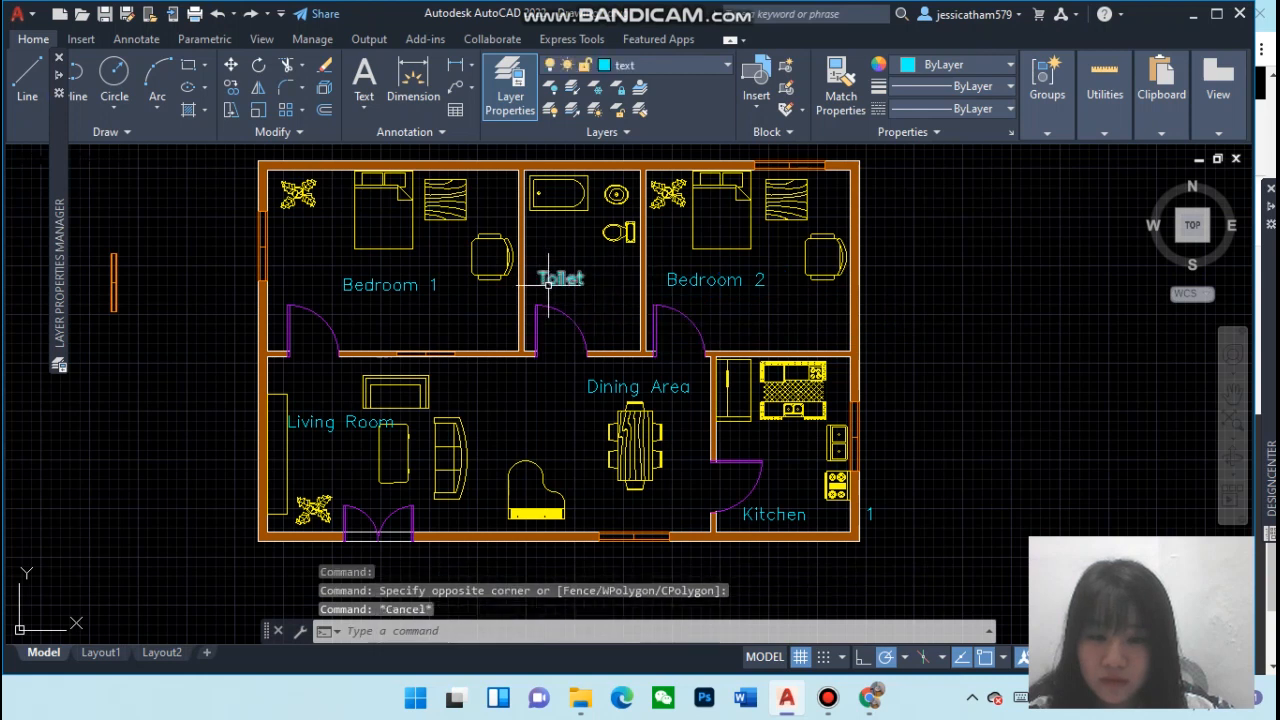
Move the Bedroom 1 label up and to the left within the bedroom
left_click(392, 284)
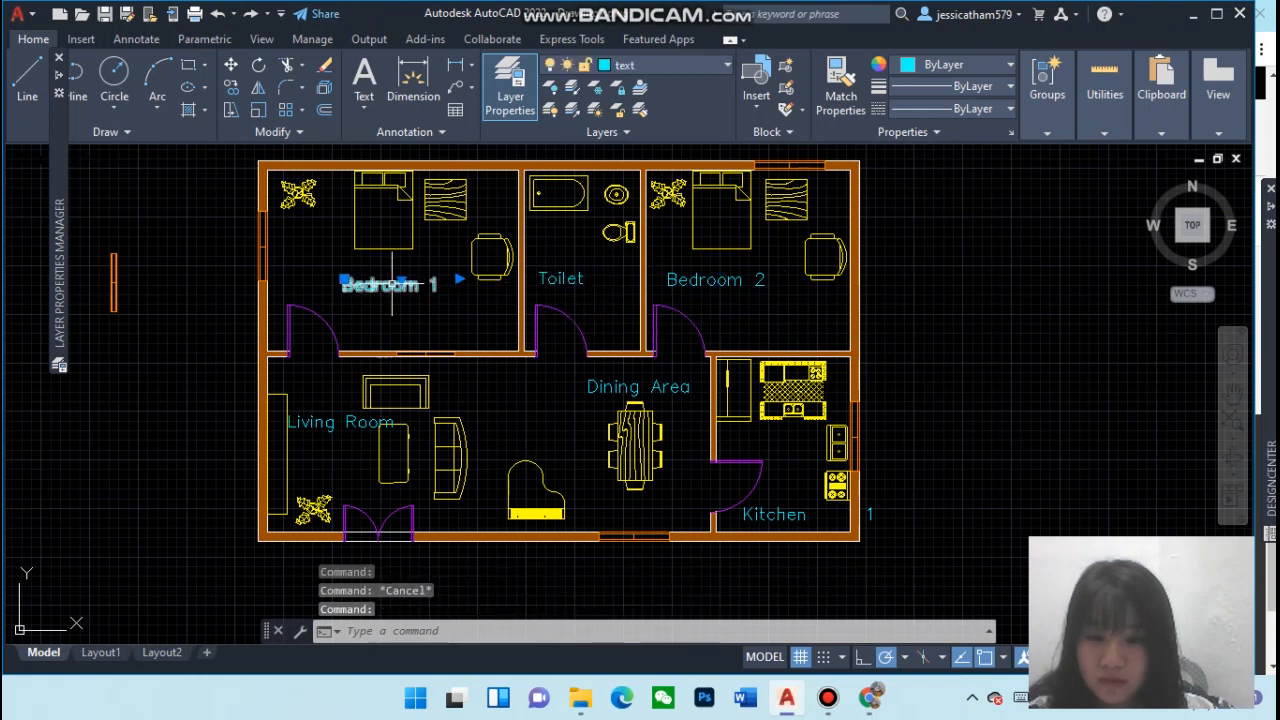
left_click(346, 281)
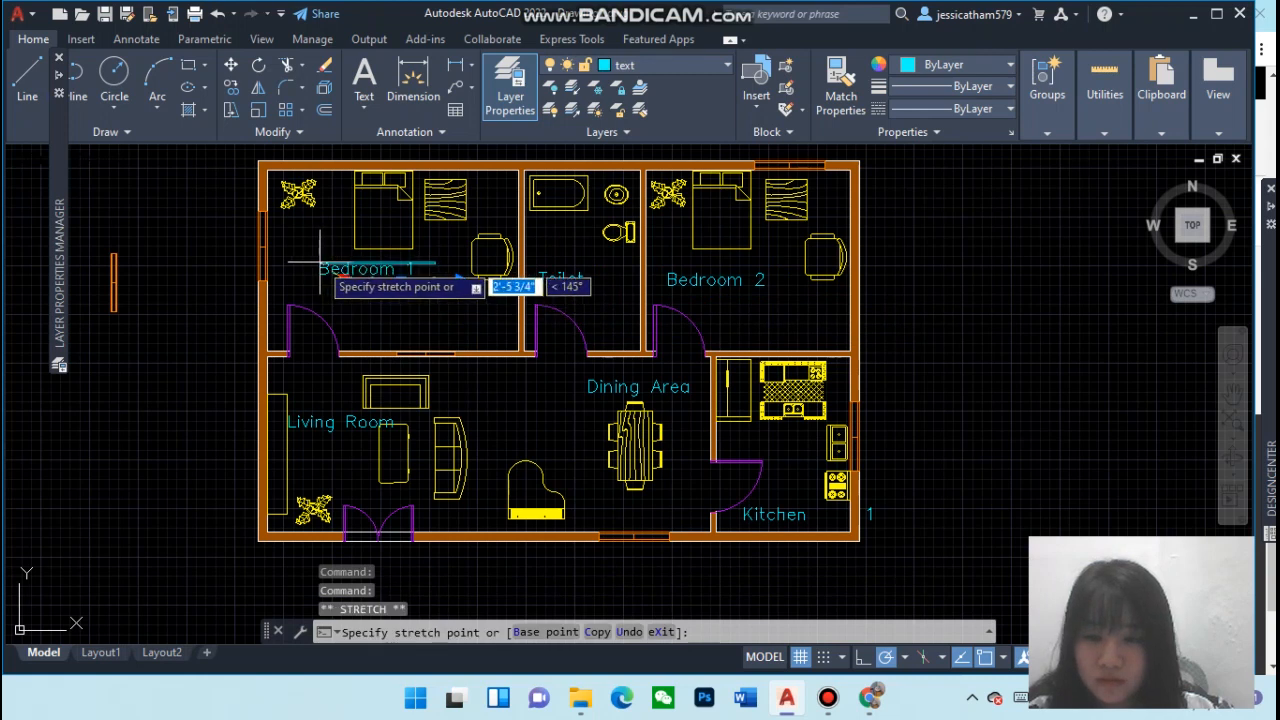
key("Escape")
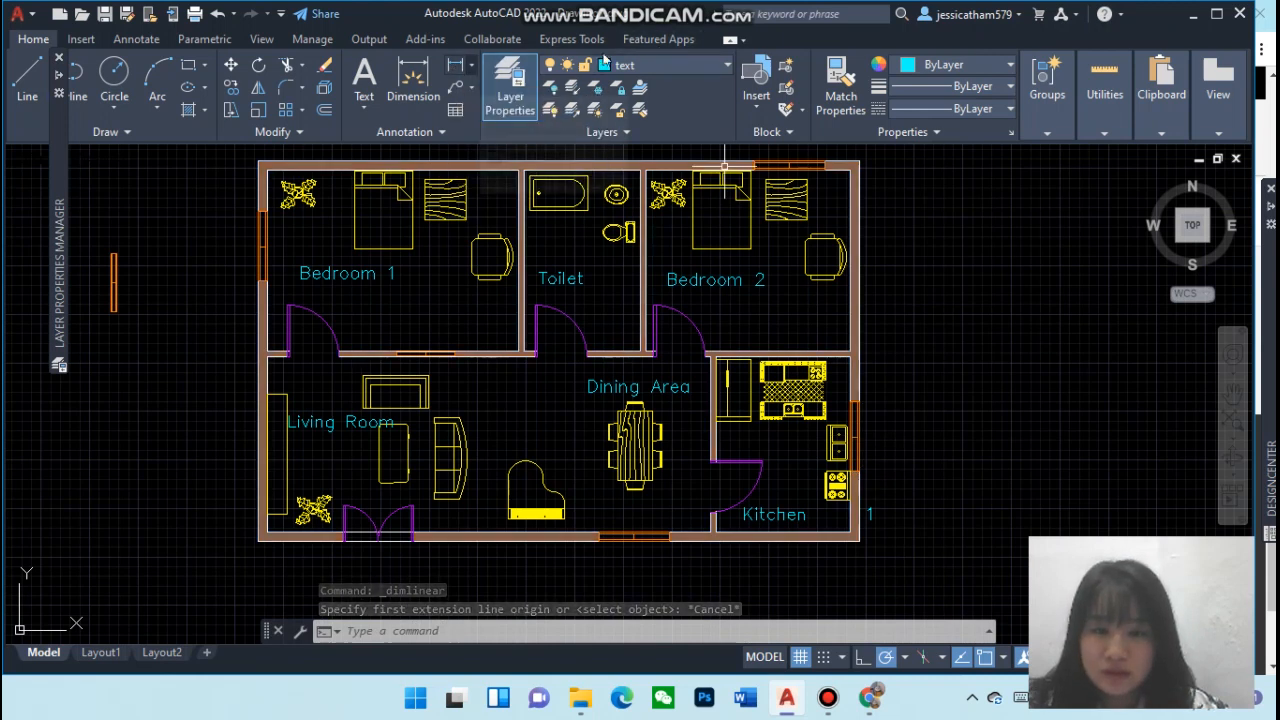
Make dim the current layer and add a linear dimension along the full height of the right exterior wall
left_click(668, 66)
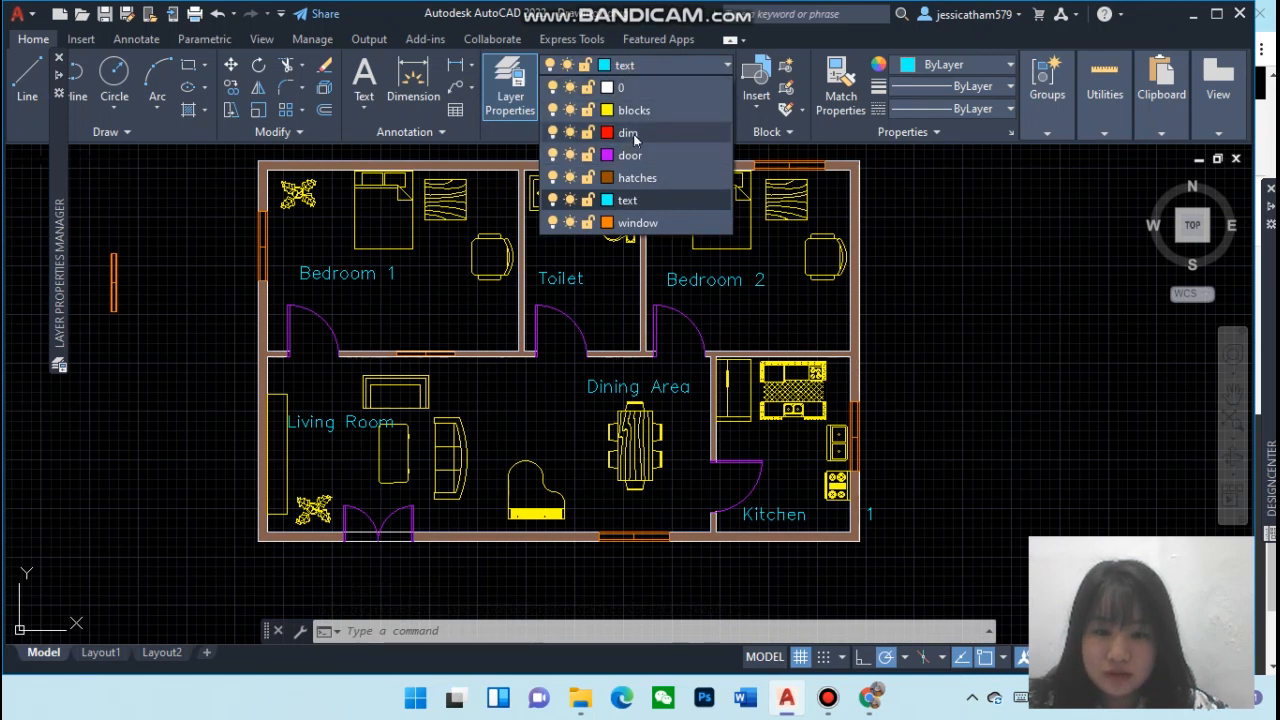
left_click(627, 133)
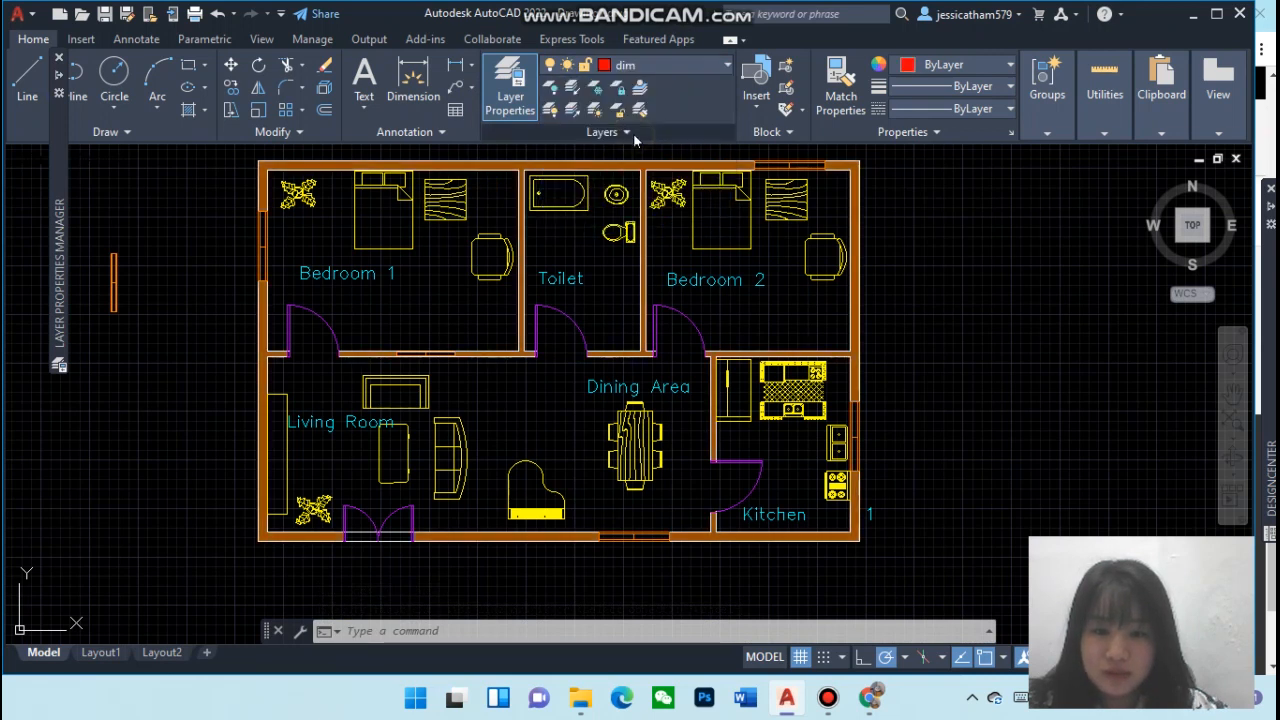
left_click(457, 68)
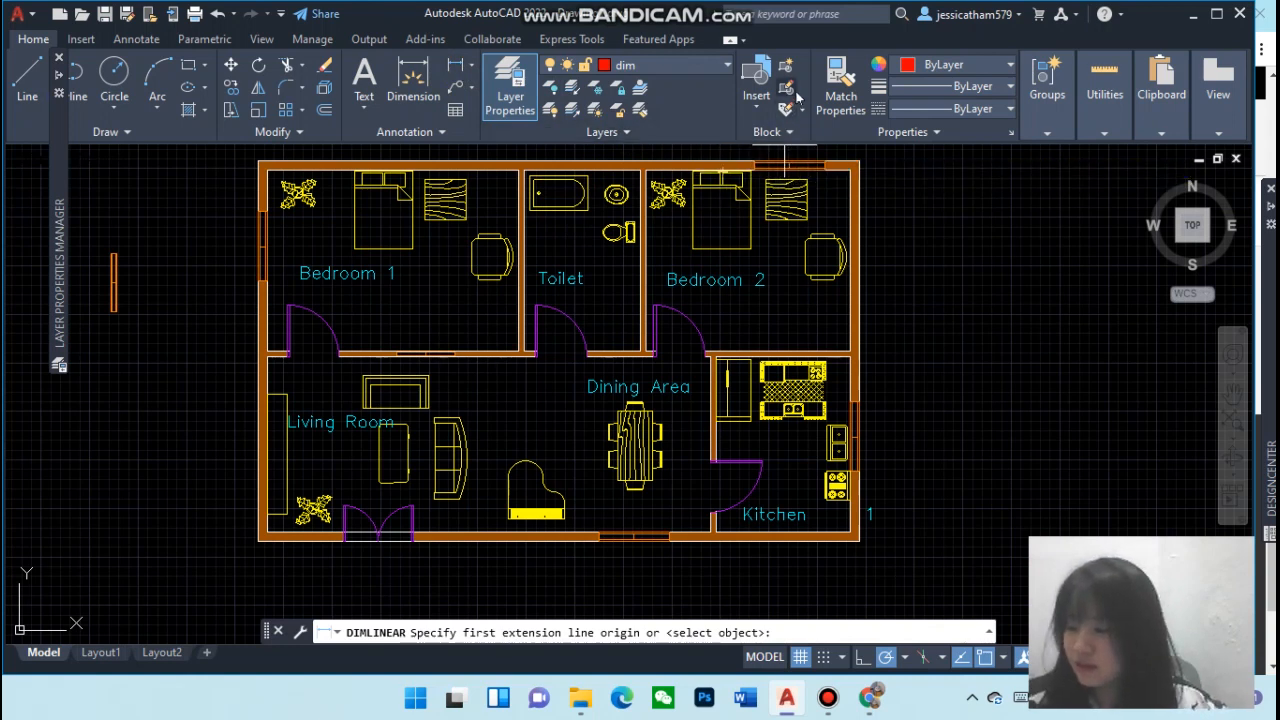
left_click(858, 158)
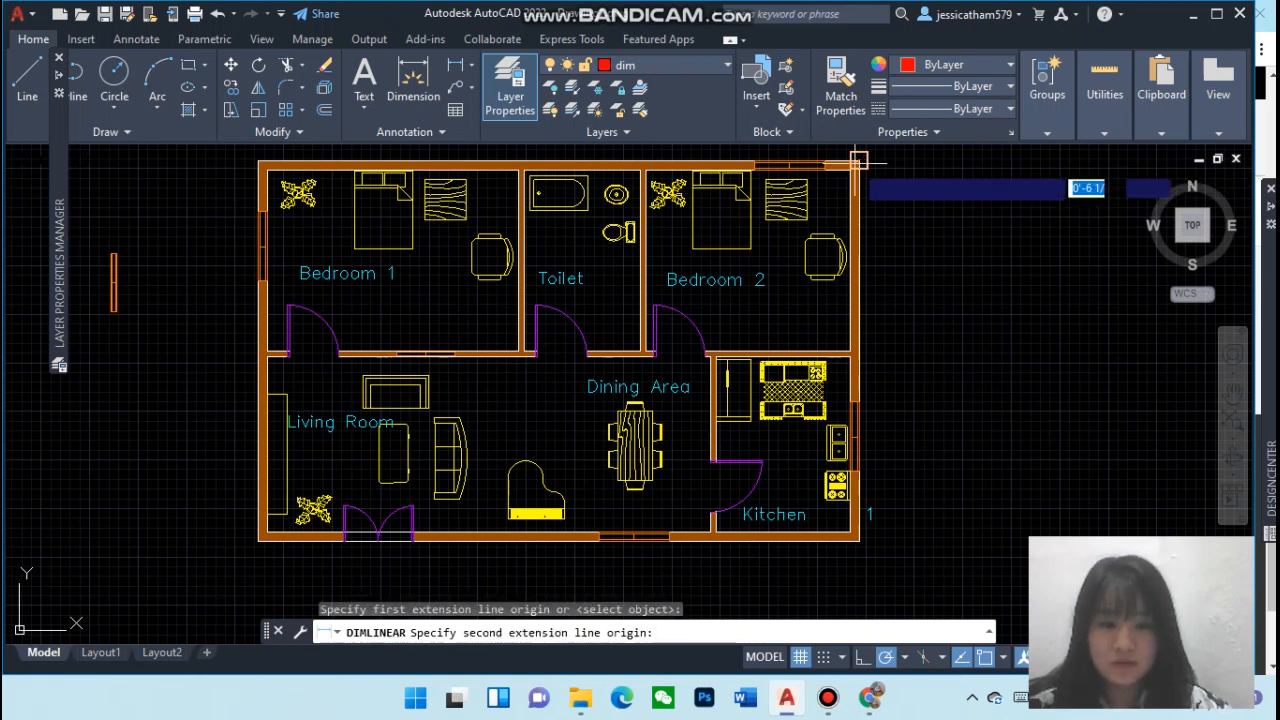
left_click(858, 538)
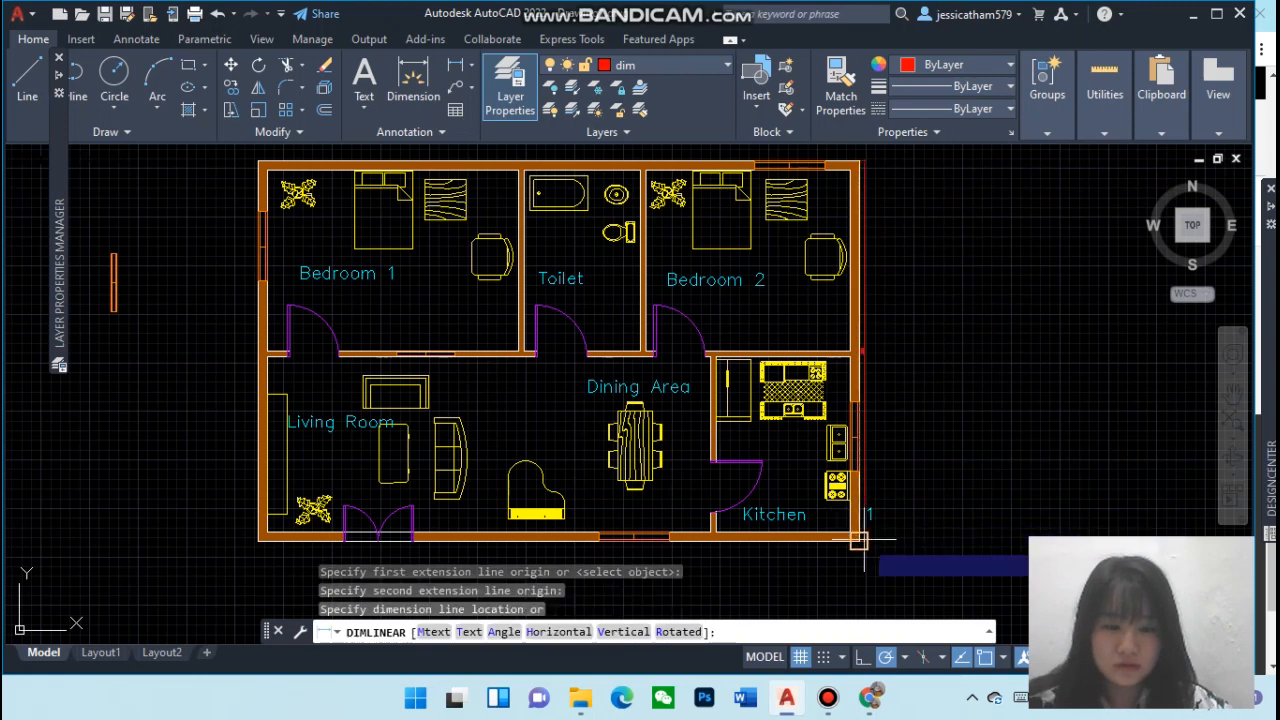
left_click(916, 543)
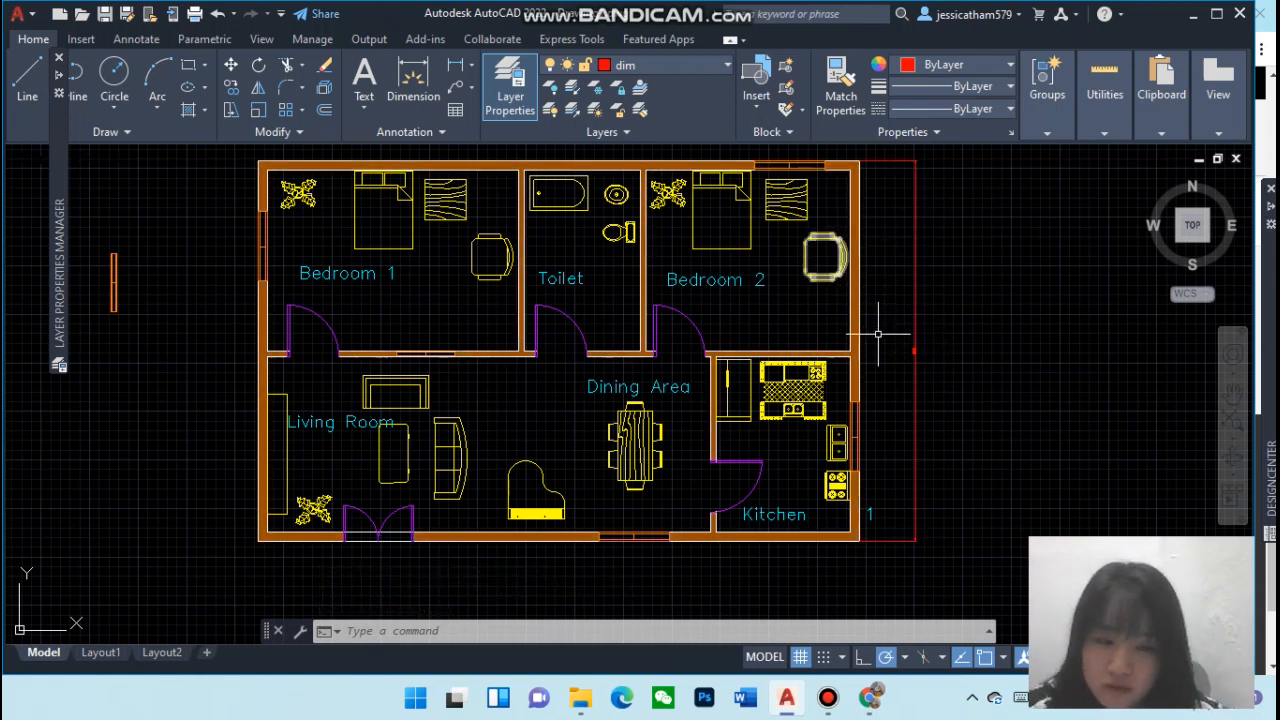
left_click(914, 350)
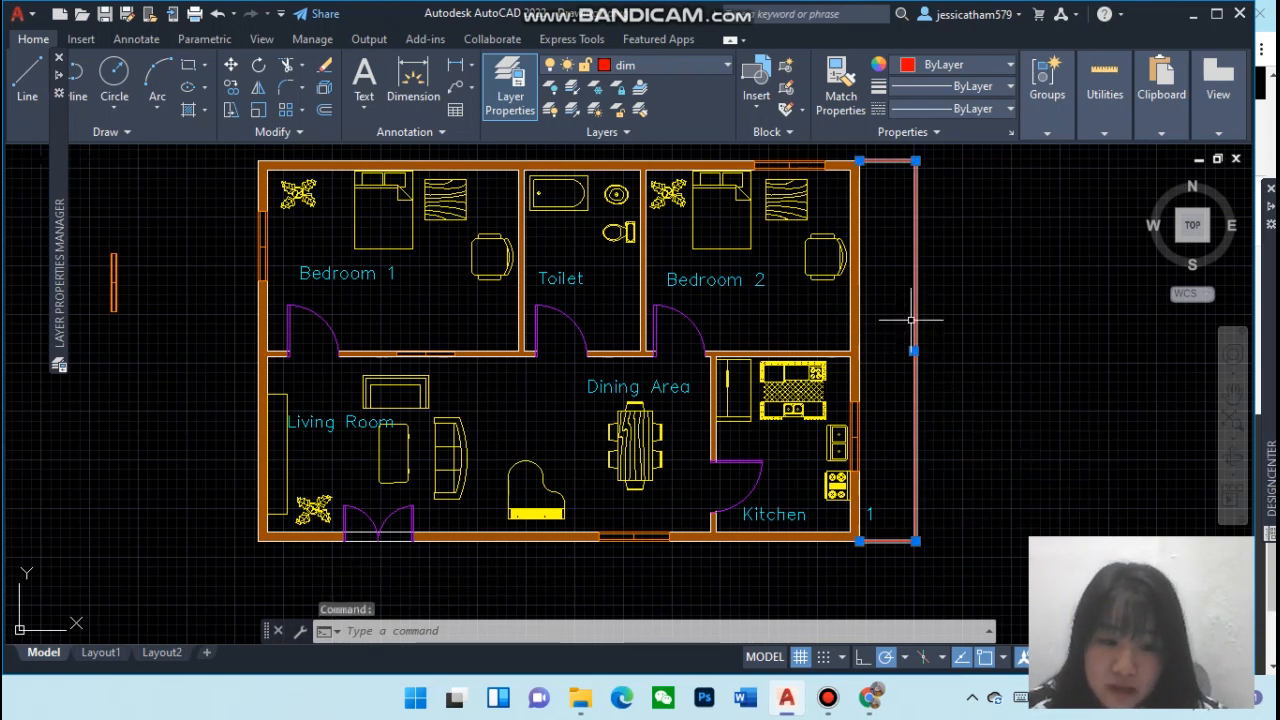
Open the Dimension Style Manager and browse the listed dimension styles
left_click(395, 133)
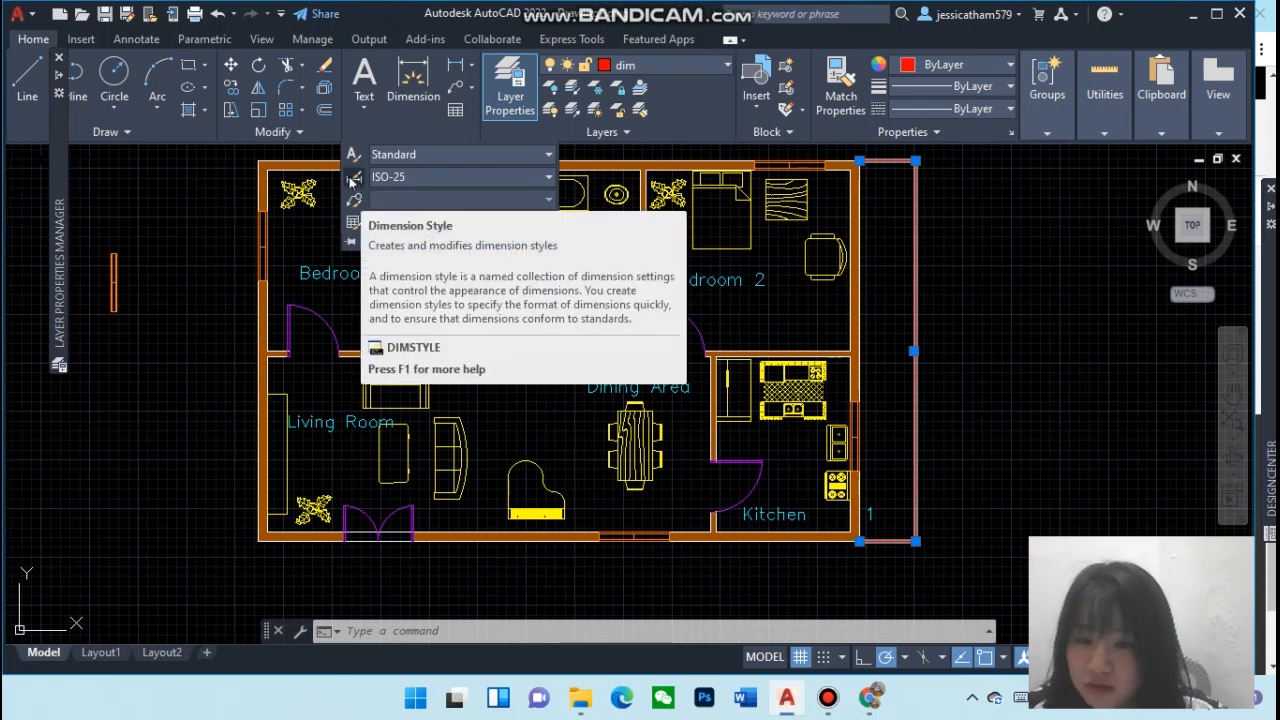
left_click(410, 98)
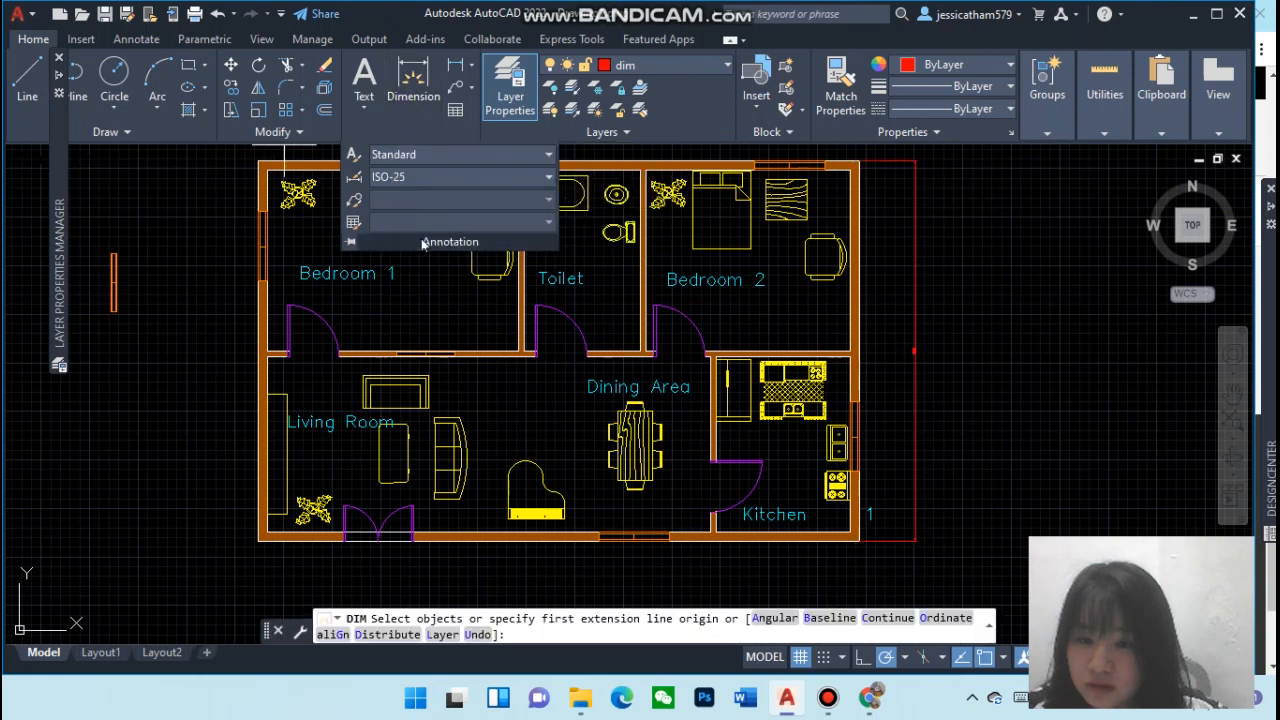
left_click(412, 112)
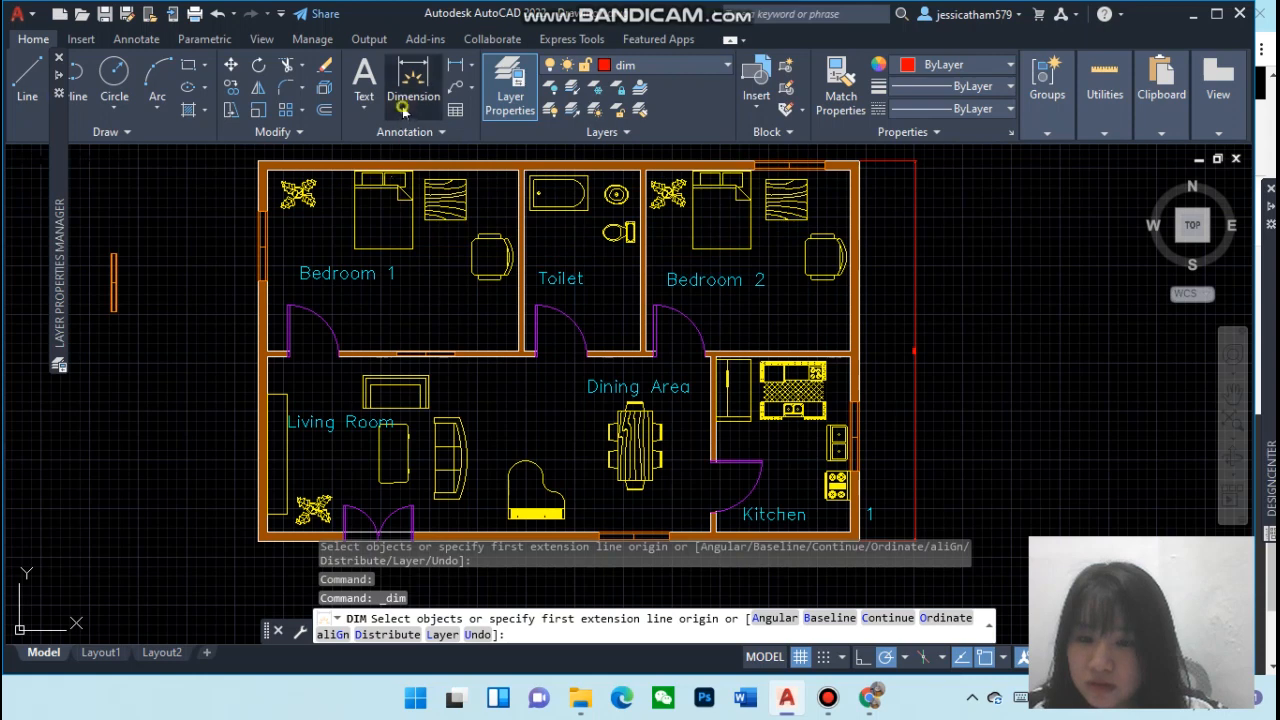
left_click(418, 132)
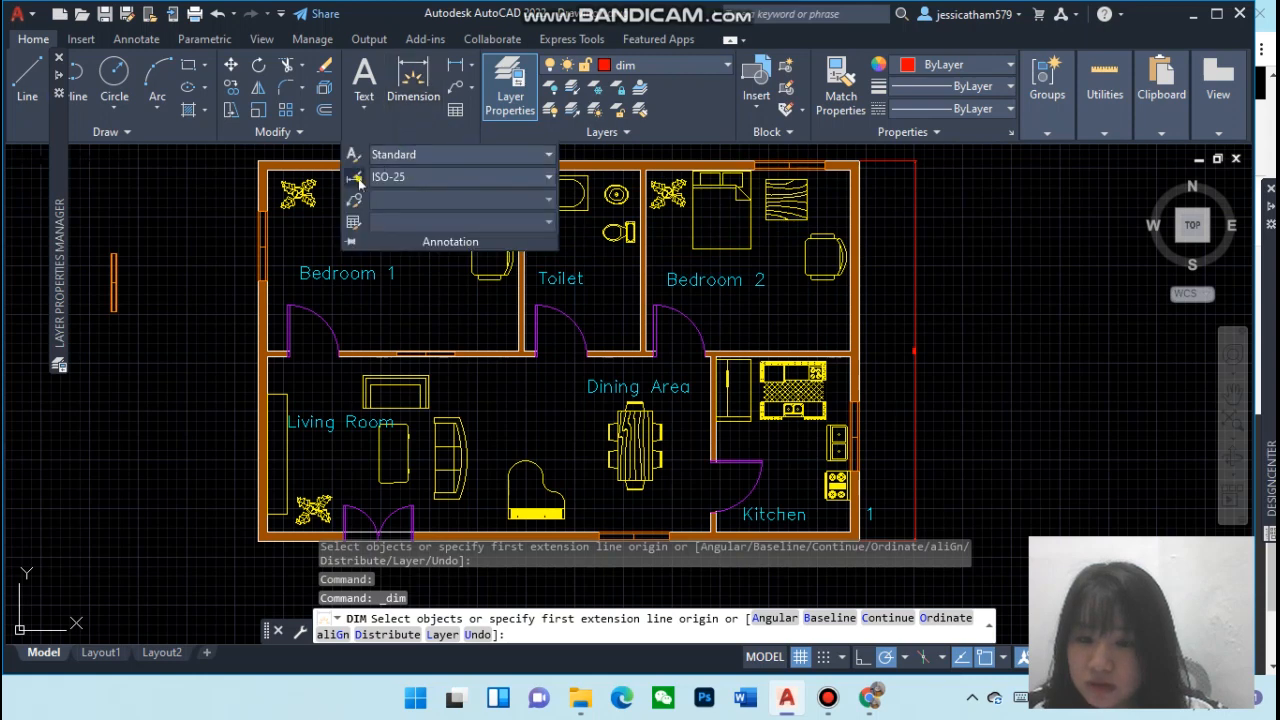
left_click(358, 180)
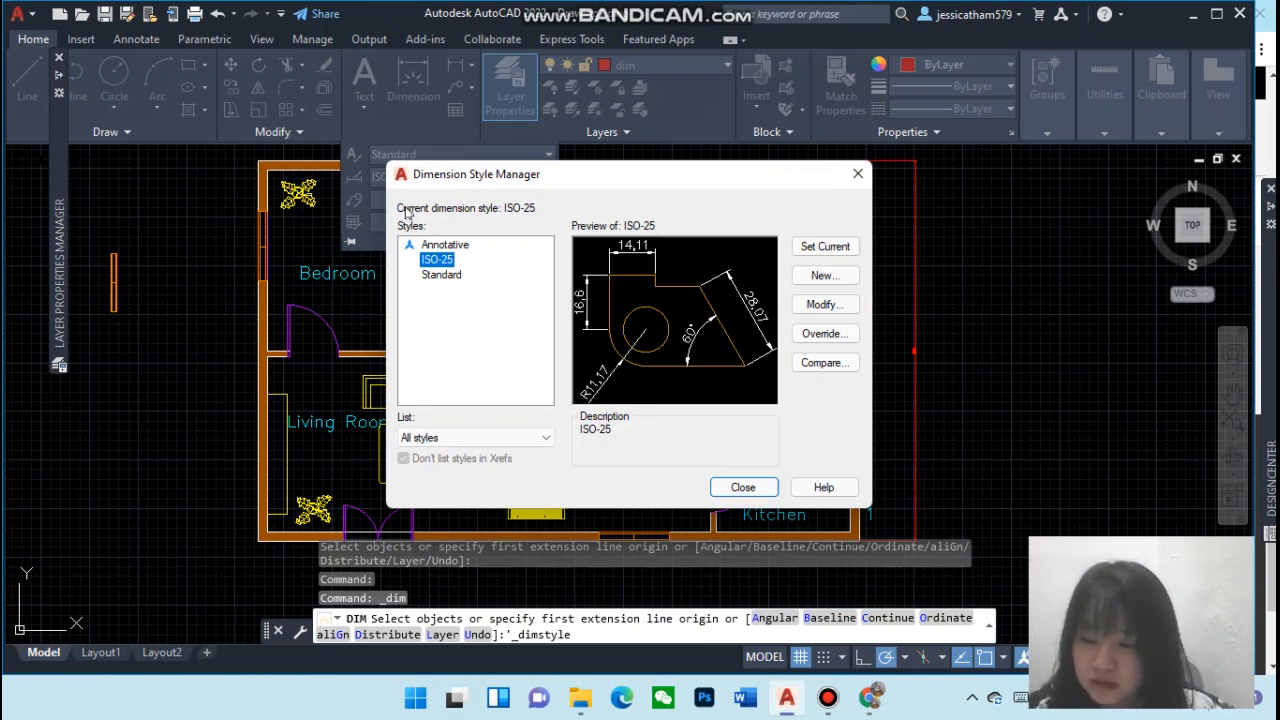
left_click(458, 278)
left_click(452, 246)
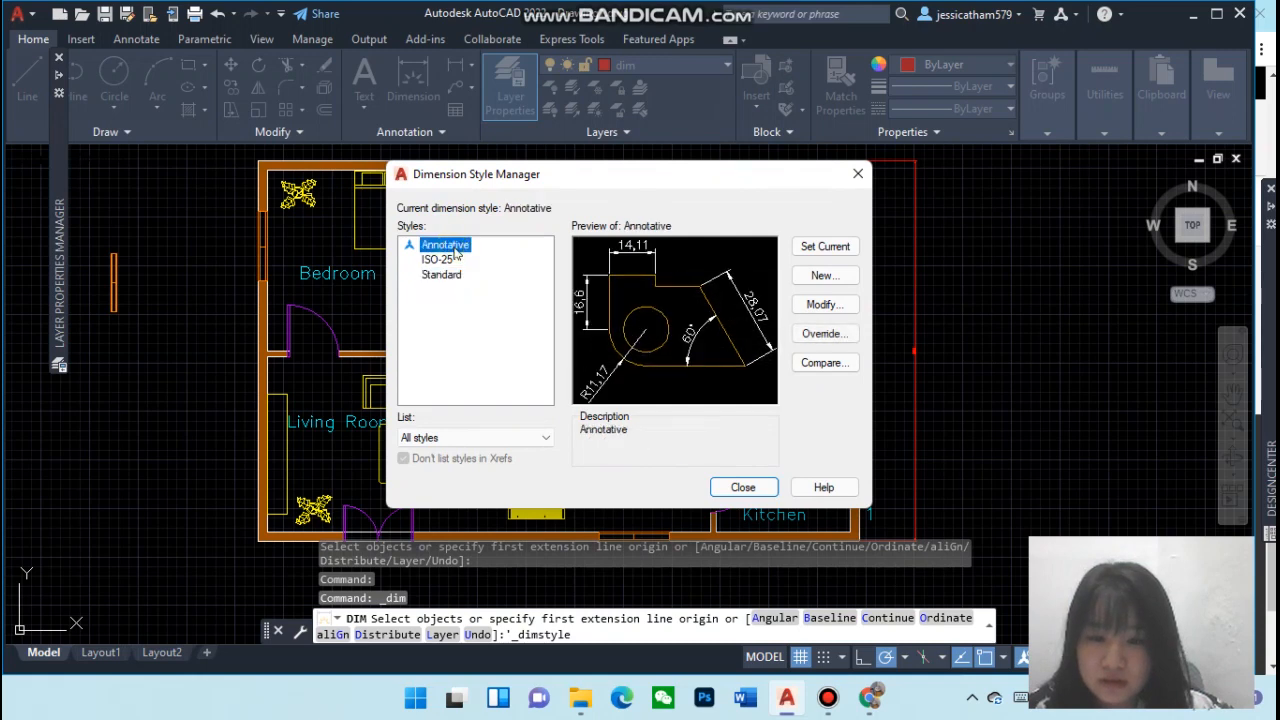
left_click(437, 260)
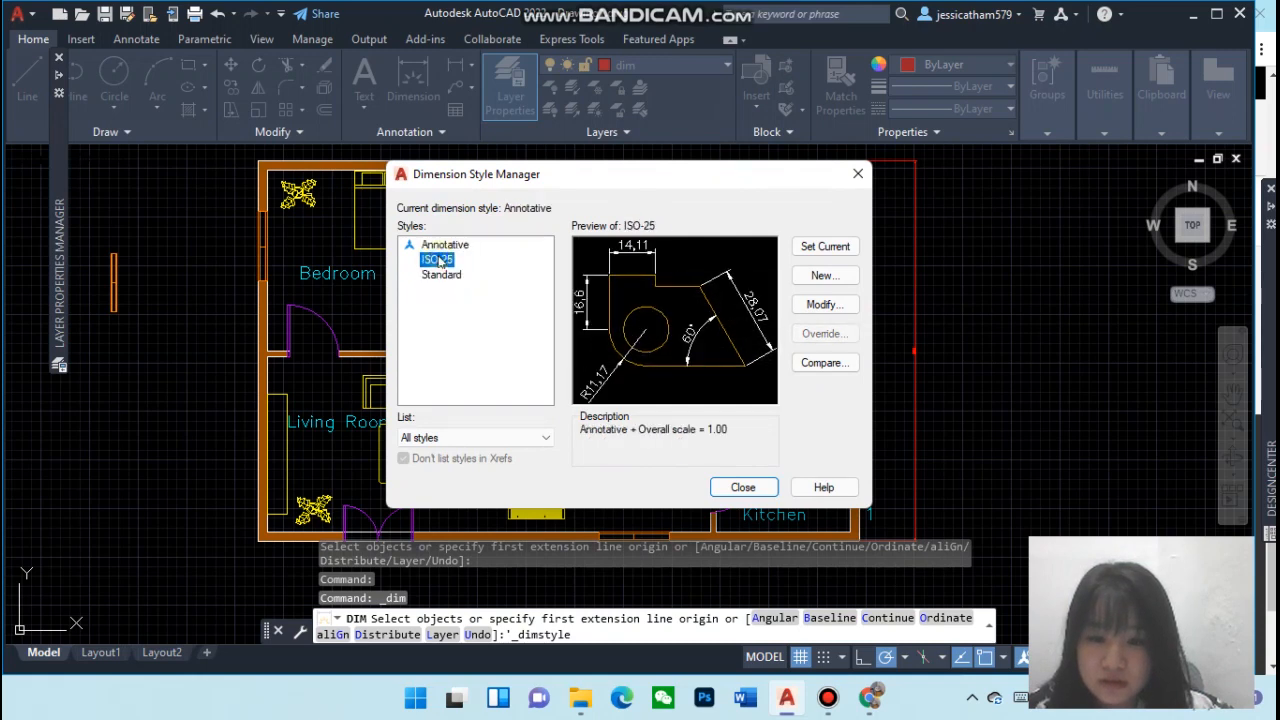
left_click(452, 314)
left_click(470, 438)
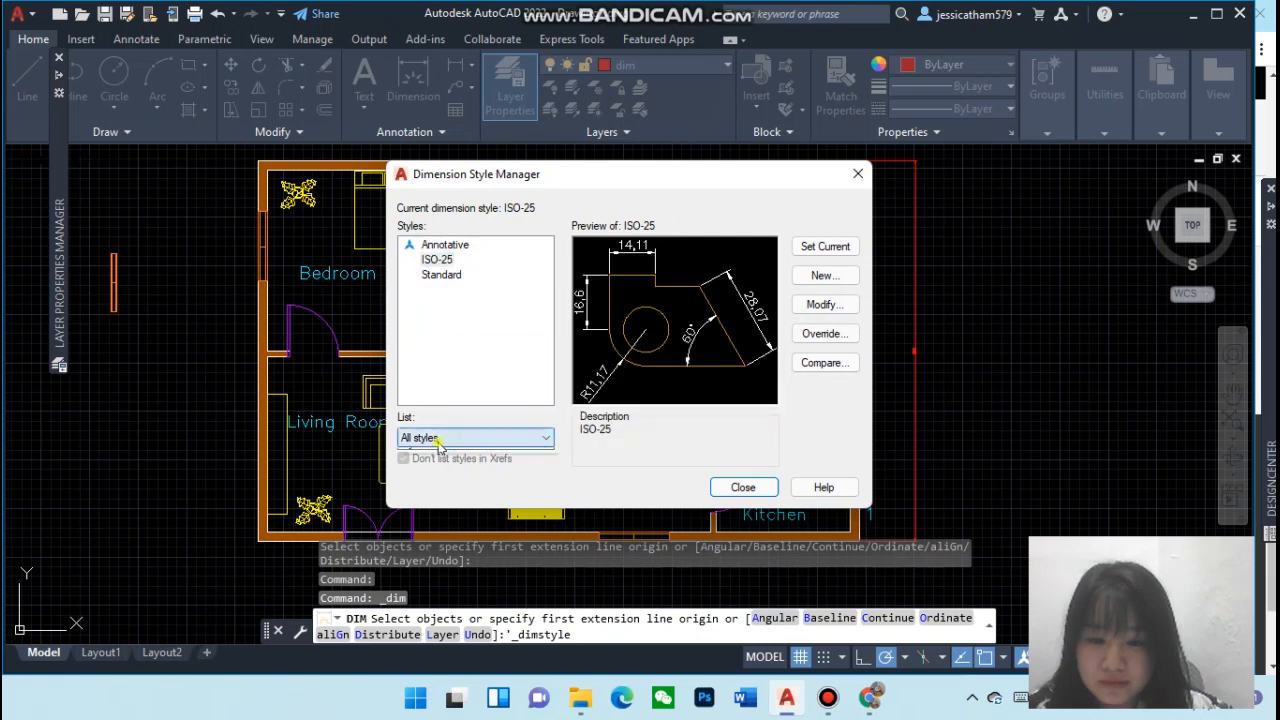
left_click(432, 452)
Set the ISO-25 dimension style's overall scale to 5 on the Fit settings
left_click(816, 306)
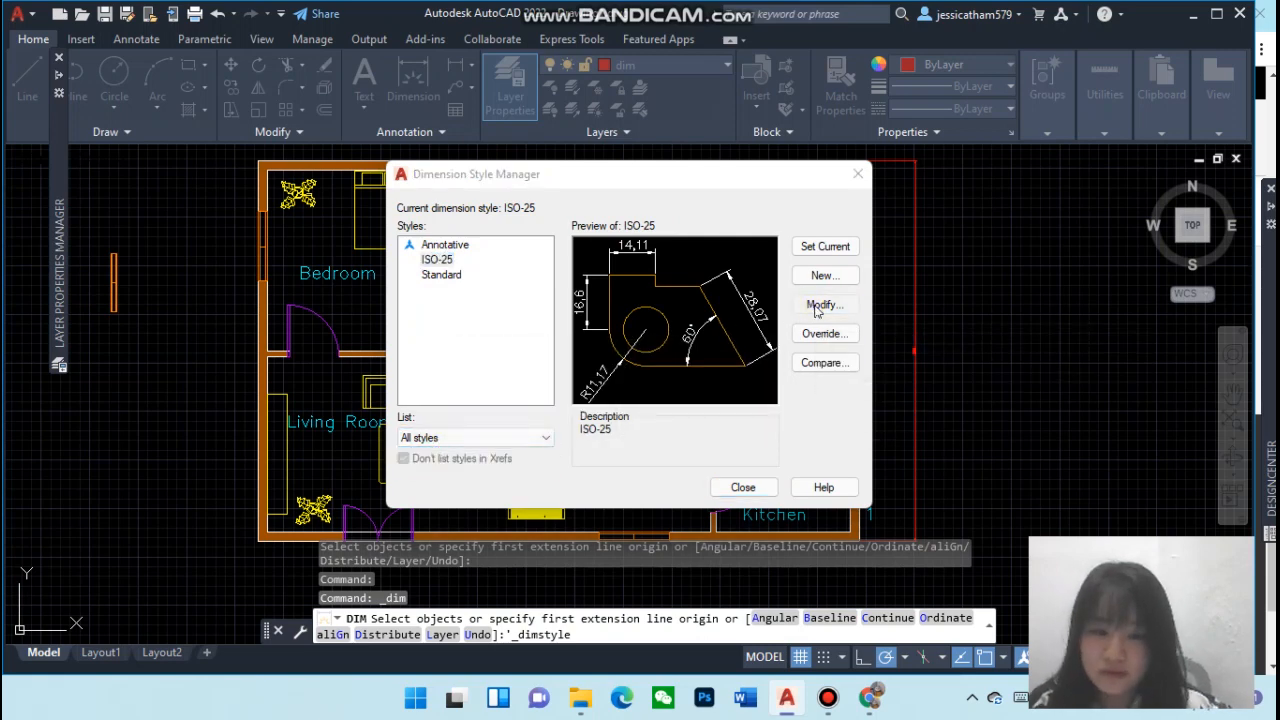
left_click(816, 306)
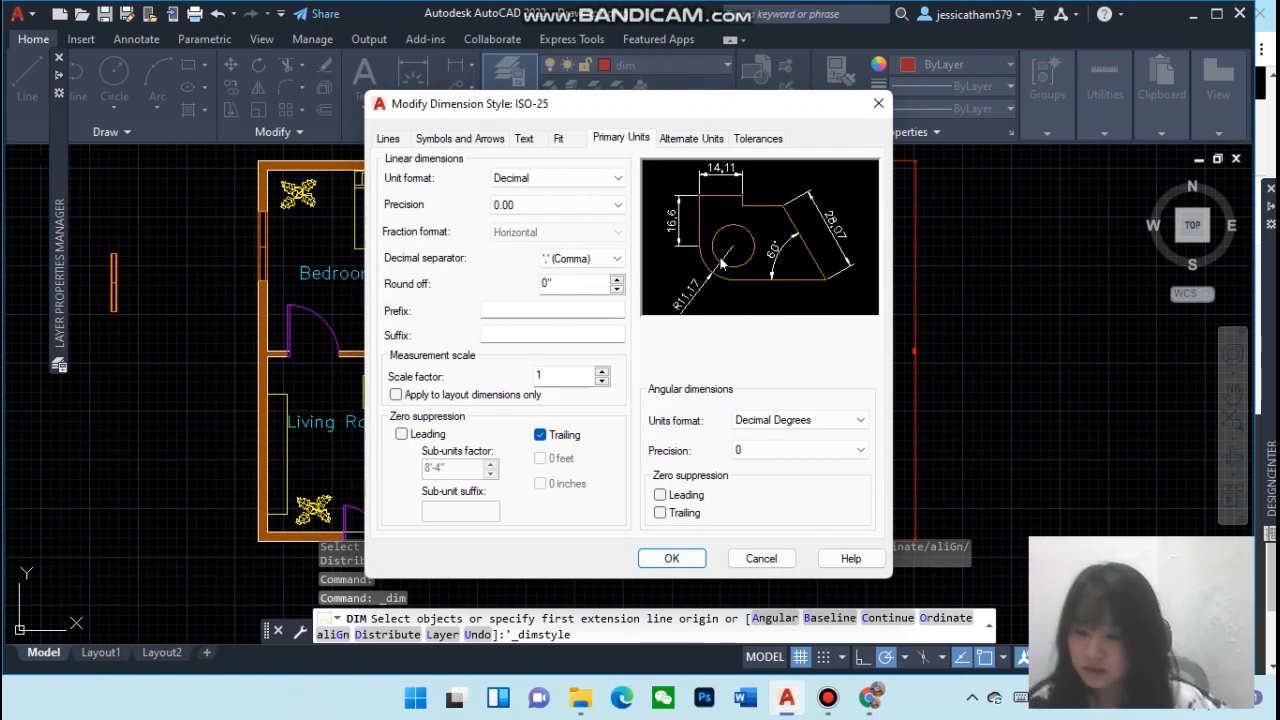
left_click(580, 139)
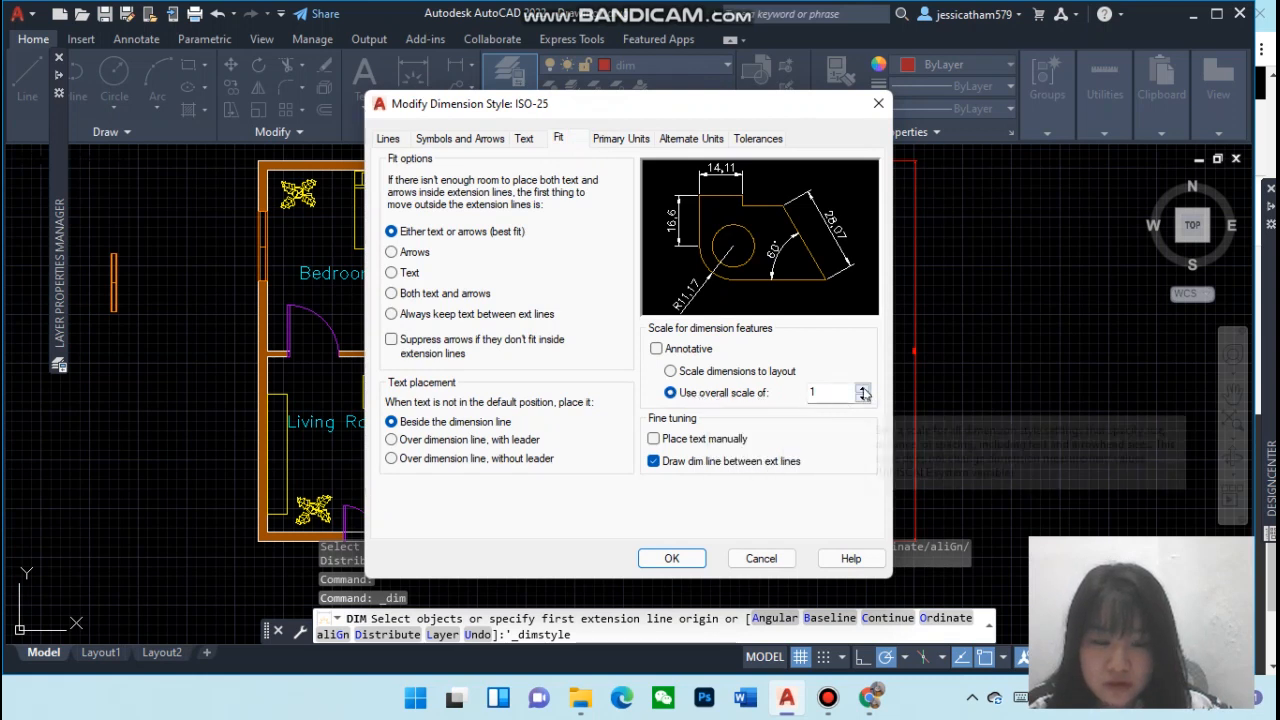
left_click(863, 391)
left_click(863, 391)
left_click(863, 391)
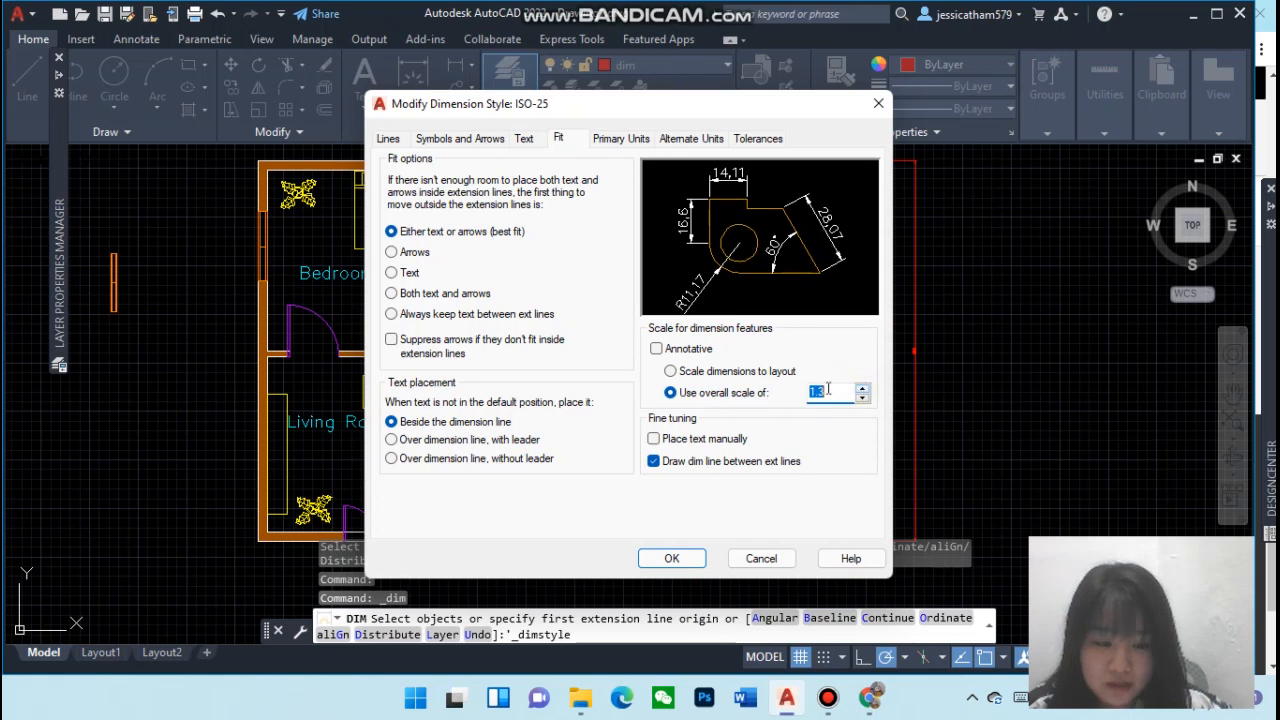
left_click(662, 566)
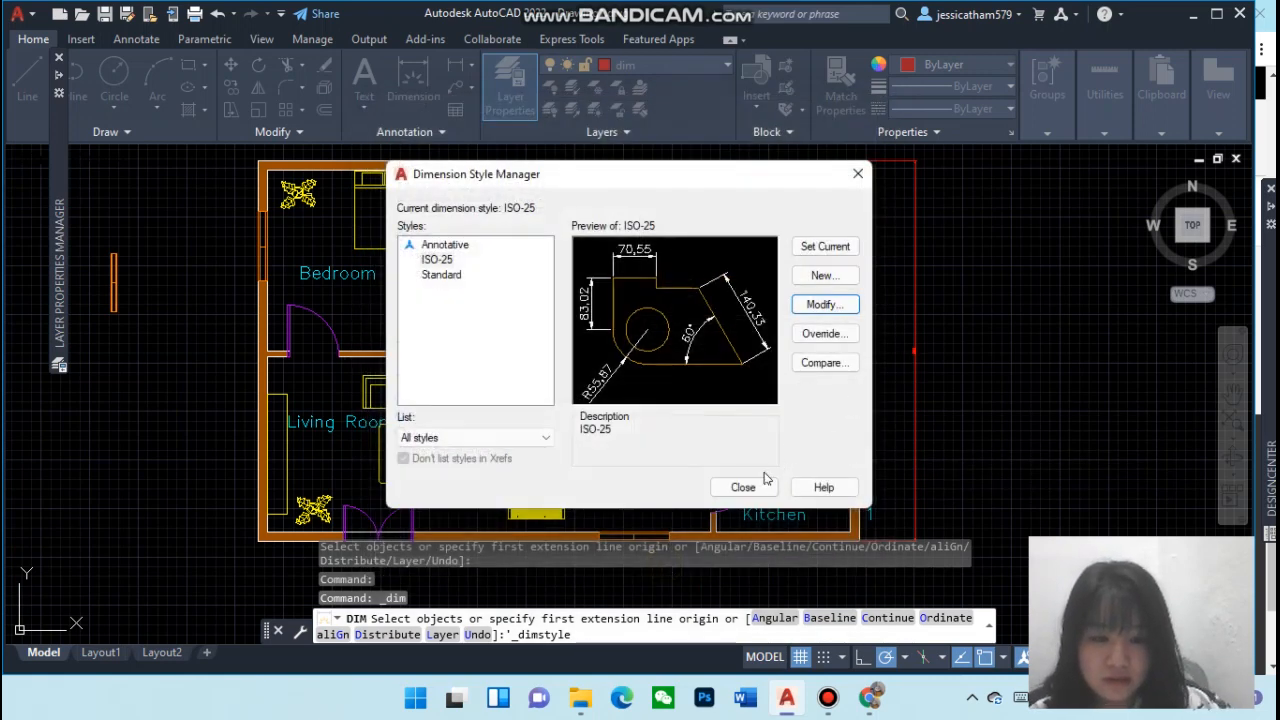
left_click(766, 480)
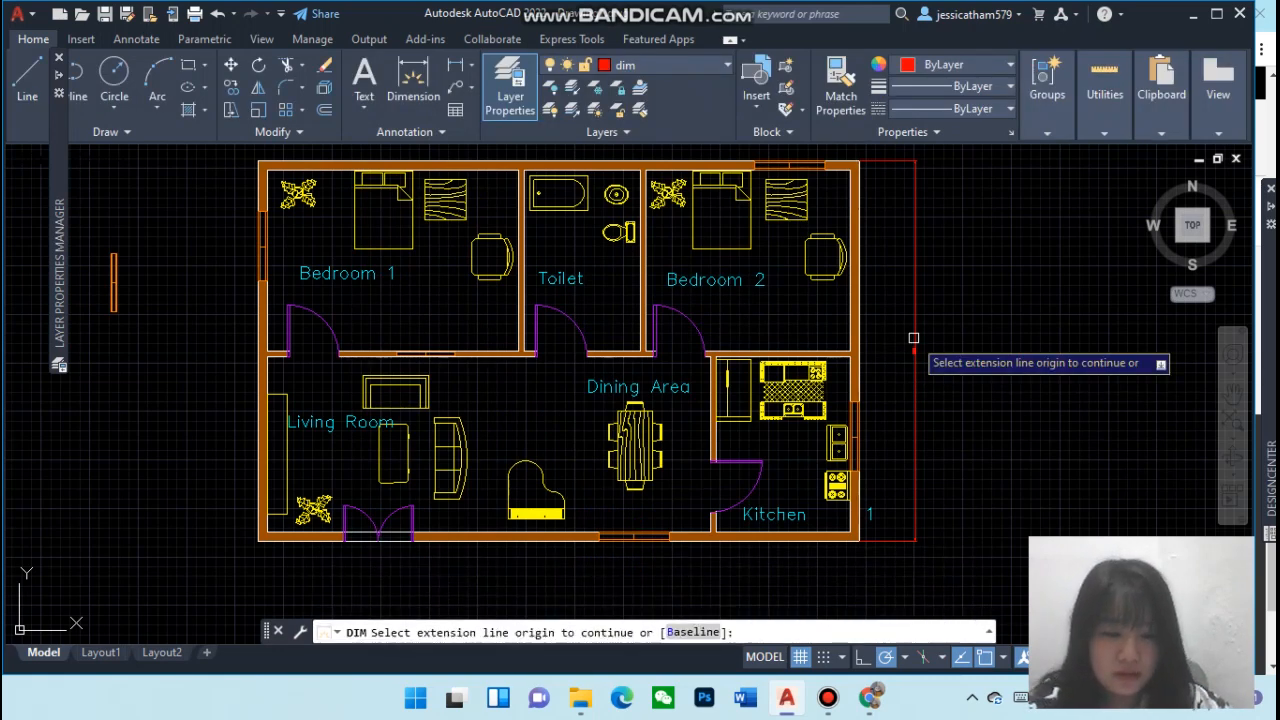
End the running dimension command and undo the last dimension group
left_click(914, 337)
key("Return")
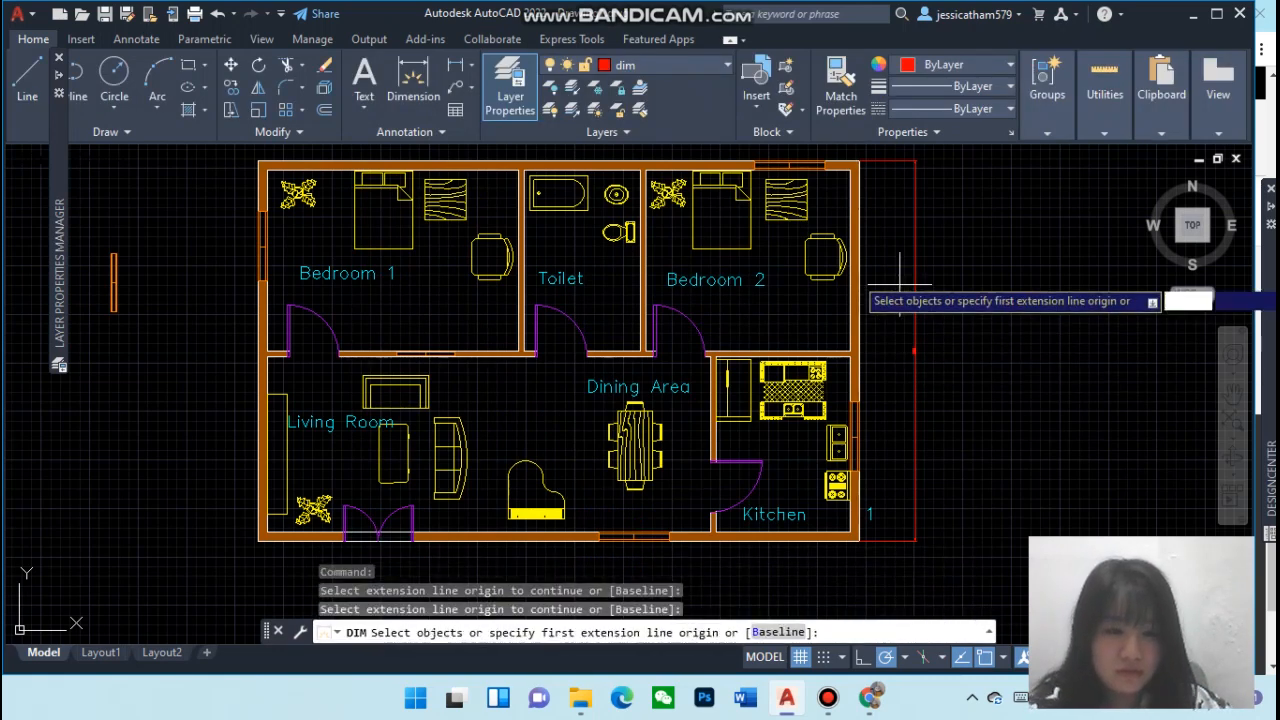
left_click(216, 15)
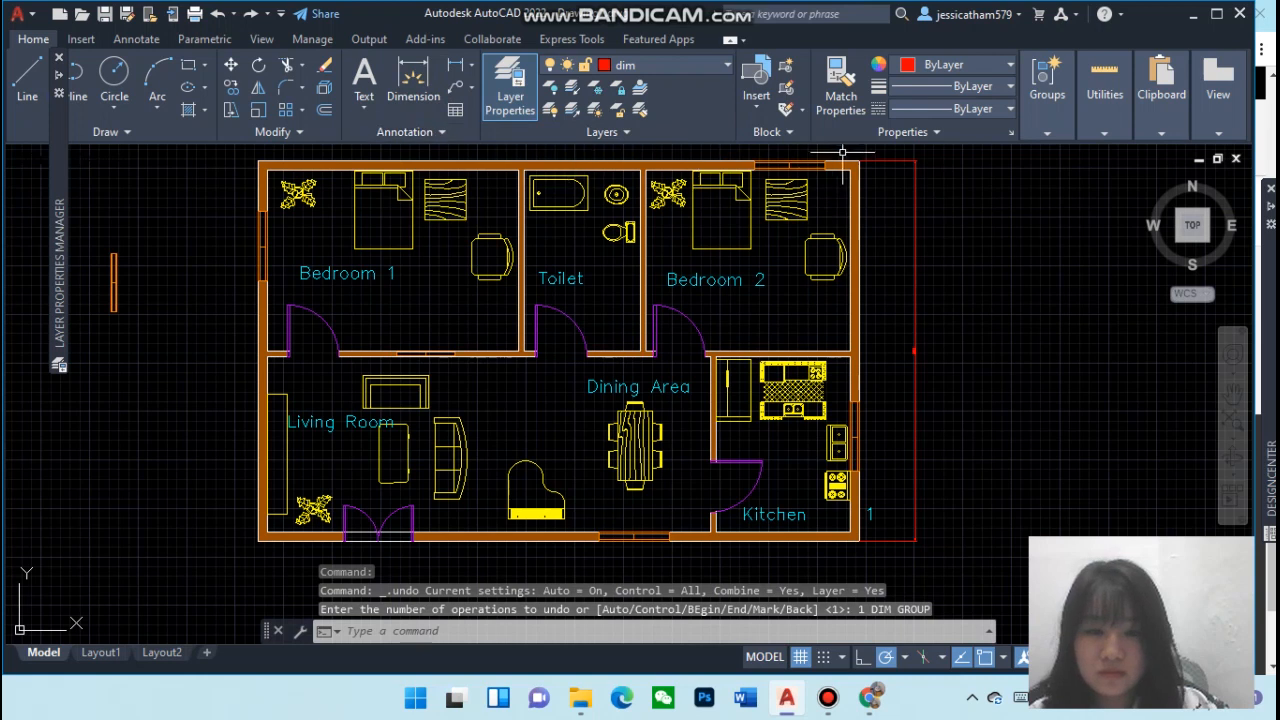
Delete the existing vertical dimension beside the right exterior wall
left_click(889, 160)
key("Delete")
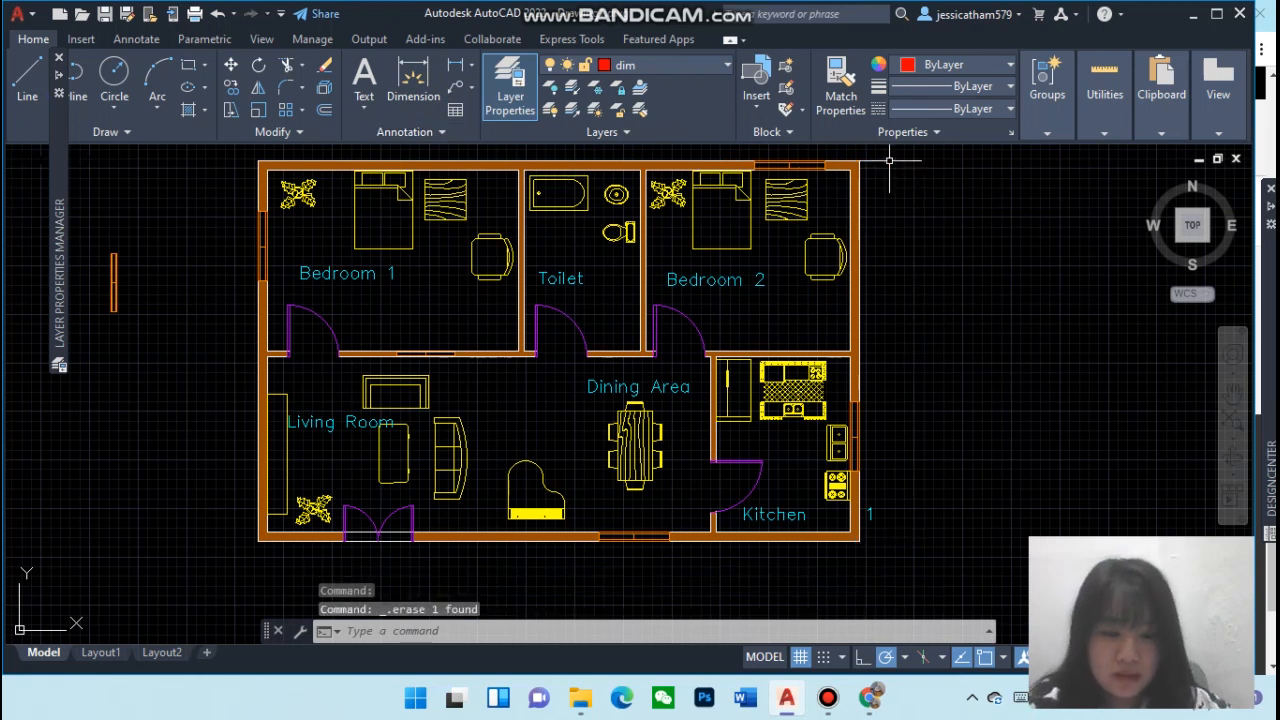
Modify the ISO-25 dimension style so its overall scale is 5
left_click(444, 133)
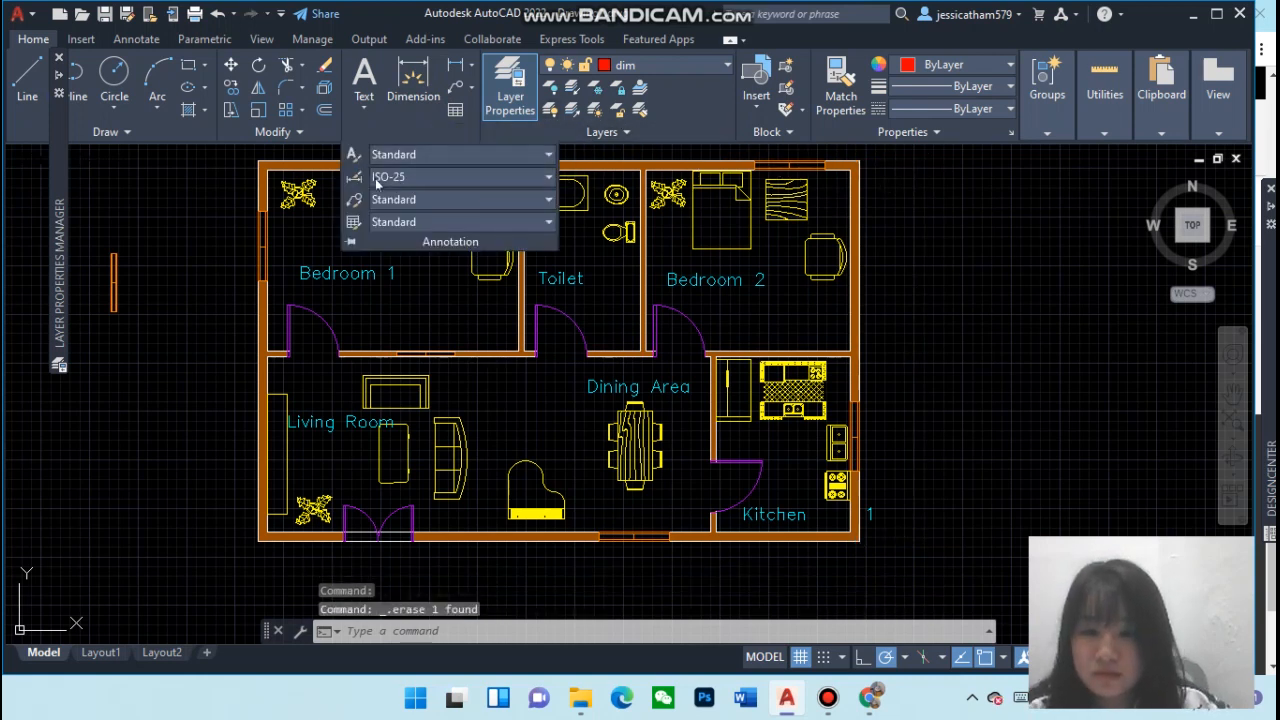
left_click(360, 178)
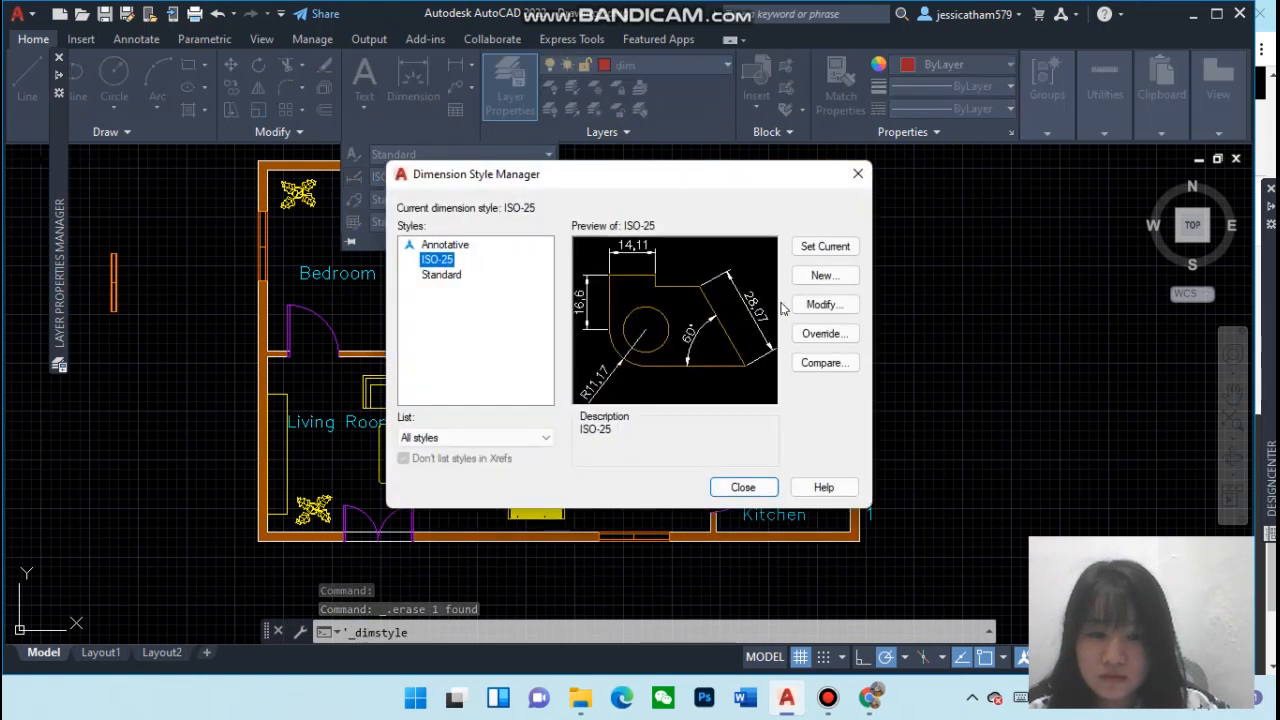
left_click(801, 305)
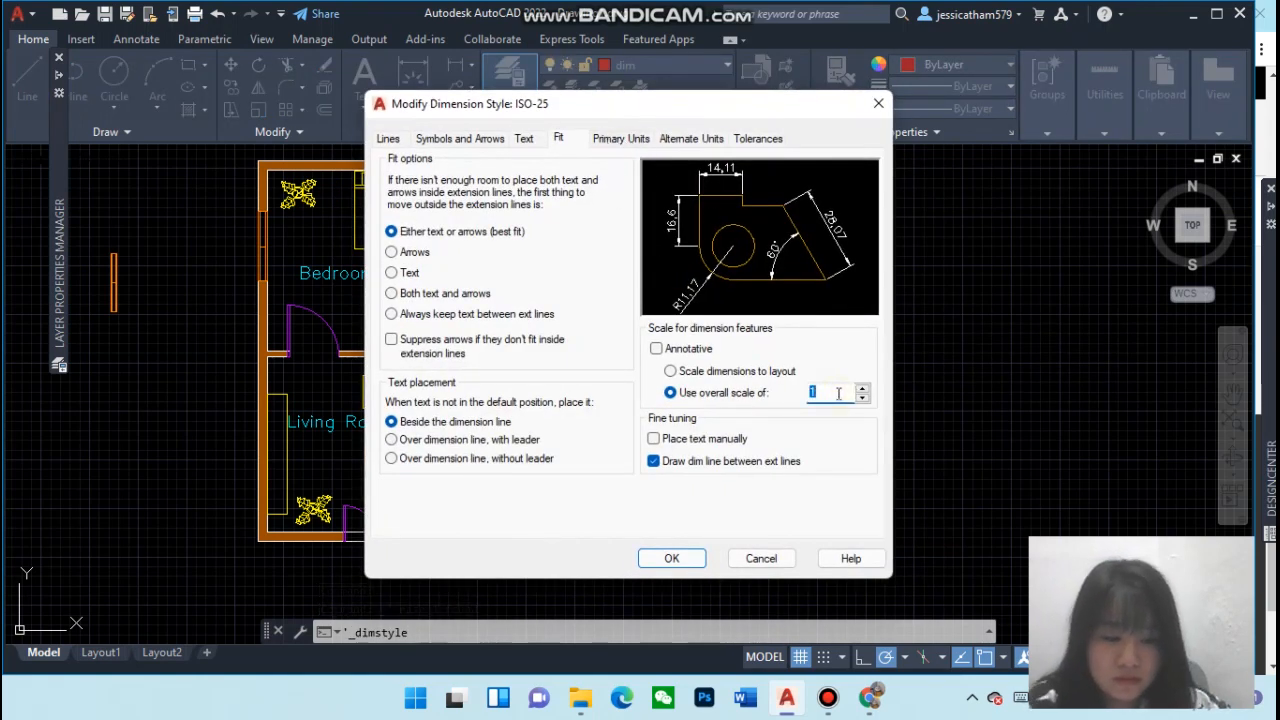
type("5")
left_click(672, 558)
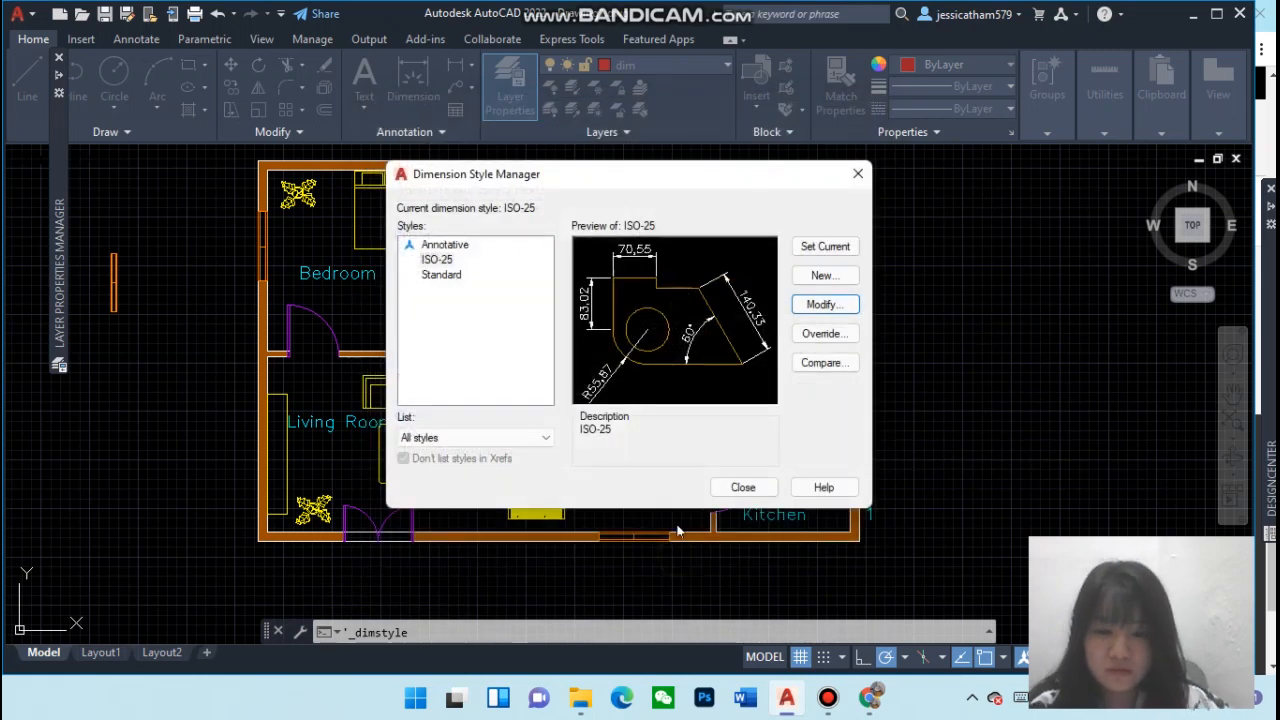
left_click(743, 487)
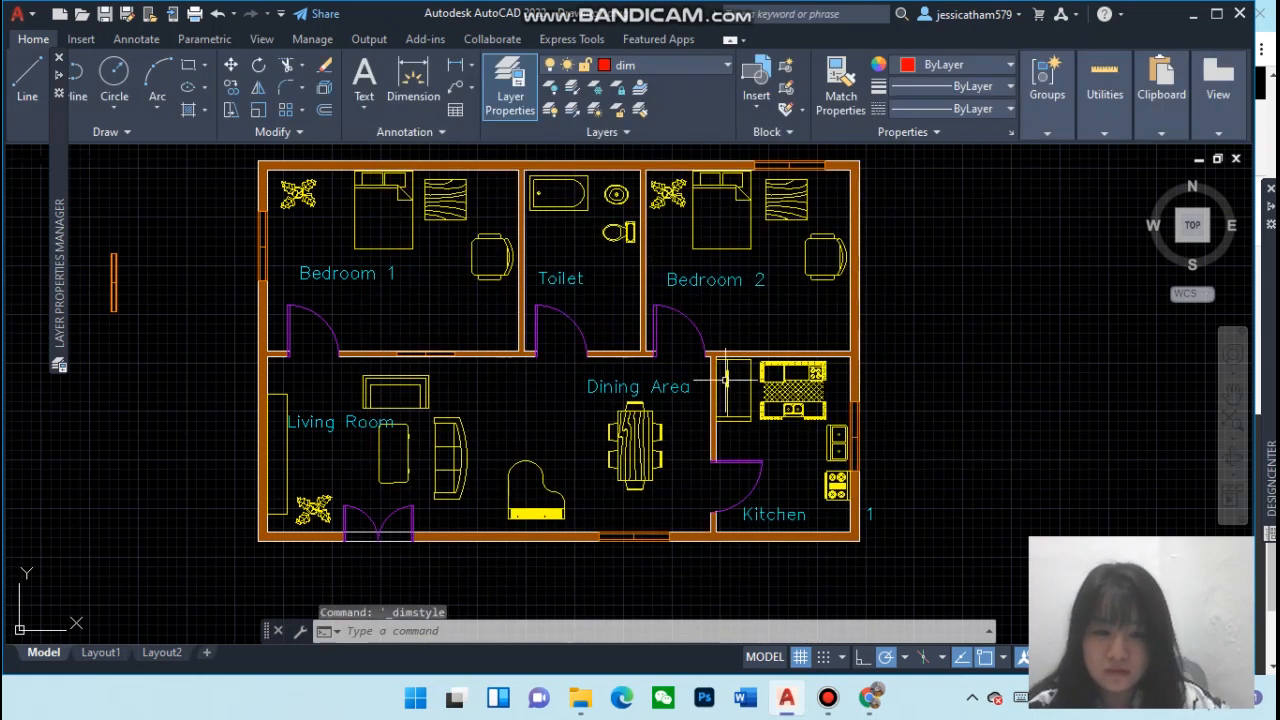
Add a linear dimension along the full height of the right exterior wall, placed just outside it
left_click(456, 72)
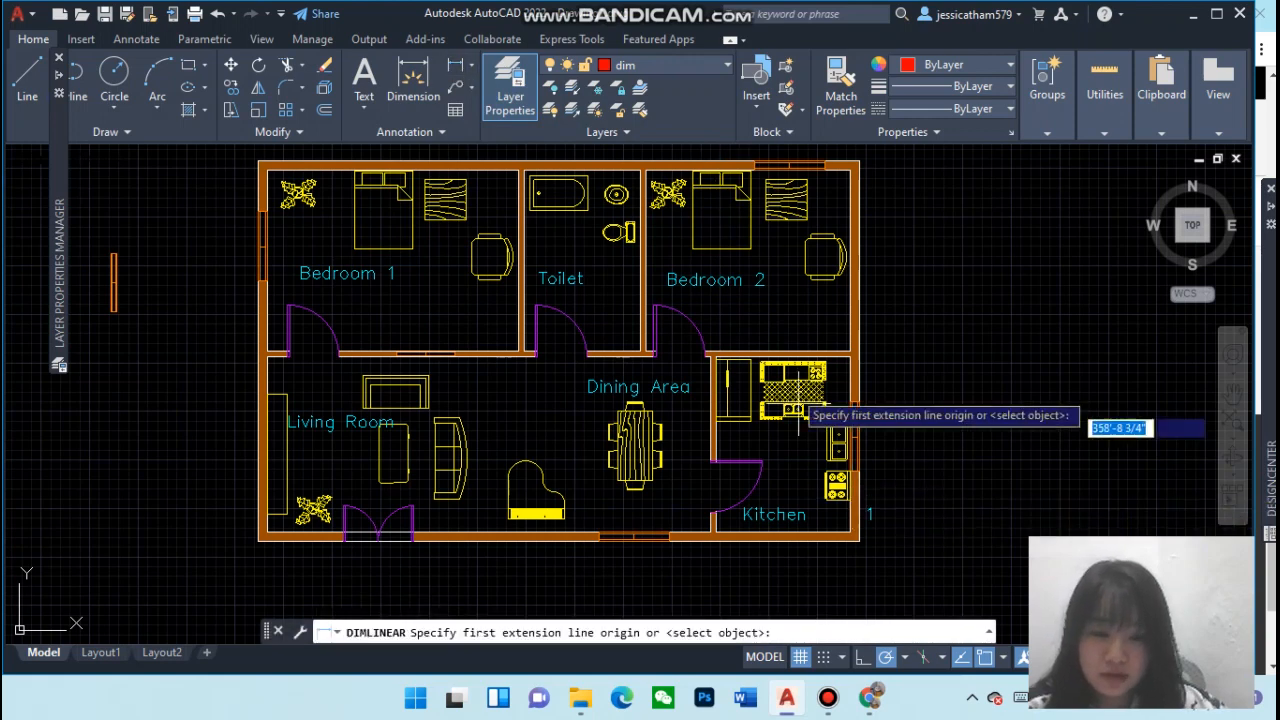
left_click(859, 158)
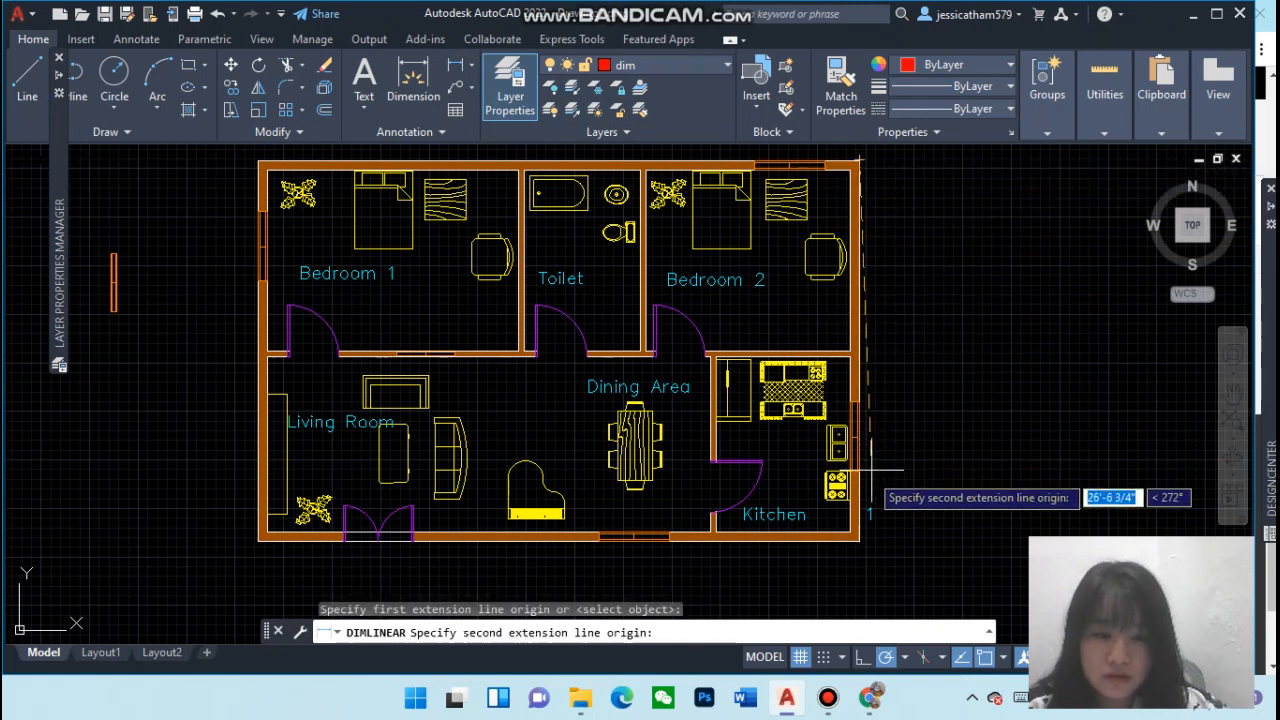
left_click(859, 541)
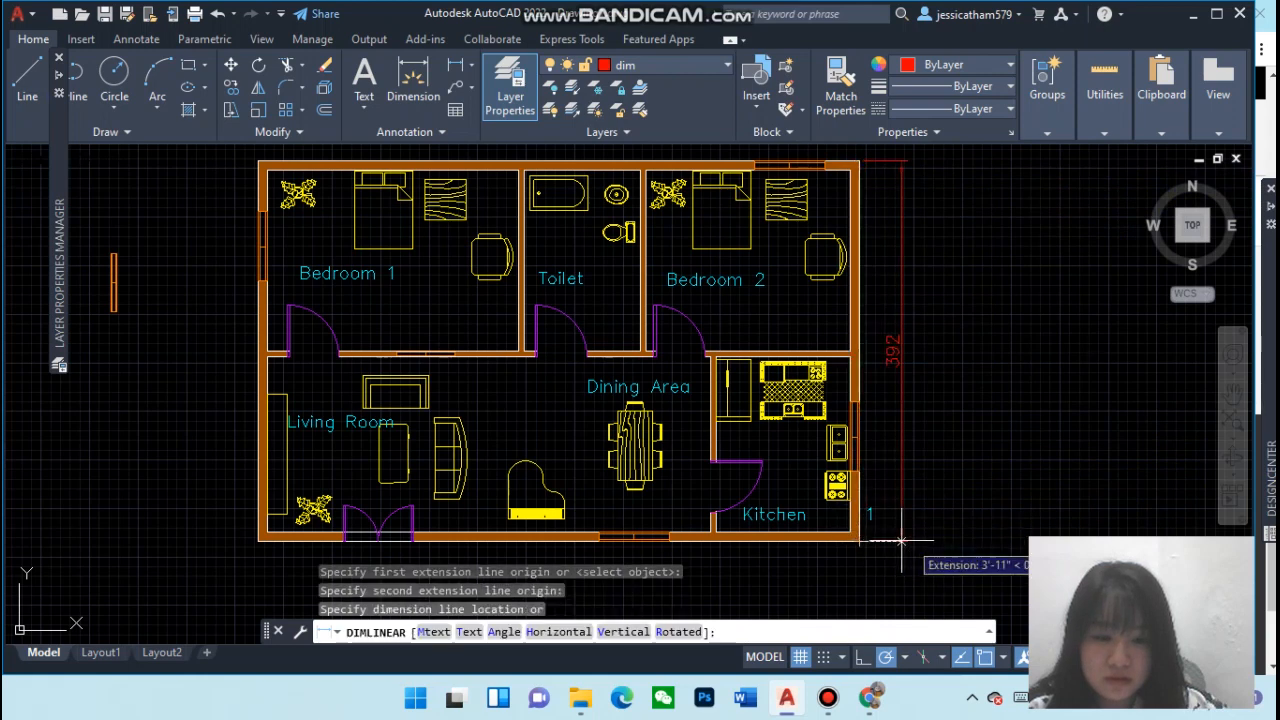
left_click(940, 540)
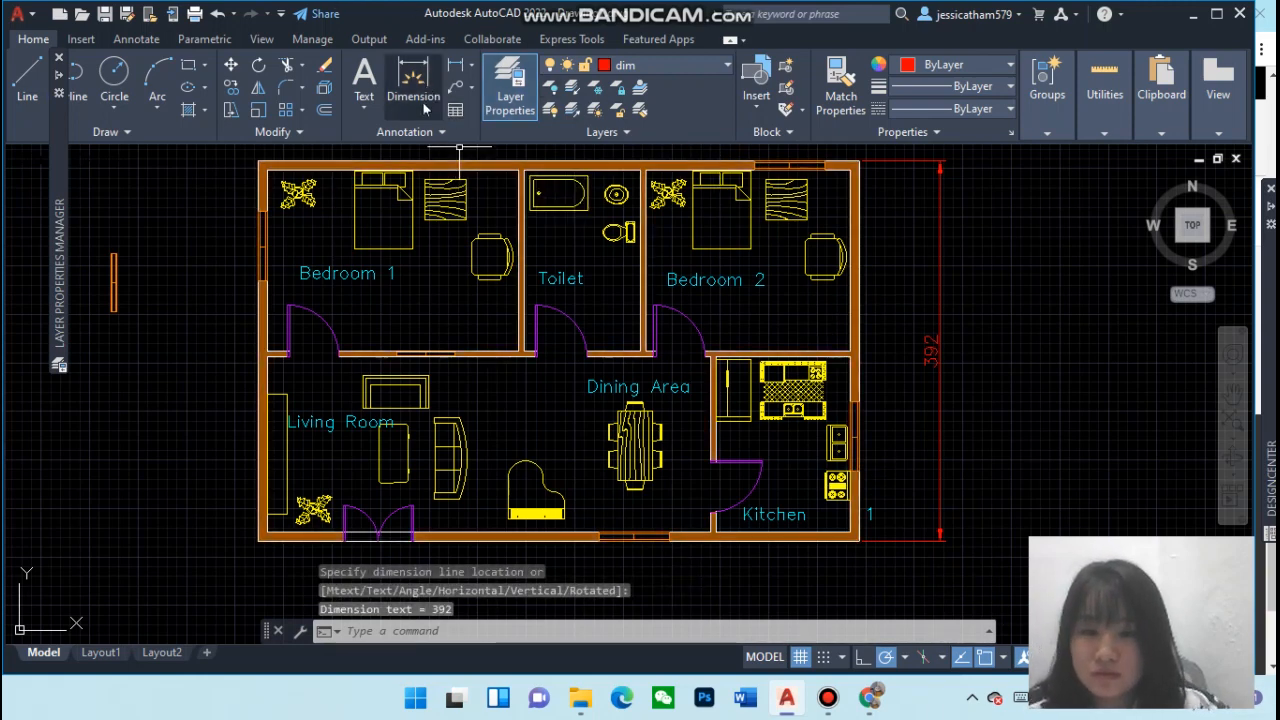
Open the Dimension Style Manager and compare the Standard, Annotative and ISO-25 styles
left_click(410, 131)
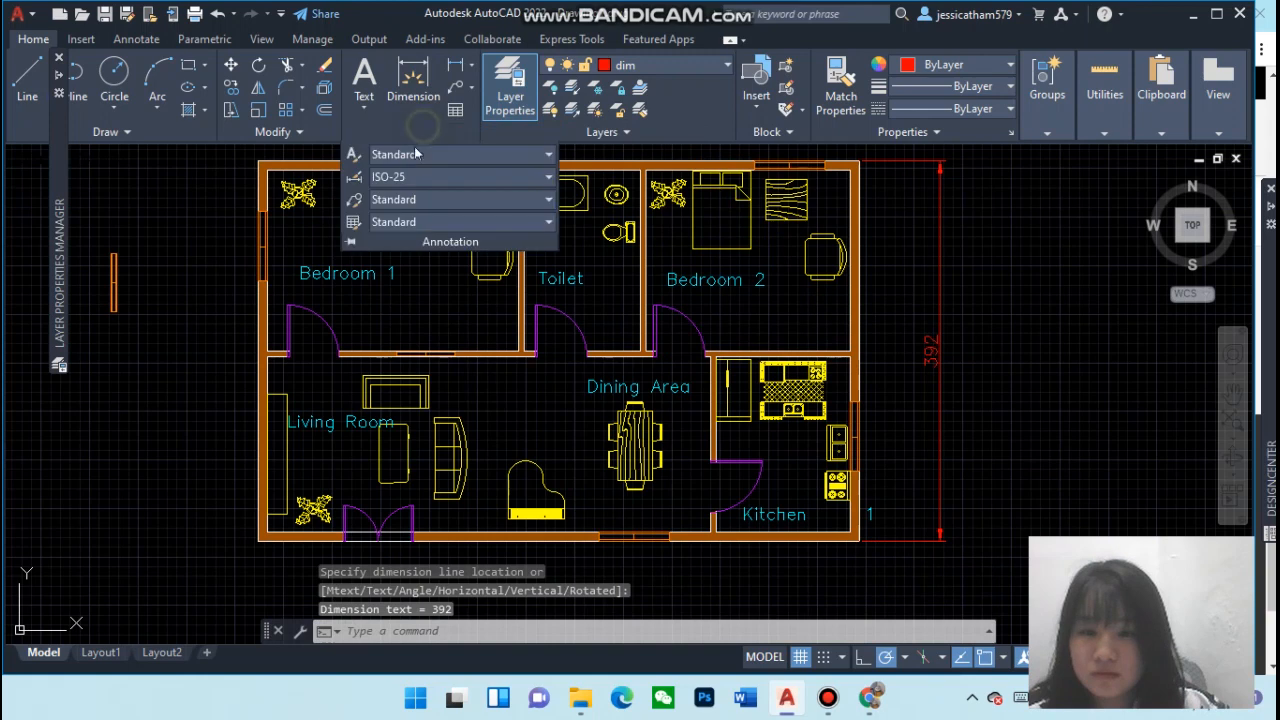
left_click(354, 180)
left_click(443, 274)
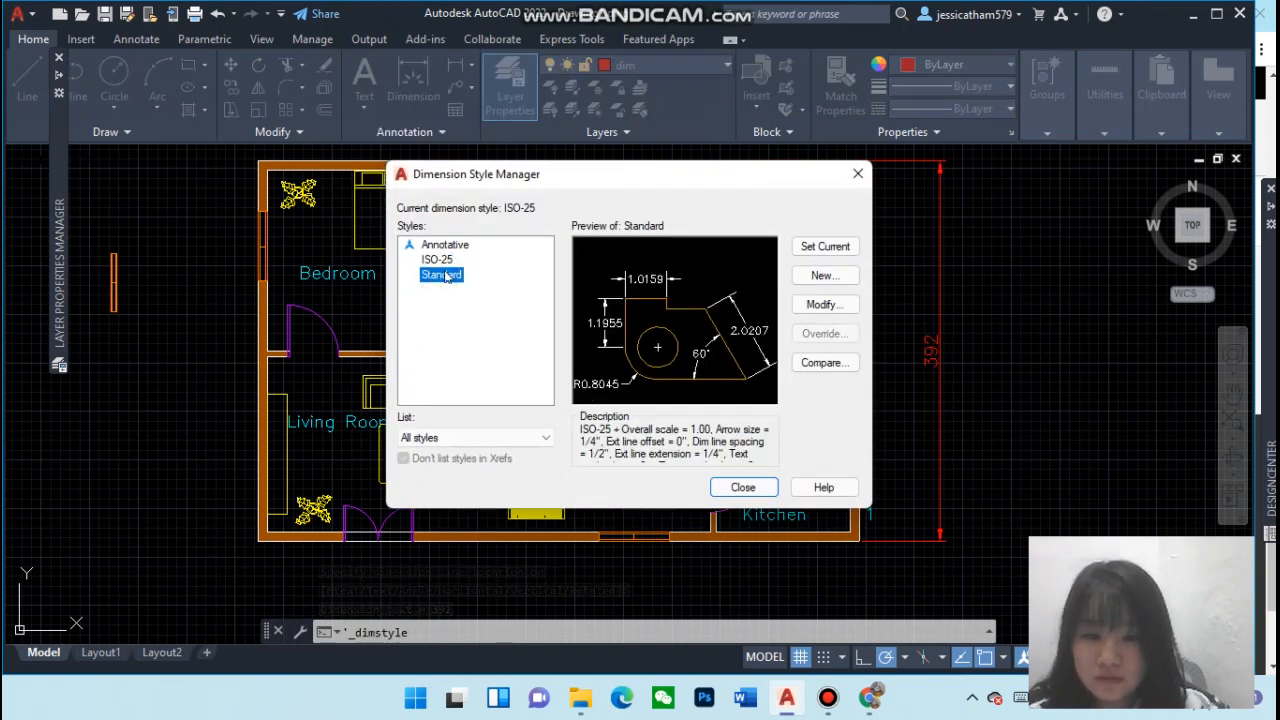
left_click(441, 246)
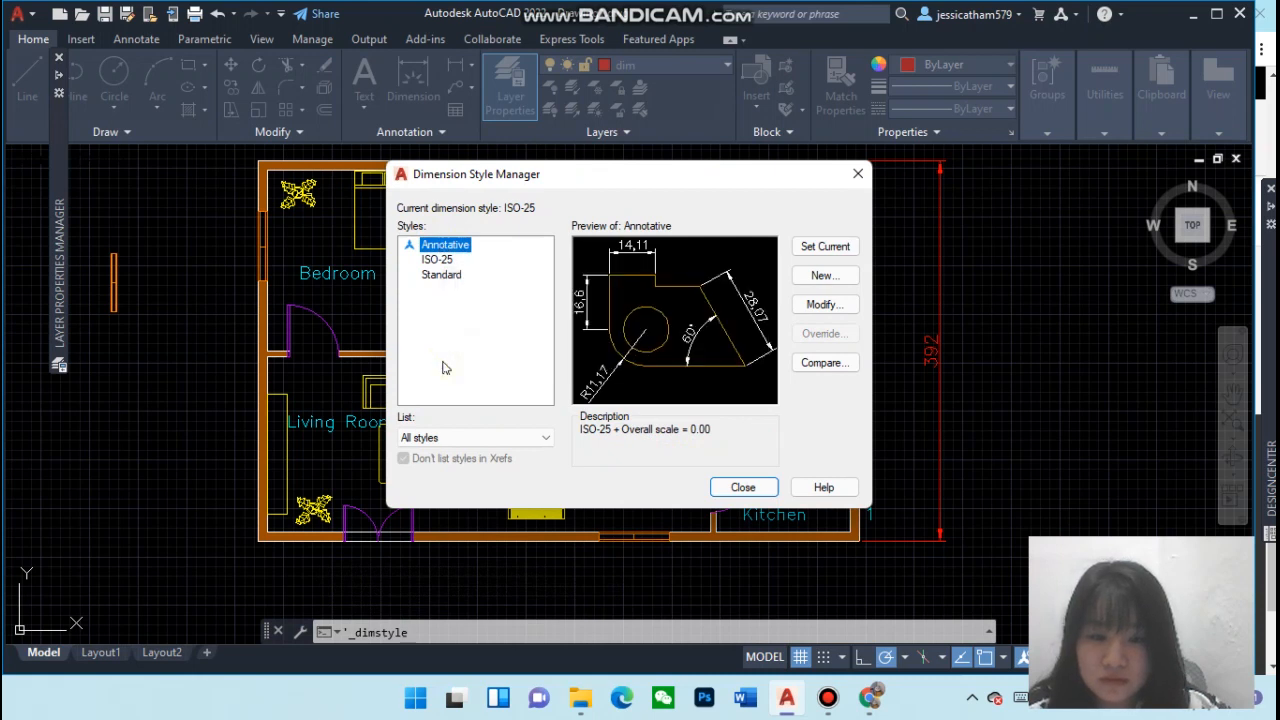
left_click(440, 260)
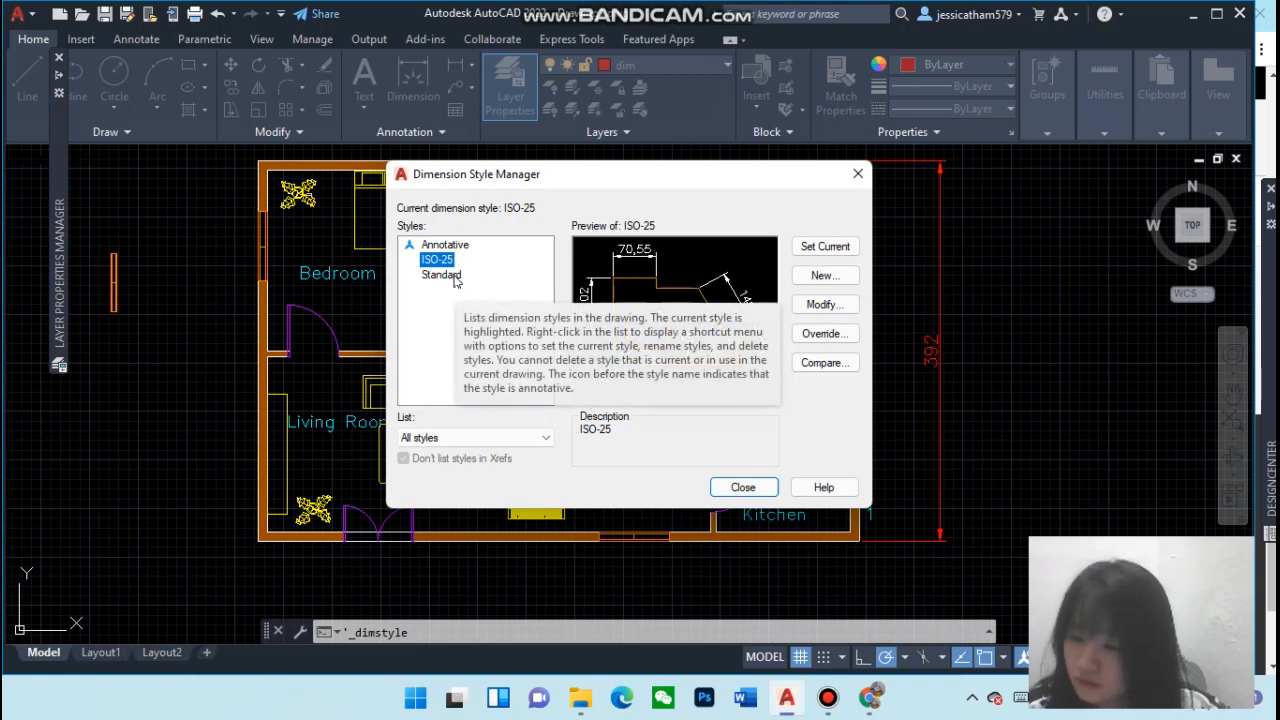
left_click(442, 275)
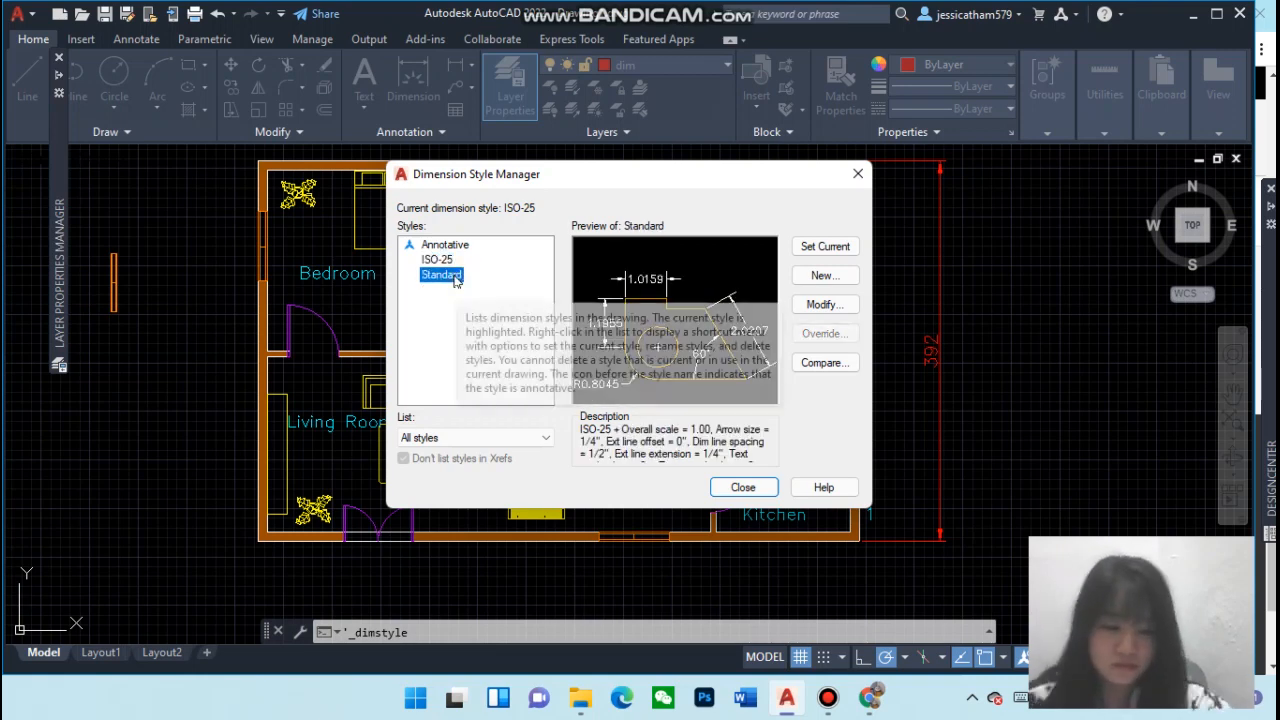
left_click(858, 174)
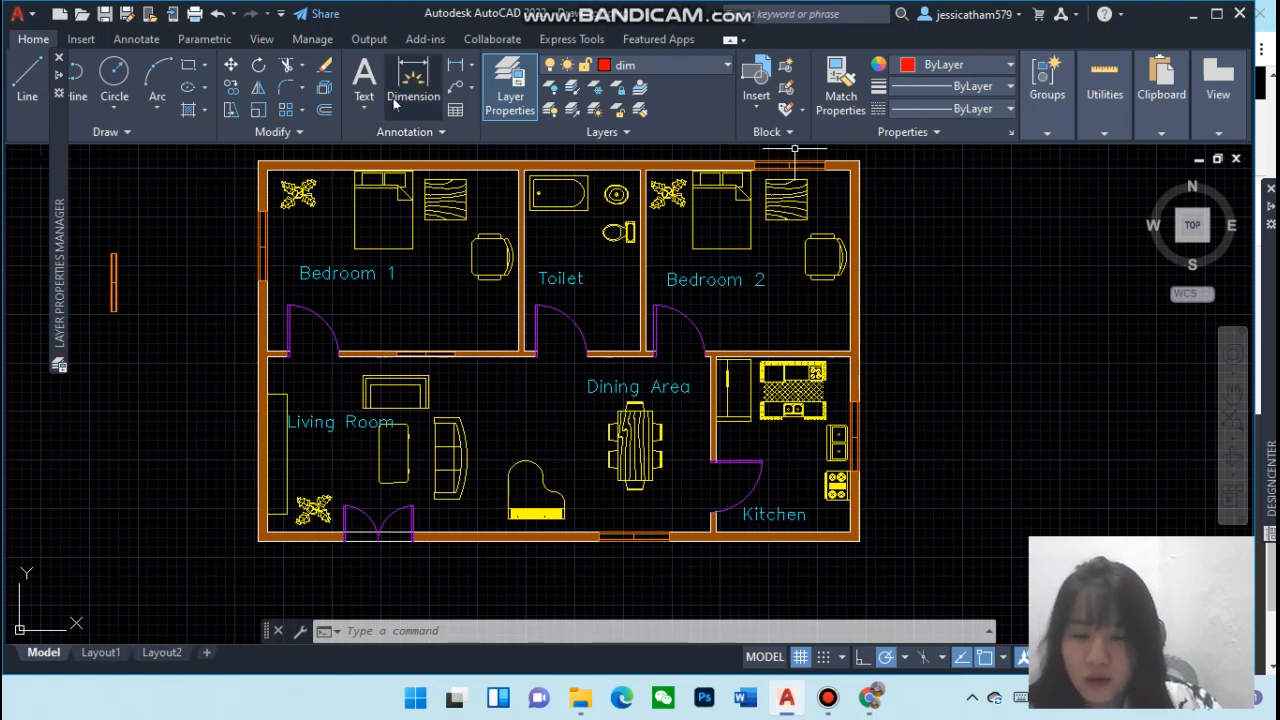
Create a new dimension style named DIM, starting from ISO-25 and used for all dimensions
left_click(399, 137)
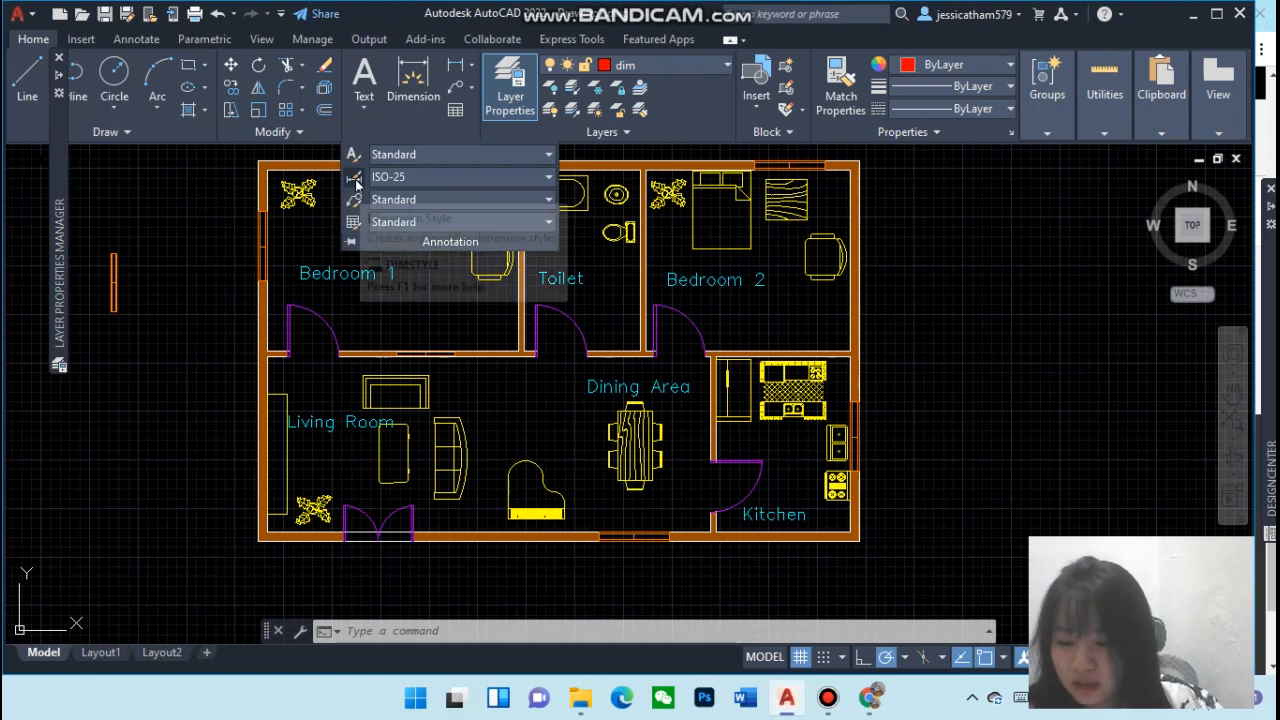
left_click(356, 183)
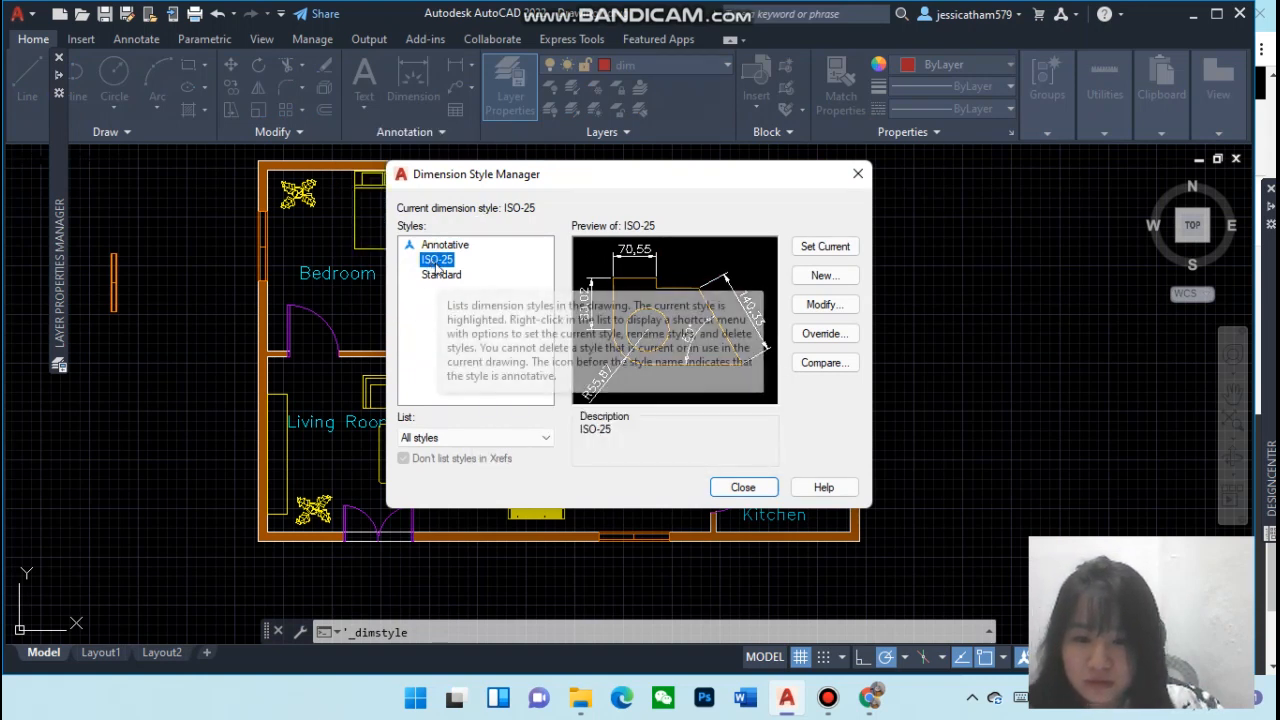
left_click(846, 276)
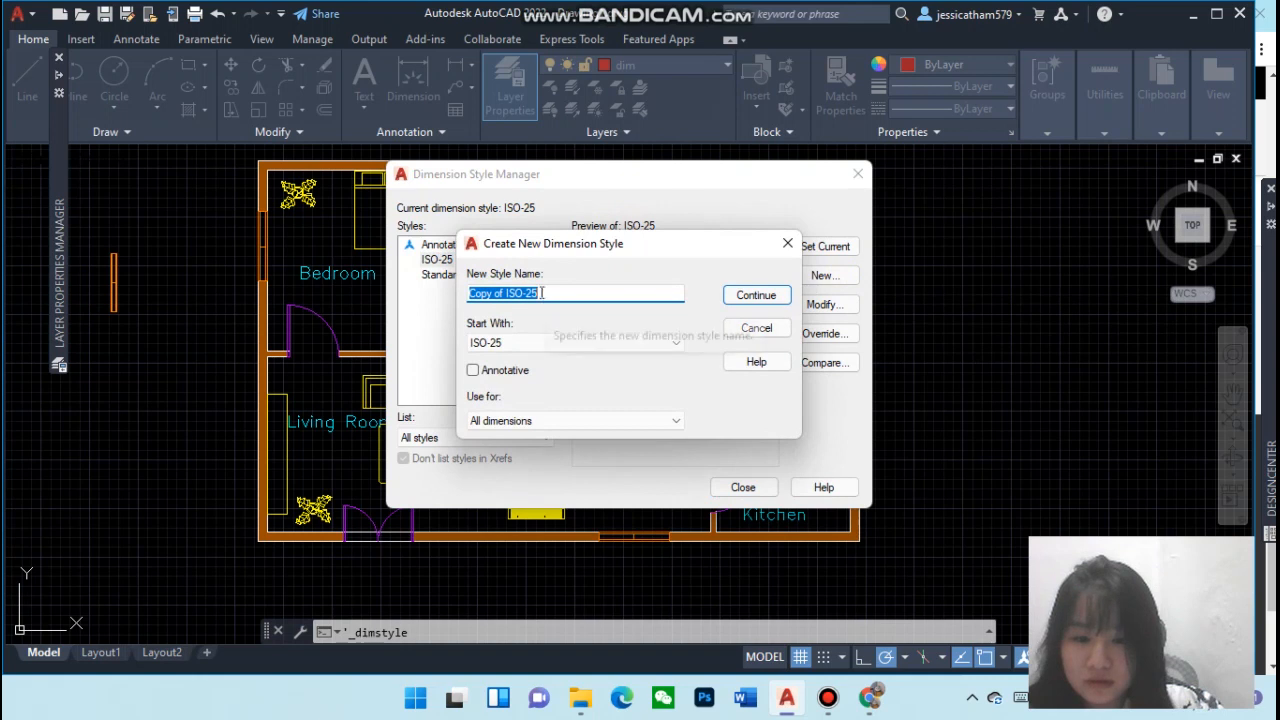
key("BackSpace")
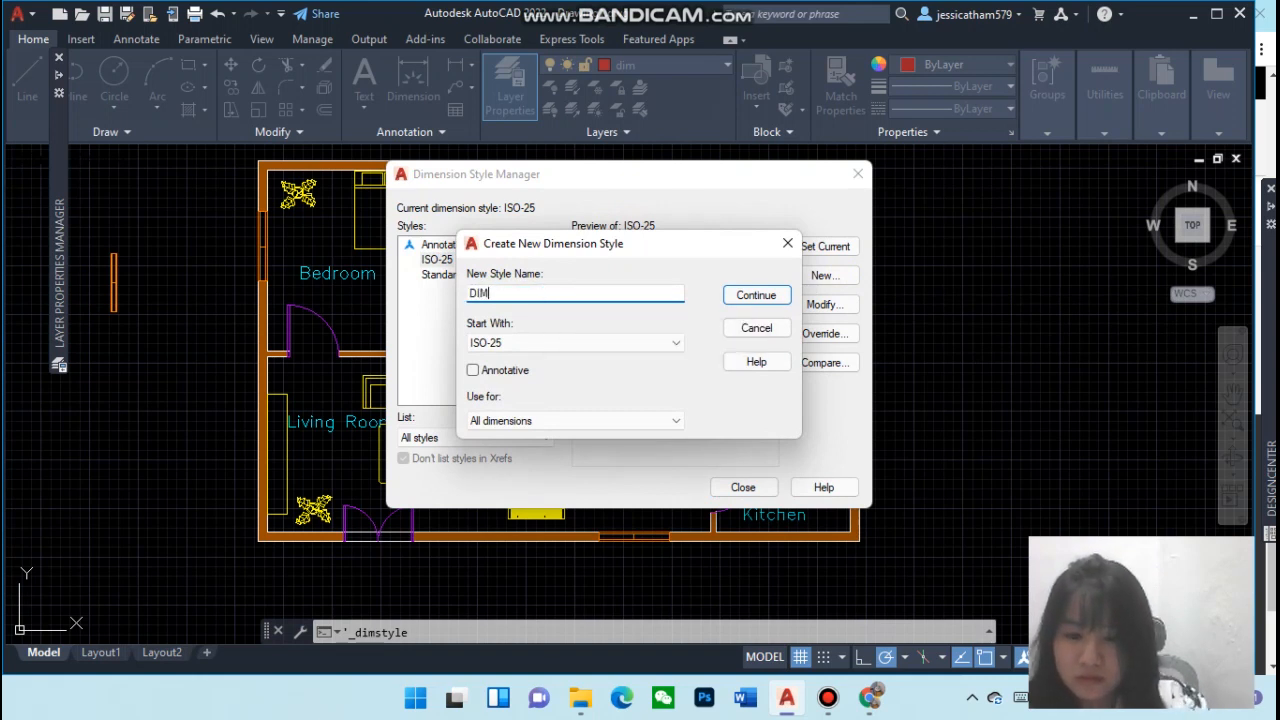
left_click(586, 344)
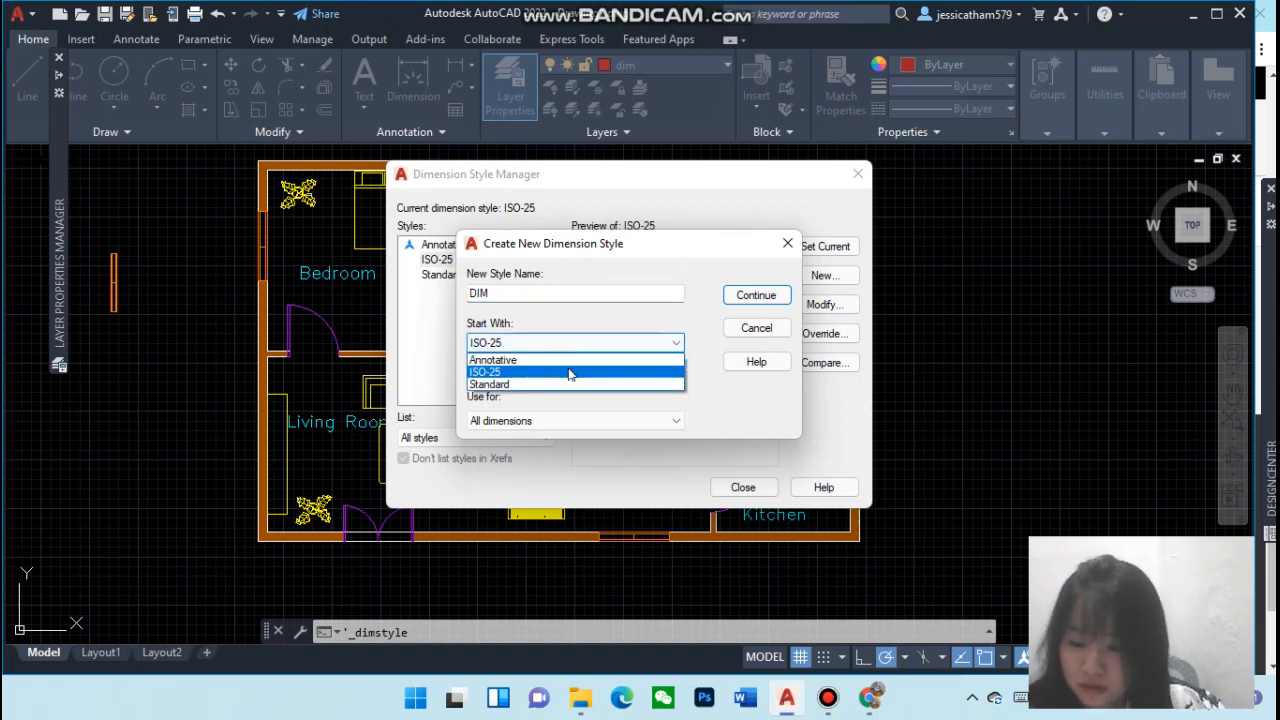
left_click(572, 373)
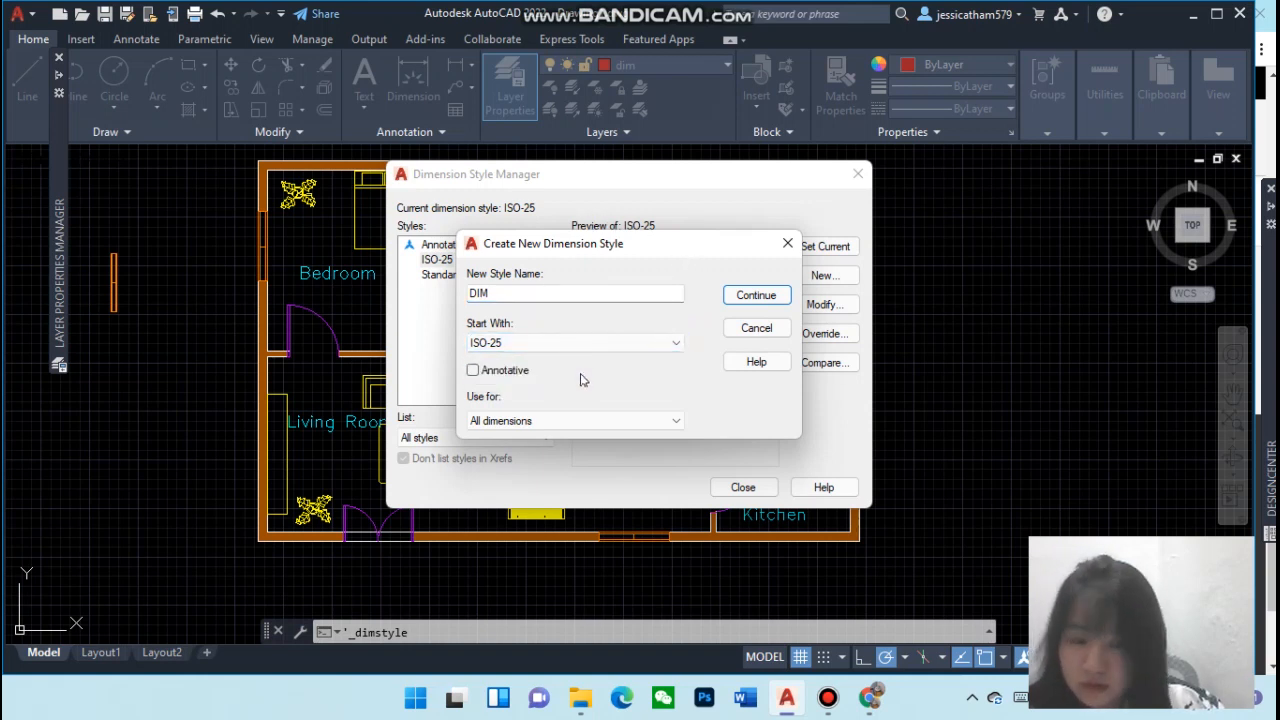
left_click(558, 423)
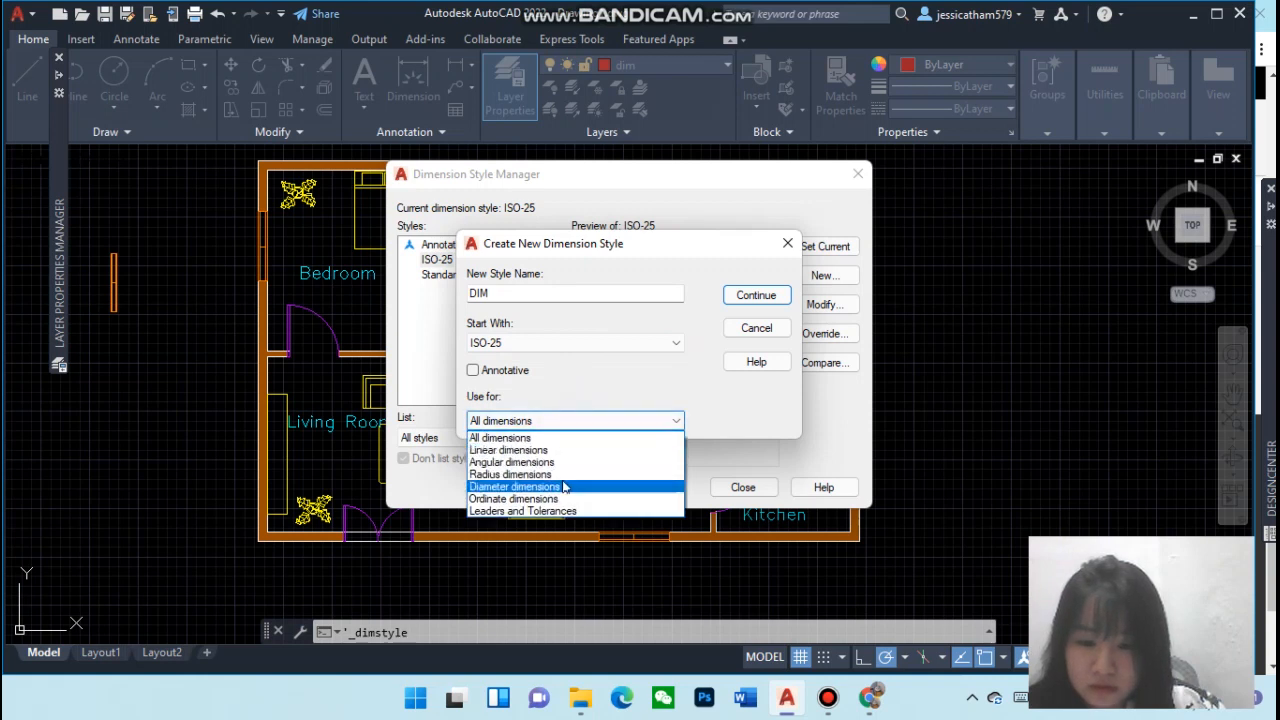
left_click(700, 375)
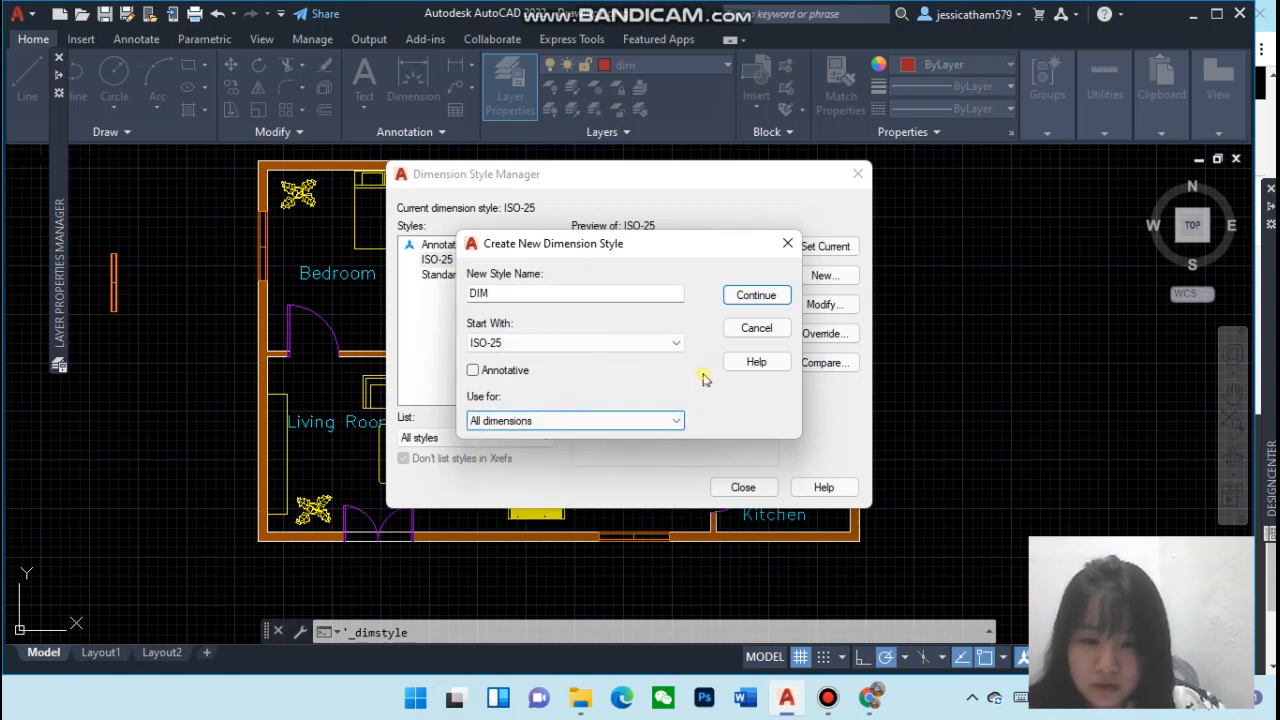
left_click(757, 298)
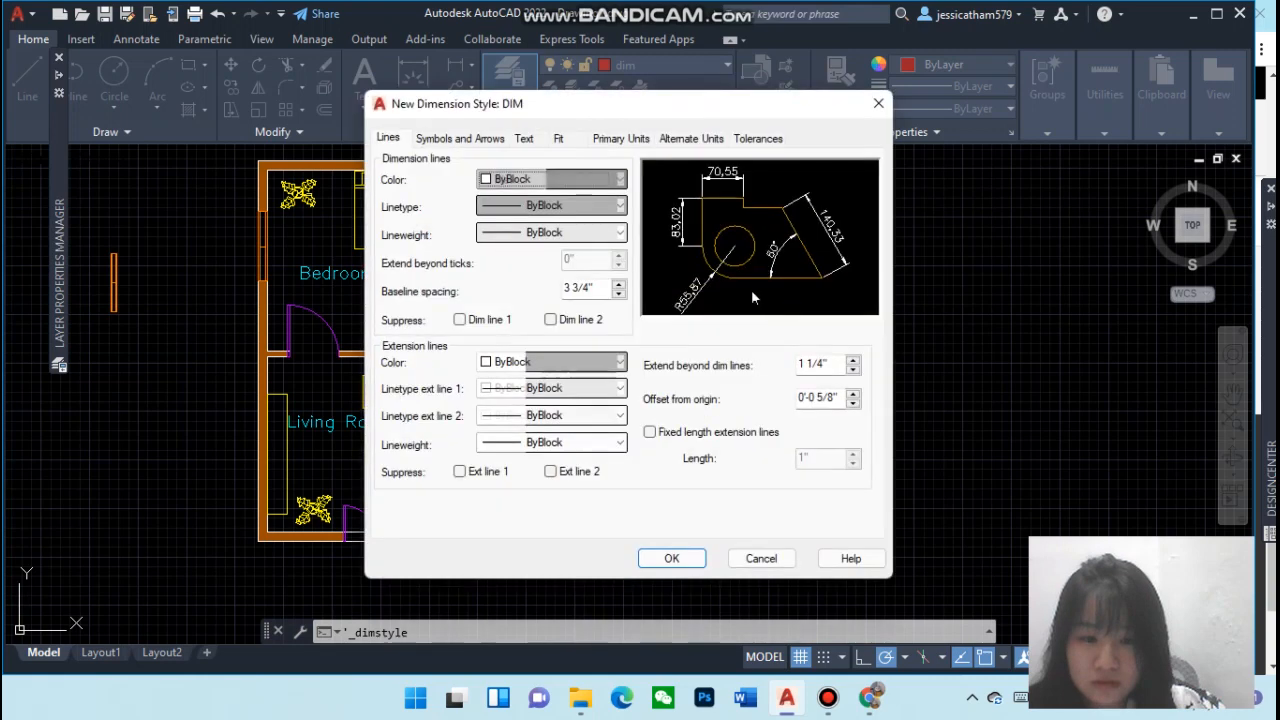
Set the DIM style's dimension line colour to Red, linetype to ByLayer and lineweight to ByBlock
left_click(560, 179)
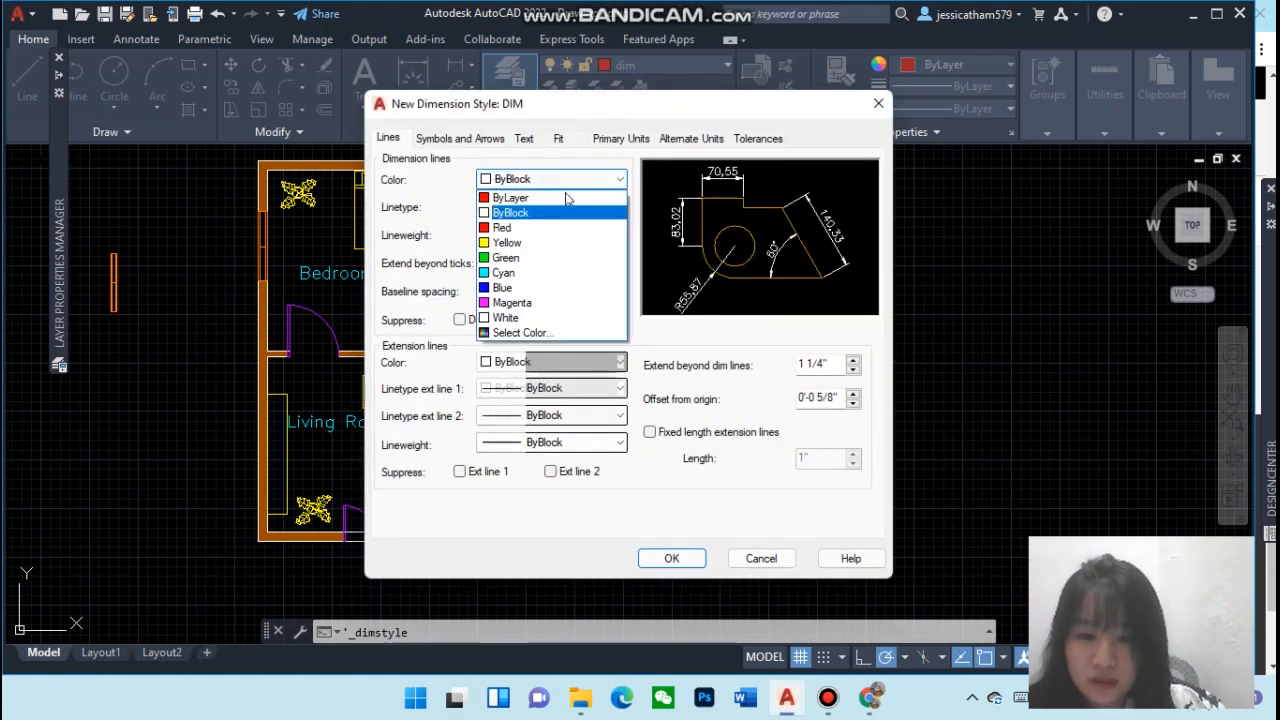
left_click(515, 228)
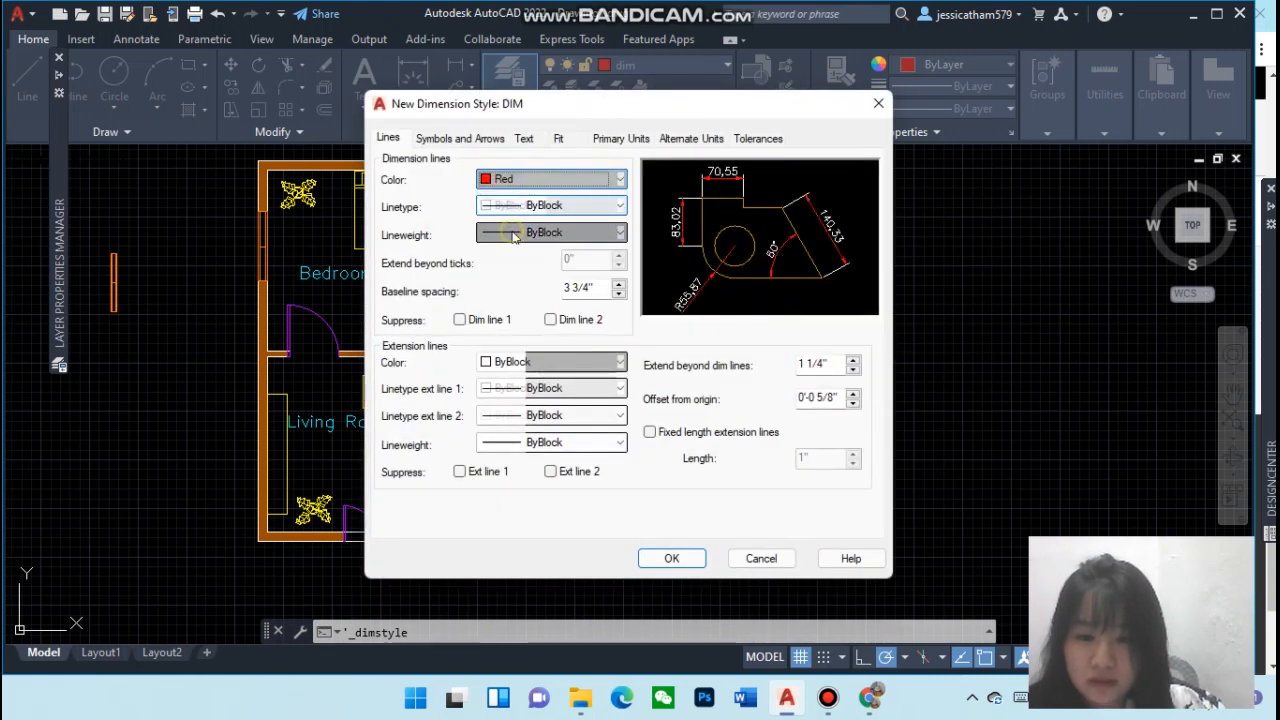
left_click(550, 205)
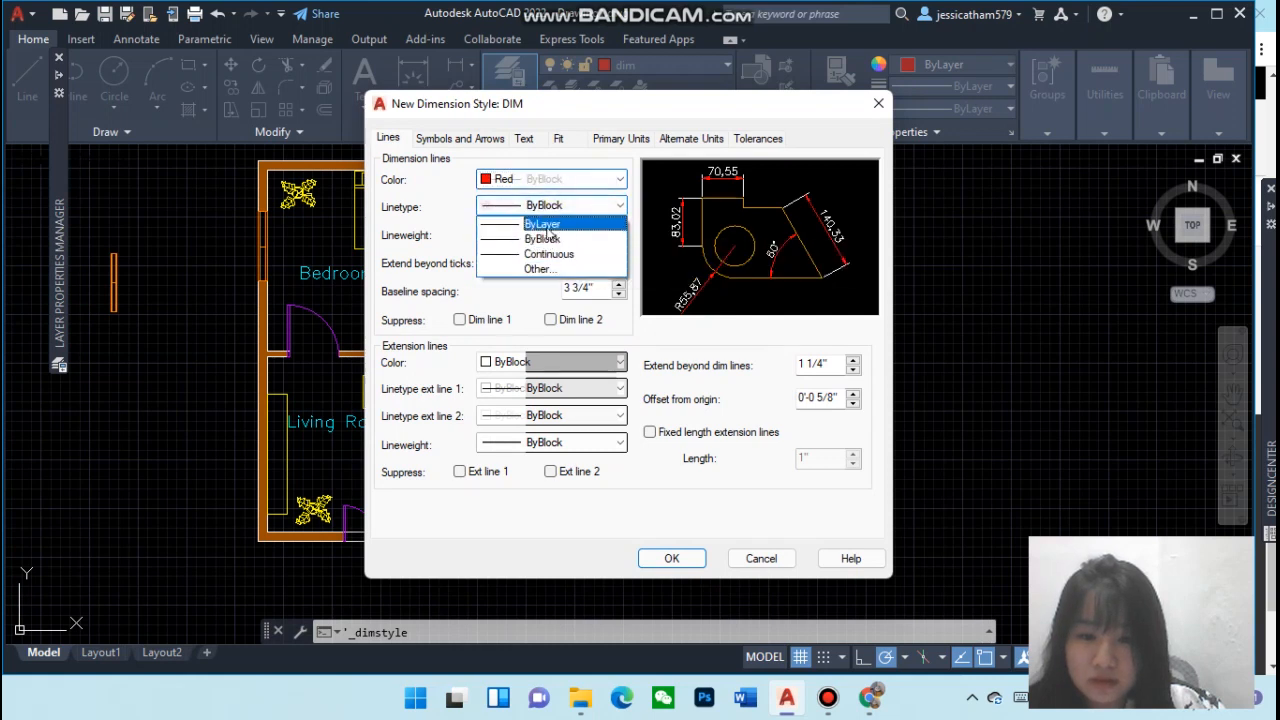
left_click(549, 239)
left_click(550, 205)
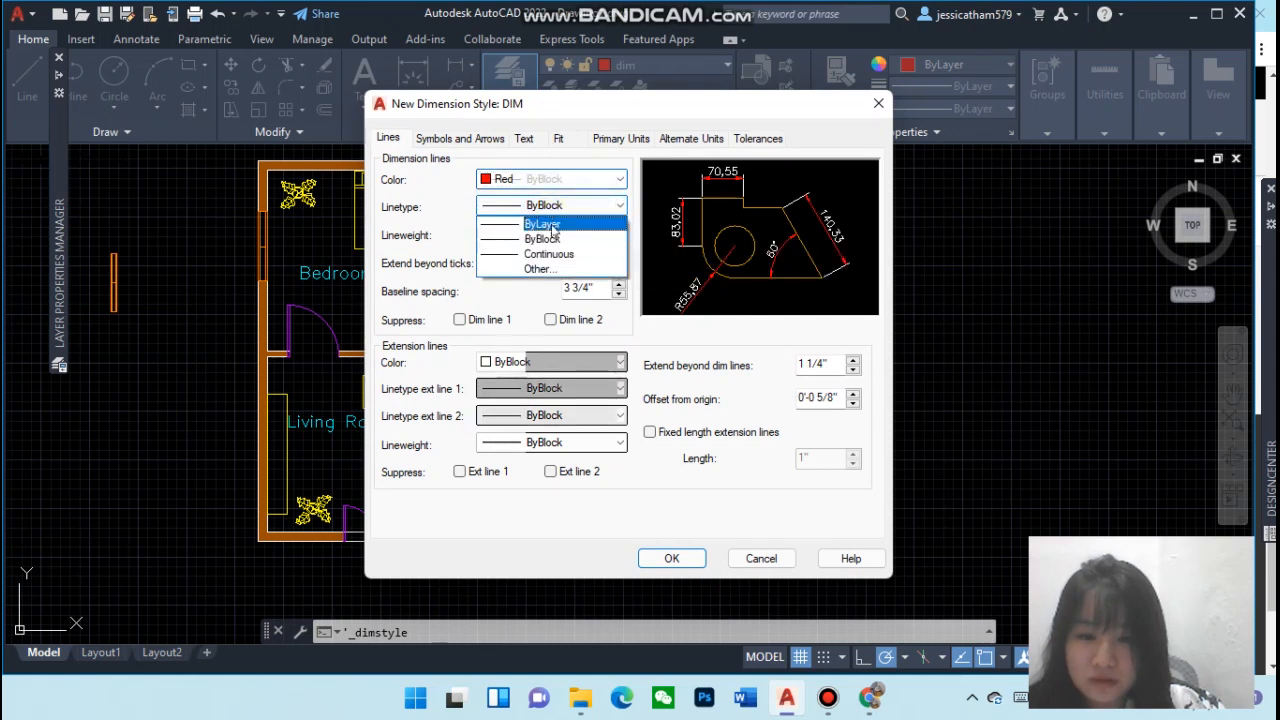
left_click(551, 223)
left_click(549, 233)
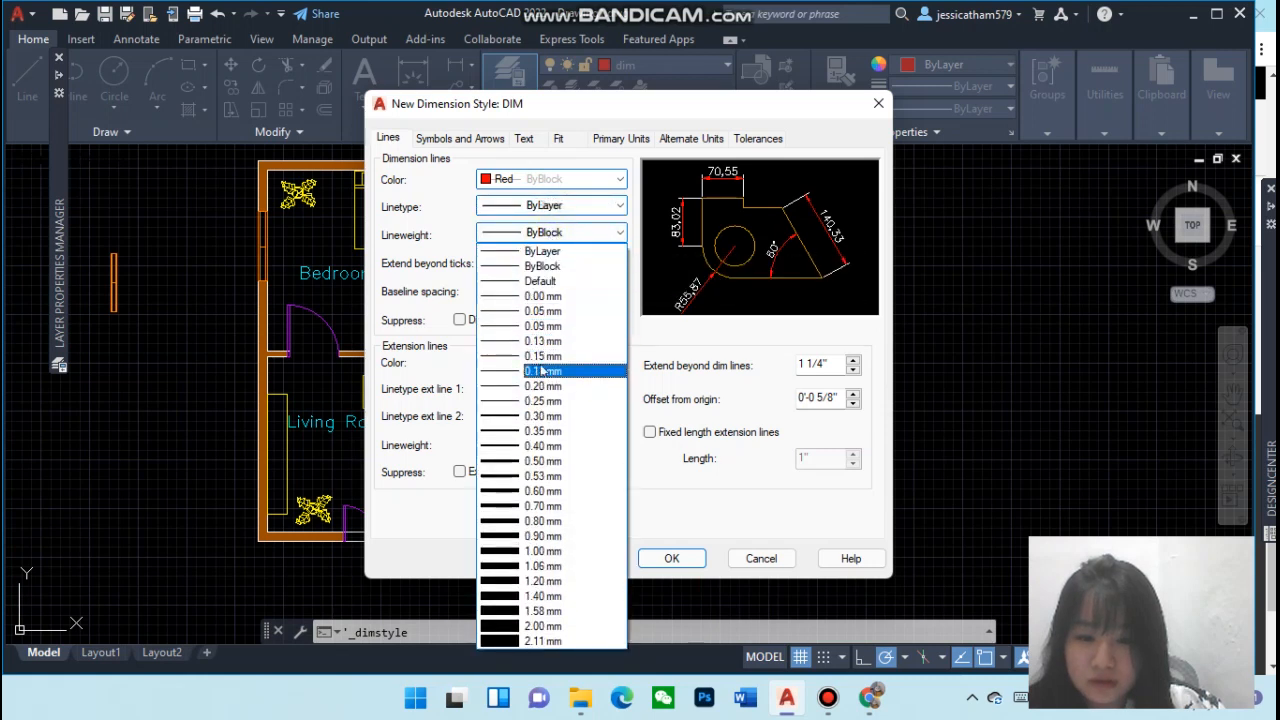
left_click(545, 266)
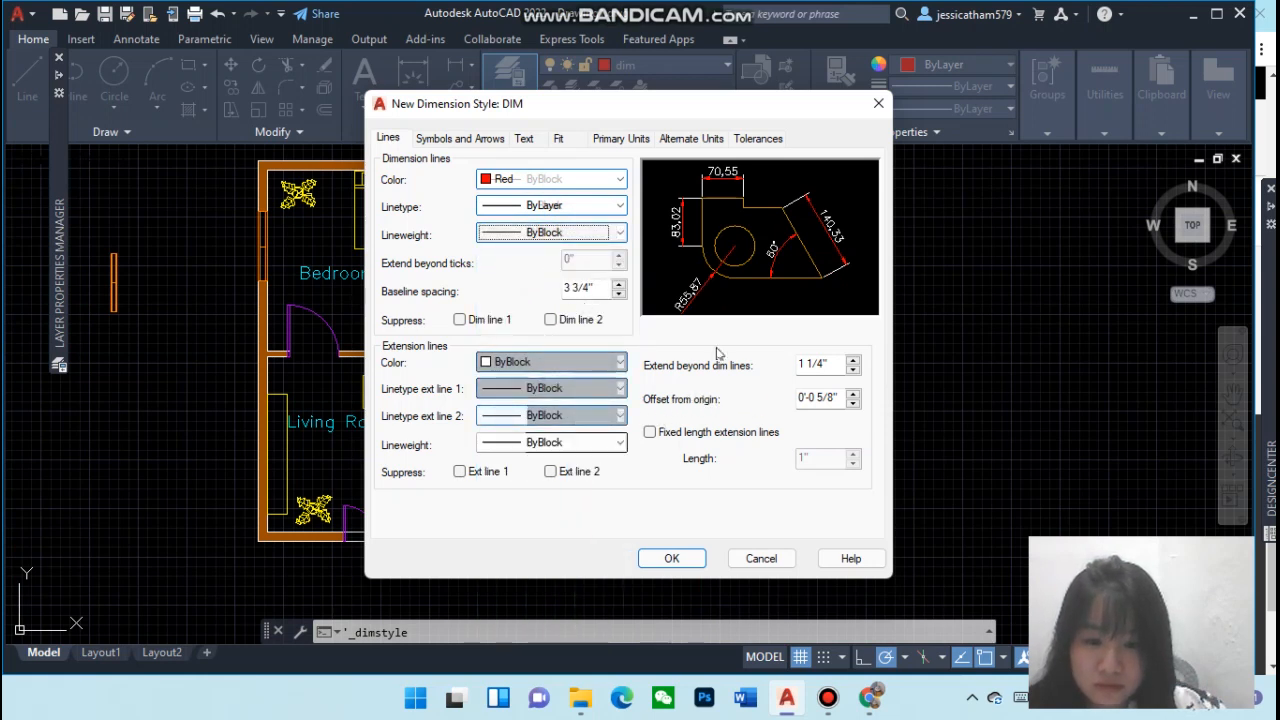
Review the DIM style's Symbols and Arrows, Text and Fit settings
left_click(437, 140)
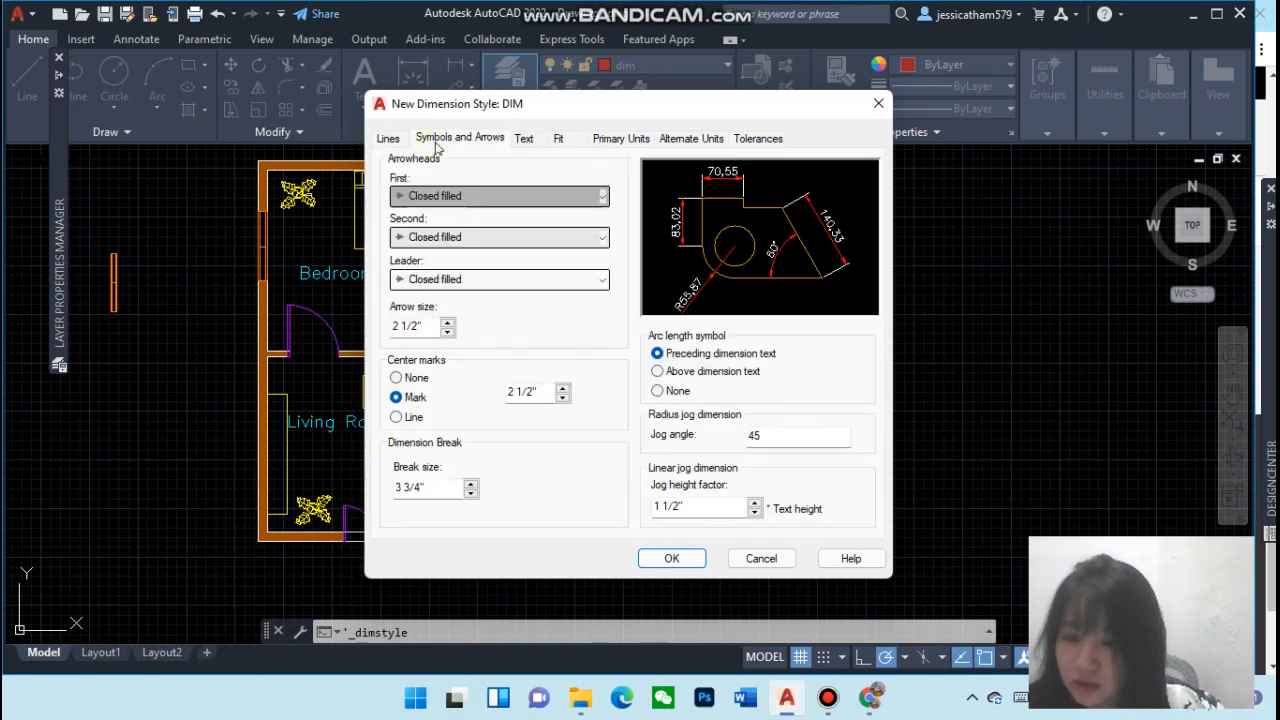
left_click(403, 143)
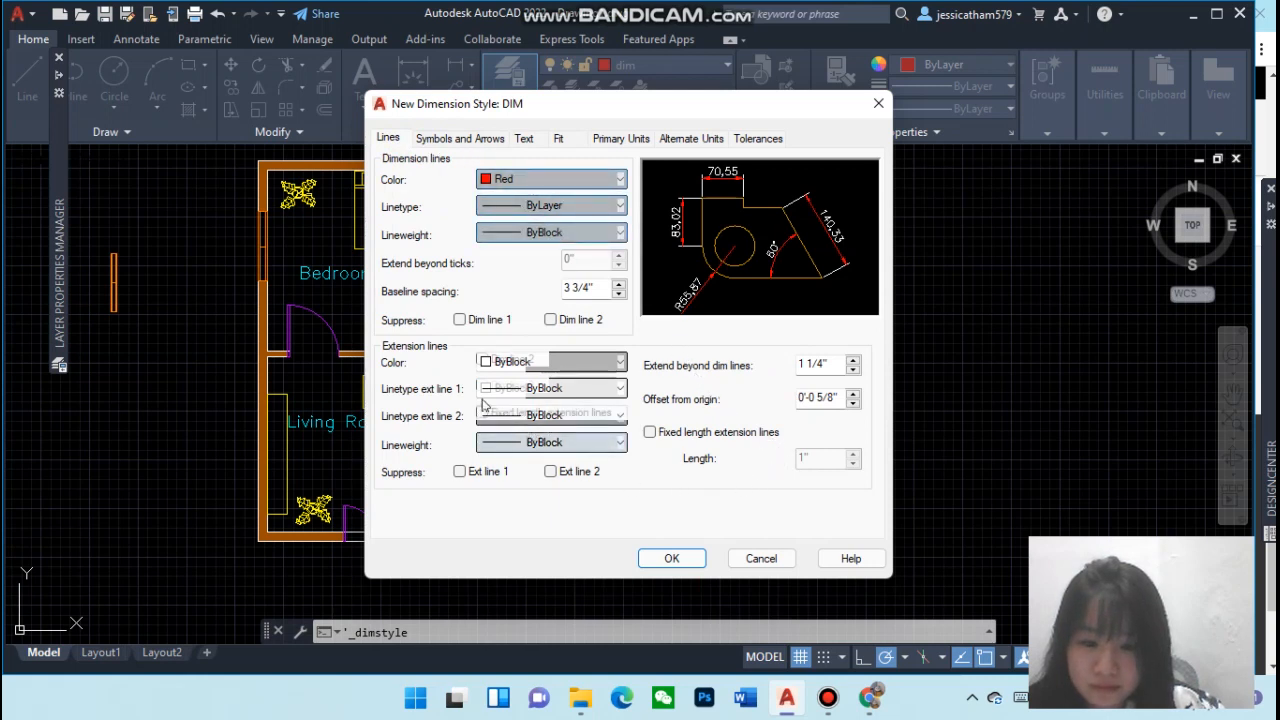
left_click(440, 140)
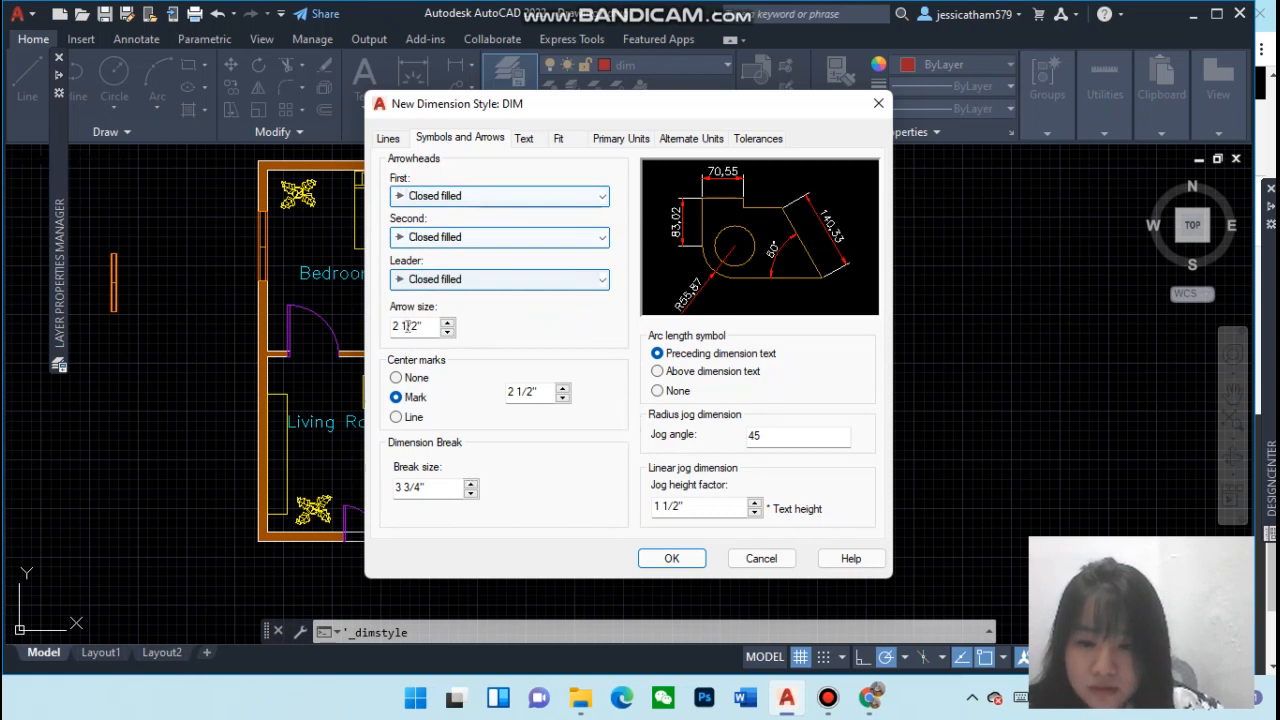
left_click(485, 196)
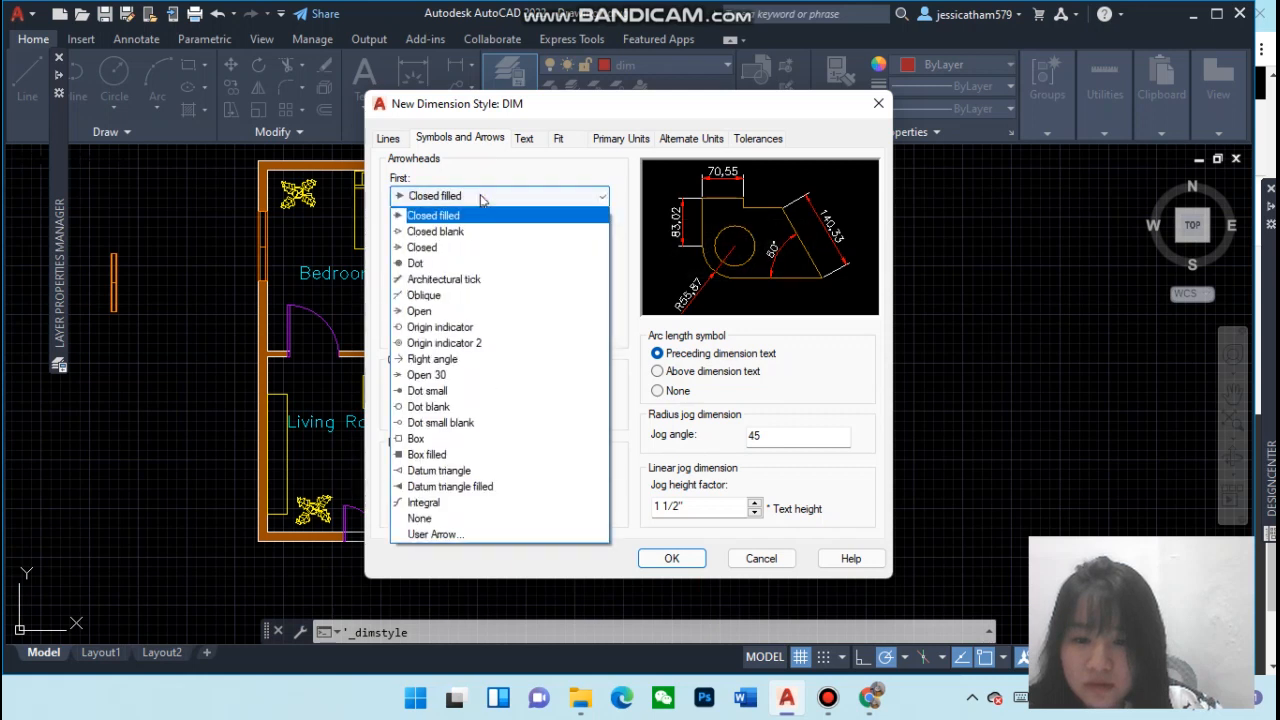
left_click(485, 196)
left_click(524, 139)
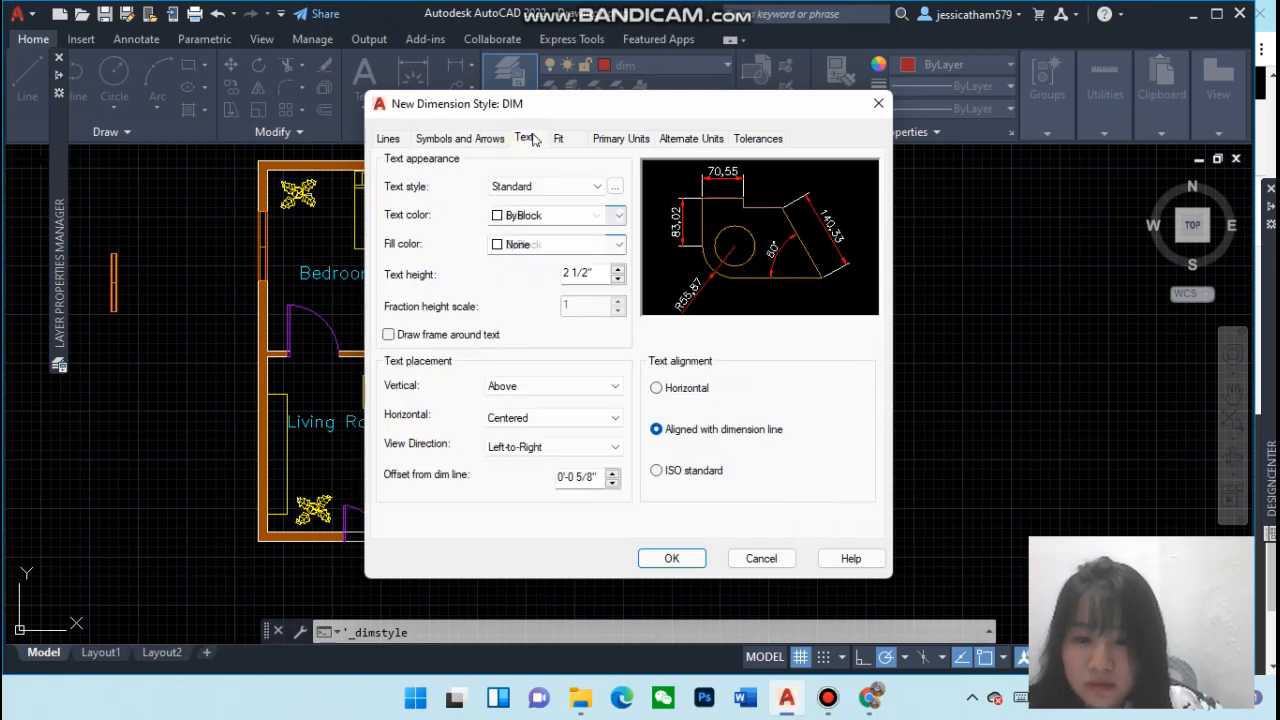
left_click(535, 187)
left_click(537, 187)
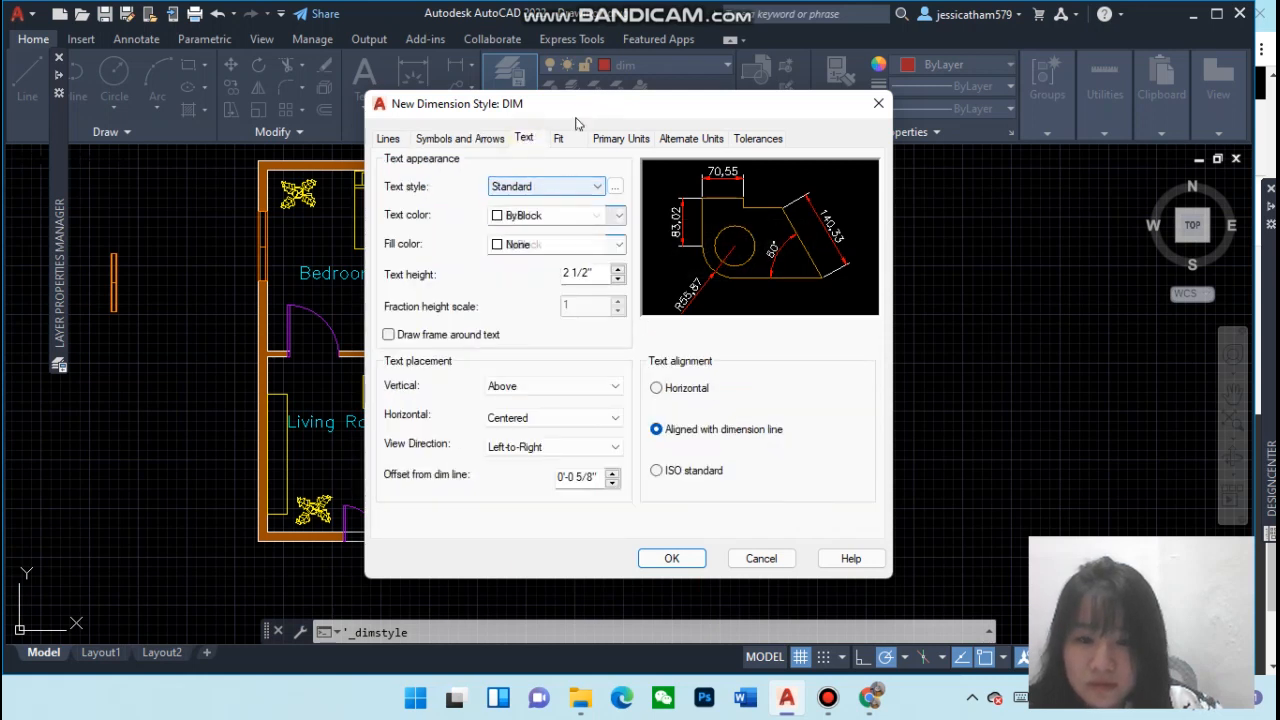
left_click(562, 139)
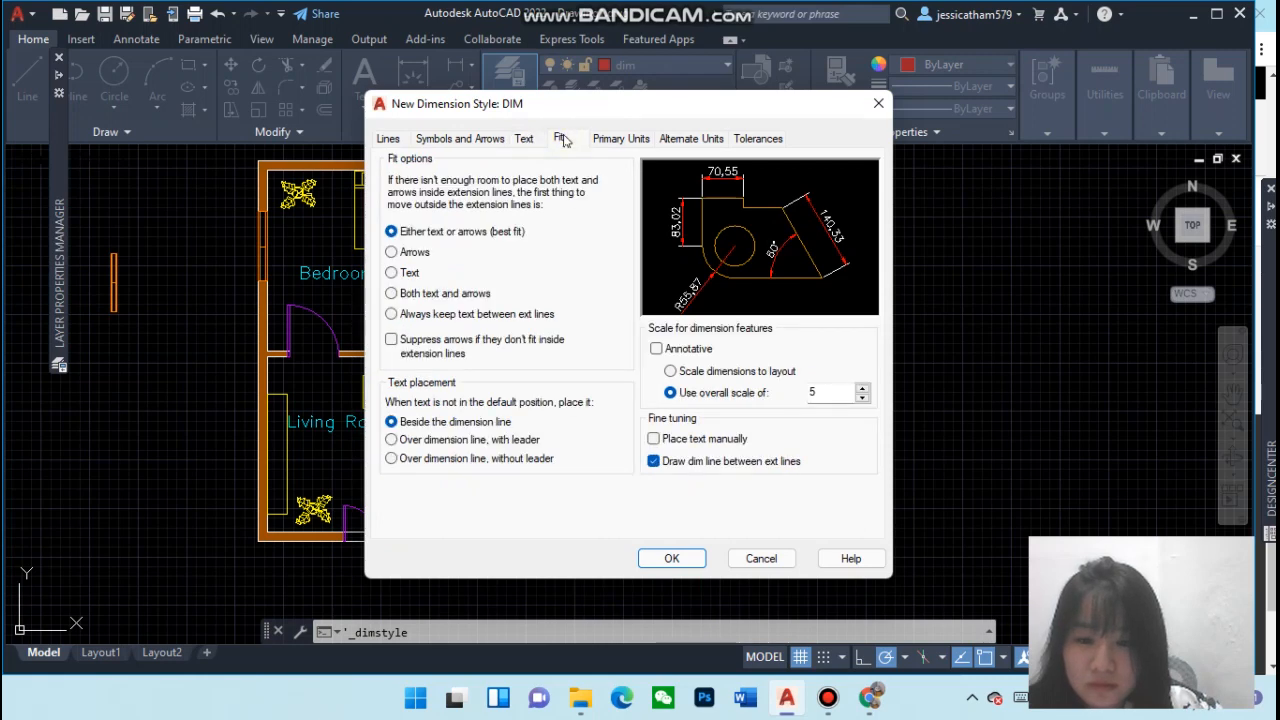
Set the DIM style's primary units to Architectural with 0'-0 1/4" precision and close the style dialogs
left_click(612, 140)
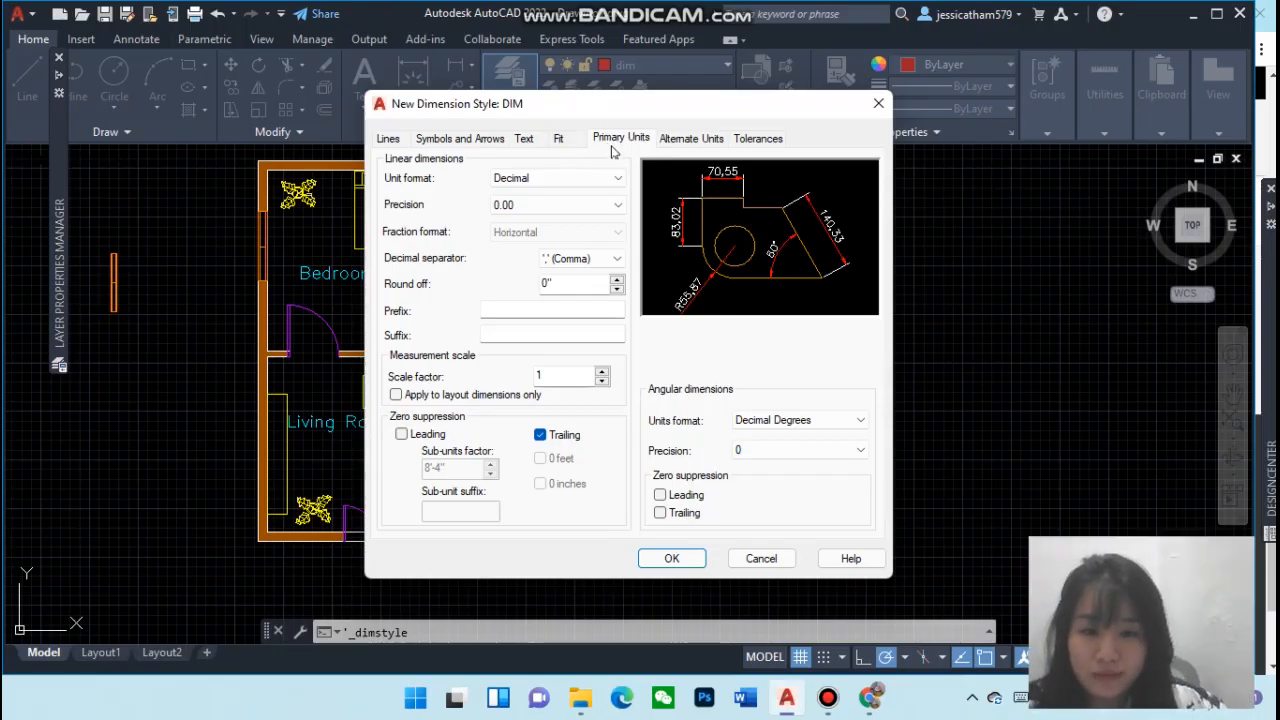
left_click(573, 178)
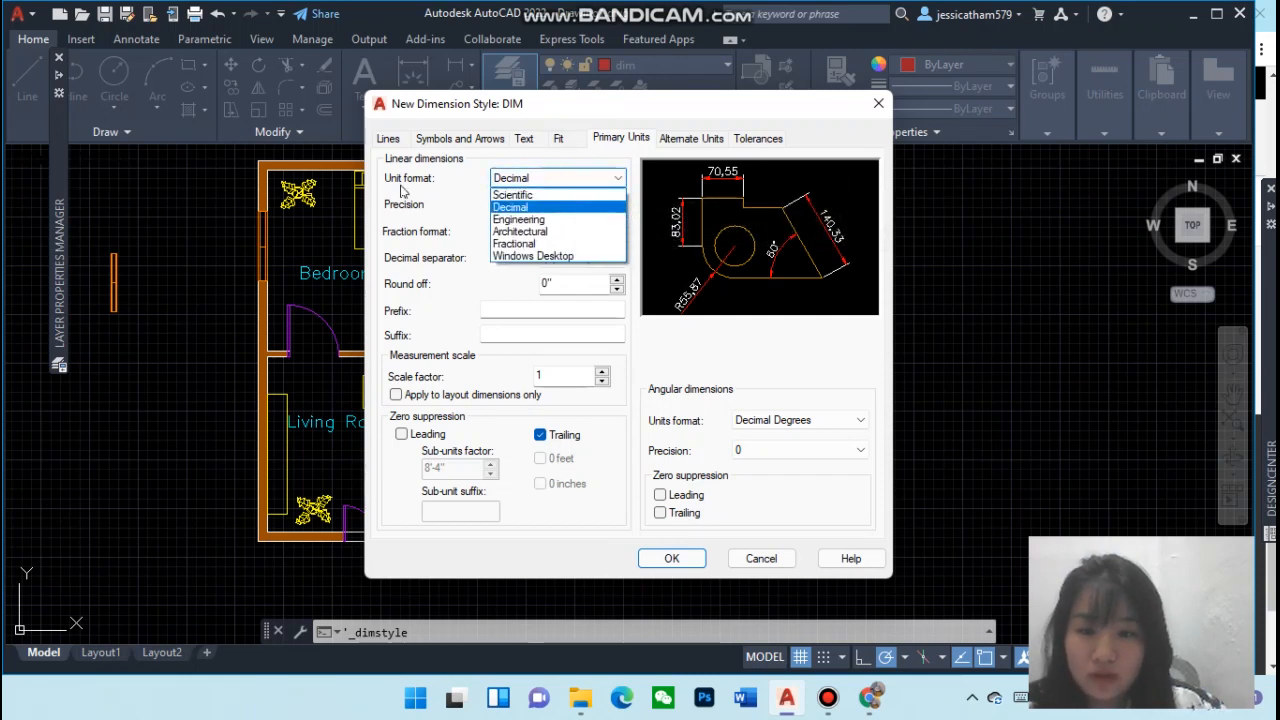
left_click(518, 231)
left_click(517, 206)
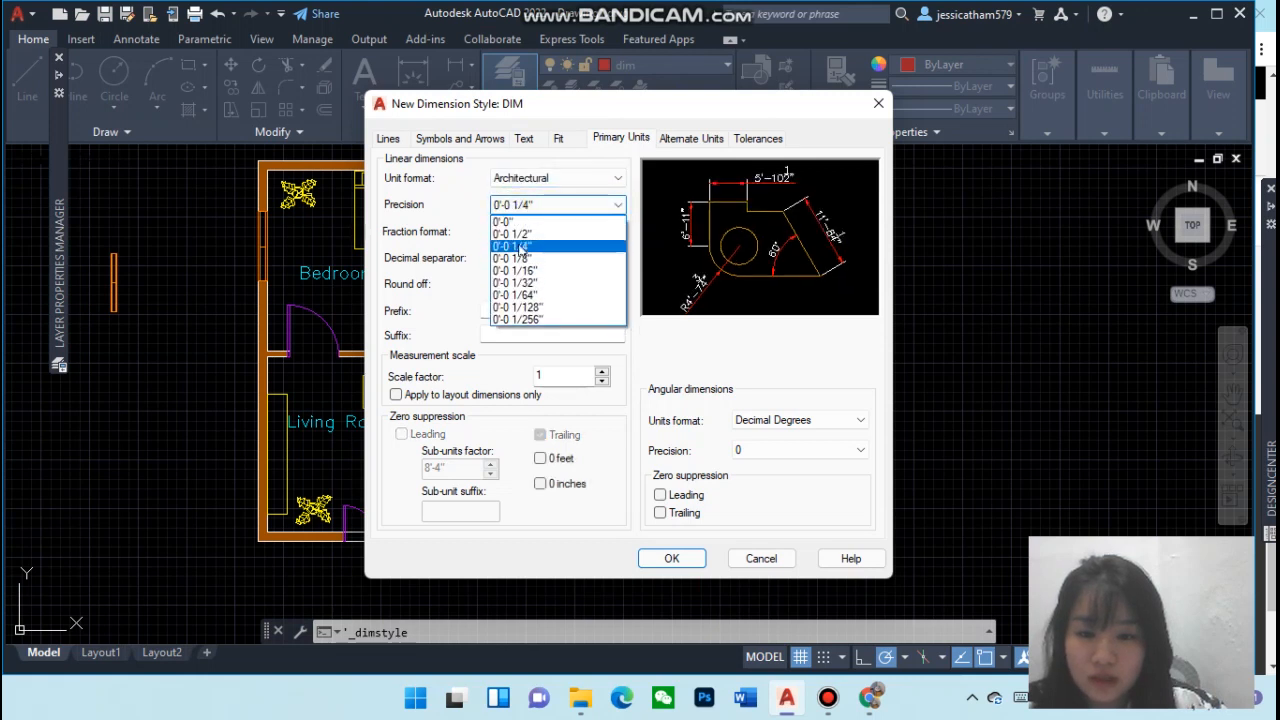
left_click(515, 235)
left_click(515, 235)
left_click(472, 282)
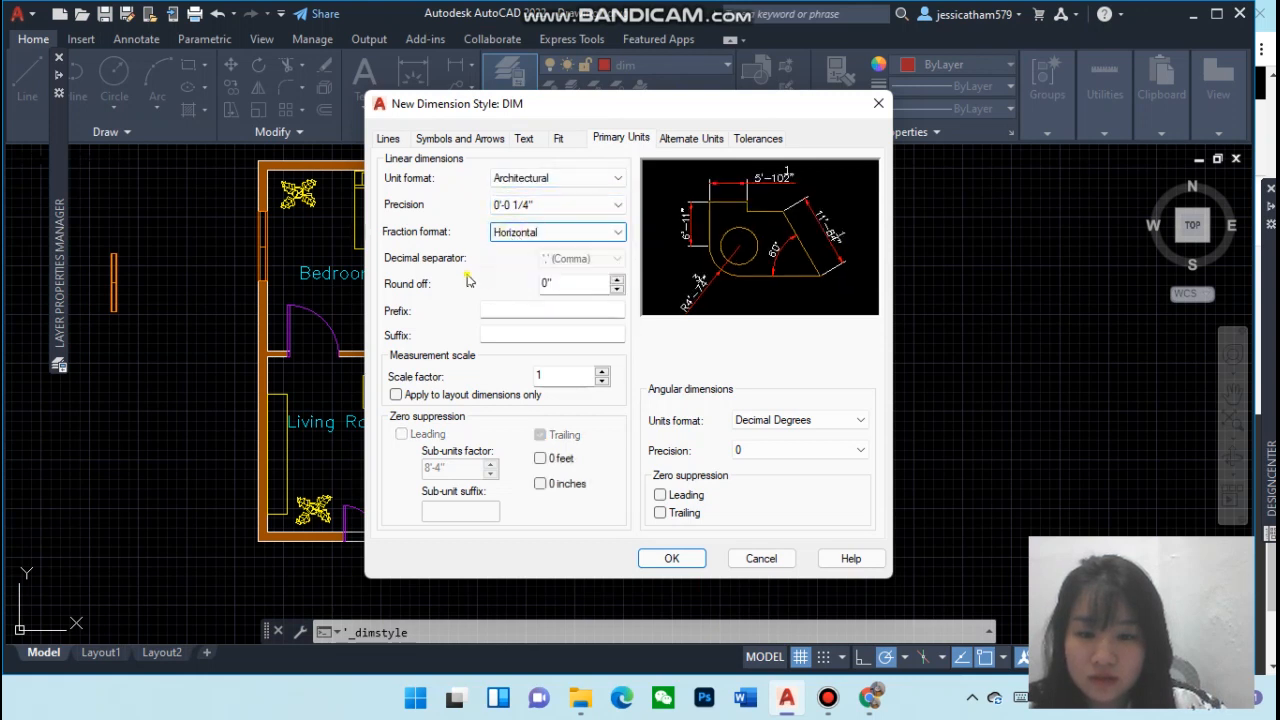
left_click(686, 557)
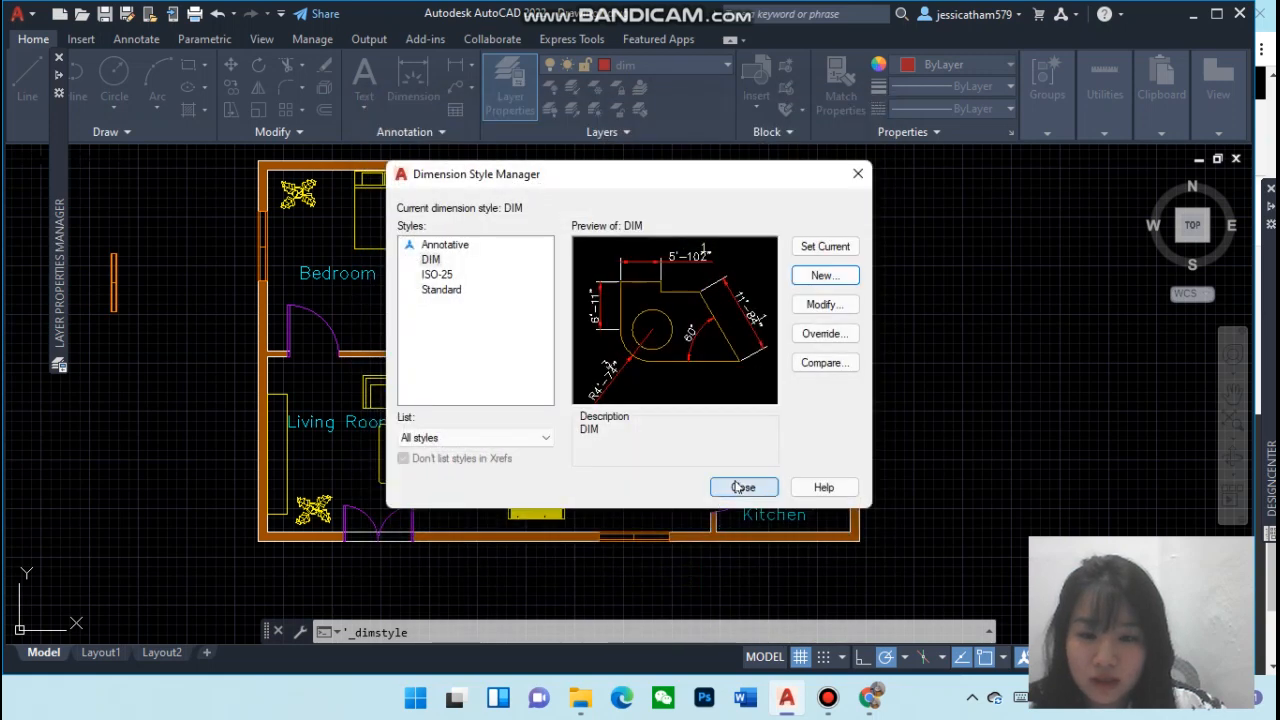
left_click(742, 487)
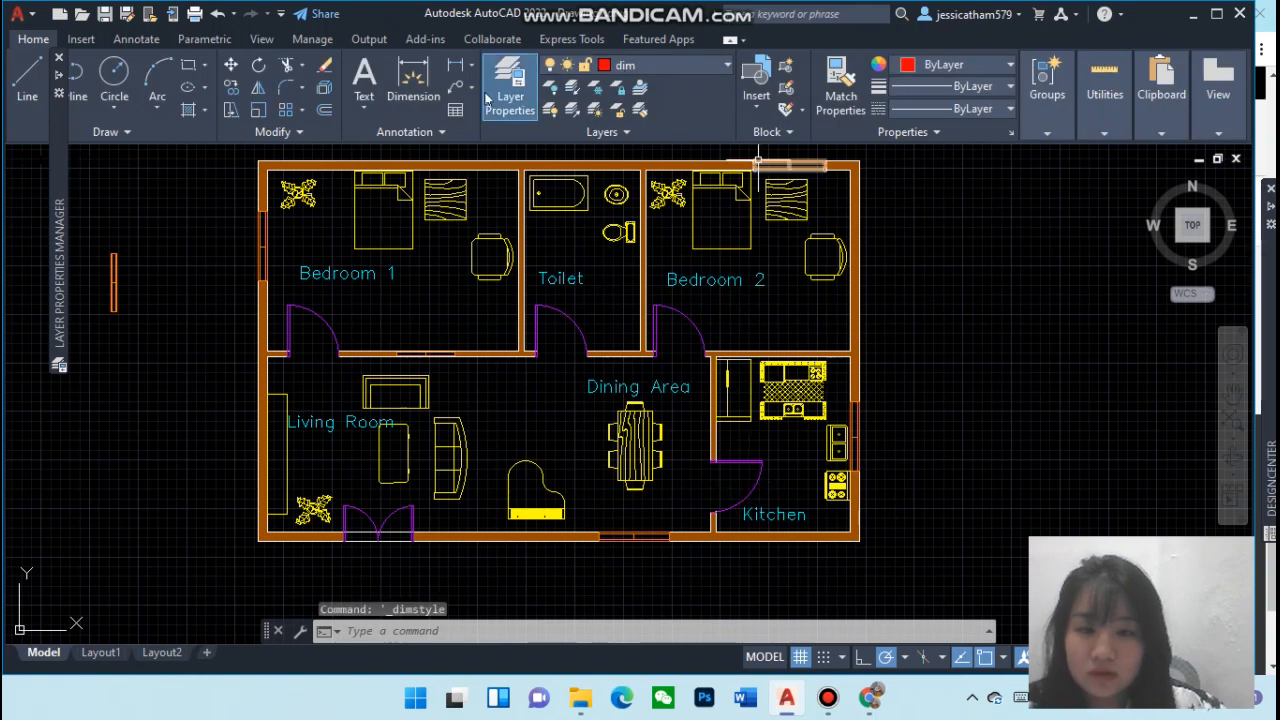
Dimension the full height of the right exterior wall just outside it and undo that dimension
left_click(456, 70)
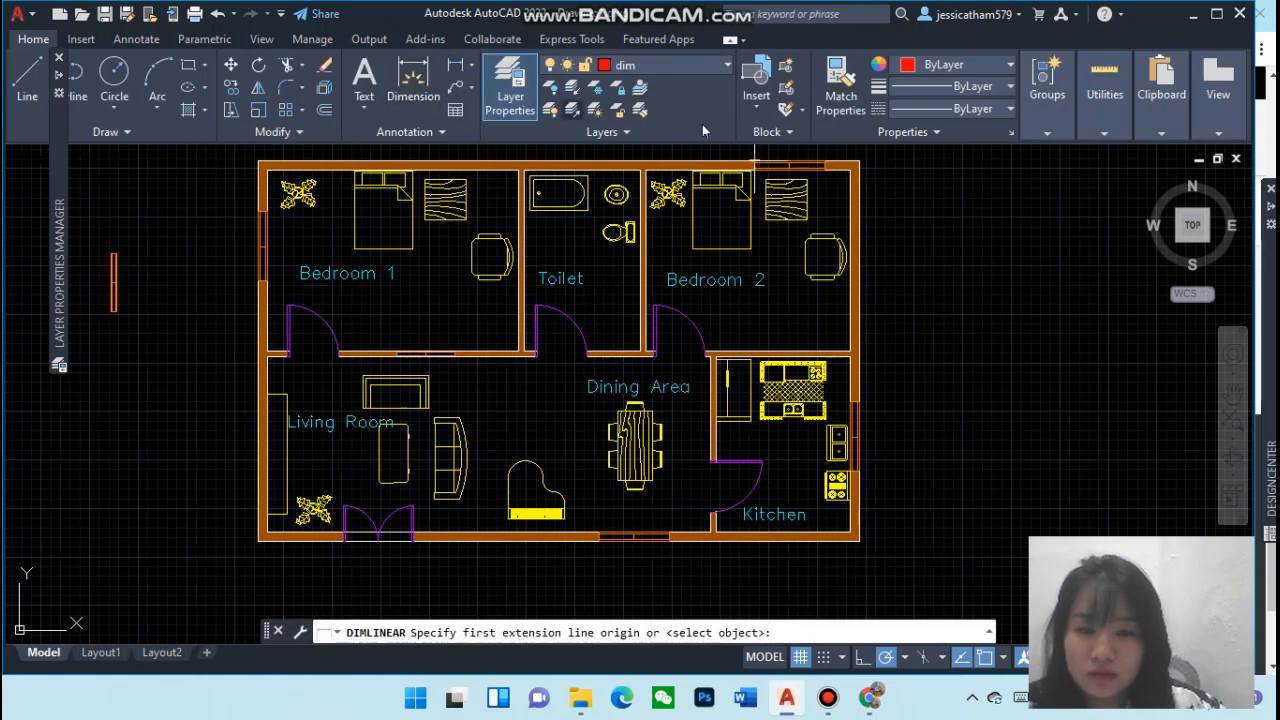
left_click(858, 160)
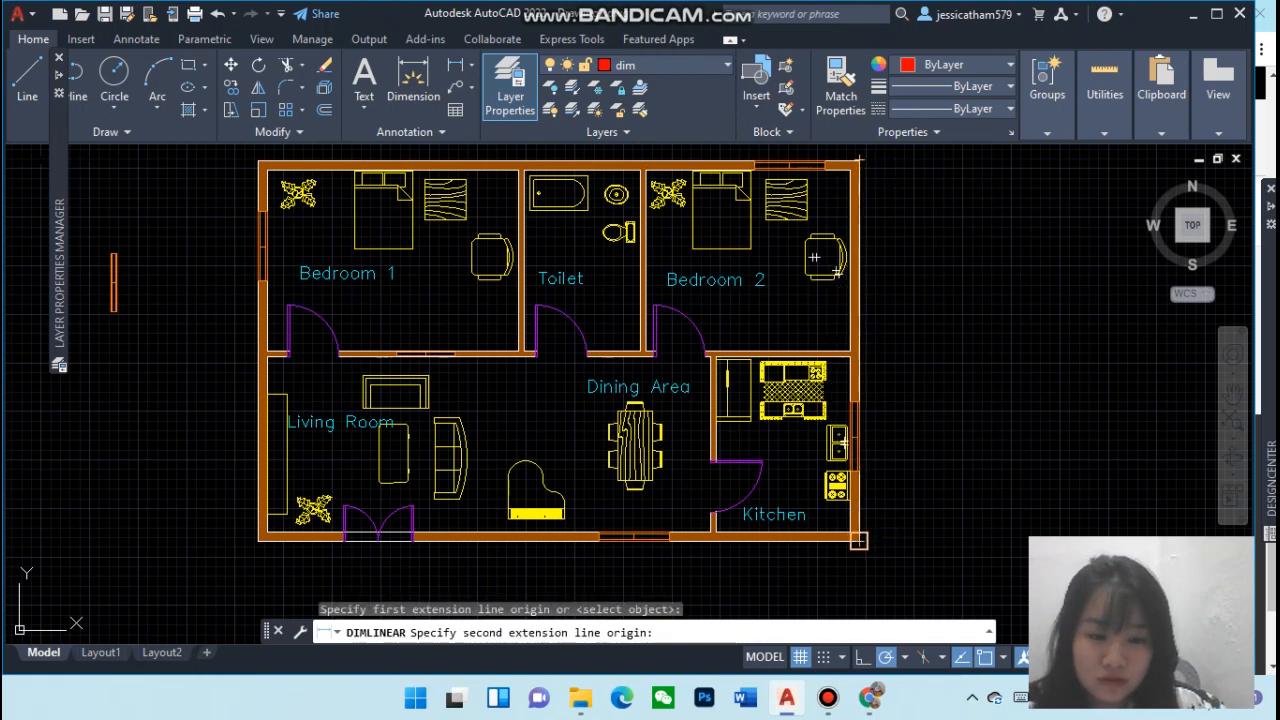
left_click(858, 540)
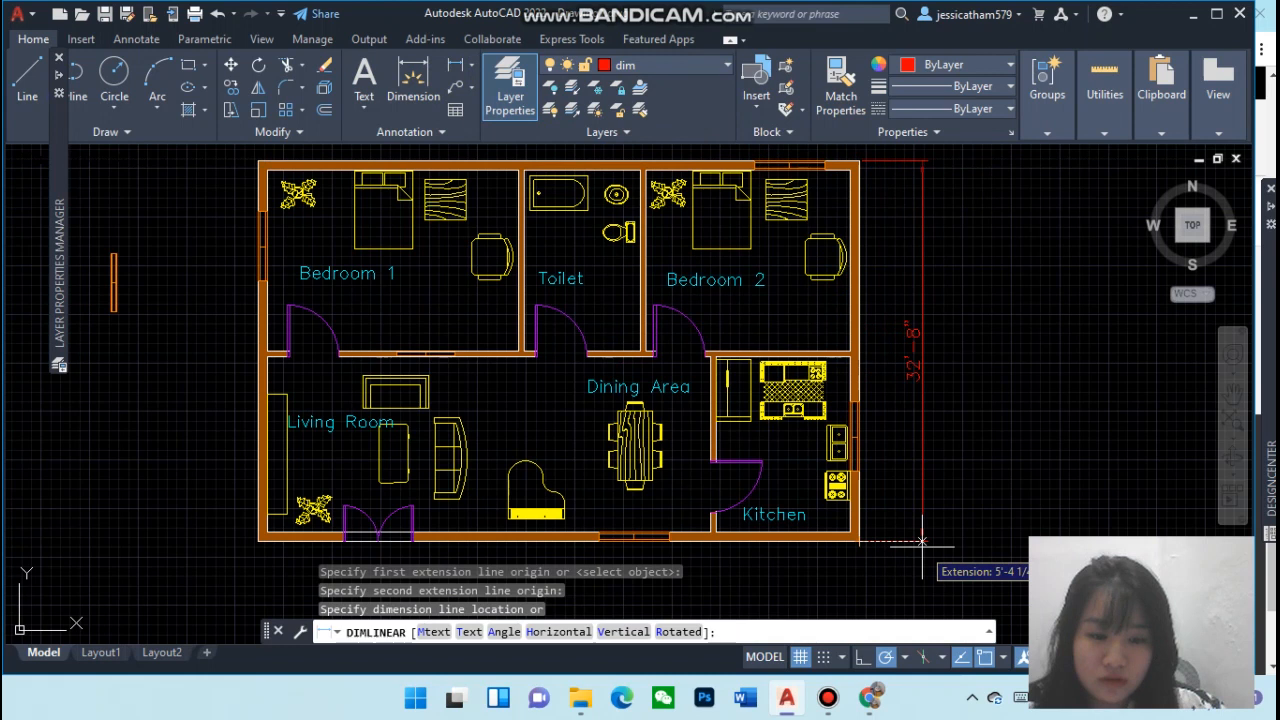
left_click(922, 541)
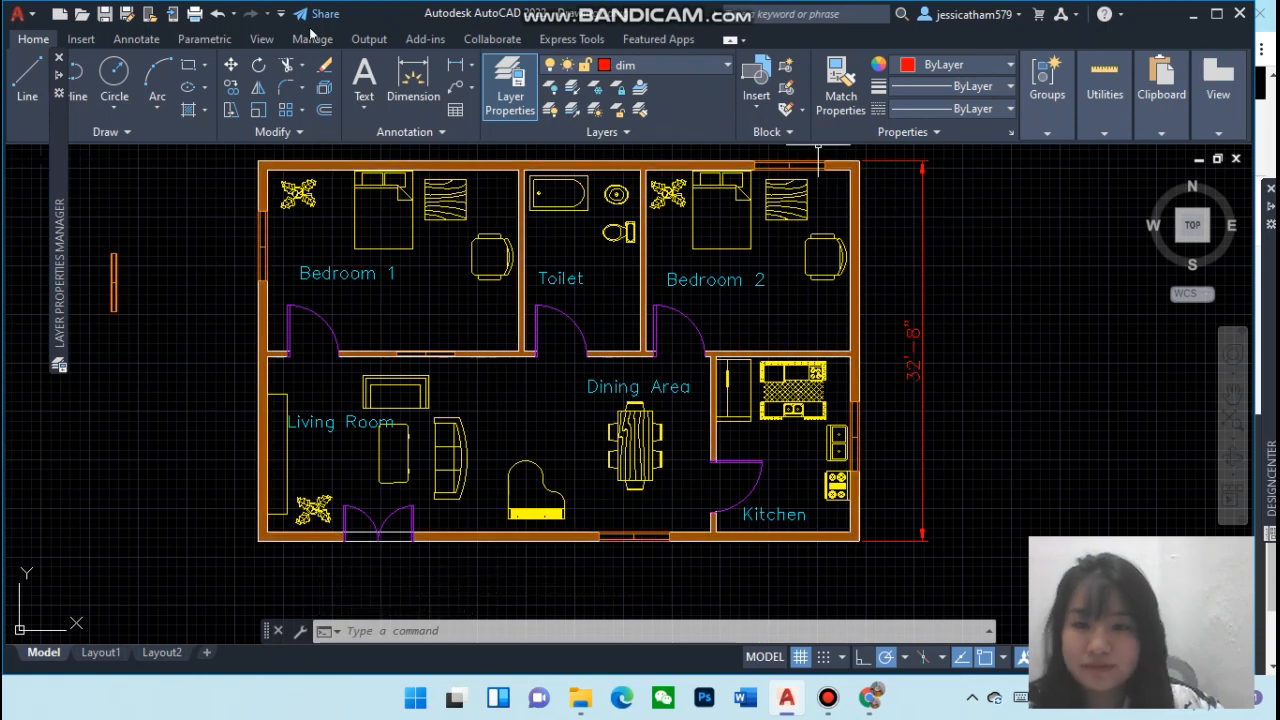
left_click(216, 14)
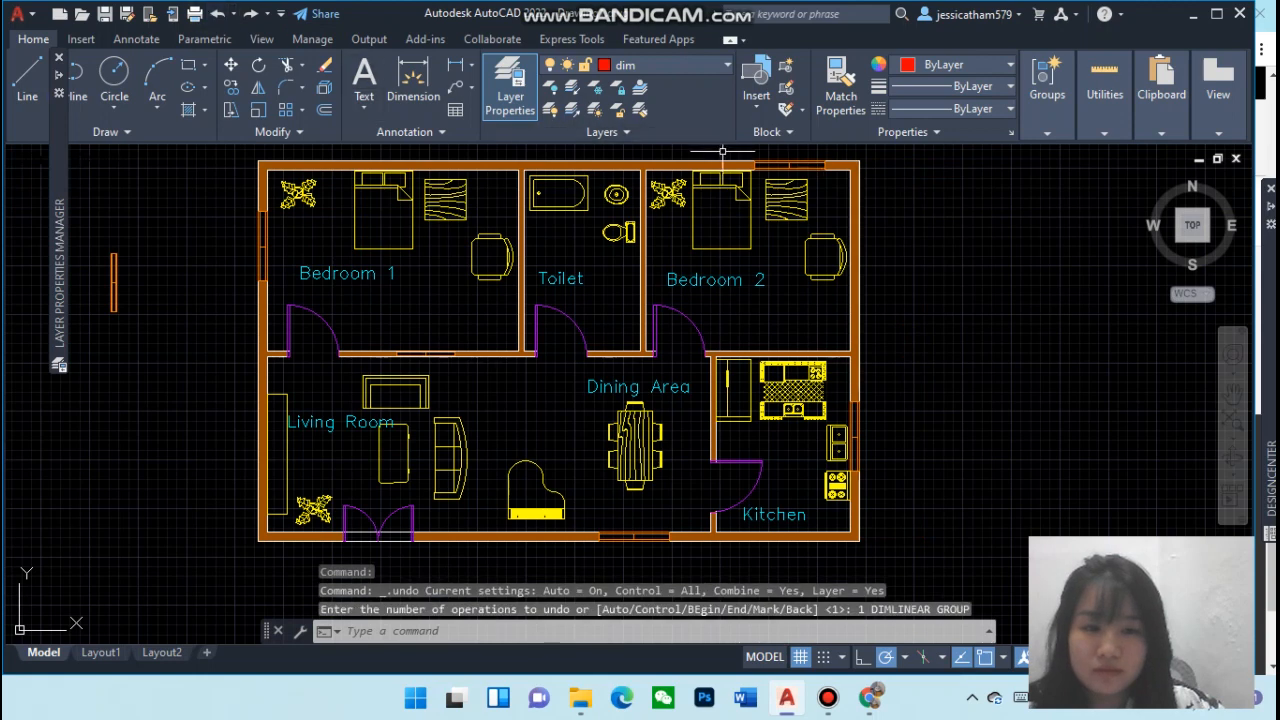
Dimension the full height of the right exterior wall, placing the dimension line just outside the wall
left_click(457, 66)
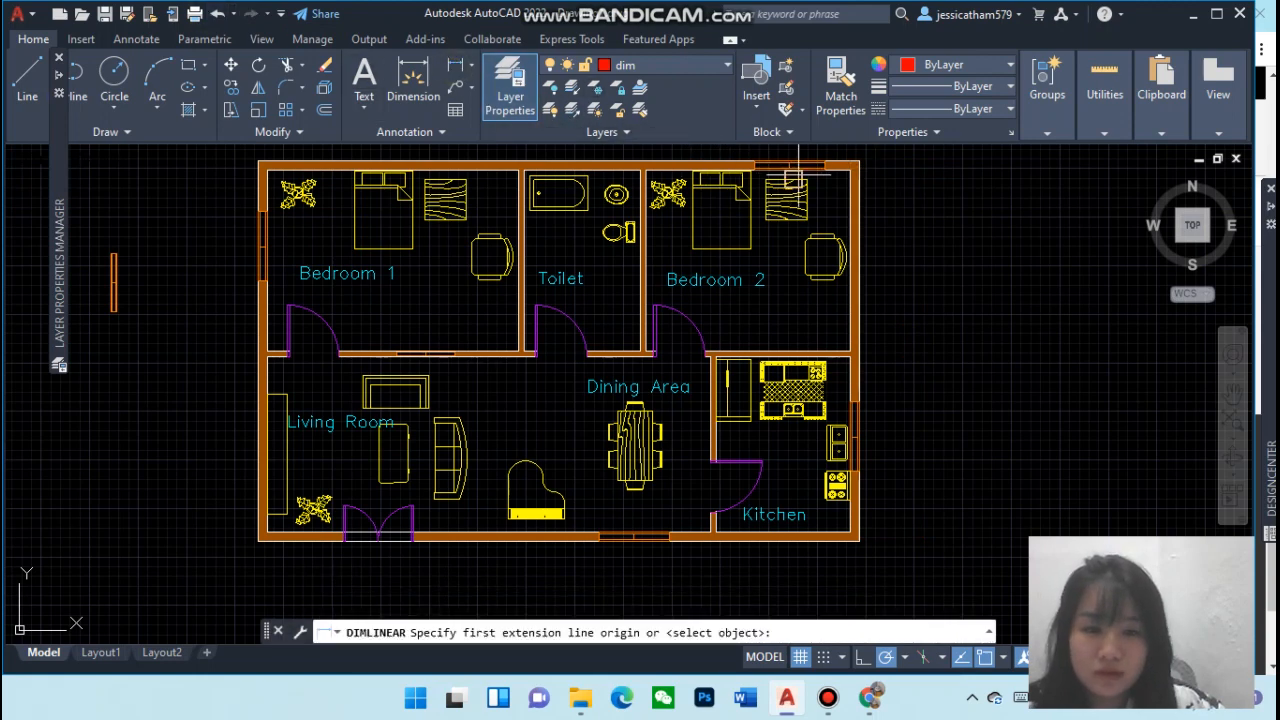
left_click(849, 170)
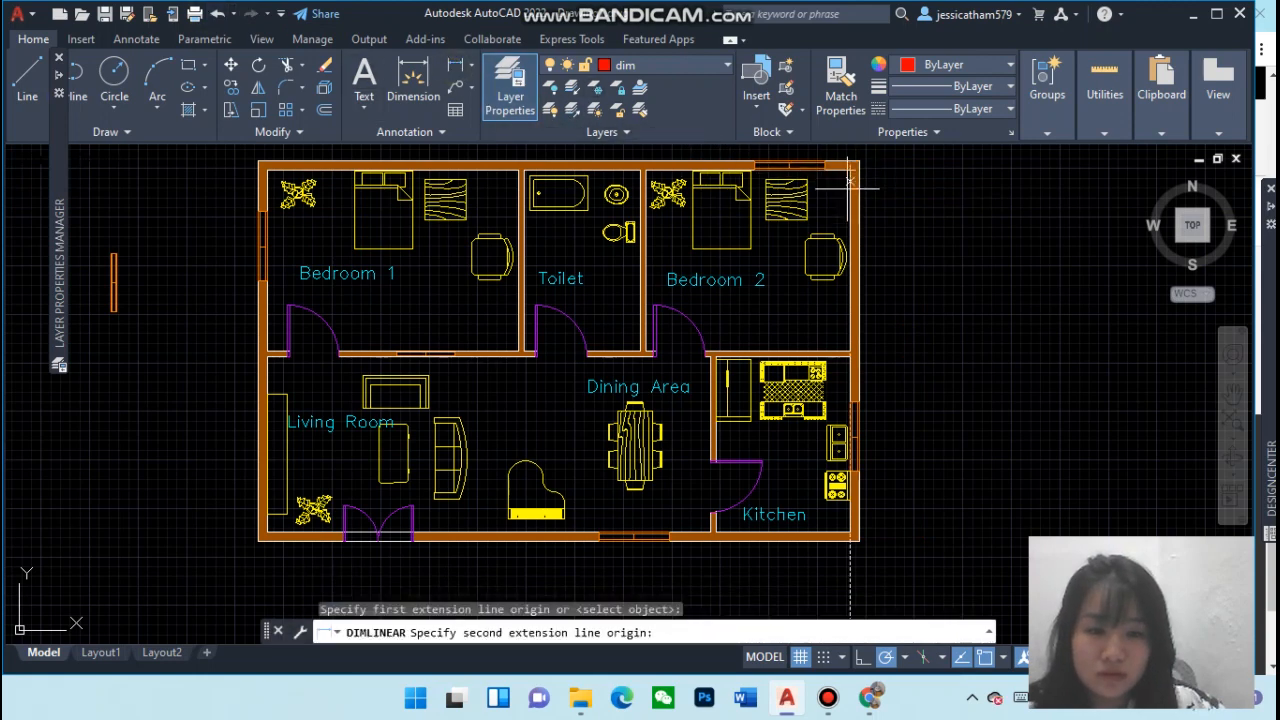
left_click(851, 533)
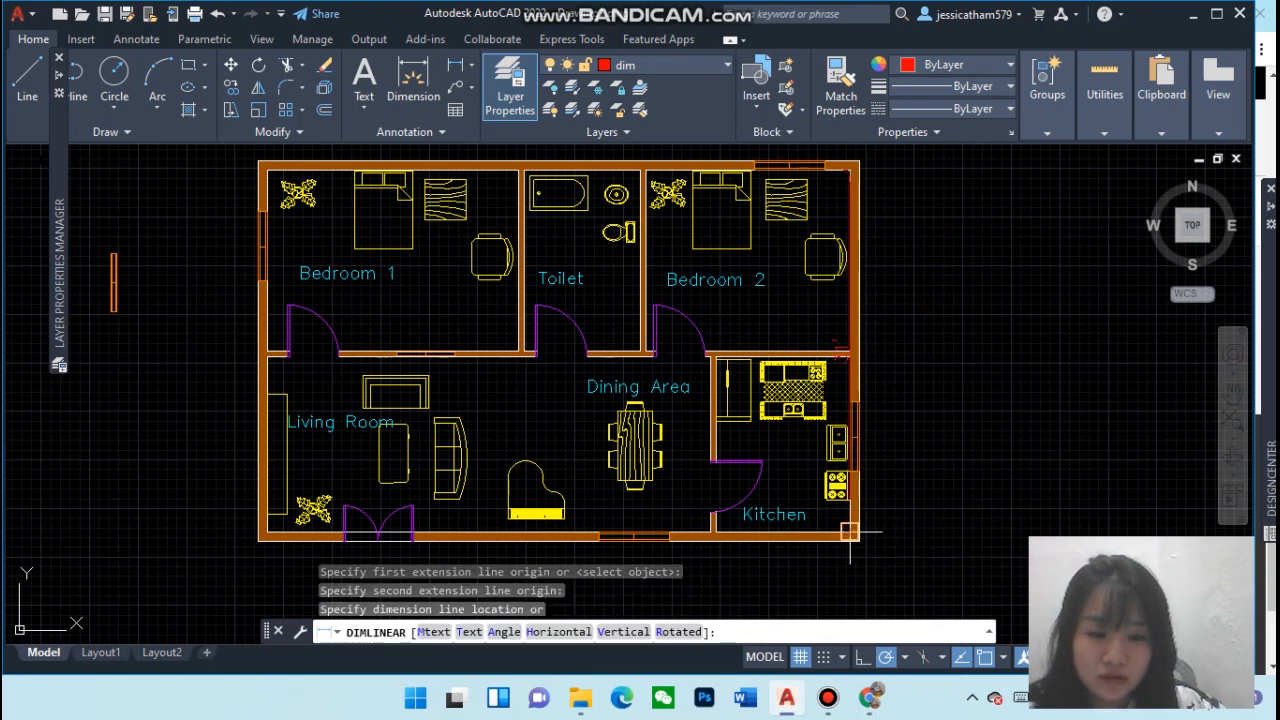
left_click(928, 532)
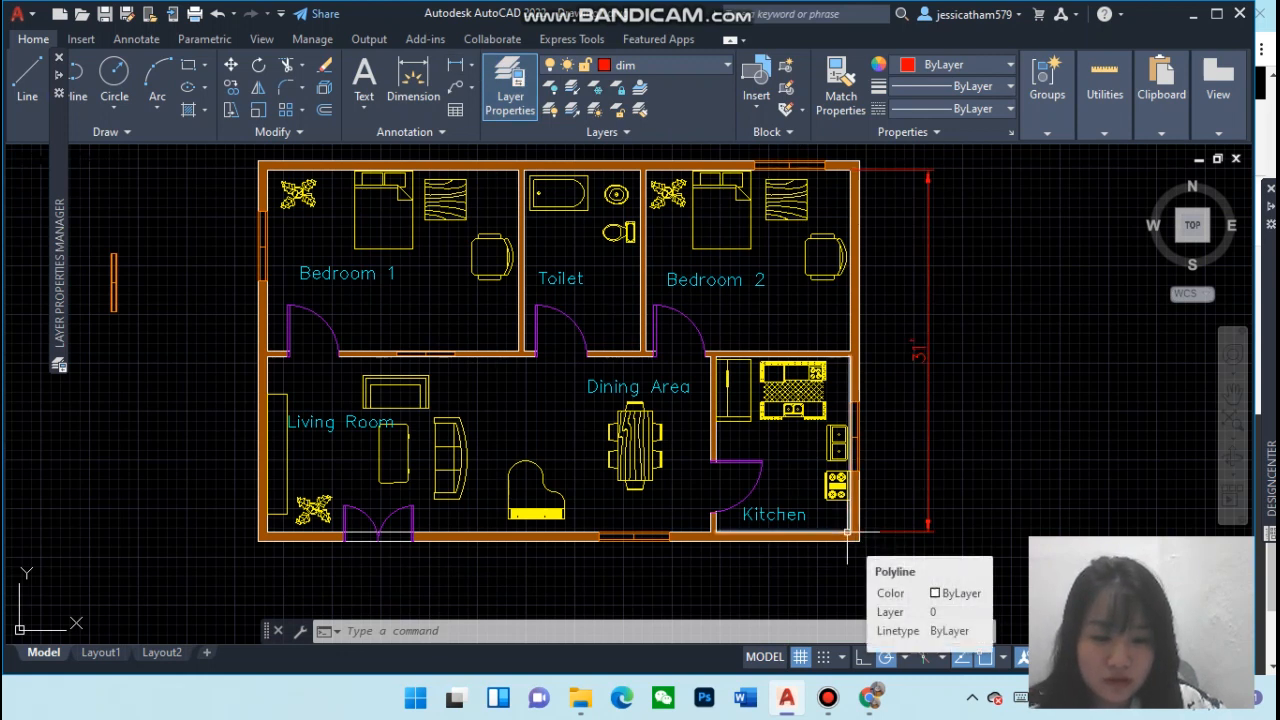
Dimension the kitchen's width along the bottom exterior wall, placing it below the plan
left_click(456, 66)
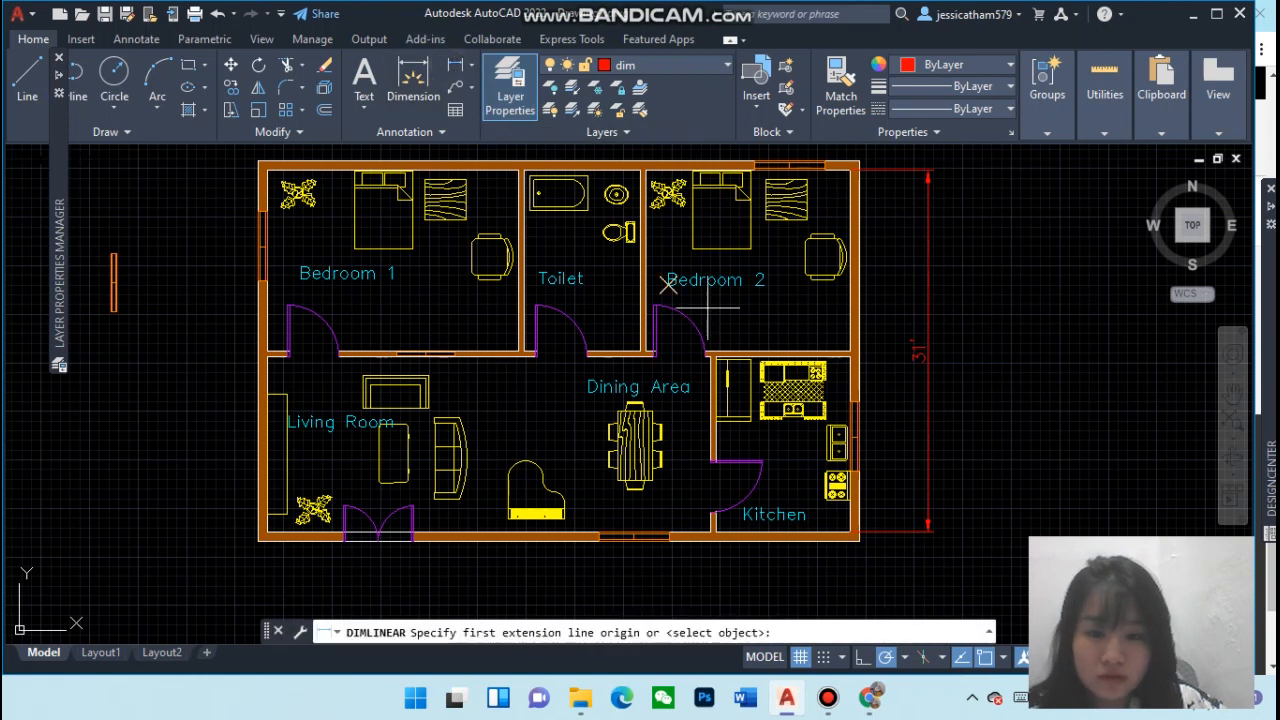
left_click(849, 531)
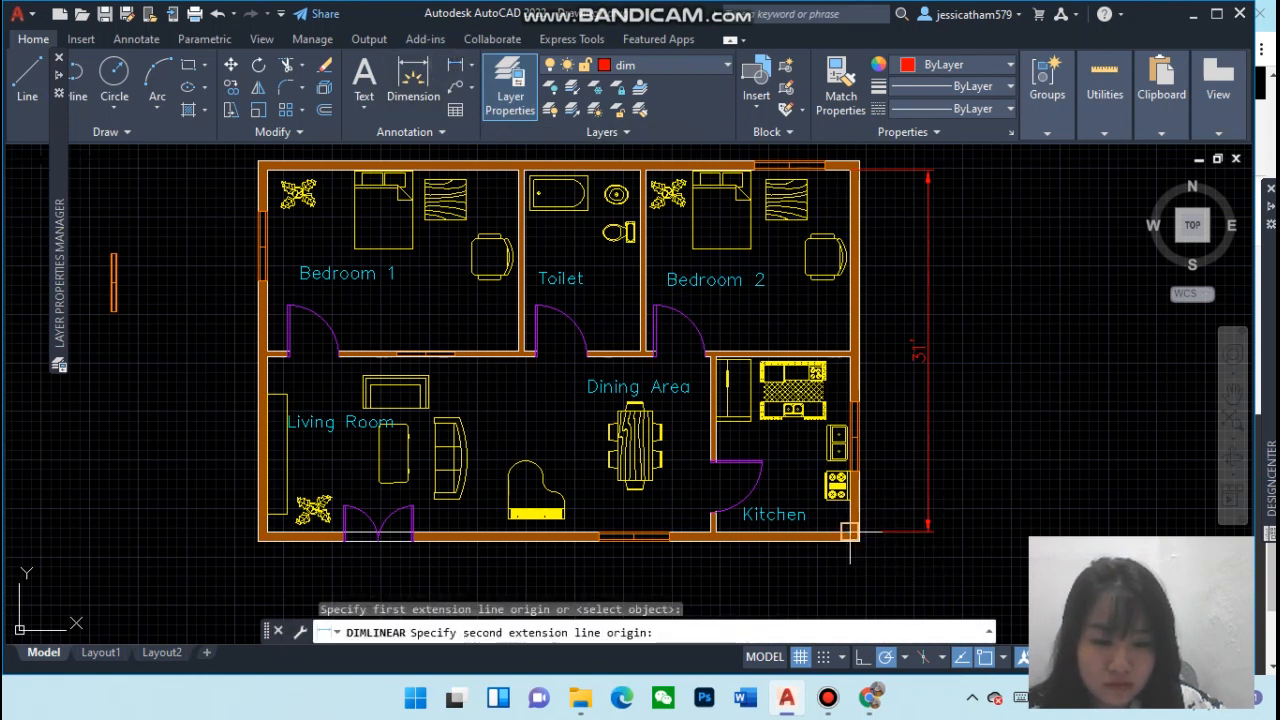
left_click(716, 531)
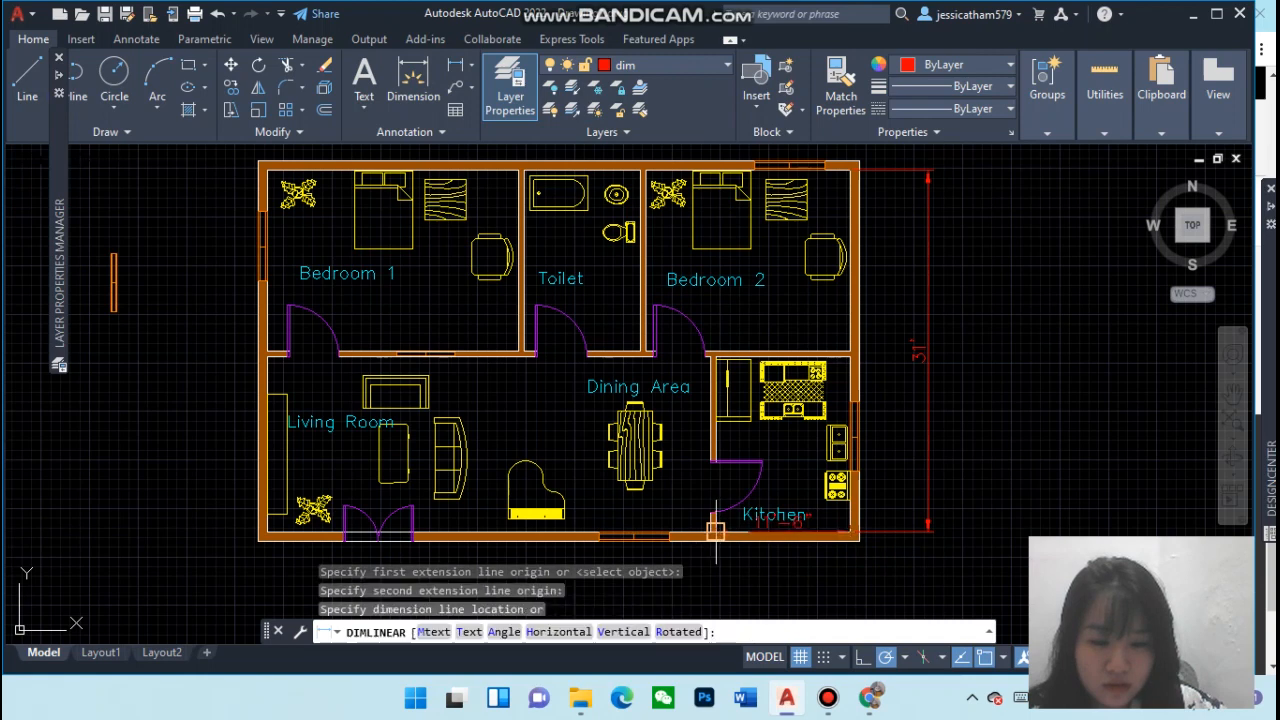
left_click(728, 587)
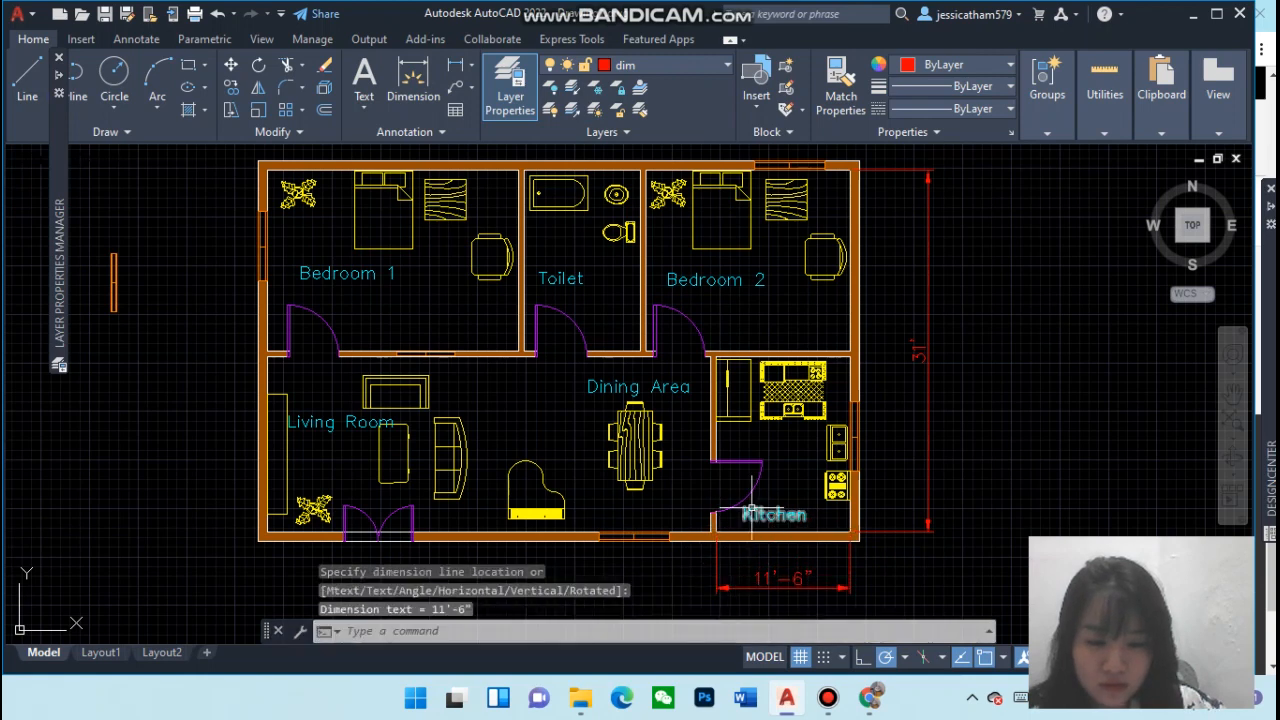
Dimension the height of Bedroom 1 along the left exterior wall, placing it left of the plan
left_click(455, 67)
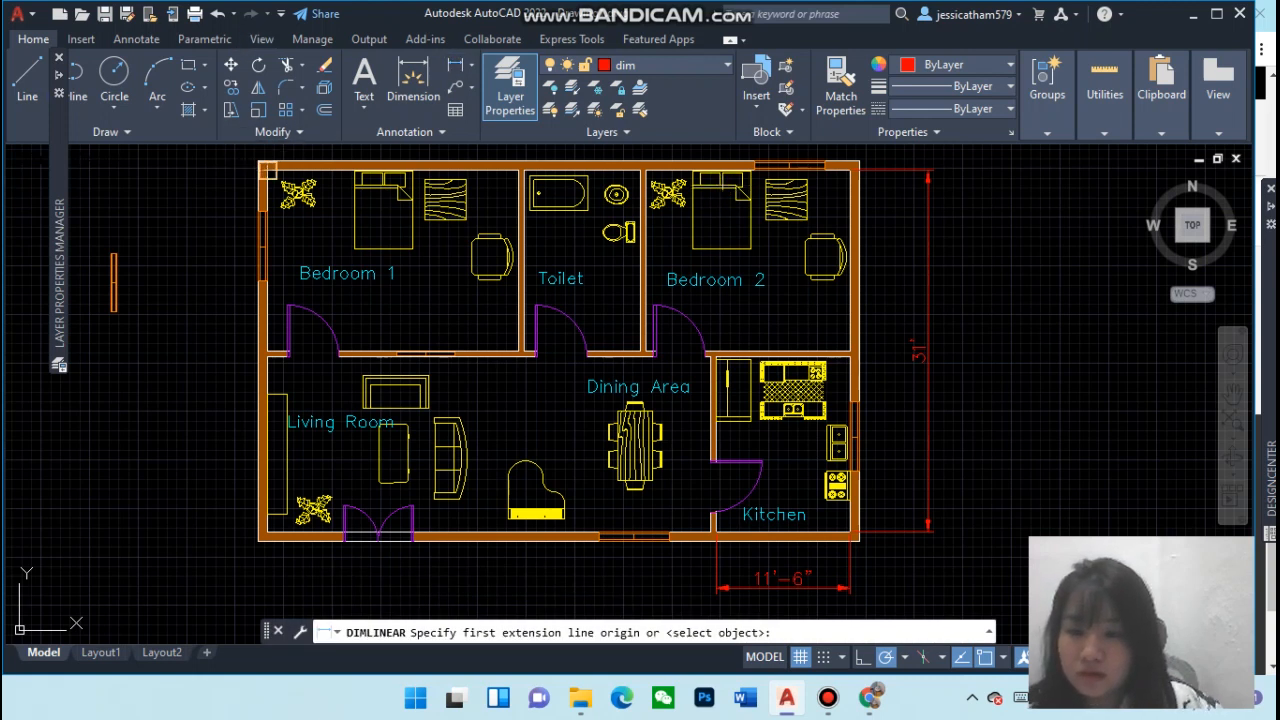
left_click(267, 170)
left_click(267, 350)
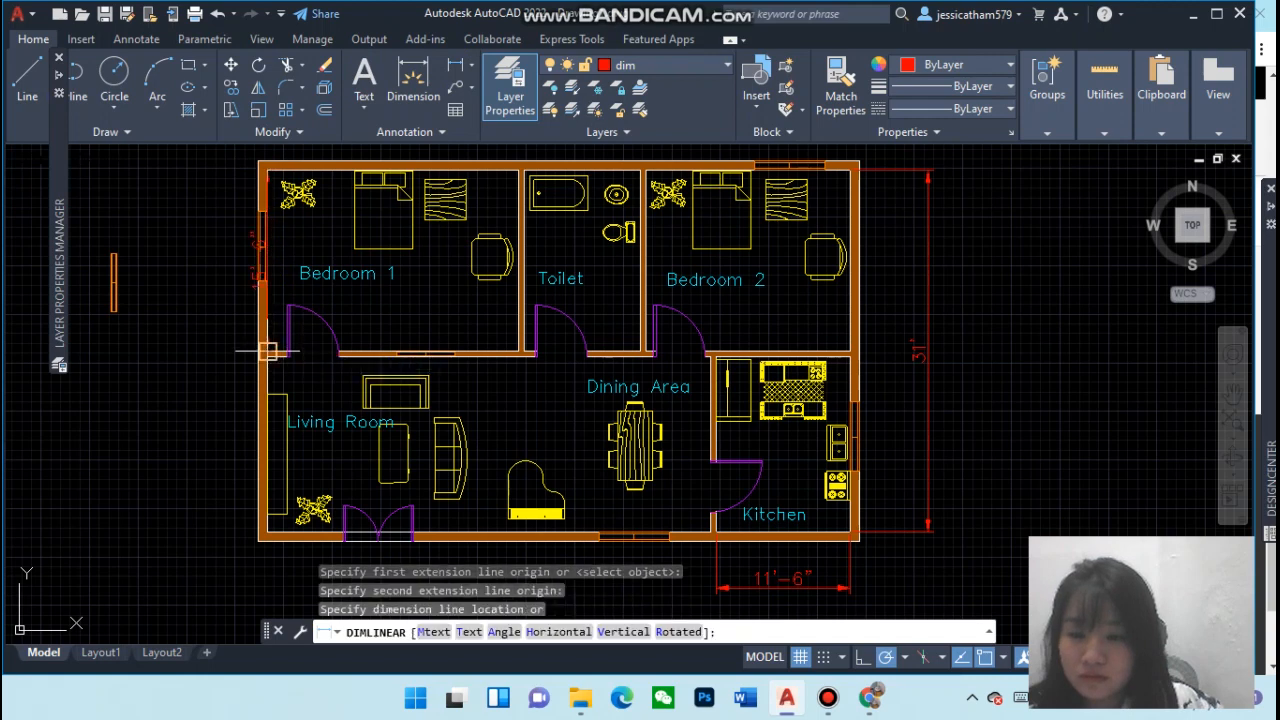
left_click(214, 347)
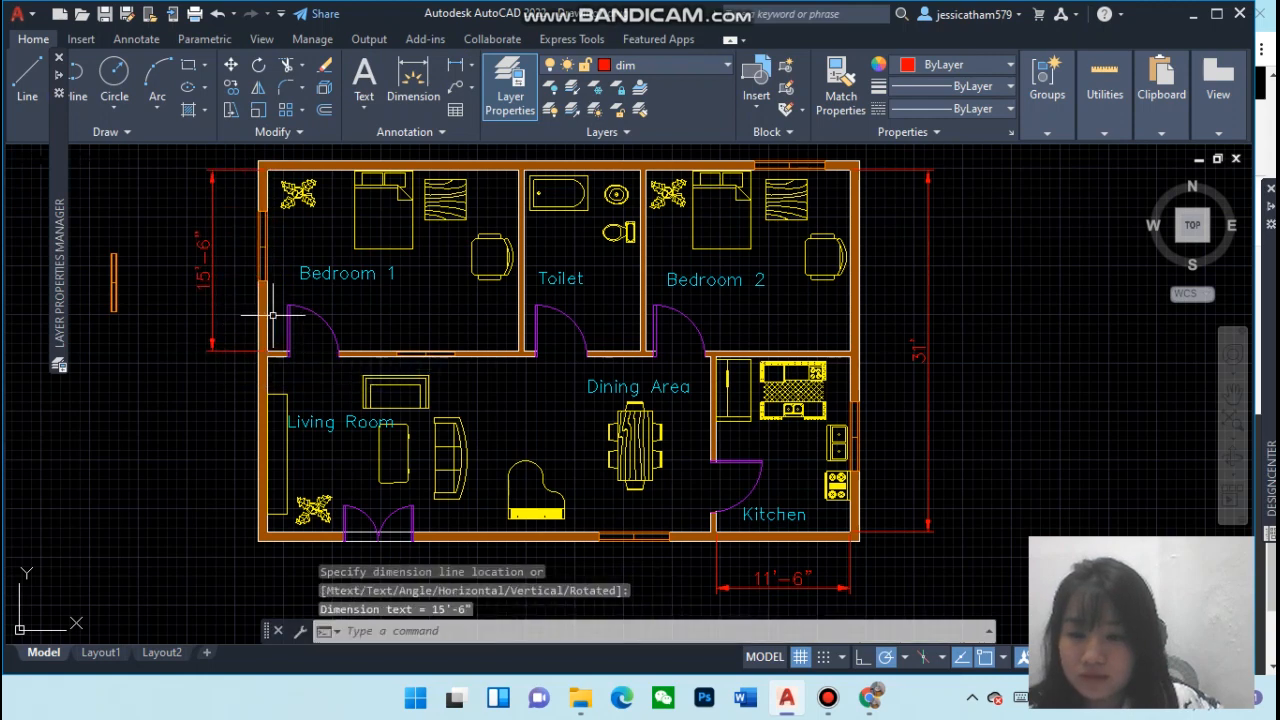
Dimension Bedroom 2's width from the toilet partition to the top-right corner, placing it above the plan
left_click(455, 67)
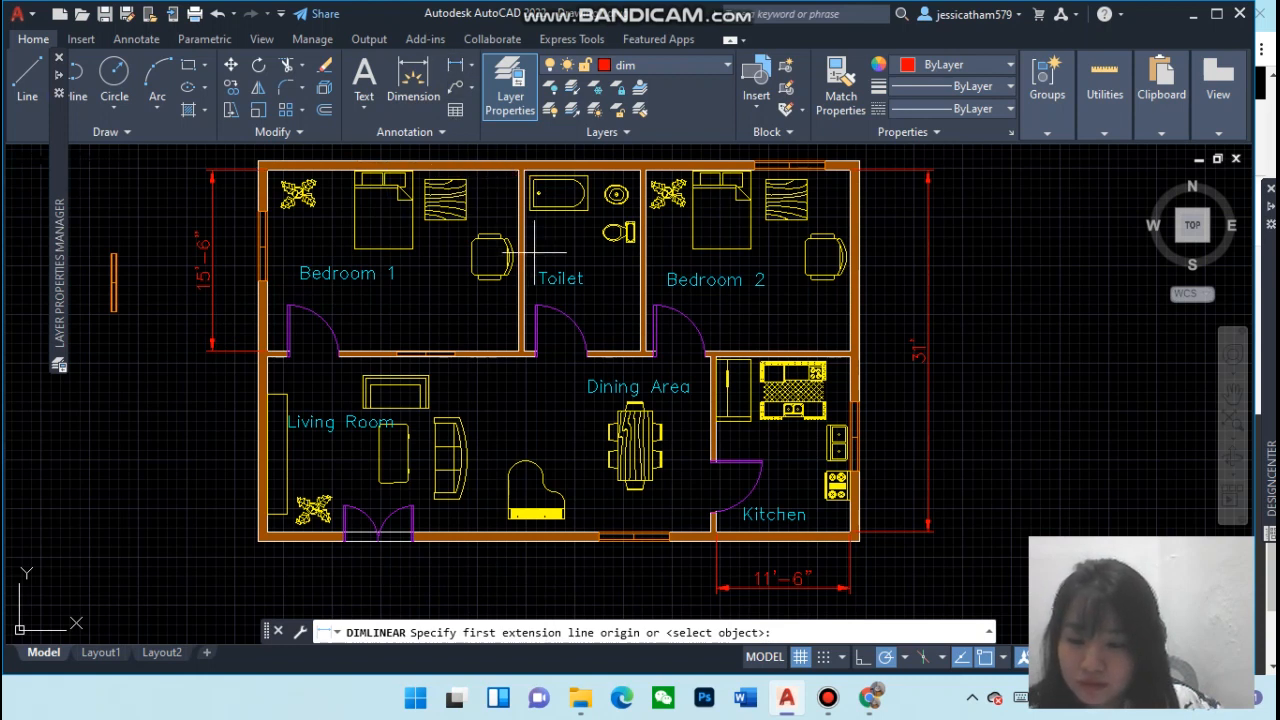
mouse_move(1270, 470)
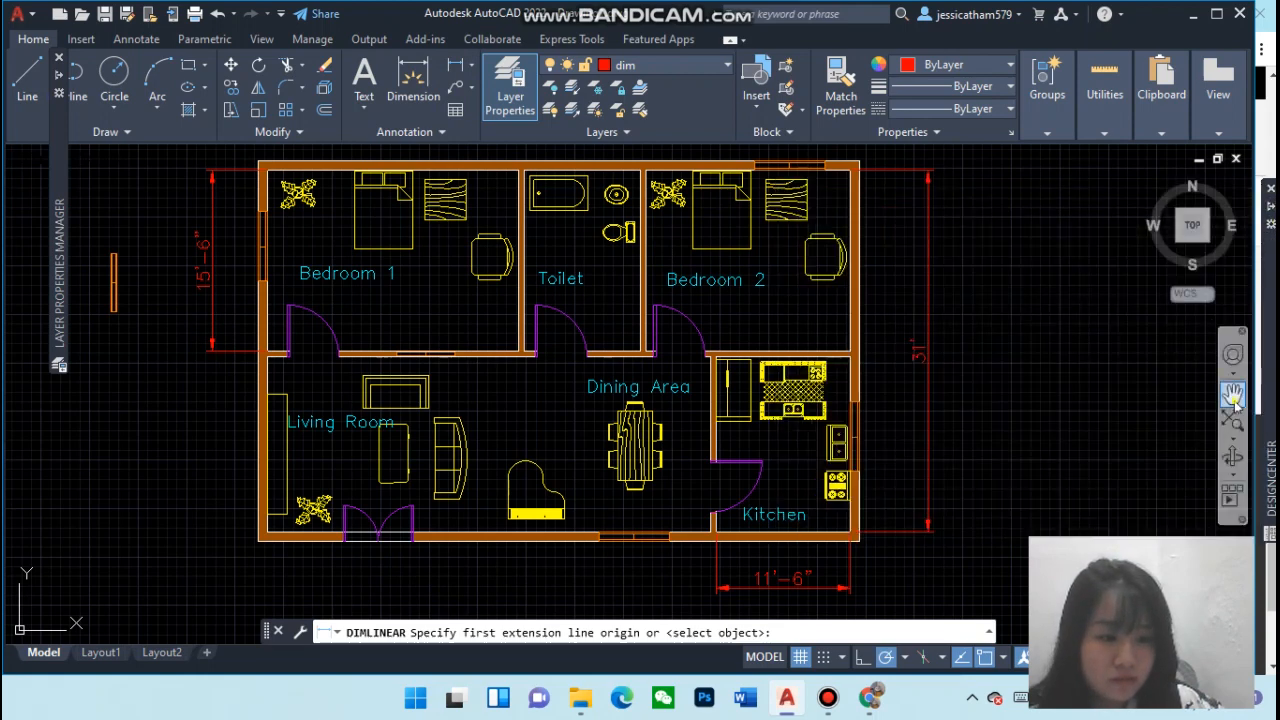
left_click(1232, 390)
left_click_drag(846, 284, 889, 380)
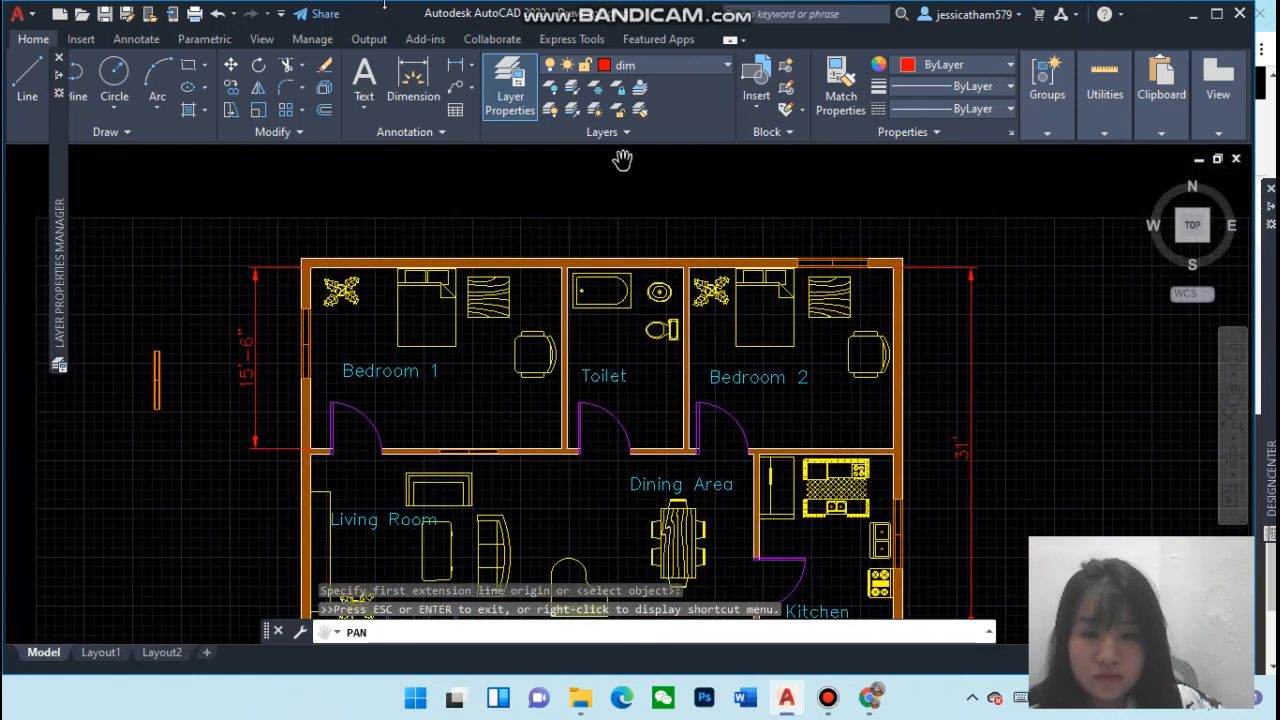
key("Escape")
key("Return")
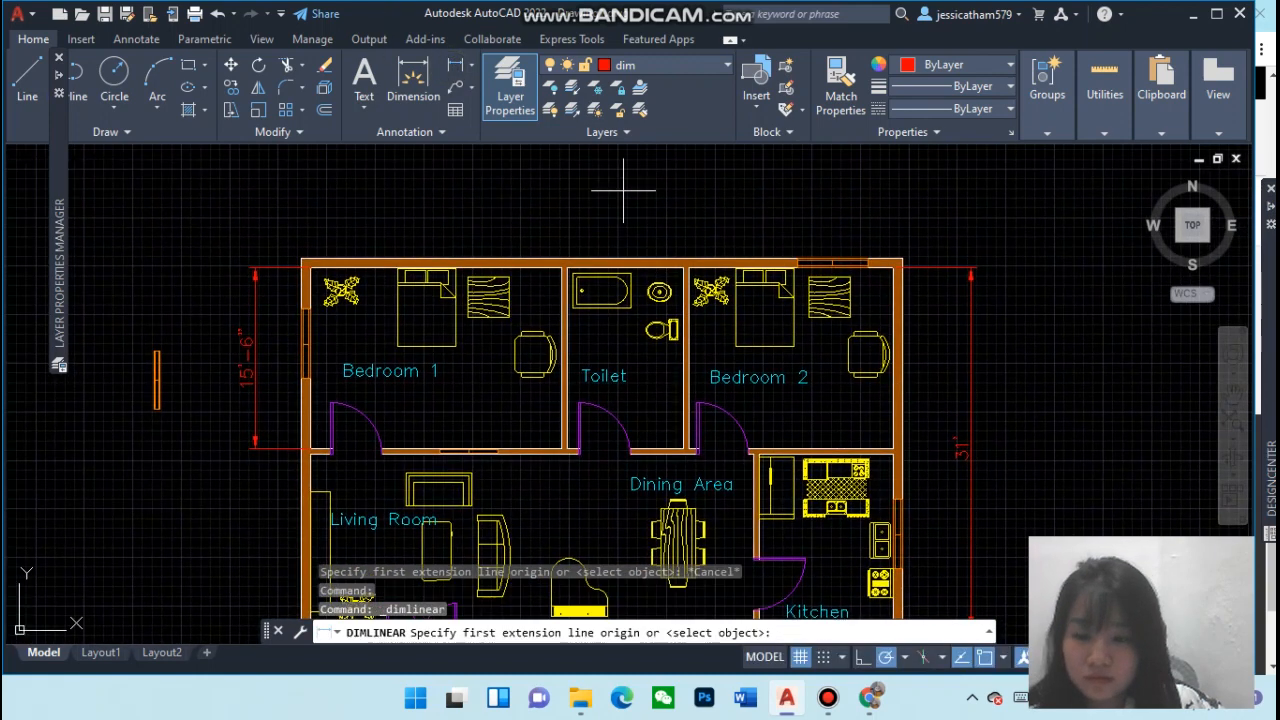
left_click(892, 259)
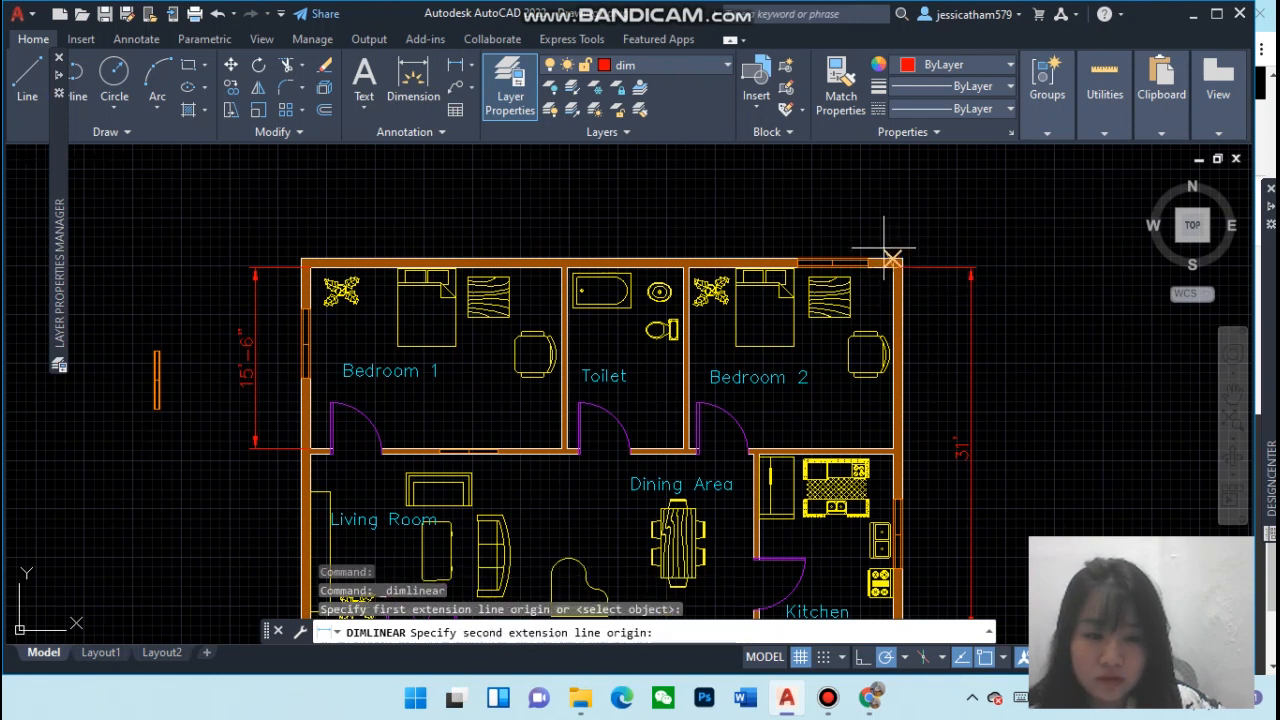
left_click(690, 256)
left_click(689, 213)
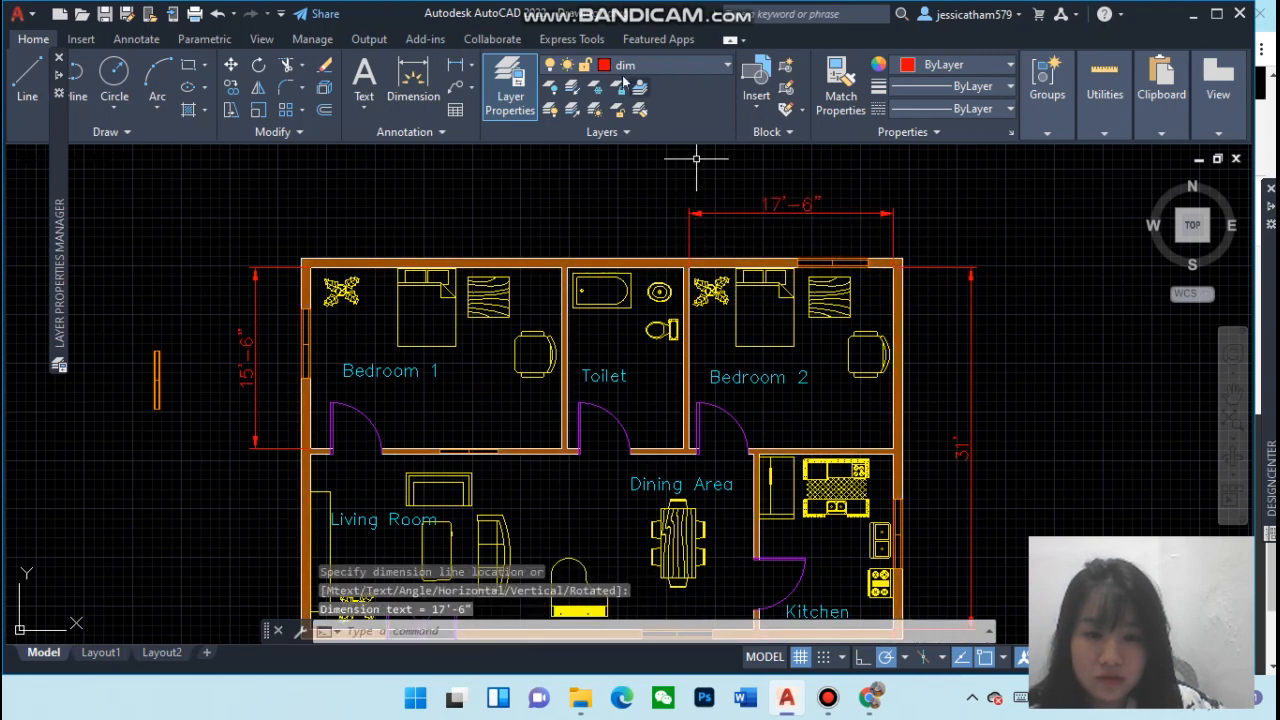
Dimension the toilet's width along the top wall, in line with the Bedroom 2 dimension above the plan
left_click(456, 68)
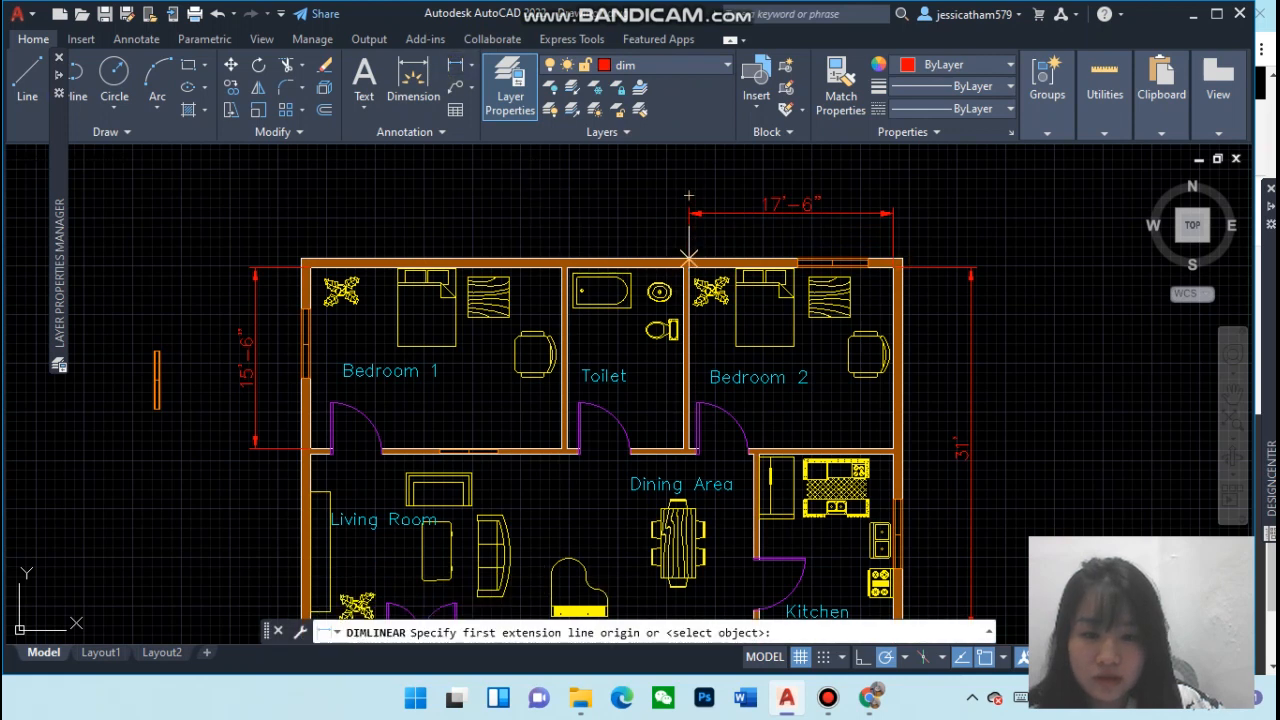
left_click(683, 268)
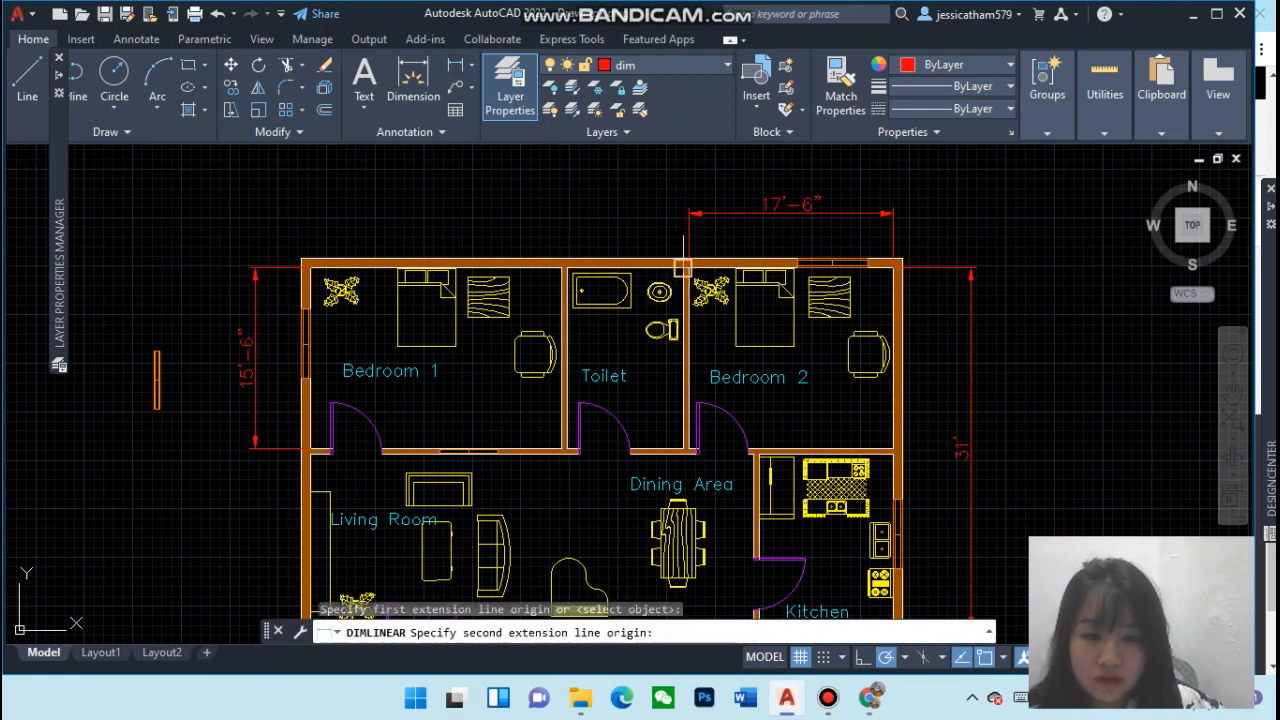
left_click(567, 268)
left_click(575, 213)
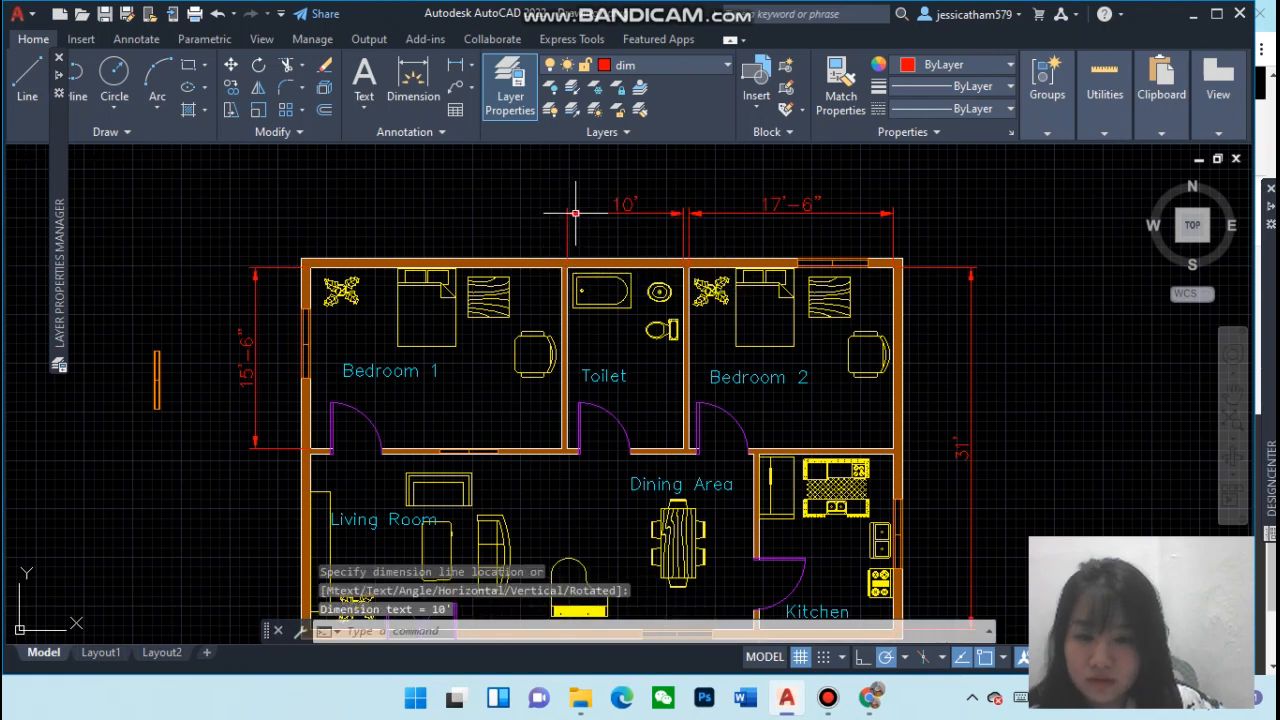
scroll(781, 350, "down", 2)
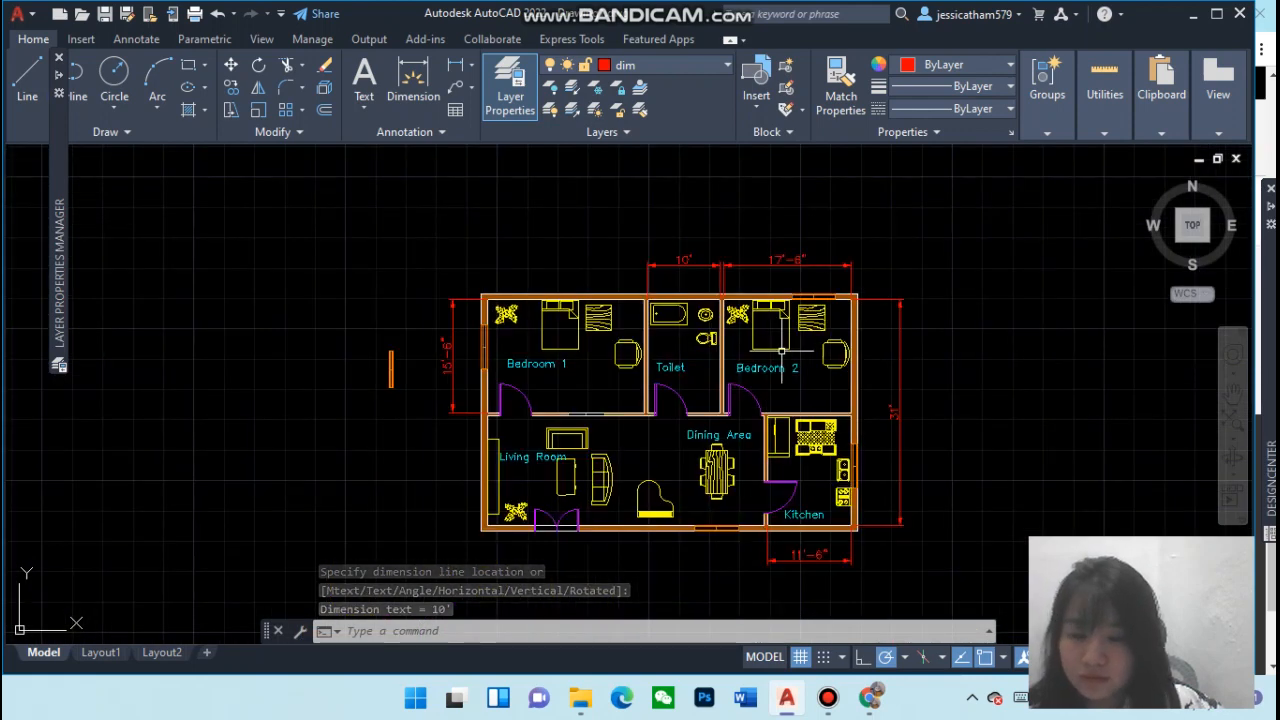
scroll(781, 350, "up", 2)
scroll(781, 350, "down", 2)
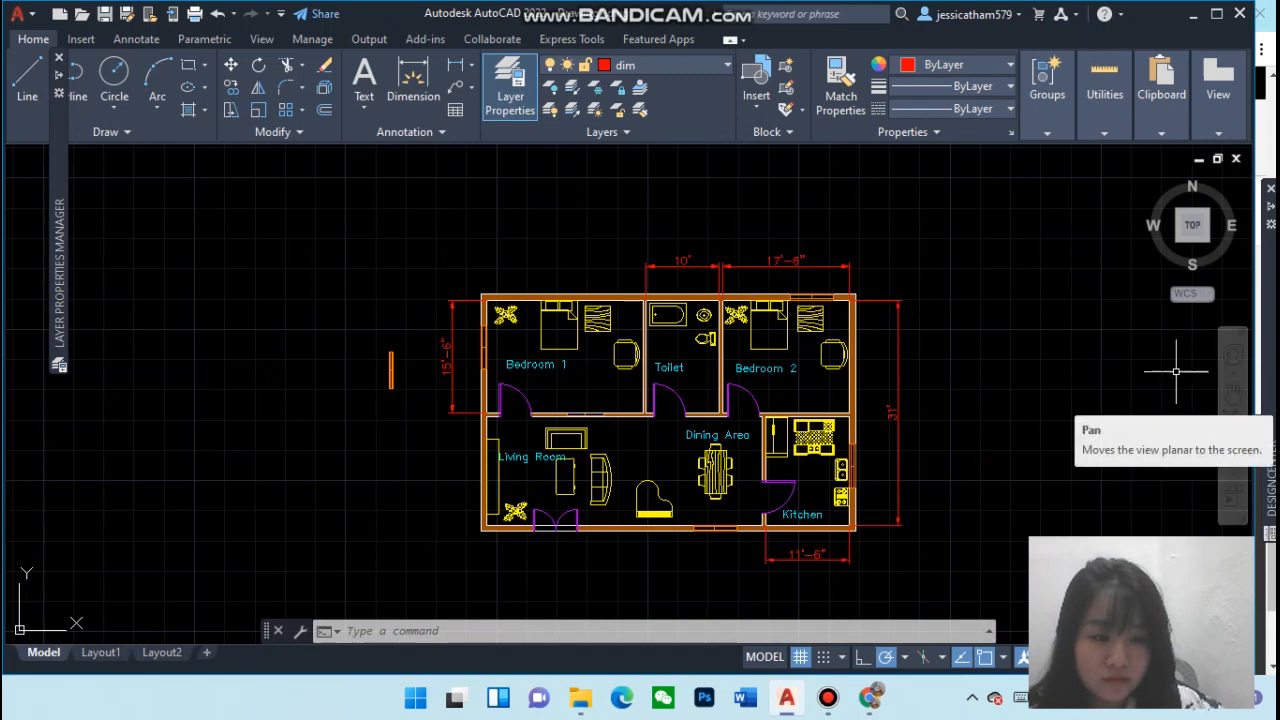
Dimension the full 50' width of the bottom exterior wall below the kitchen dimension
left_click(1233, 393)
mouse_move(851, 391)
left_mouse_down()
mouse_move(845, 375)
mouse_move(790, 352)
left_mouse_up()
scroll(810, 362, "up", 2)
scroll(790, 352, "up", 2)
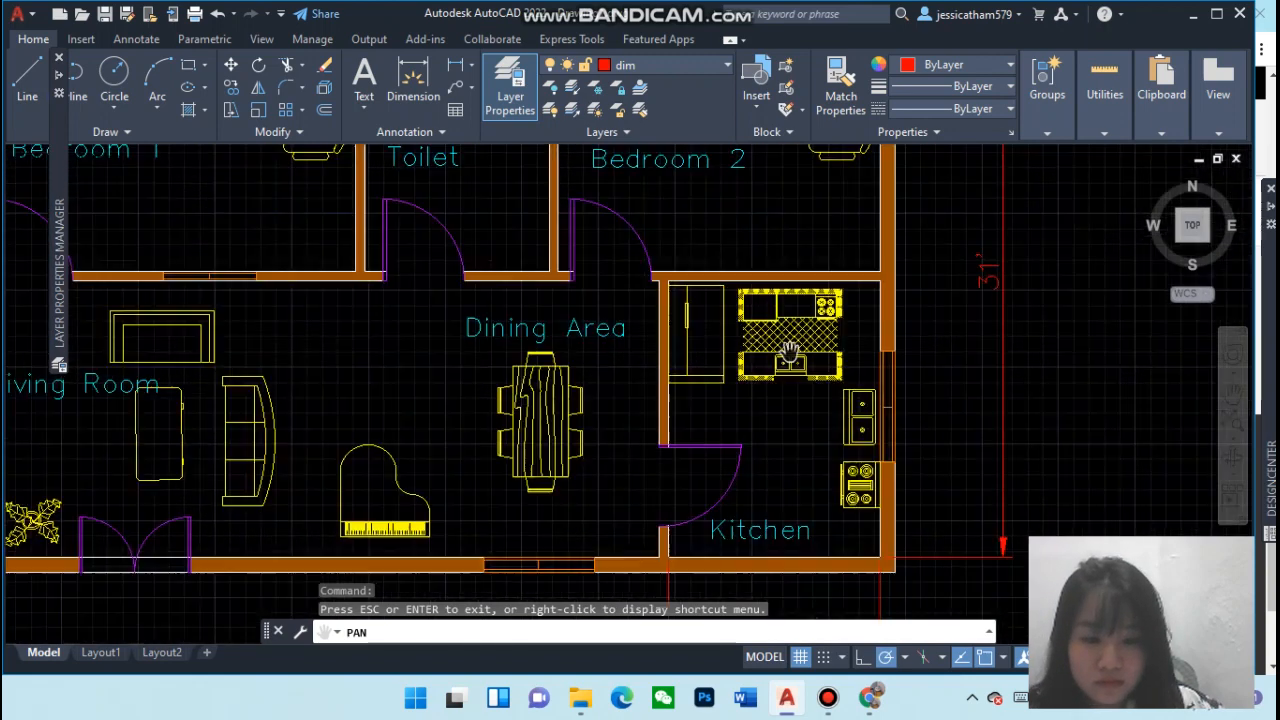
scroll(790, 352, "down", 2)
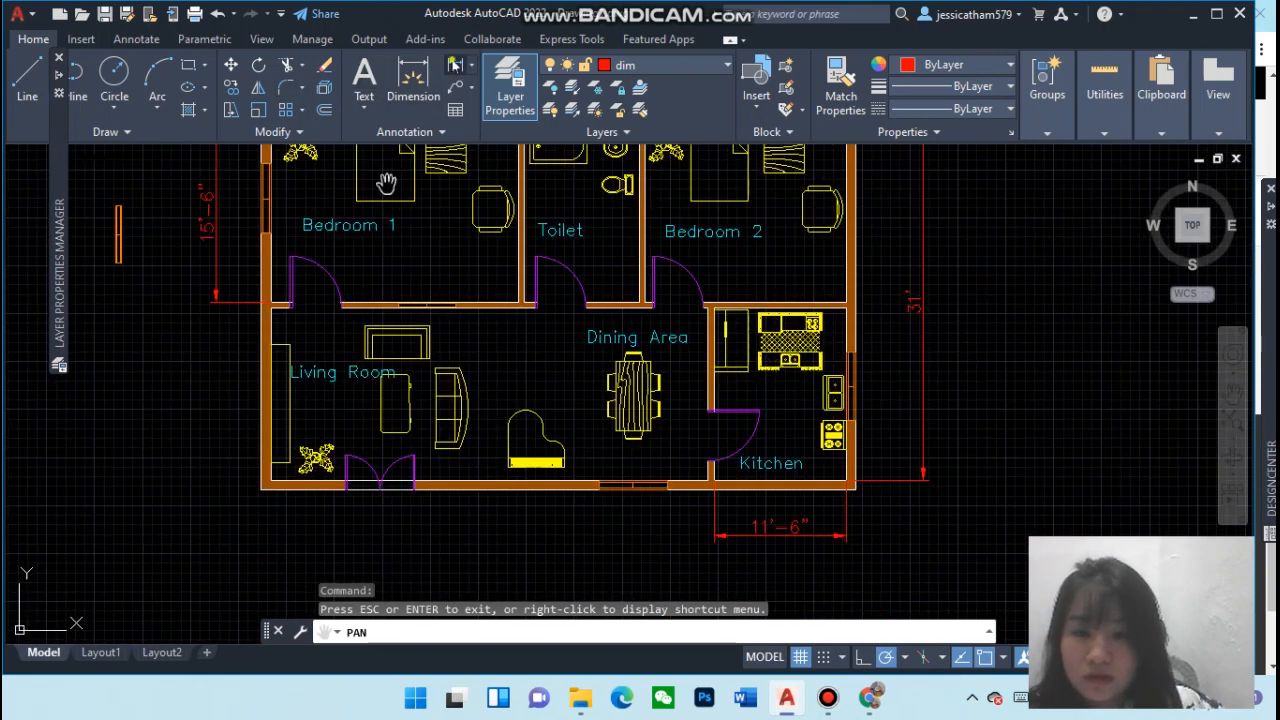
left_click(455, 65)
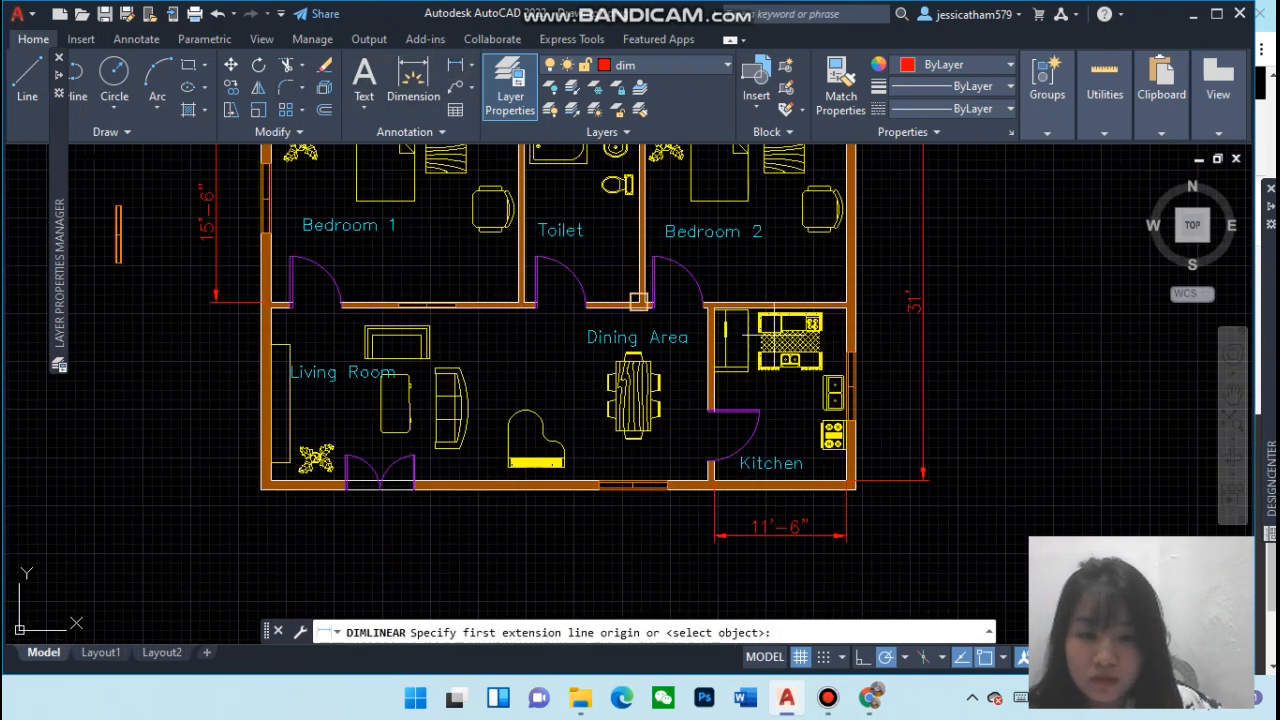
left_click(845, 481)
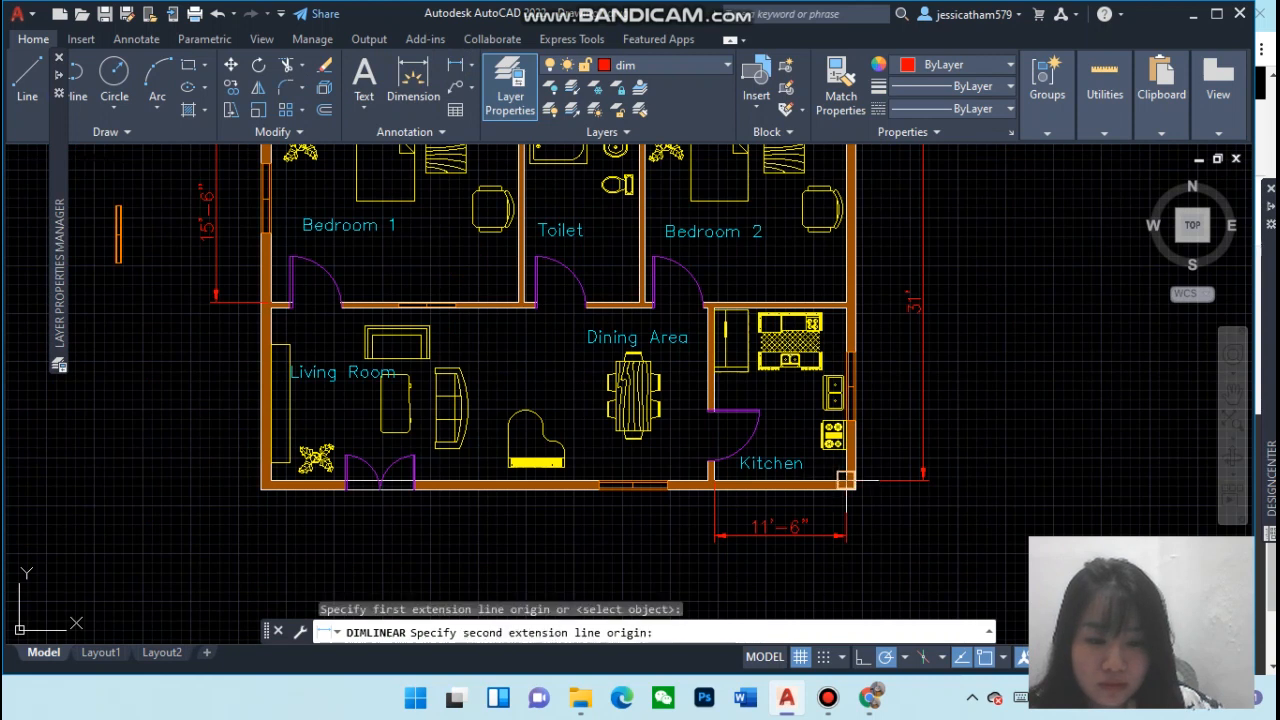
left_click(274, 484)
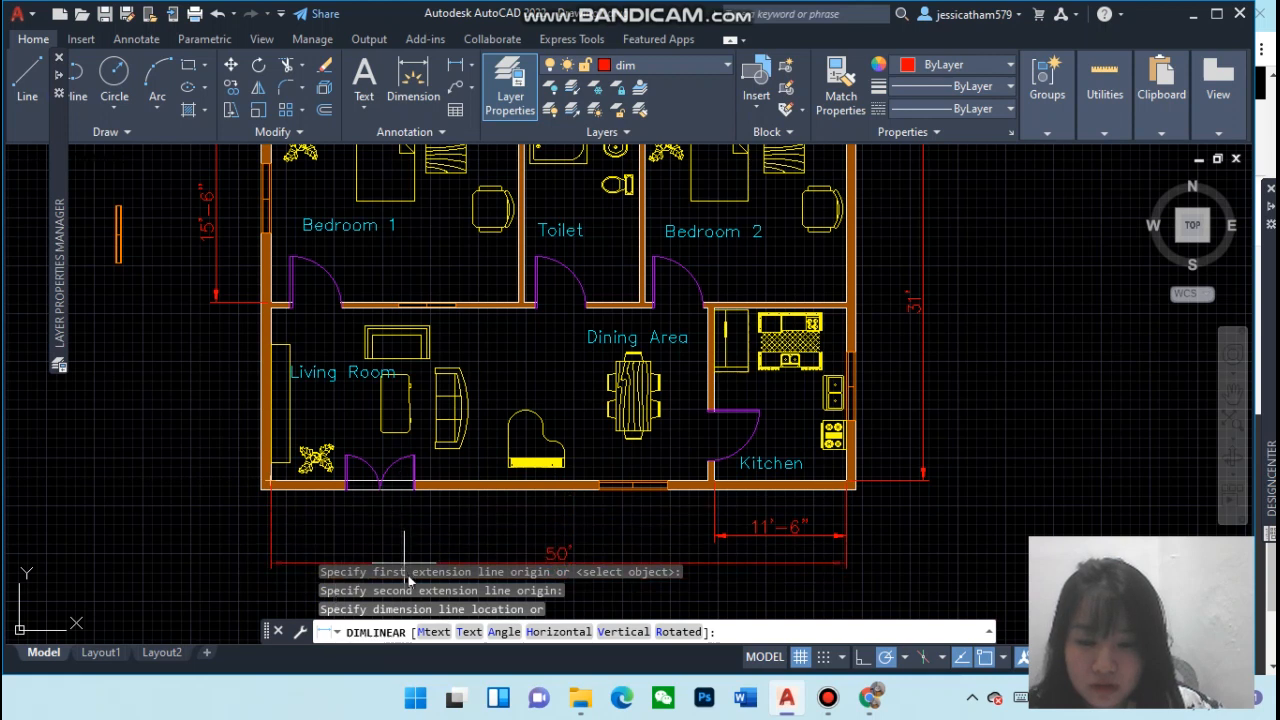
left_click(336, 555)
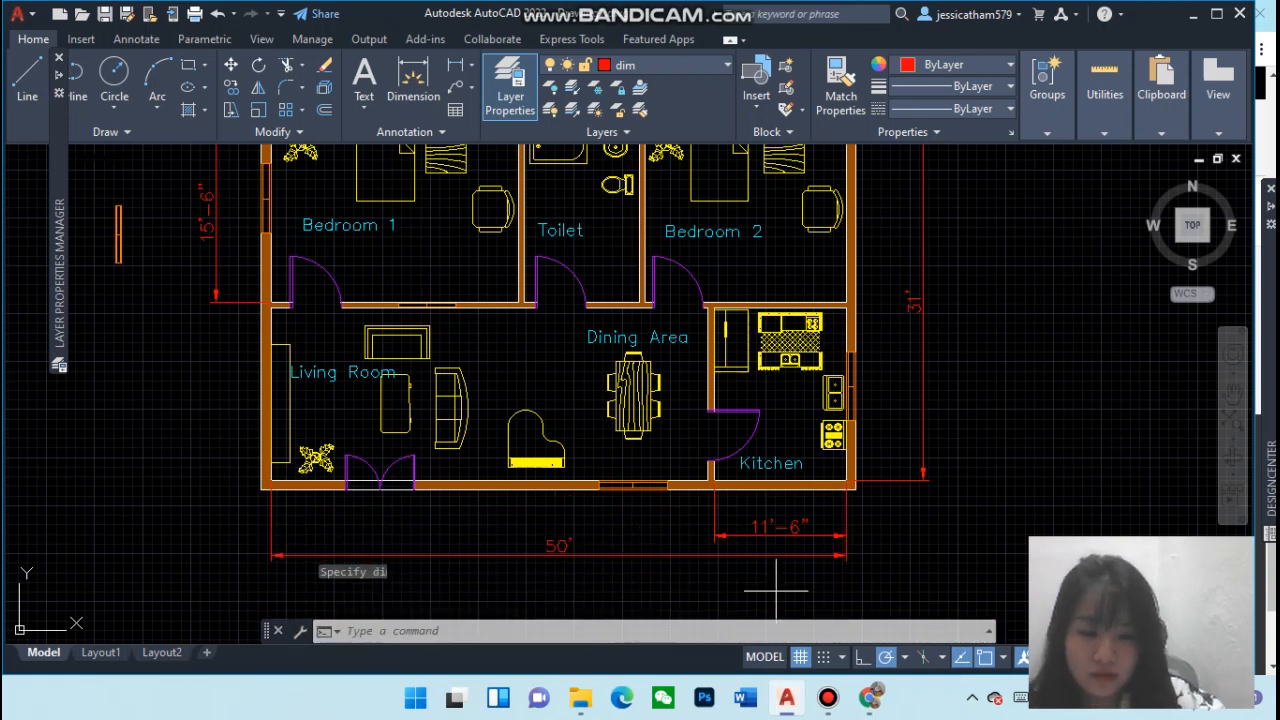
key("Return")
key("Escape")
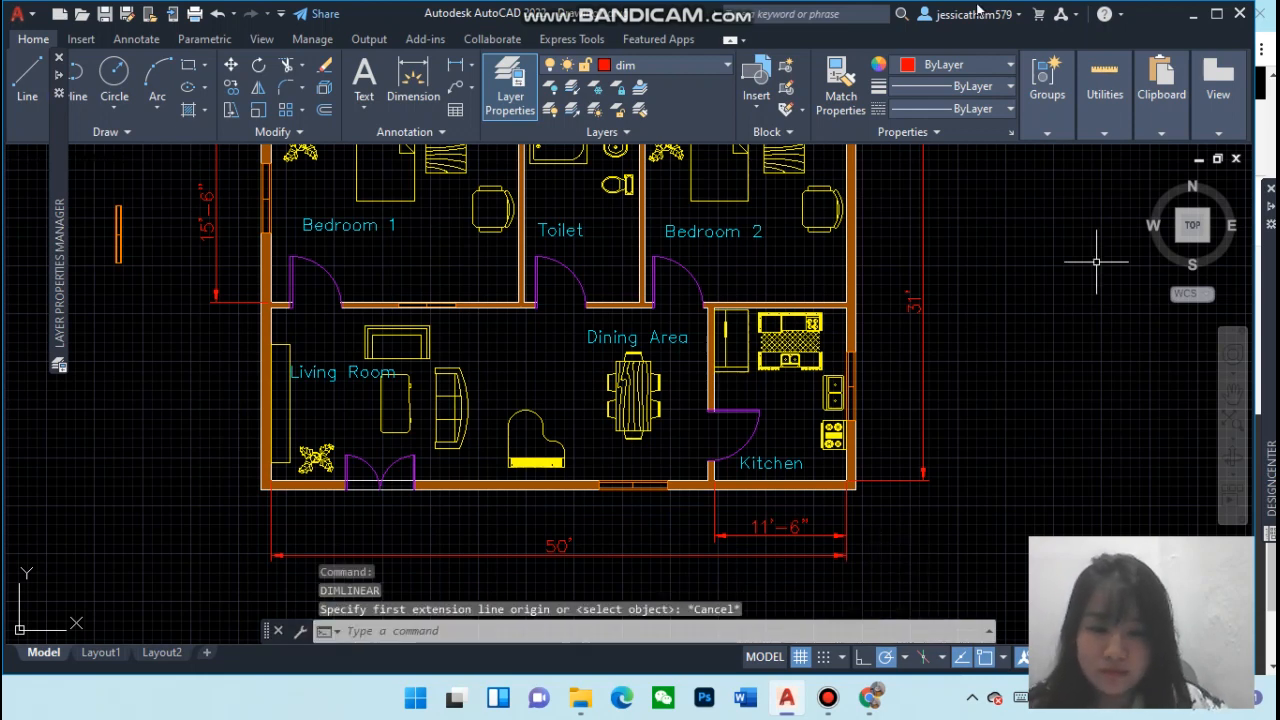
Examine the complete dimensioned floor plan
mouse_move(1270, 478)
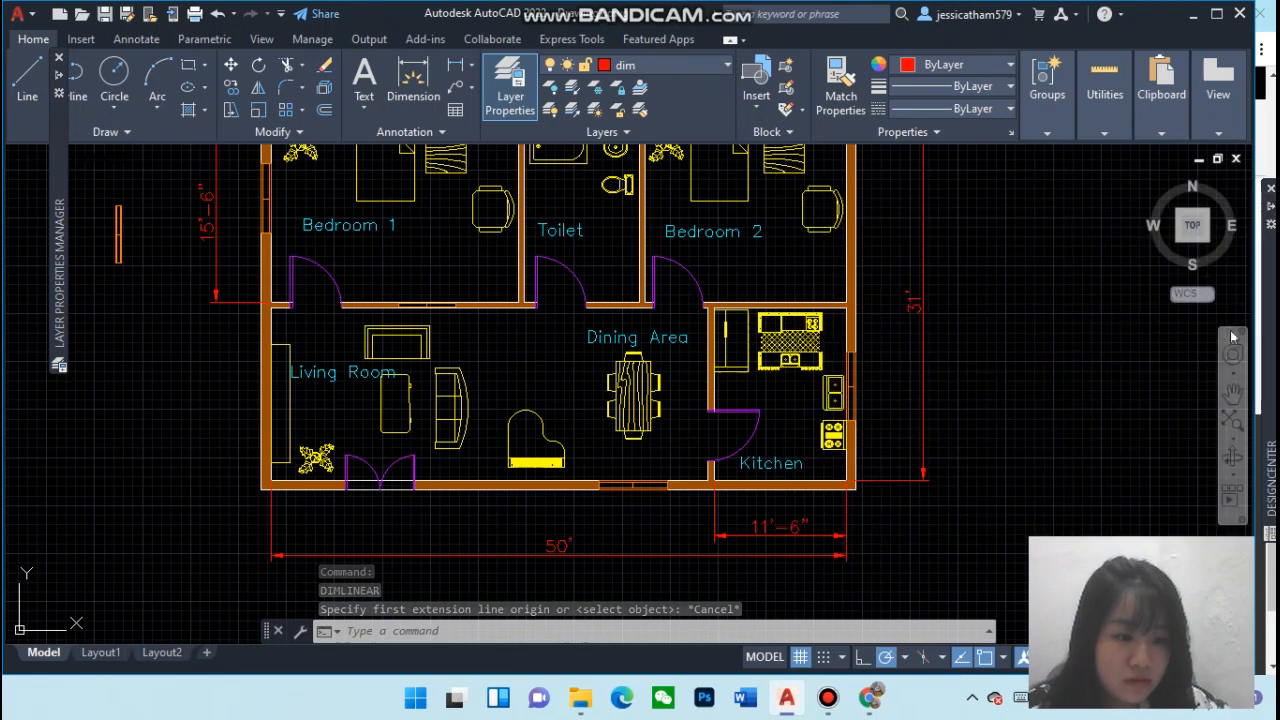
left_click(1233, 390)
mouse_move(712, 350)
left_mouse_down()
mouse_move(737, 377)
mouse_move(757, 457)
mouse_move(718, 426)
left_mouse_up()
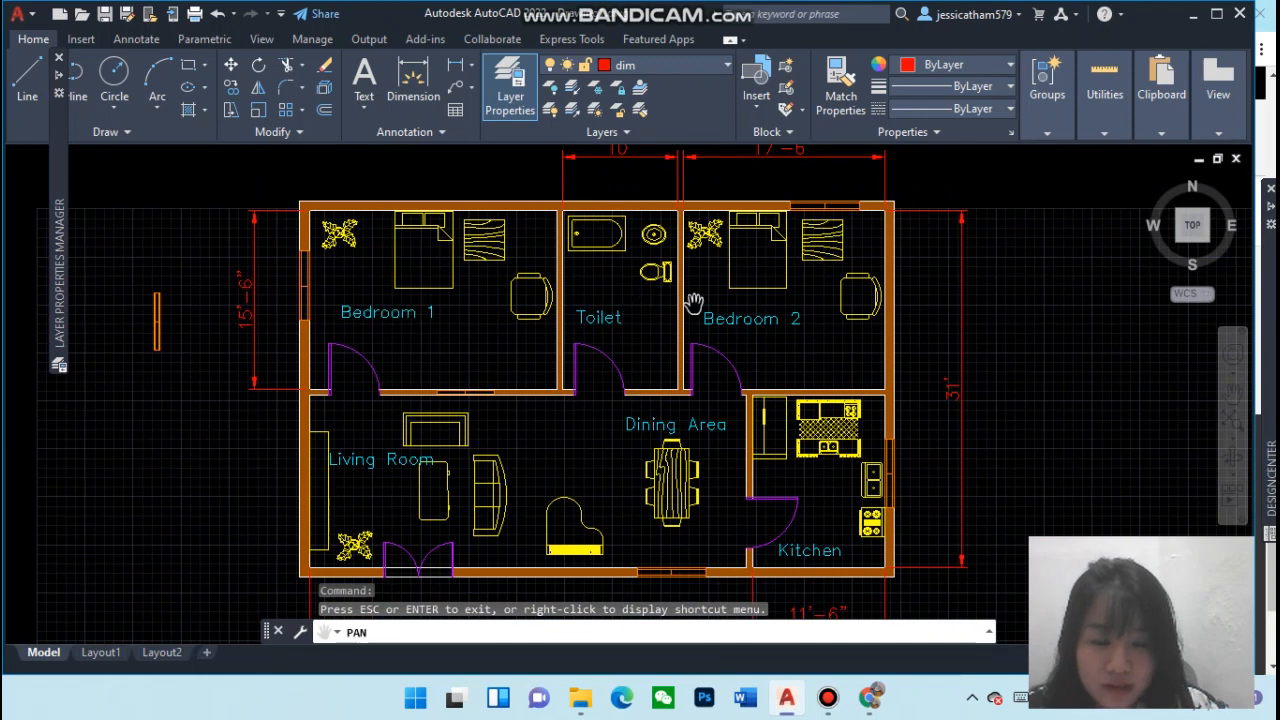
left_click_drag(752, 358, 754, 320)
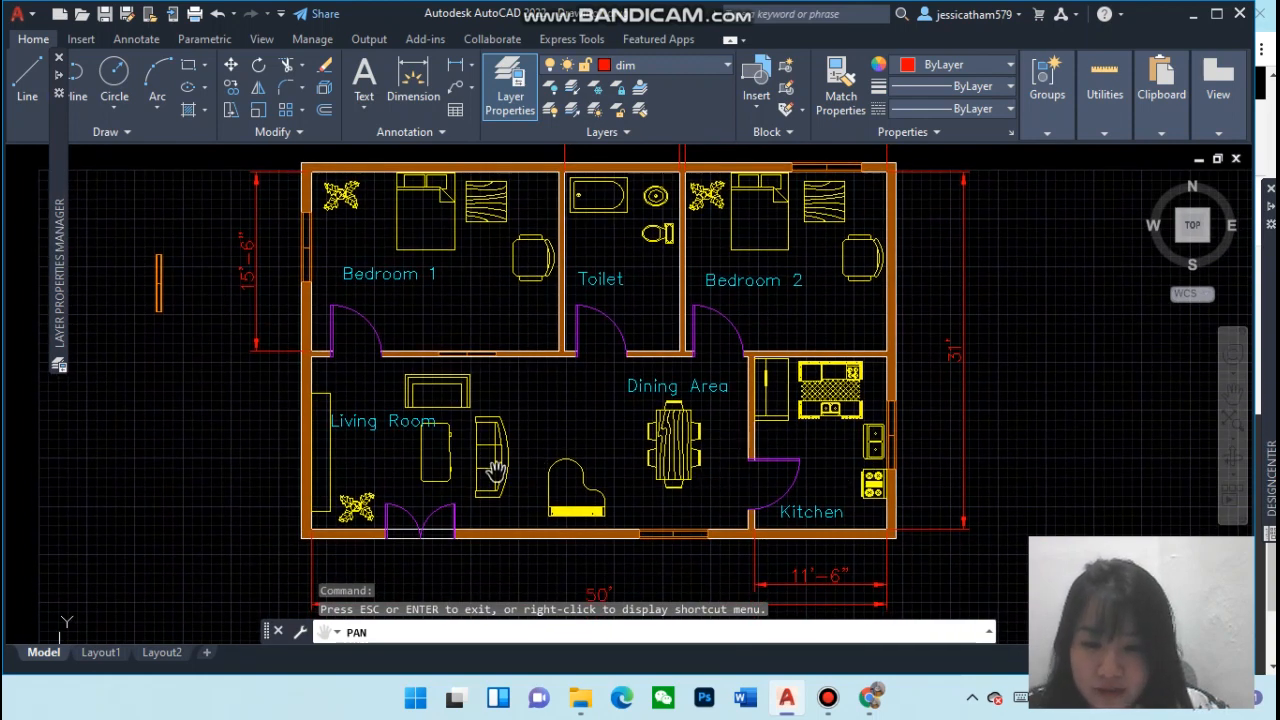
left_click_drag(590, 476, 663, 465)
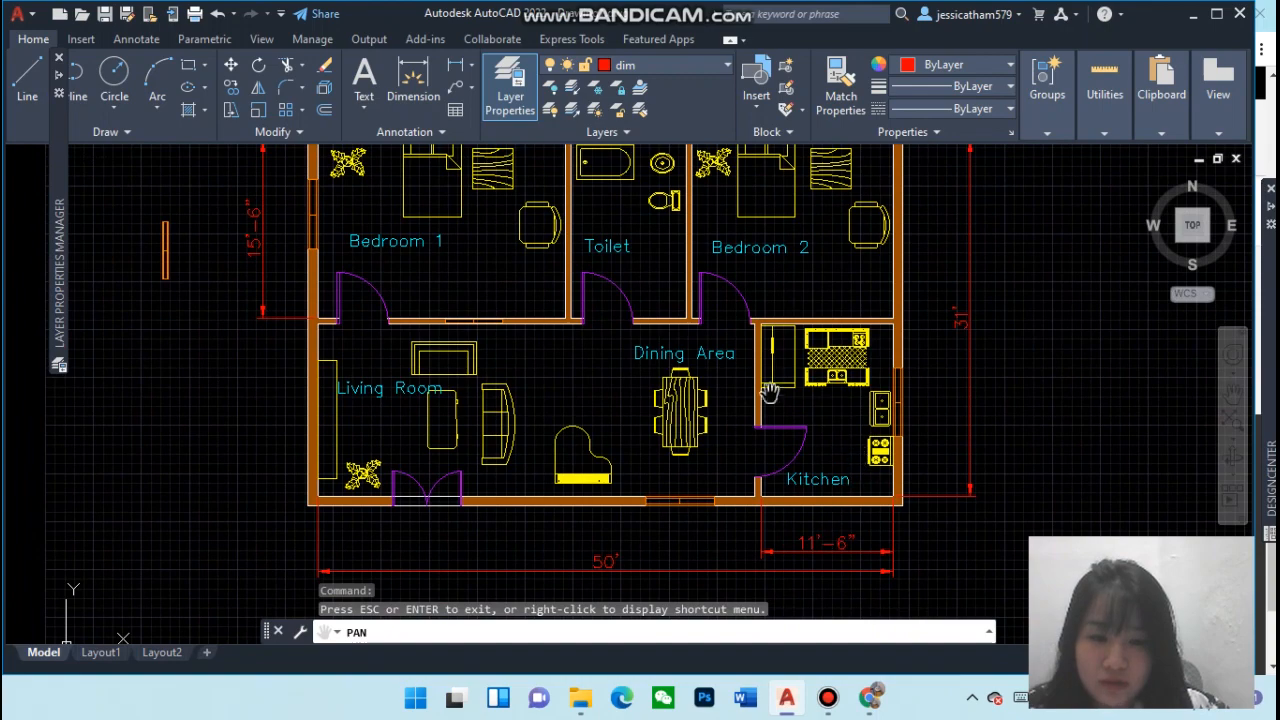
left_click_drag(724, 384, 726, 462)
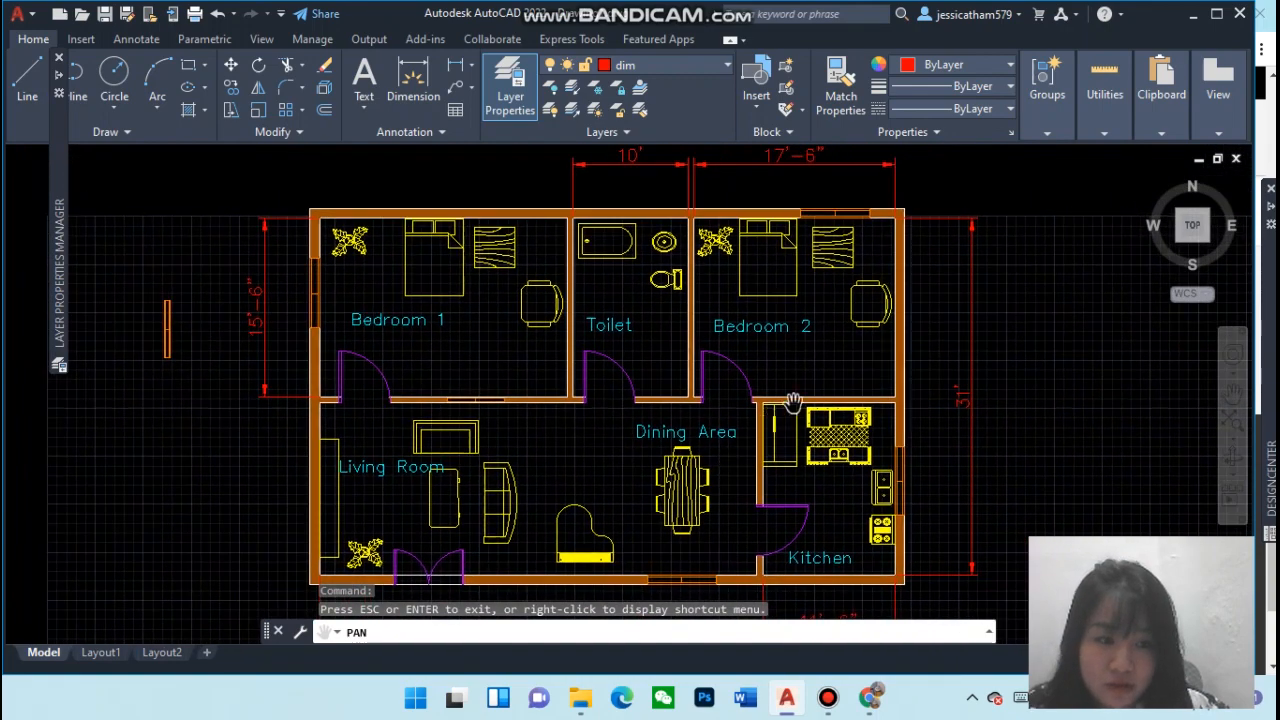
scroll(792, 401, "down", 2)
left_click_drag(792, 401, 706, 388)
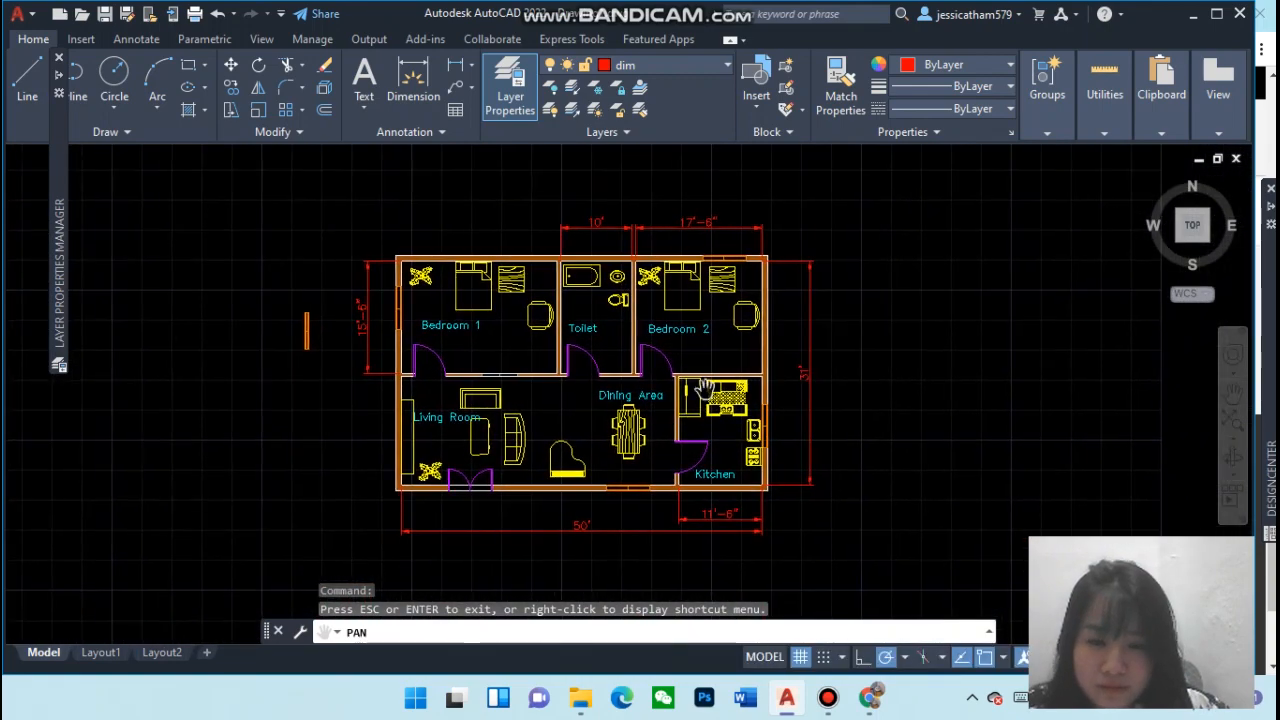
scroll(576, 349, "up", 2)
scroll(571, 349, "down", 2)
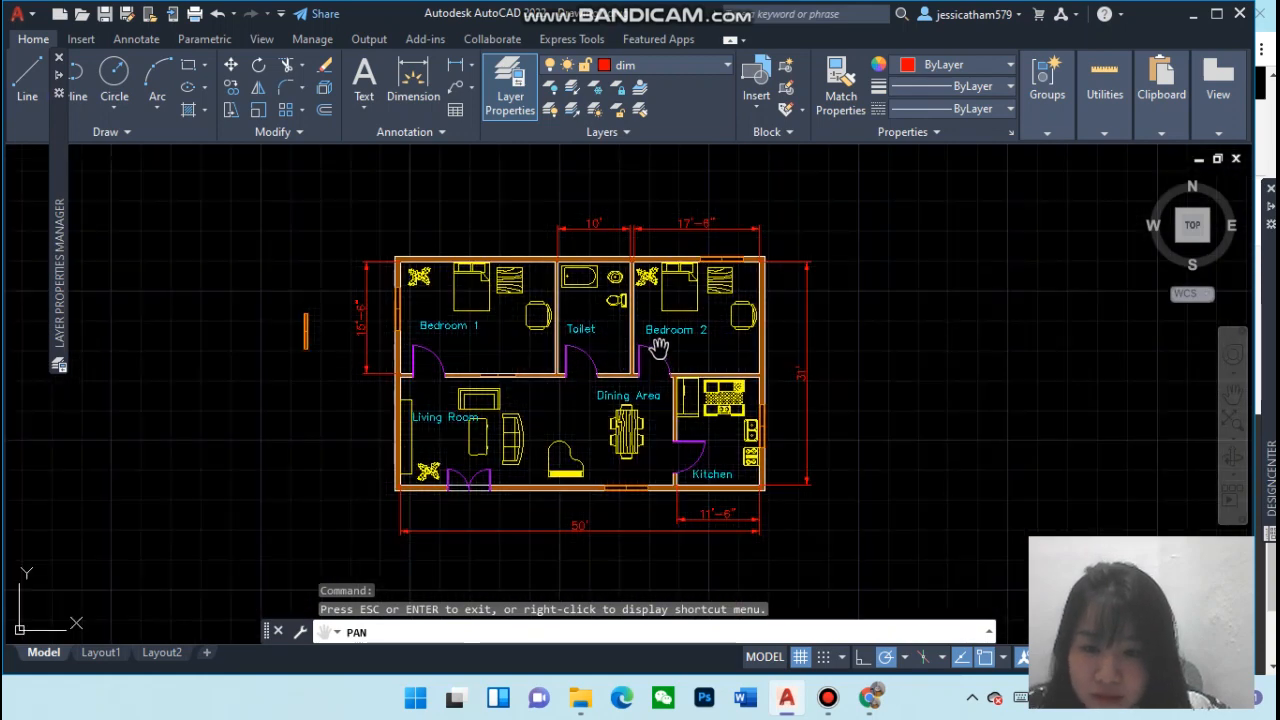
scroll(660, 348, "up", 2)
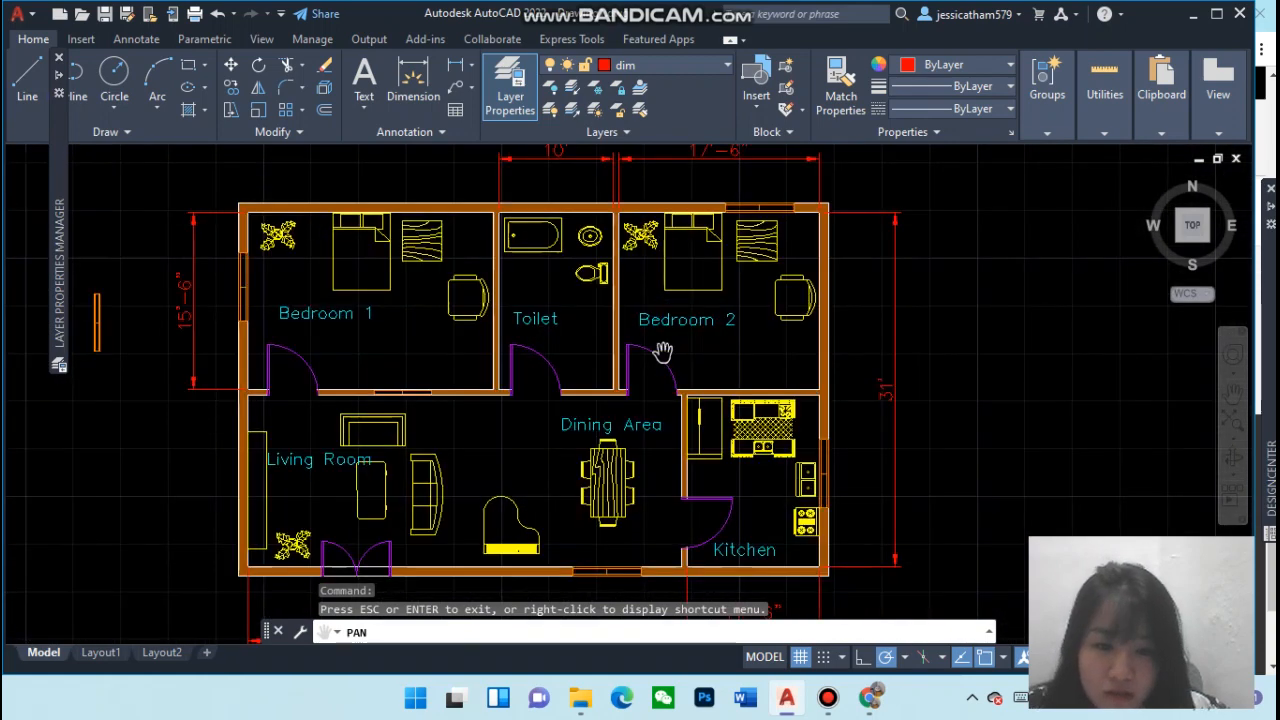
scroll(662, 351, "down", 2)
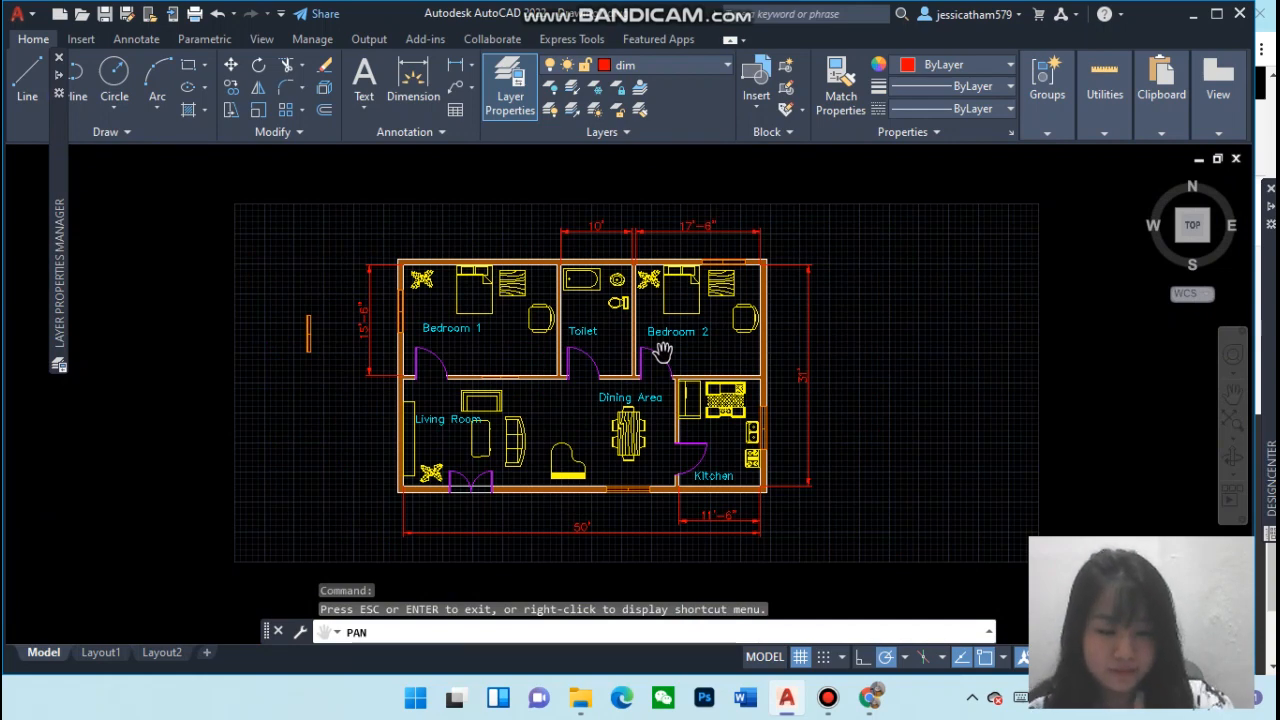